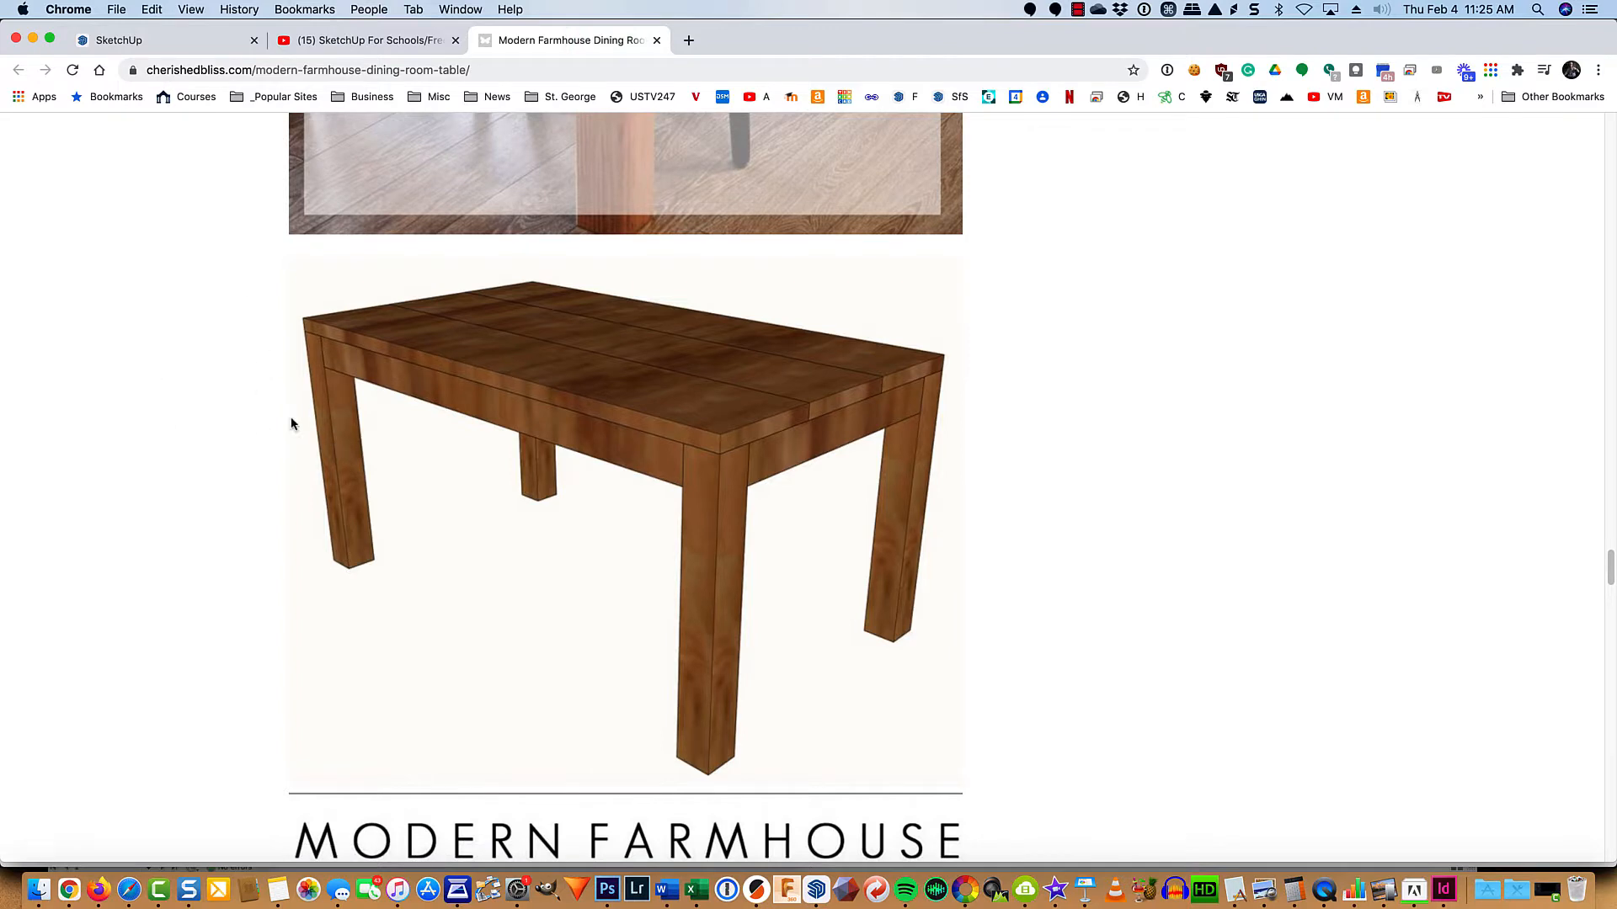
# Step: Examine the table rendering, finished photos and project gallery link on the modern farmhouse dining room table plans page
pyautogui.scroll(-5, 636, 689)
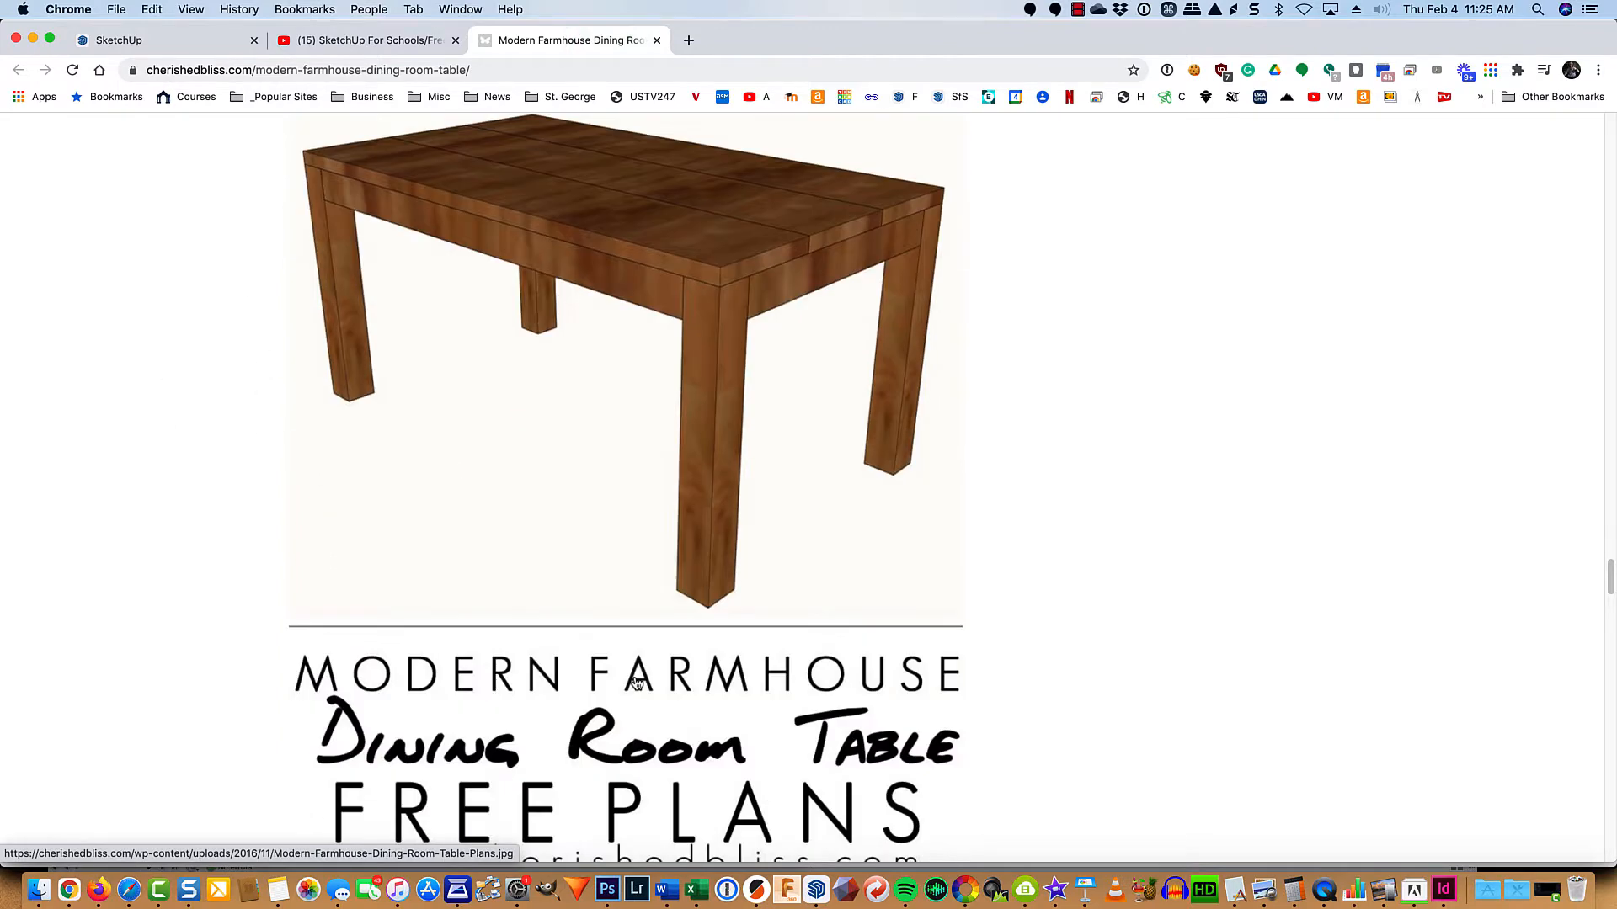
pyautogui.scroll(3, 635, 679)
pyautogui.scroll(1, 635, 678)
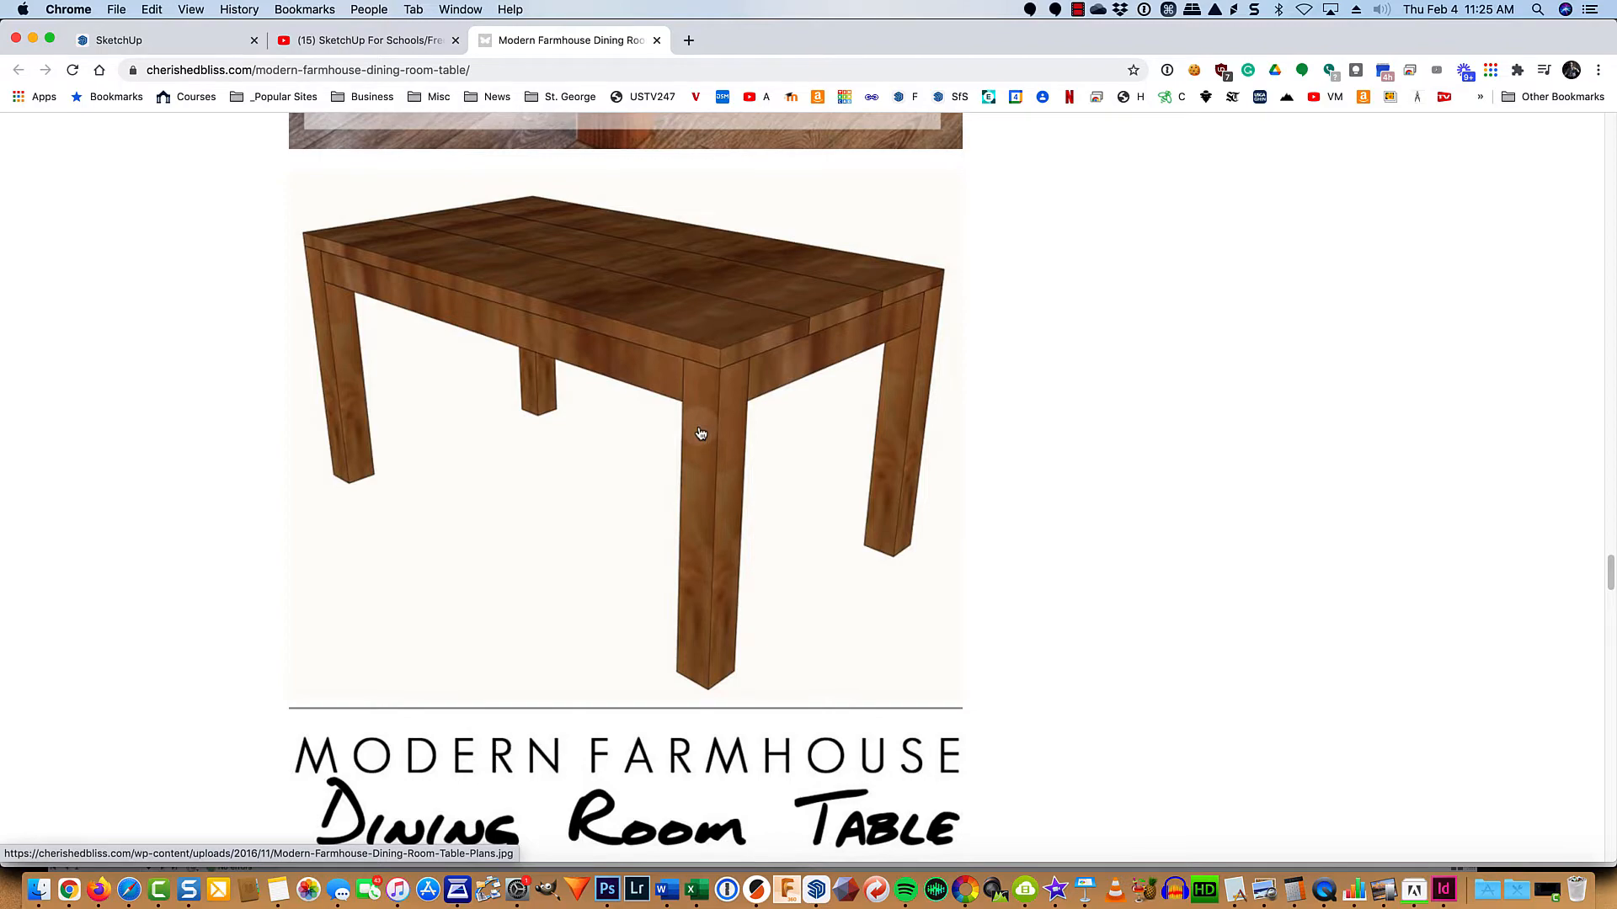
pyautogui.scroll(-15, 700, 434)
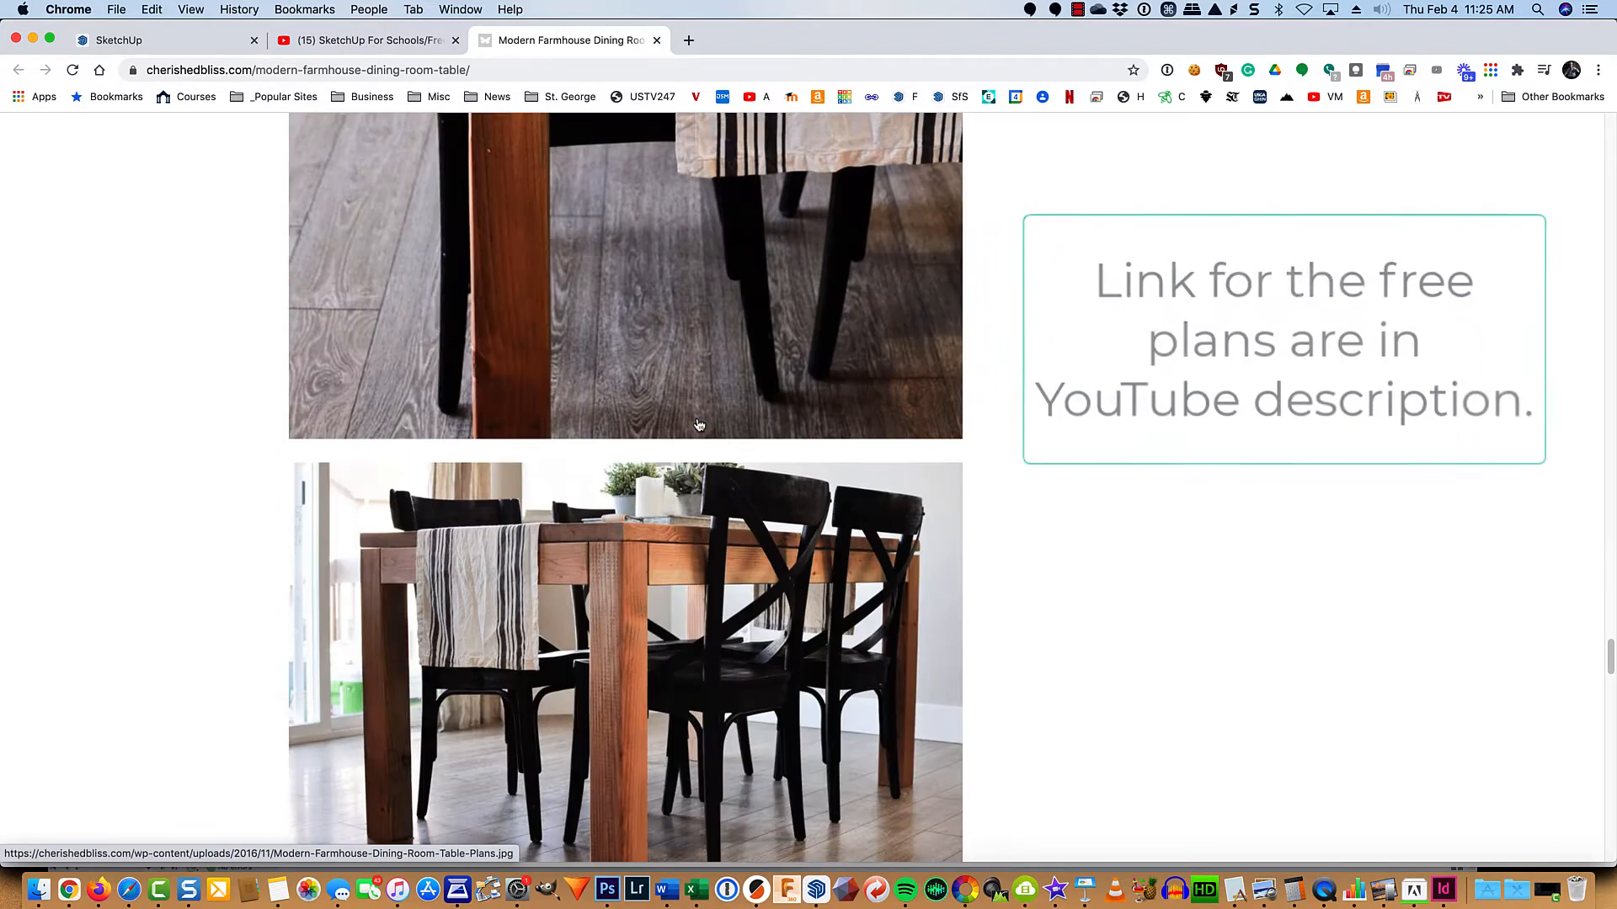
pyautogui.scroll(-10, 698, 423)
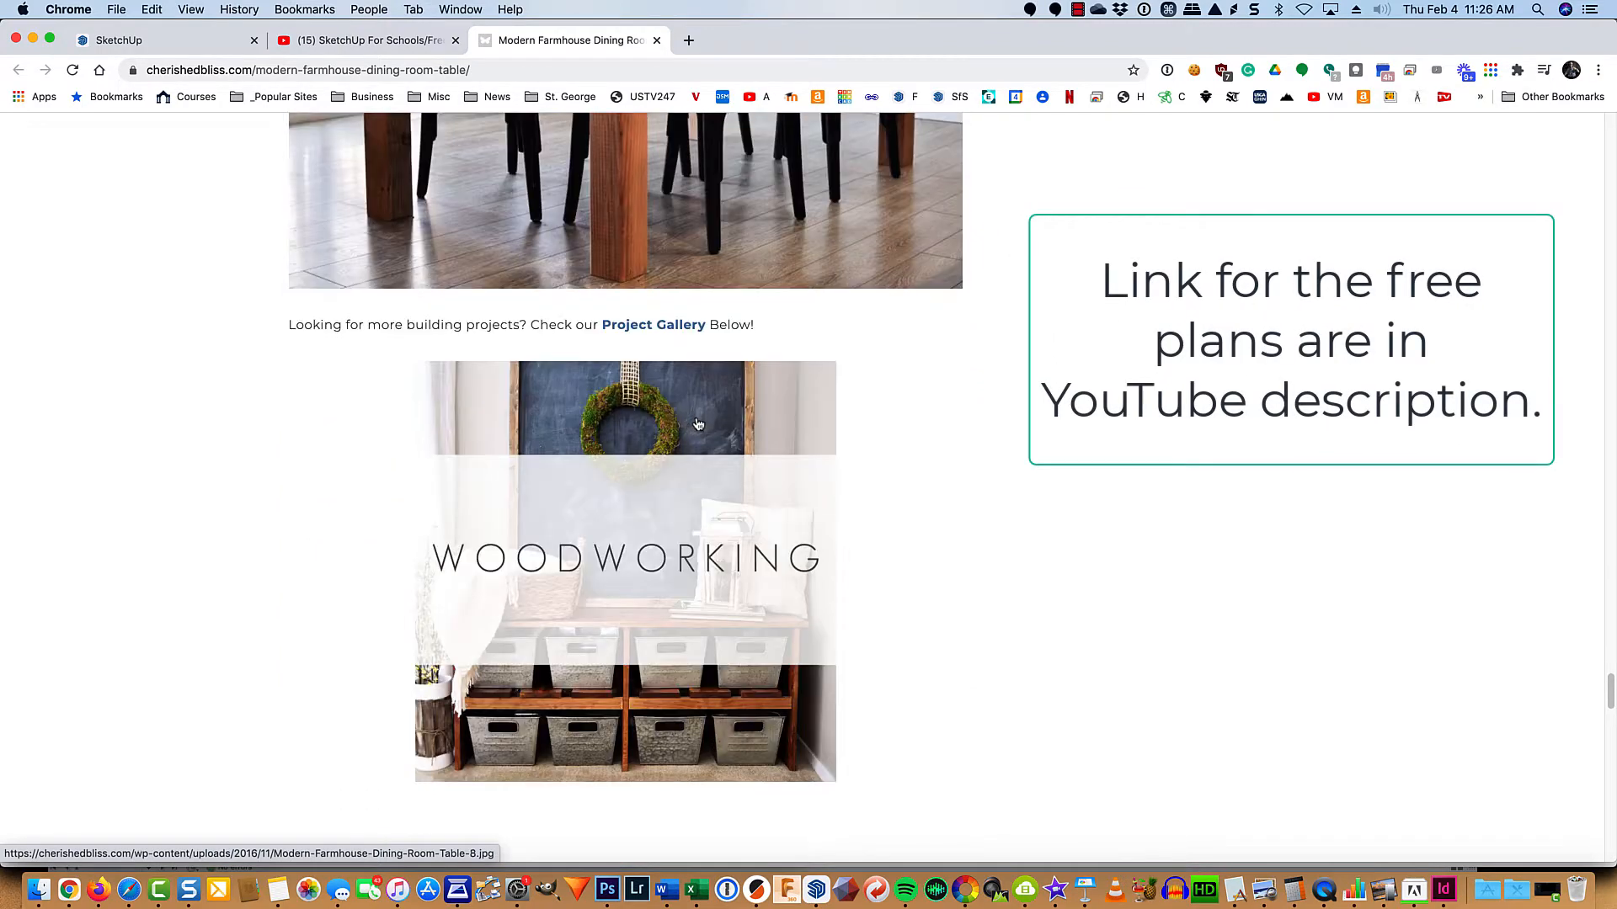
pyautogui.scroll(-3, 698, 424)
pyautogui.scroll(12, 698, 424)
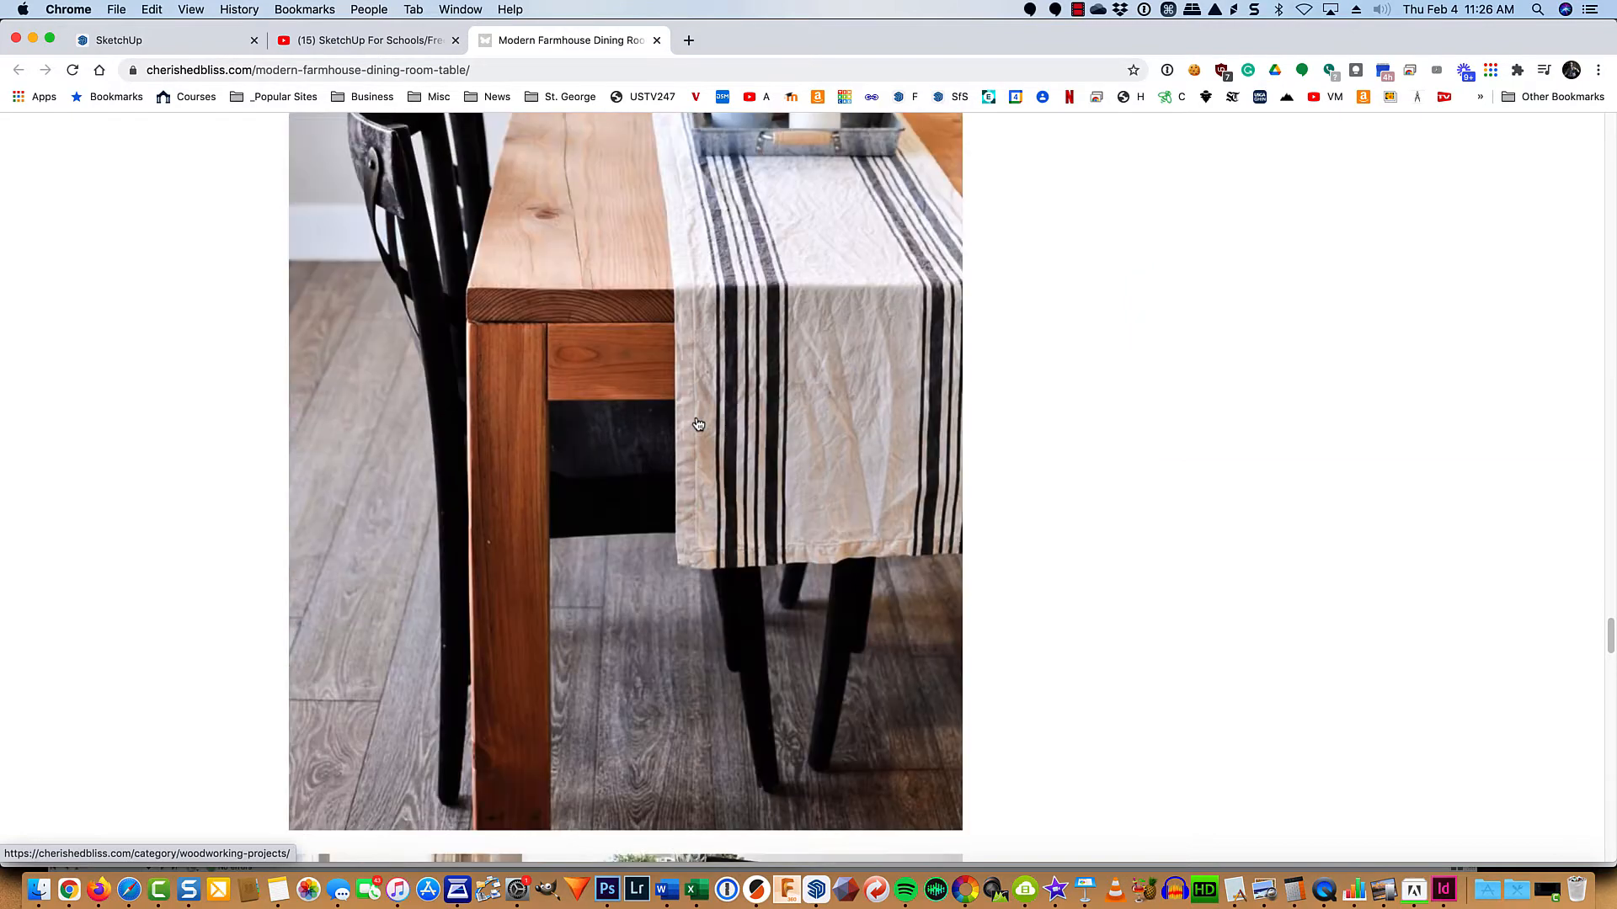
pyautogui.scroll(5, 698, 424)
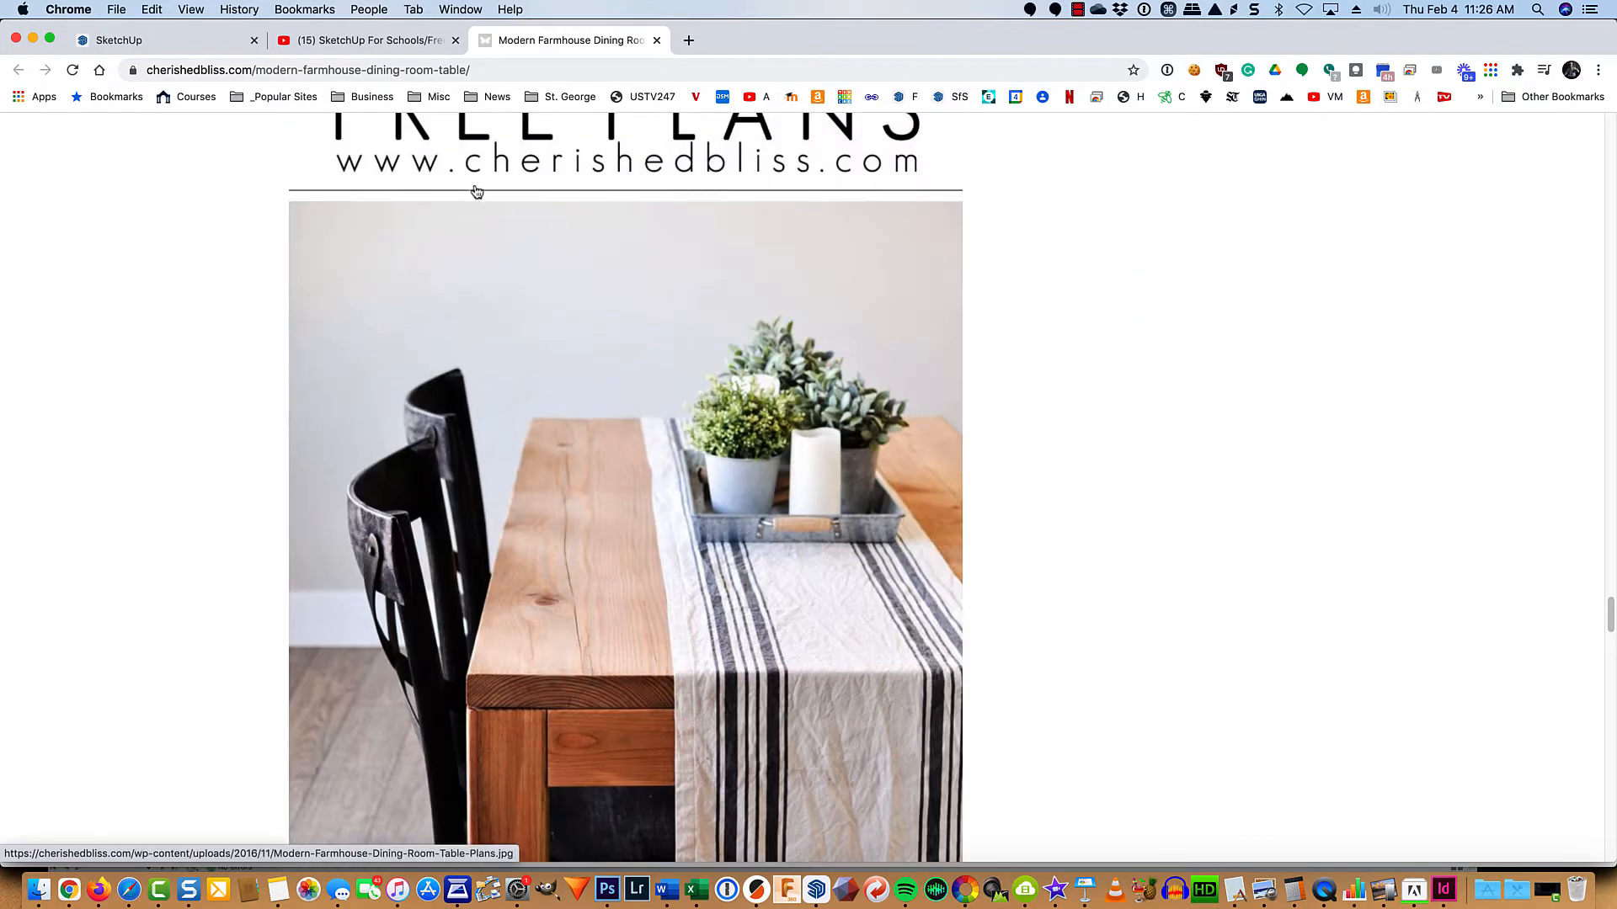
# Step: View the existing chair and table model, and expand the description of the SketchUp basic commands video to check its table of contents
pyautogui.click(163, 48)
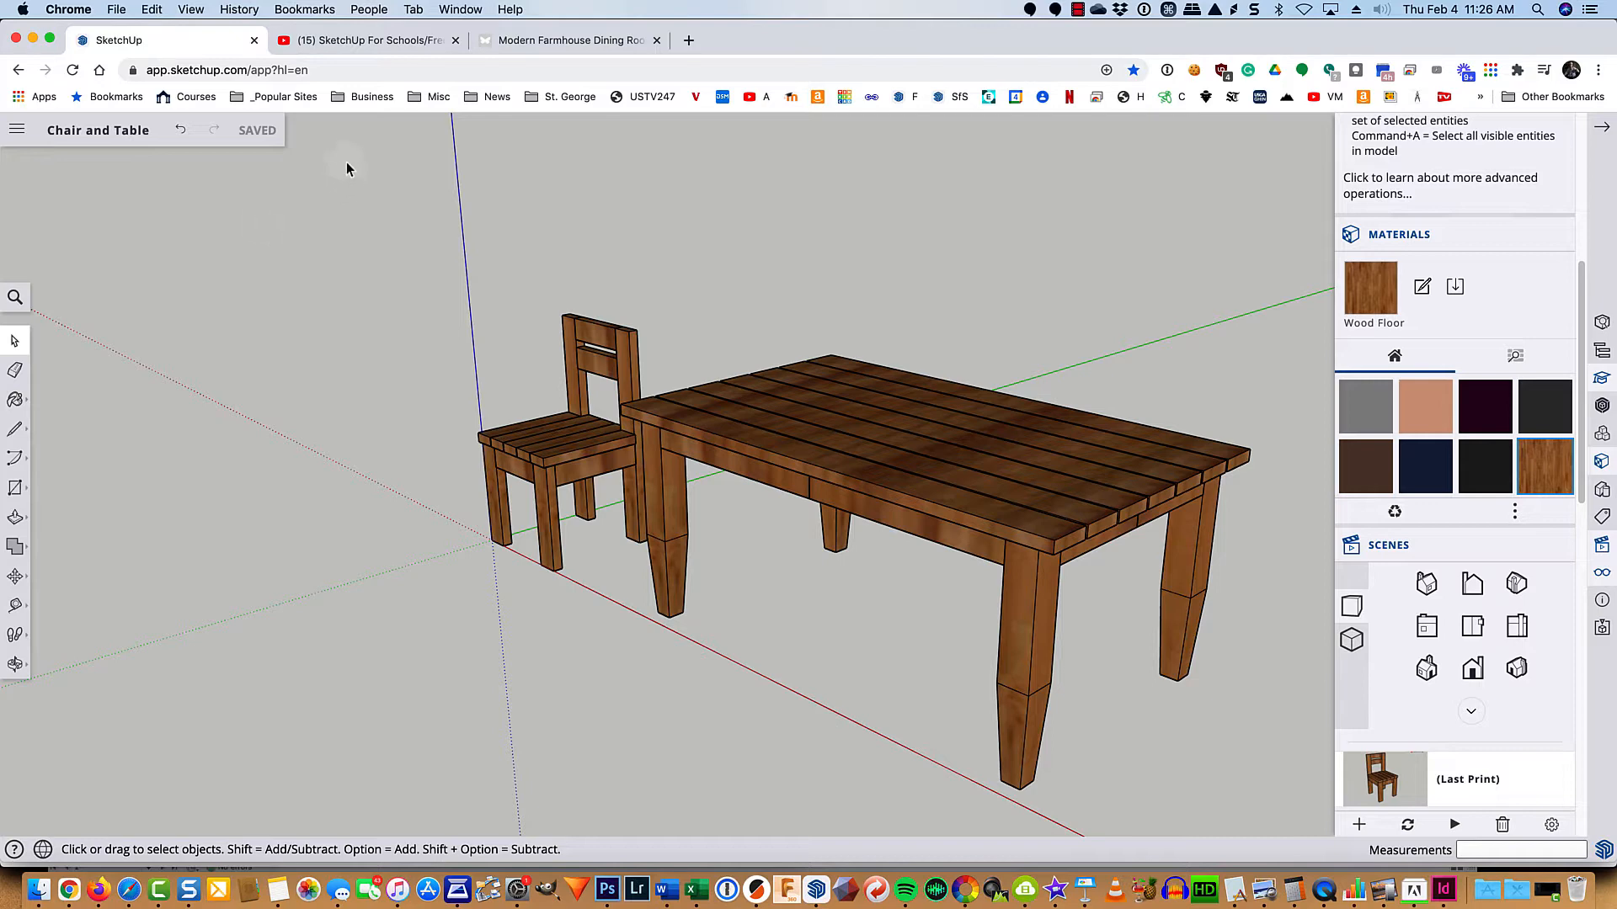
pyautogui.click(372, 41)
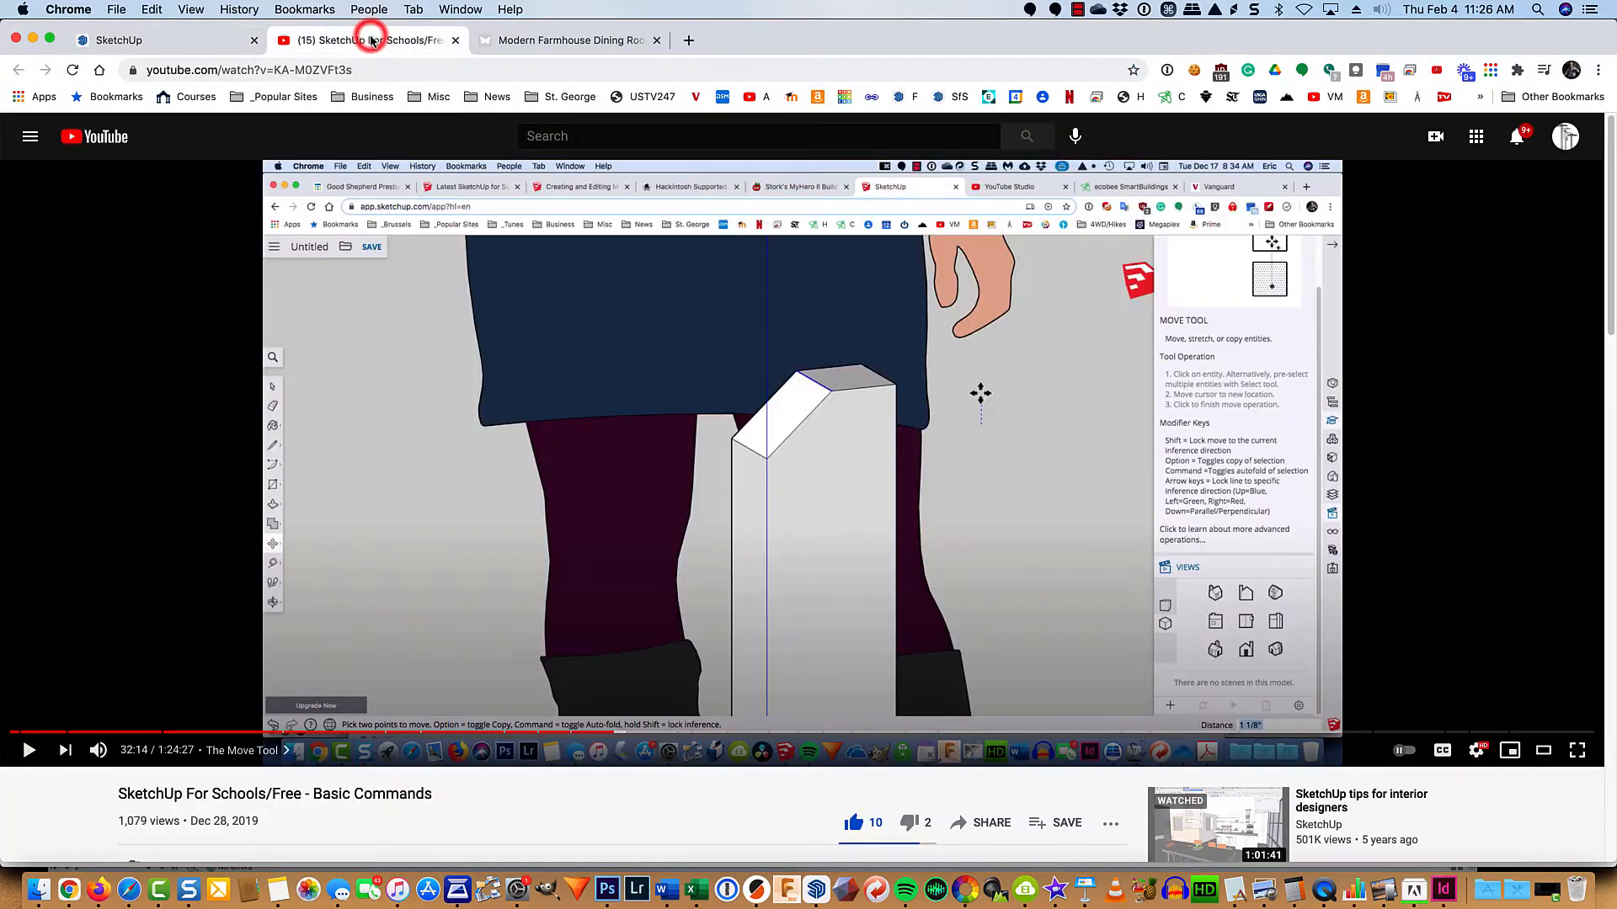
pyautogui.scroll(-7, 181, 469)
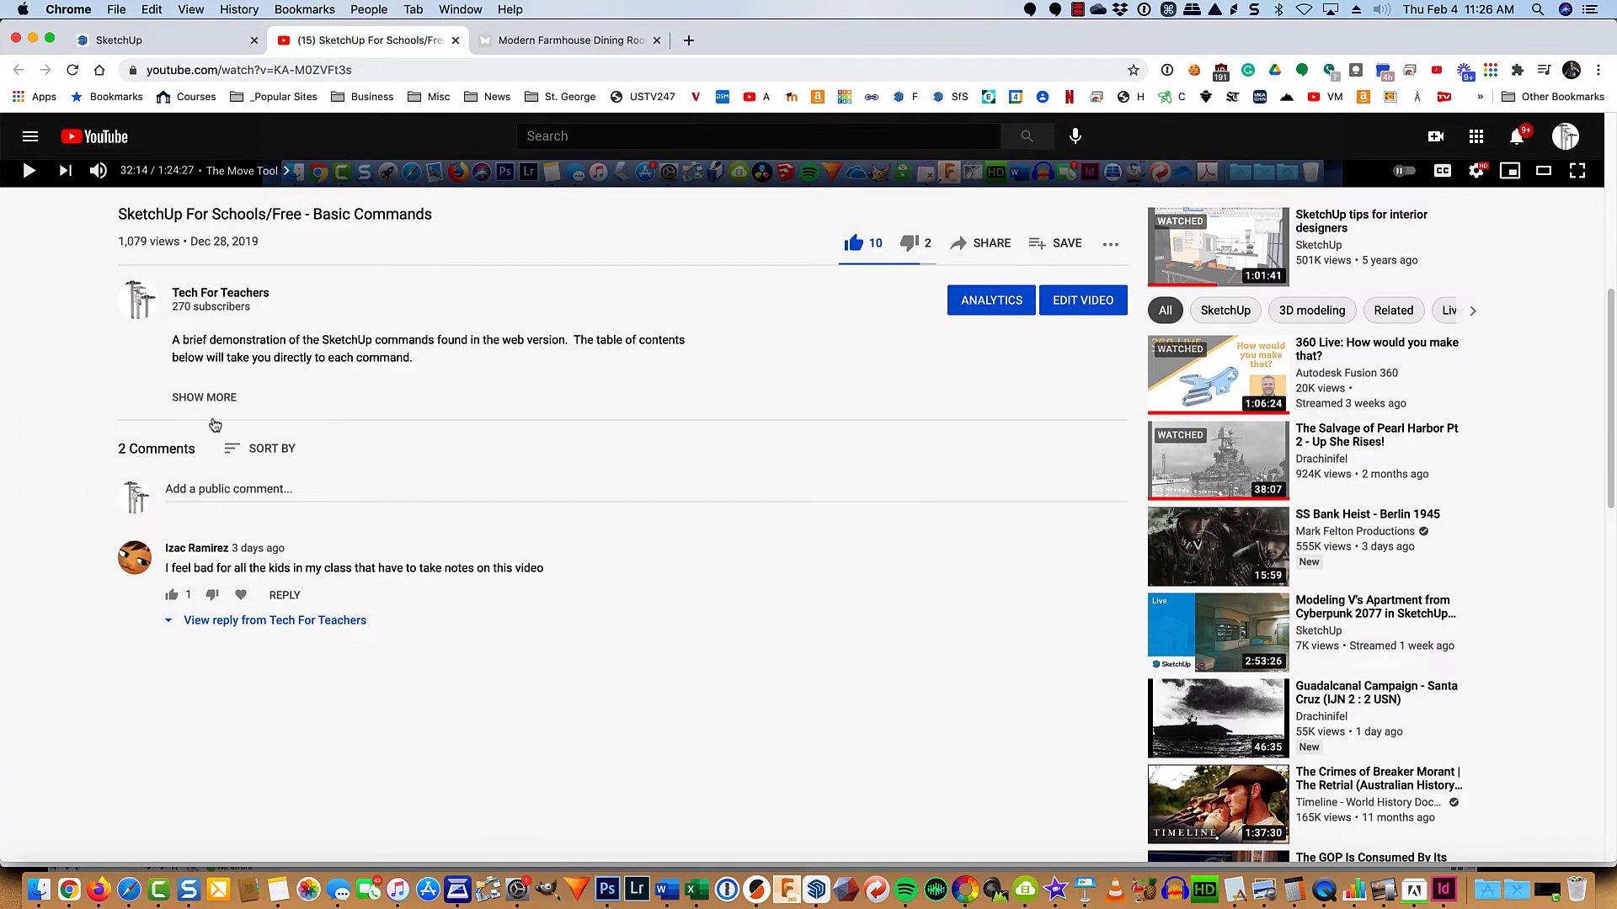
pyautogui.click(224, 398)
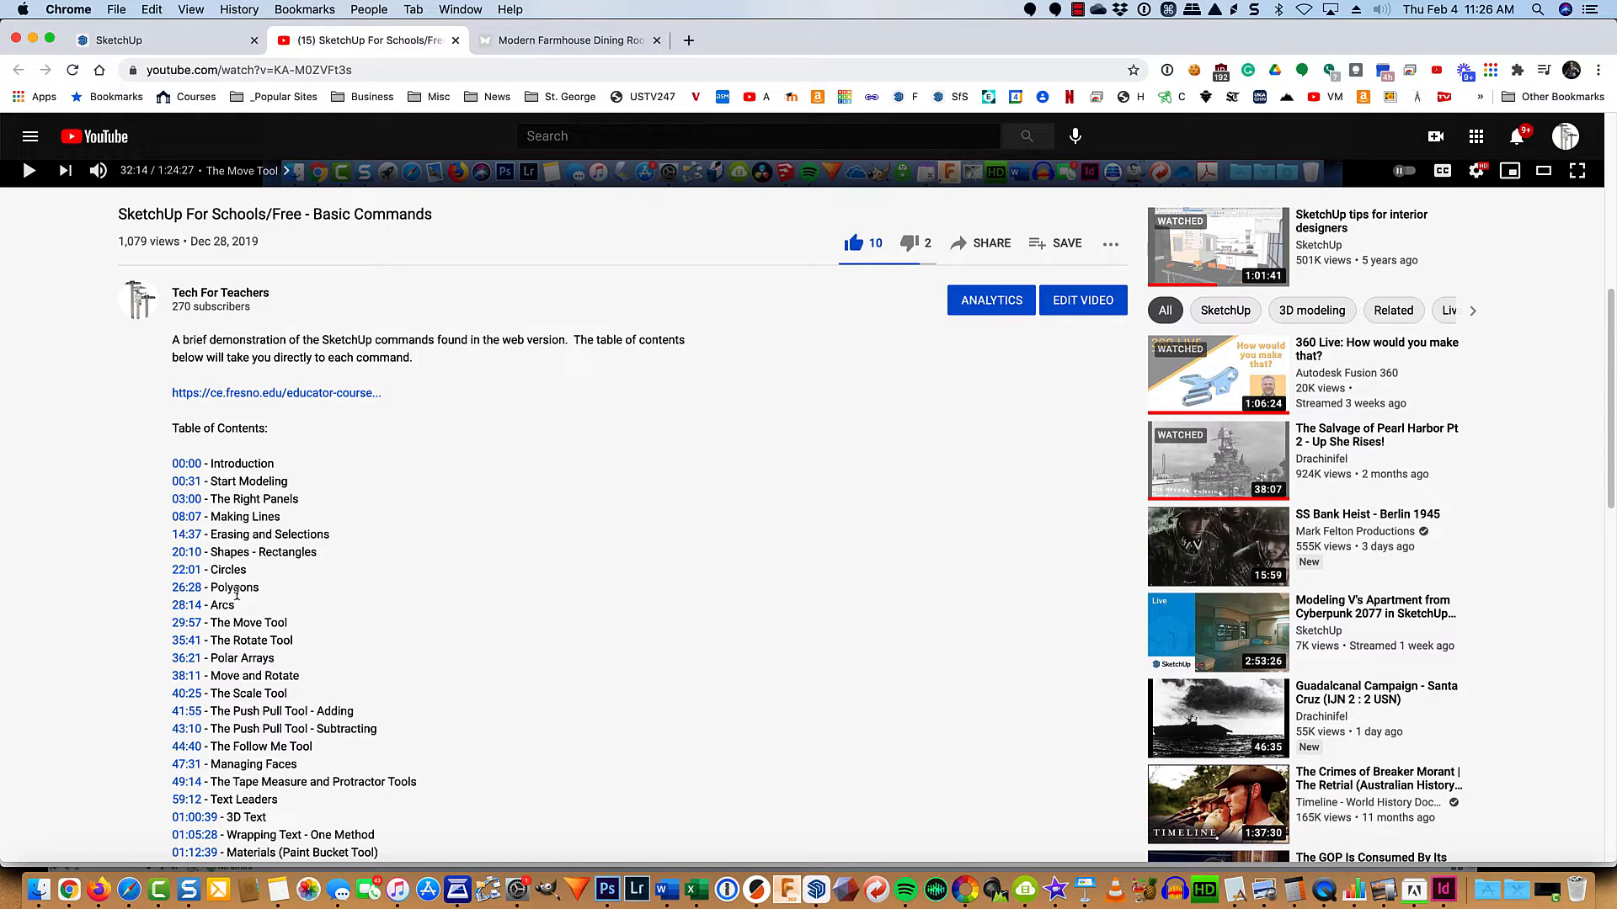
pyautogui.scroll(7, 237, 594)
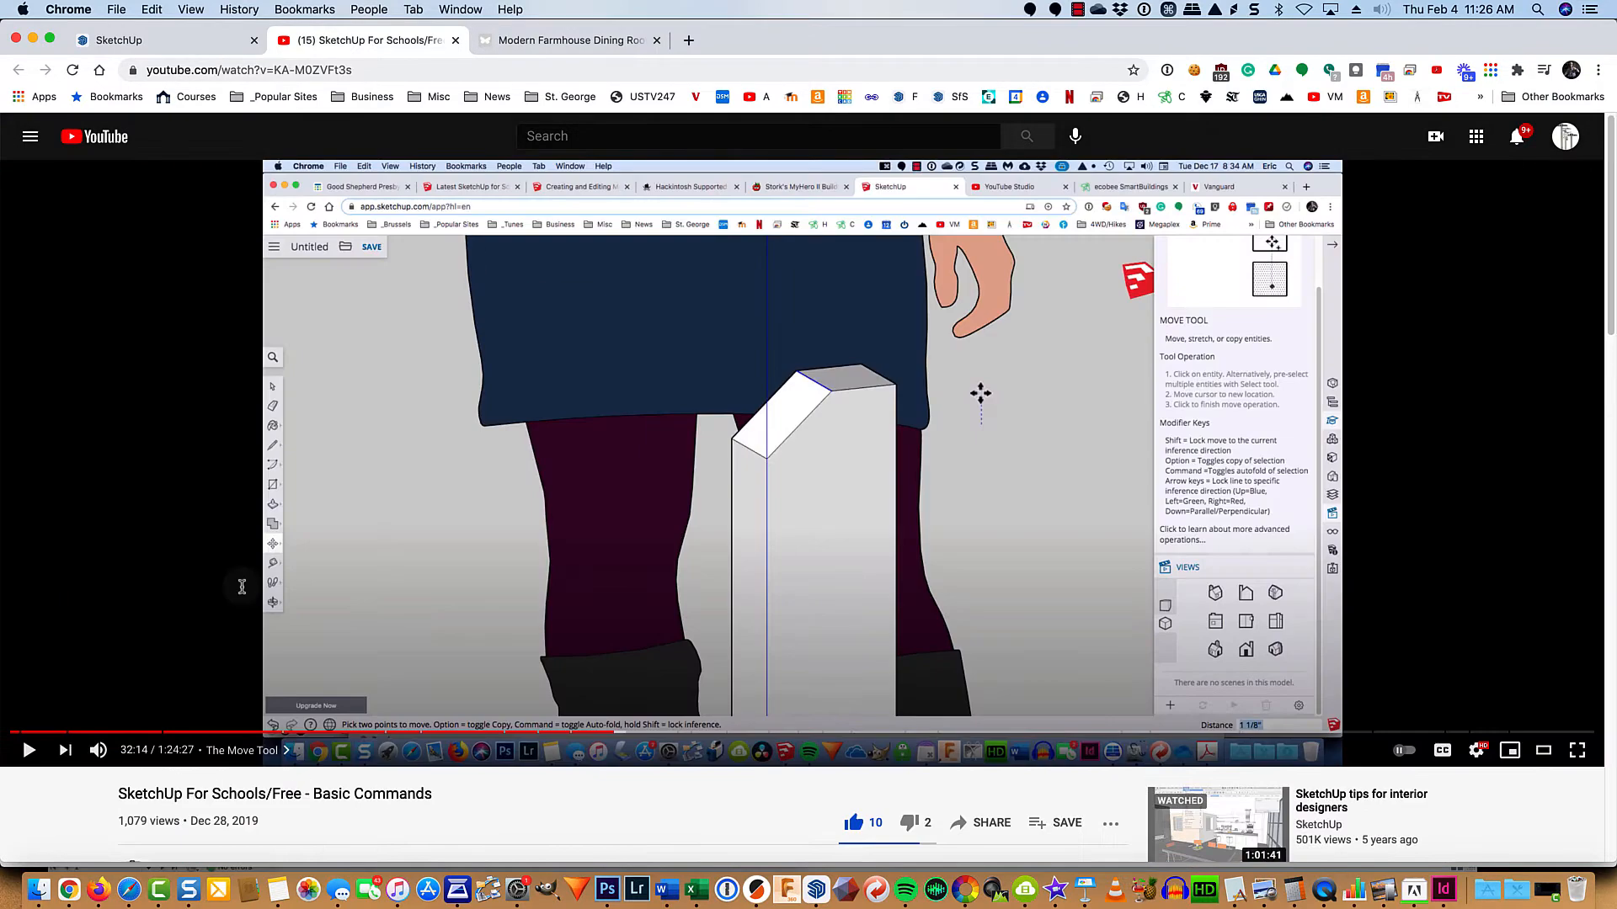
# Step: Return to the chair and table model, activate the Line tool and read its instructions in the Instructor from the beginning
pyautogui.click(168, 42)
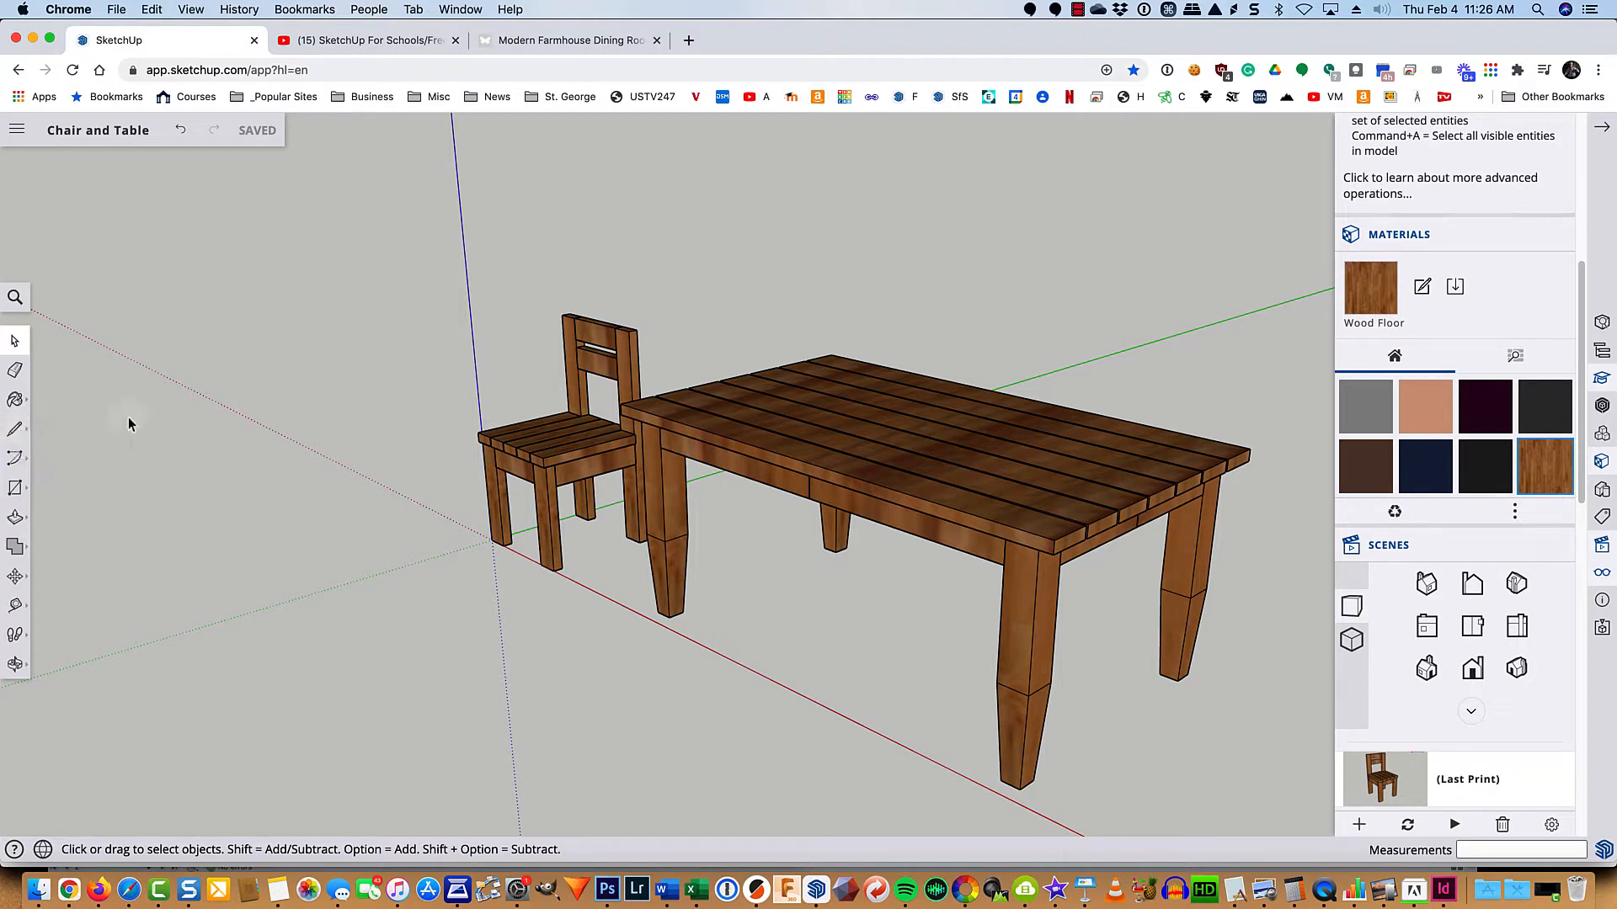
pyautogui.press('l')
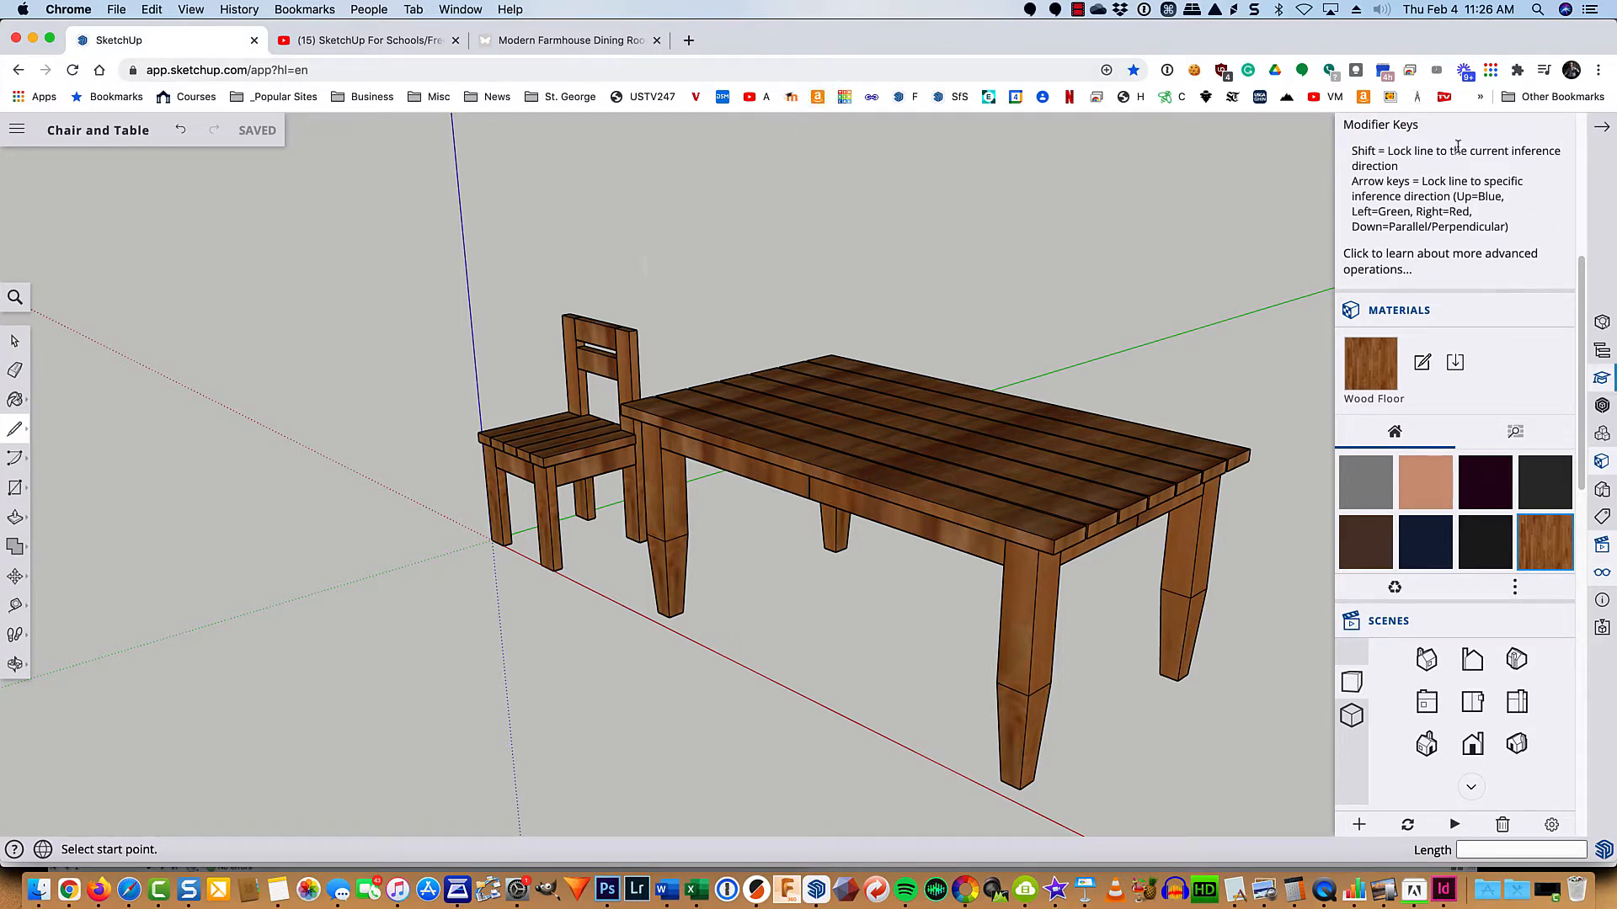
pyautogui.scroll(5, 1507, 219)
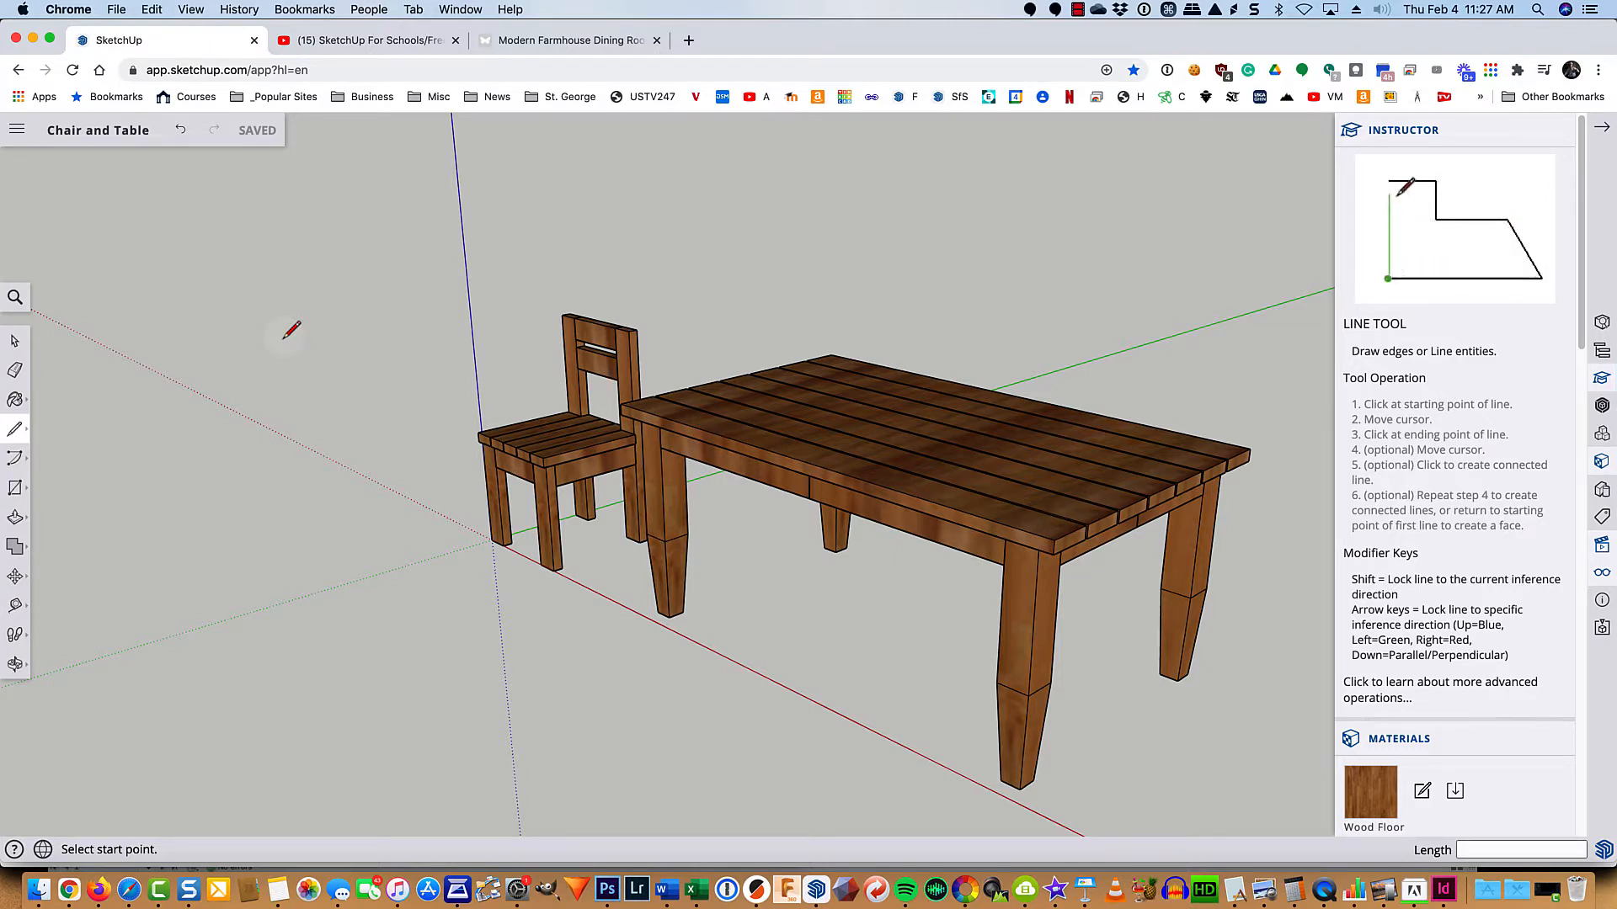
# Step: Turn on X-ray display and look up the X-ray command's shortcut with the command search for "x-"
pyautogui.press('x')
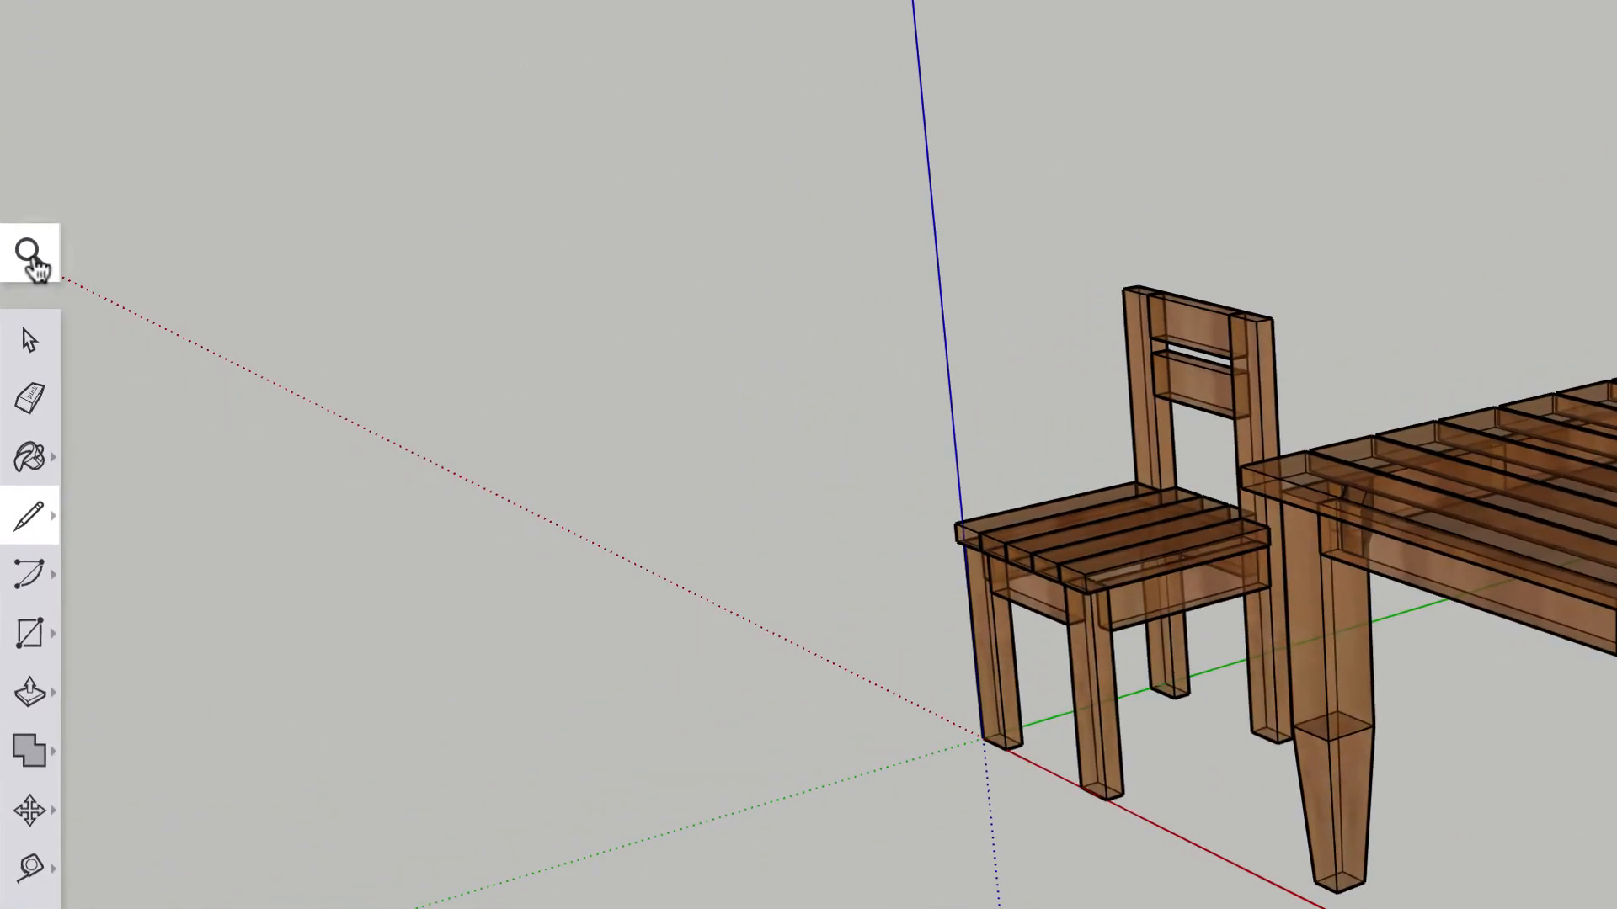
pyautogui.click(17, 300)
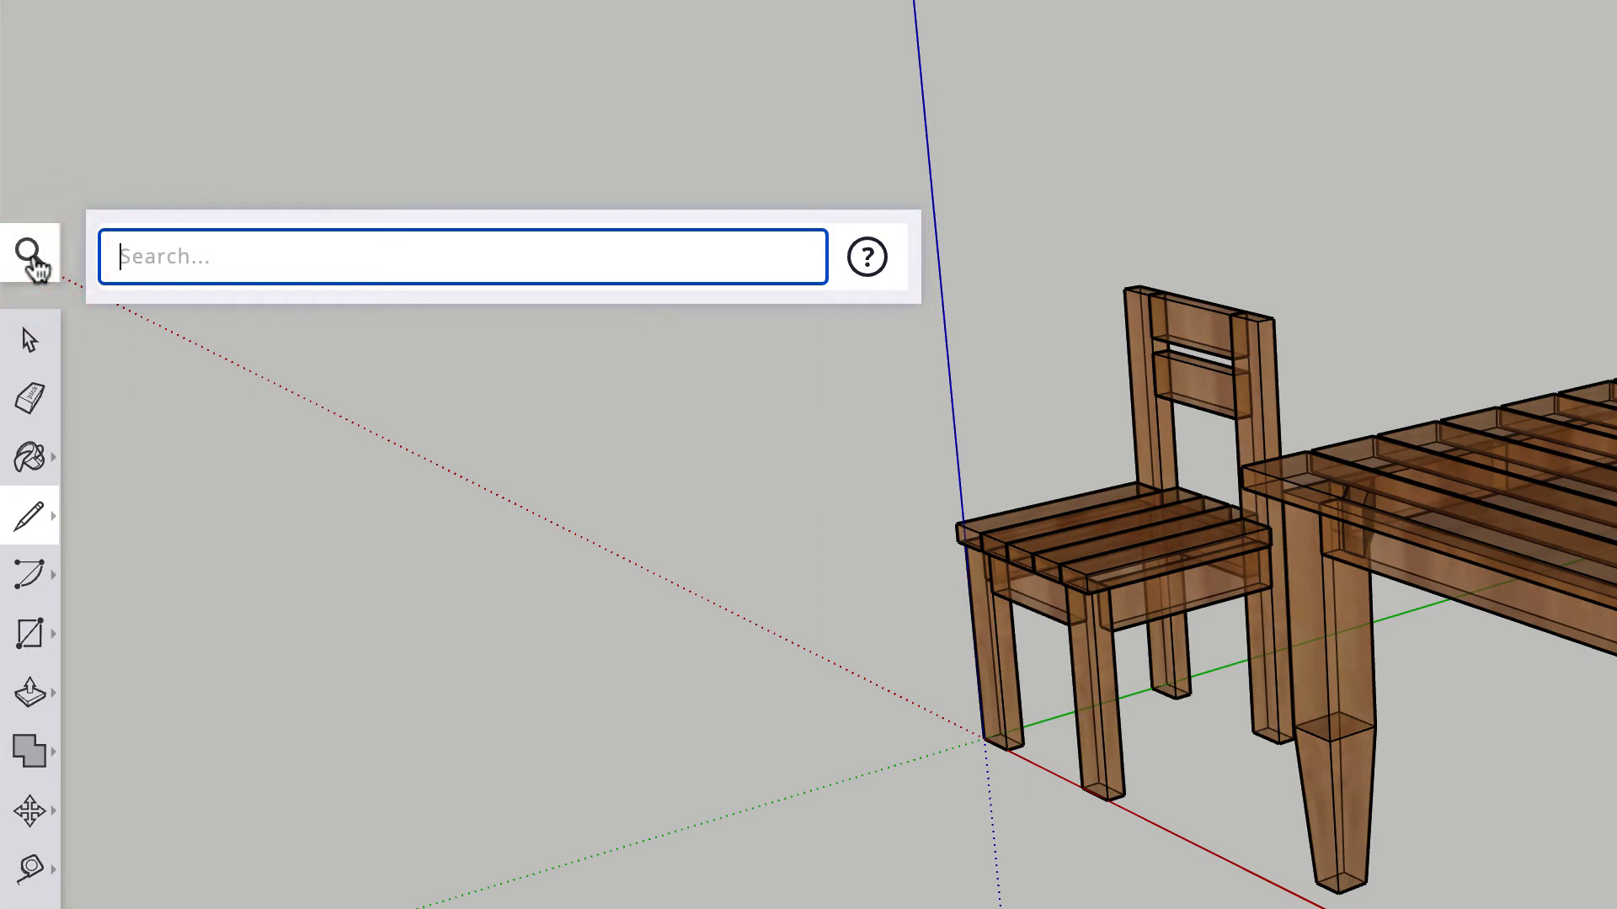
pyautogui.write('x-')
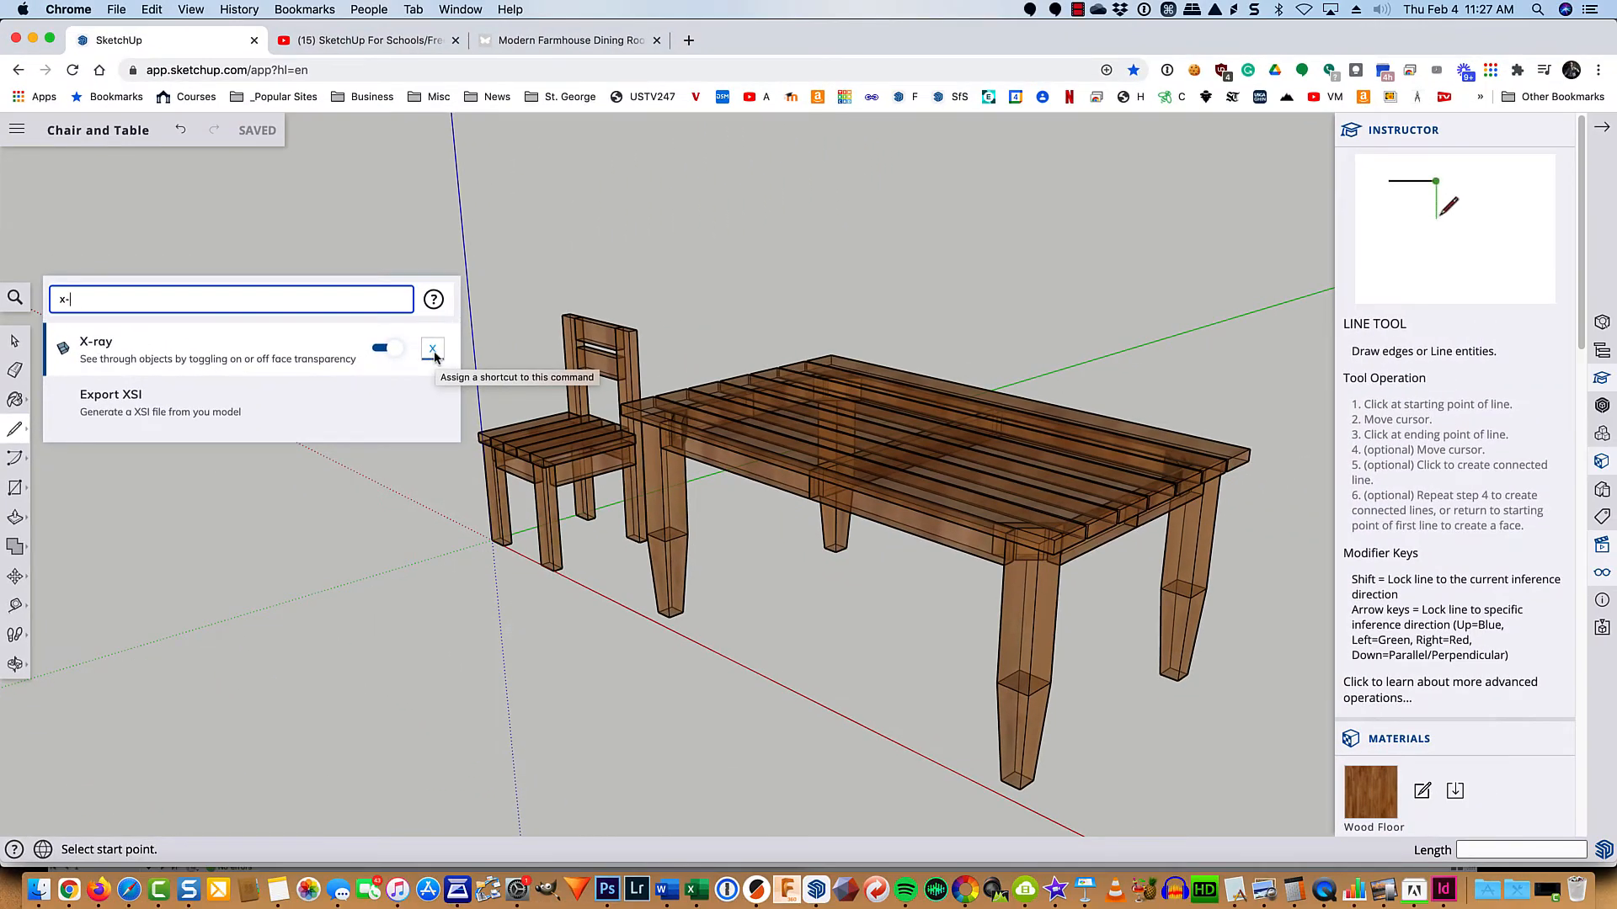
pyautogui.press('Escape')
# Step: Toggle the X-ray display repeatedly, leave it off, and cancel the line started in empty space
pyautogui.click(344, 217)
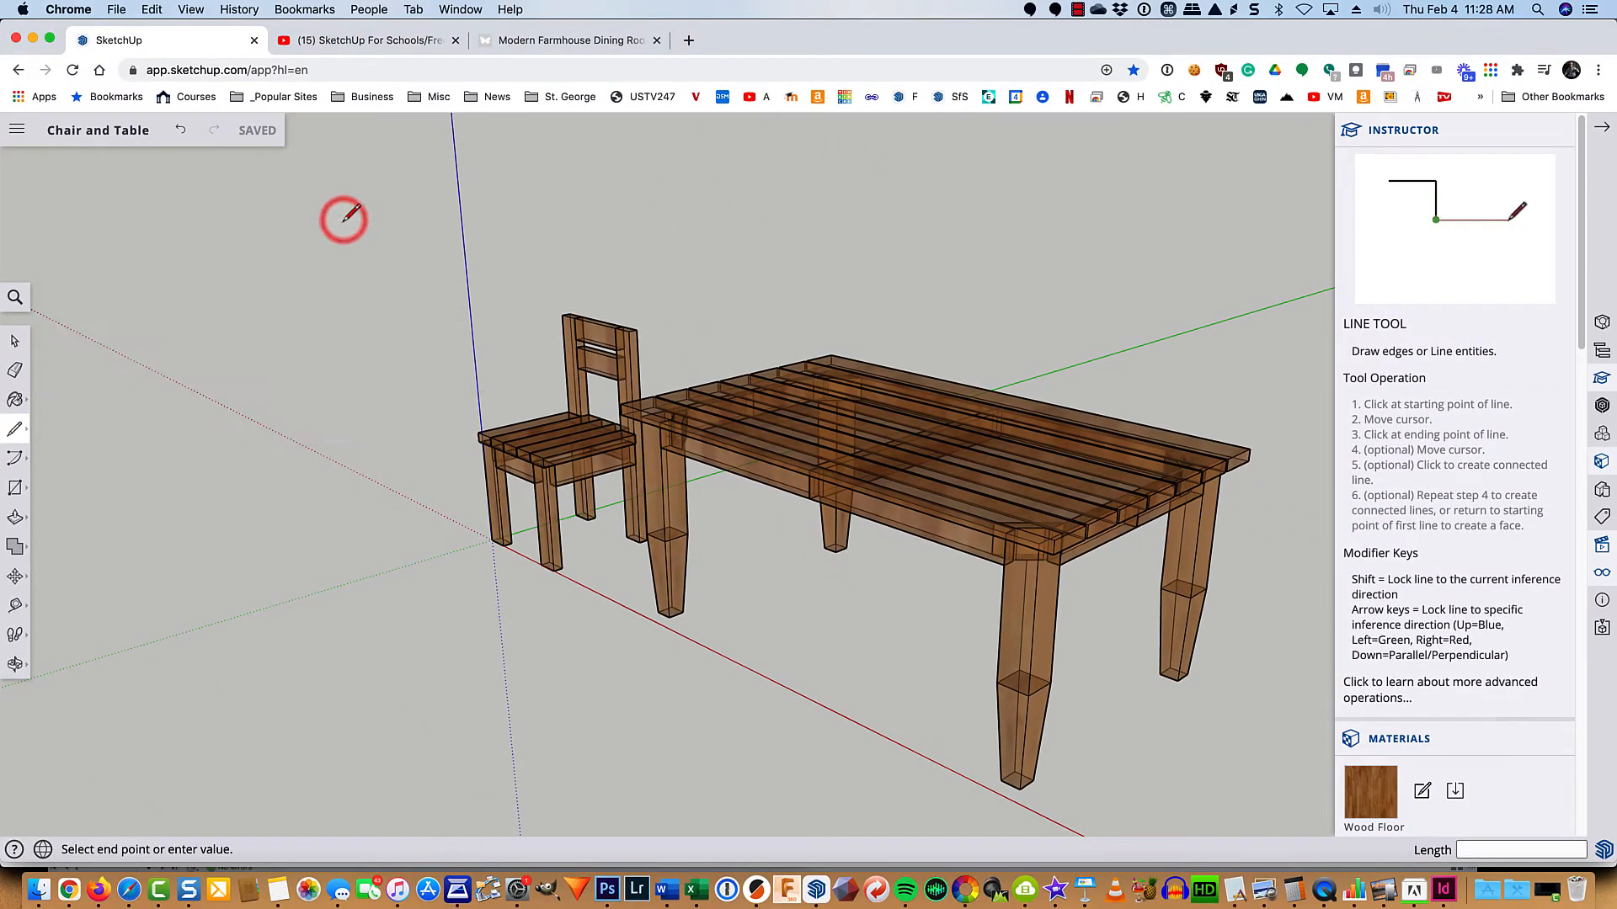
pyautogui.press('x')
pyautogui.press('x')
pyautogui.press('x')
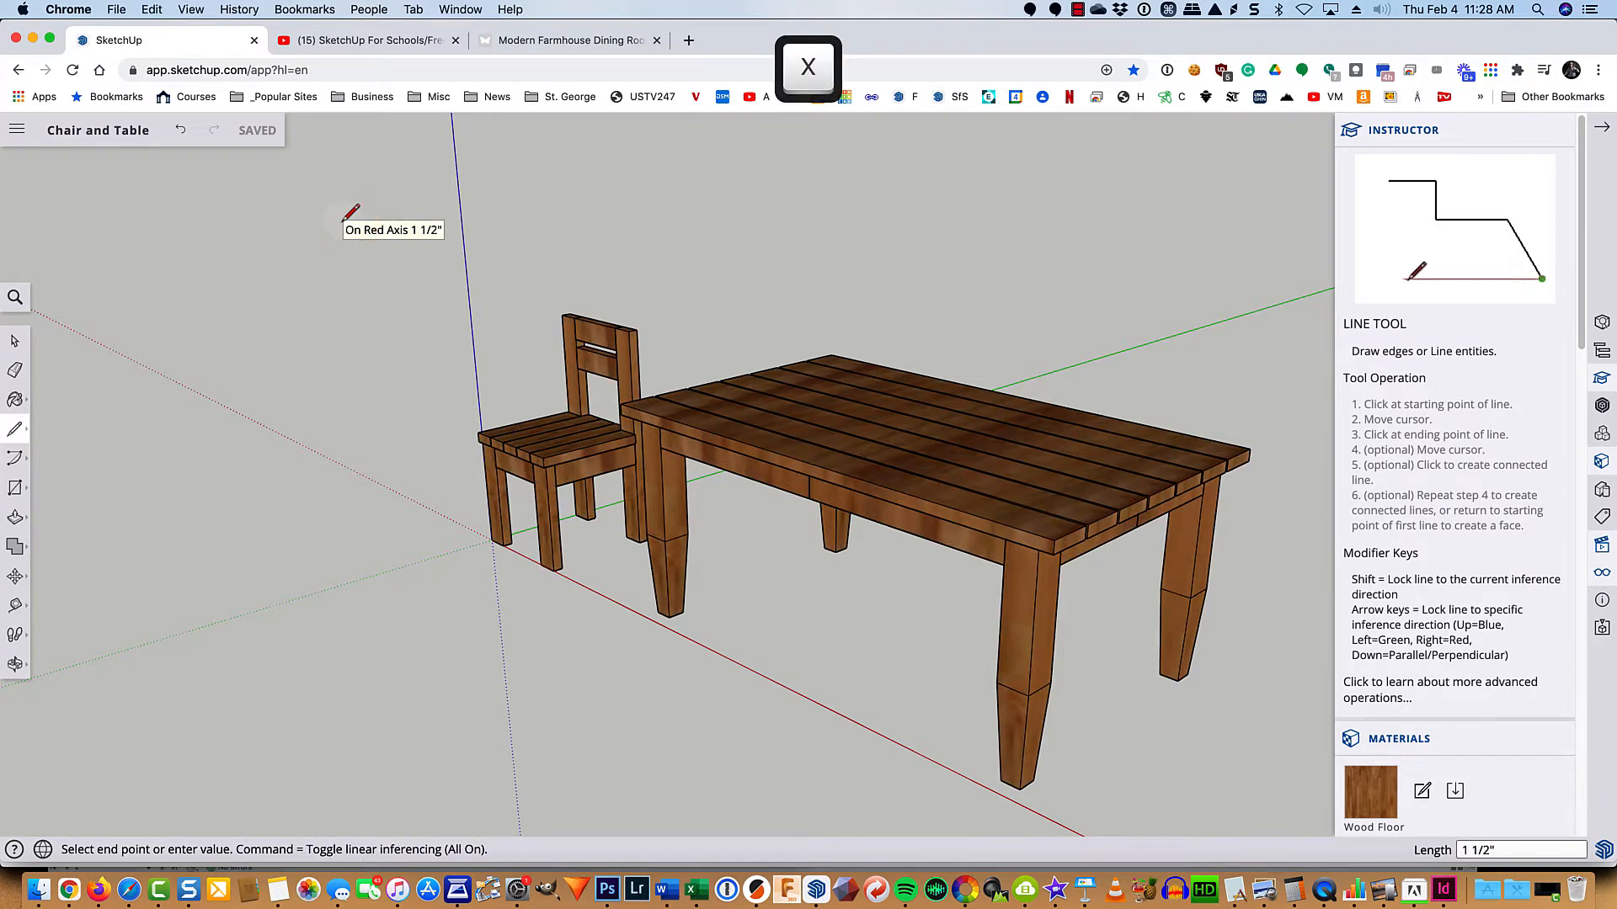
pyautogui.press('x')
pyautogui.press('x')
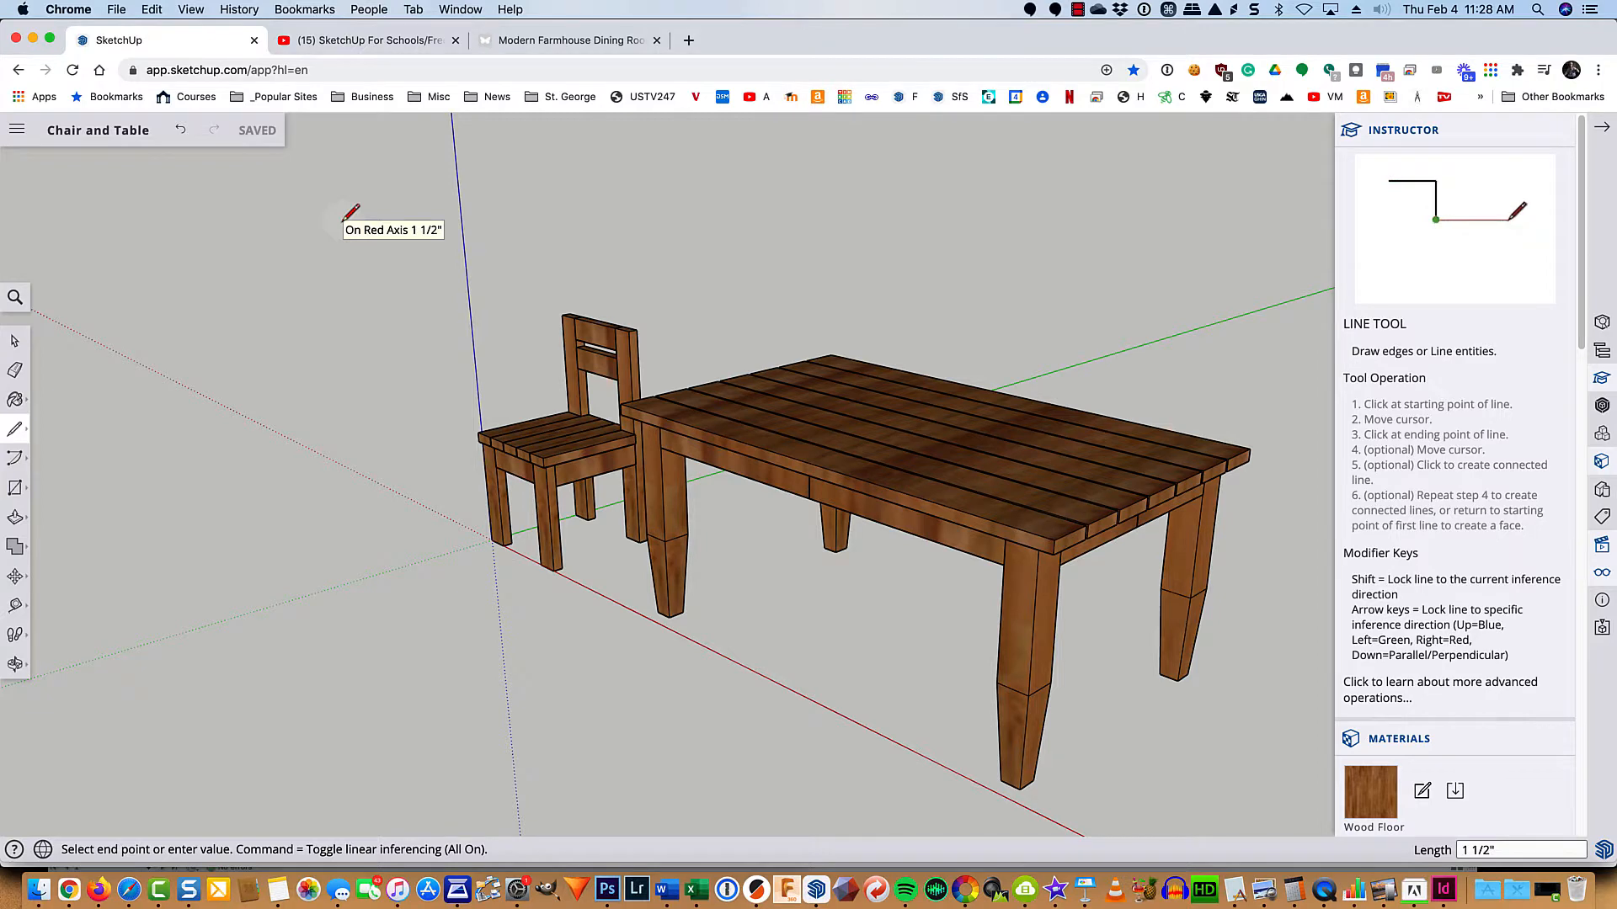
pyautogui.press('Escape')
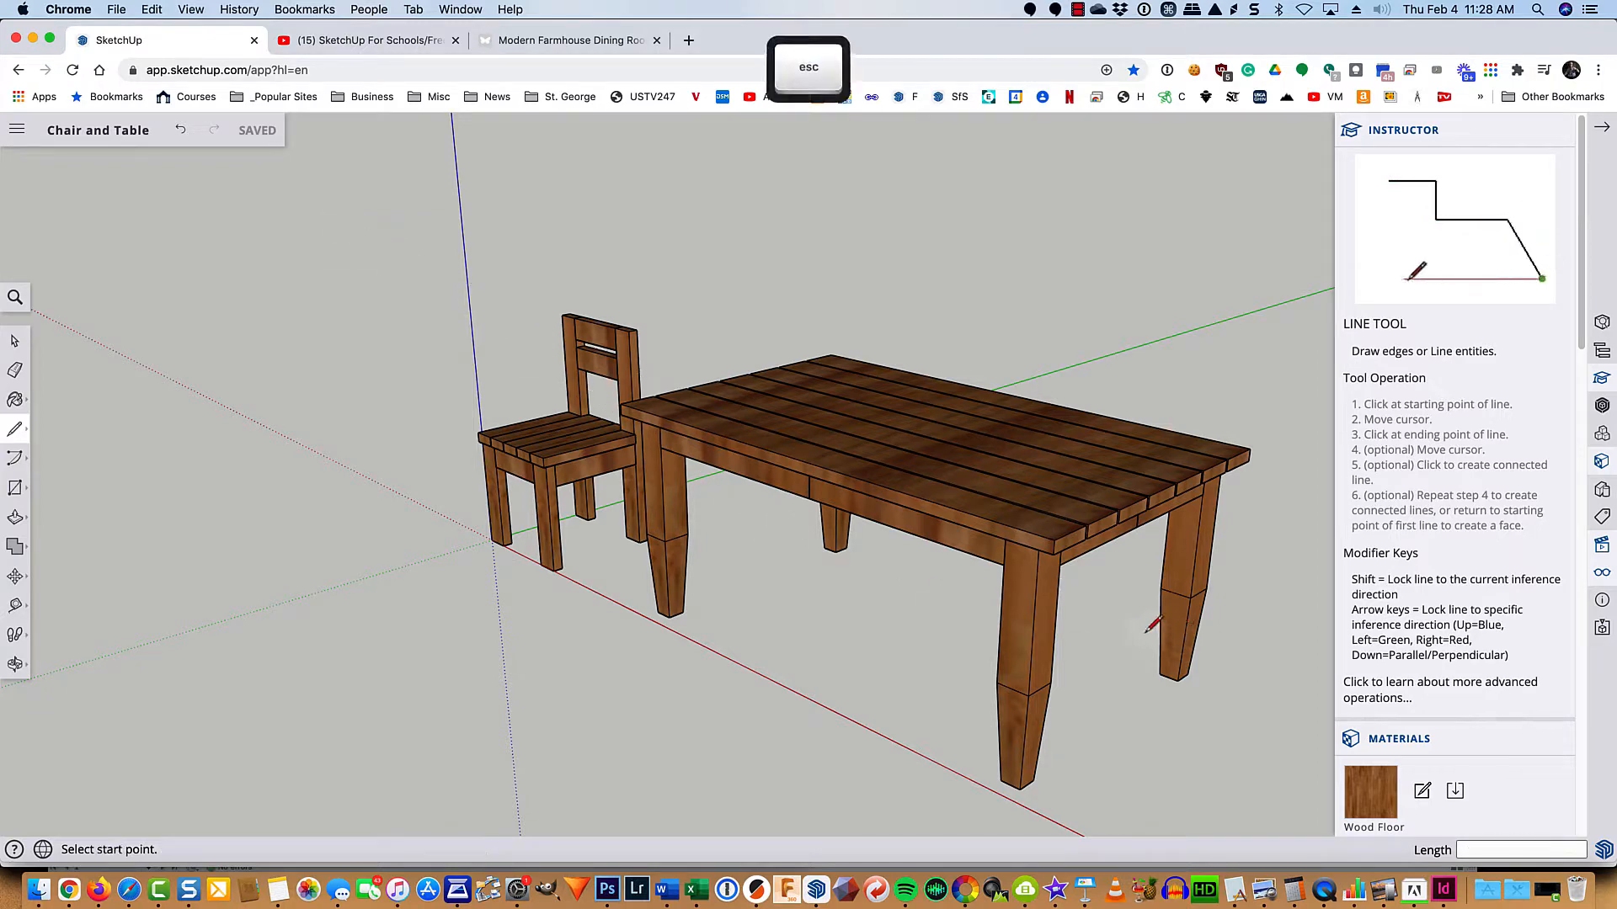
# Step: Inspect the table's corner bracing and understructure from above in X-ray display, and return the model to opaque faces
pyautogui.scroll(2, 1146, 623)
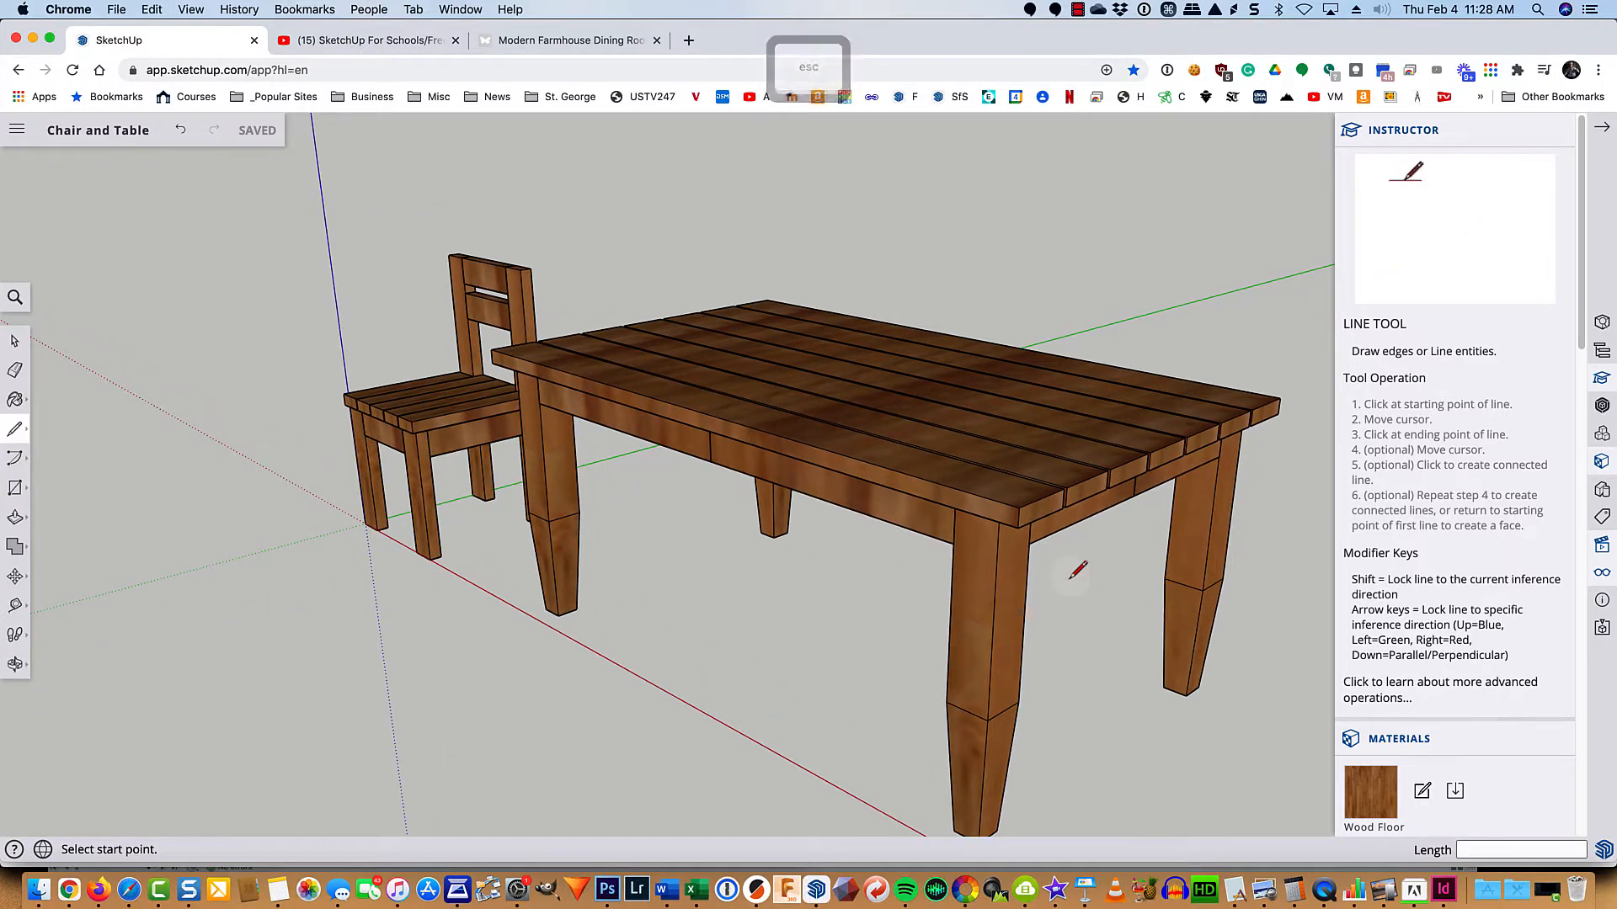
pyautogui.press('x')
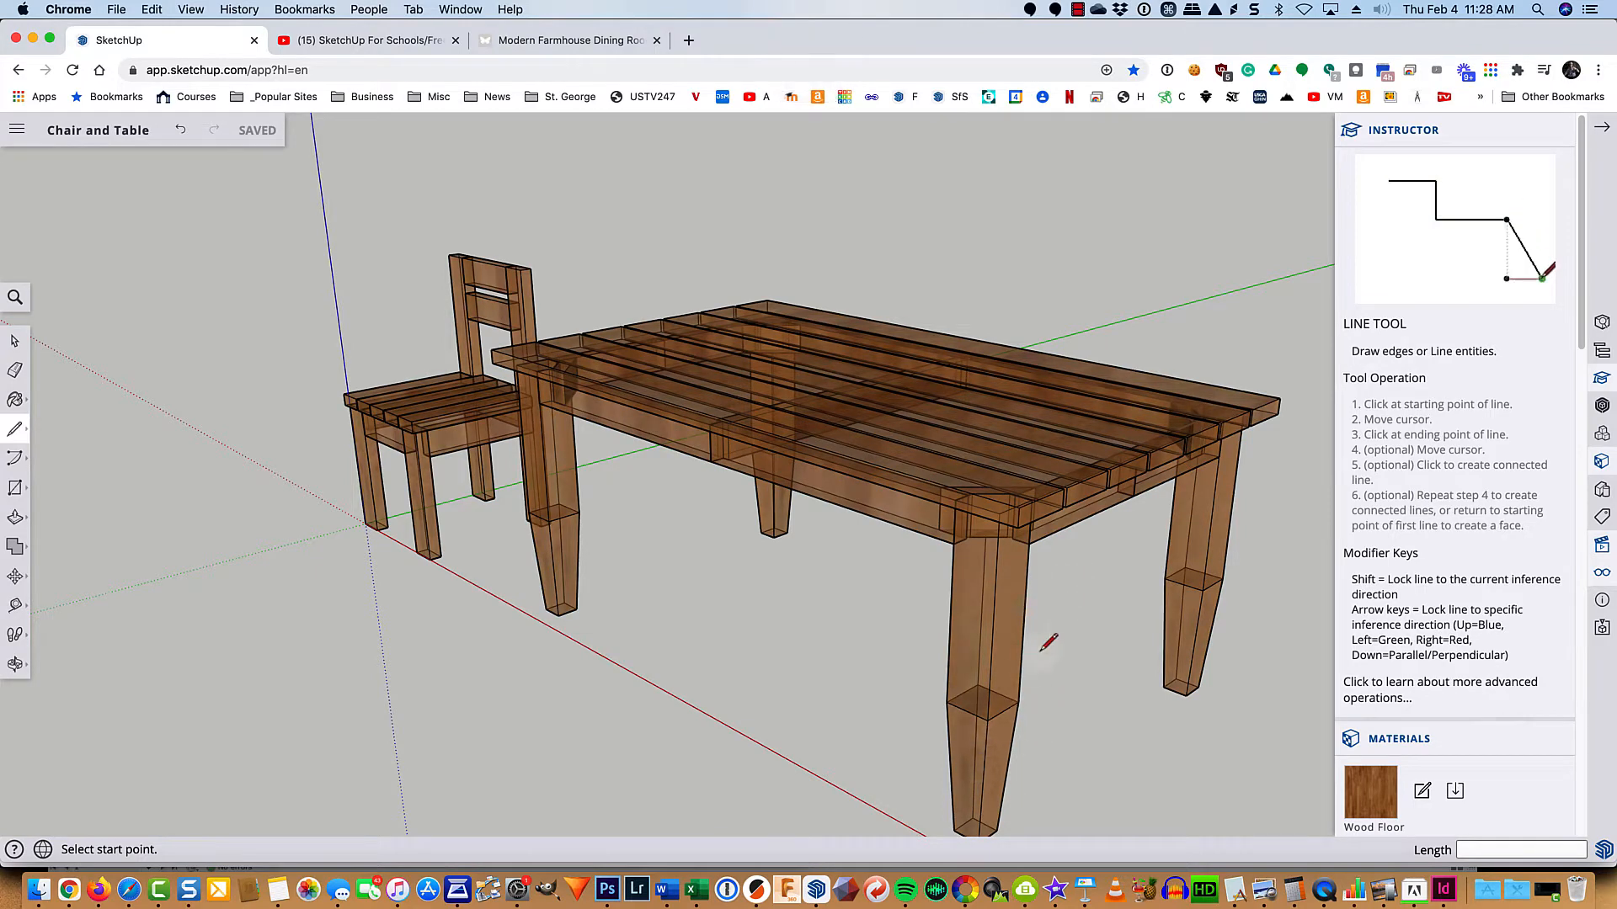
pyautogui.press('o')
pyautogui.moveTo(1068, 610); pyautogui.dragTo(888, 699)
pyautogui.press('l')
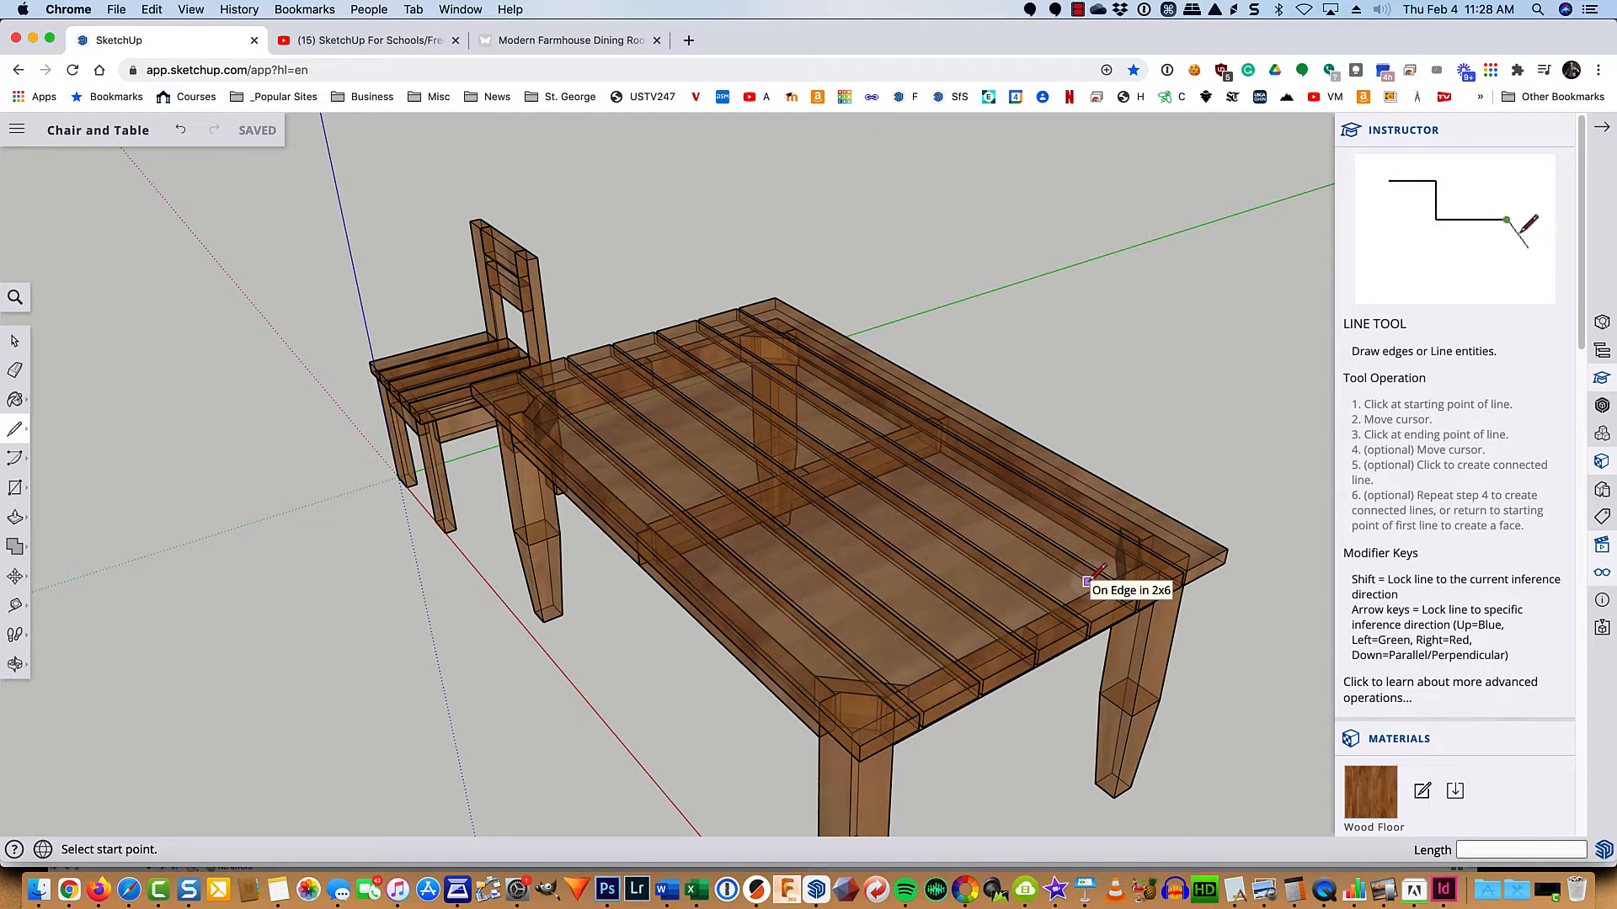
pyautogui.scroll(2, 1188, 616)
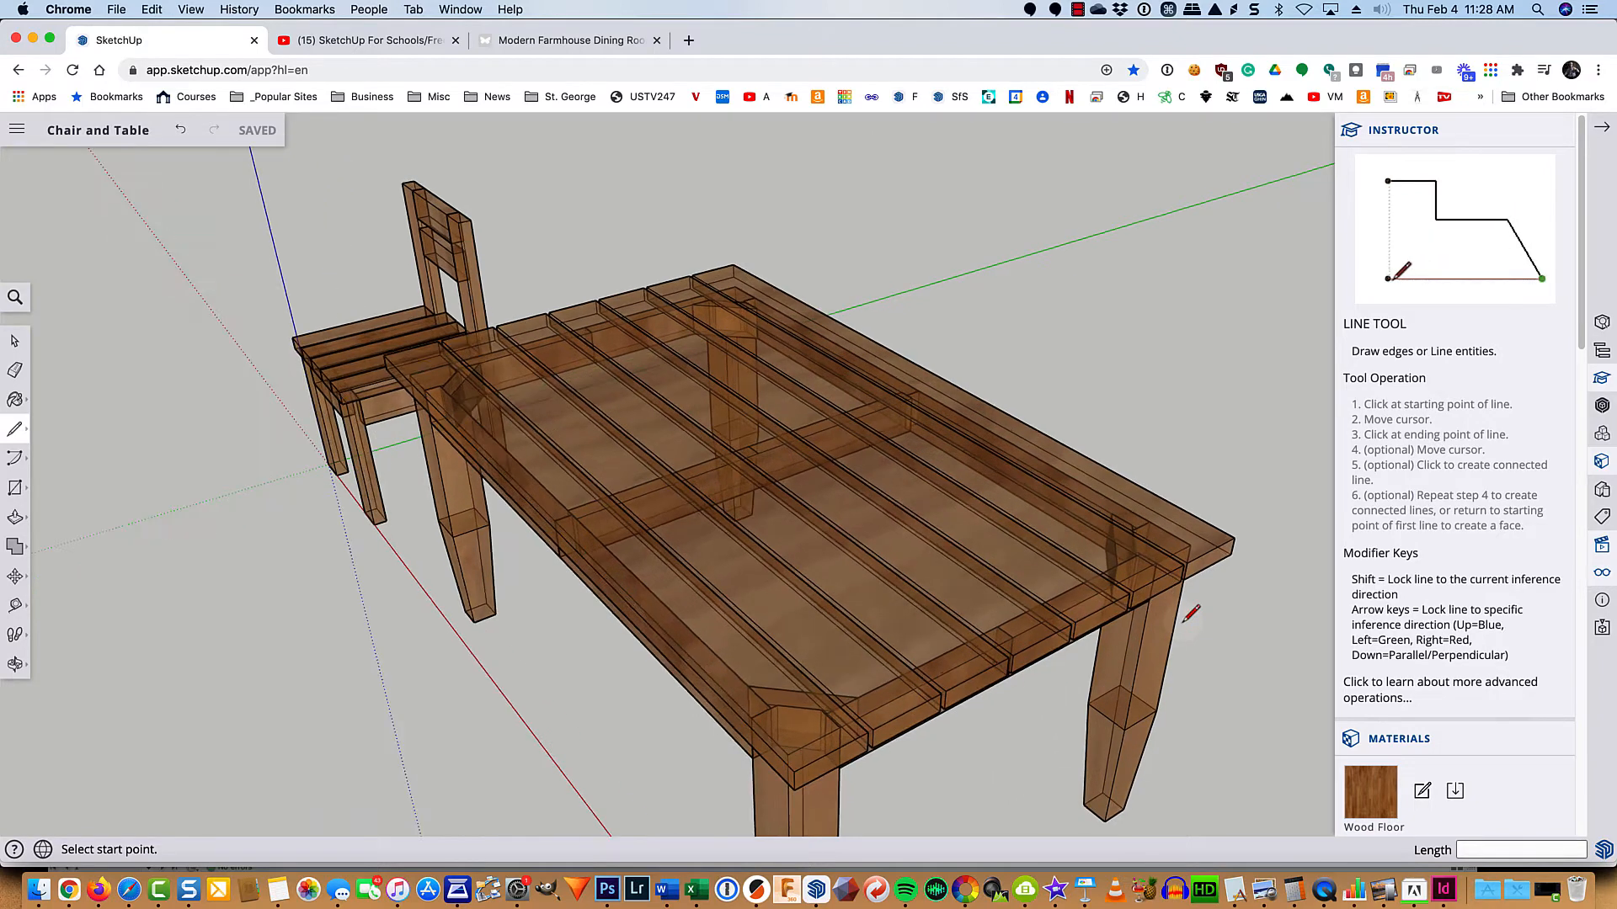
pyautogui.scroll(1, 1190, 615)
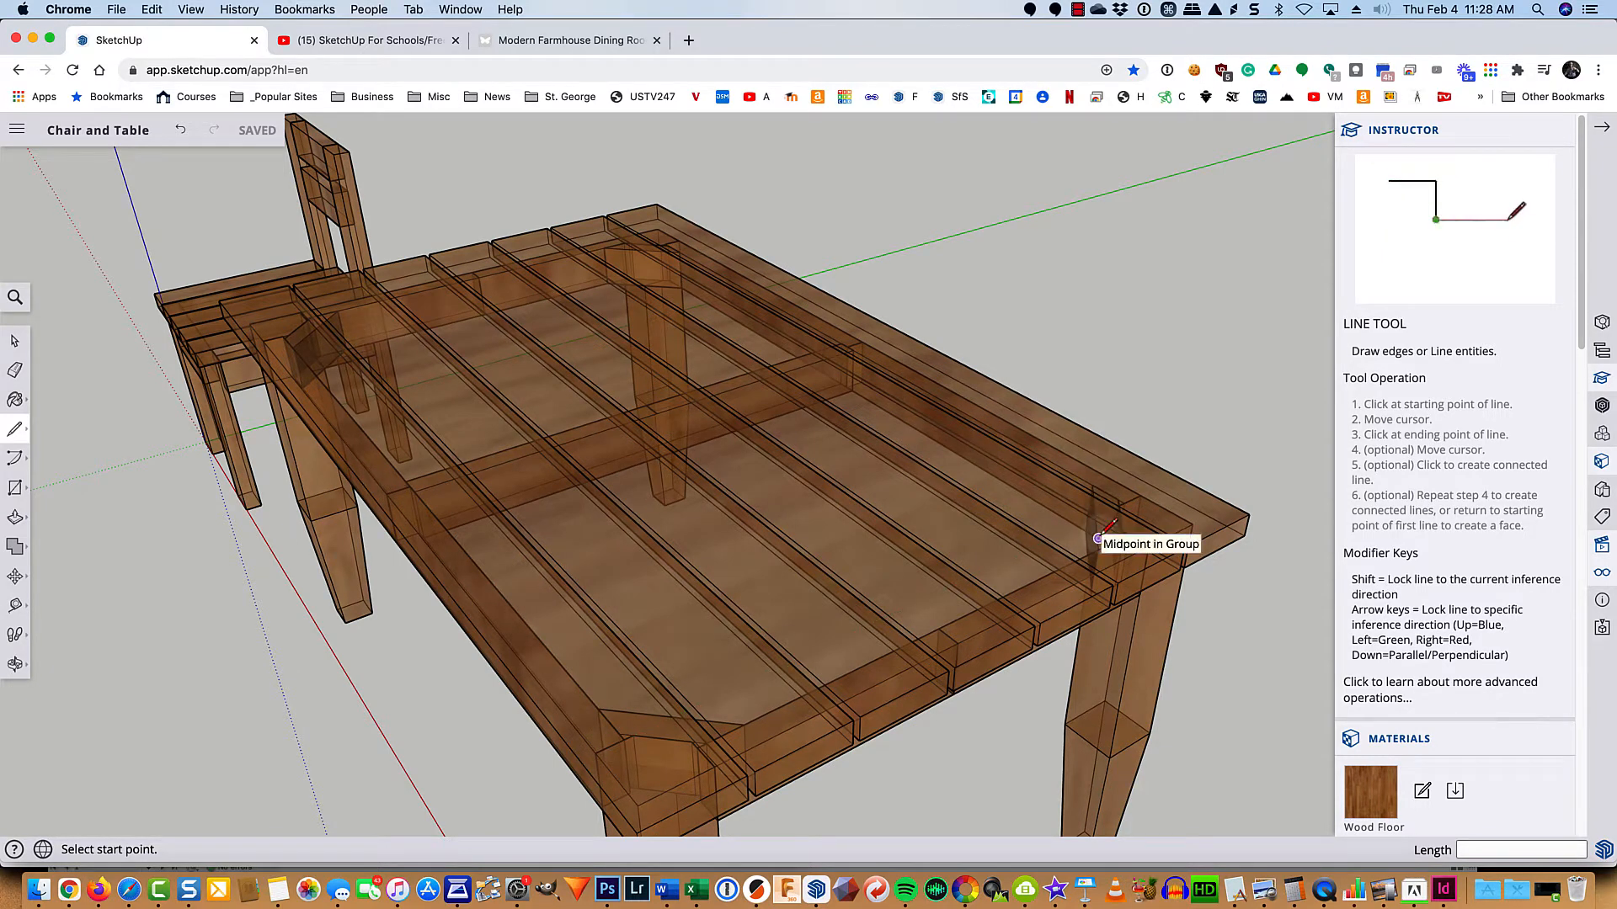
pyautogui.scroll(-4, 1099, 537)
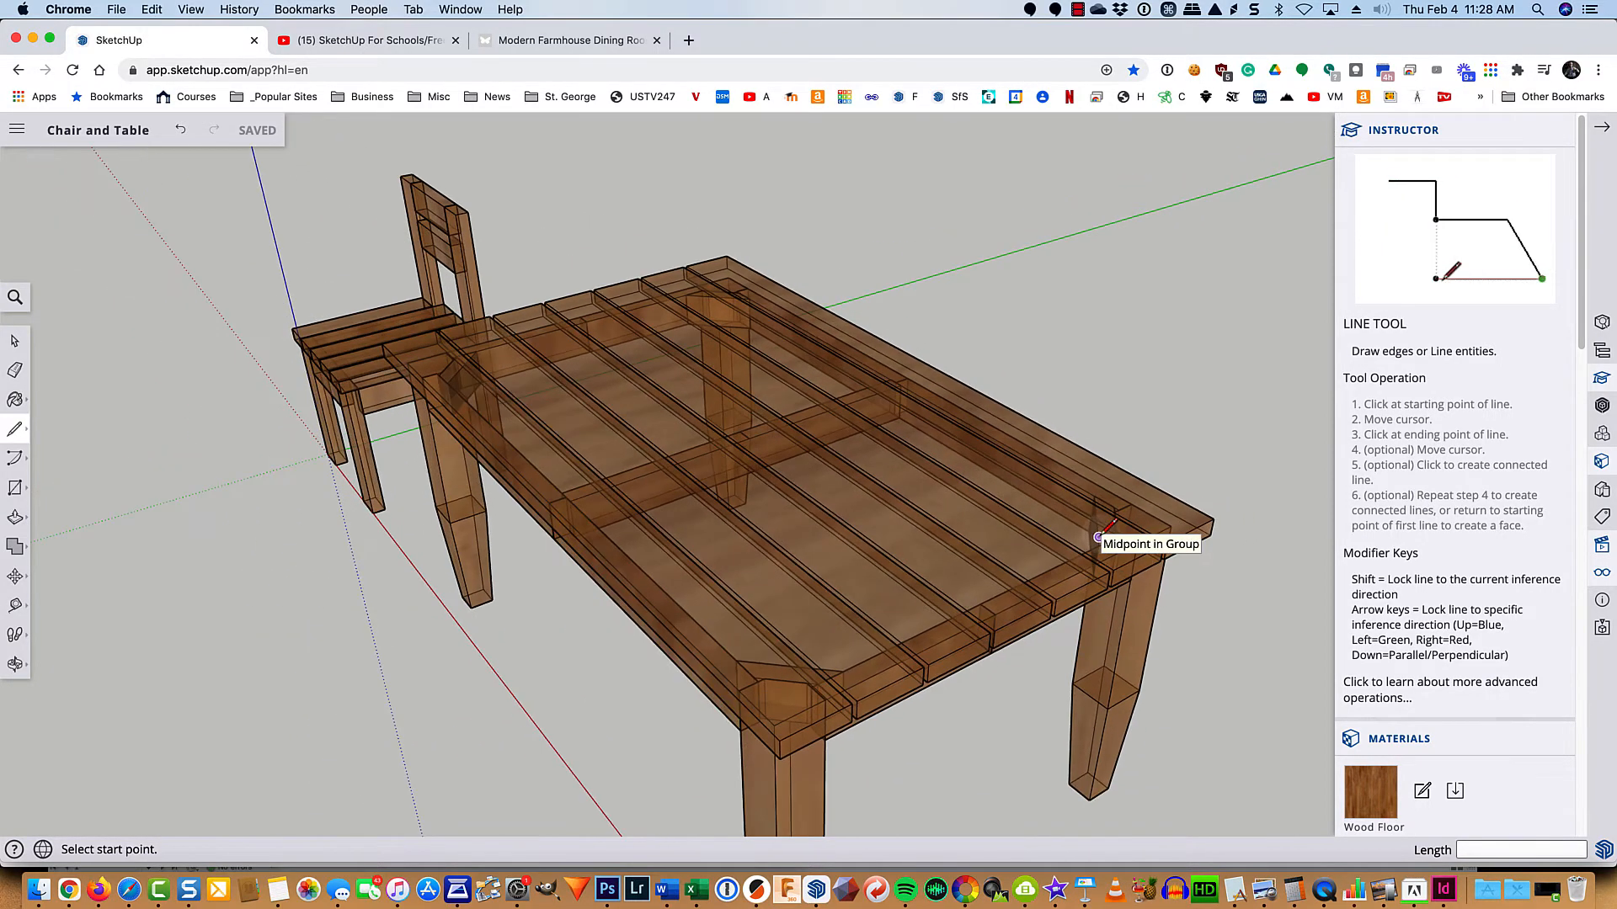
pyautogui.scroll(-1, 1099, 536)
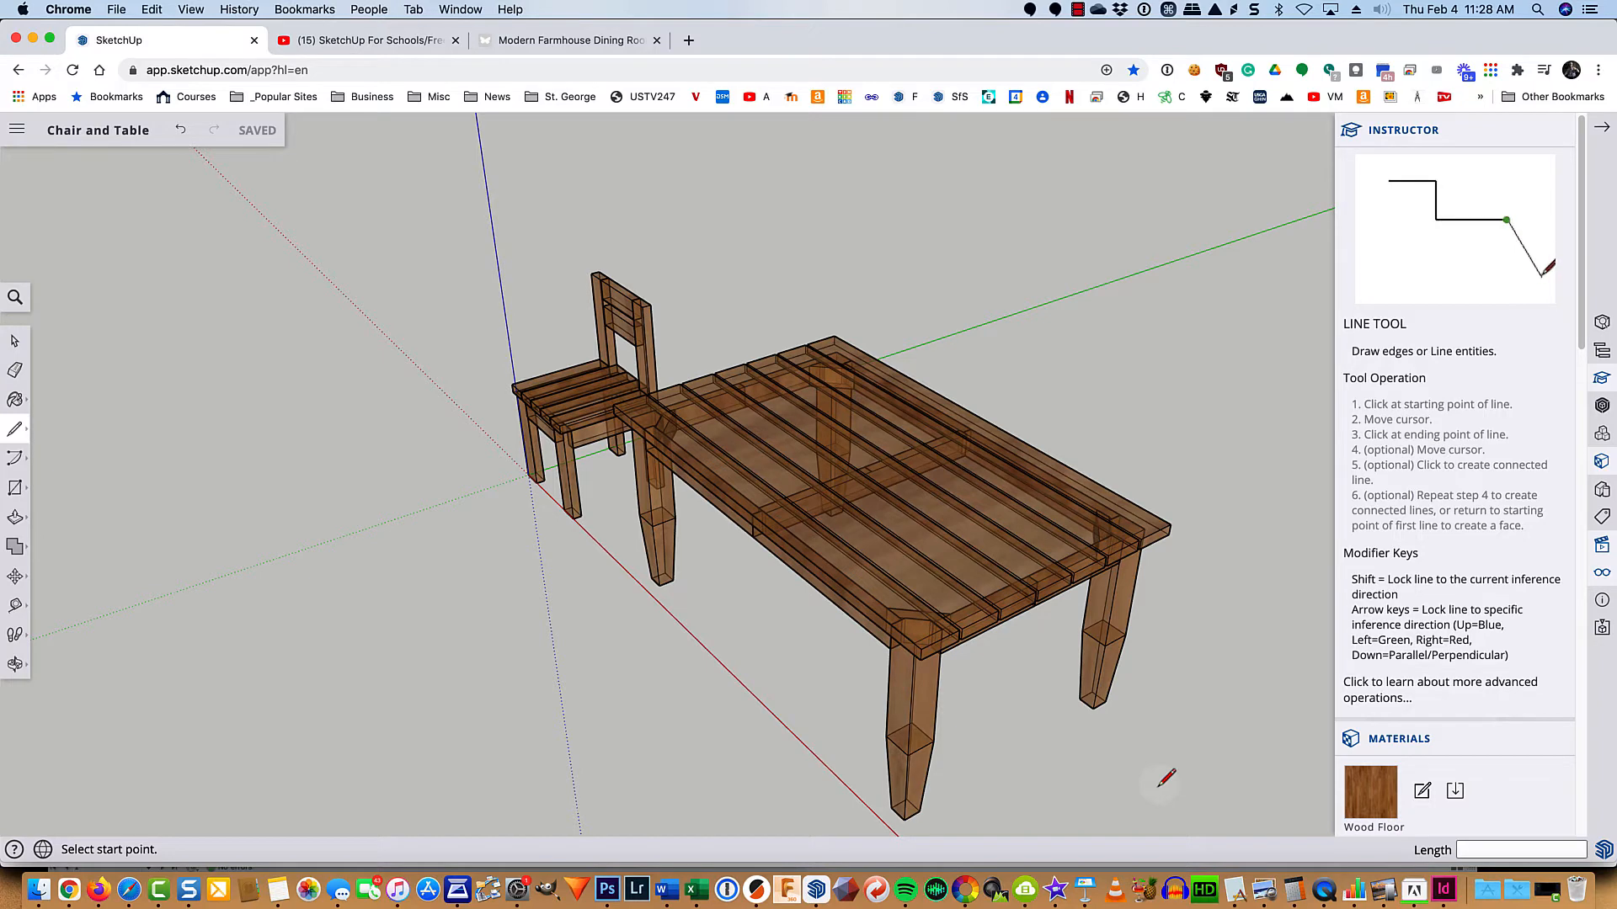
pyautogui.press('x')
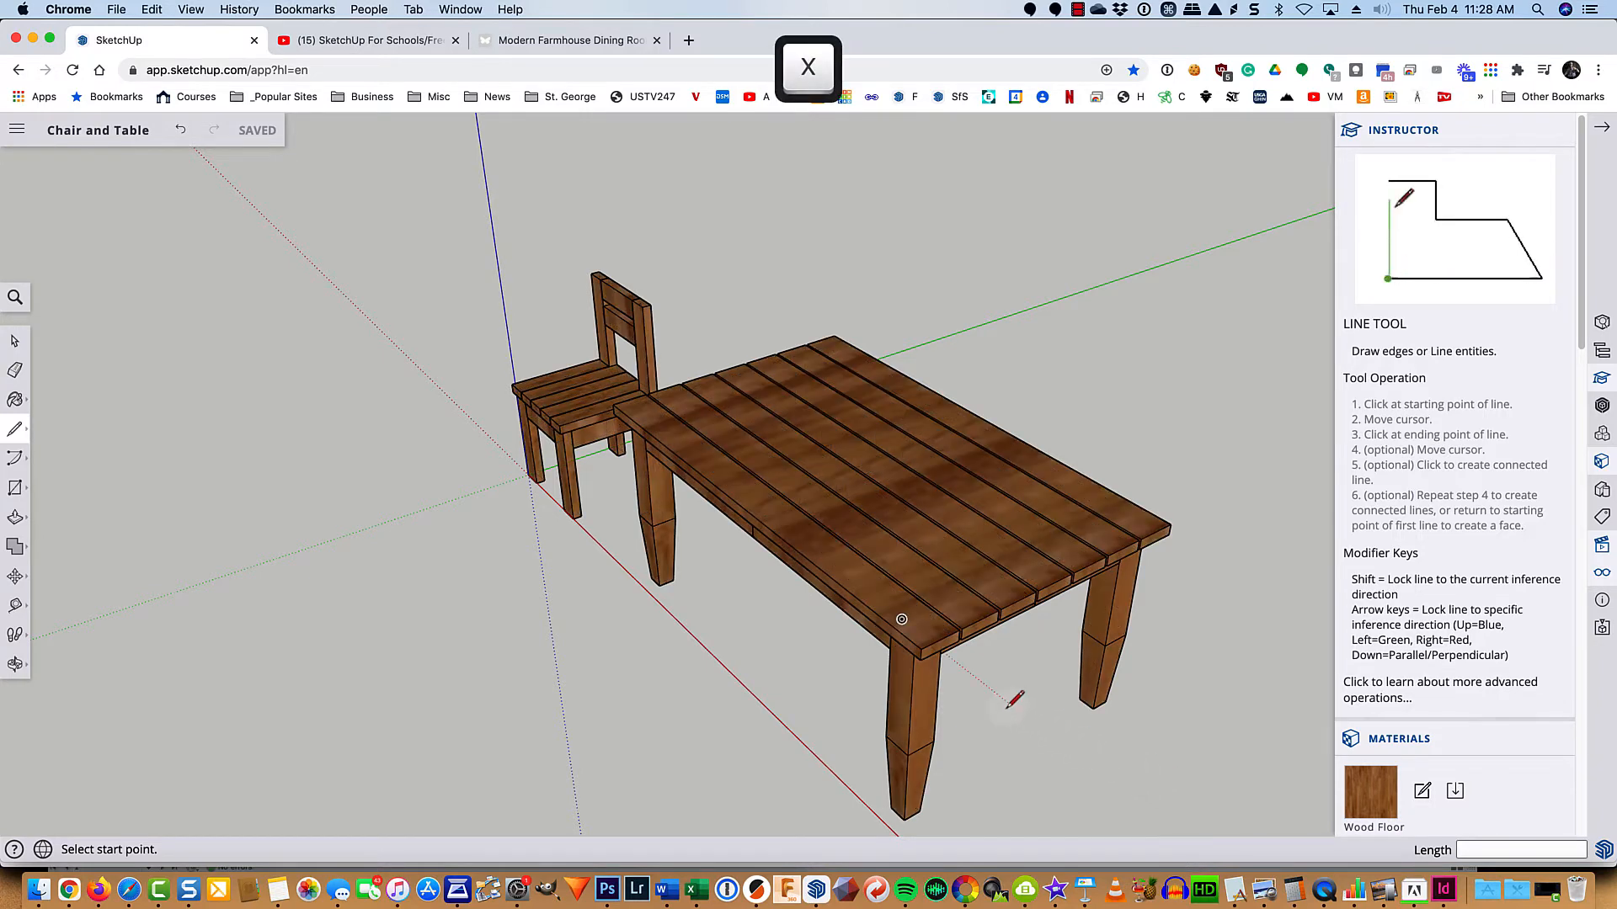
# Step: Hide the whole table group and the whole chair group in the model
pyautogui.press('space')
pyautogui.click(969, 606)
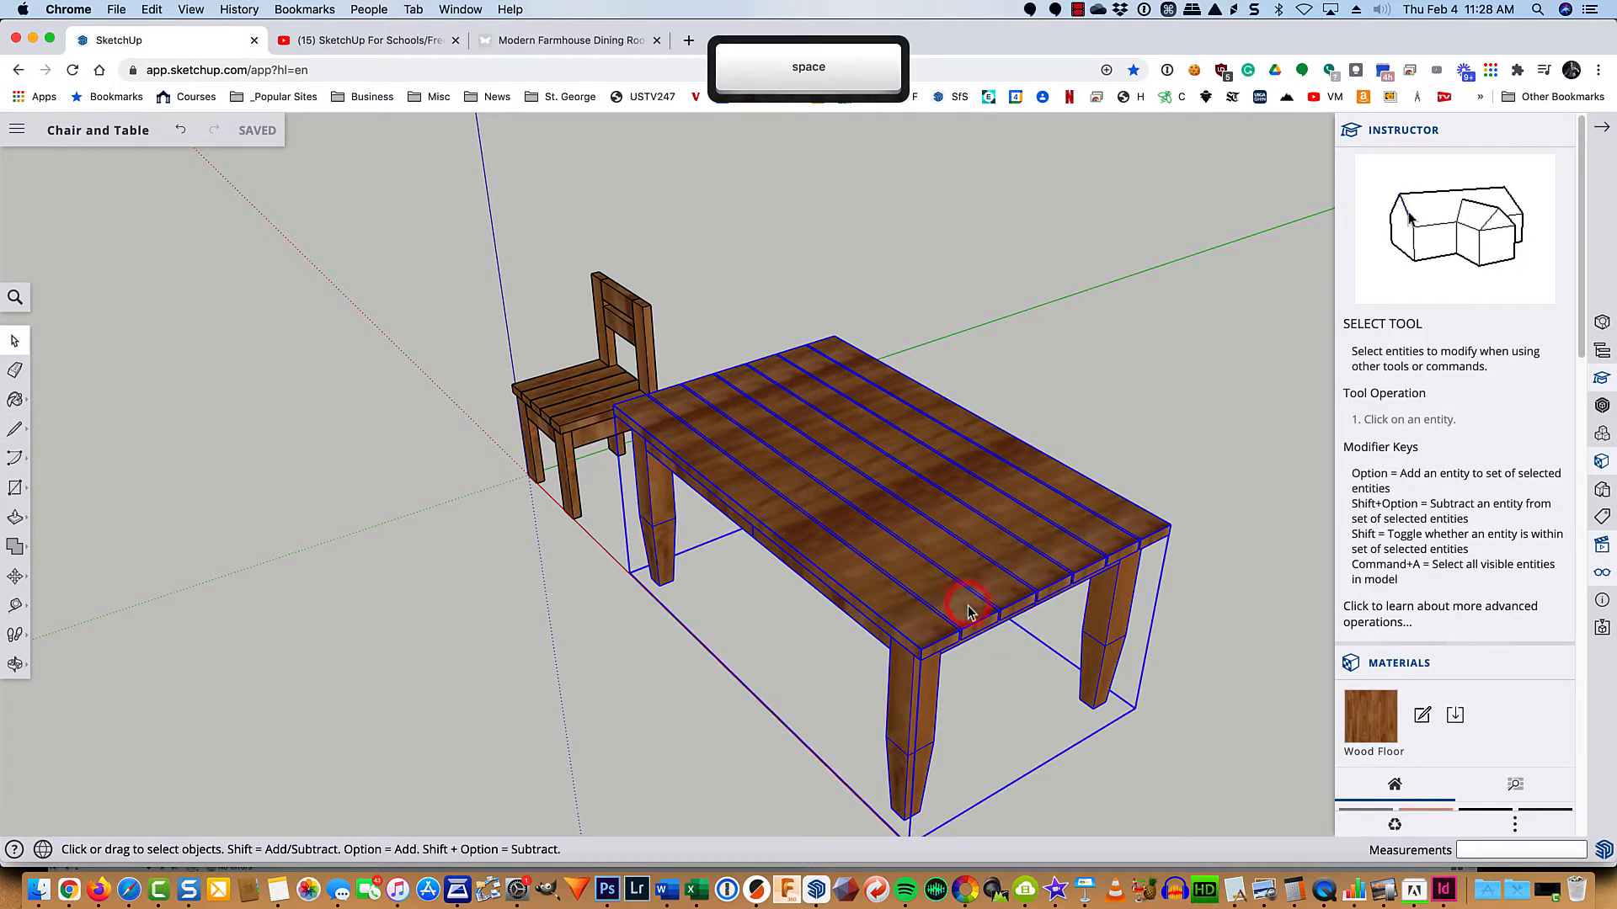
pyautogui.rightClick(968, 610)
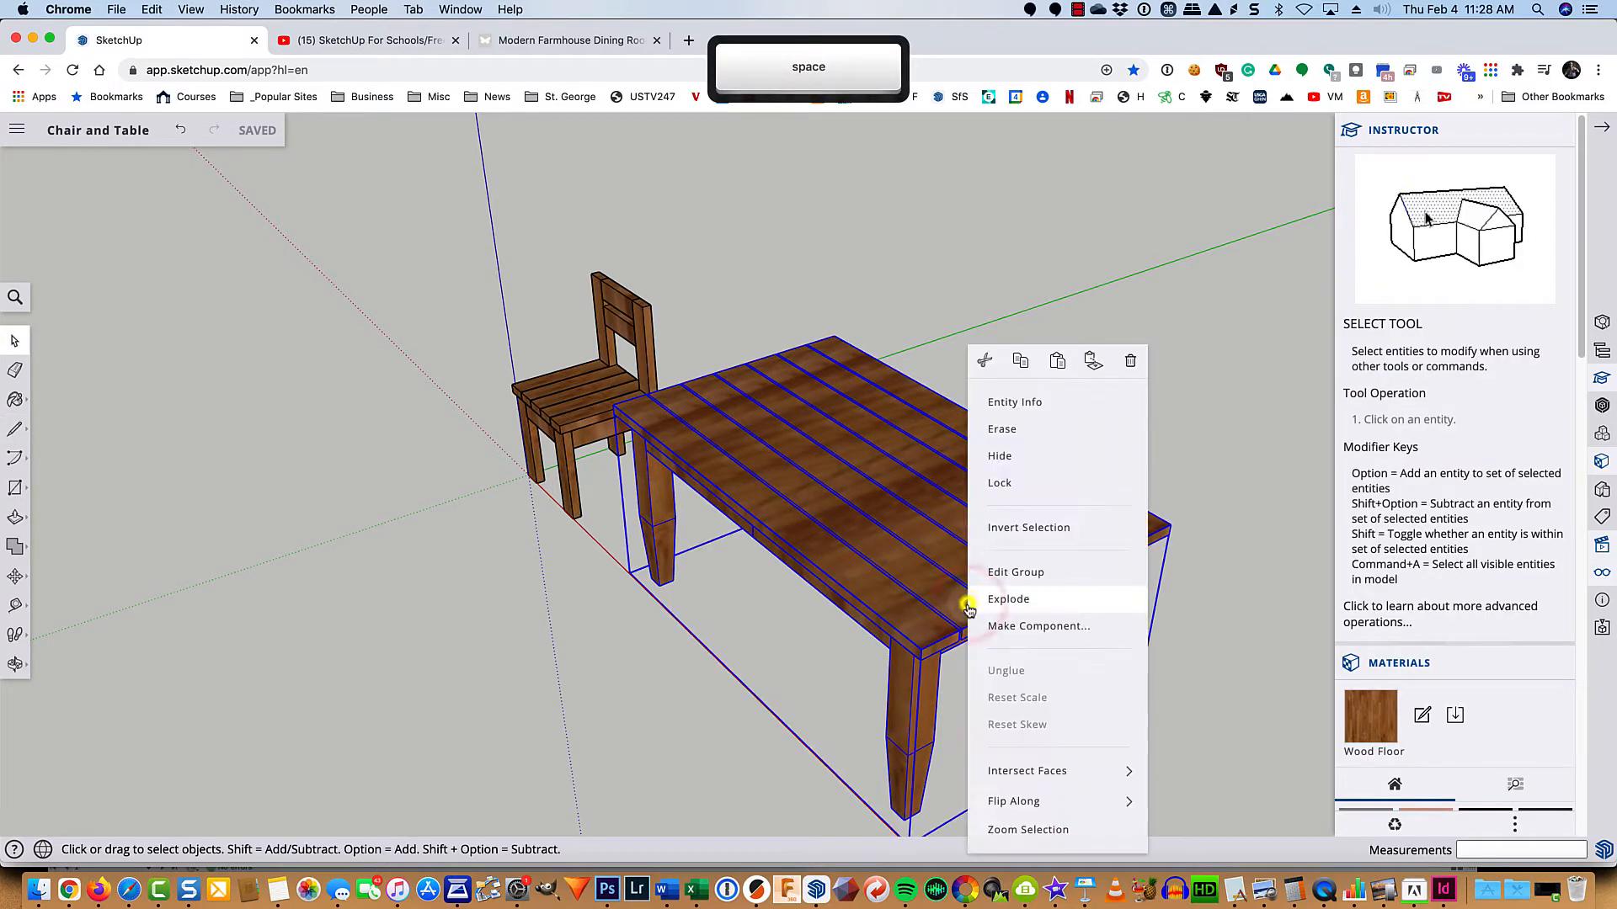
pyautogui.click(1000, 456)
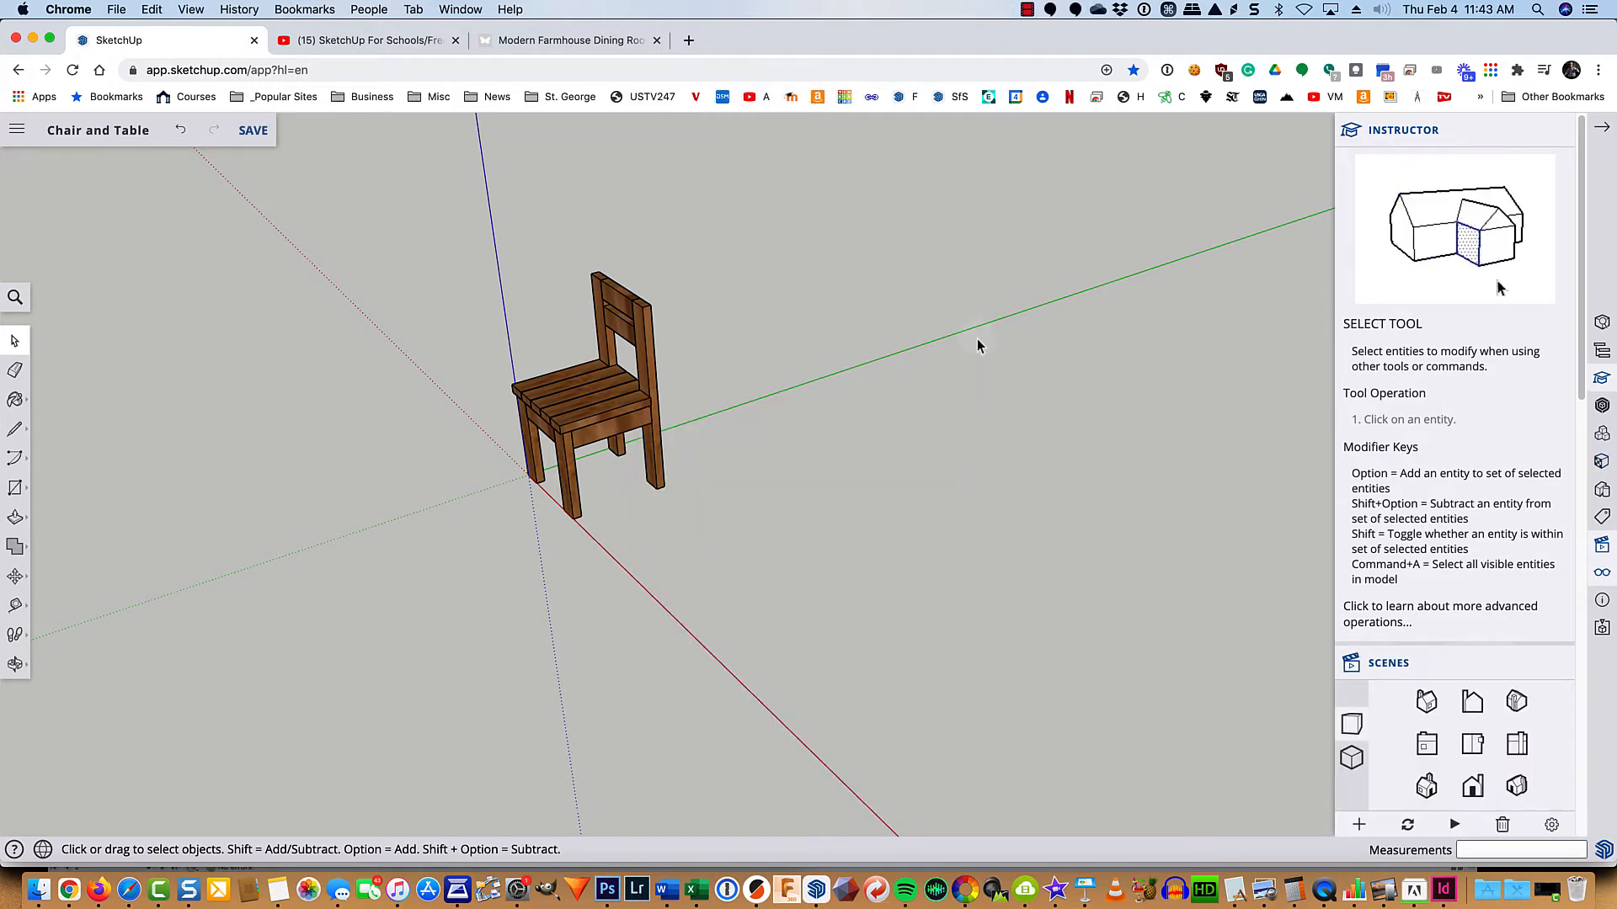
pyautogui.rightClick(604, 429)
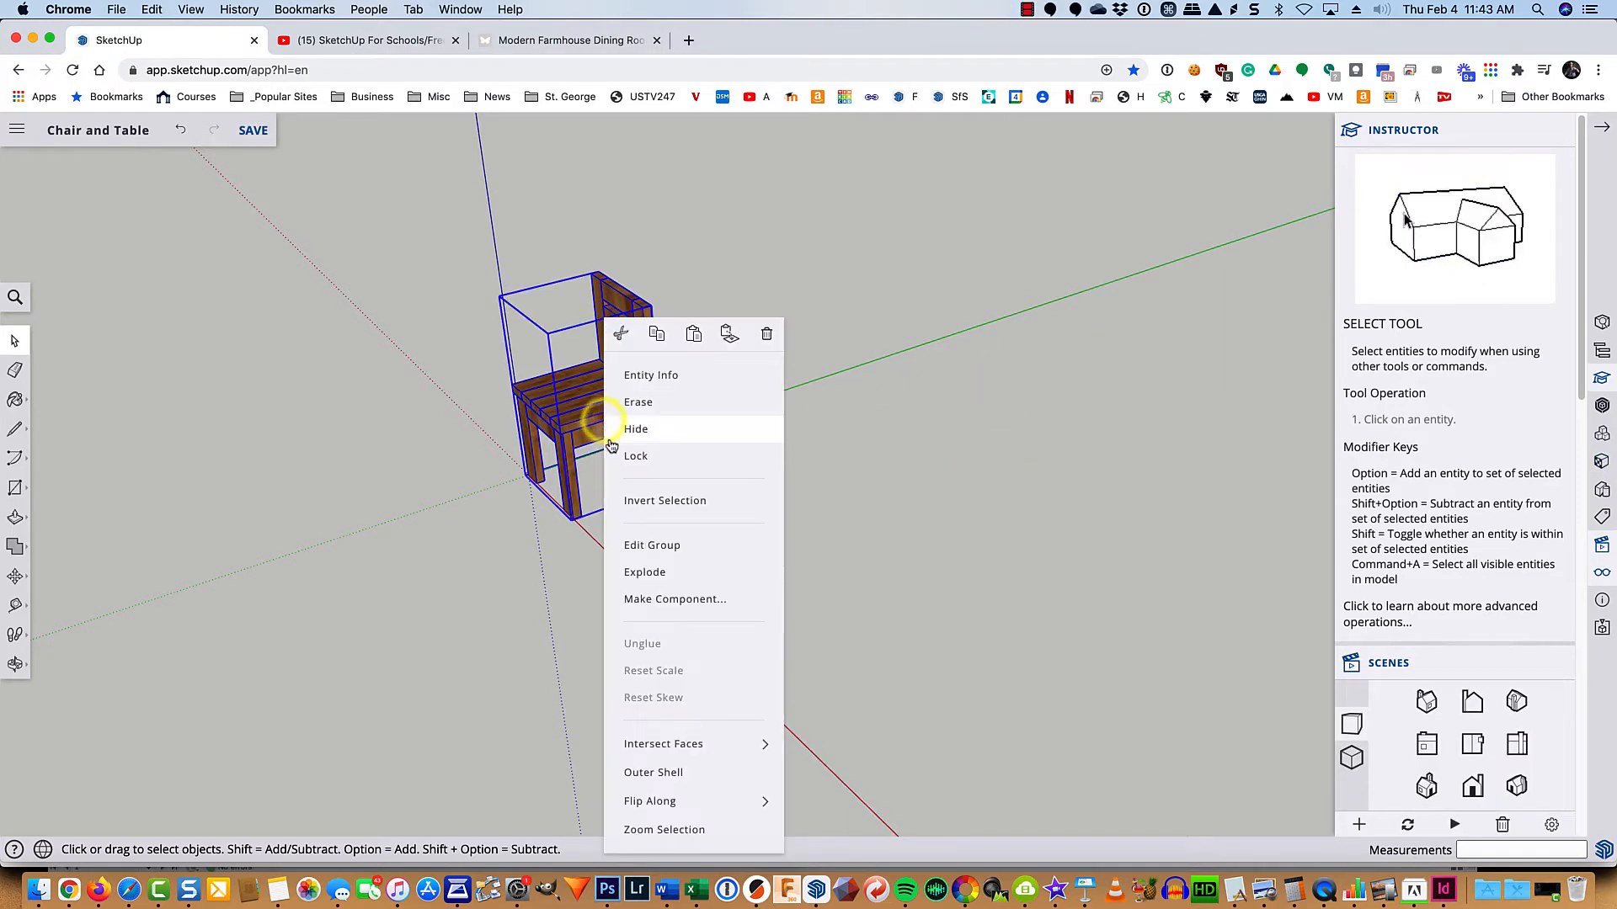
pyautogui.click(633, 431)
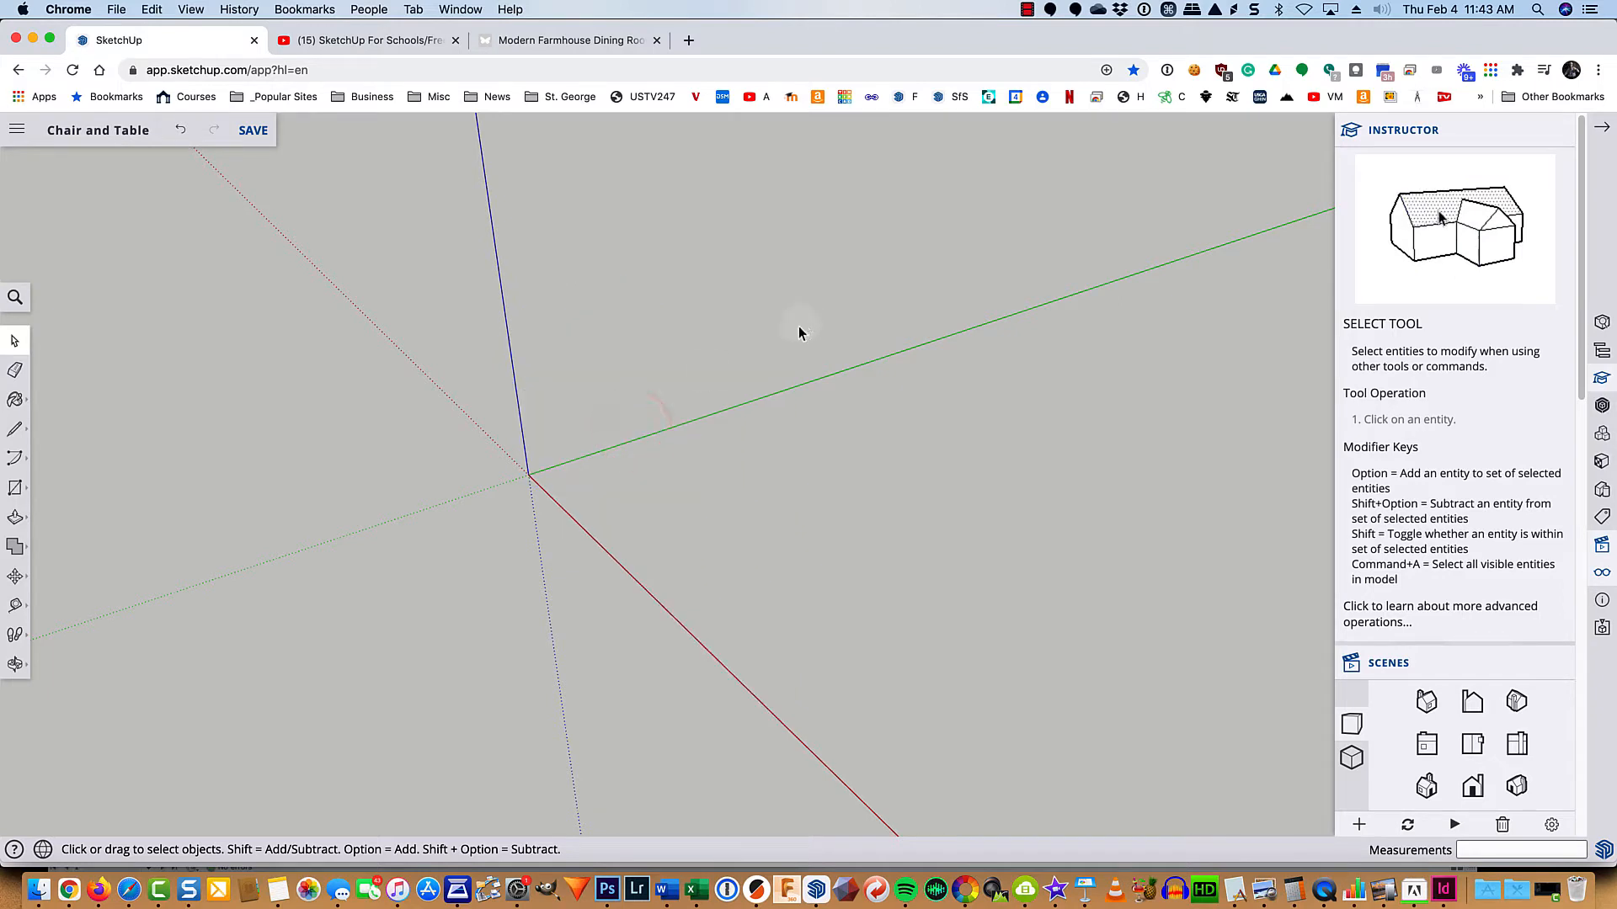
pyautogui.scroll(2, 515, 496)
pyautogui.scroll(1, 514, 497)
pyautogui.scroll(2, 544, 469)
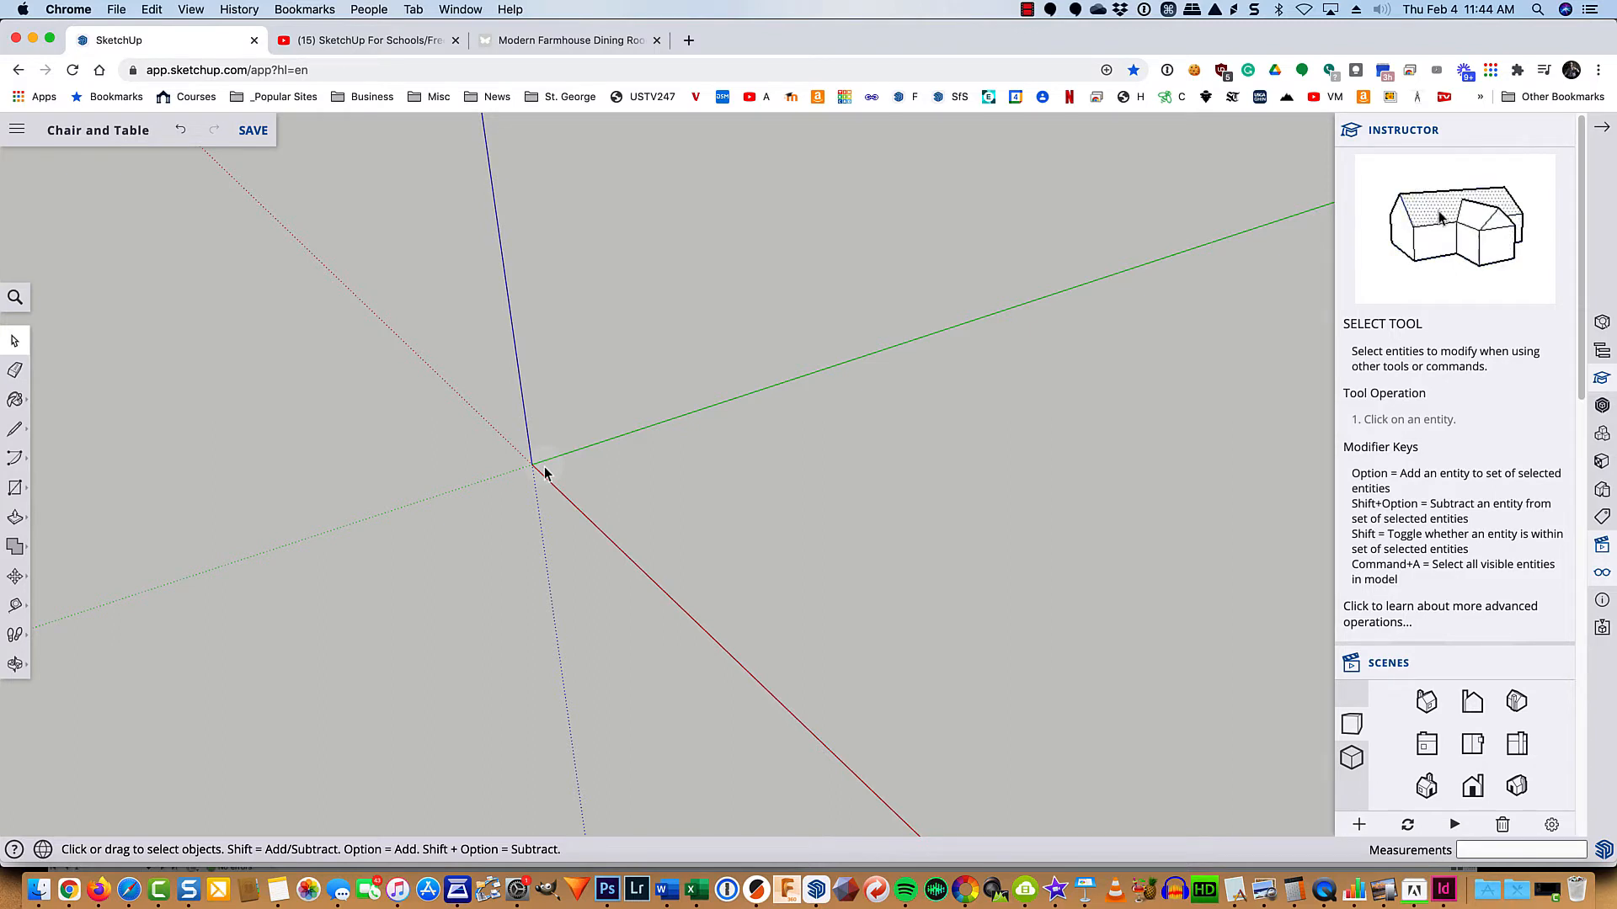
# Step: Draw a 3.5 by 3.5 inch rectangle on the ground plane with one corner at the origin
pyautogui.press('r')
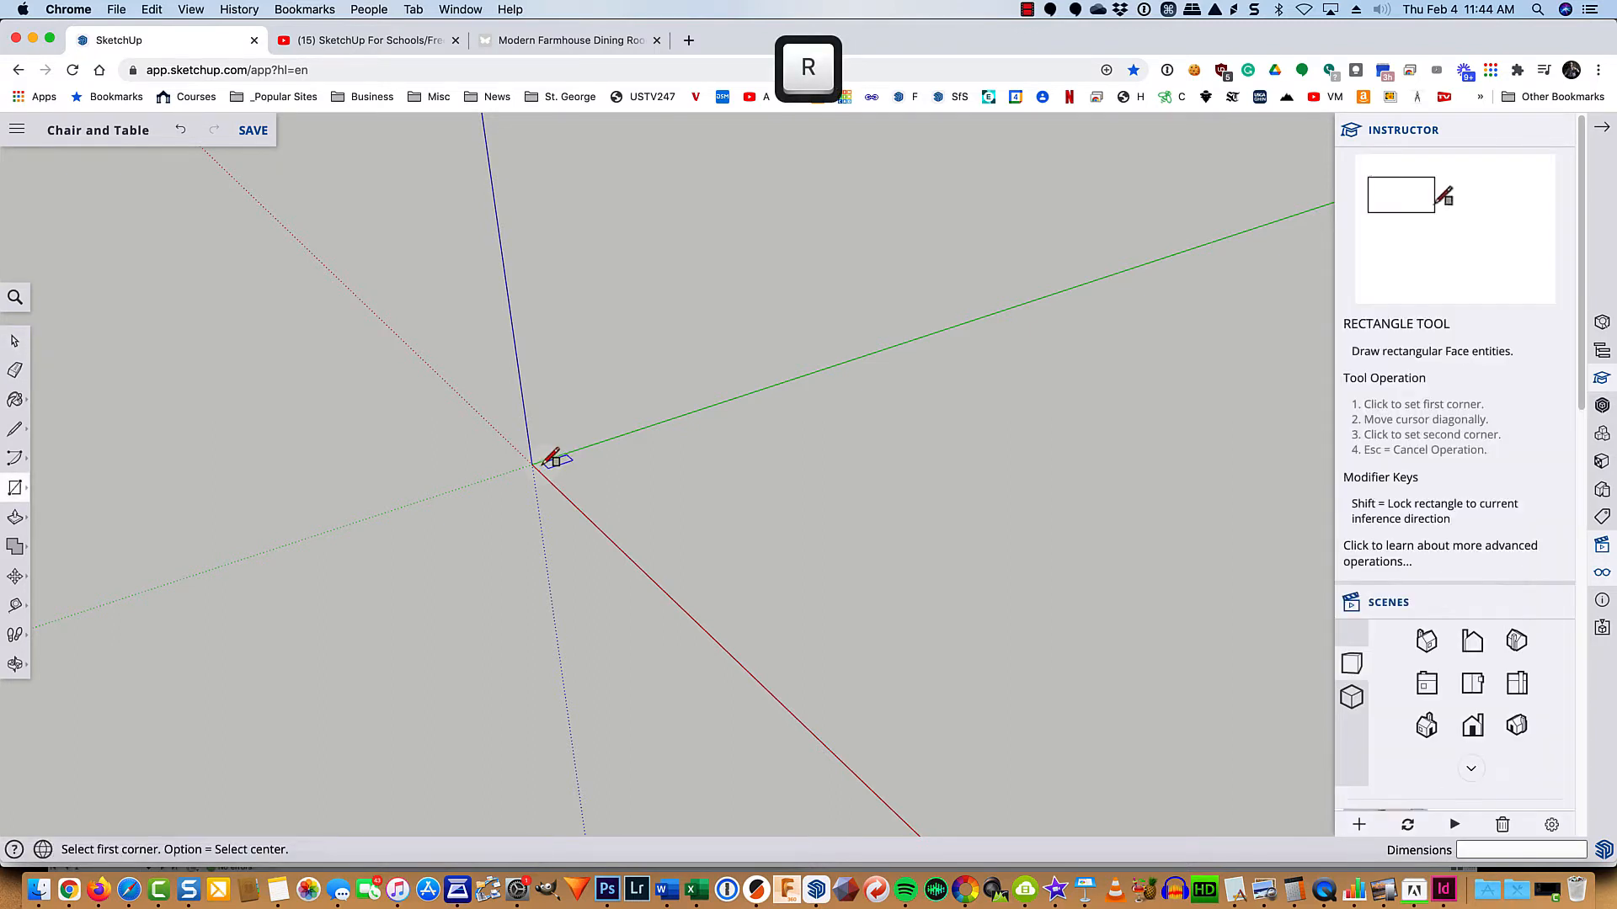
pyautogui.click(533, 464)
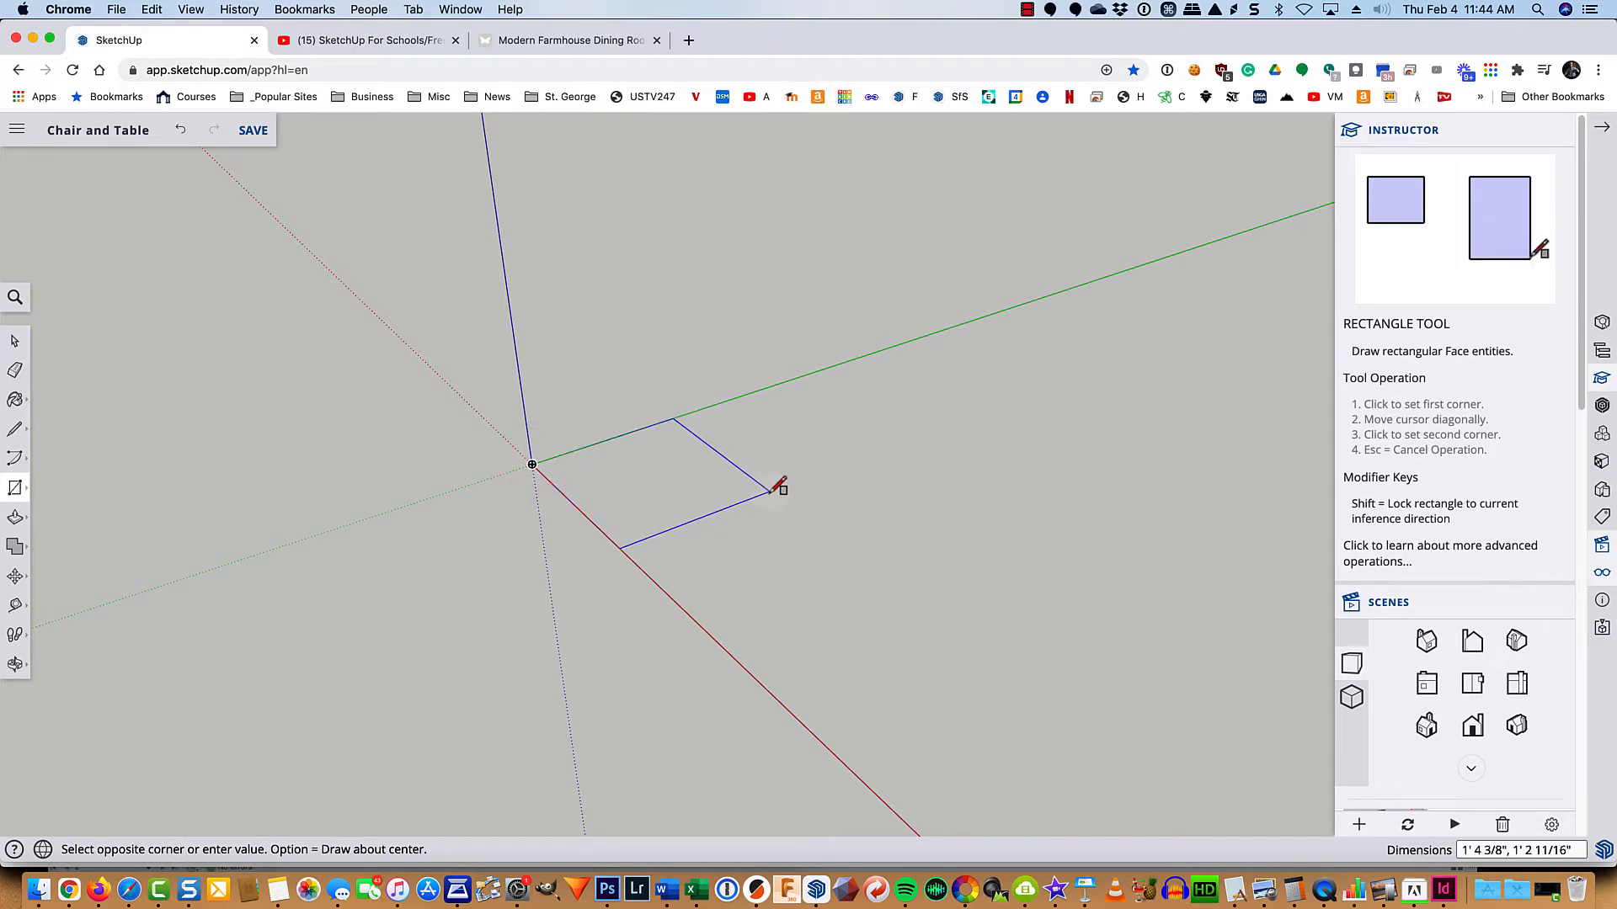
pyautogui.write('3')
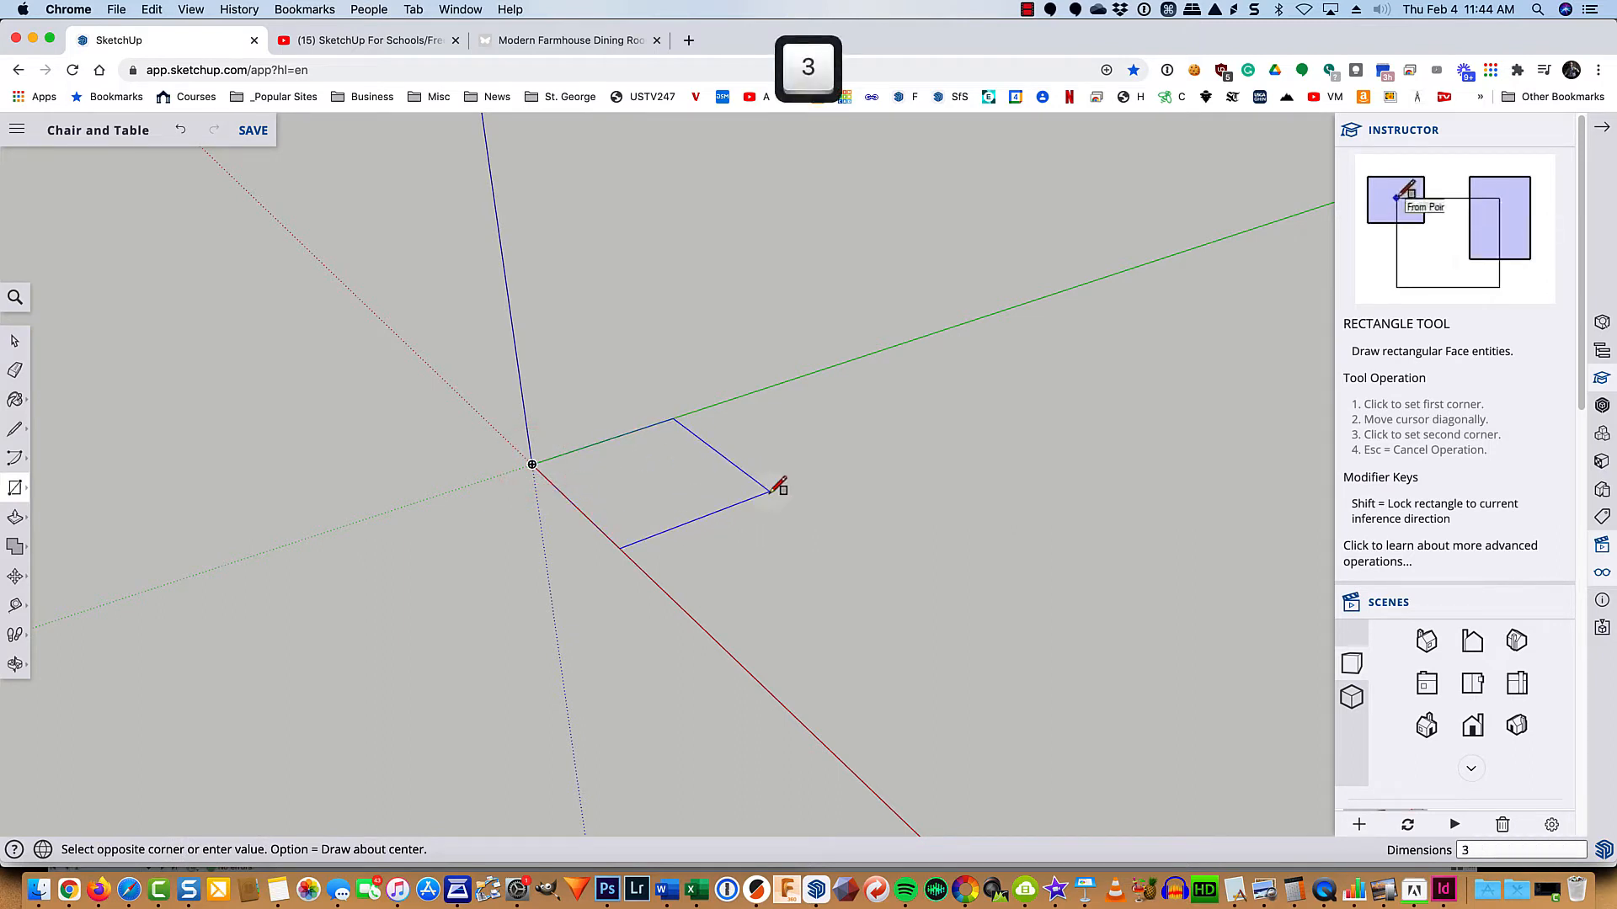
pyautogui.write('.5,3.5')
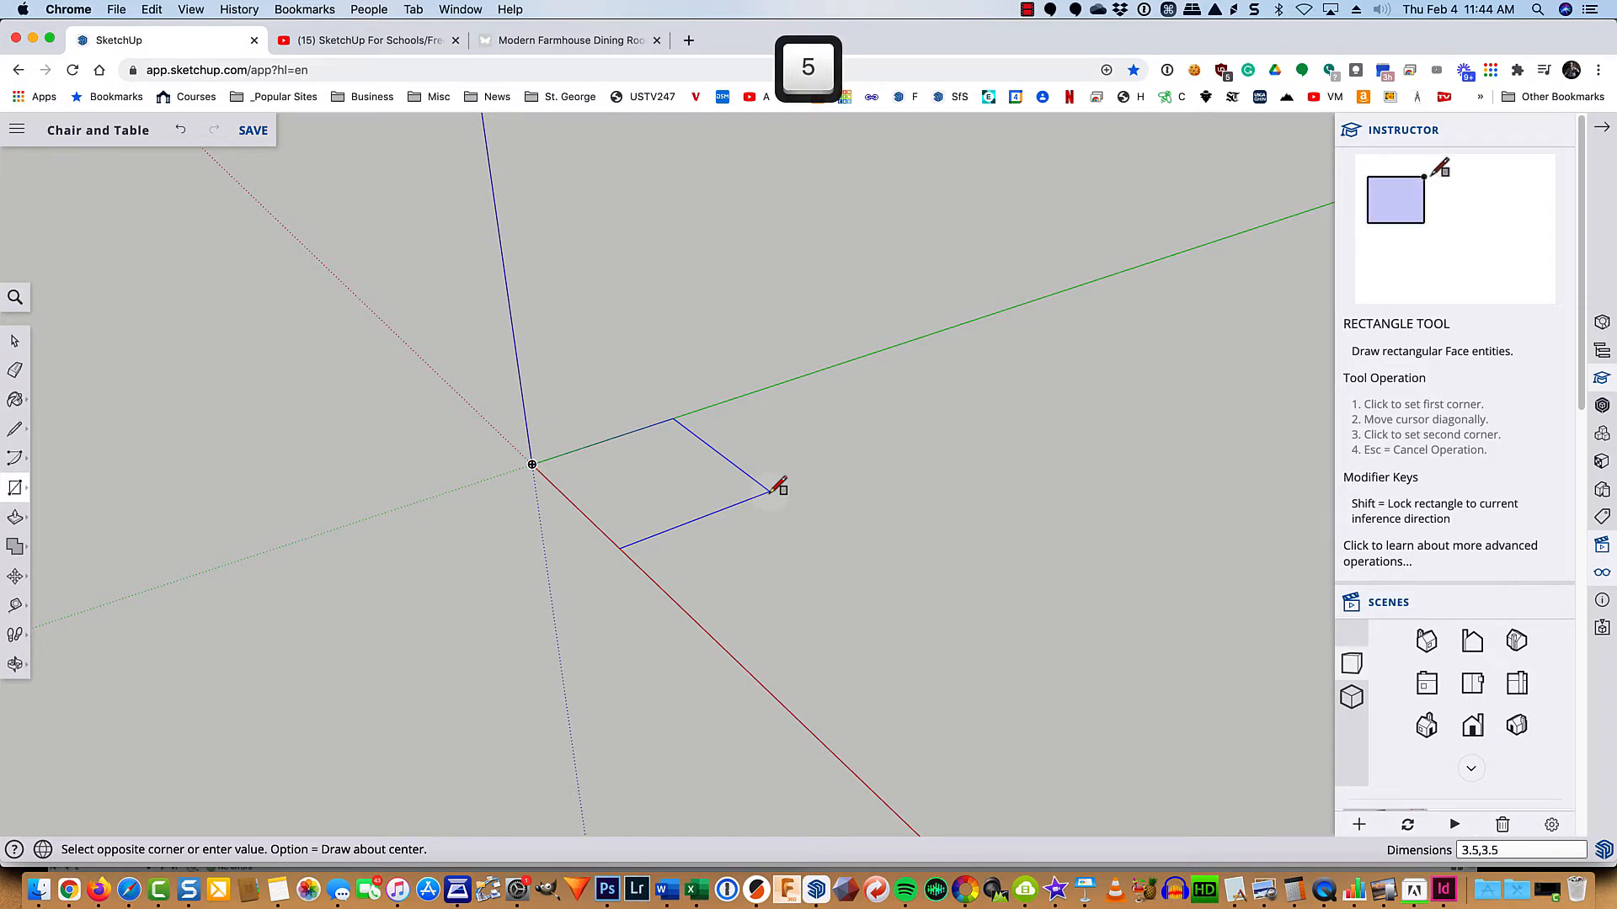
pyautogui.press('Return')
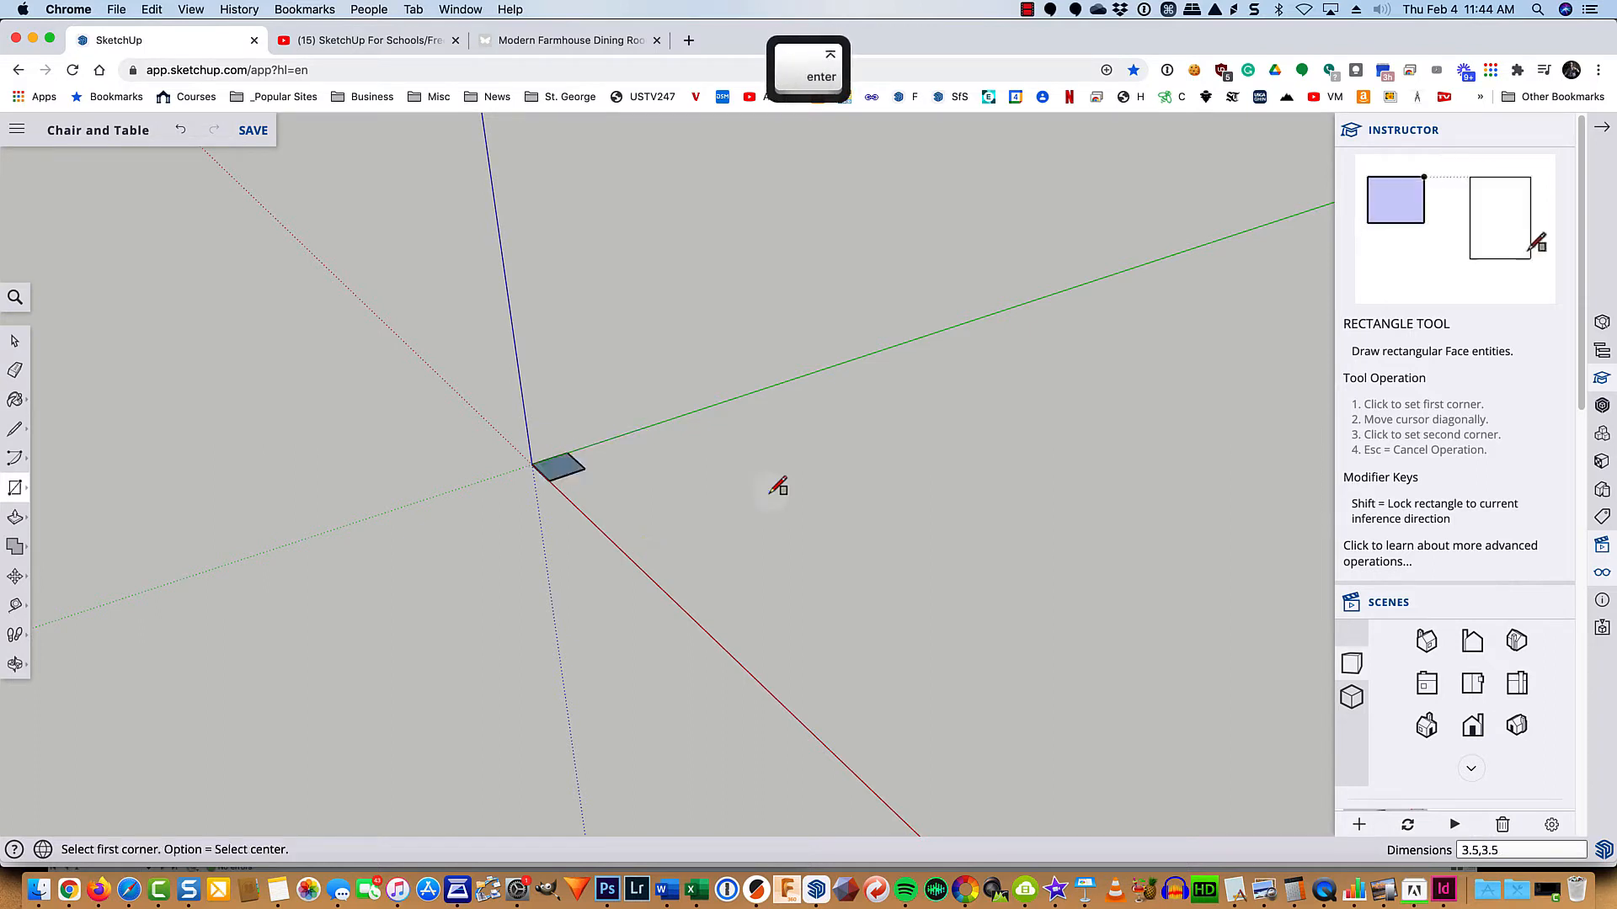
# Step: Push/pull the square face at the origin upward 12 inches to form the lower section of the leg
pyautogui.scroll(2, 591, 515)
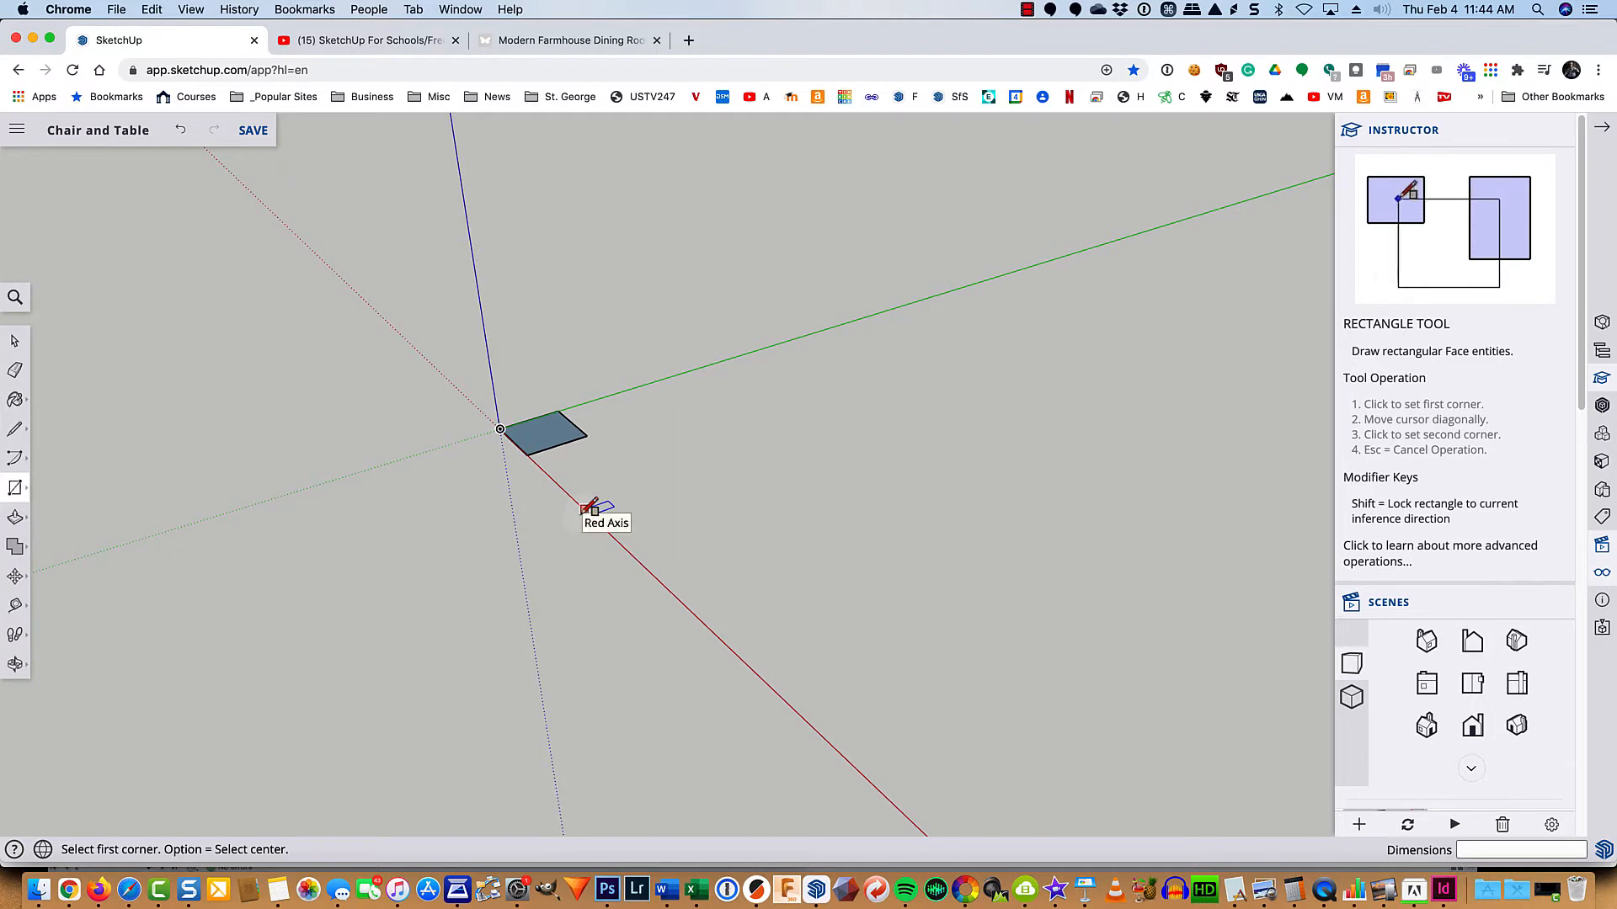
pyautogui.press('p')
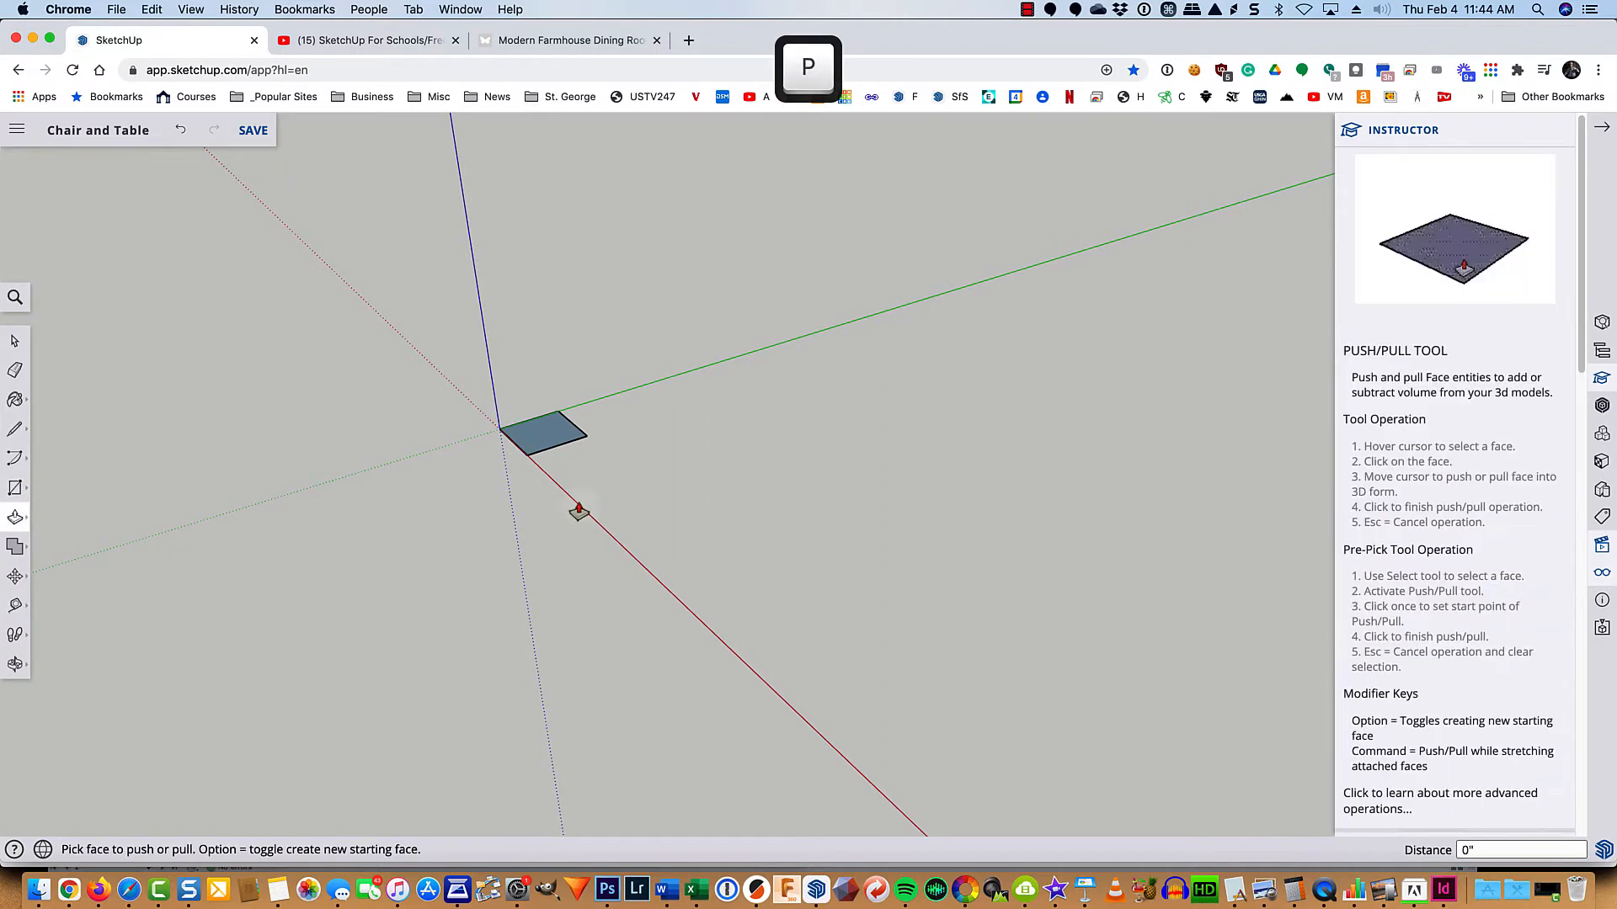
pyautogui.click(548, 441)
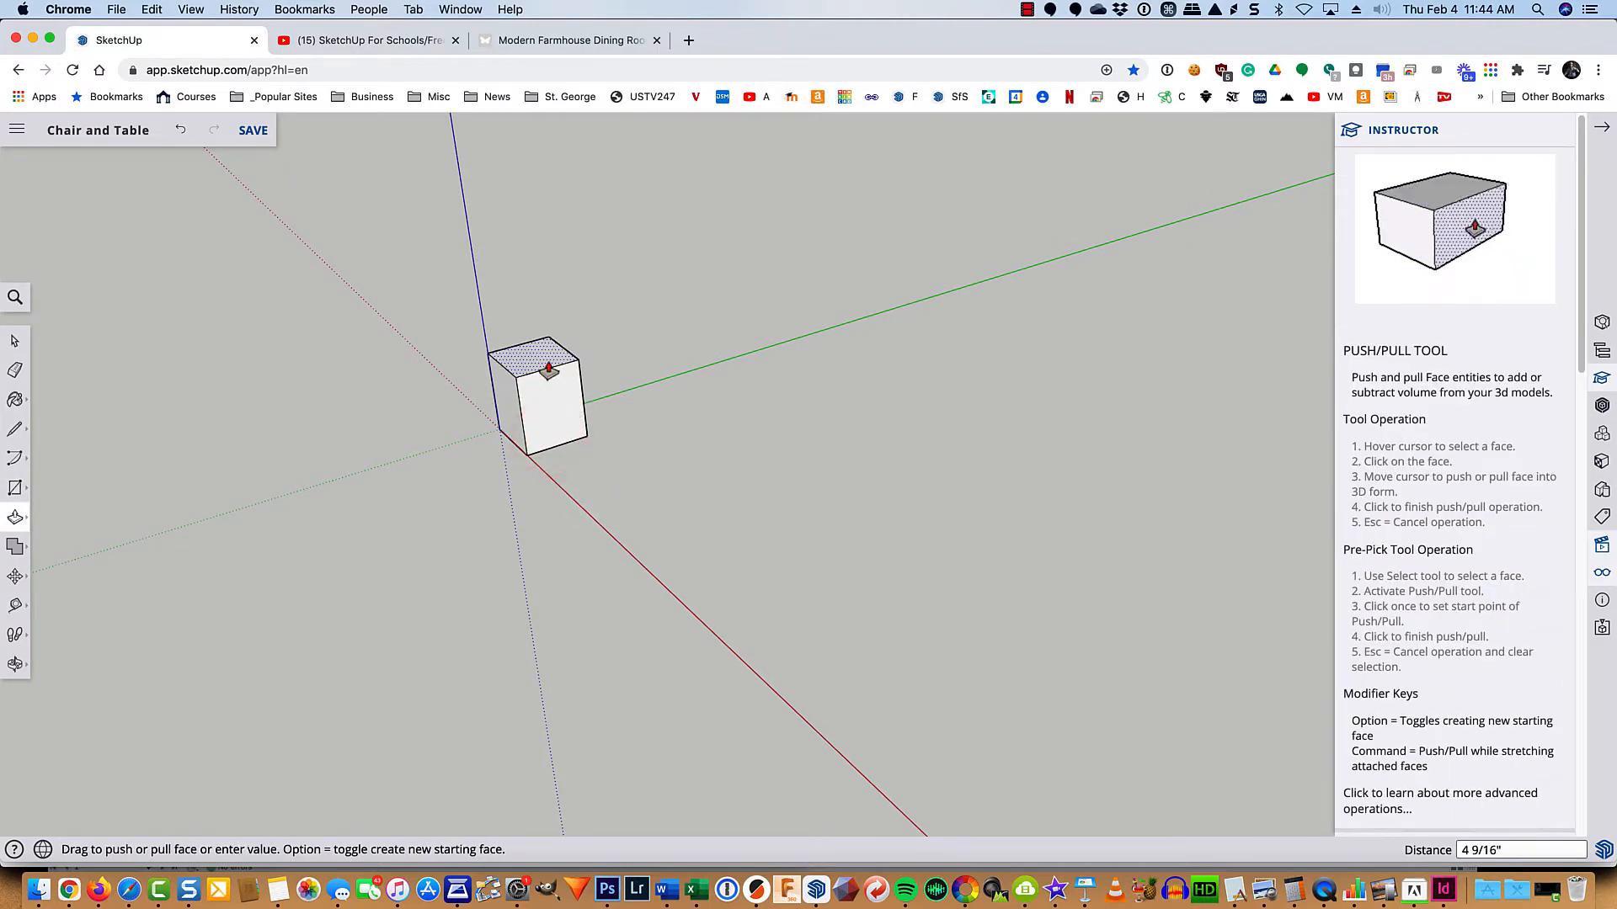
pyautogui.write('12')
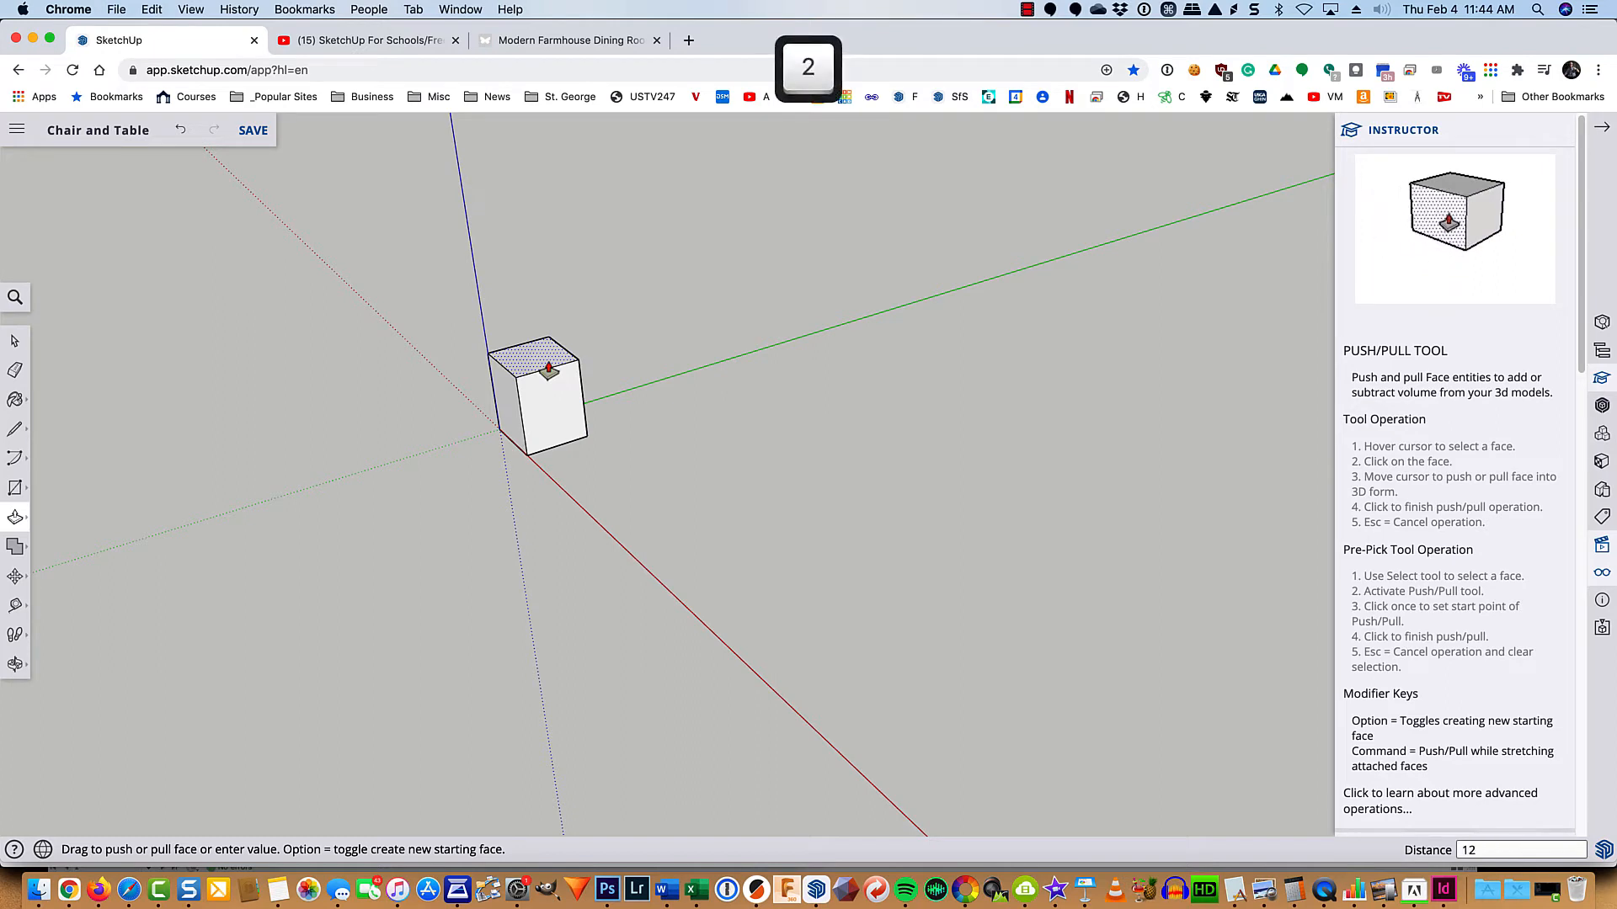
pyautogui.press('Return')
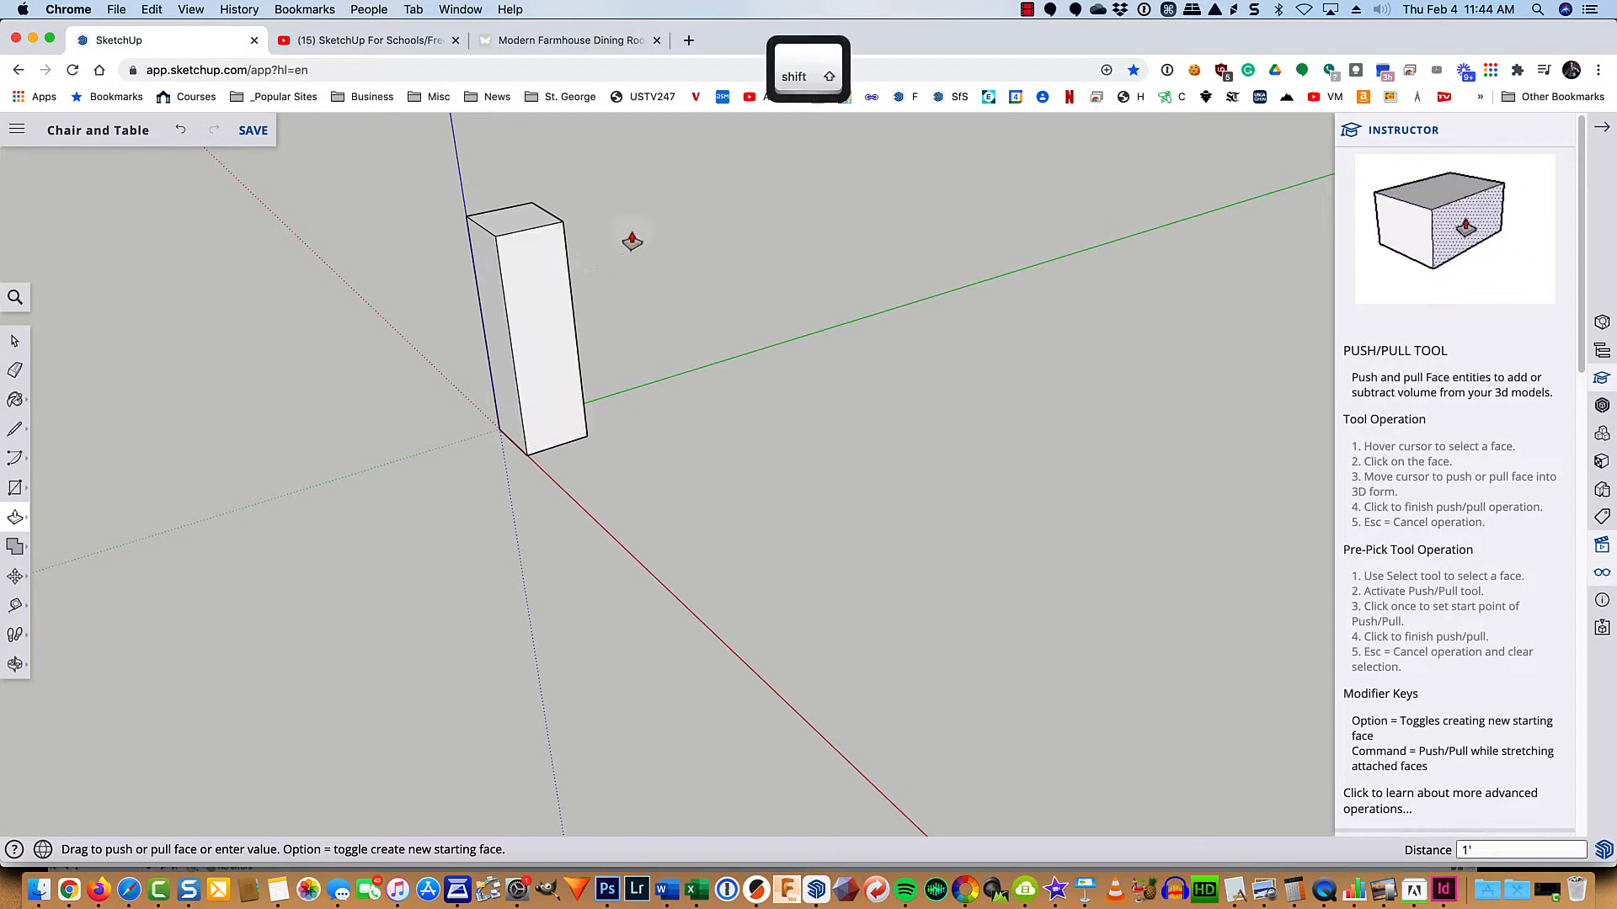
# Step: Extend the leg's top face upward 17 inches with Push/Pull creating a new starting face, so a dividing edge separates the two sections
pyautogui.keyDown('shift'); pyautogui.moveTo(633, 241); pyautogui.dragTo(788, 645, button='middle'); pyautogui.keyUp('shift')
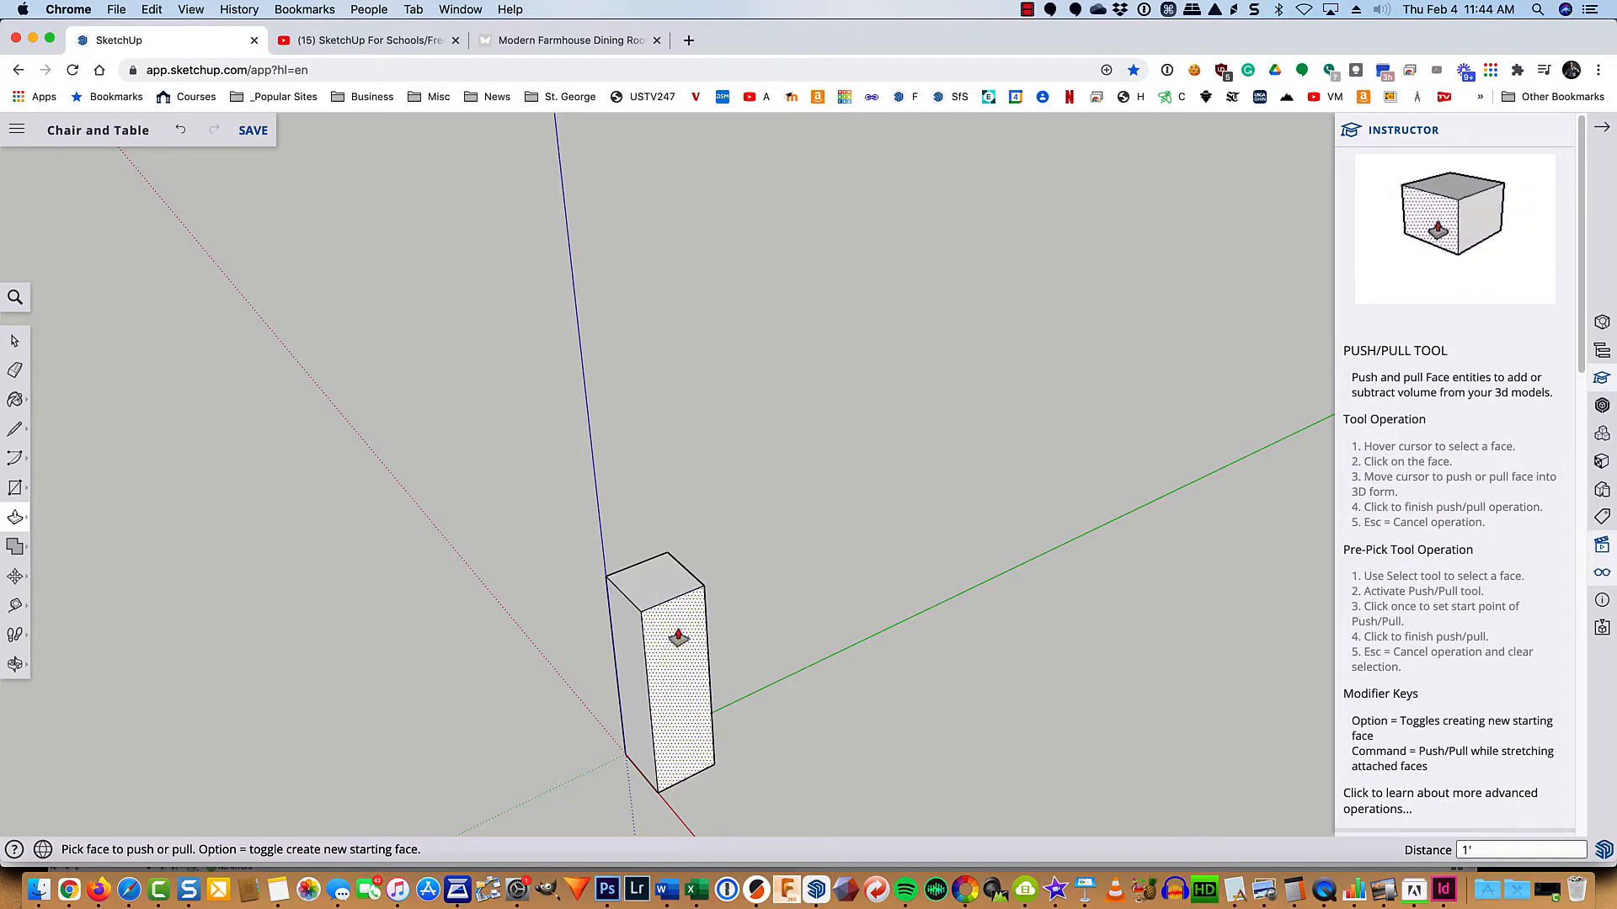
pyautogui.click(653, 581)
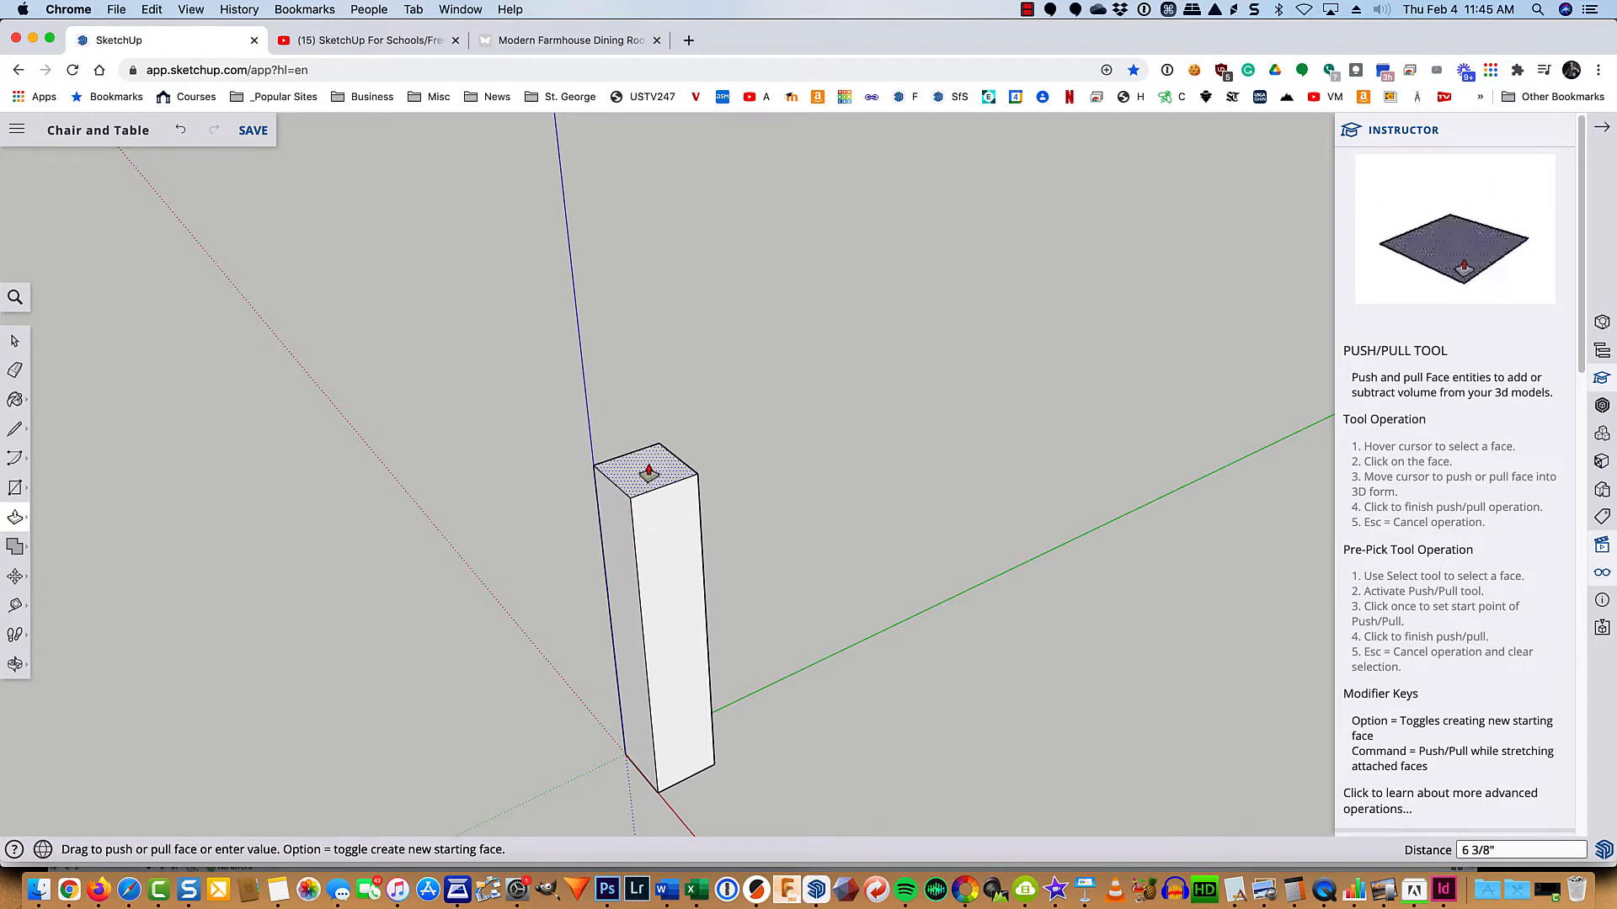
pyautogui.press('alt')
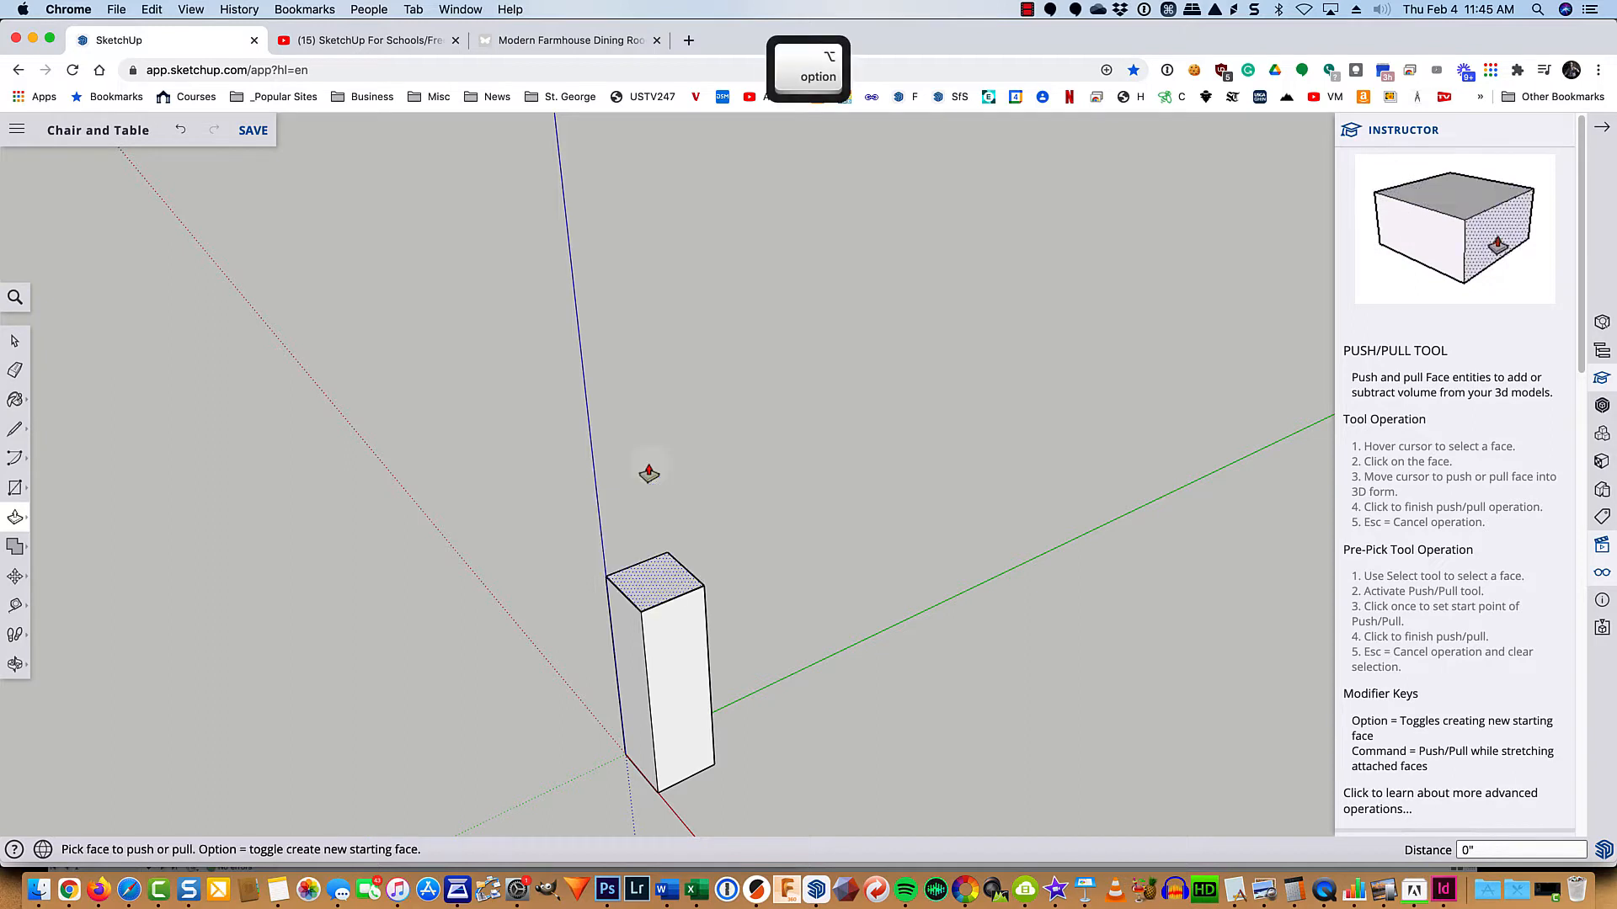
pyautogui.click(668, 583)
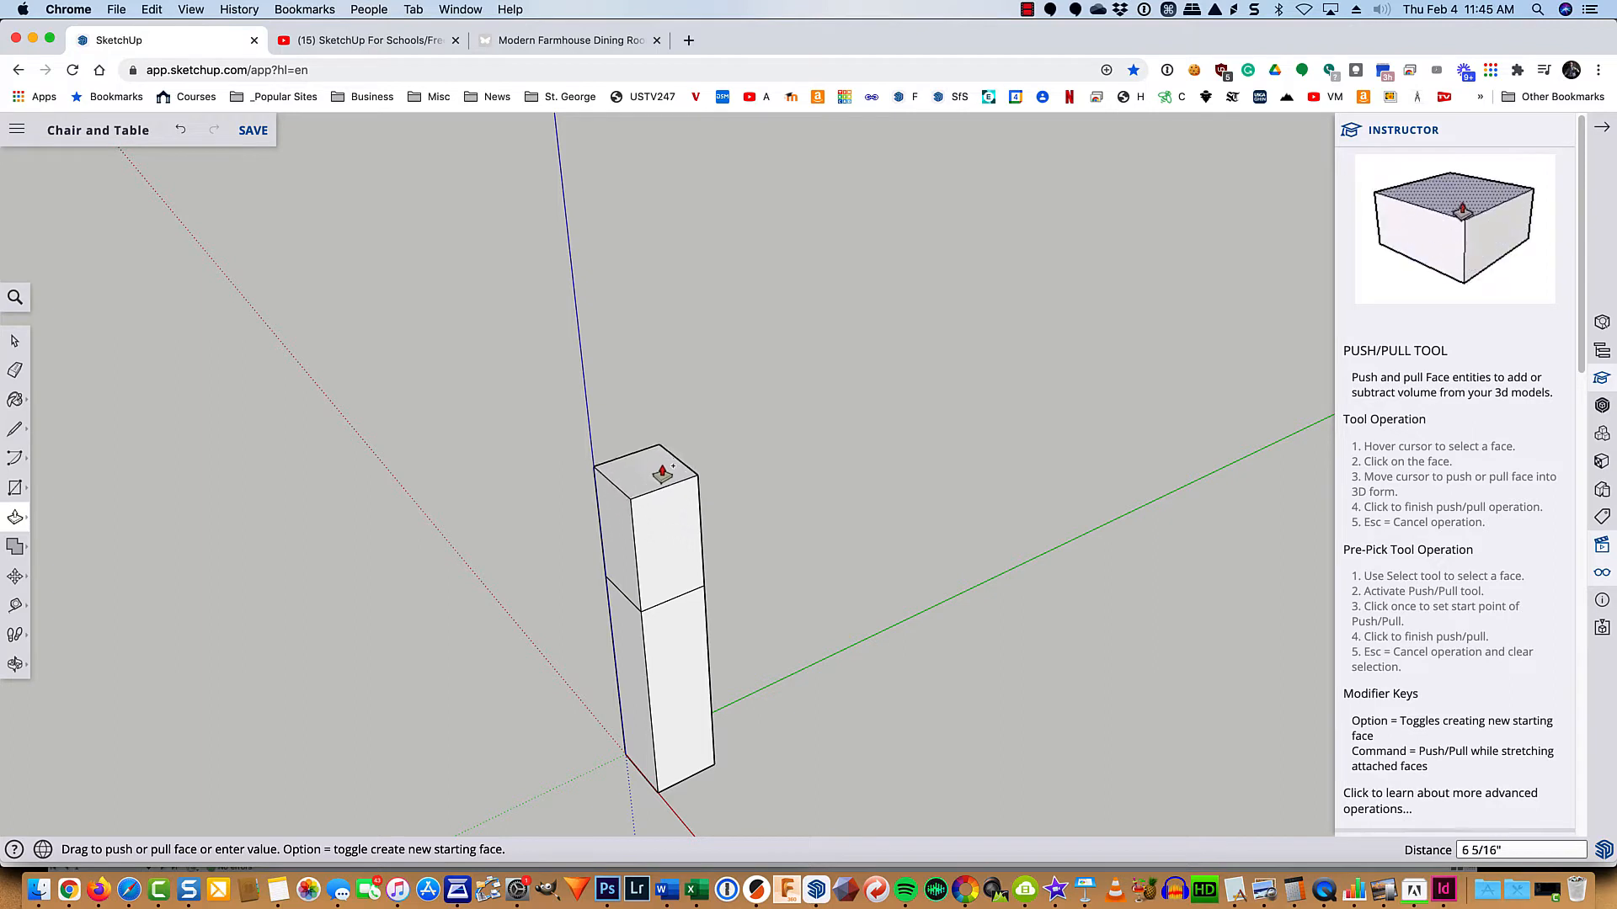
pyautogui.write('17')
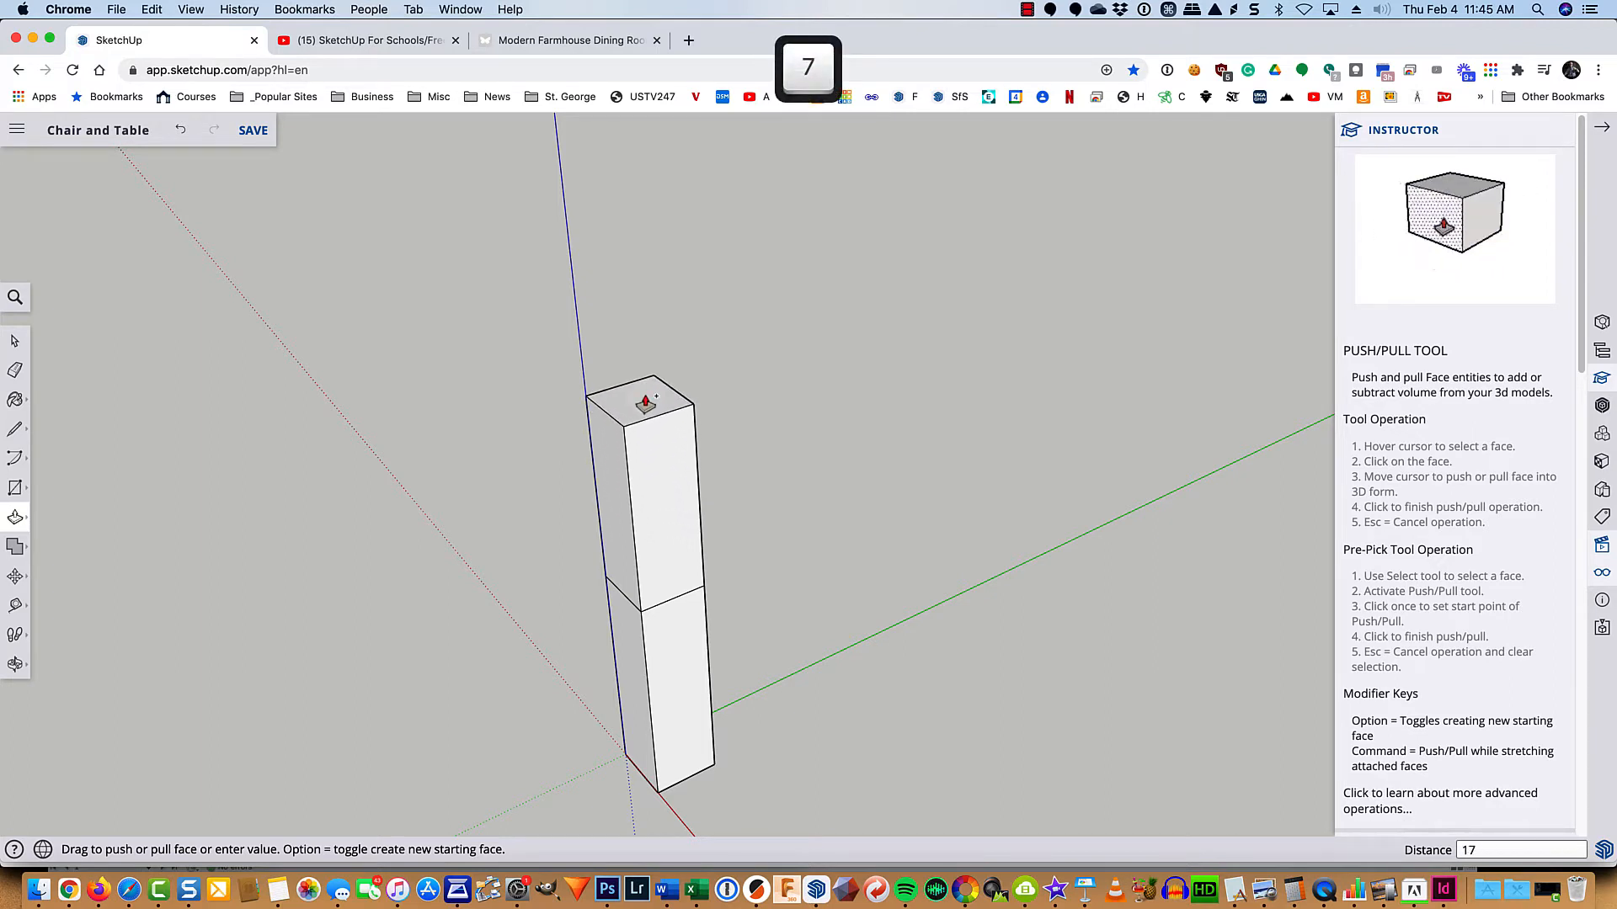
pyautogui.press('Return')
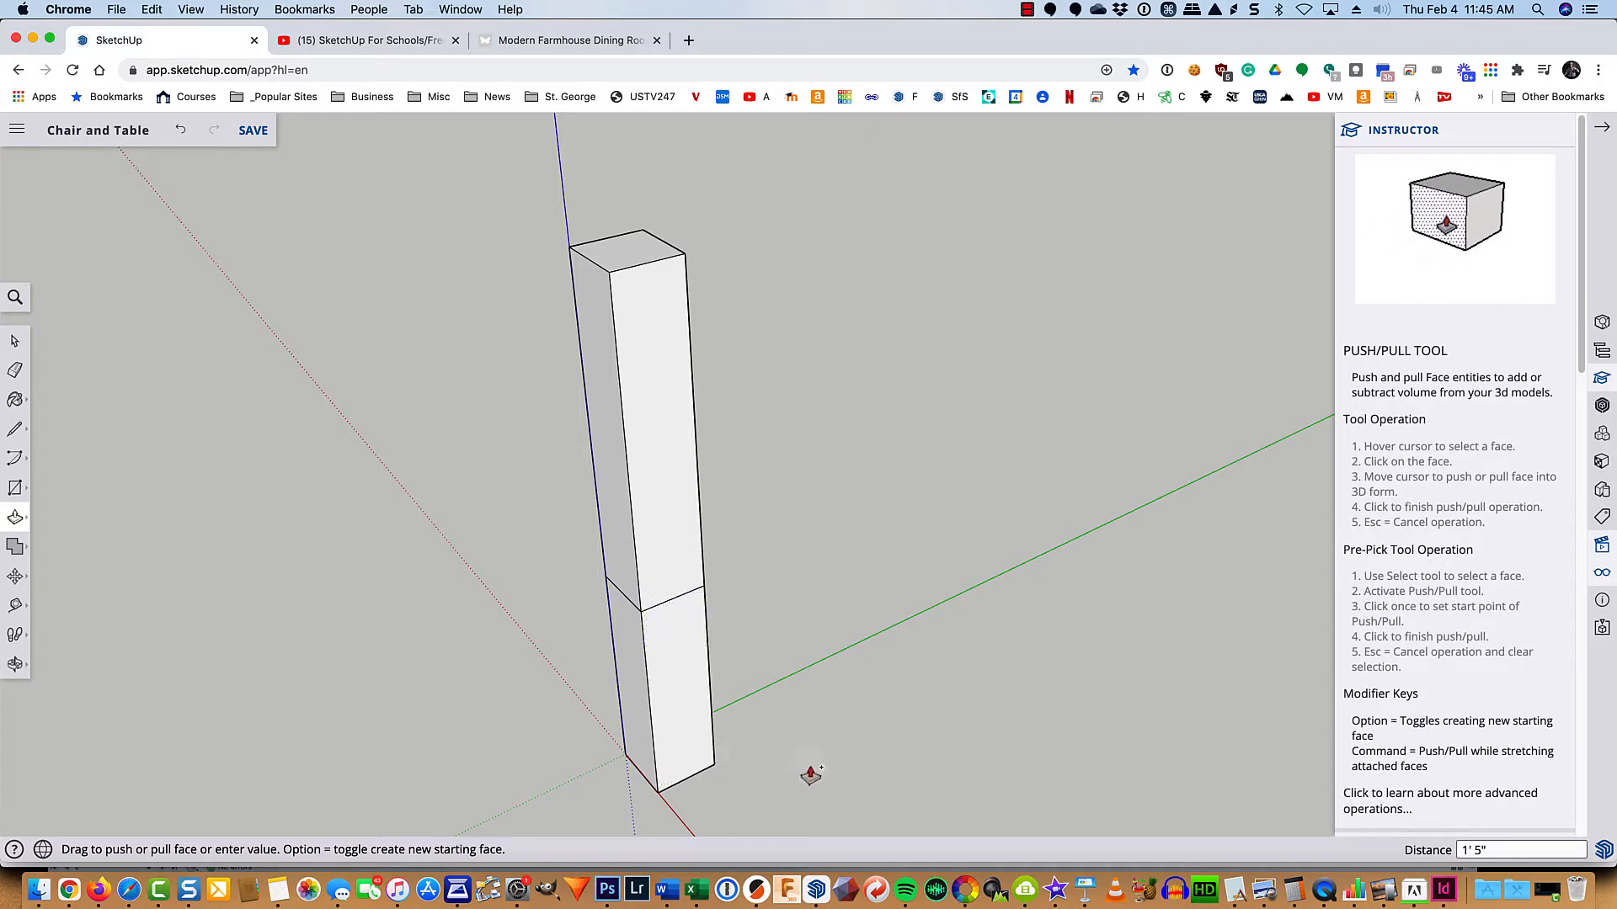
# Step: Select the leg's bottom face from below in X-ray display and activate scaling for it
pyautogui.keyDown('shift'); pyautogui.moveTo(810, 775); pyautogui.dragTo(816, 452, button='middle'); pyautogui.keyUp('shift')
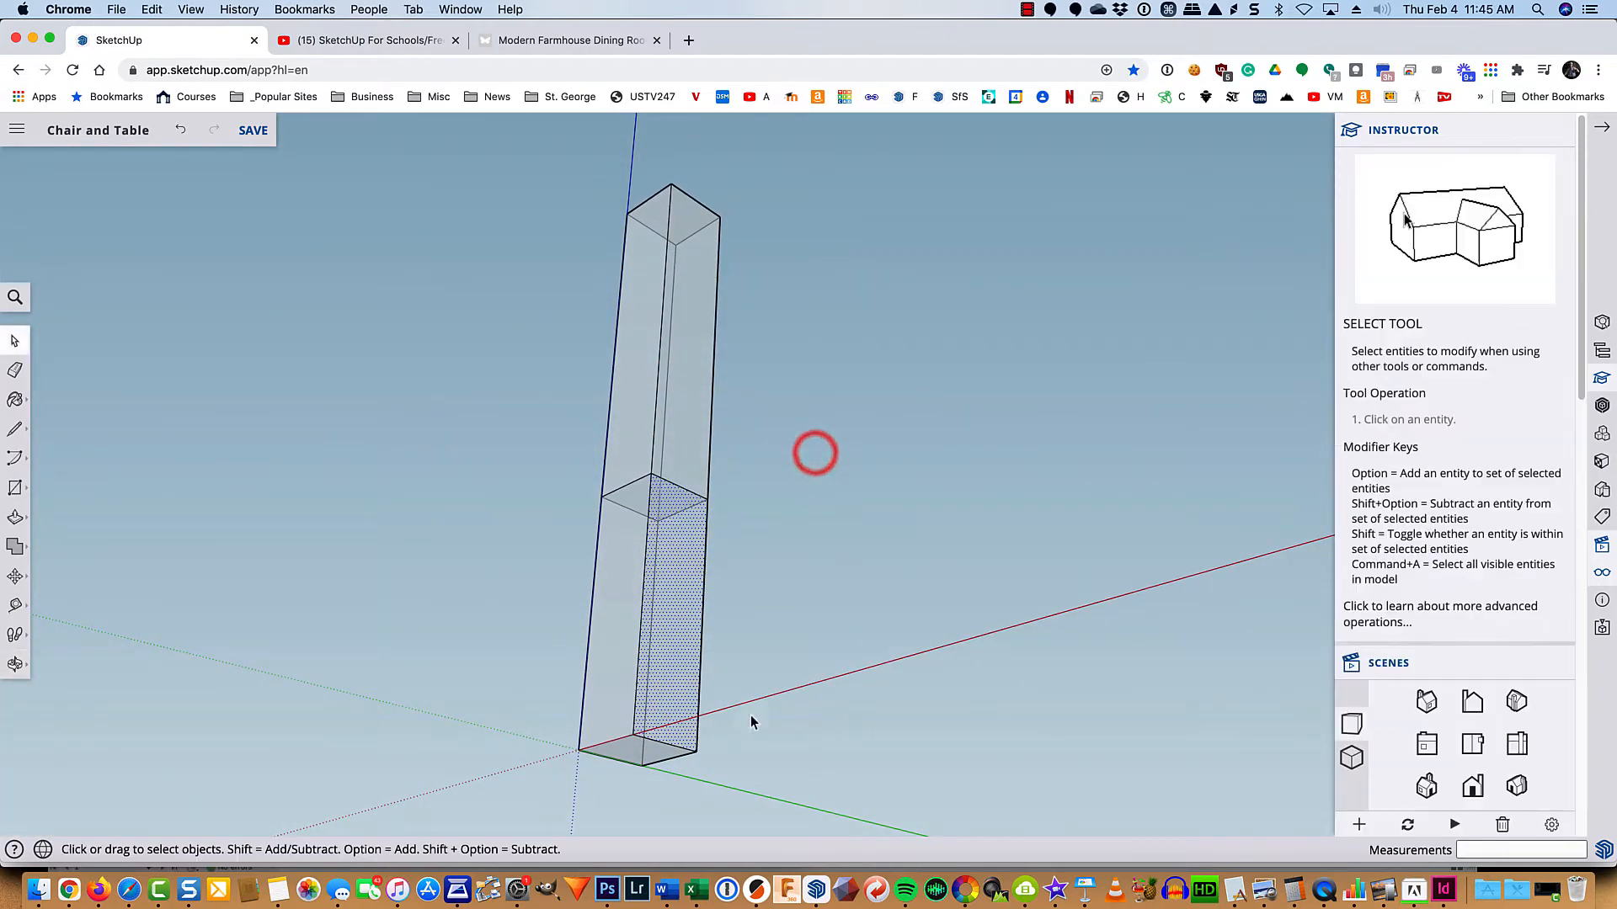
pyautogui.click(637, 750)
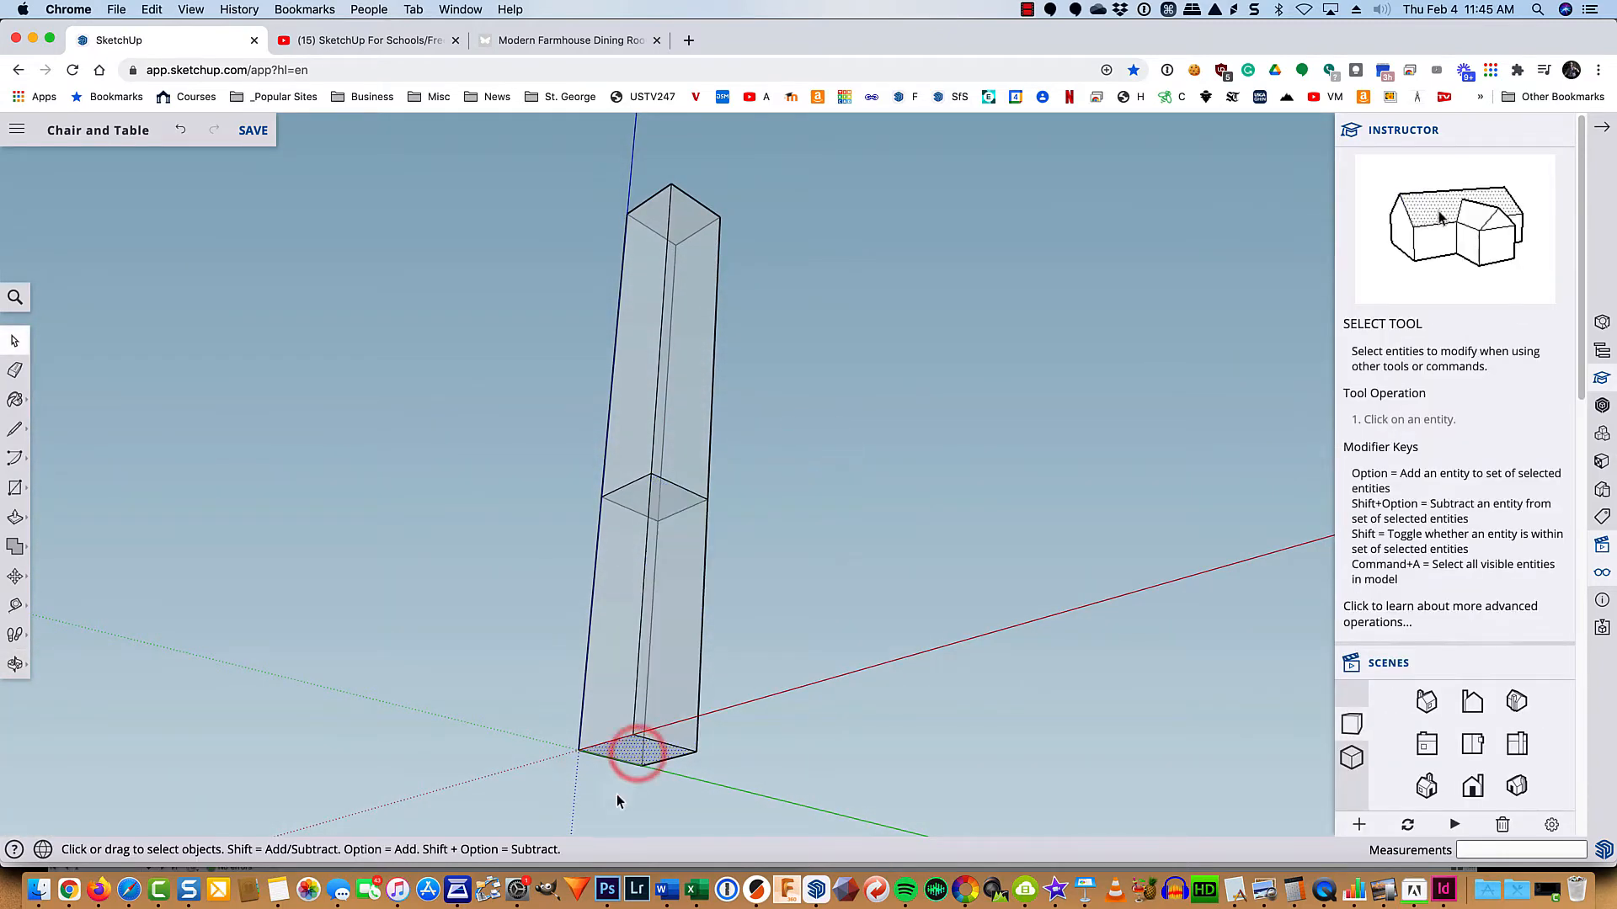
pyautogui.scroll(2, 618, 803)
pyautogui.scroll(5, 618, 792)
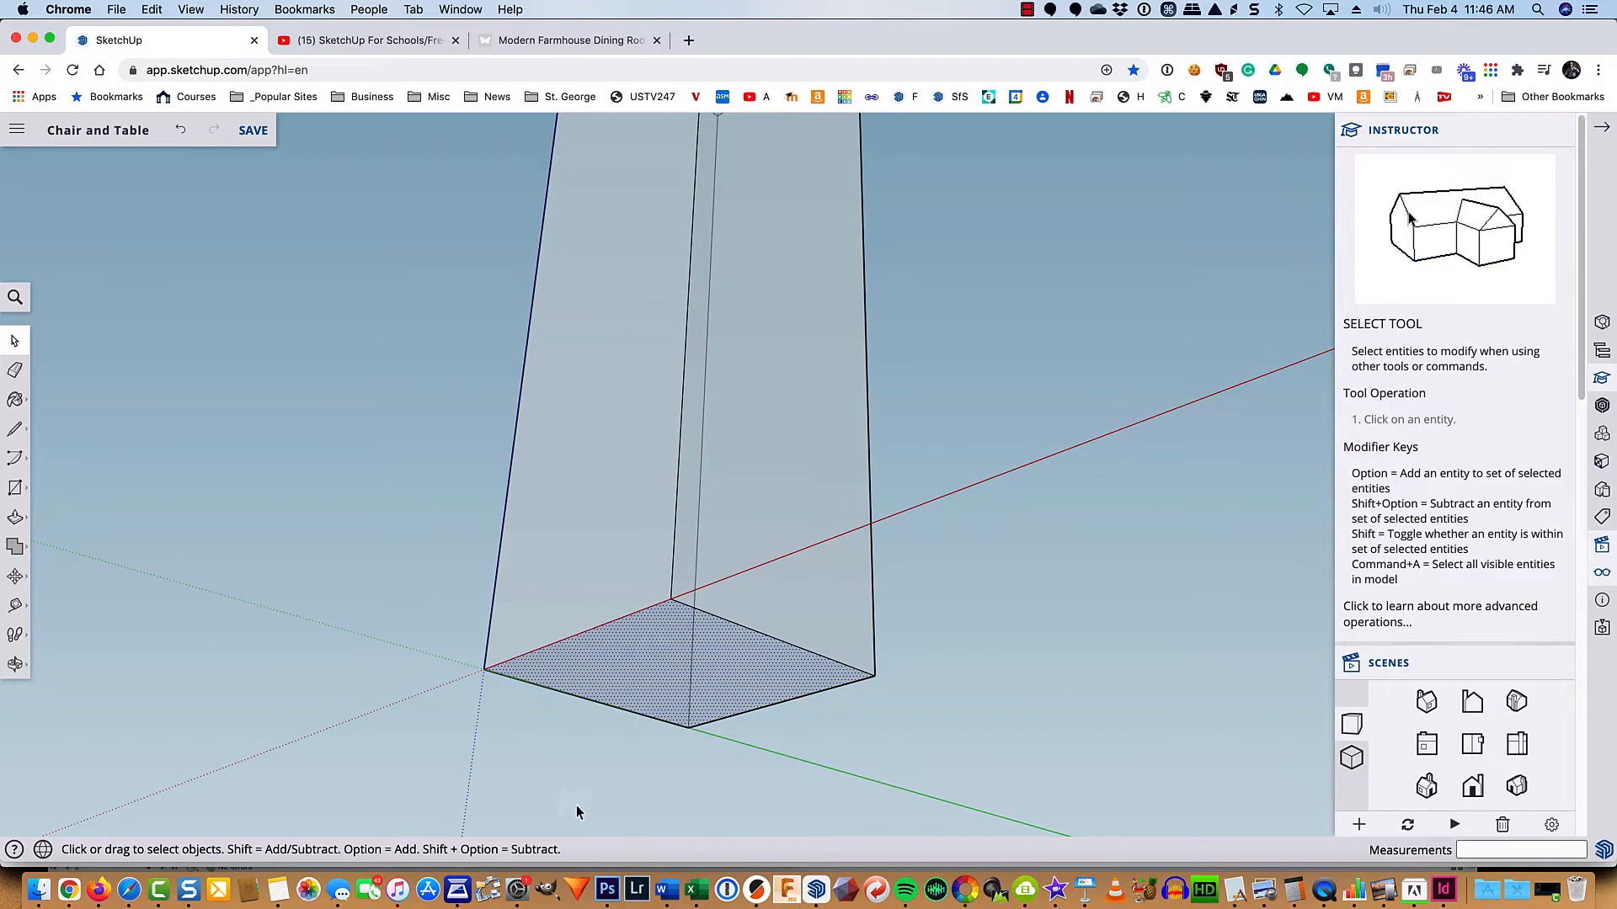
pyautogui.press('s')
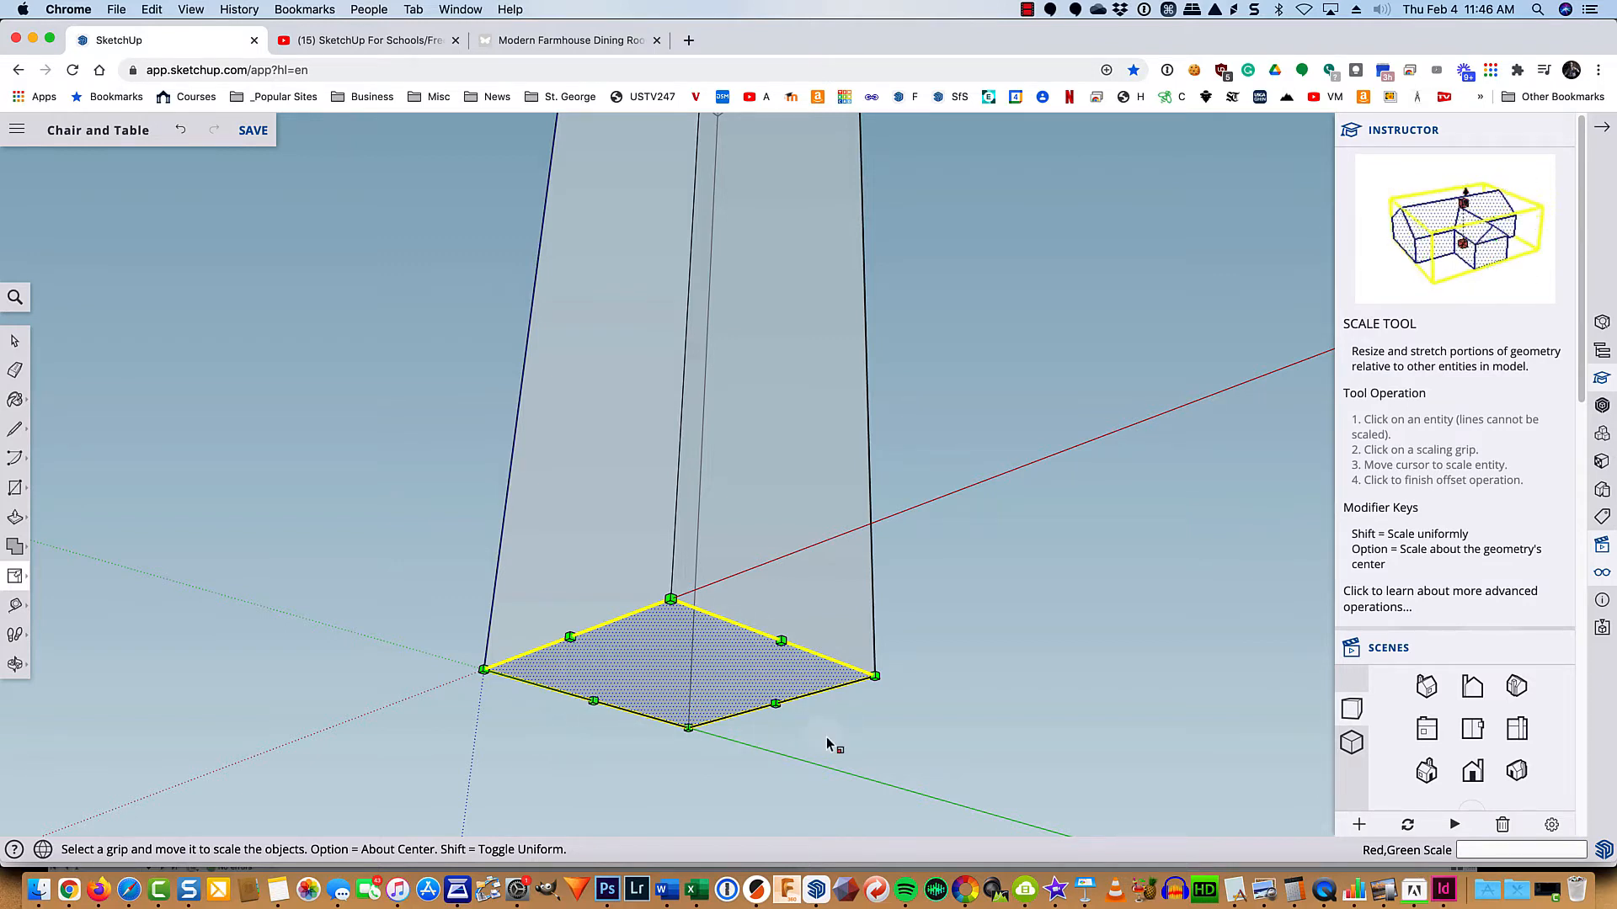
# Step: Try to scale the leg's bottom face inward from a corner toward the opposite corner, and undo it
pyautogui.click(872, 676)
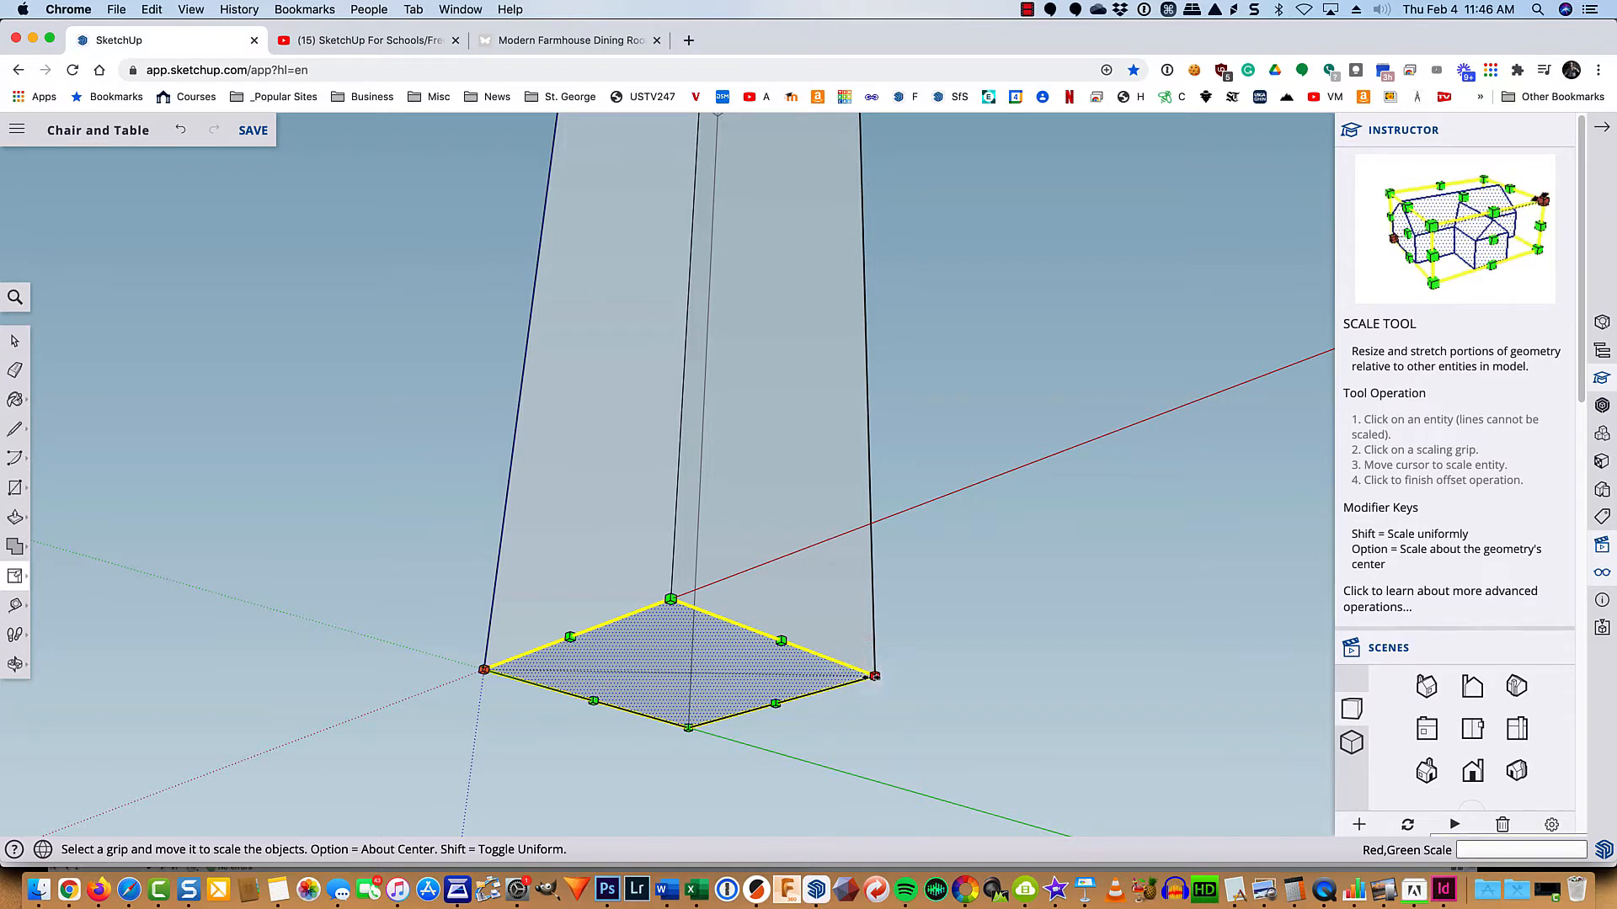
pyautogui.moveTo(874, 676); pyautogui.dragTo(749, 676)
pyautogui.press('super+z')
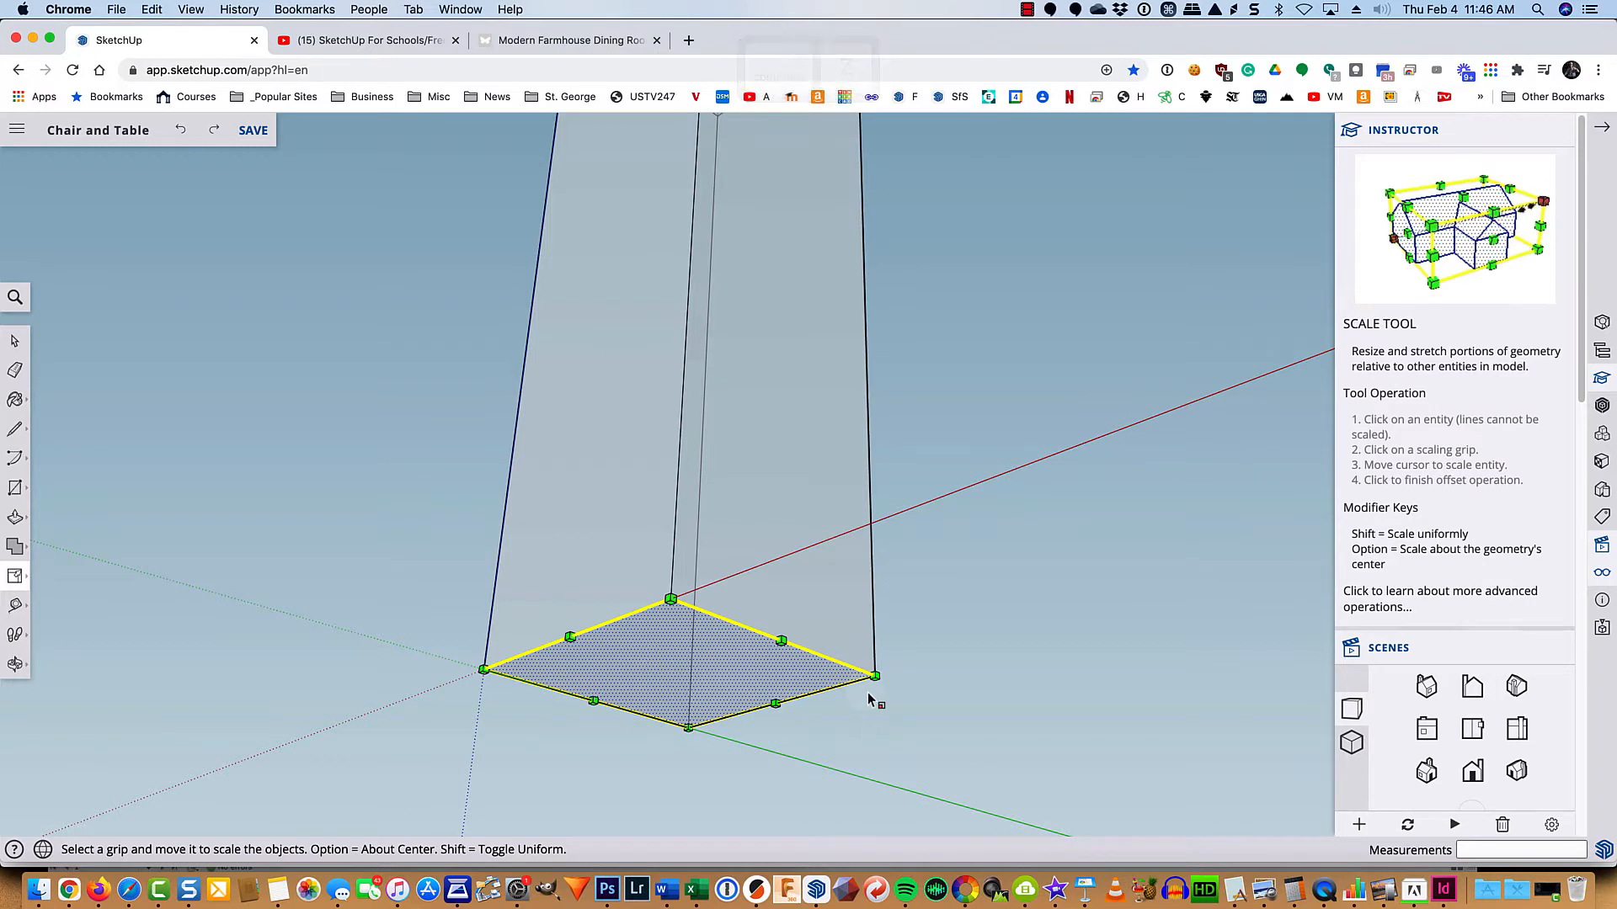
# Step: Scale the bottom face down uniformly about its centre to taper the leg's lower section, and clear the selection
pyautogui.press('alt')
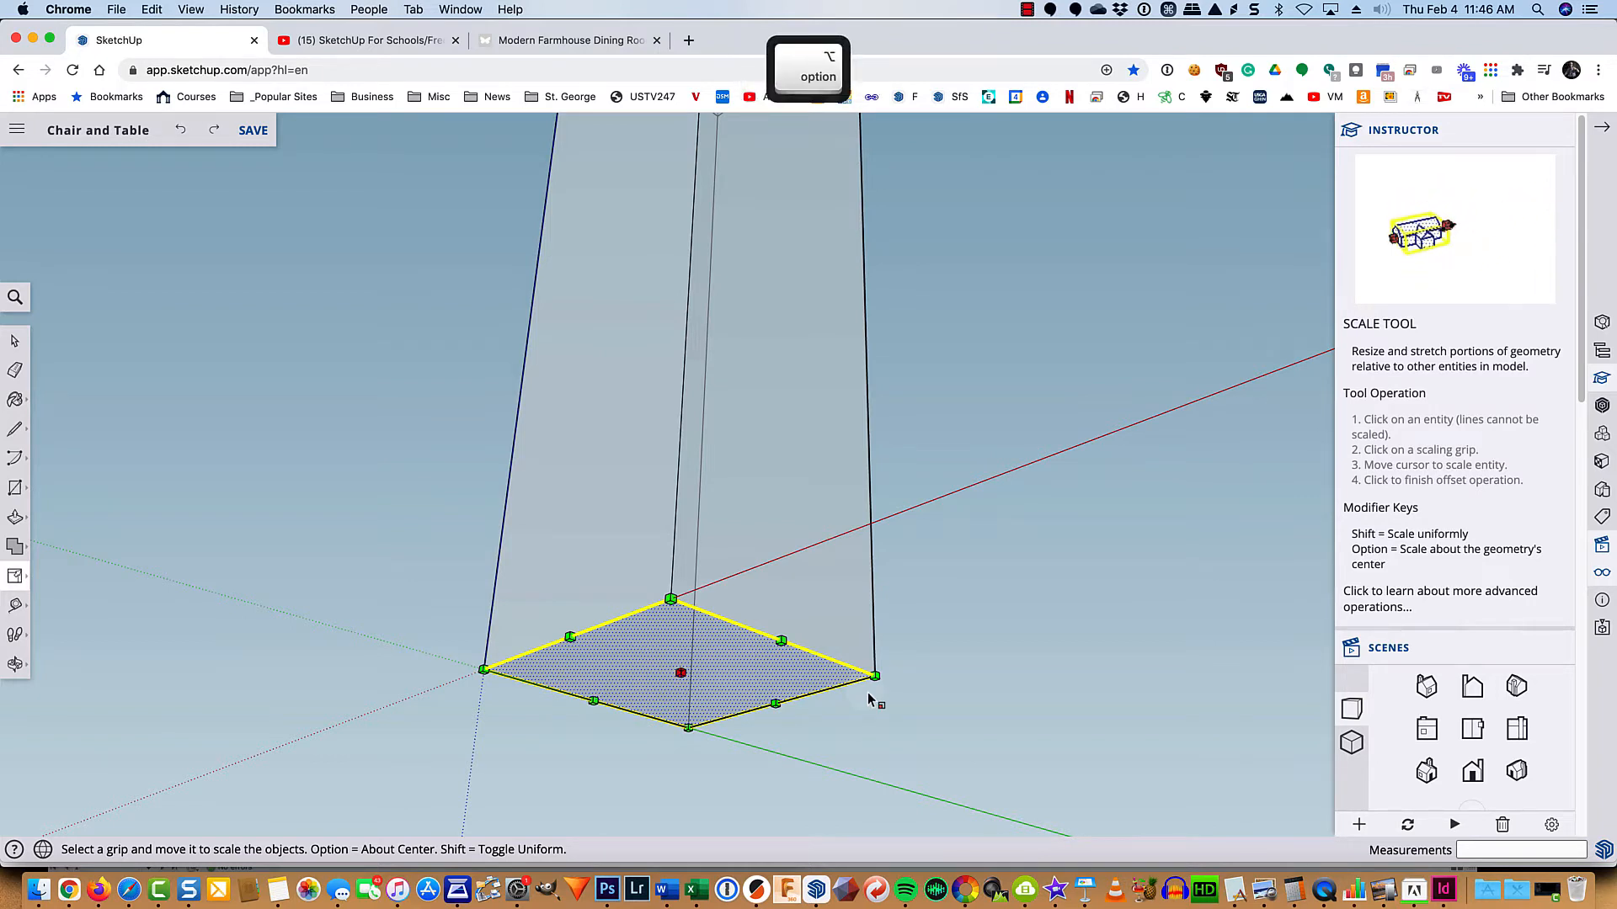
pyautogui.click(876, 676)
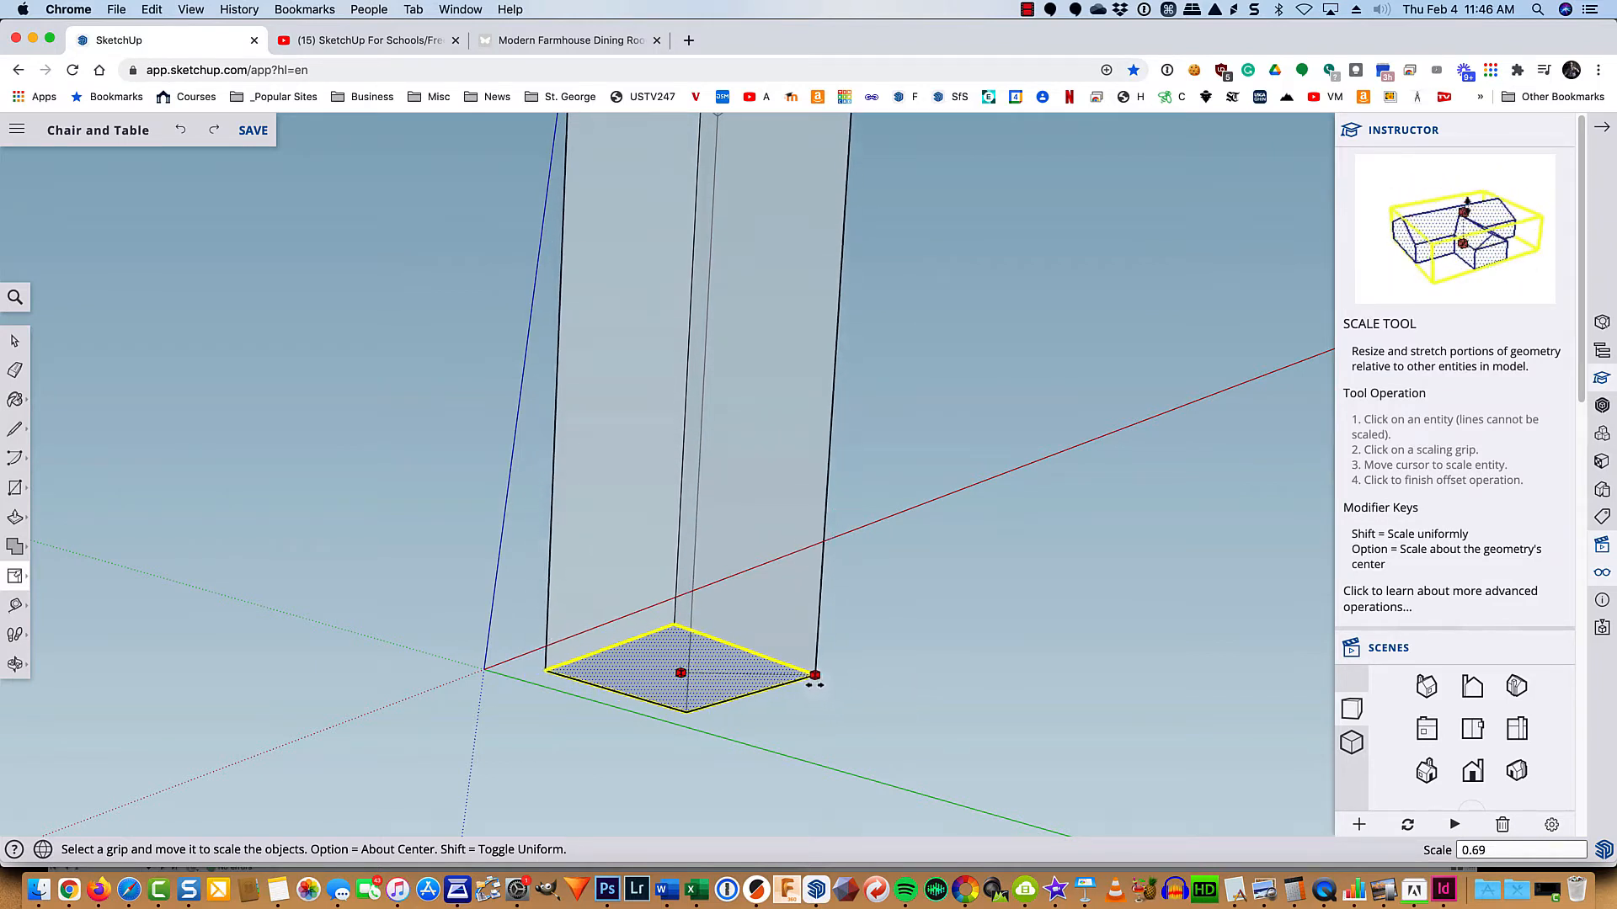
pyautogui.click(791, 685)
pyautogui.scroll(-3, 1033, 675)
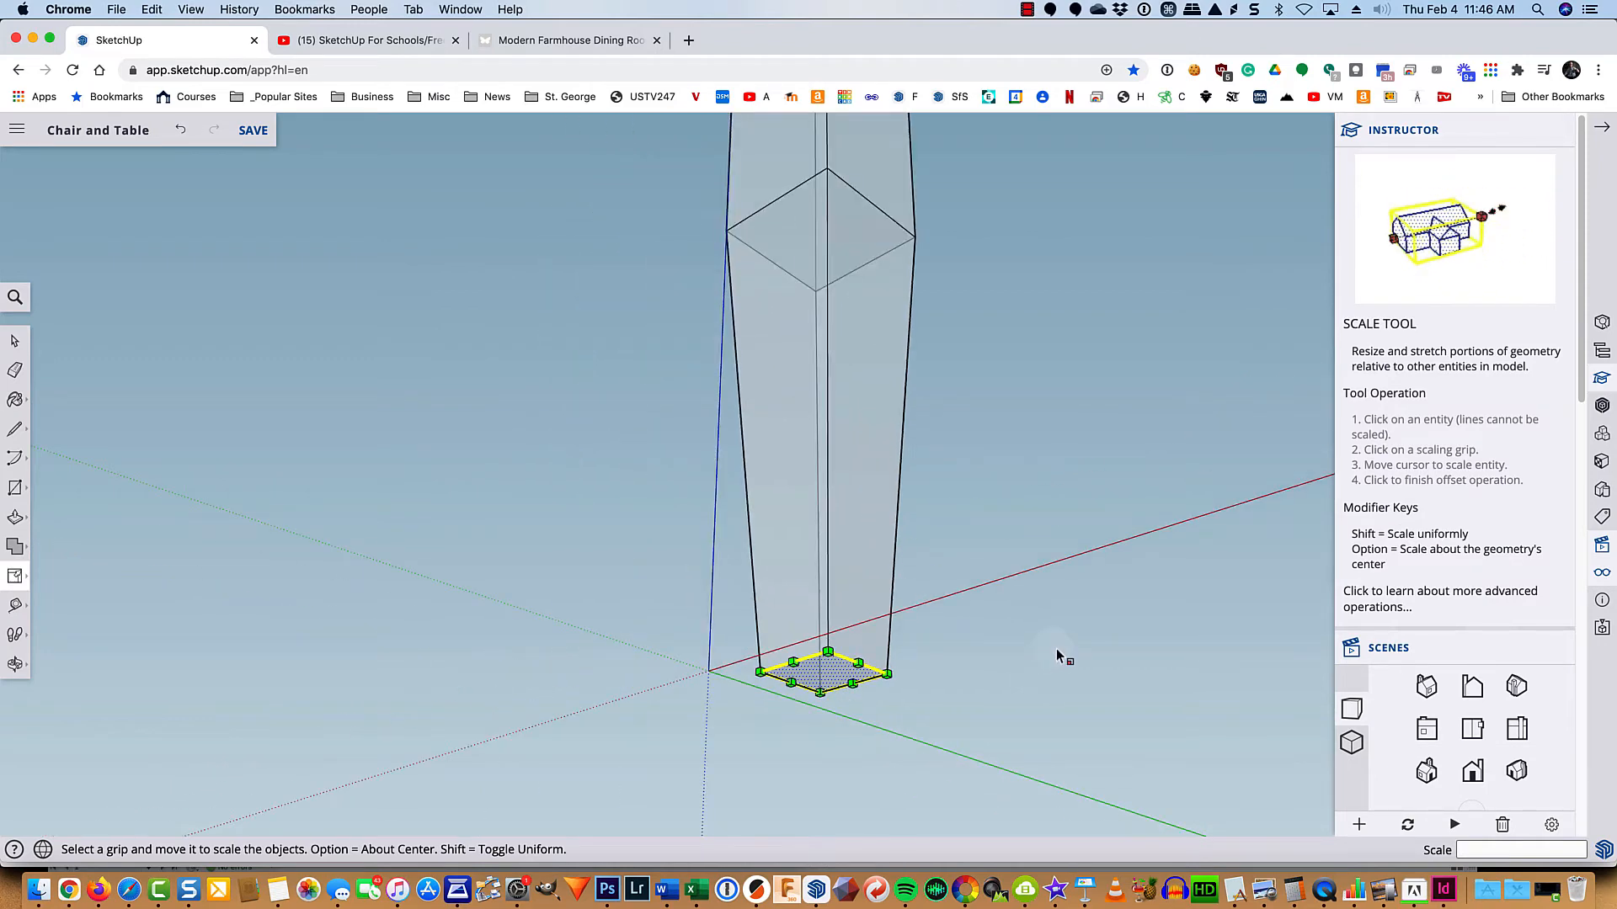
pyautogui.press('space')
pyautogui.click(1042, 634)
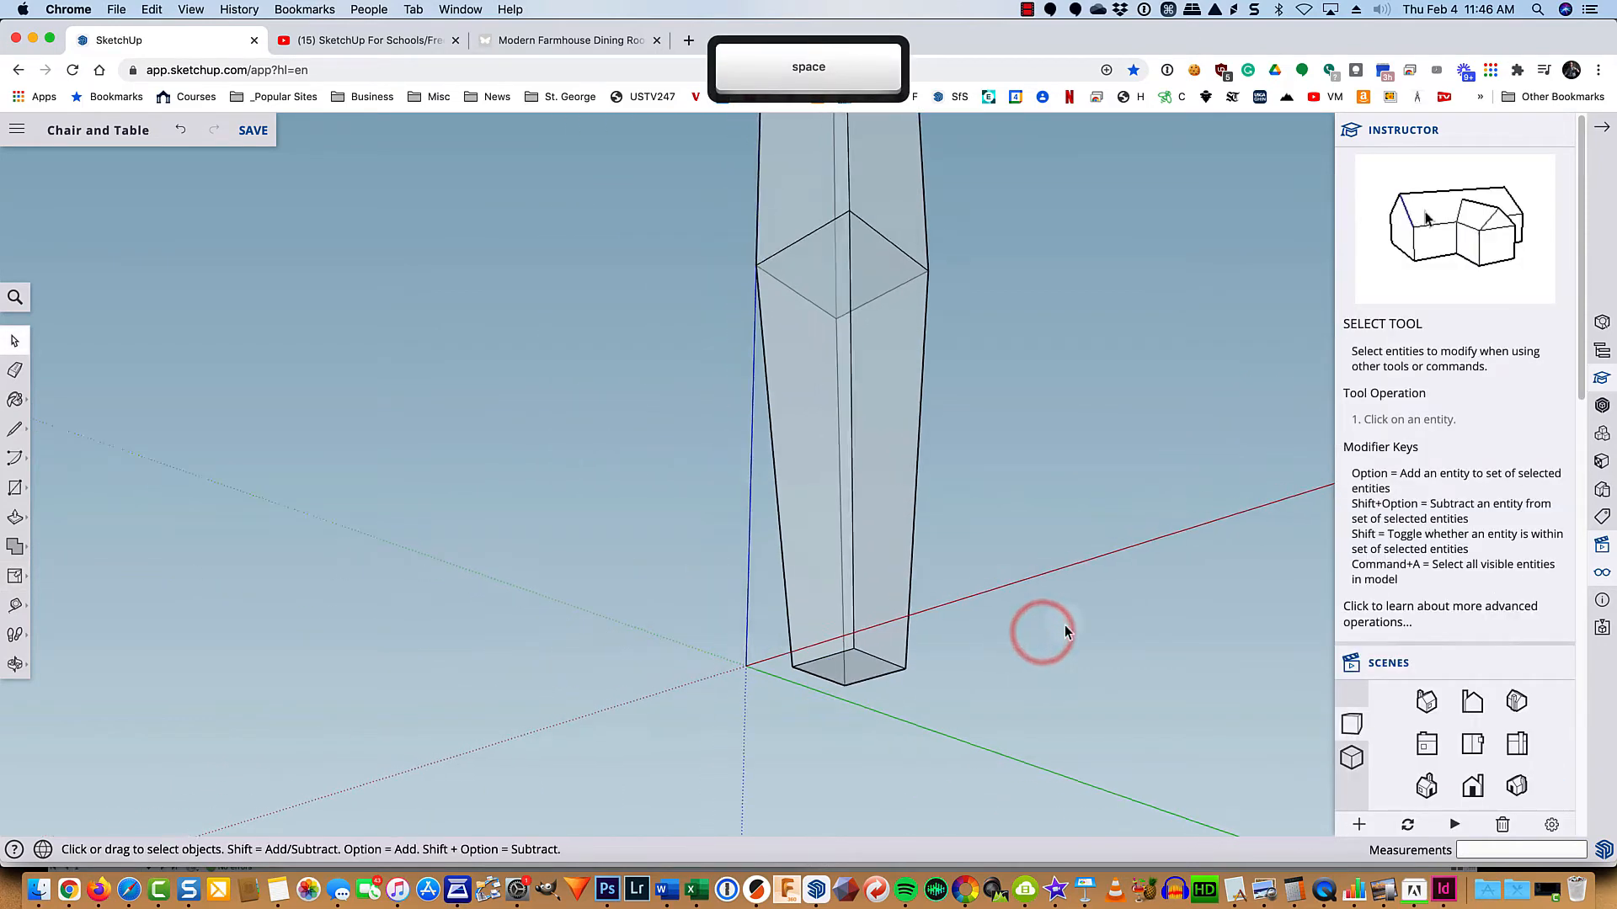
# Step: Turn off X-ray display and make the whole tapered leg a group
pyautogui.scroll(-4, 1064, 625)
pyautogui.press('x')
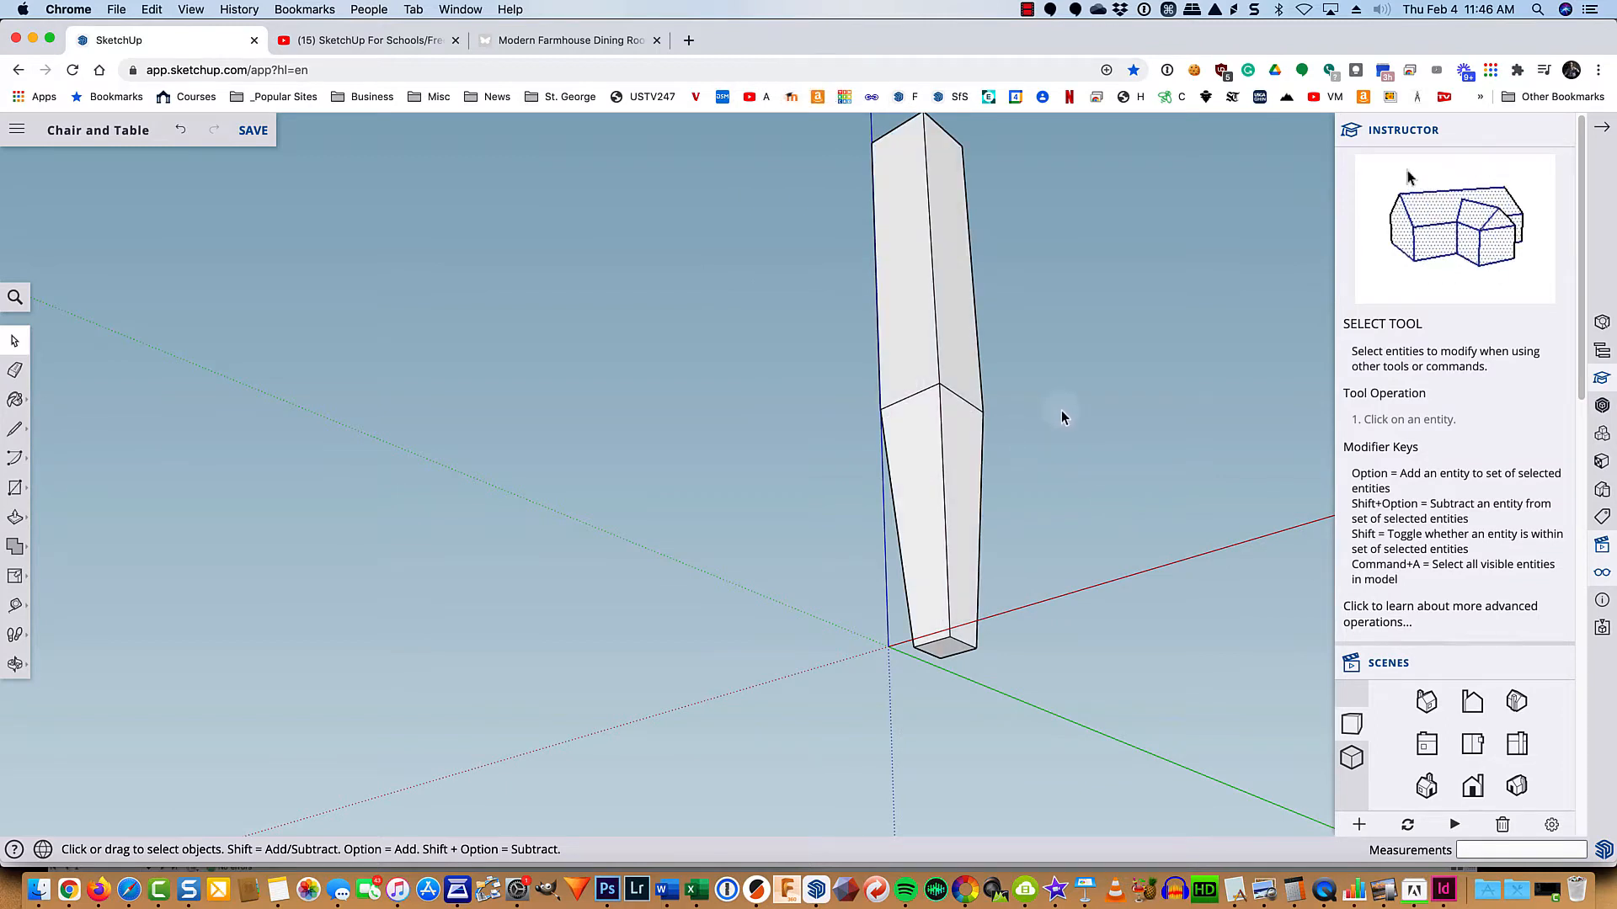
pyautogui.hotkey('shift', 'z')
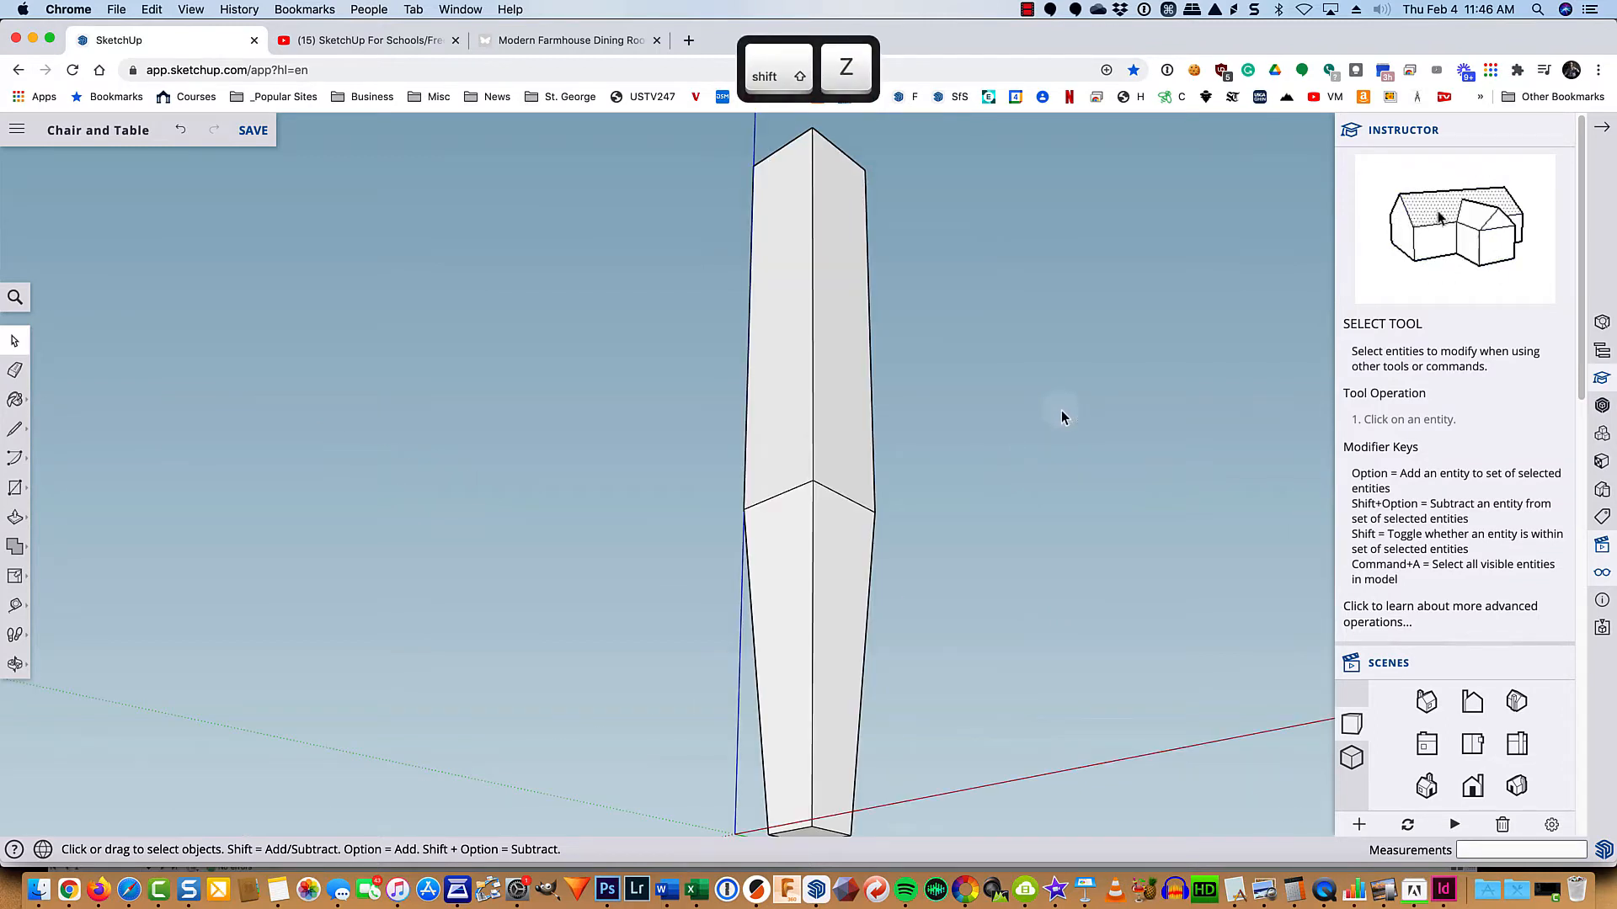
pyautogui.tripleClick(835, 526)
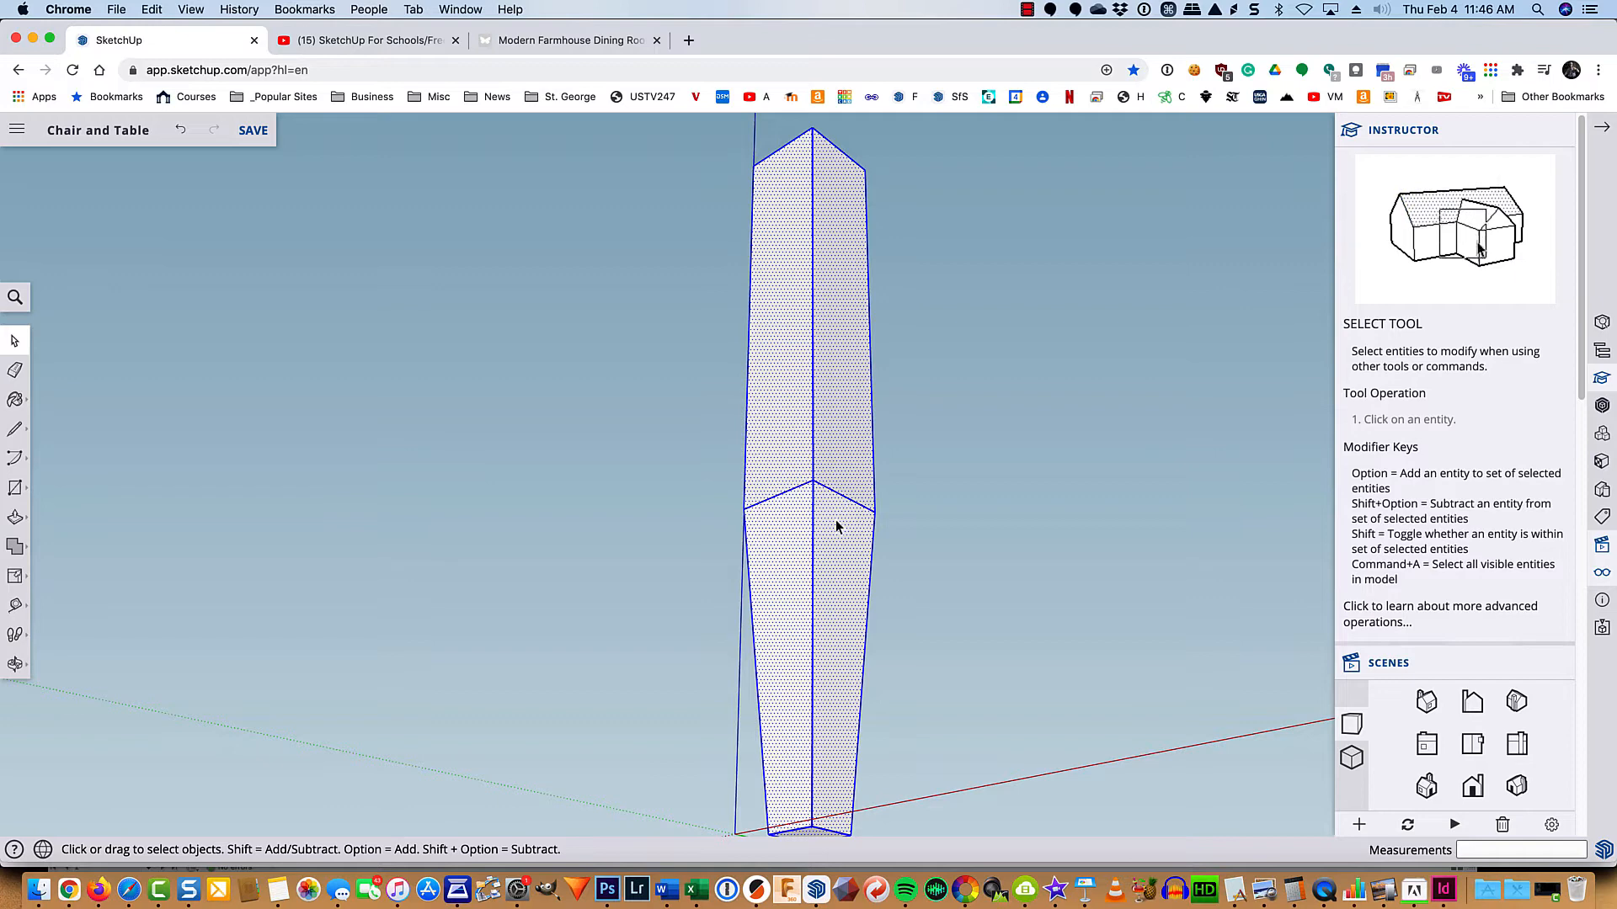
pyautogui.rightClick(836, 519)
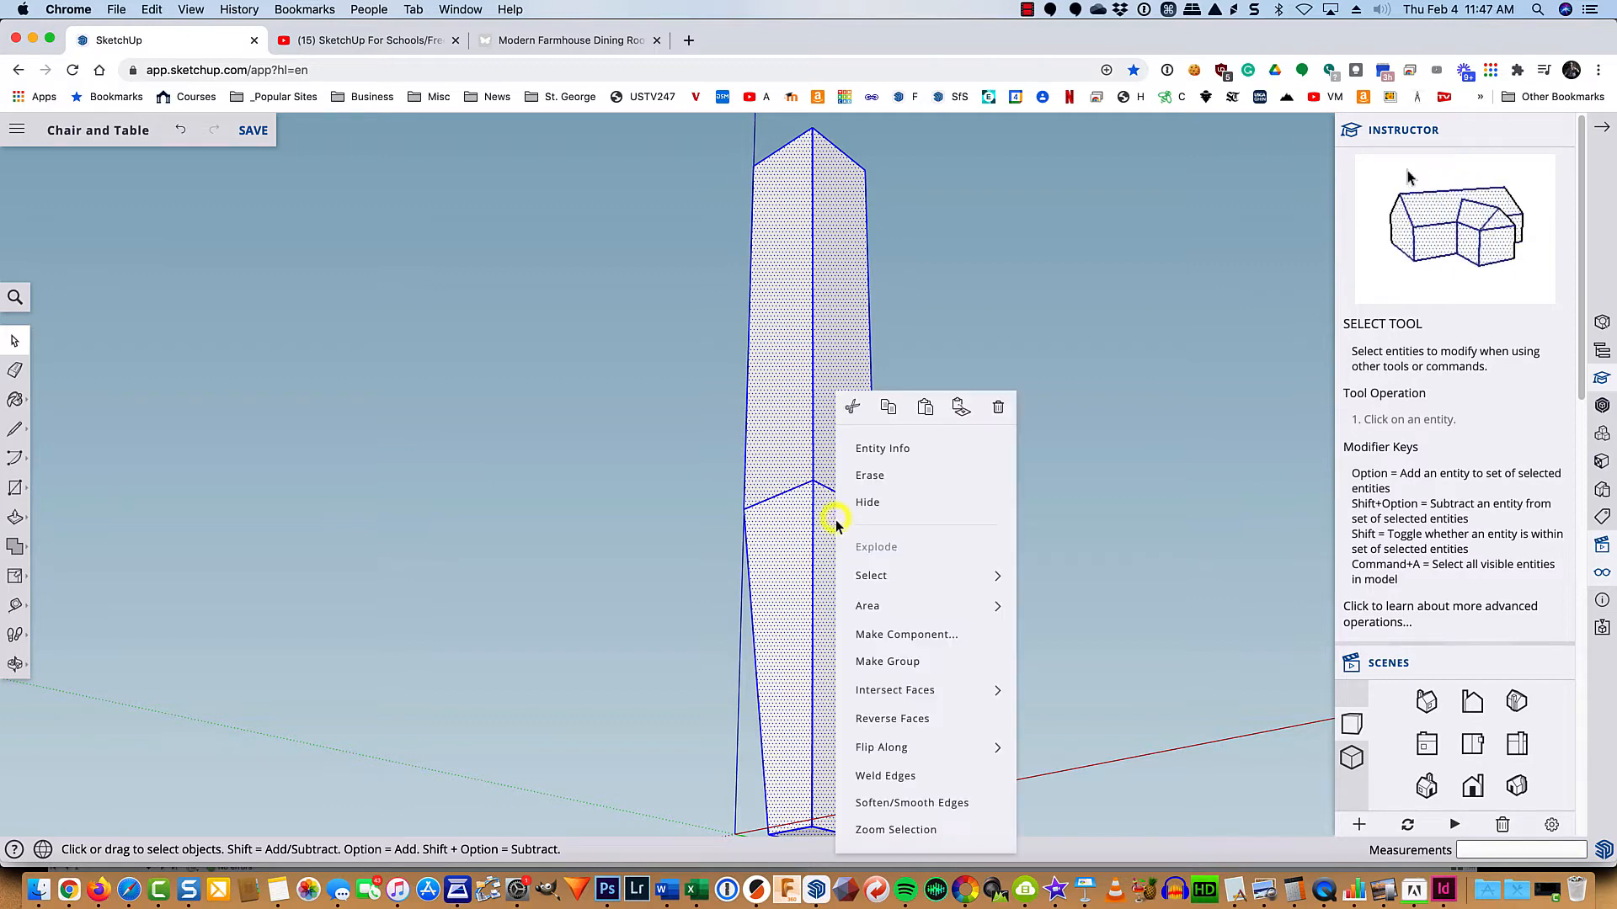
pyautogui.click(887, 661)
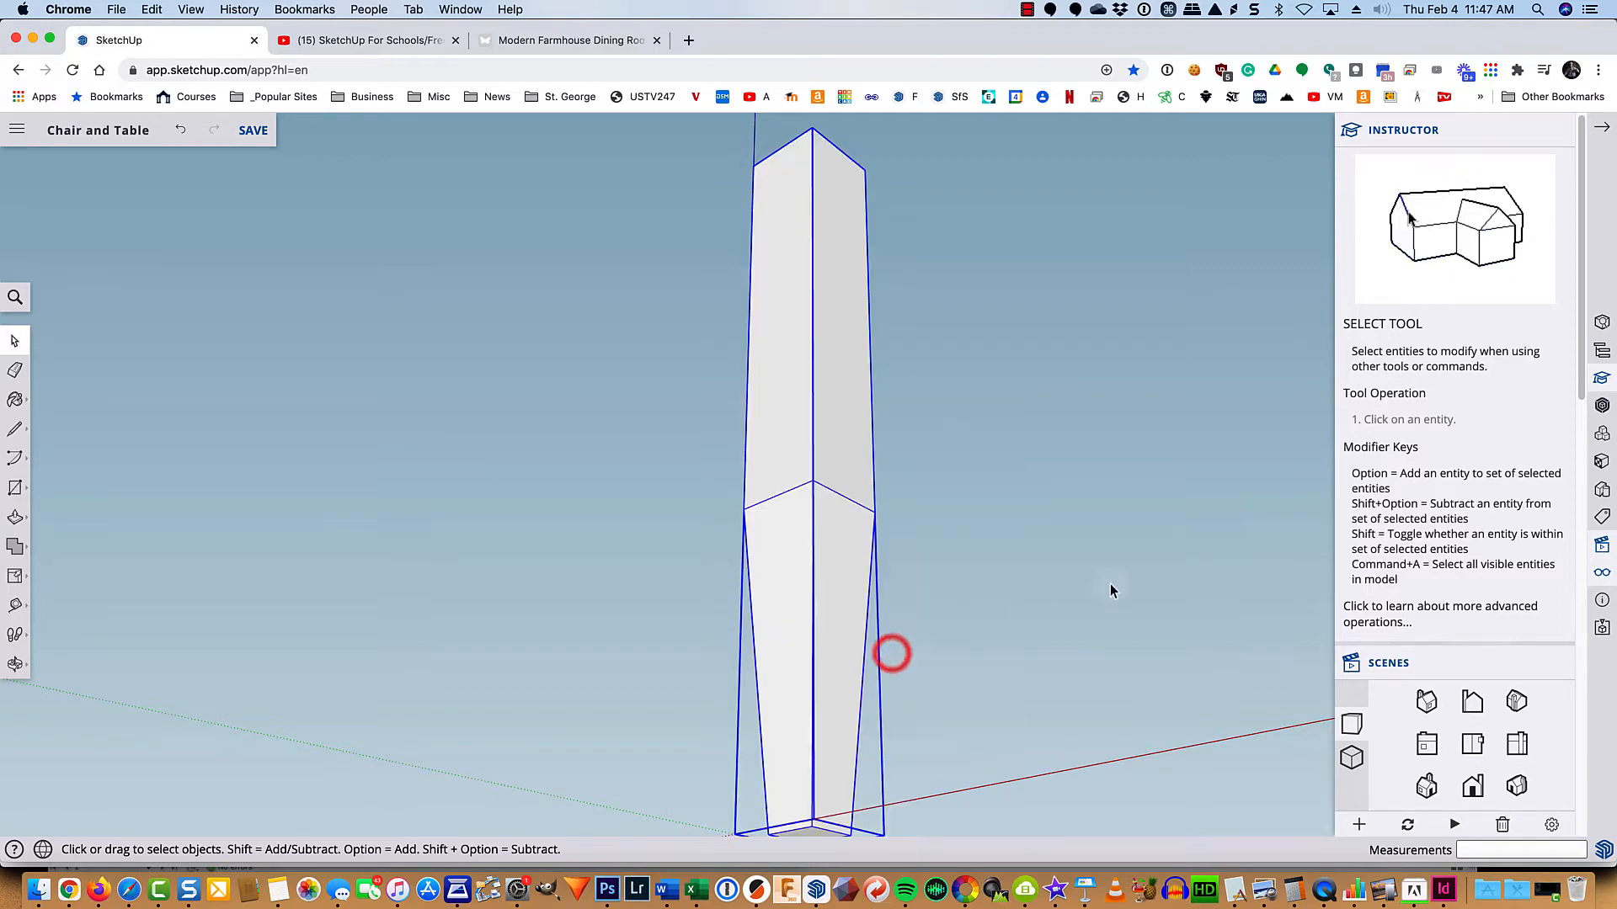
pyautogui.click(1124, 578)
# Step: Open the leg group for editing and delete the lower tapered face on the positive green-axis side
pyautogui.moveTo(1123, 577); pyautogui.dragTo(917, 239, button='middle')
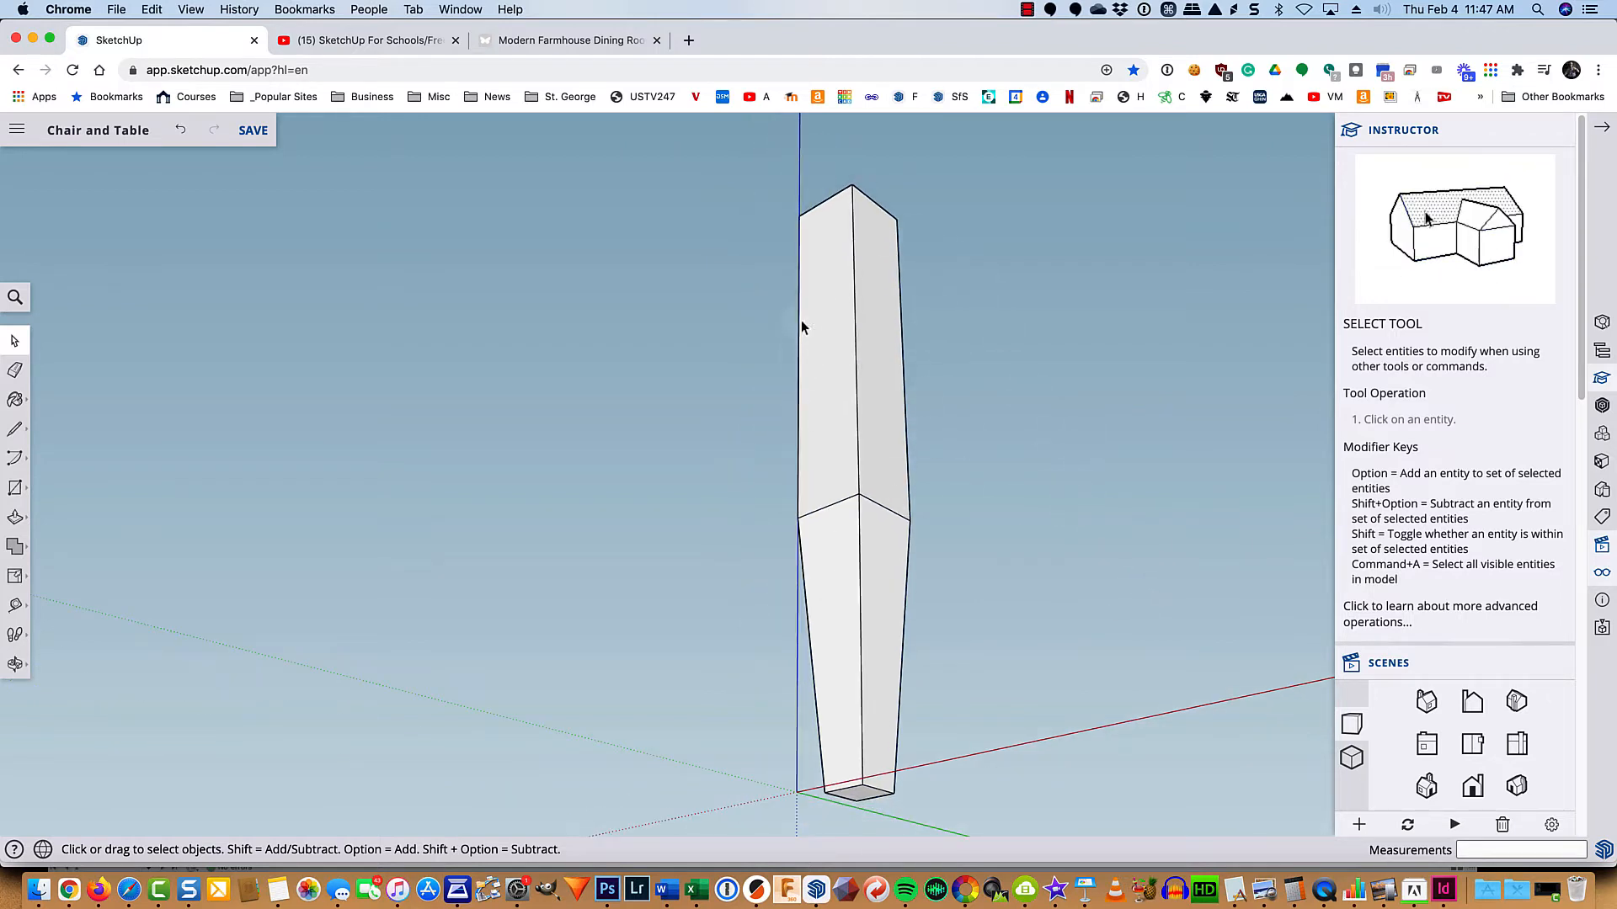
pyautogui.doubleClick(875, 415)
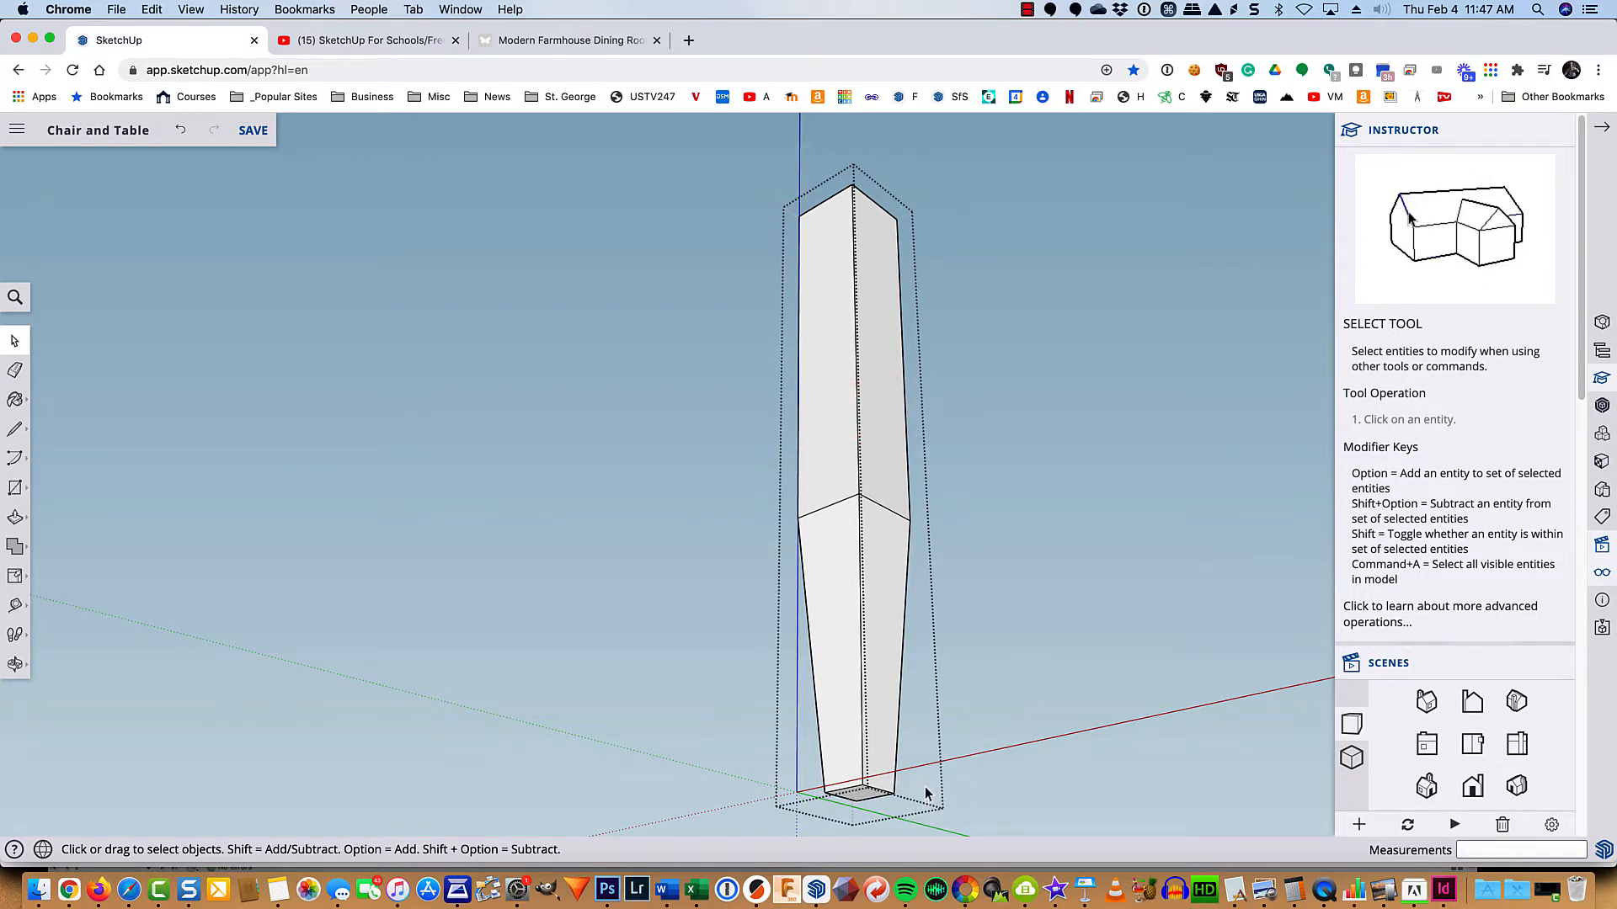
pyautogui.click(886, 642)
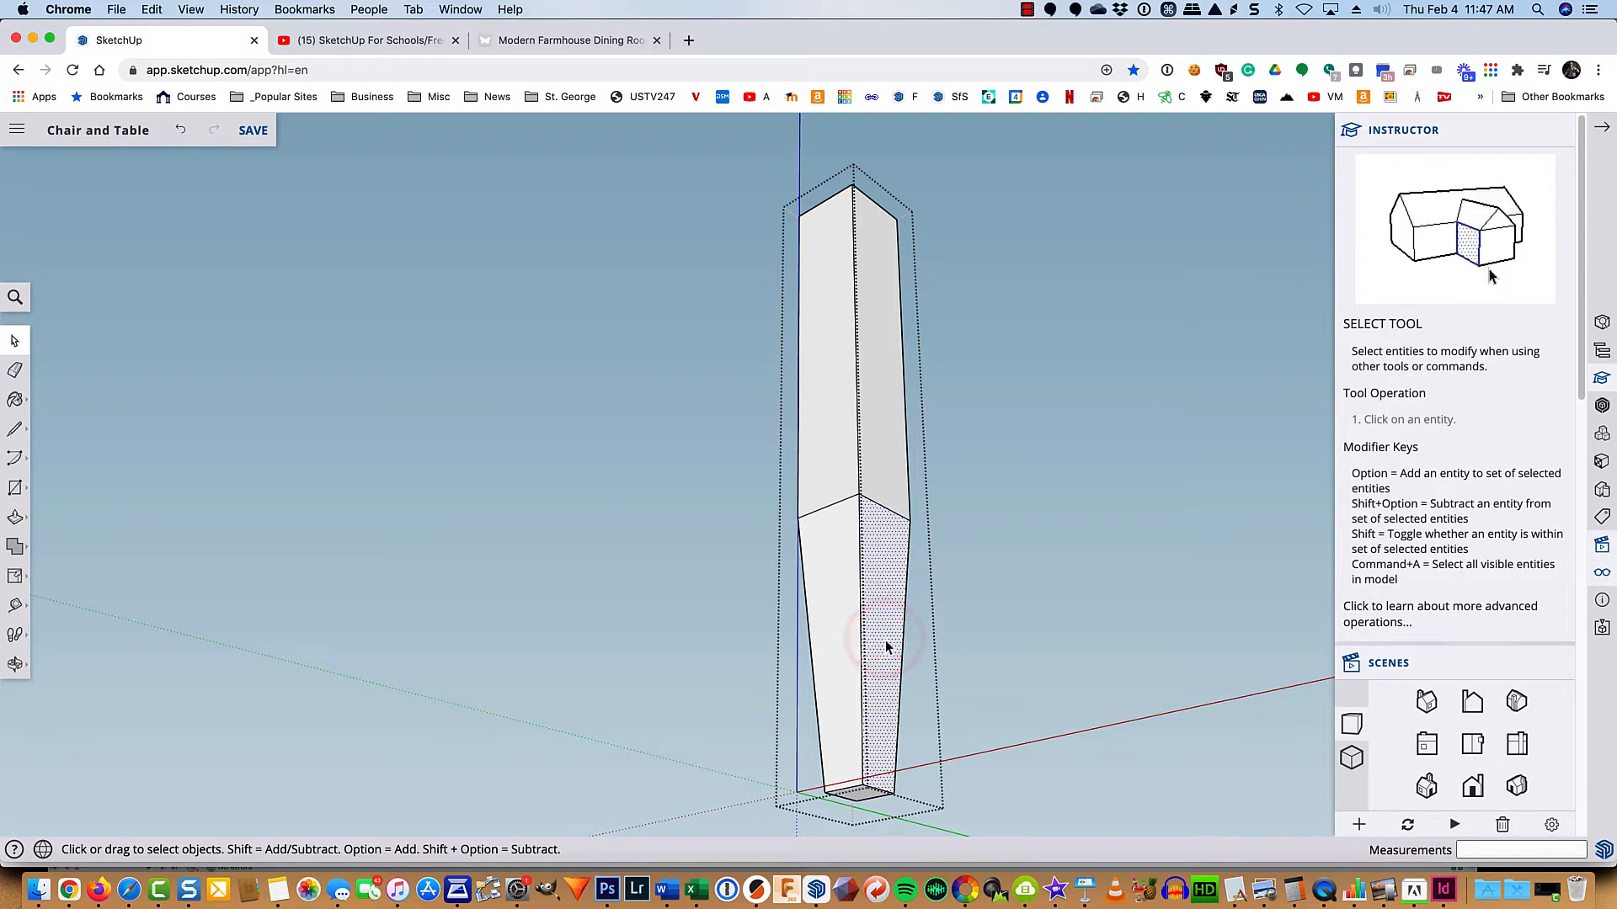
pyautogui.press('BackSpace')
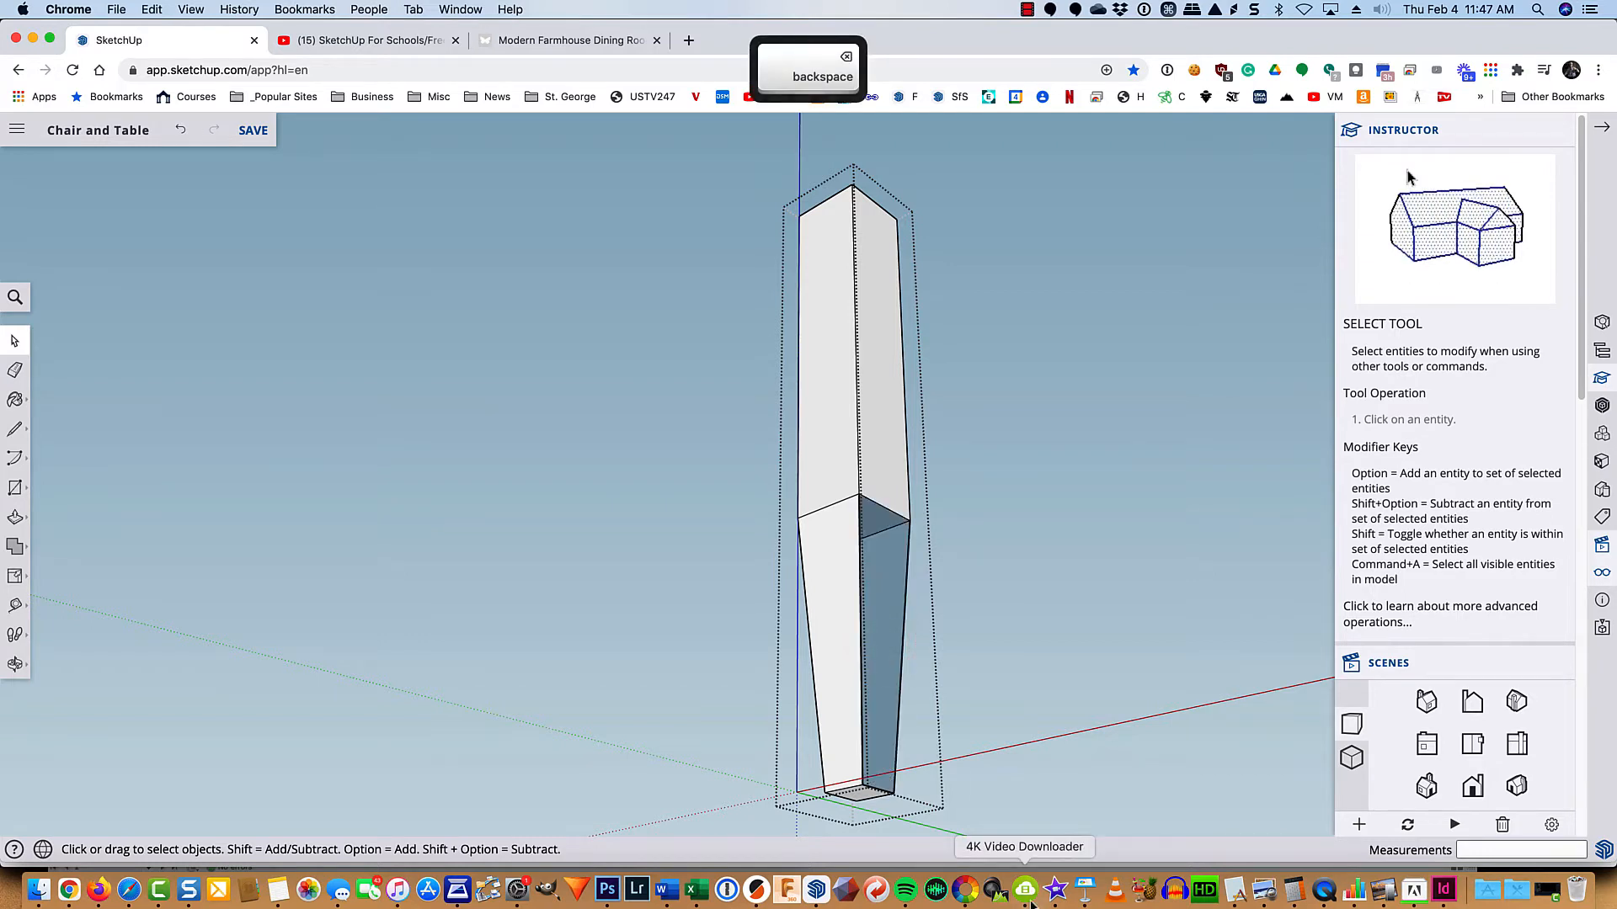
# Step: Undo the deletion of the leg's lower tapered face and close the leg group
pyautogui.hotkey('ctrl', 'z')
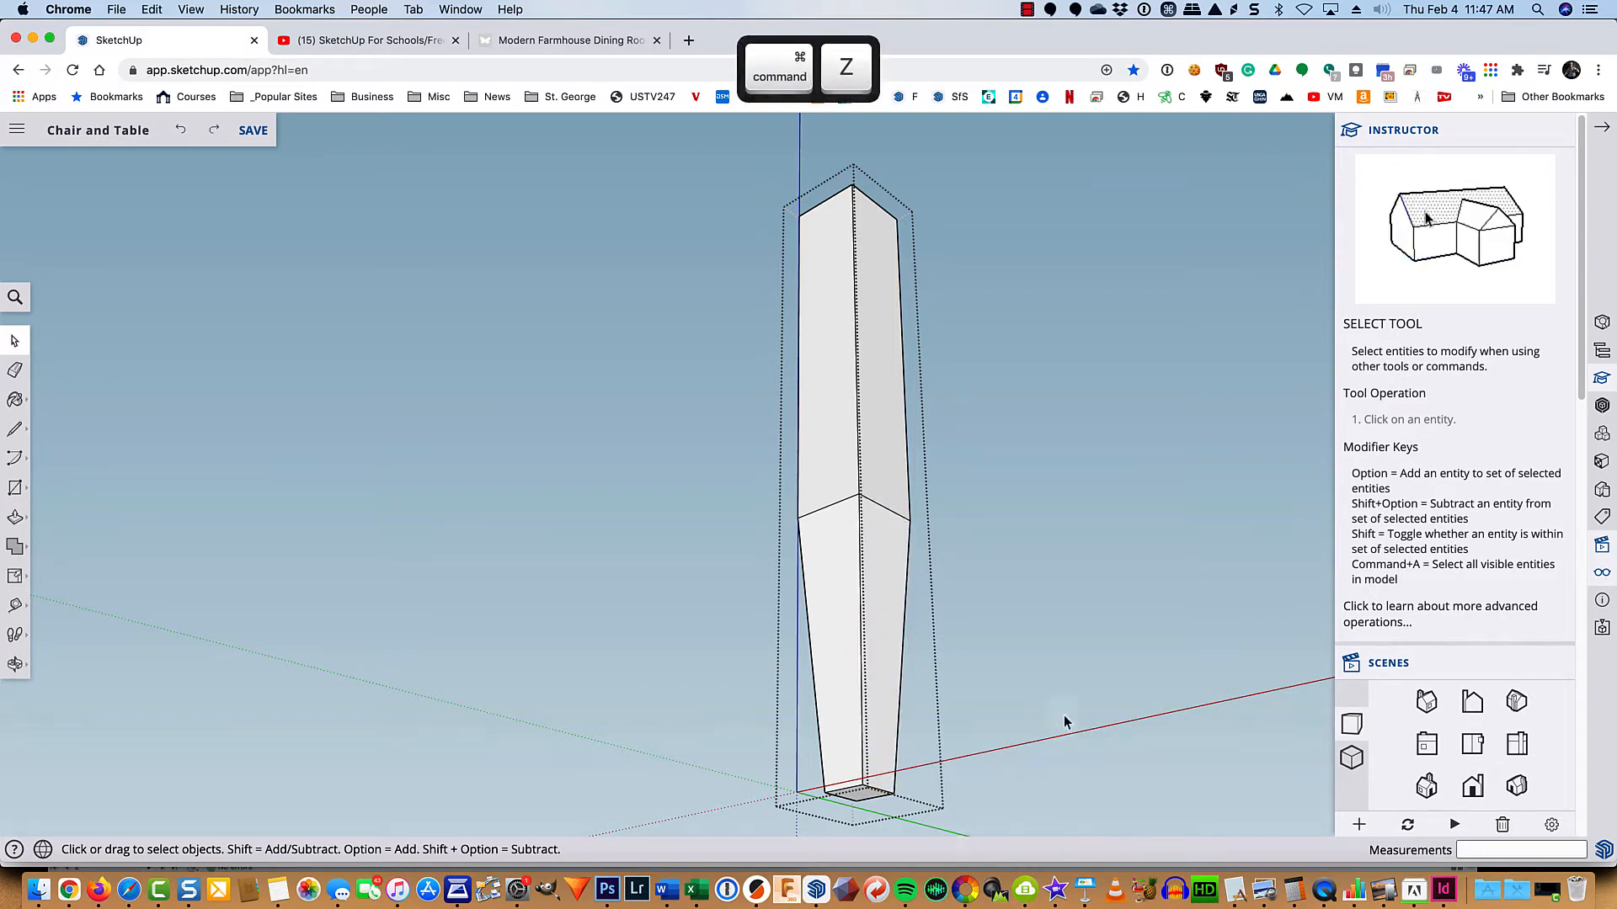
pyautogui.click(1058, 669)
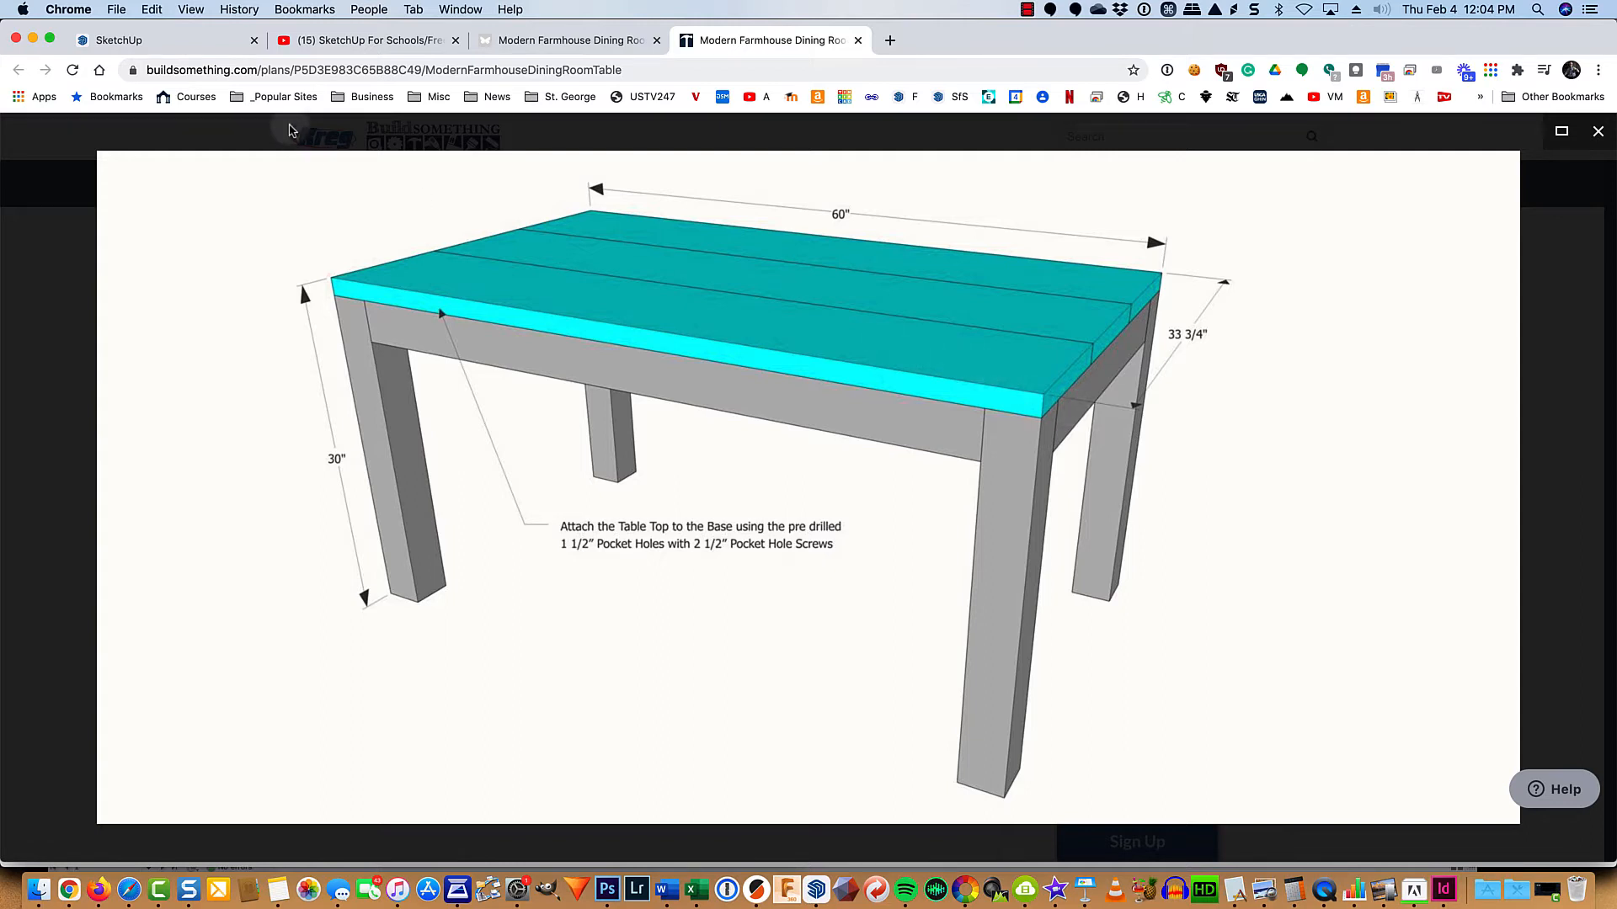
# Step: Switch back to SketchUp and draw a 3.5,1.5 inch rectangle on the leg's negative-red face, starting at its top corner away from the blue axis
pyautogui.click(190, 46)
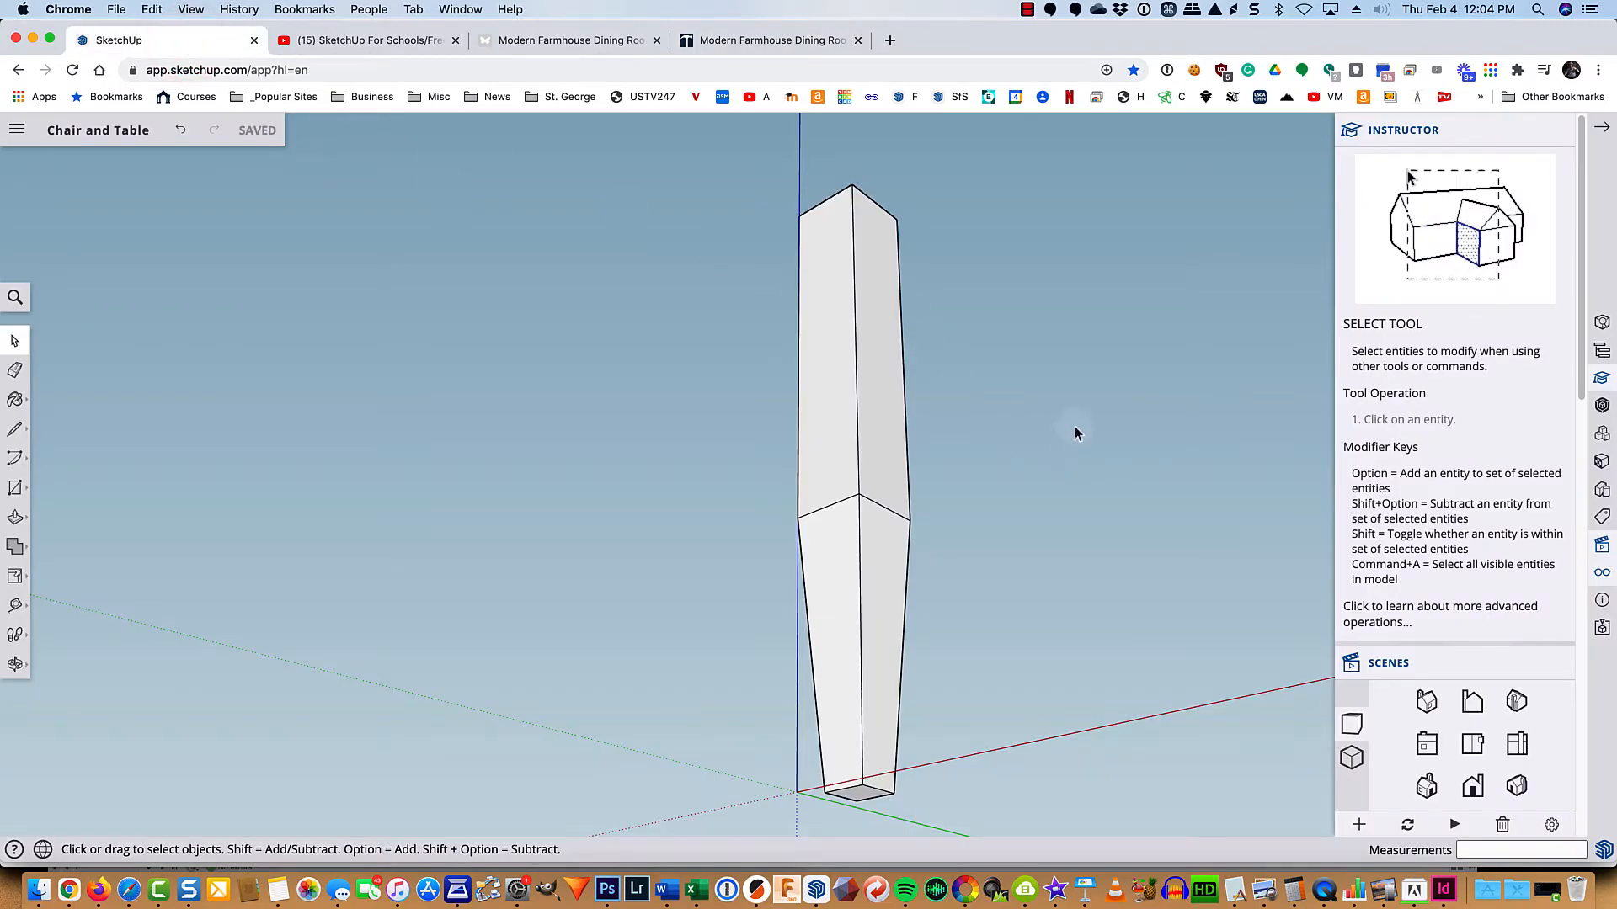
pyautogui.scroll(-1, 1078, 425)
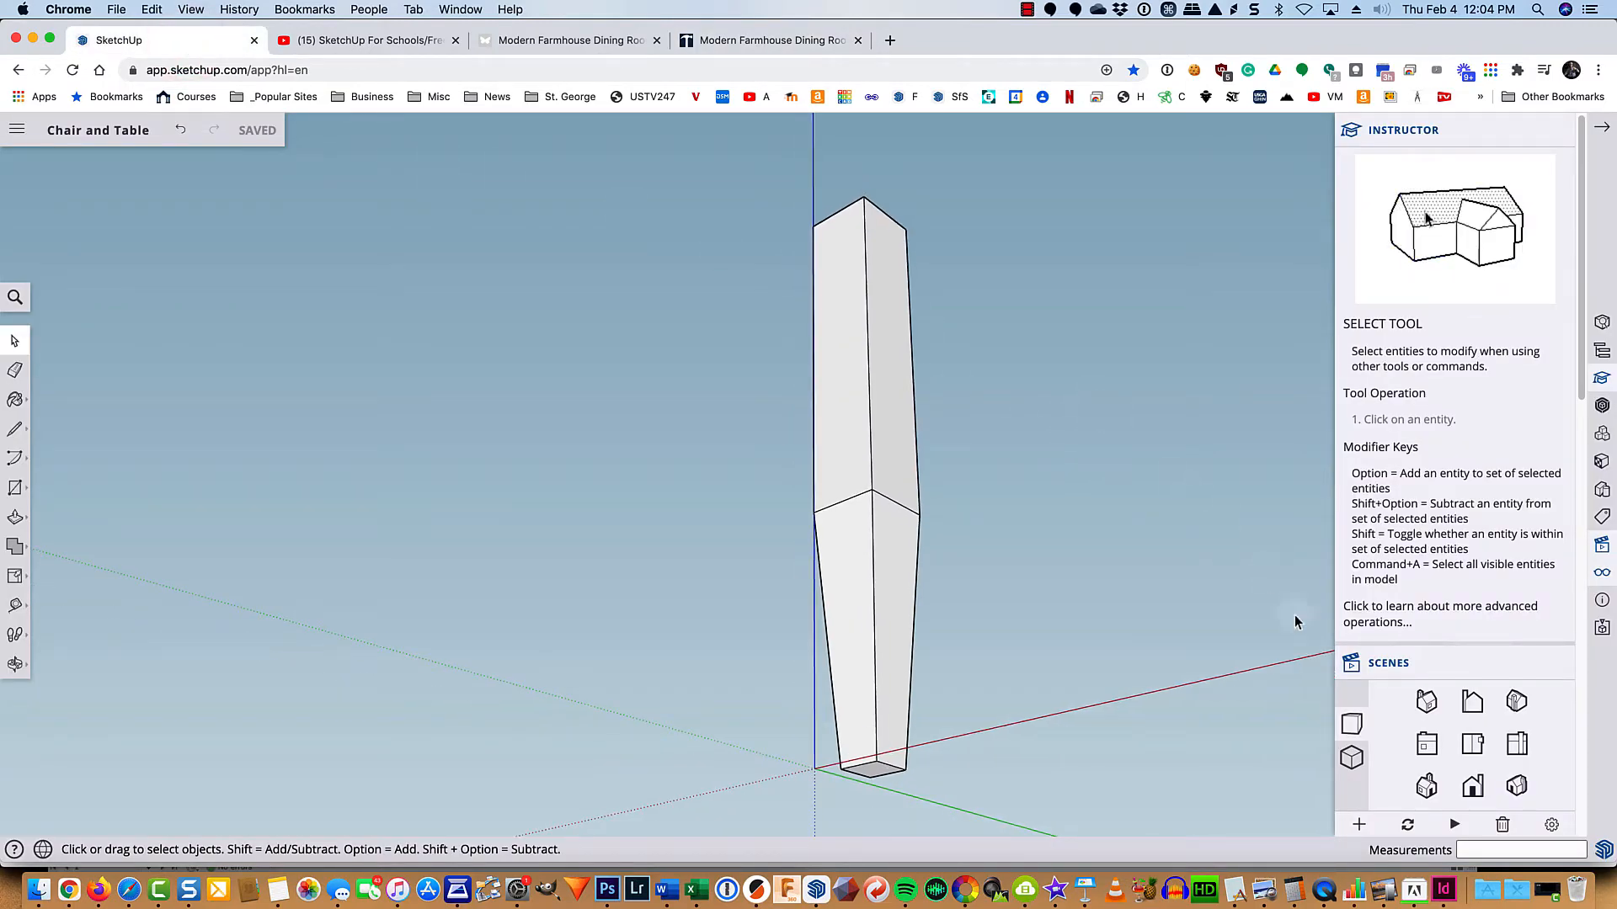
pyautogui.click(1432, 714)
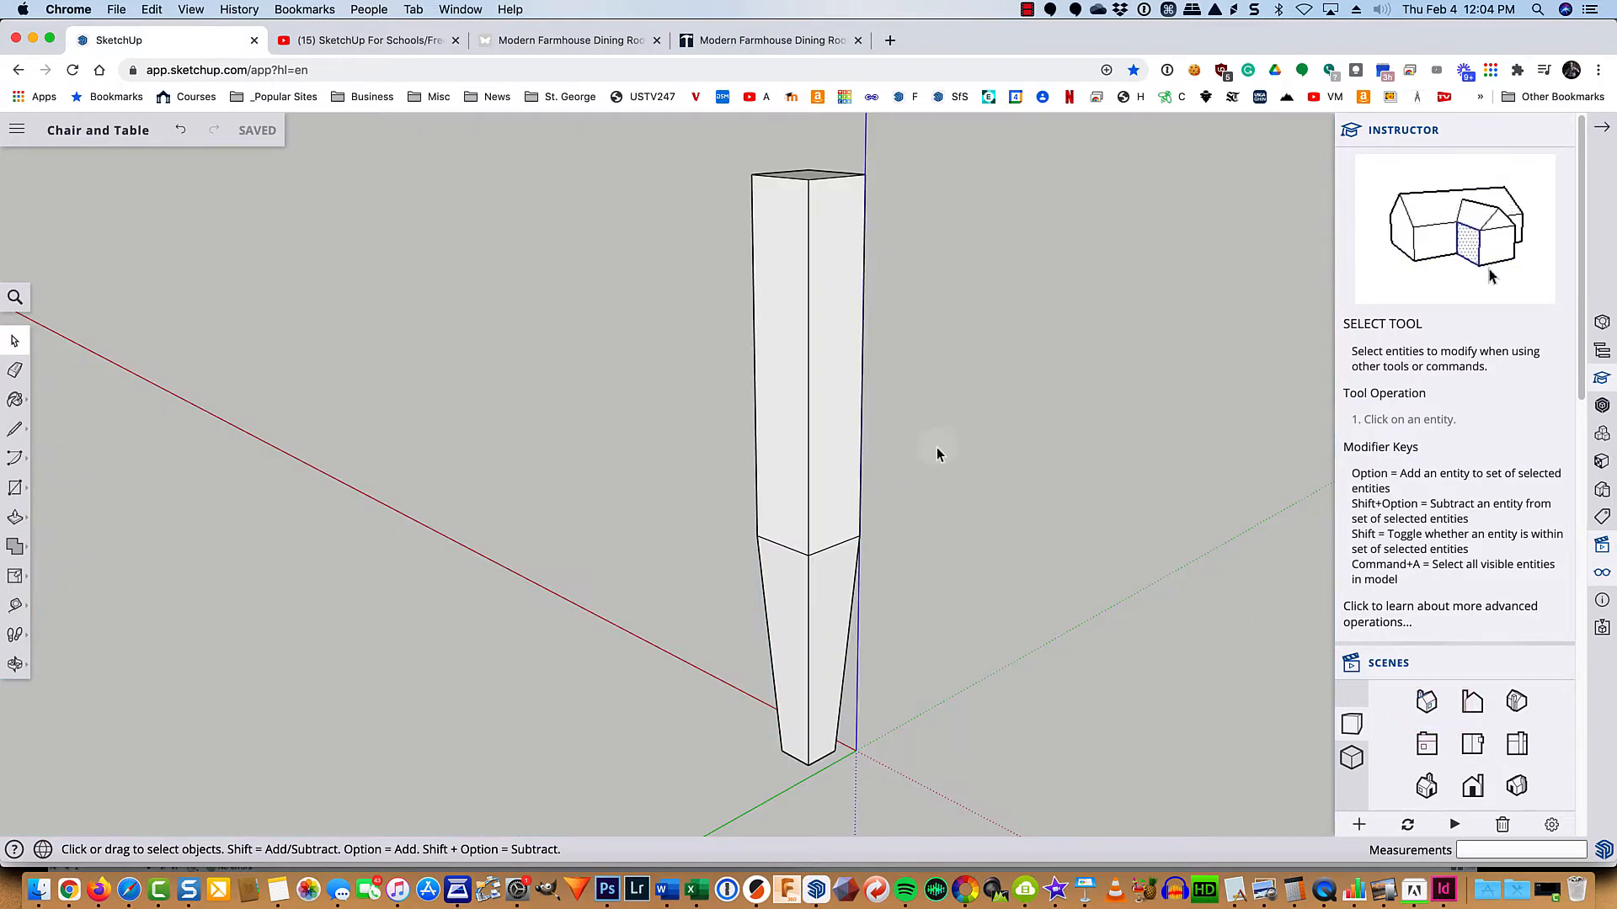
pyautogui.press('r')
pyautogui.scroll(5, 838, 211)
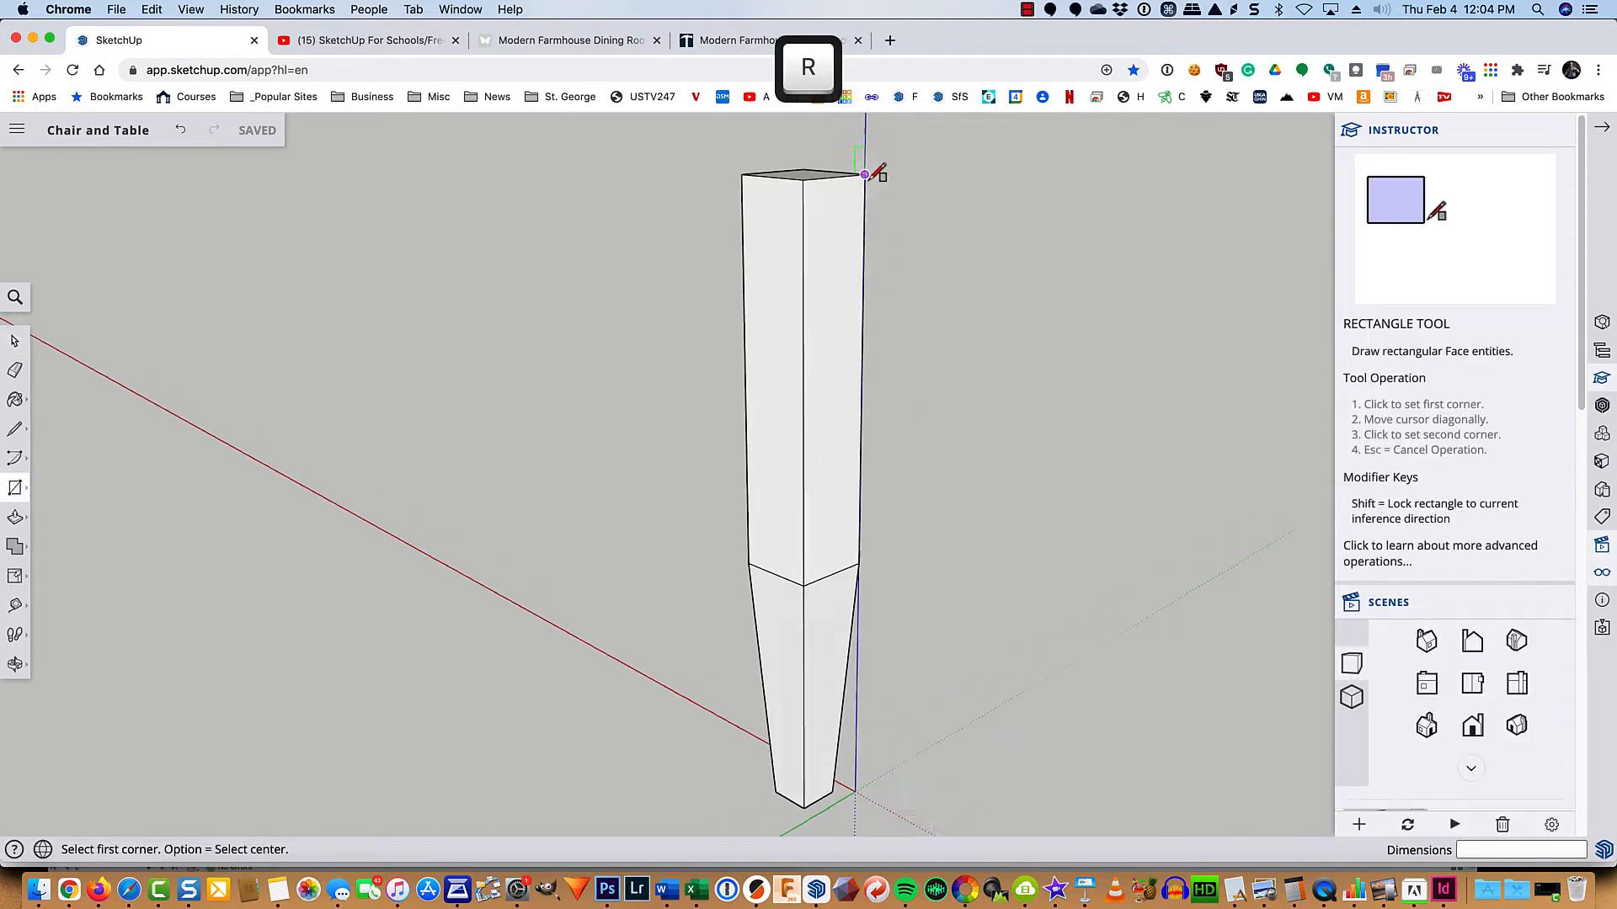
pyautogui.scroll(3, 863, 172)
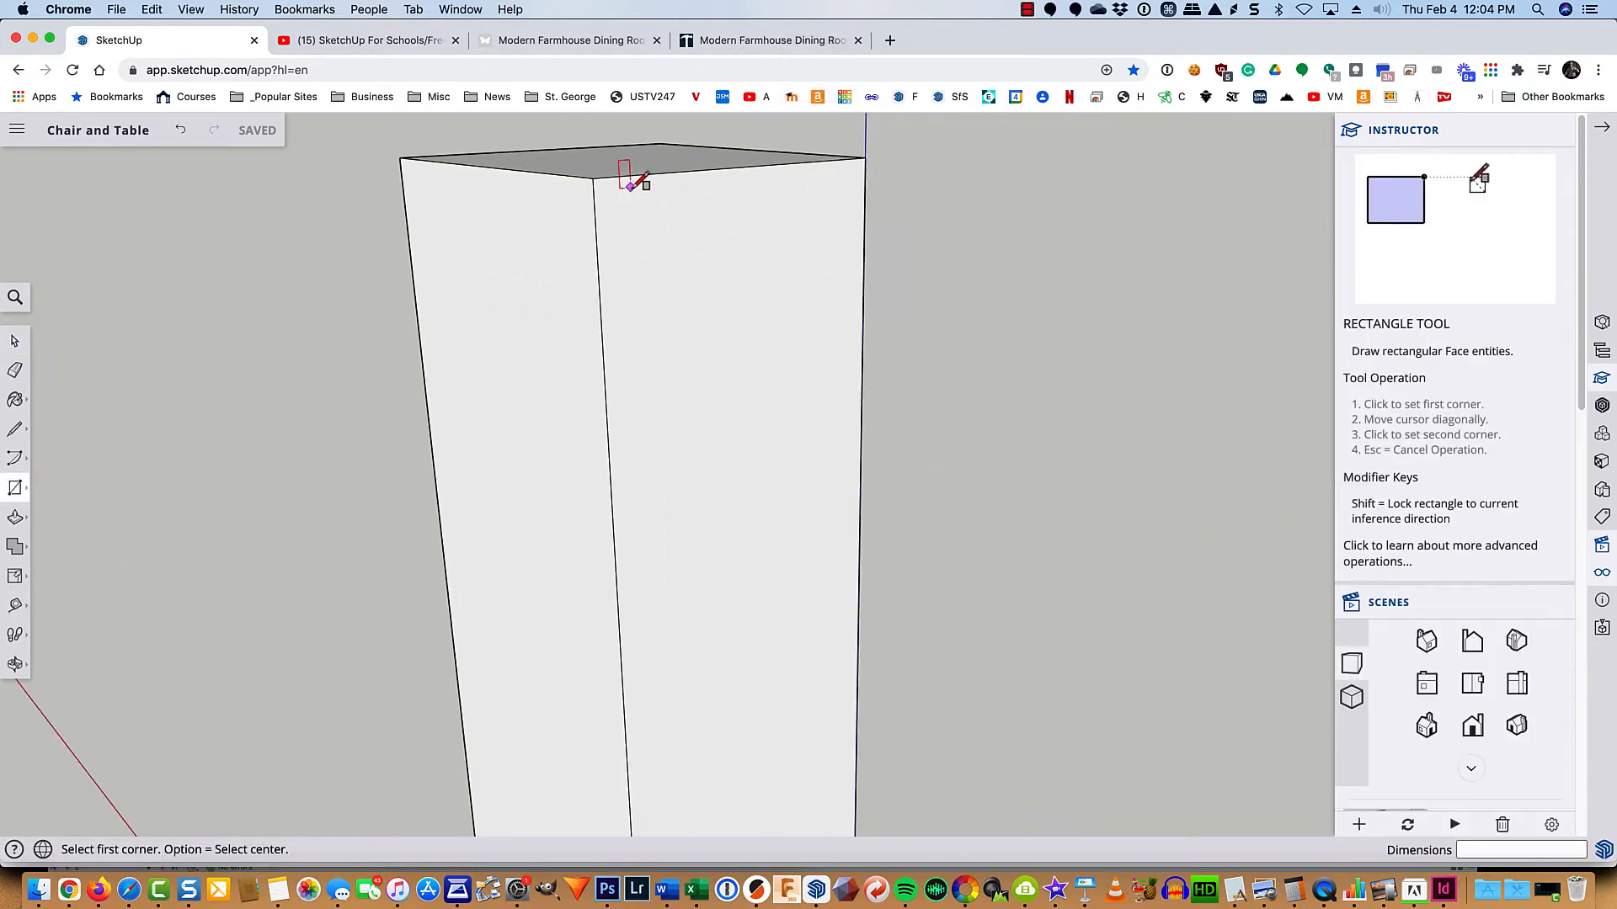
pyautogui.click(594, 177)
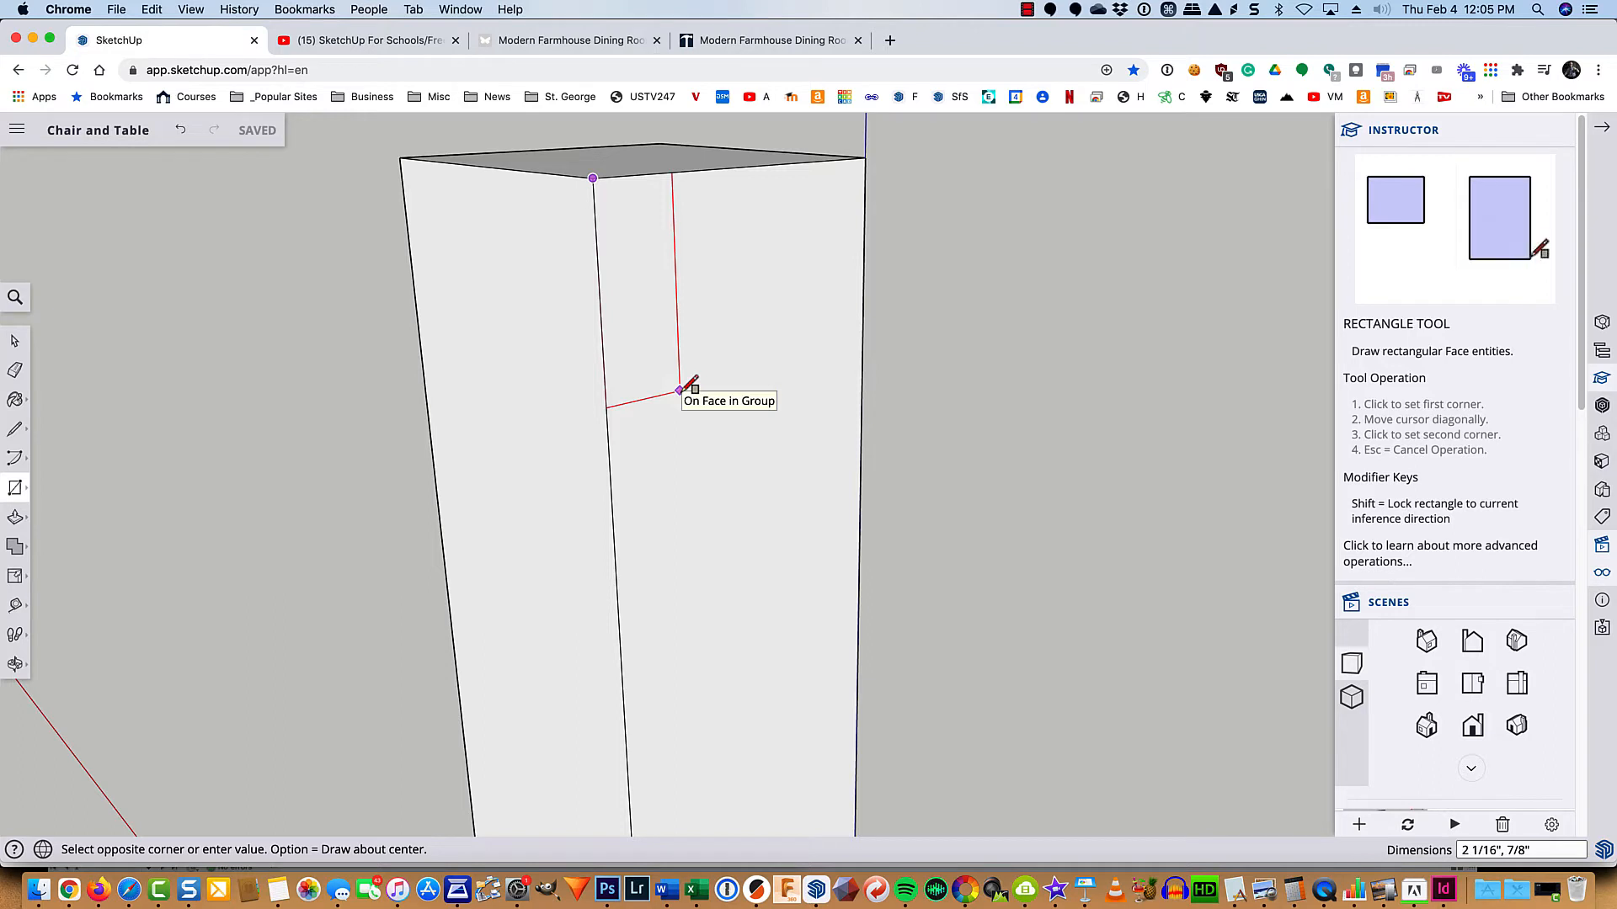
pyautogui.write('3.5')
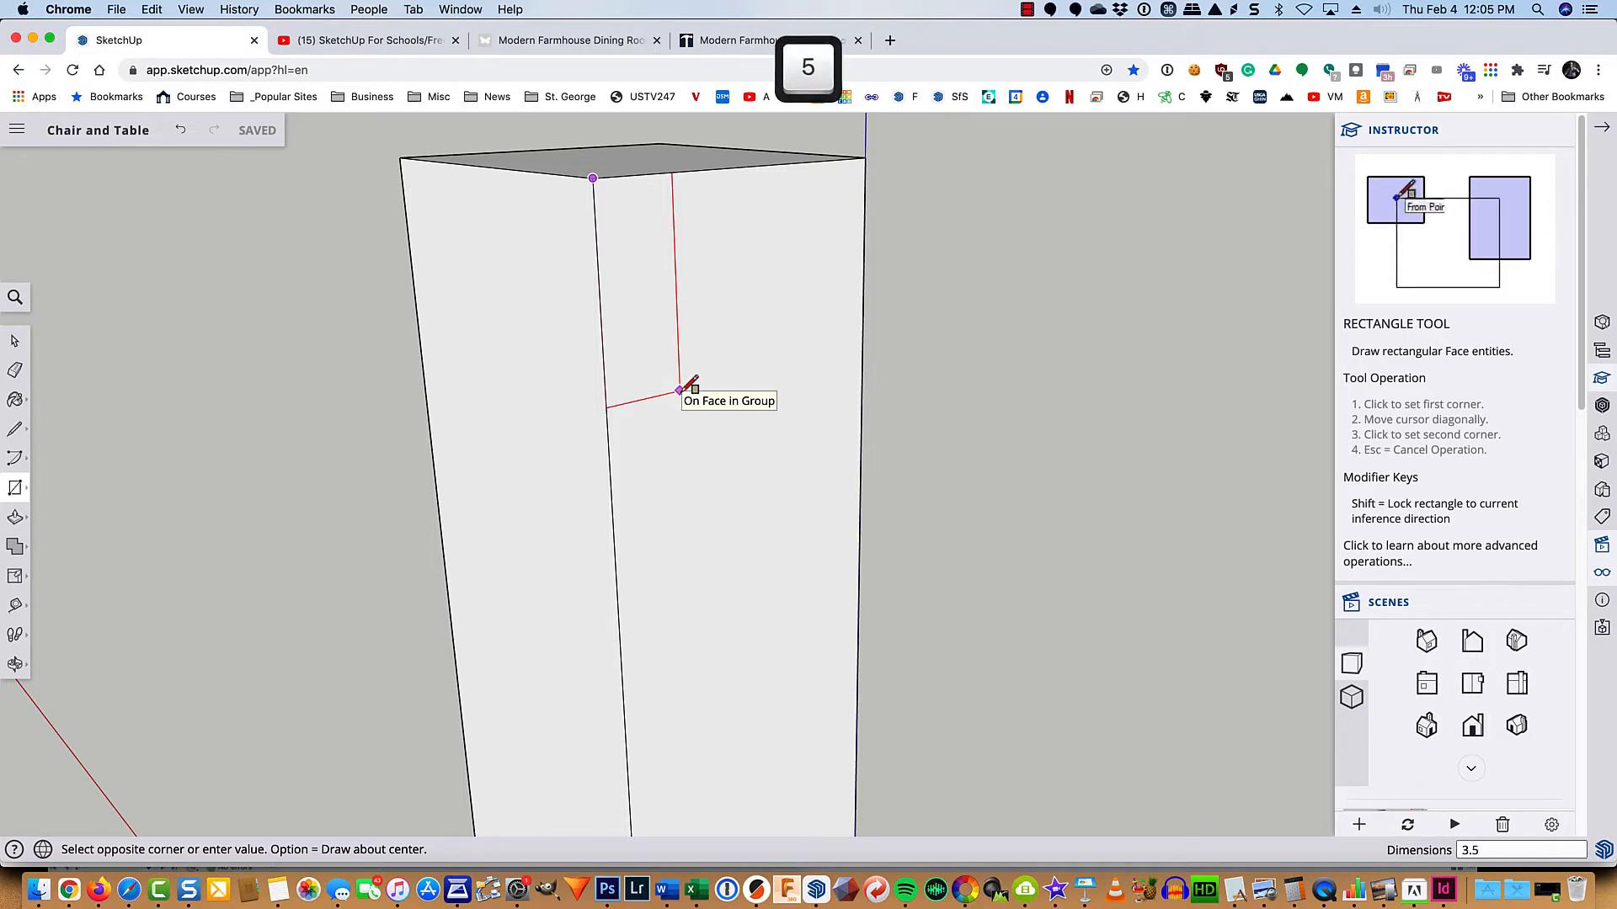
pyautogui.write(',1.5')
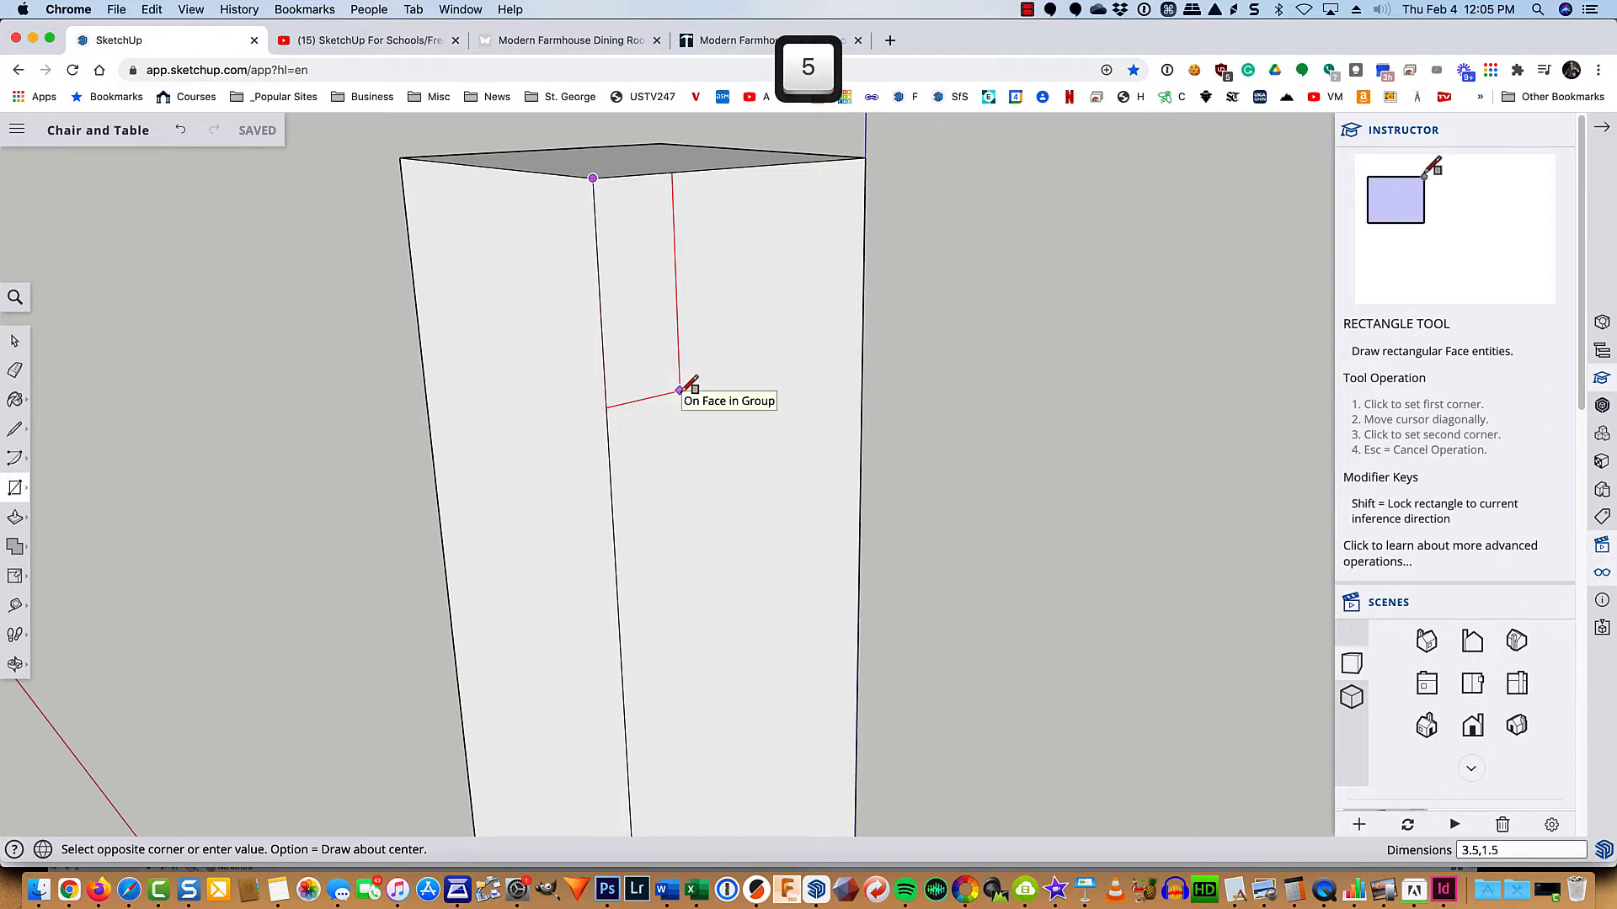
pyautogui.press('Return')
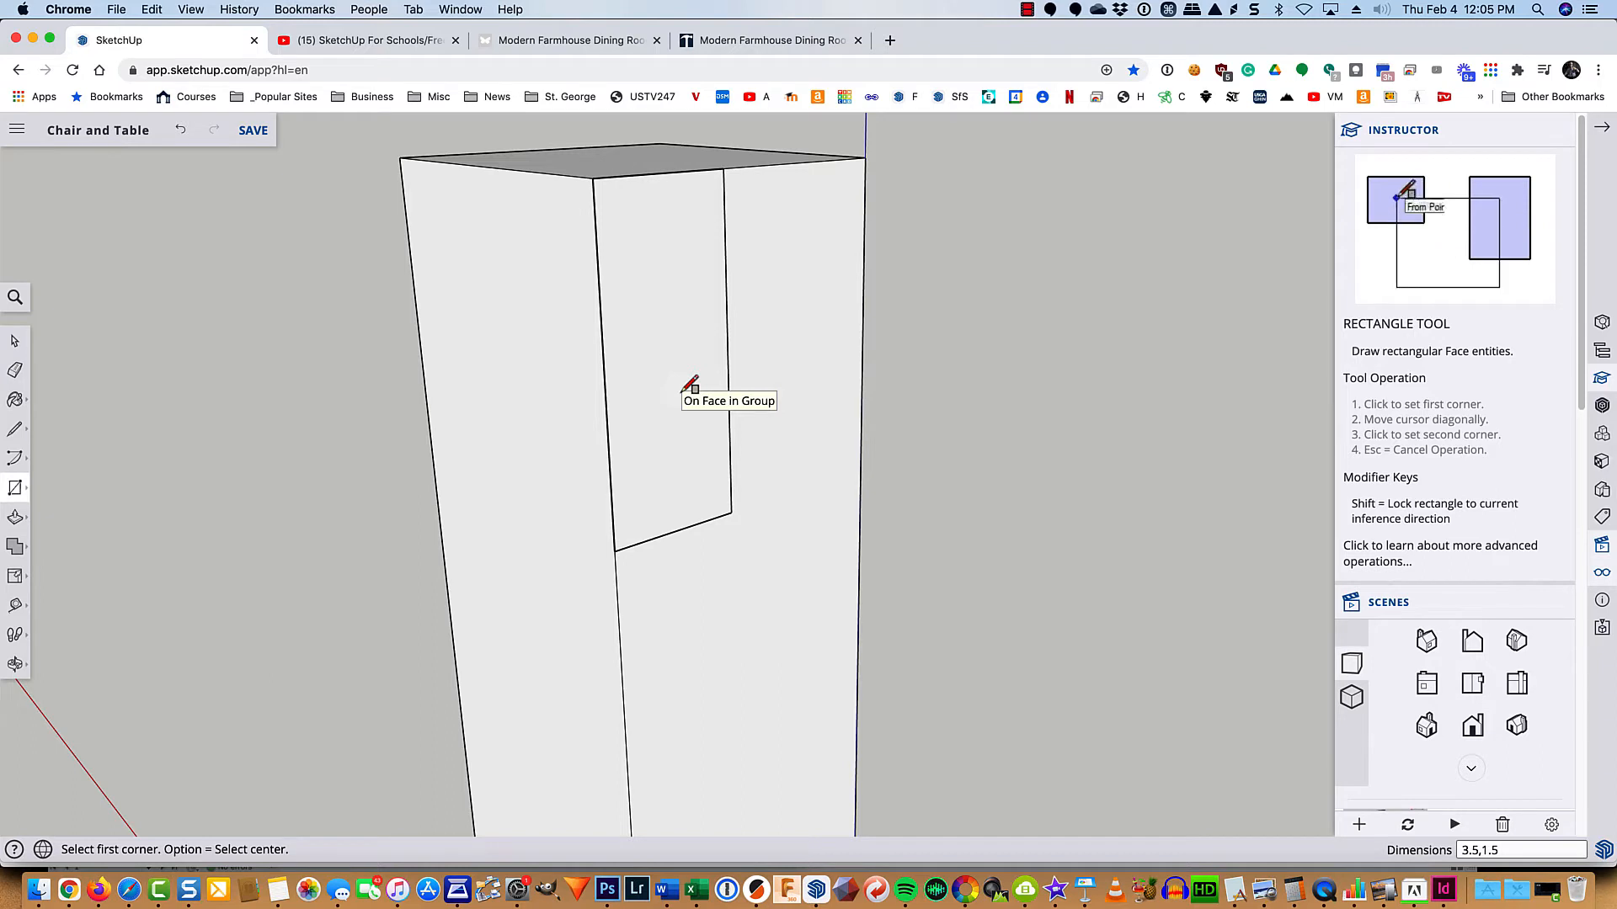
# Step: Try the swapped dimensions 1.5,3.5 for the rectangle, and set it back to 3.5,1.5
pyautogui.write('1.')
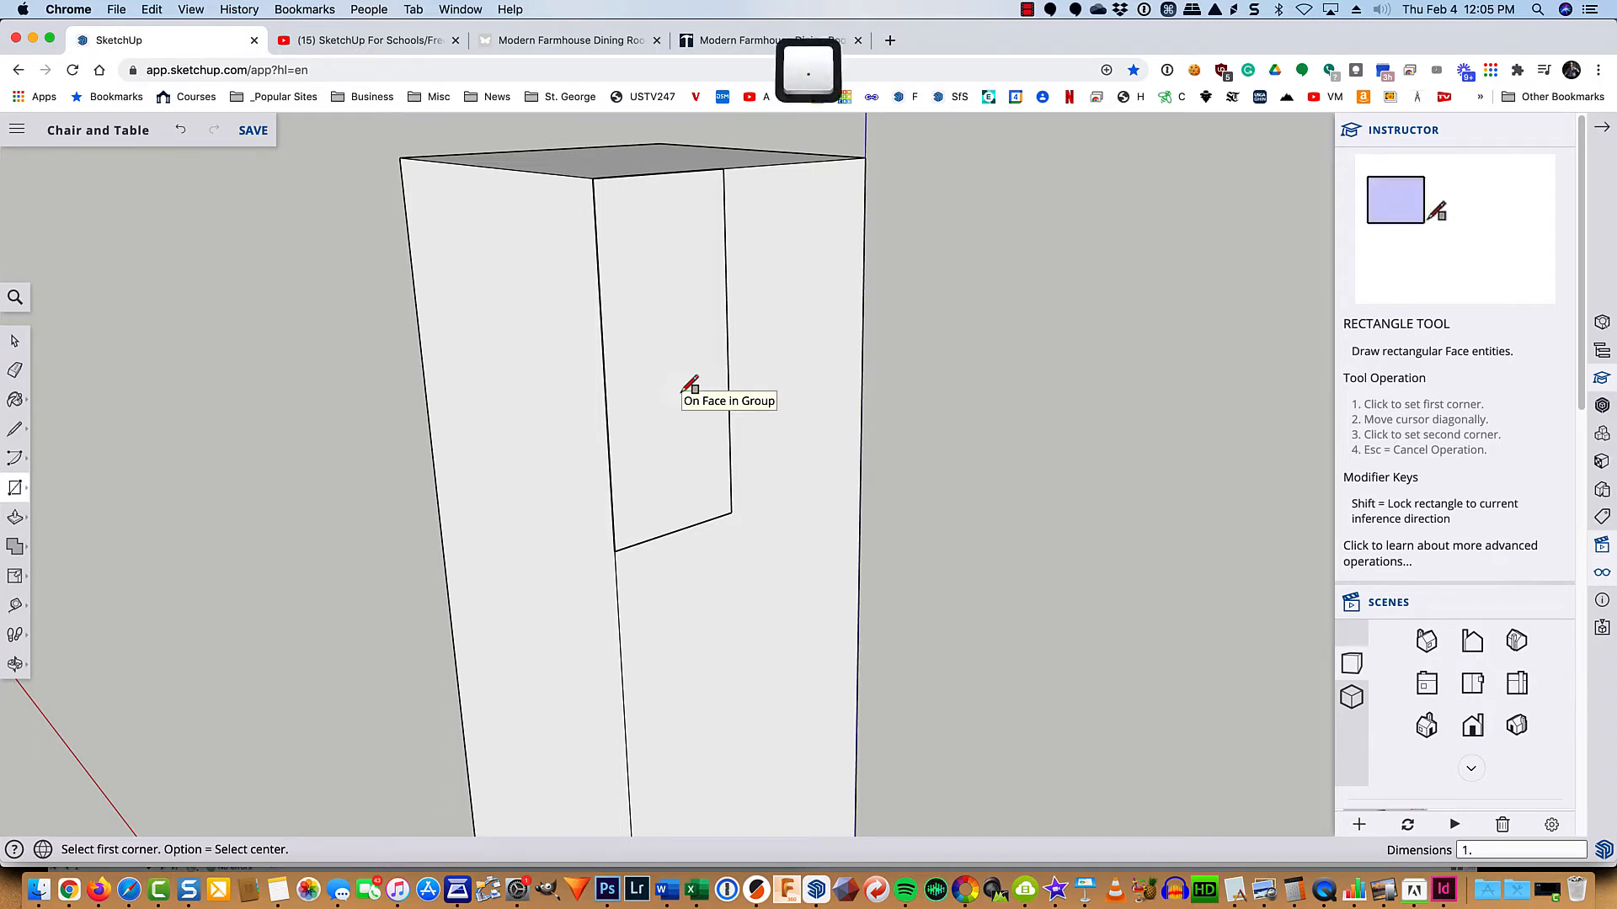
pyautogui.write('5,3.5')
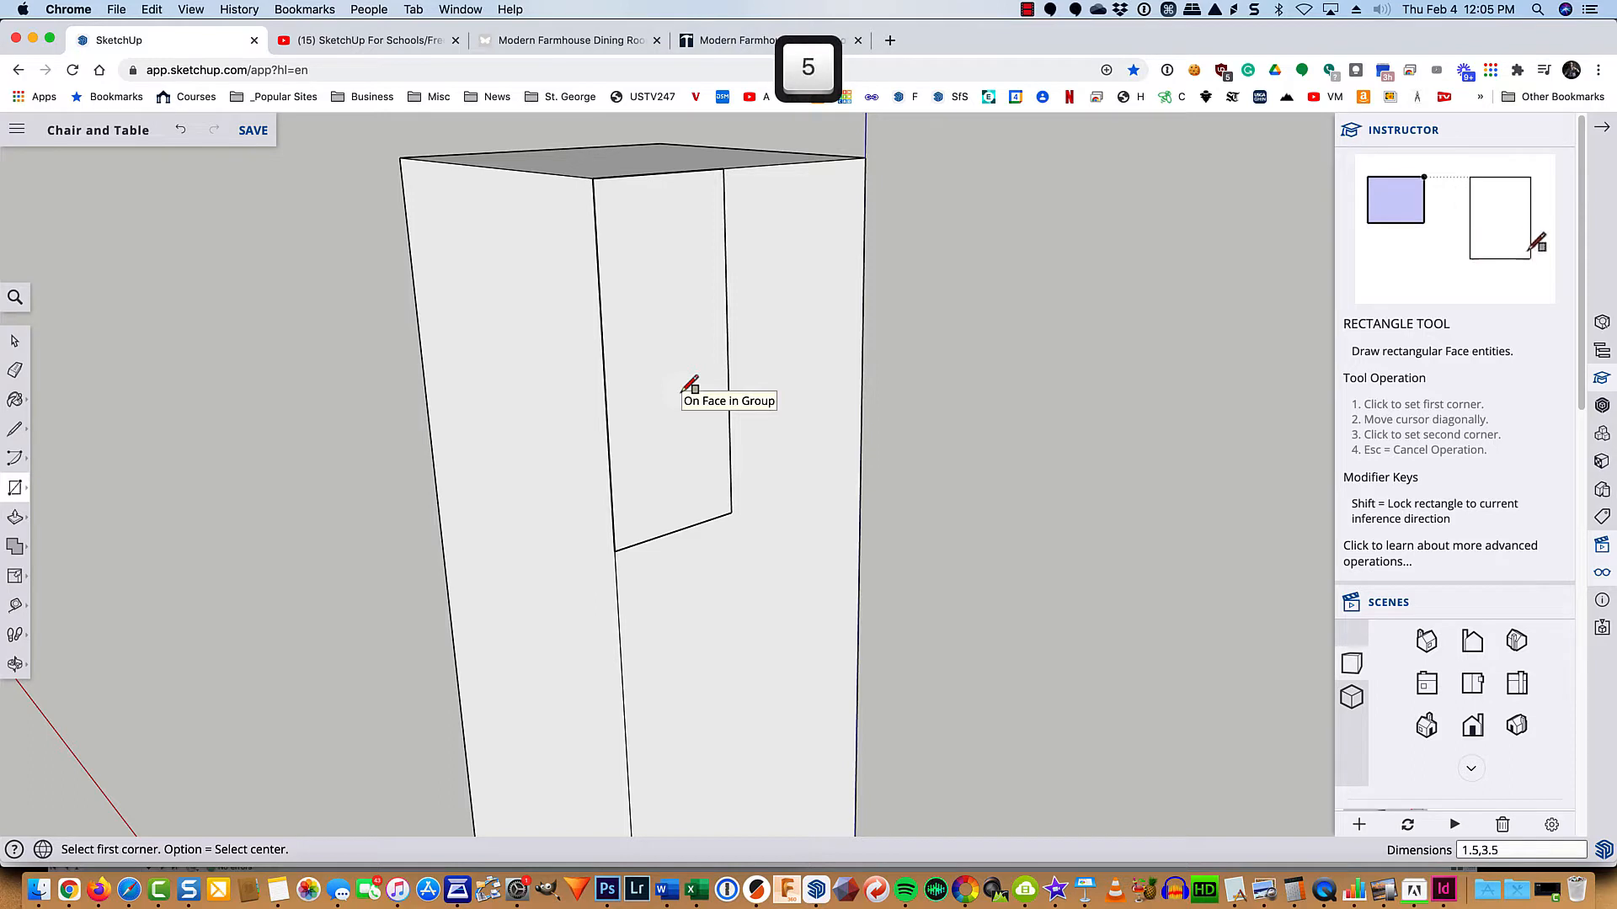
pyautogui.press('Return')
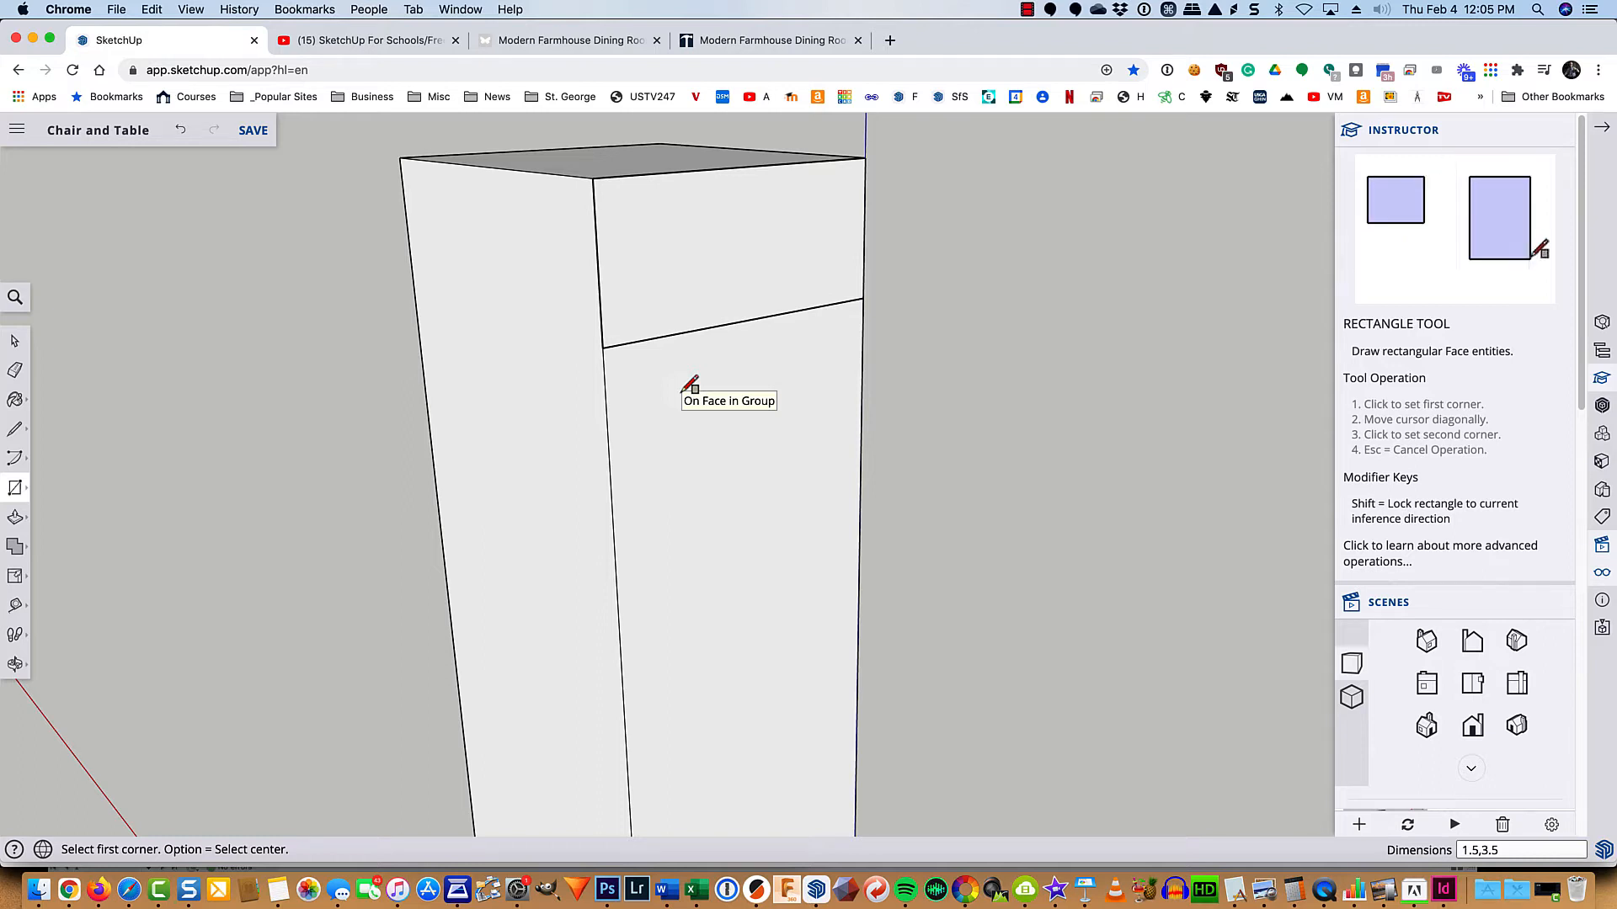
pyautogui.write('3.5,')
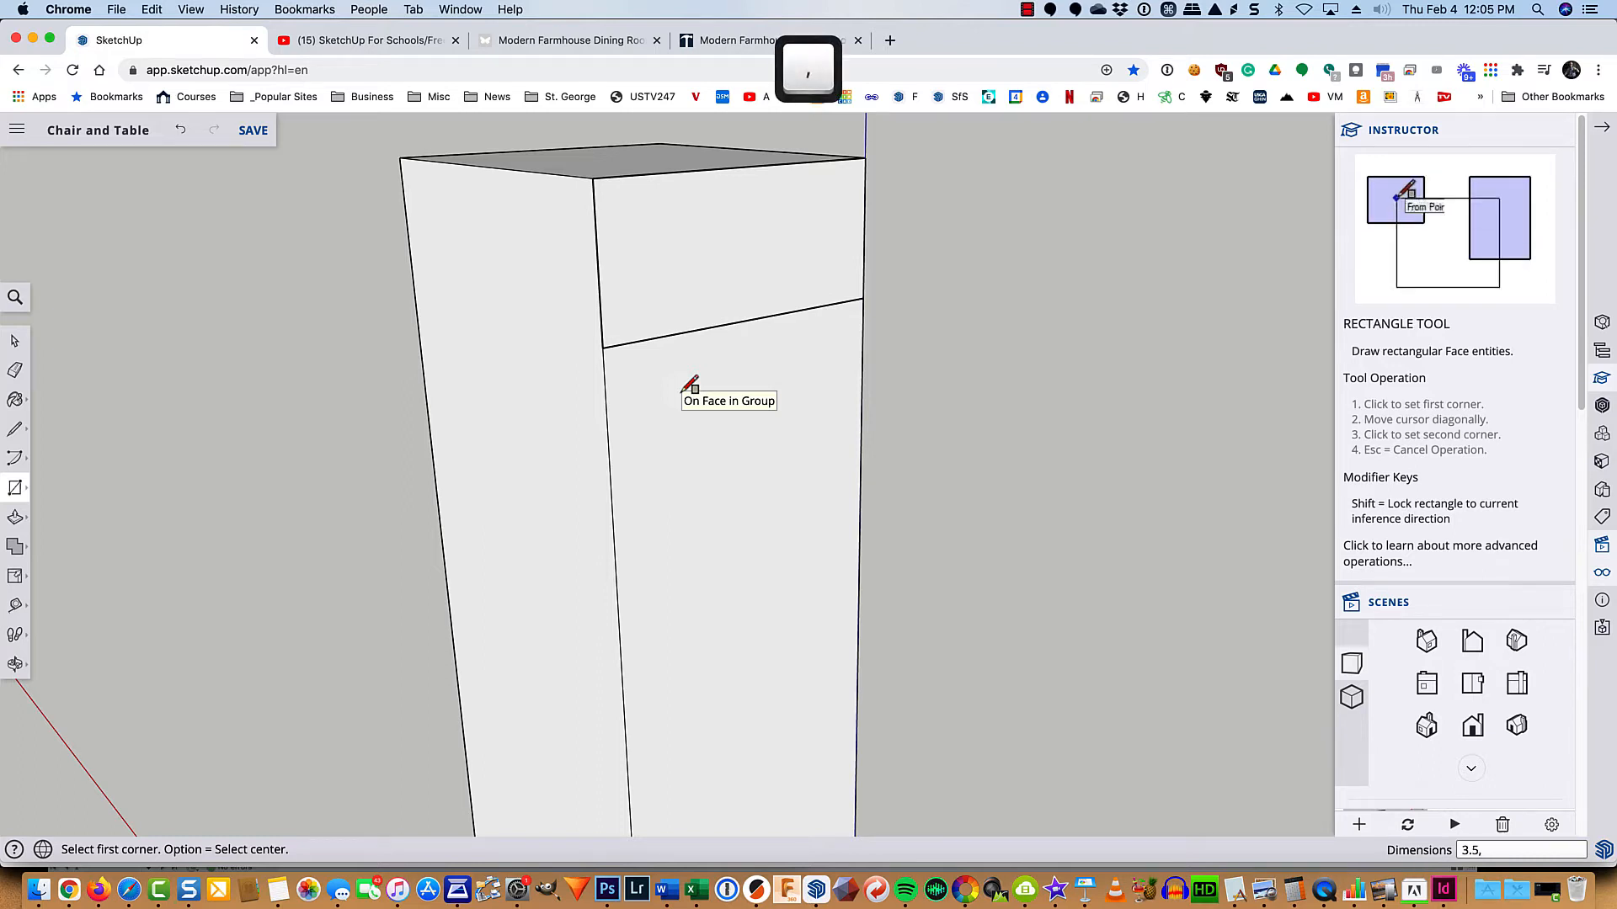
pyautogui.write('1.5')
pyautogui.press('Return')
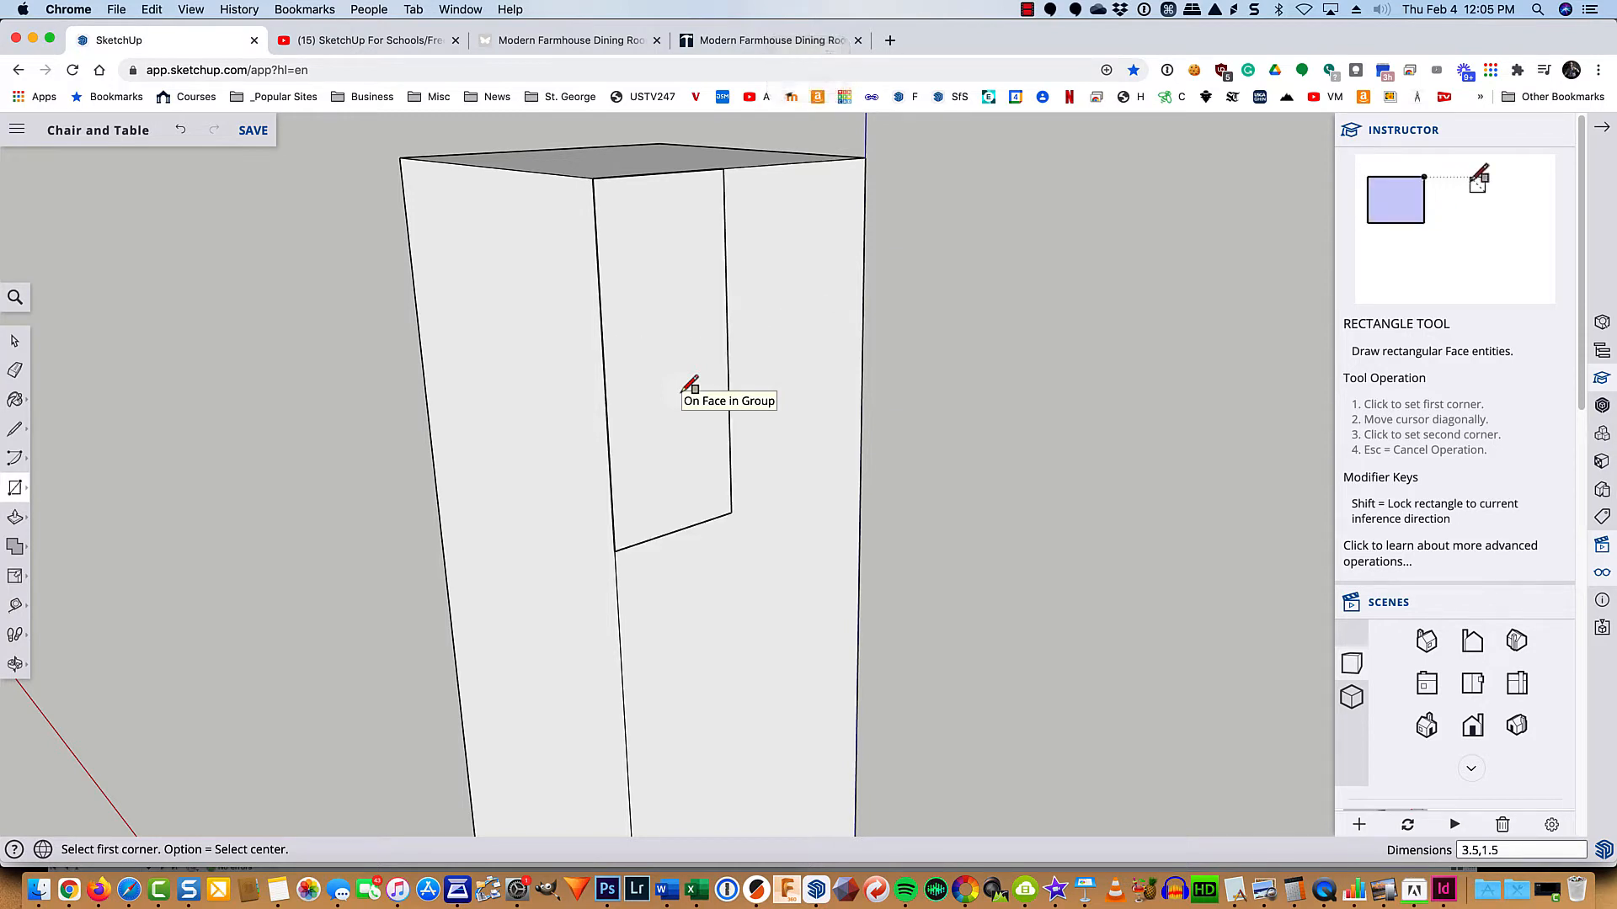
# Step: Push/Pull the rectangle 26.5 inches outward from the leg to form the first apron board
pyautogui.press('space')
pyautogui.click(665, 375)
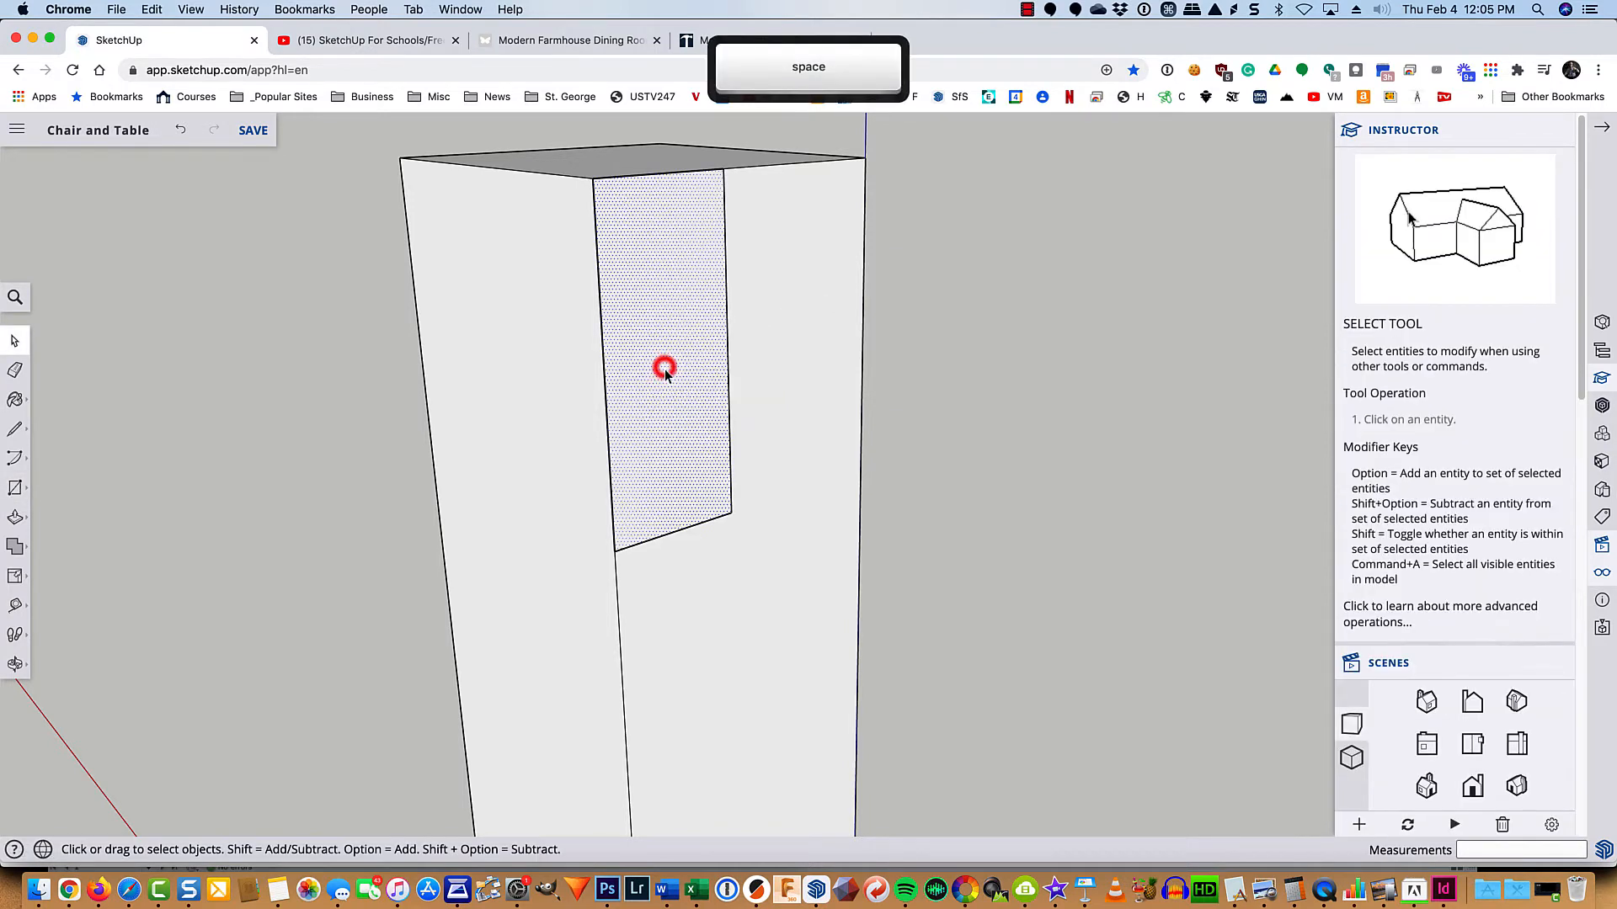
pyautogui.press('p')
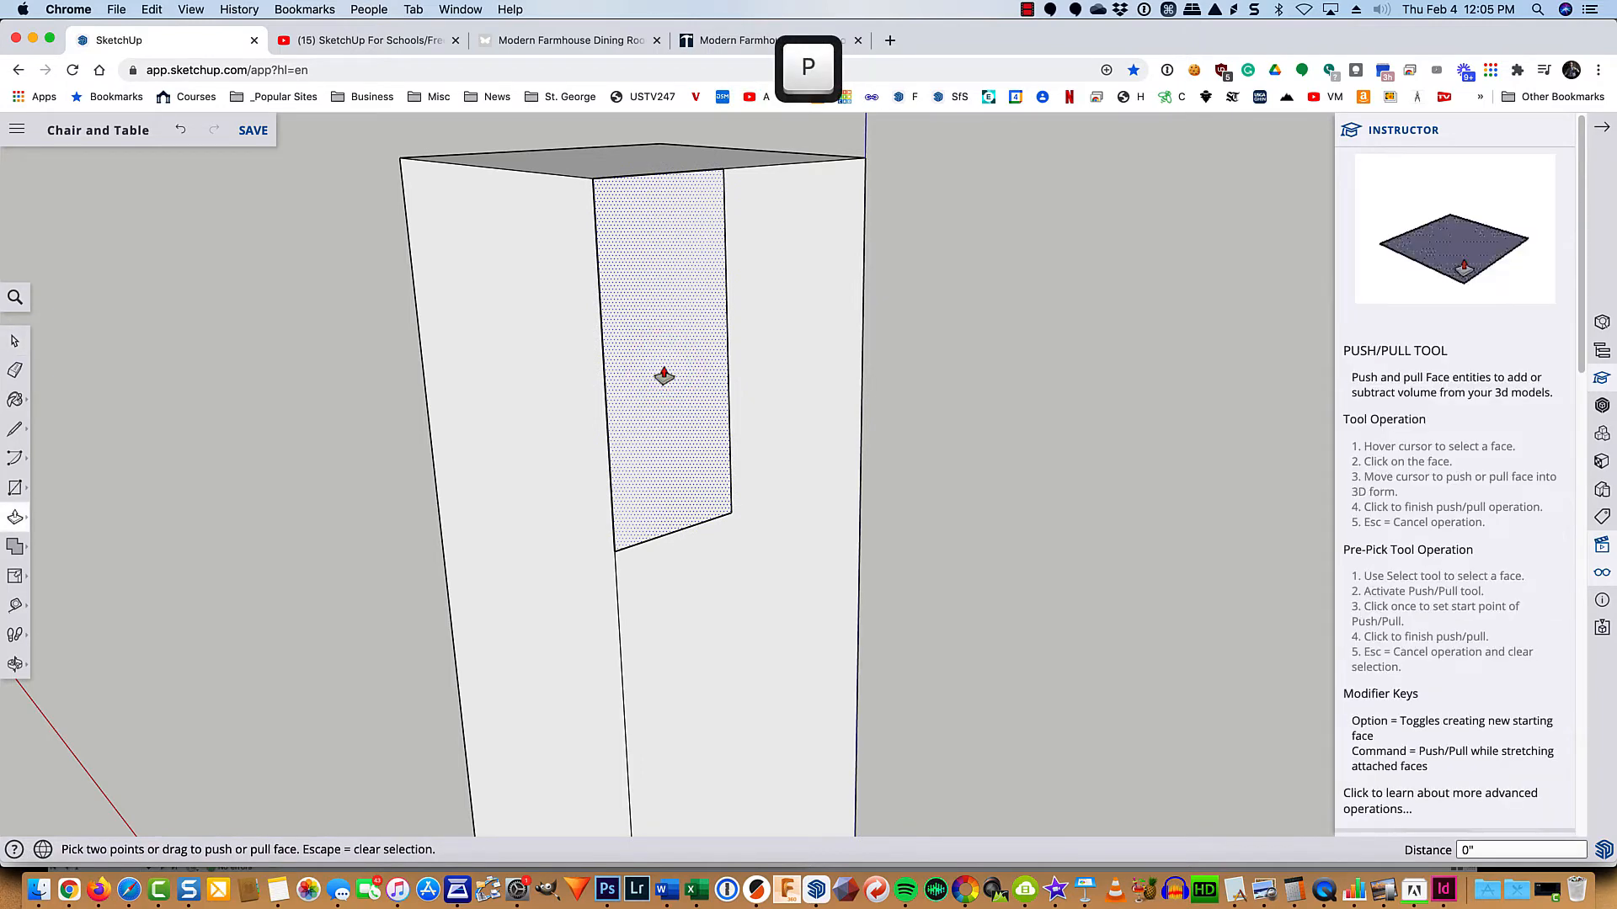
pyautogui.click(665, 369)
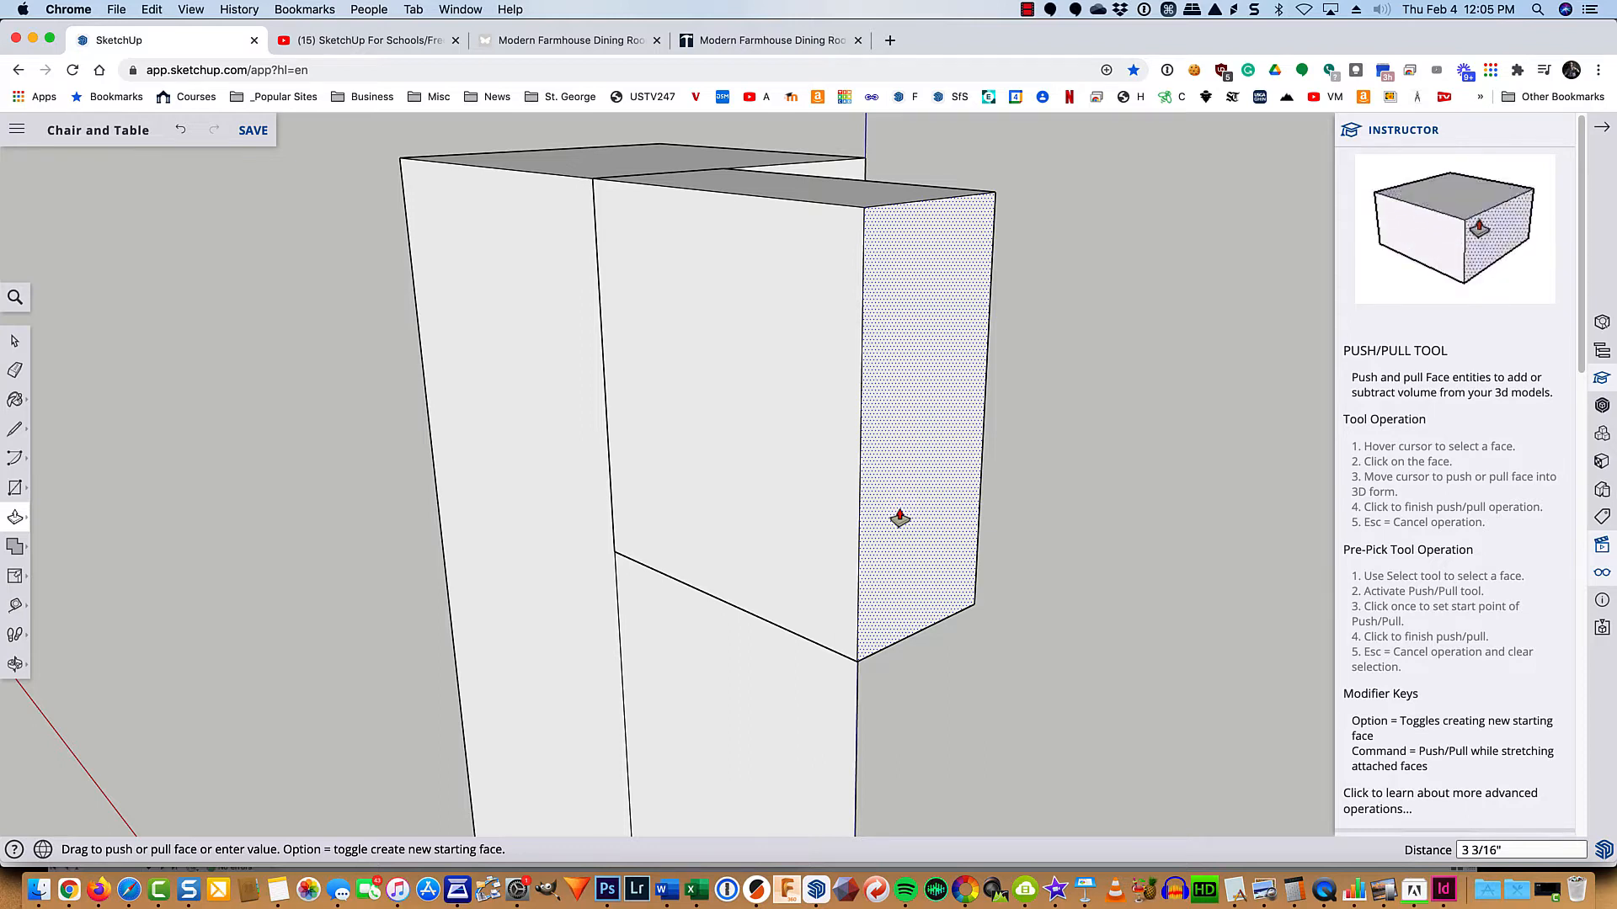
pyautogui.write('26.5')
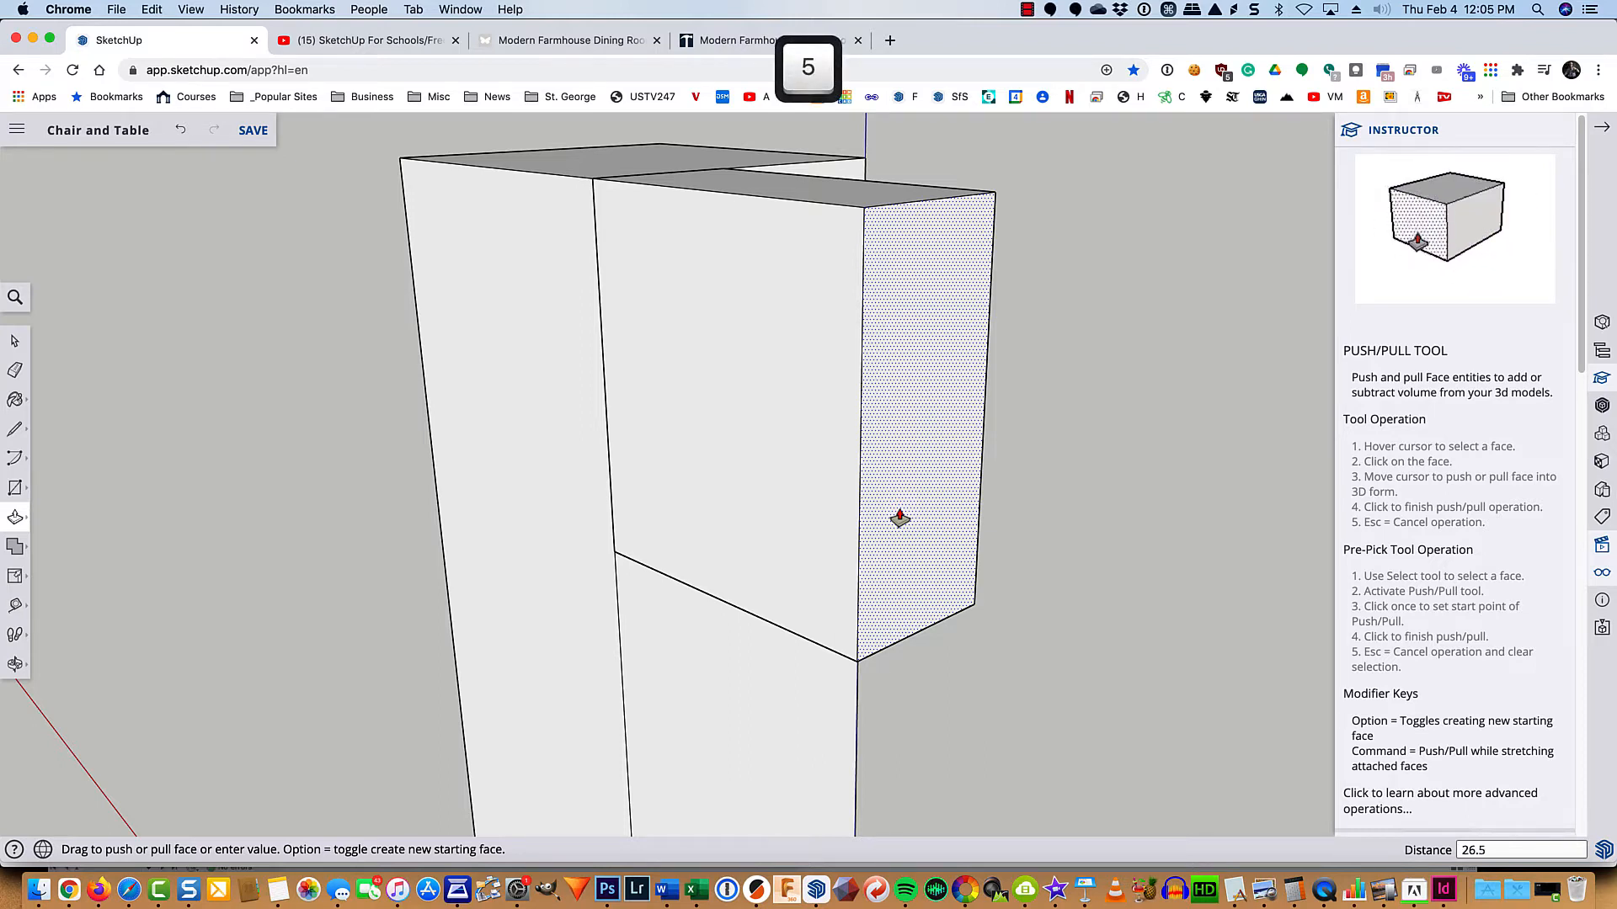
pyautogui.press('Return')
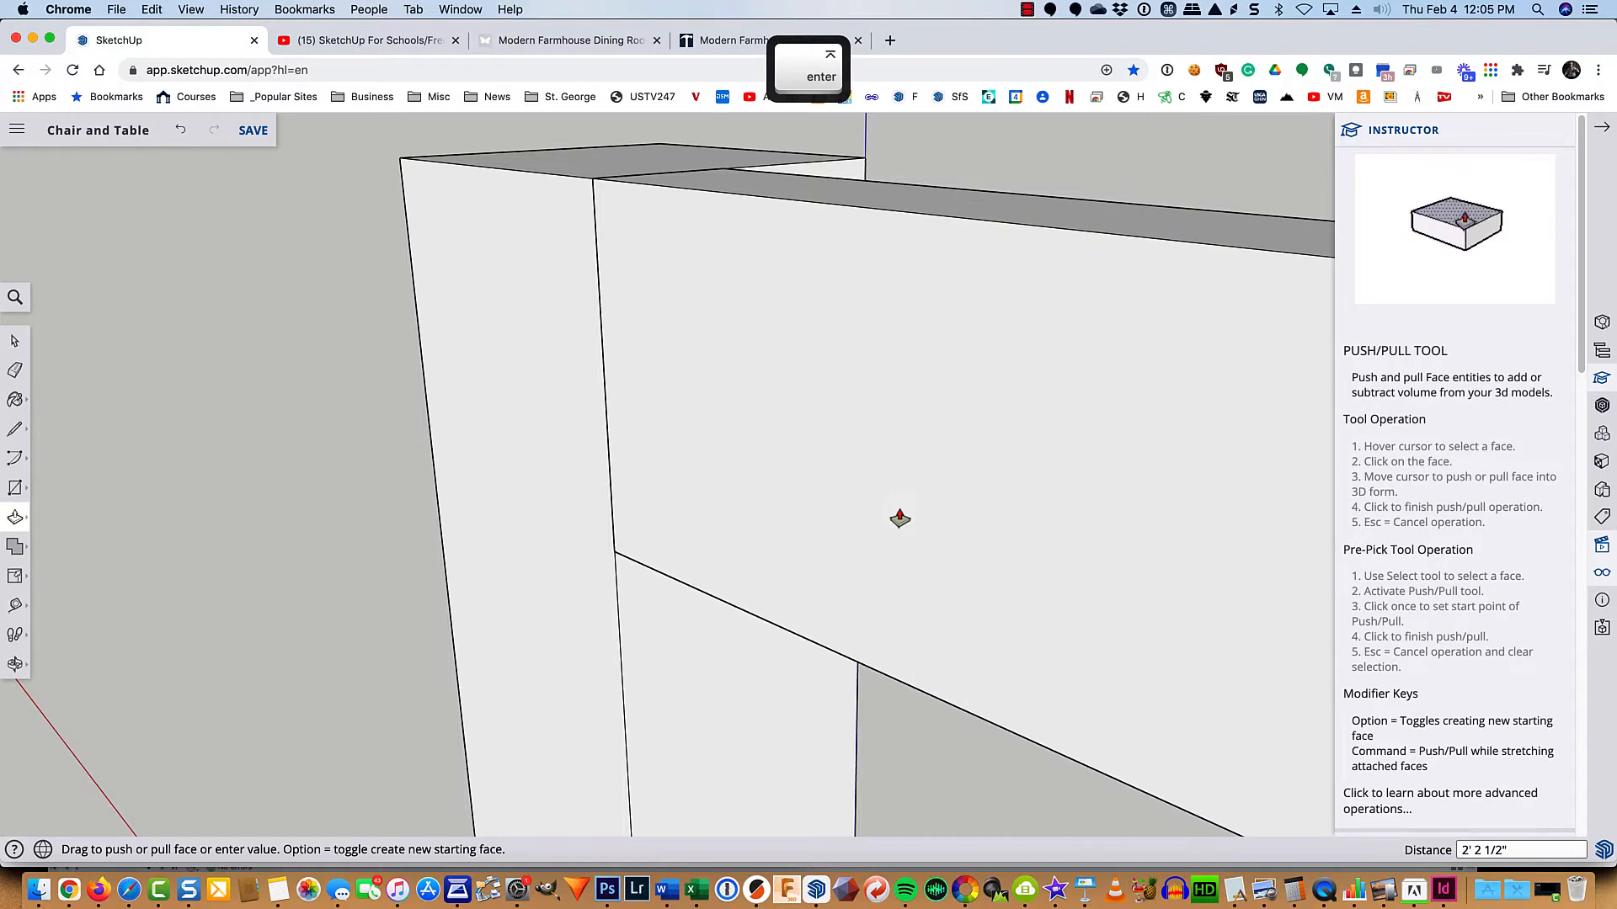
# Step: Select all connected geometry of the apron board and make it a group
pyautogui.hotkey('shift', 'z')
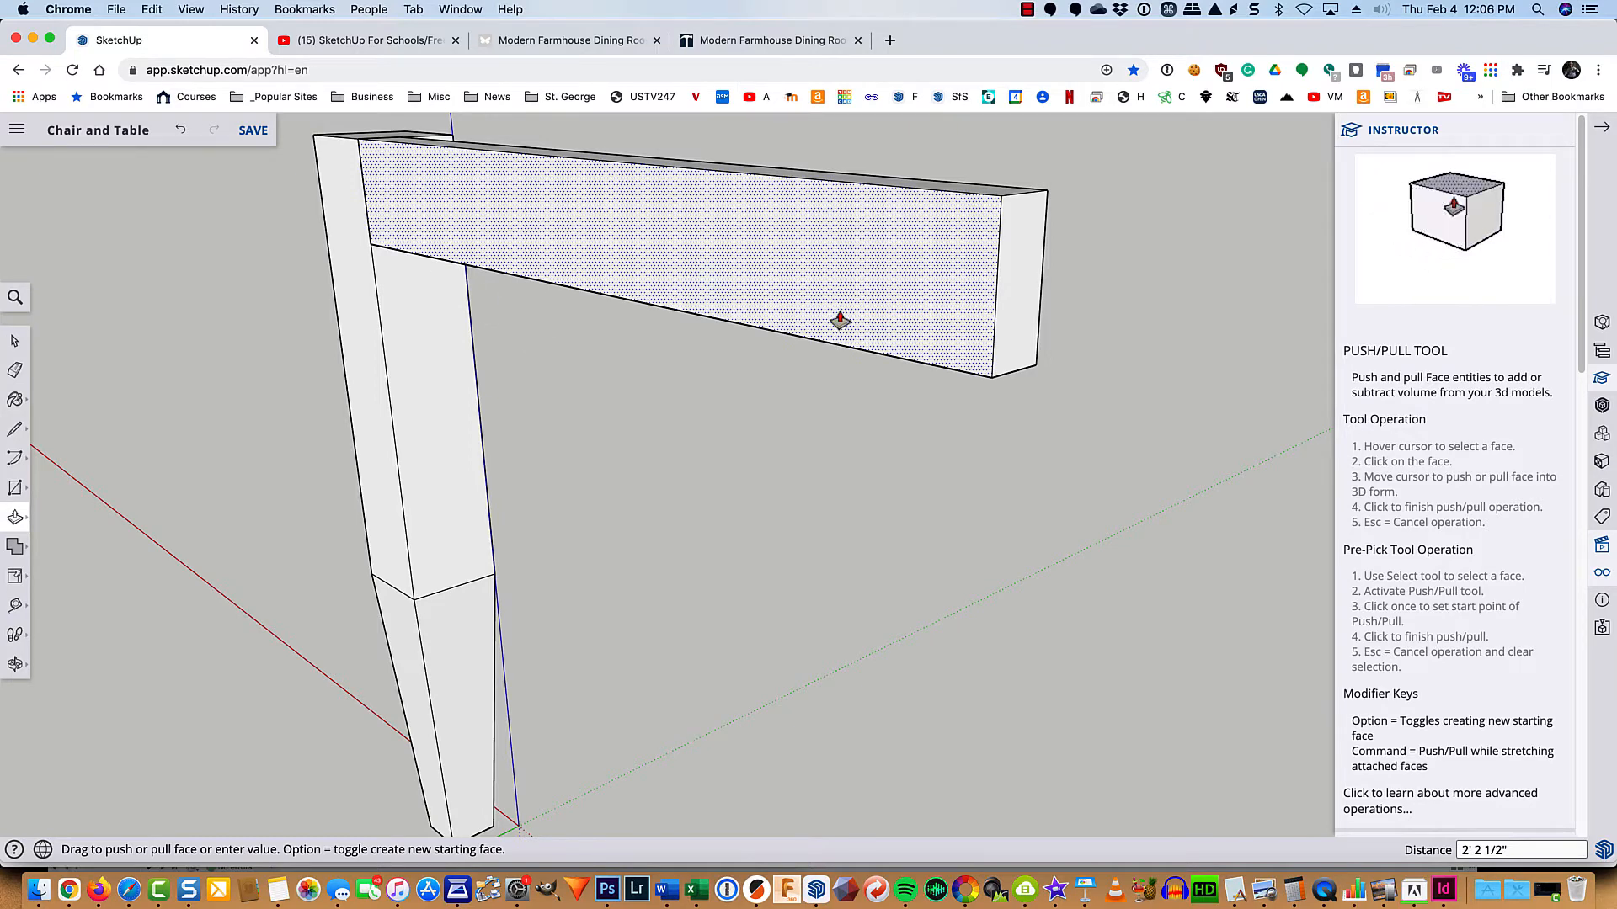
pyautogui.press('space')
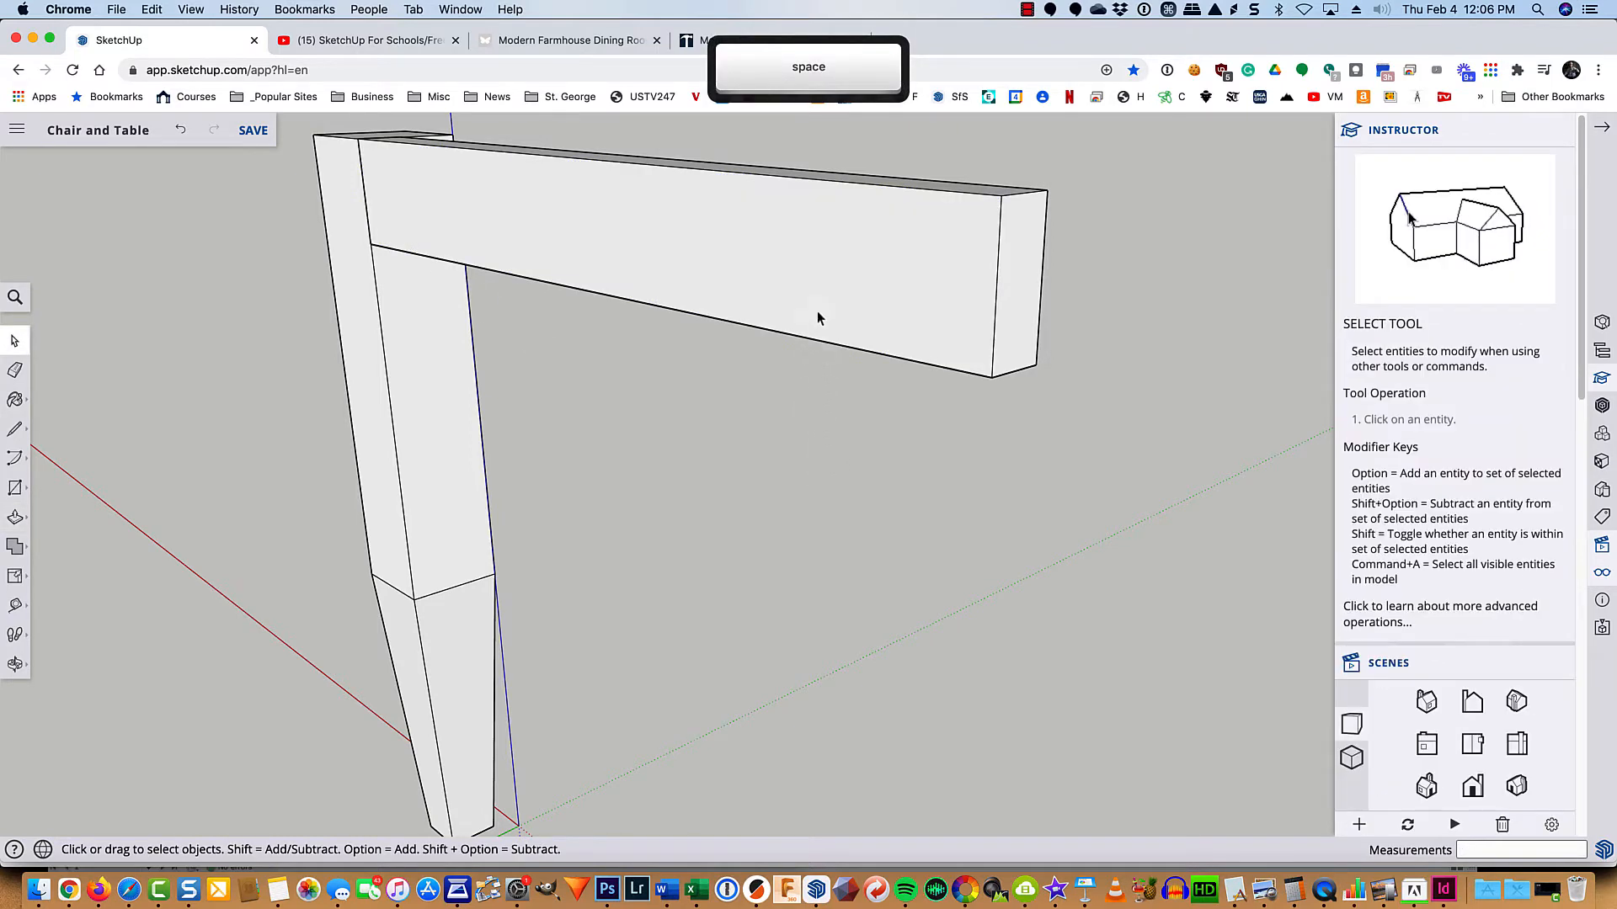
pyautogui.tripleClick(817, 317)
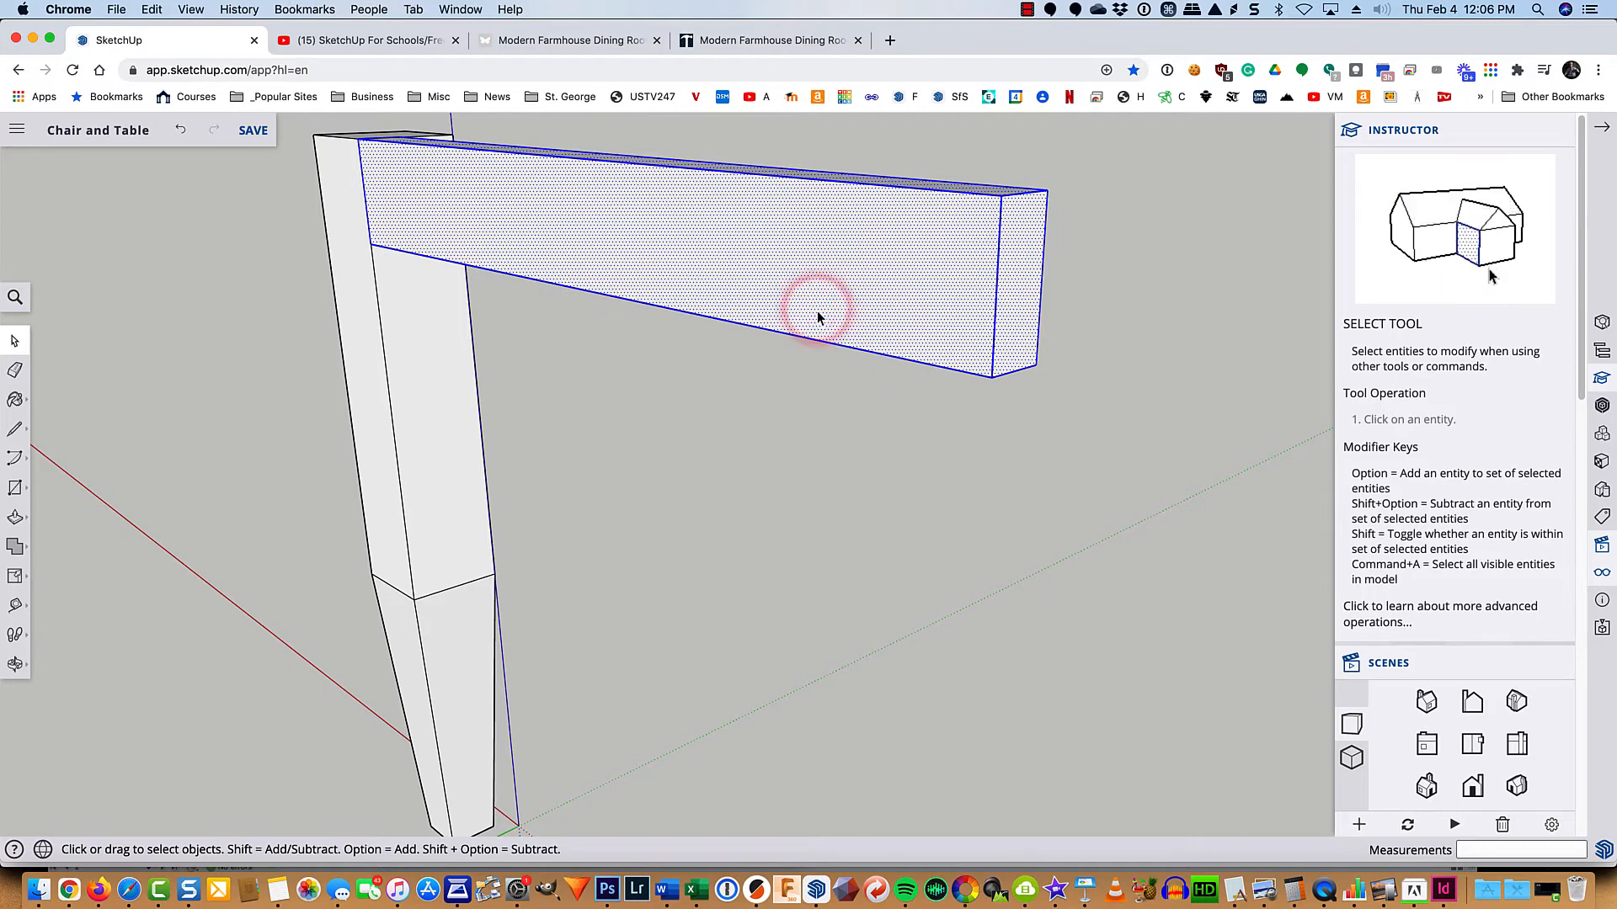
pyautogui.rightClick(818, 313)
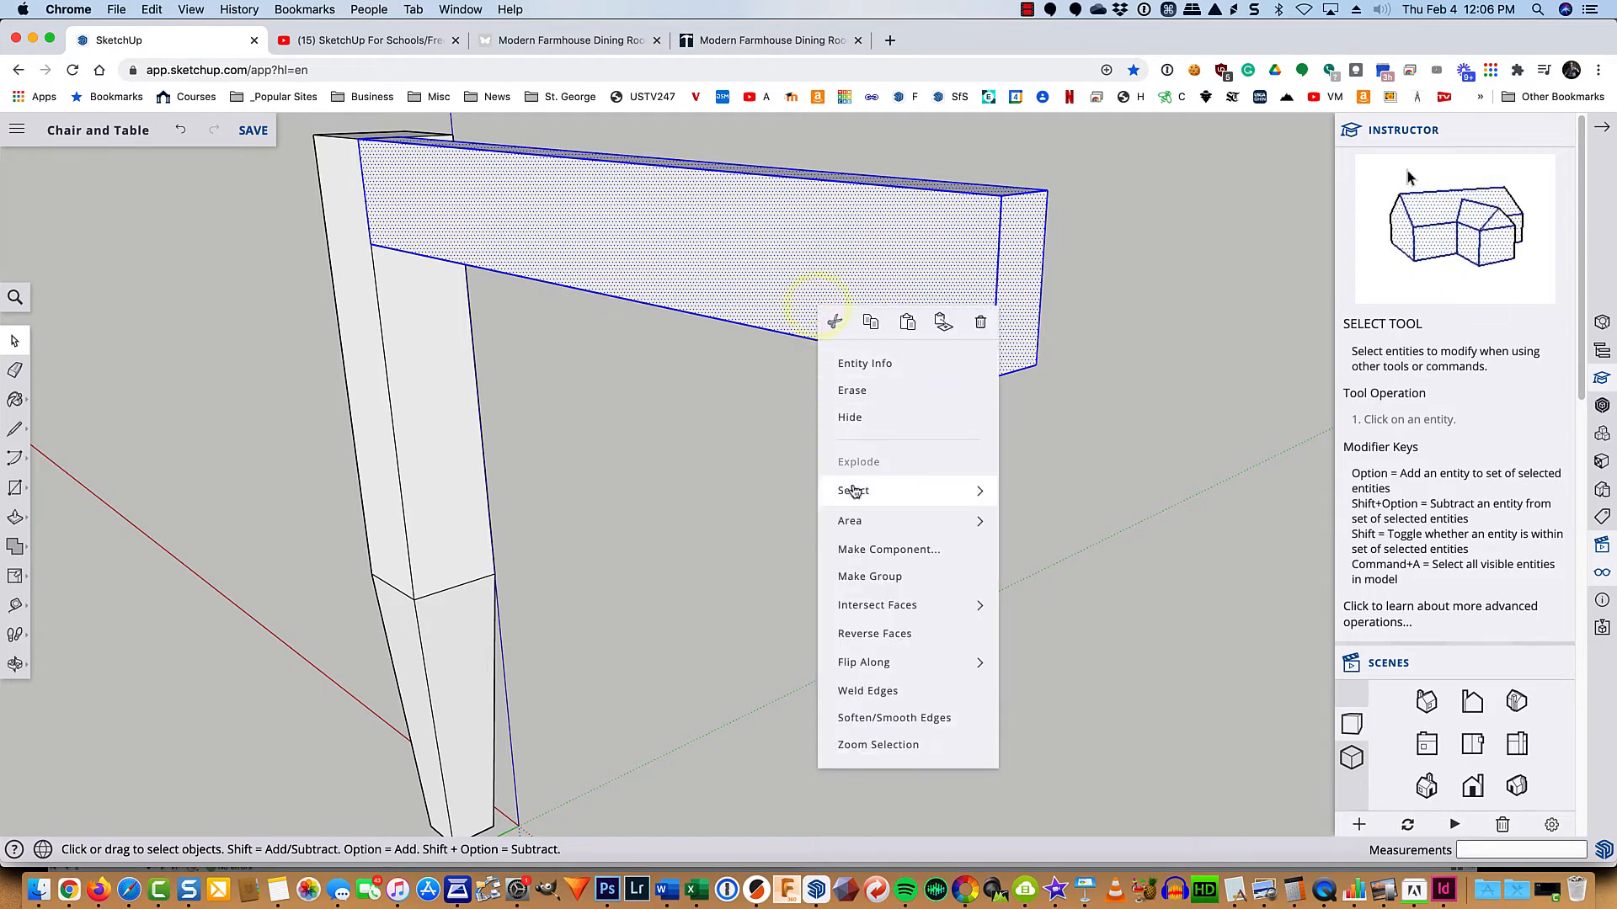
pyautogui.click(870, 581)
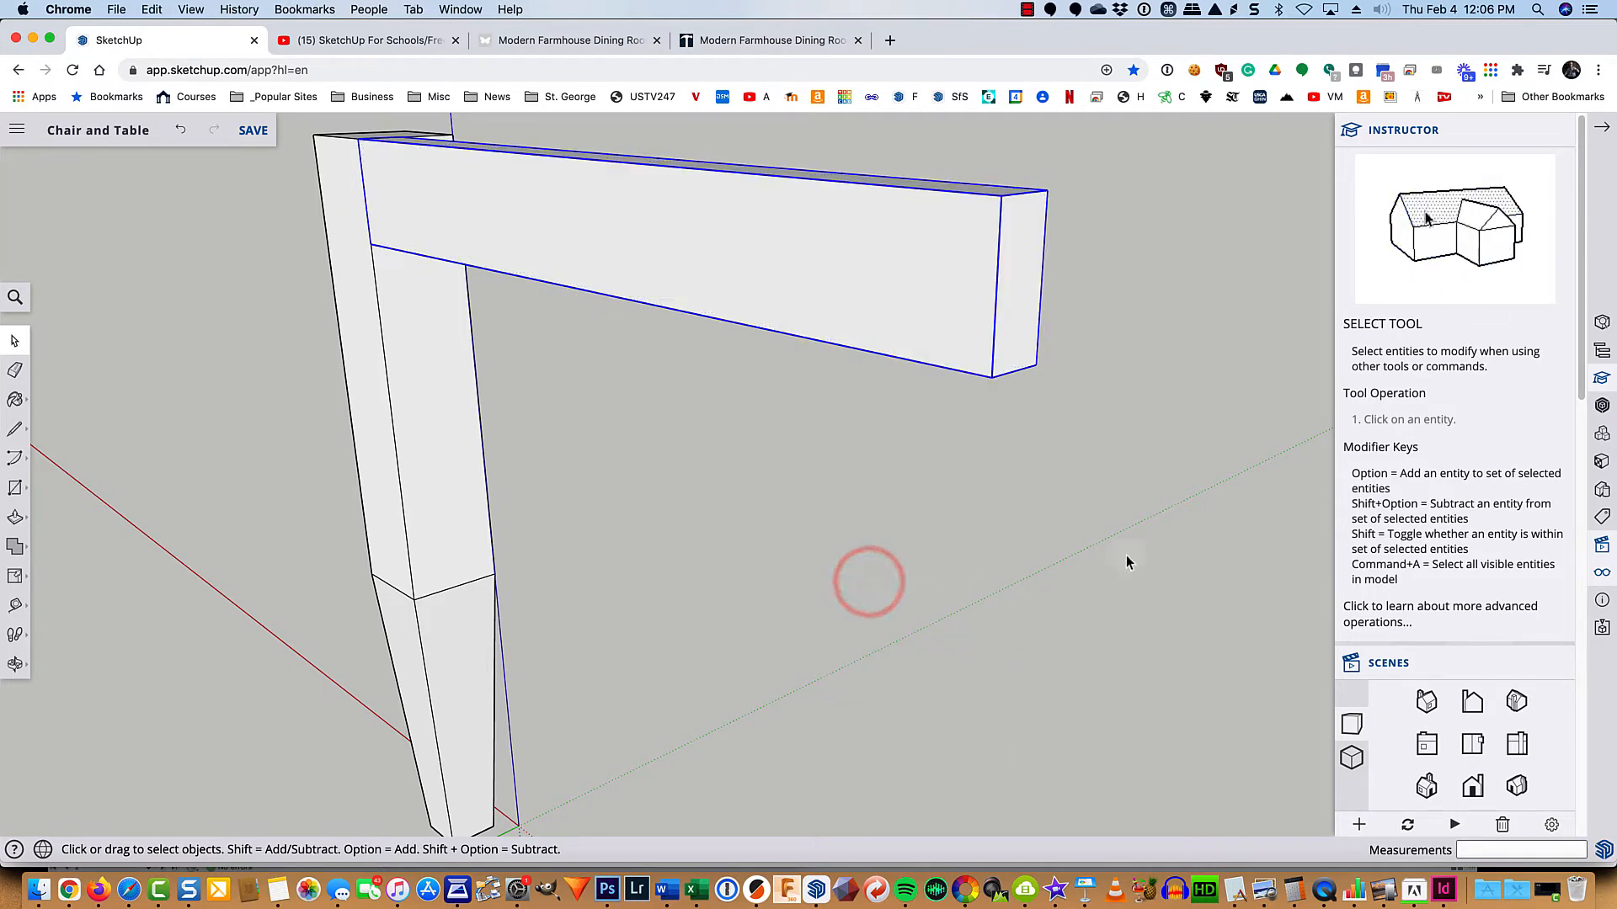
# Step: Draw a 3.5,1.5 inch rectangle on the leg's negative-green face, starting at its top corner away from the blue axis
pyautogui.press('o')
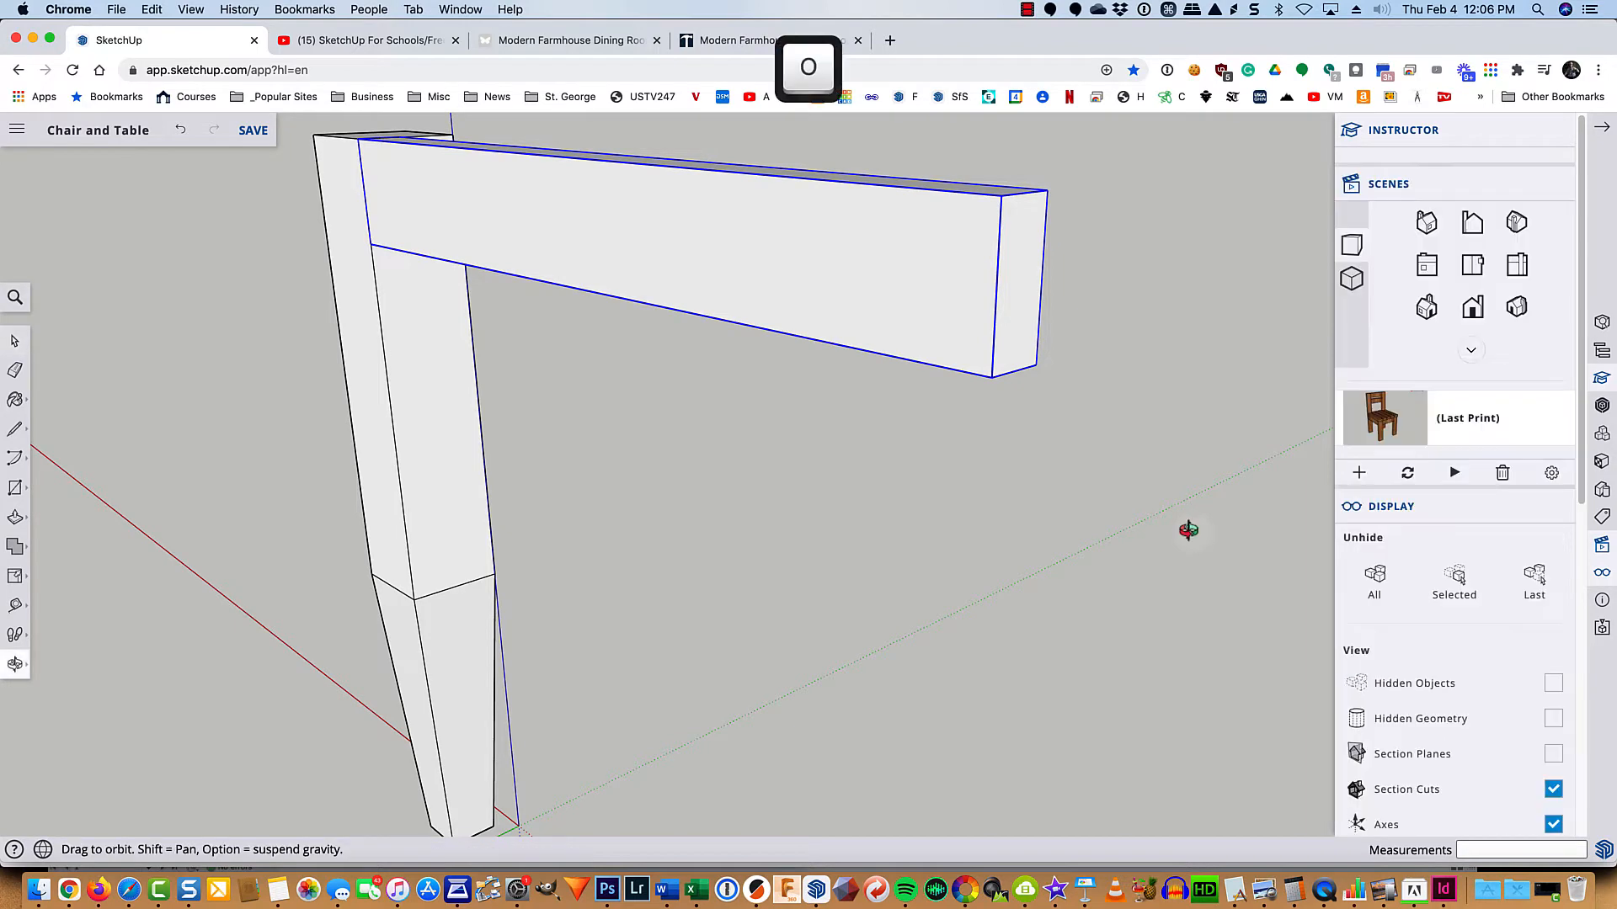
pyautogui.moveTo(1193, 534); pyautogui.dragTo(510, 571)
pyautogui.hotkey('shift', 'z')
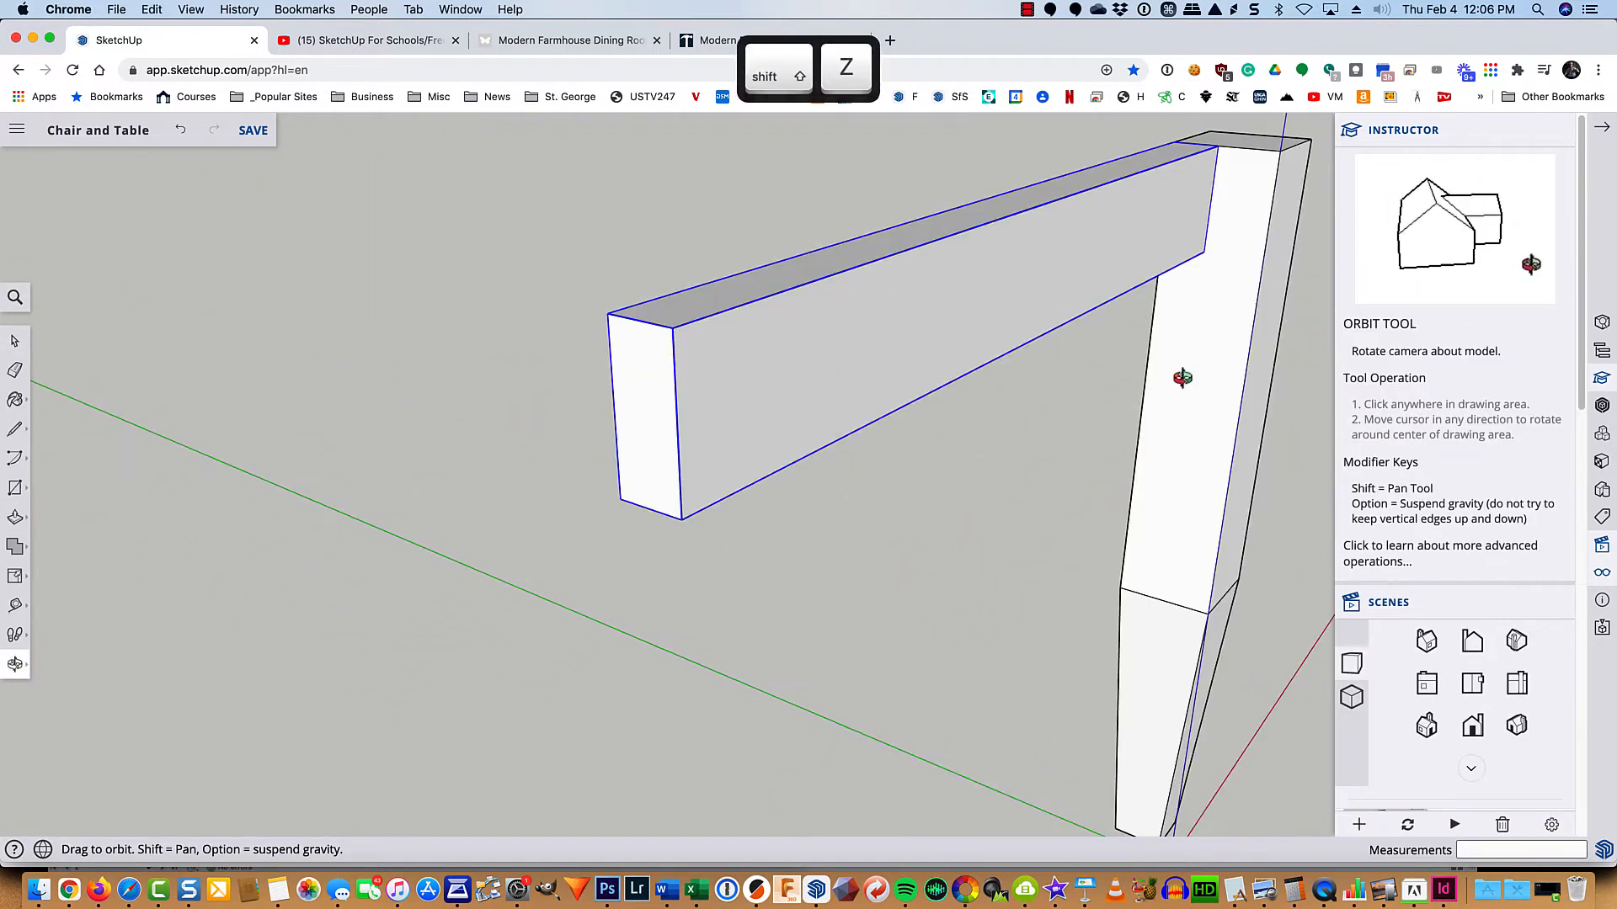
pyautogui.keyDown('shift'); pyautogui.moveTo(1270, 447); pyautogui.dragTo(711, 446); pyautogui.keyUp('shift')
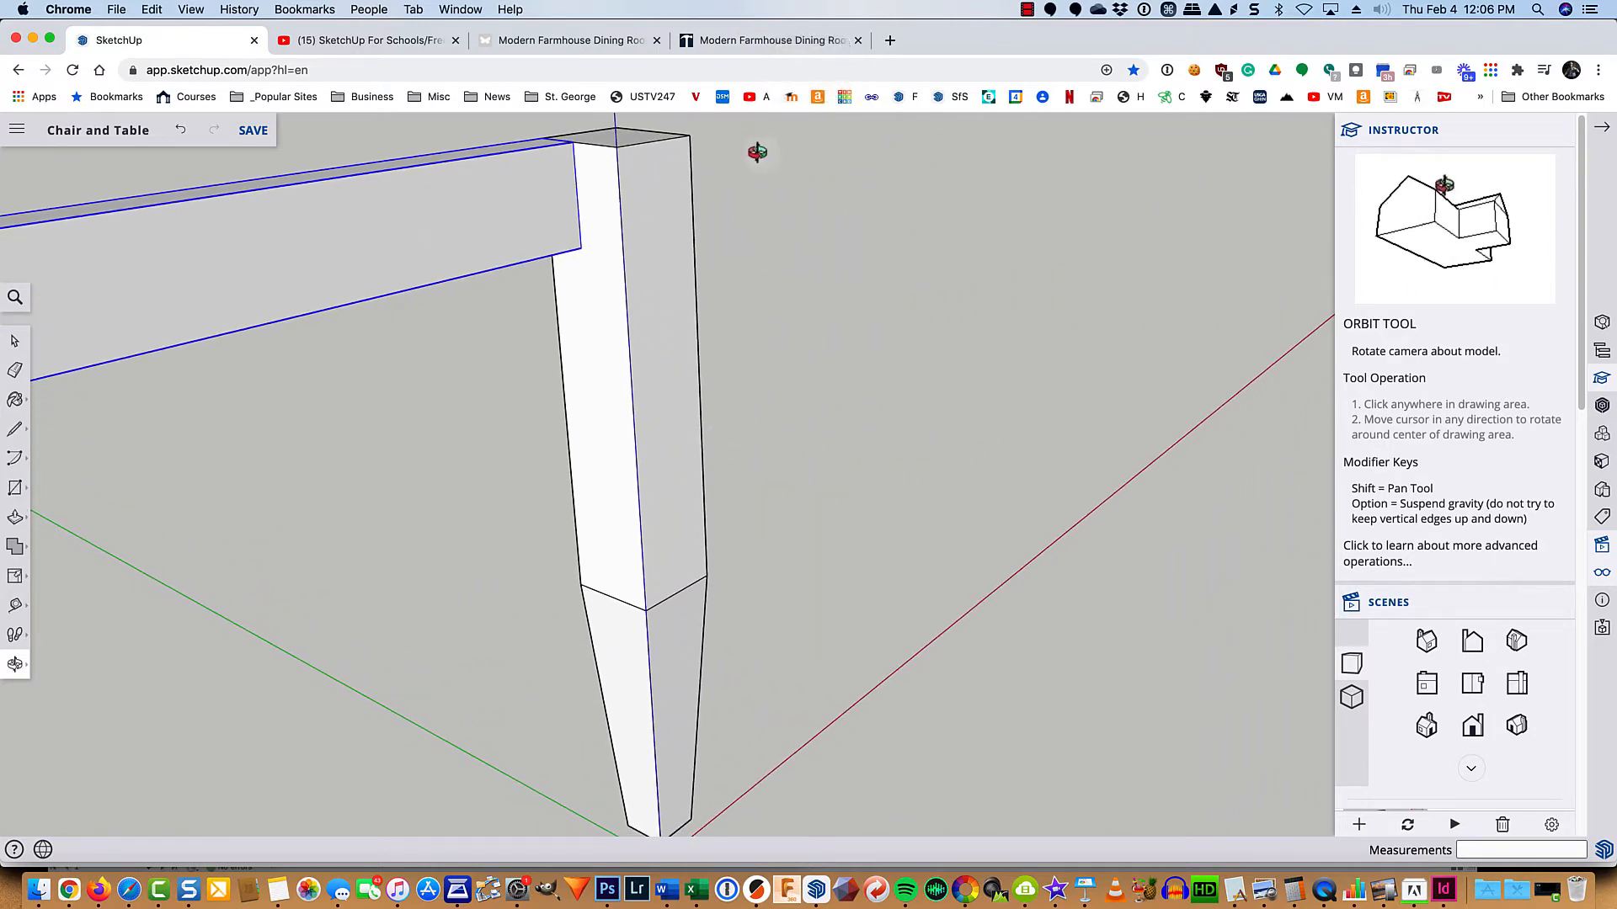
pyautogui.scroll(3, 757, 152)
pyautogui.press('r')
pyautogui.click(585, 132)
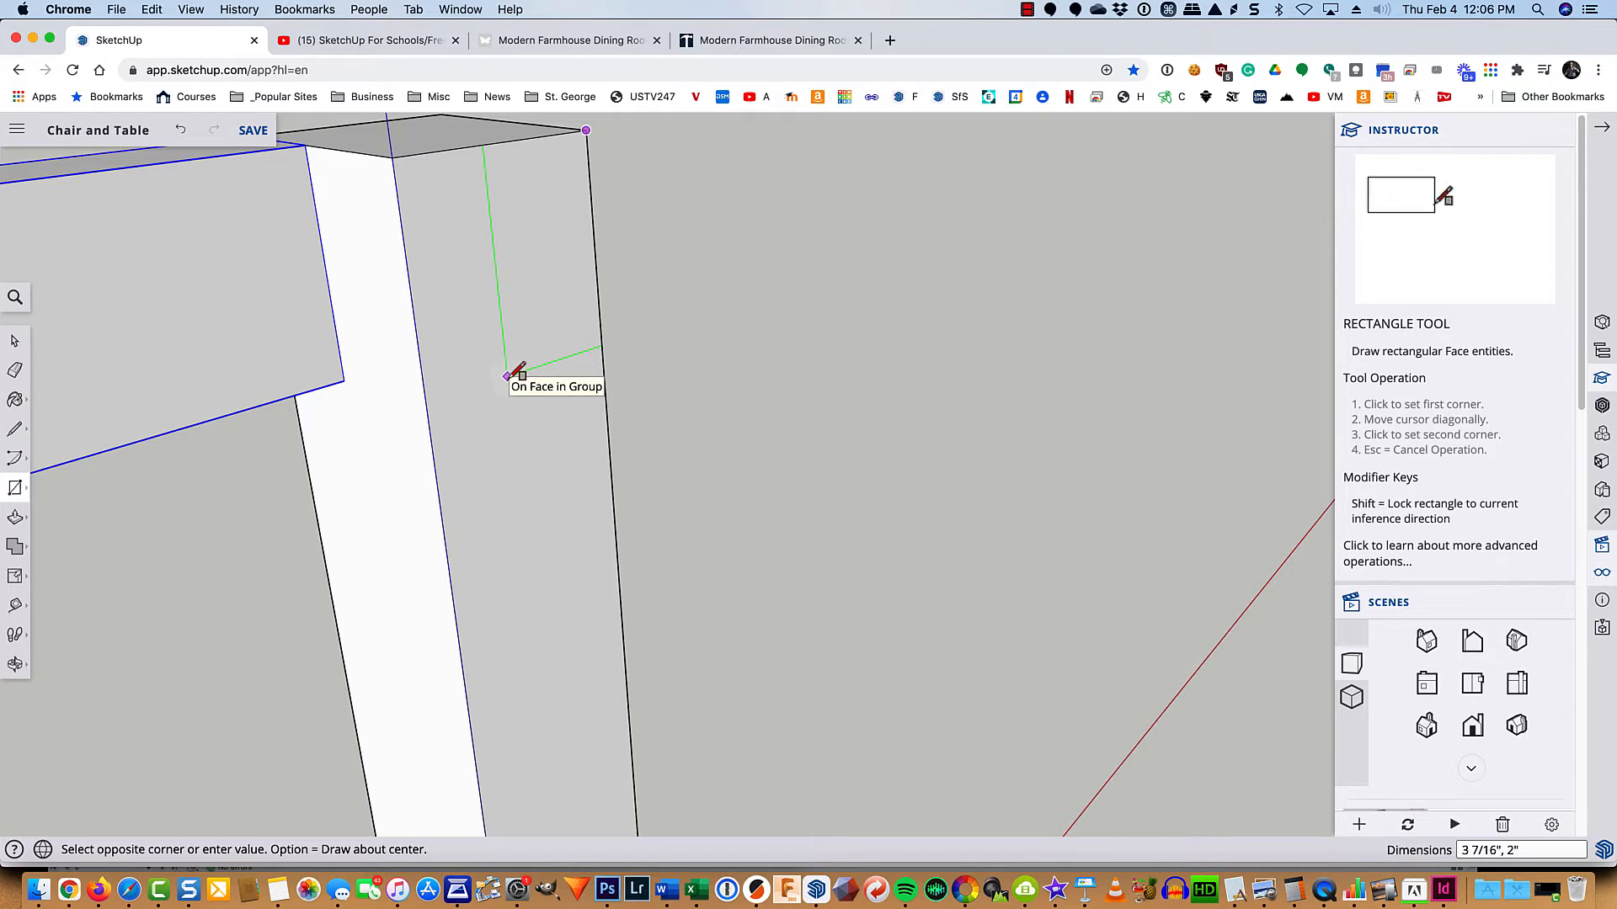
pyautogui.write('3')
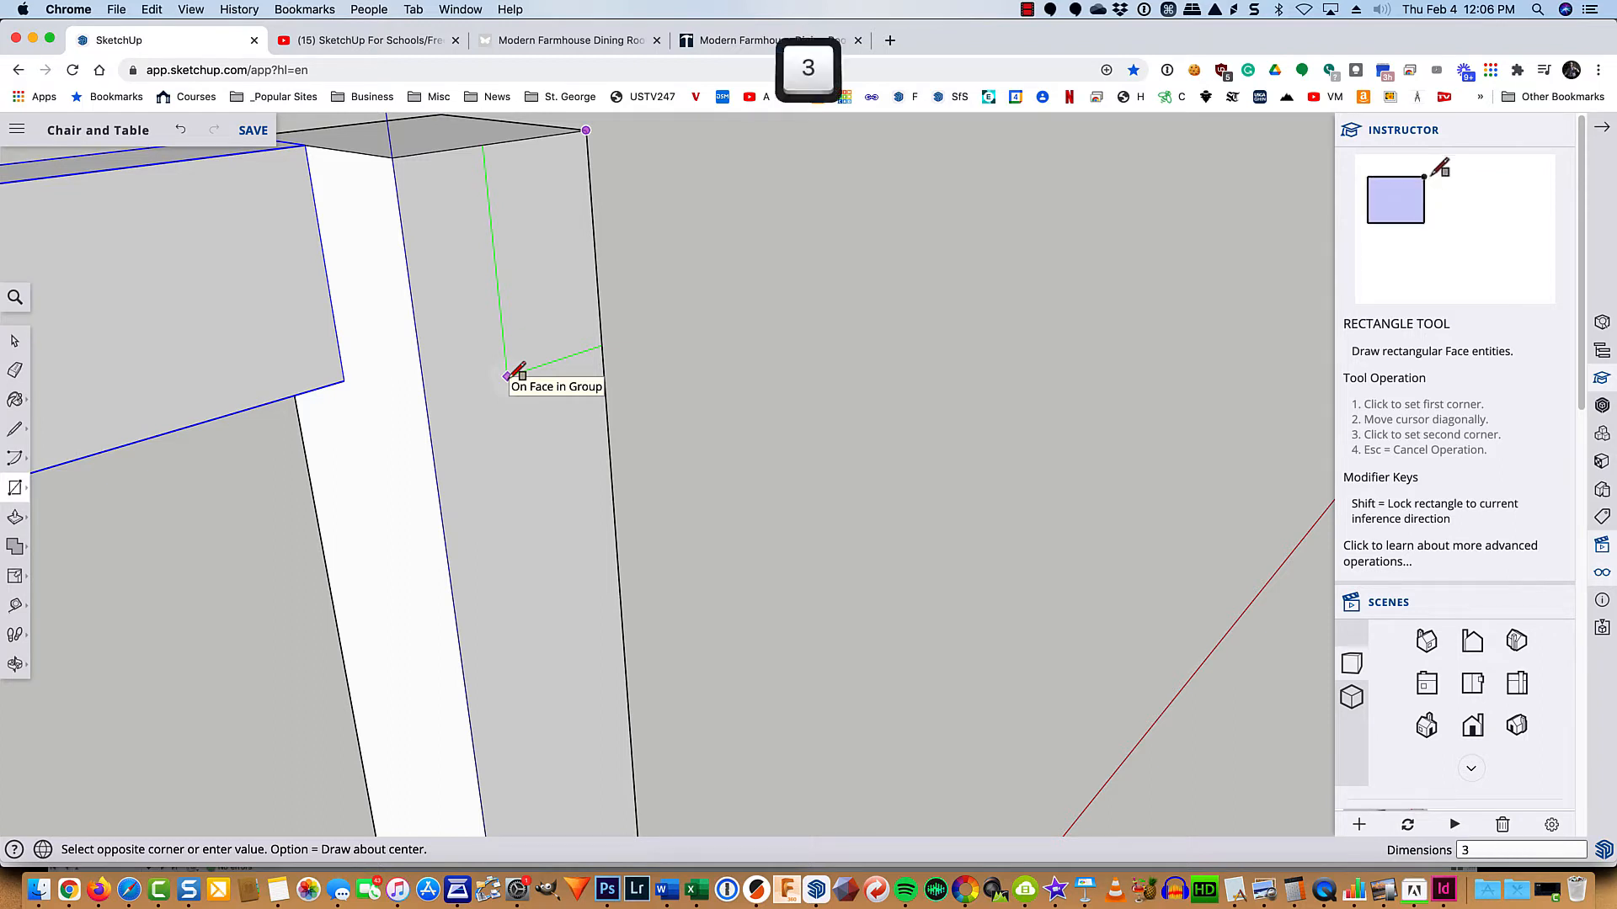
pyautogui.write('.5,1.5')
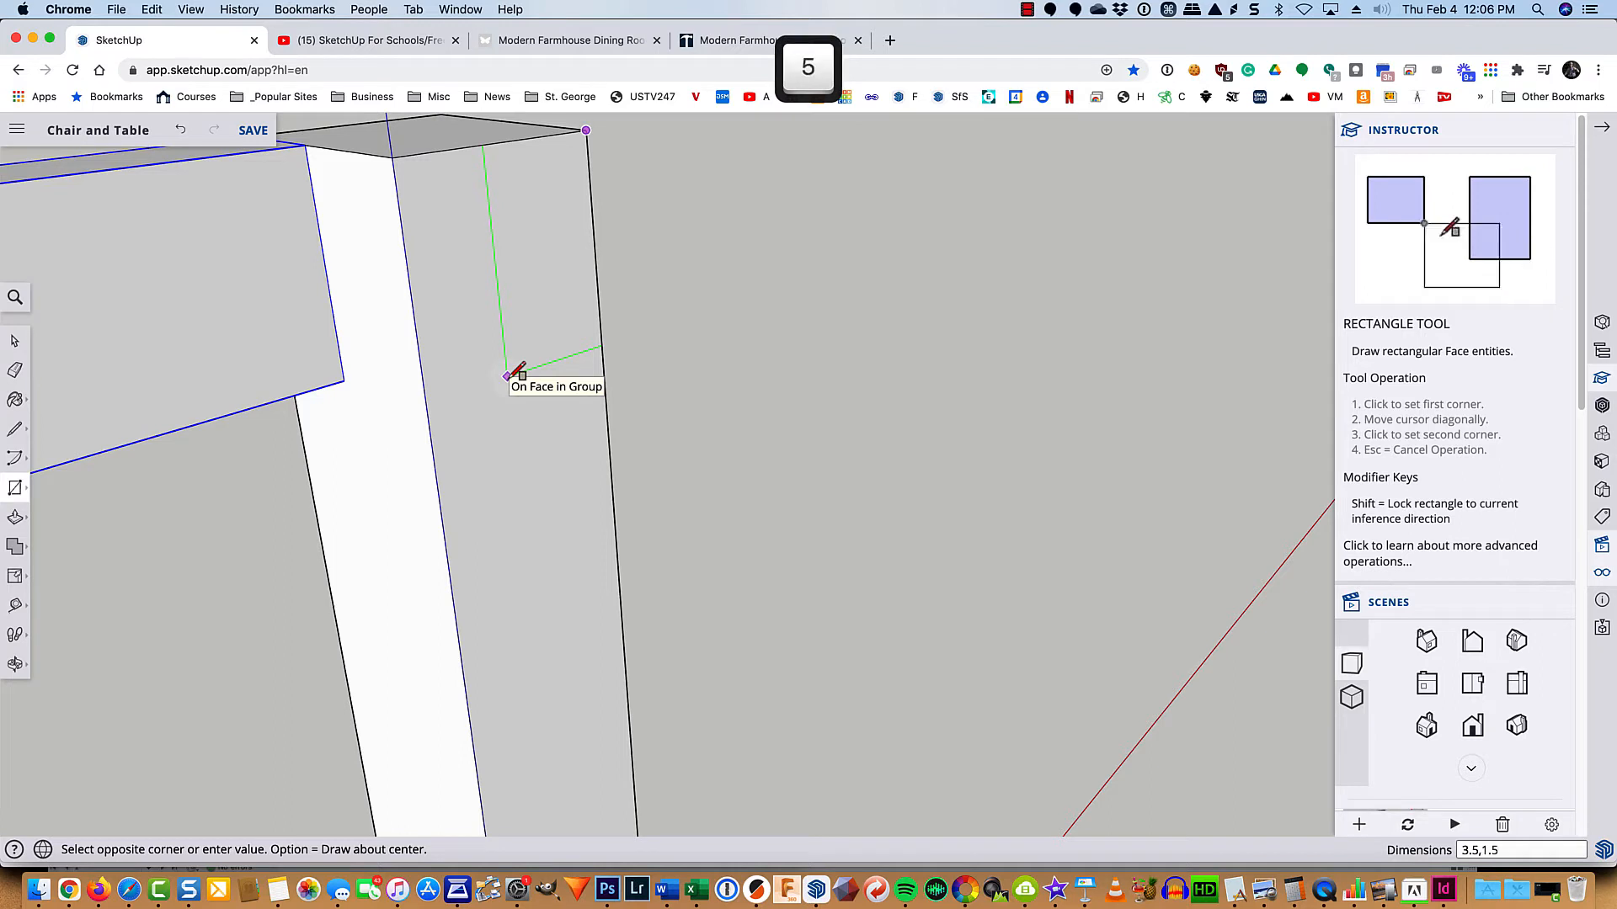
pyautogui.press('Return')
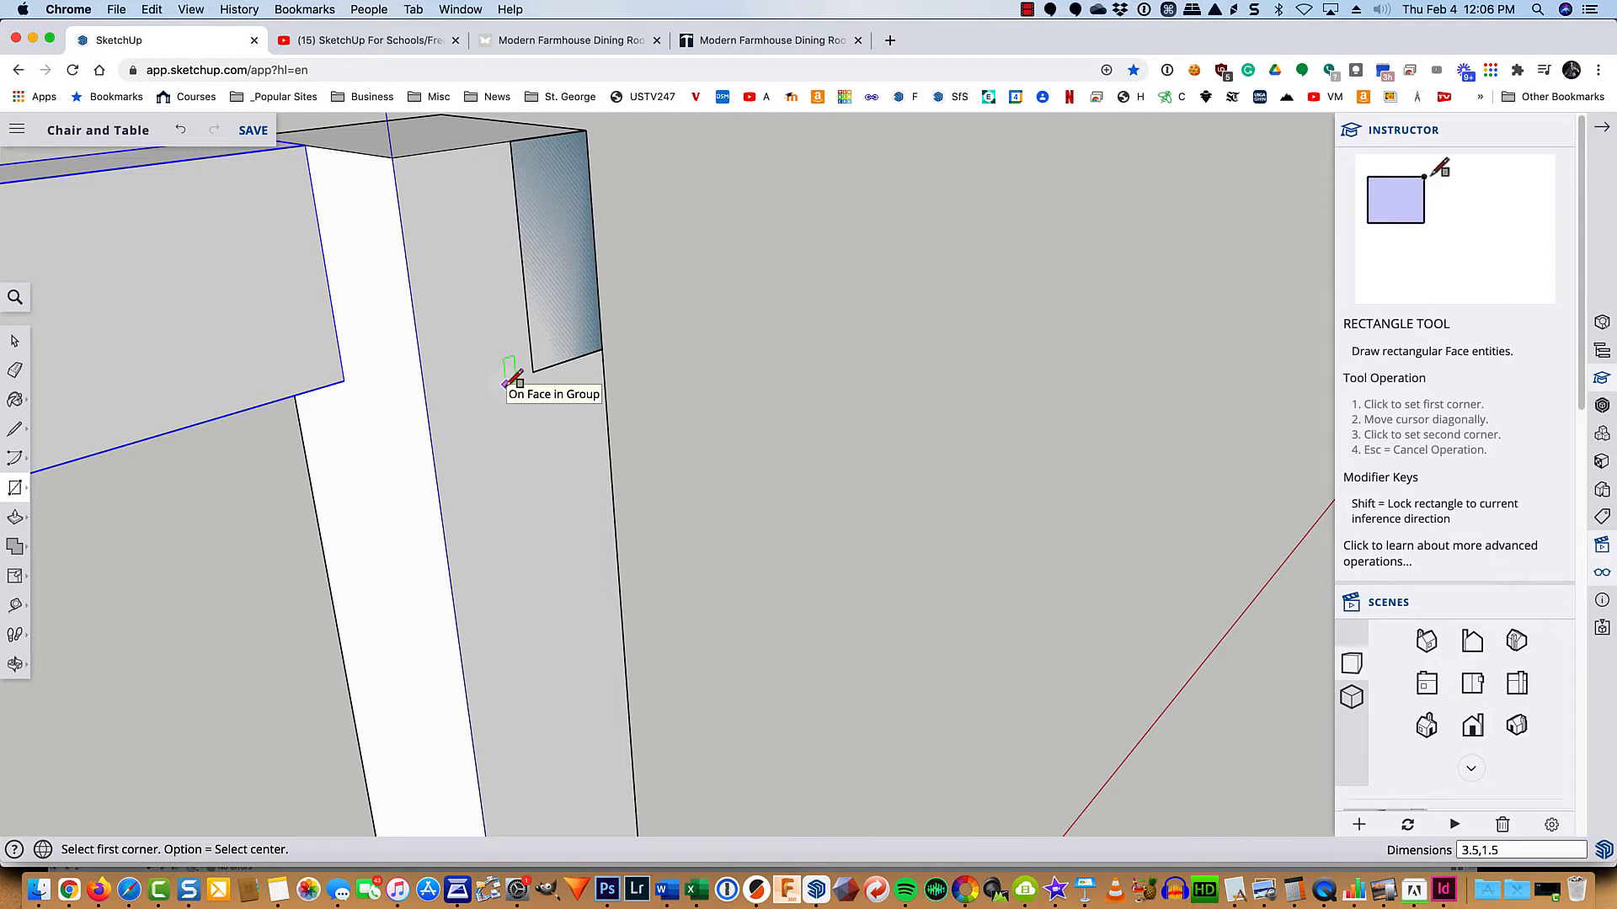
# Step: Push/Pull the new rectangle 14.5 inches outward from the leg to form the second apron board
pyautogui.press('p')
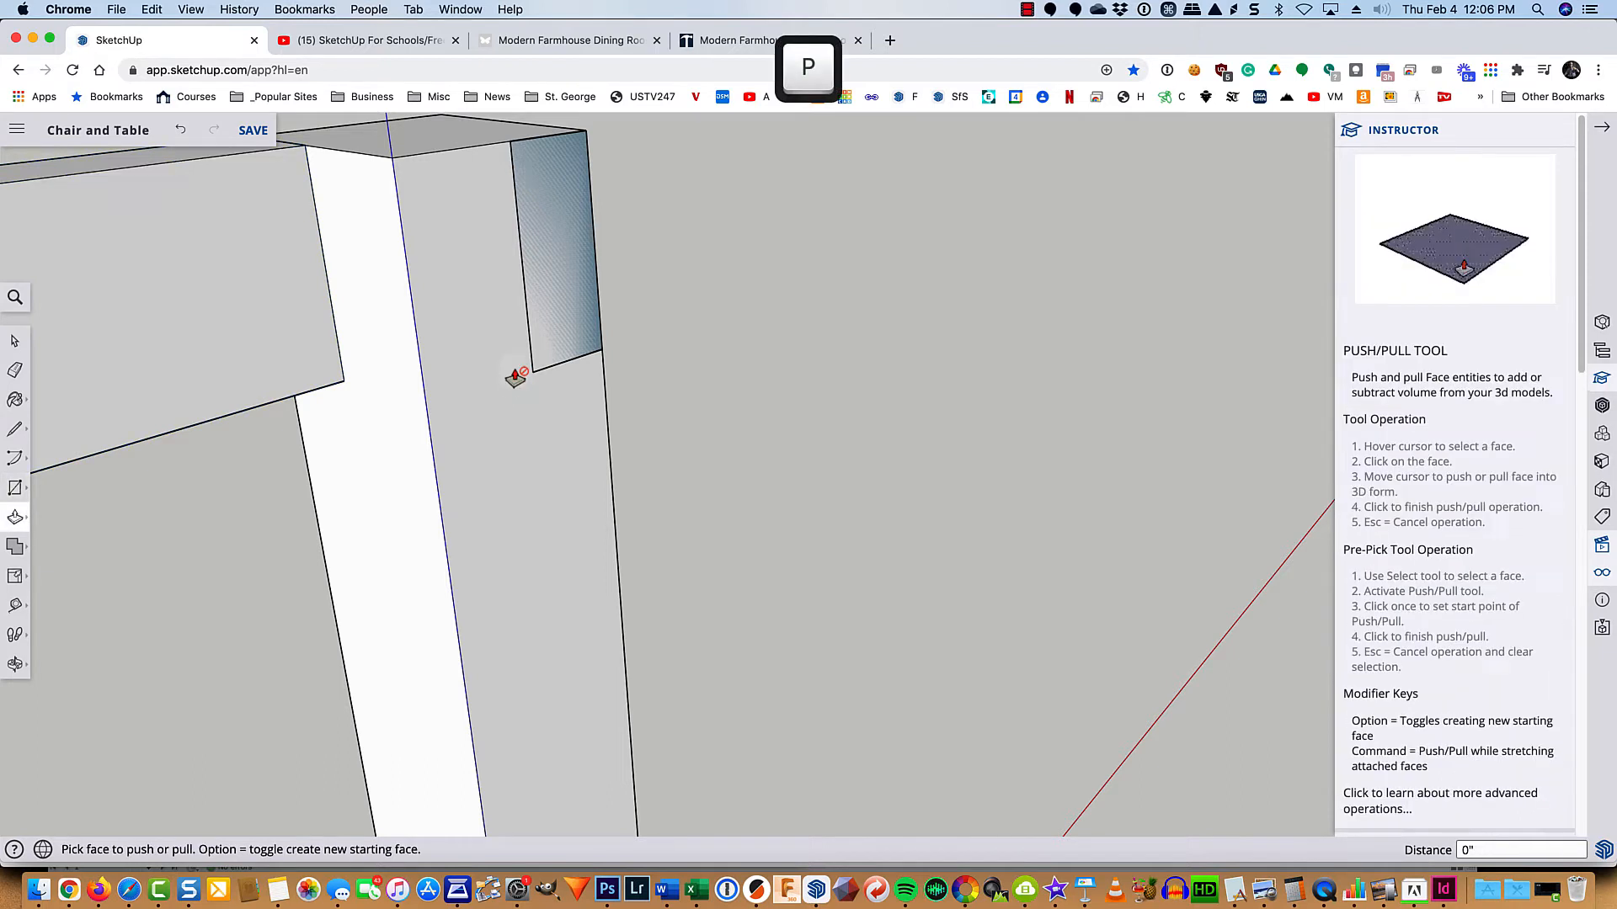
pyautogui.click(567, 295)
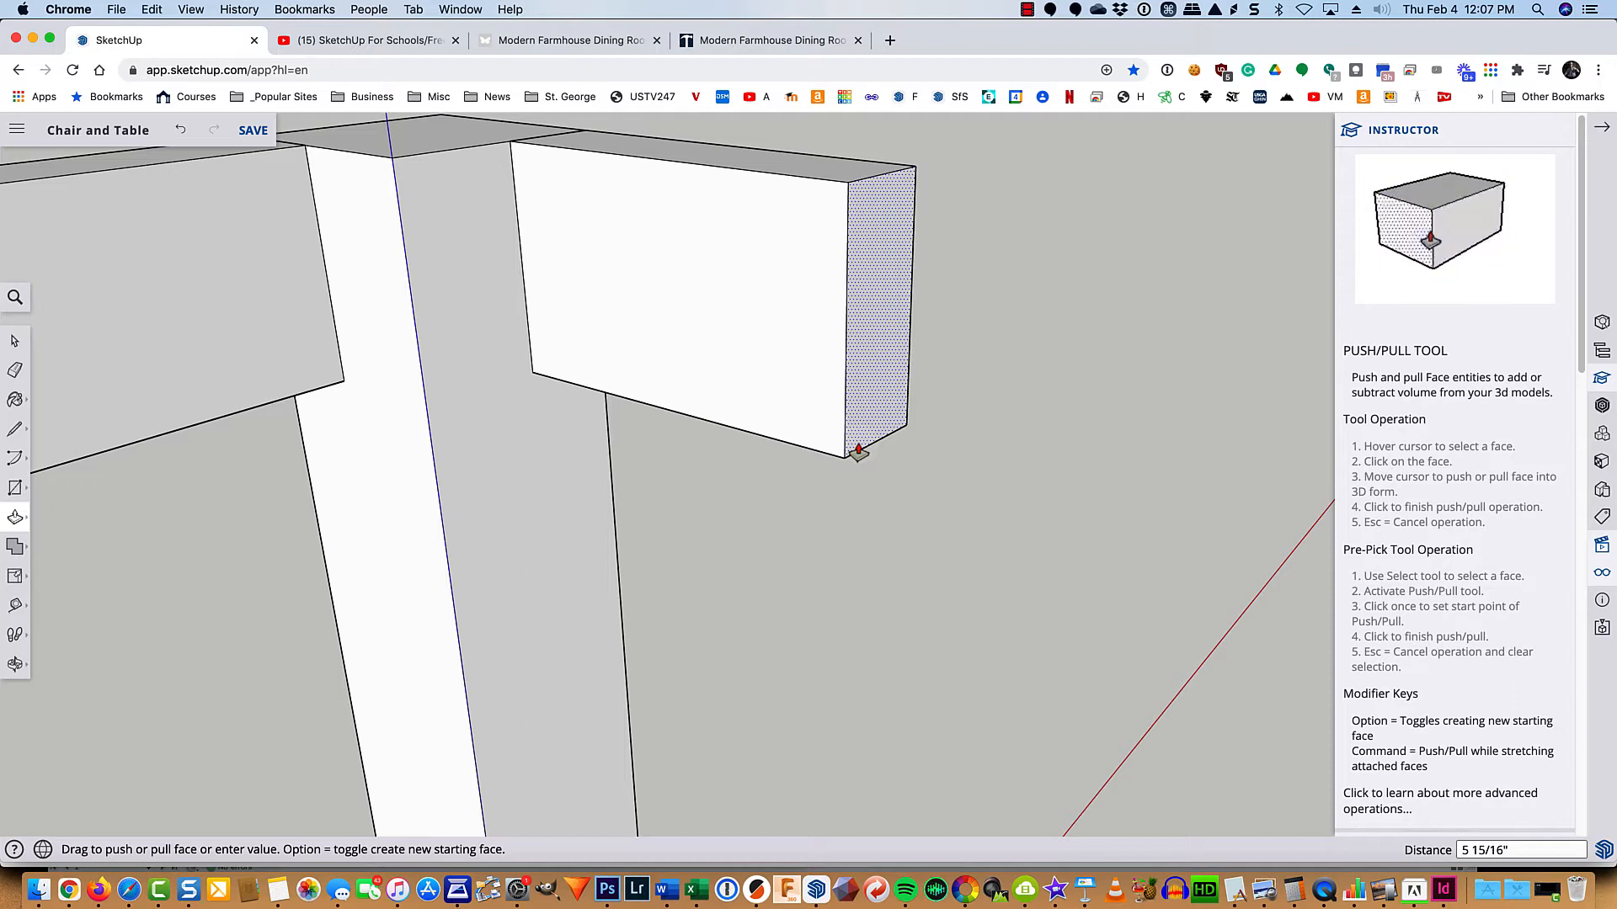
pyautogui.write('14.5')
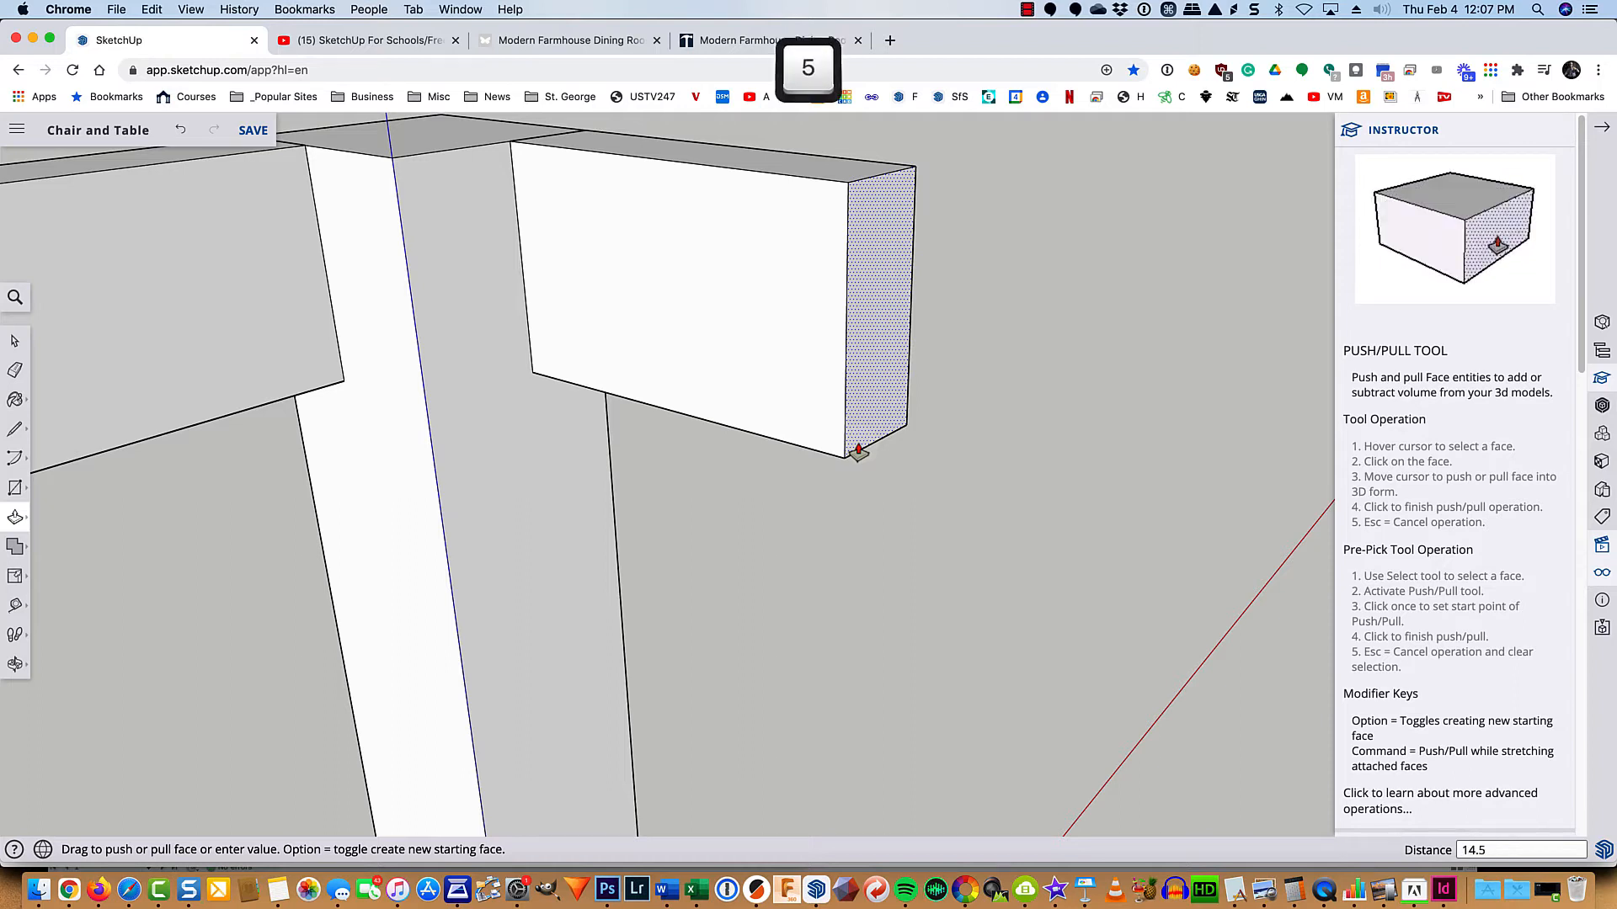
pyautogui.press('Return')
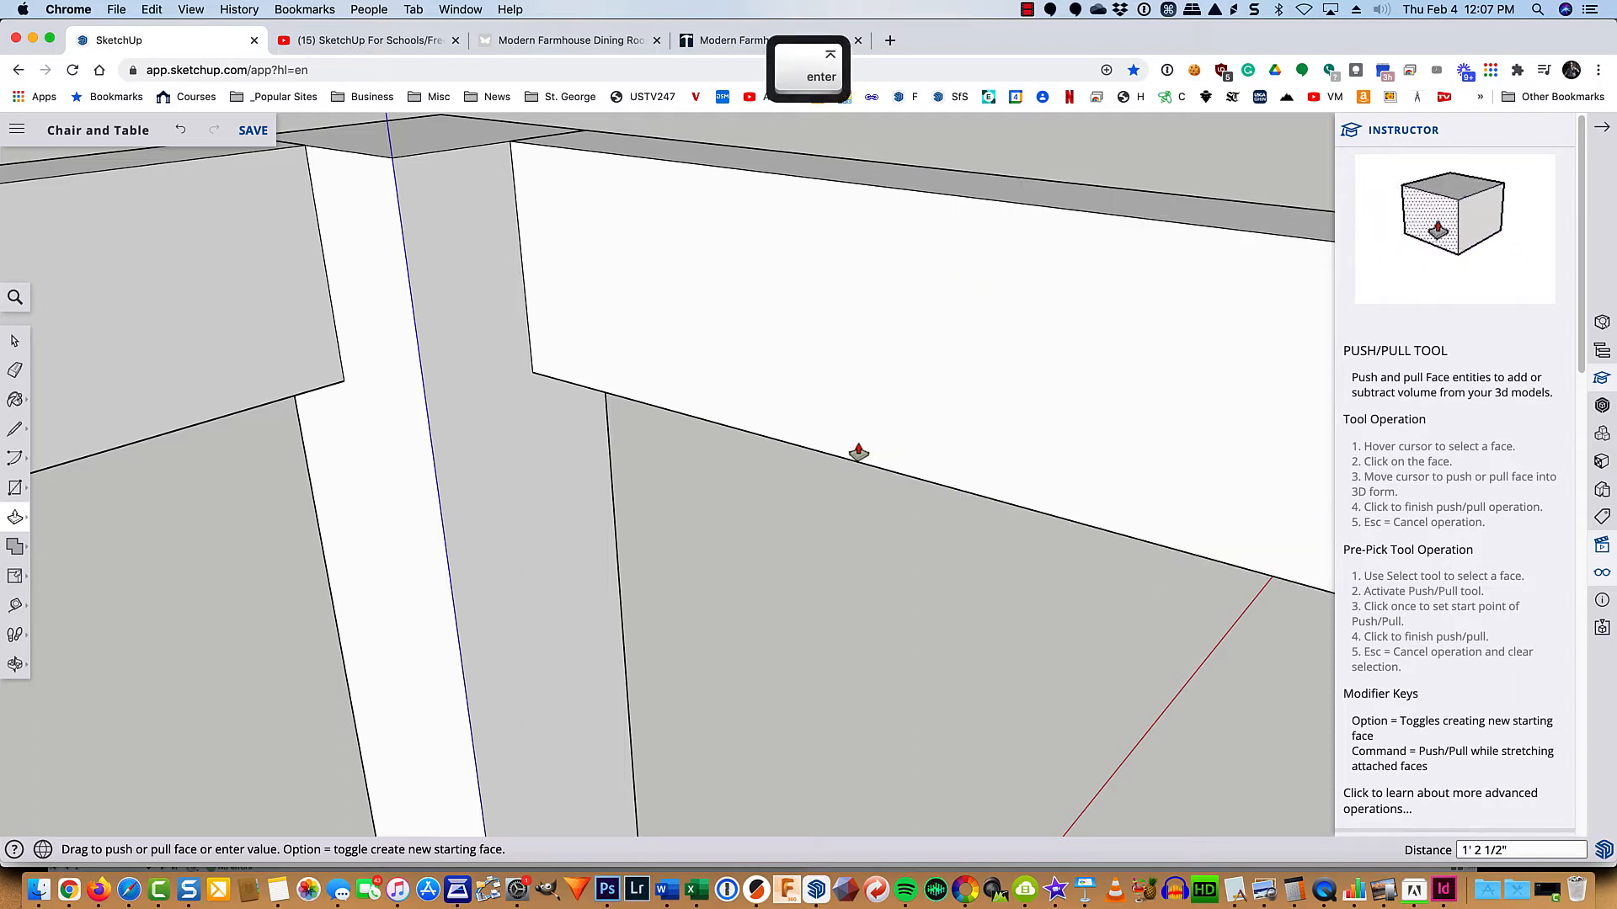
# Step: Select all connected geometry of the second, shorter apron board and make it a group
pyautogui.hotkey('shift', 'z')
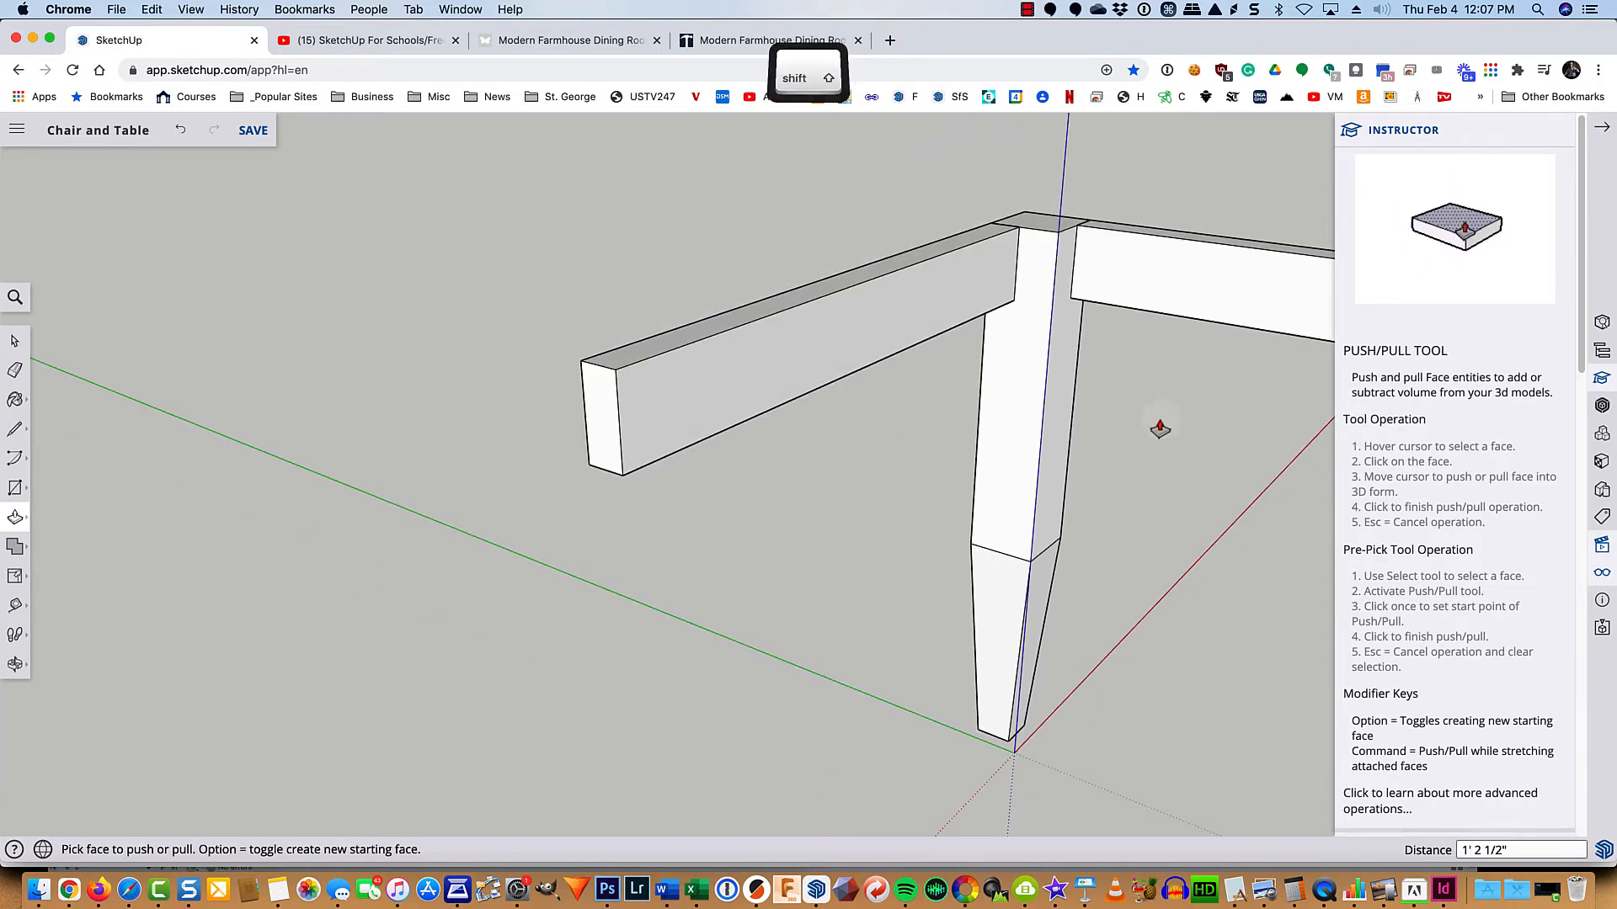
pyautogui.moveTo(1162, 413); pyautogui.dragTo(823, 406, button='middle')
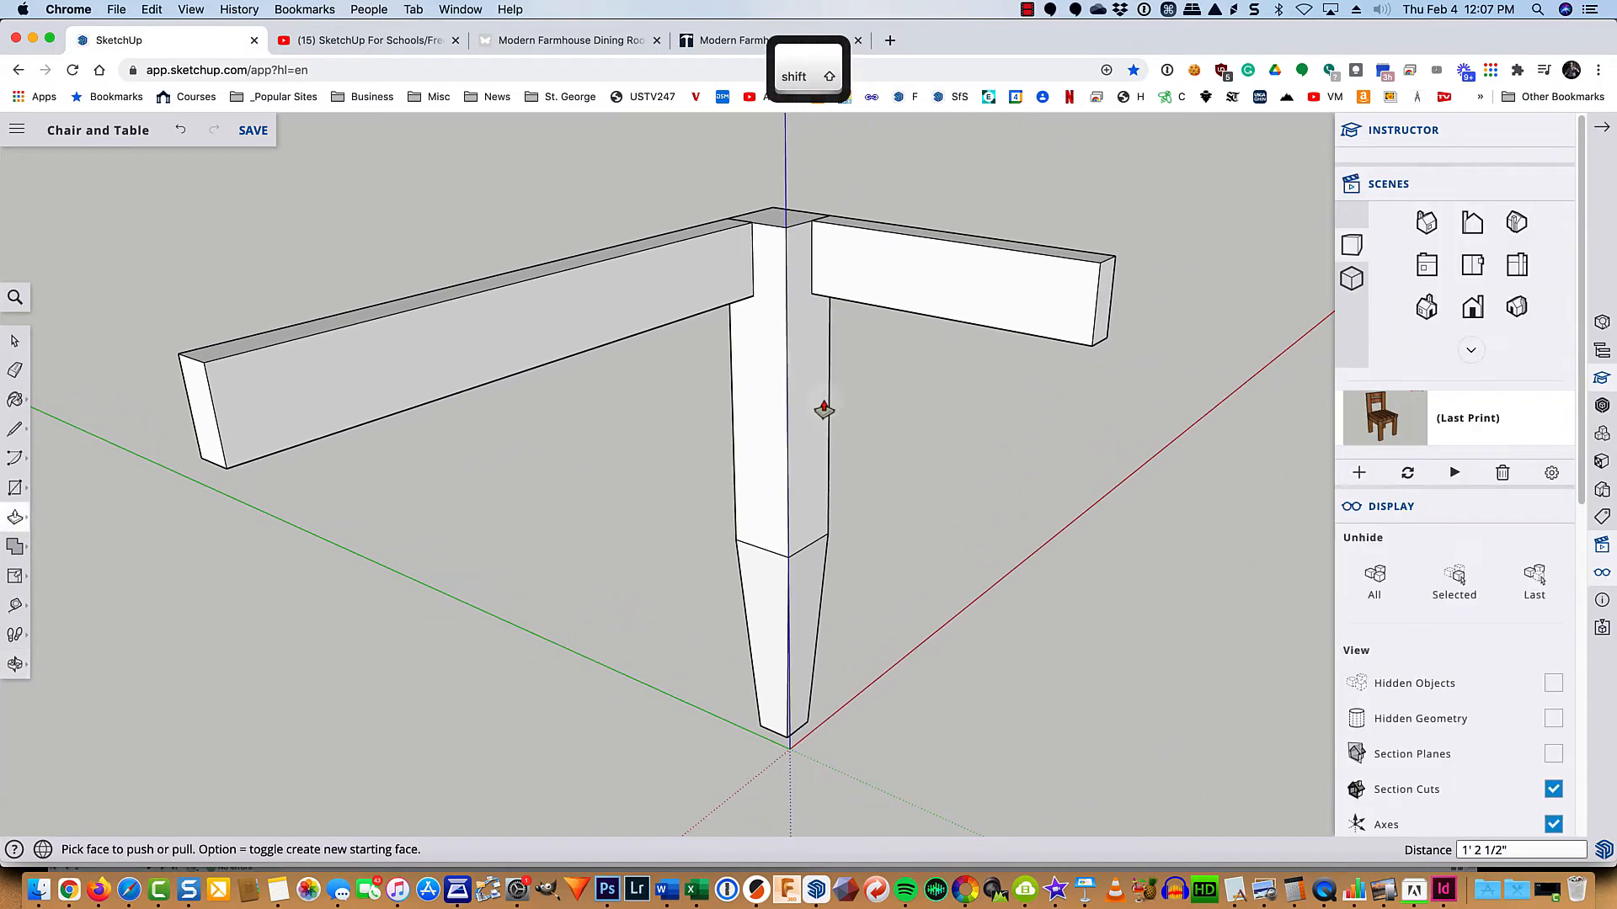
pyautogui.press('space')
pyautogui.click(889, 265)
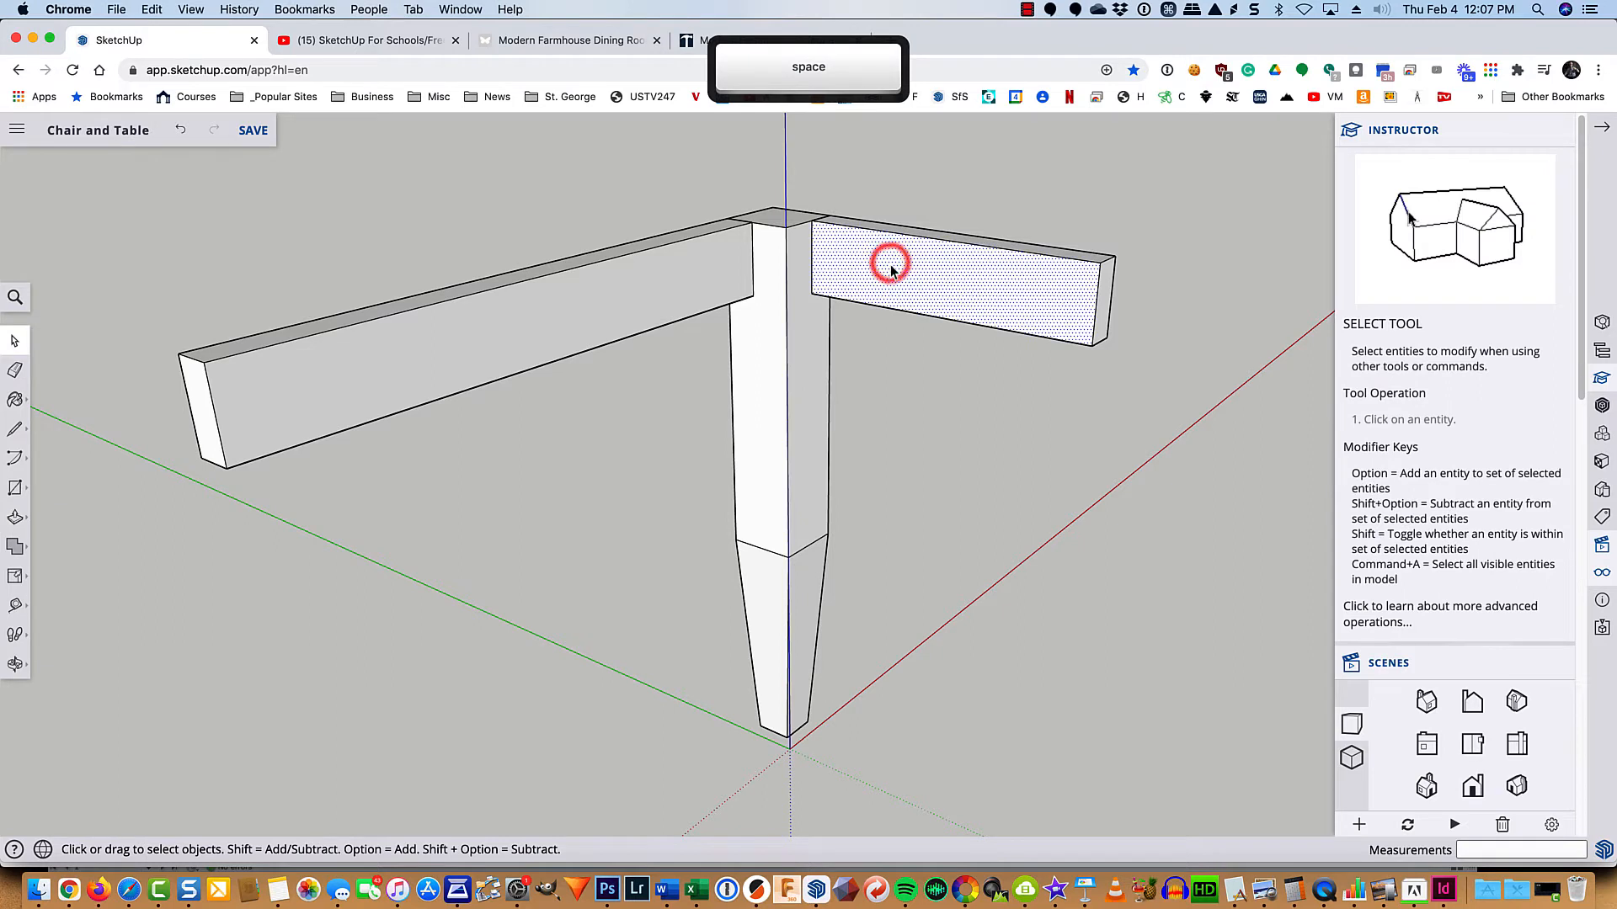
pyautogui.click(1065, 342)
pyautogui.click(1101, 323)
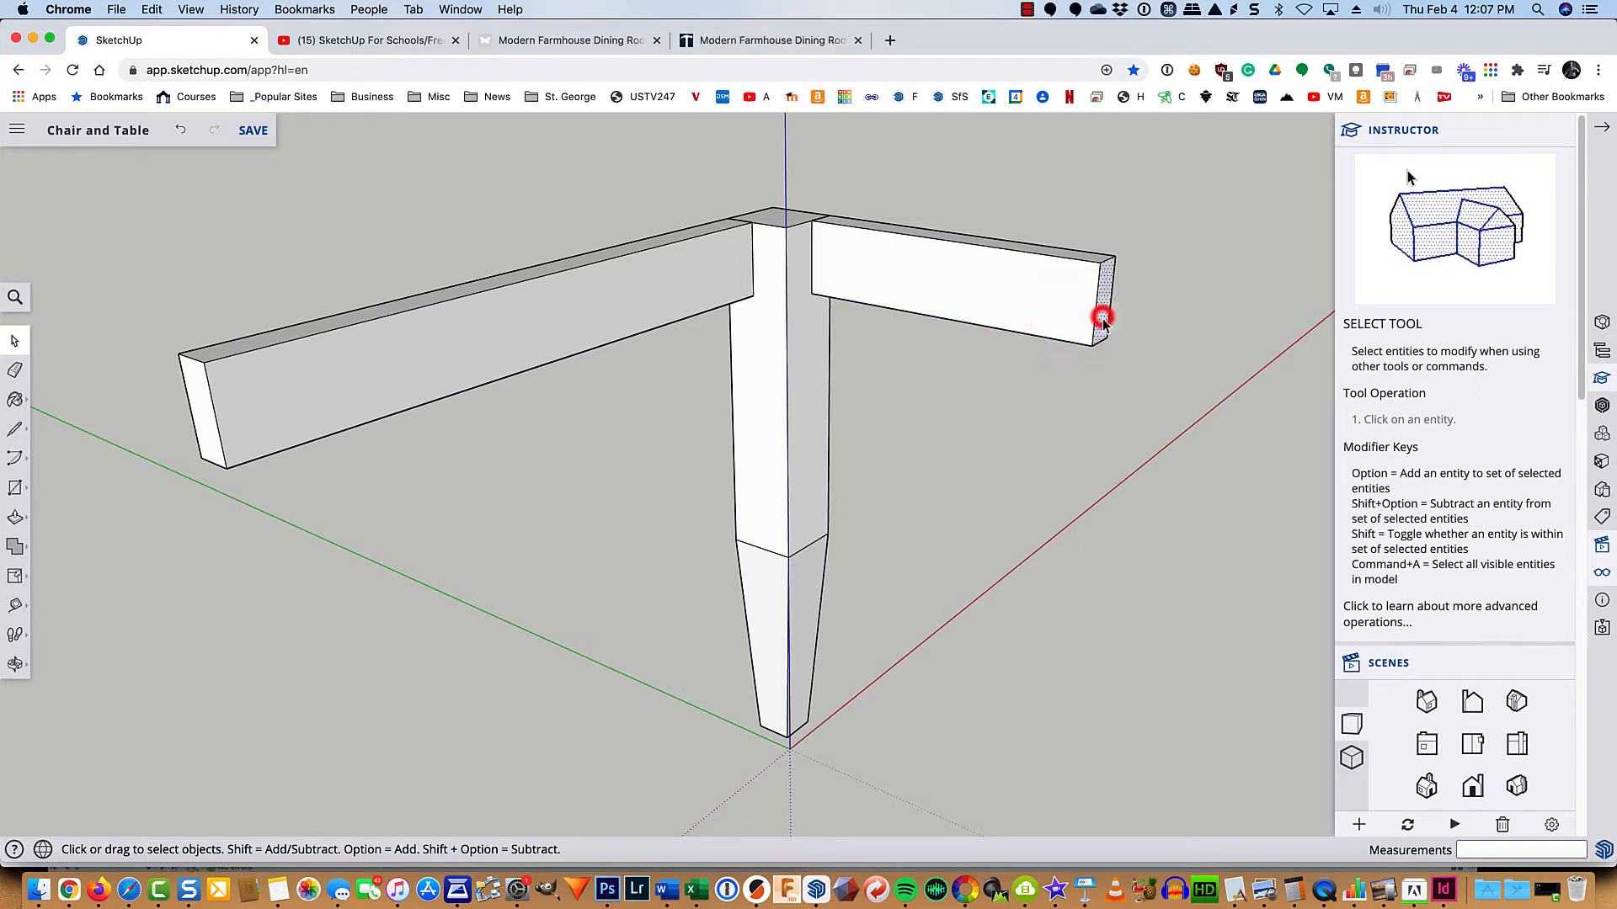
pyautogui.tripleClick(1010, 308)
pyautogui.rightClick(1010, 308)
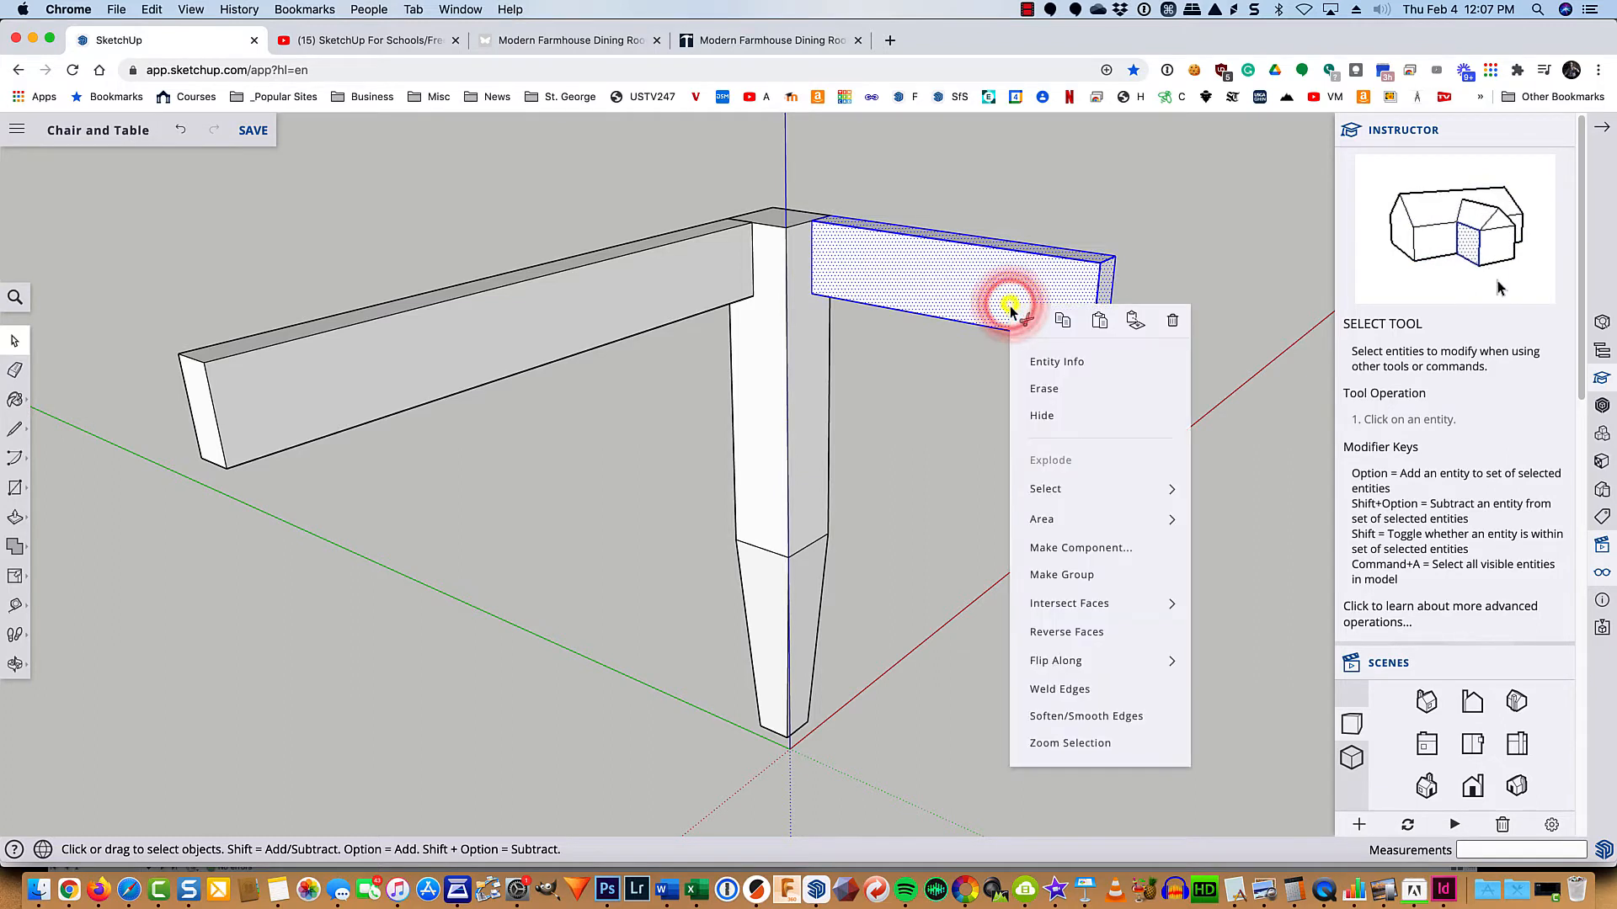
pyautogui.click(1034, 573)
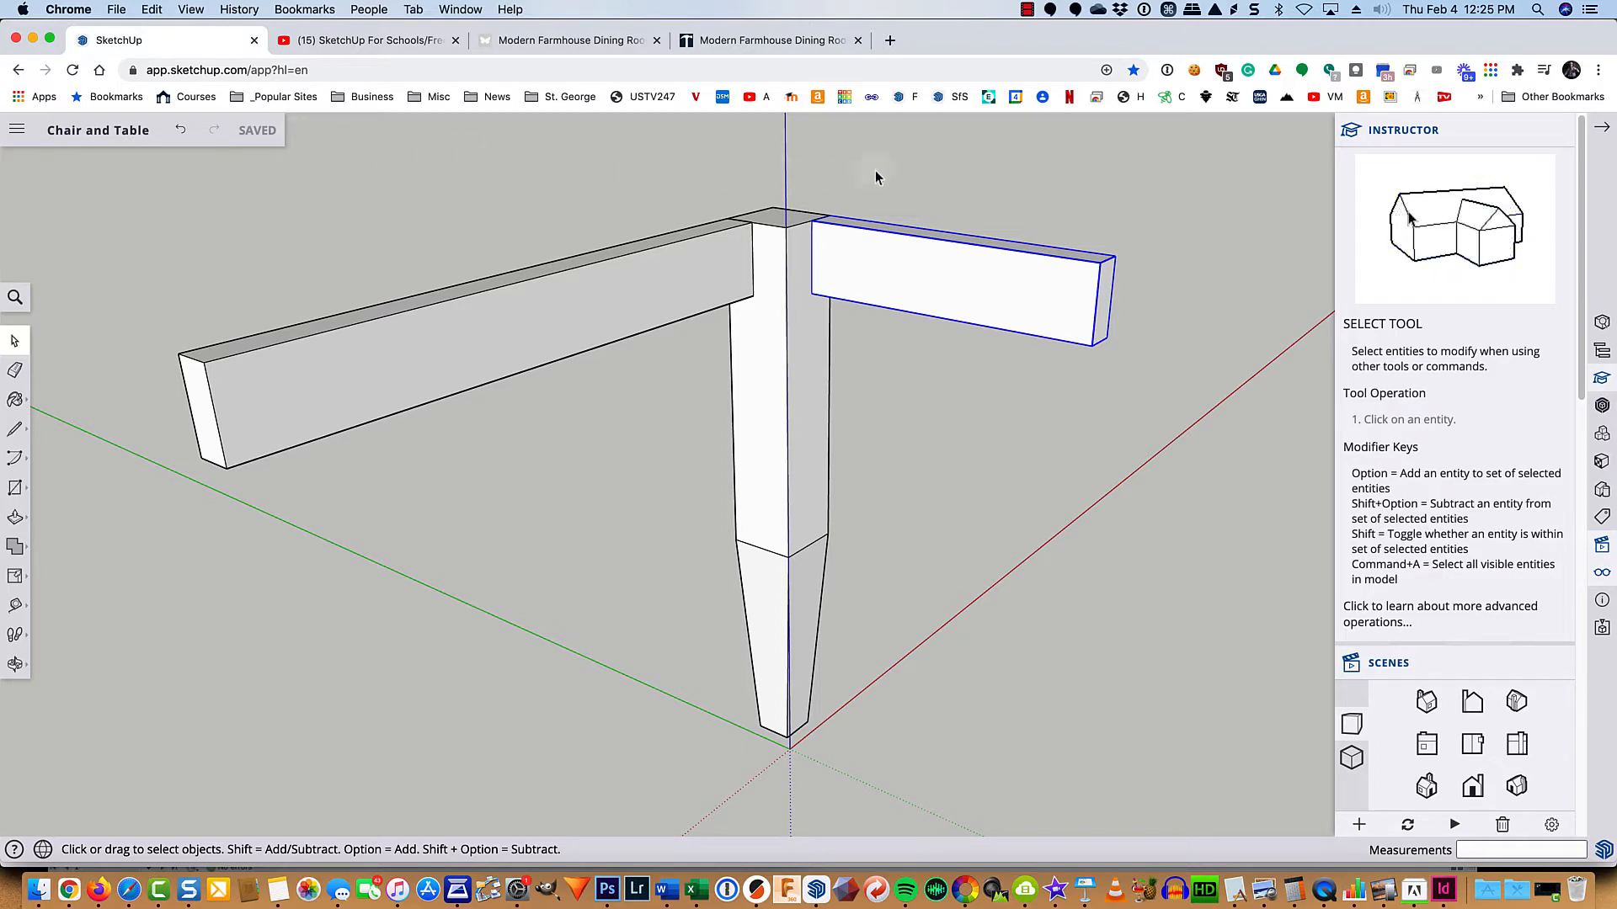
# Step: Open the leg group for editing and draw a line across its top face between the inner corners of the two apron boards
pyautogui.press('o')
pyautogui.moveTo(874, 169); pyautogui.dragTo(805, 566)
pyautogui.press('space')
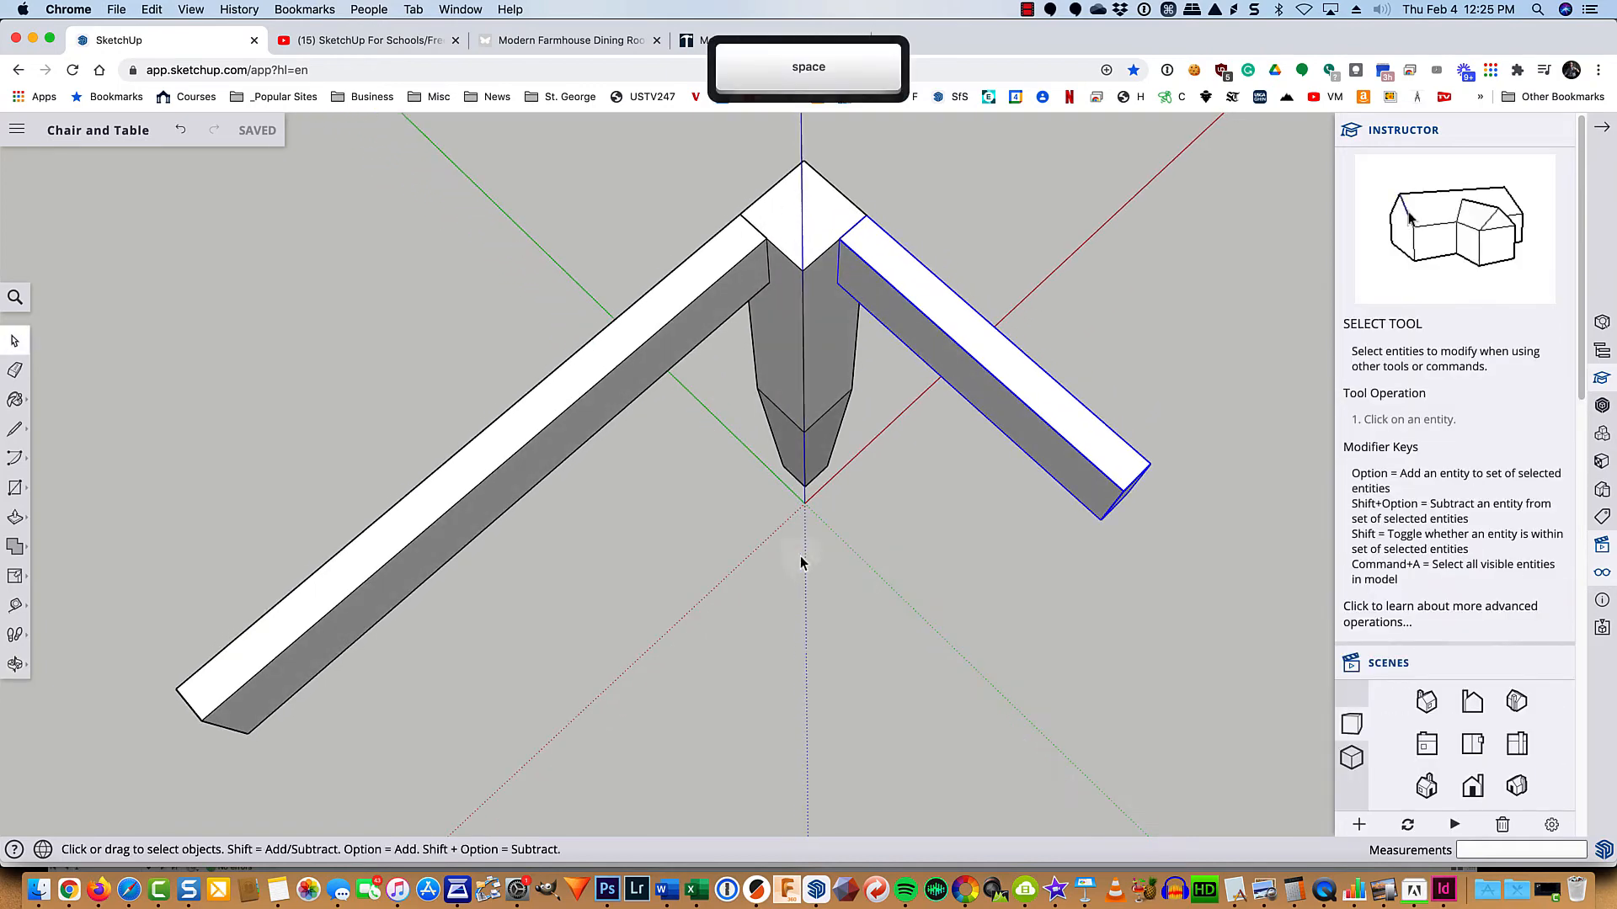
pyautogui.scroll(5, 813, 162)
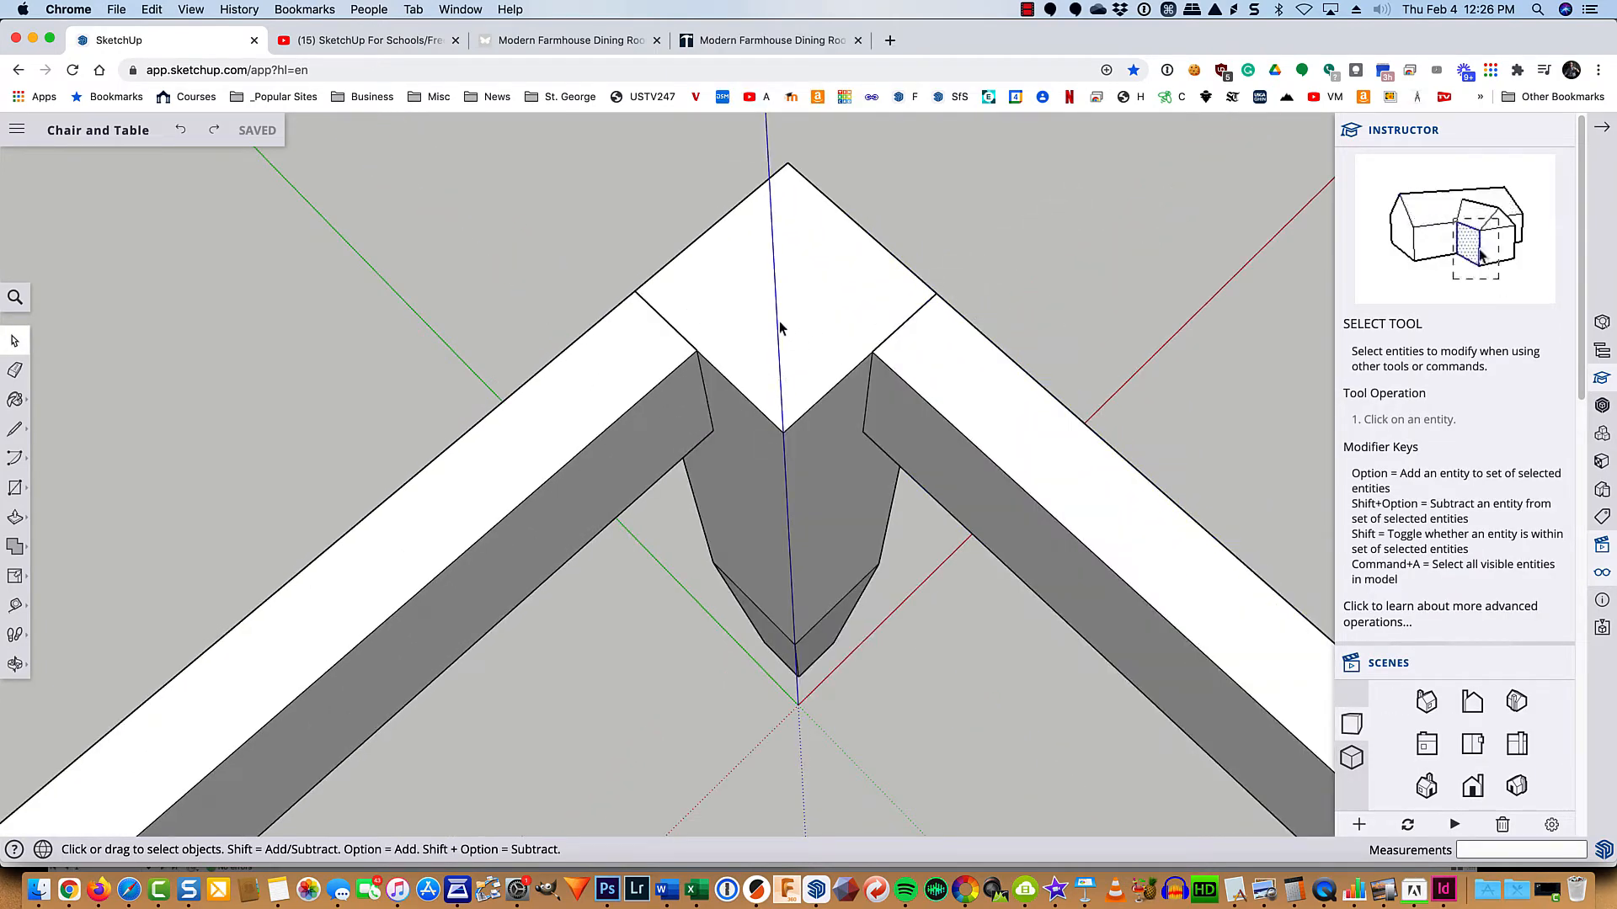
pyautogui.click(813, 333)
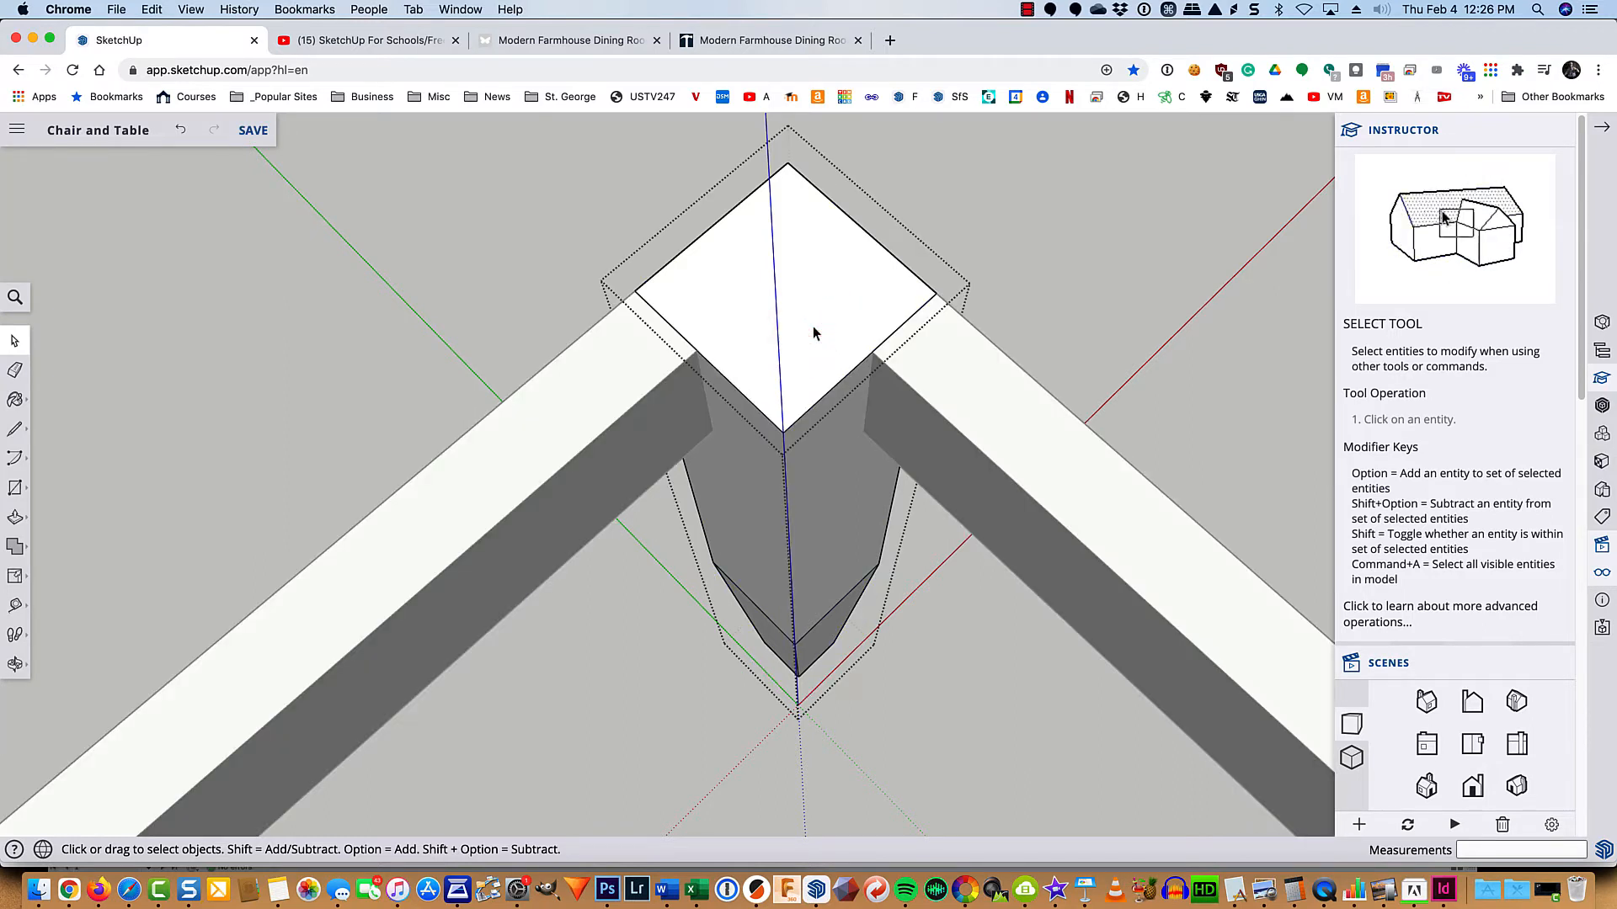
pyautogui.press('l')
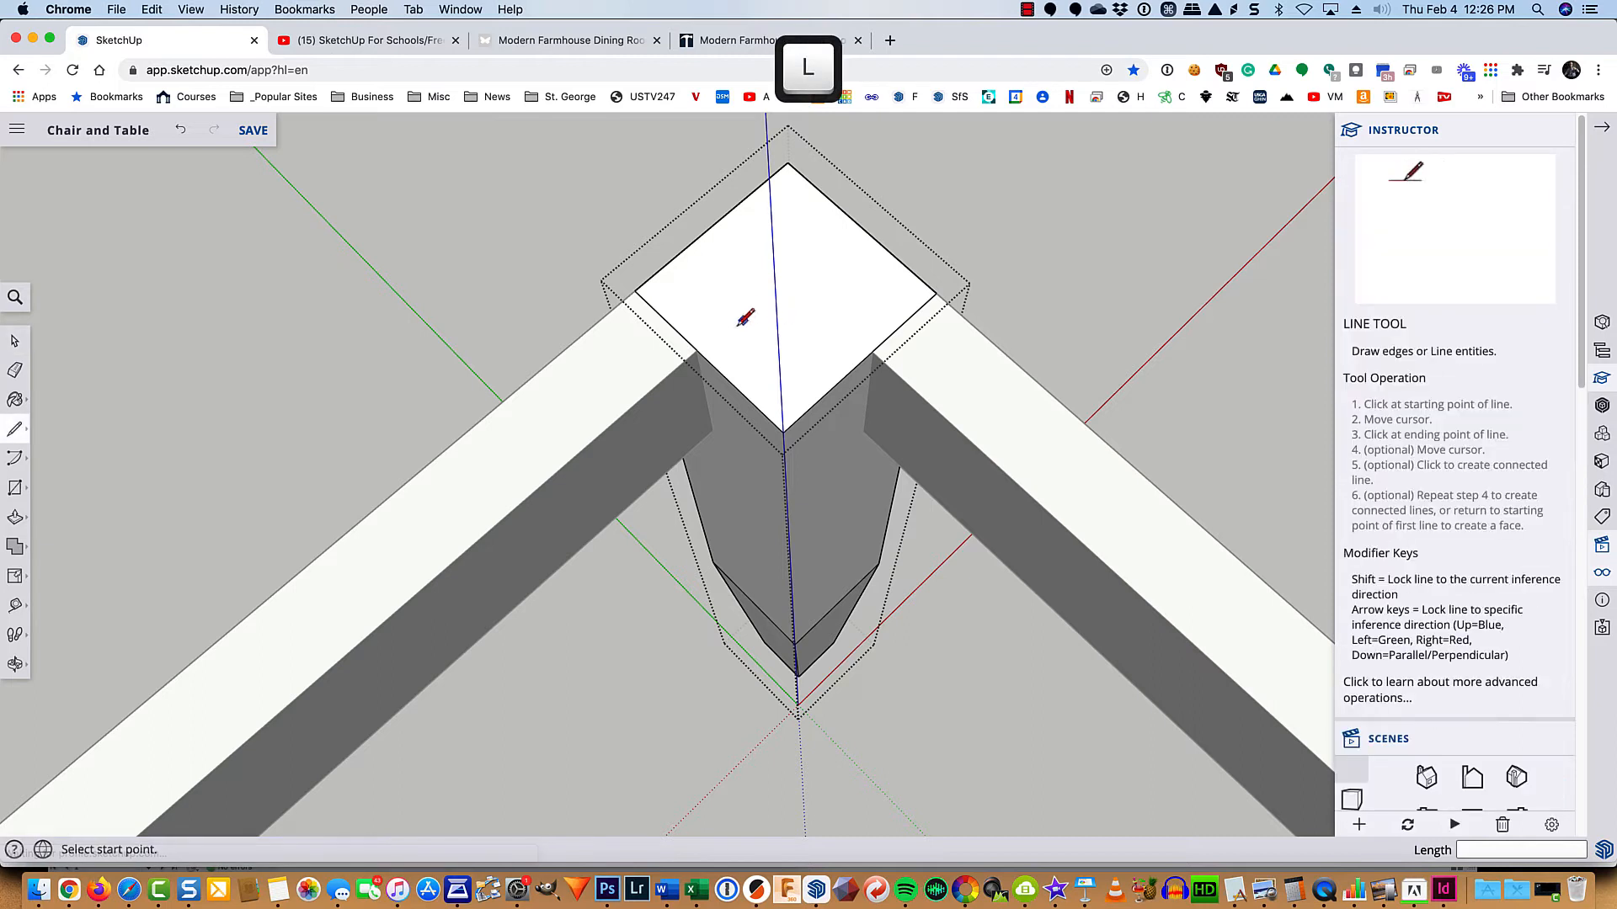
pyautogui.click(697, 349)
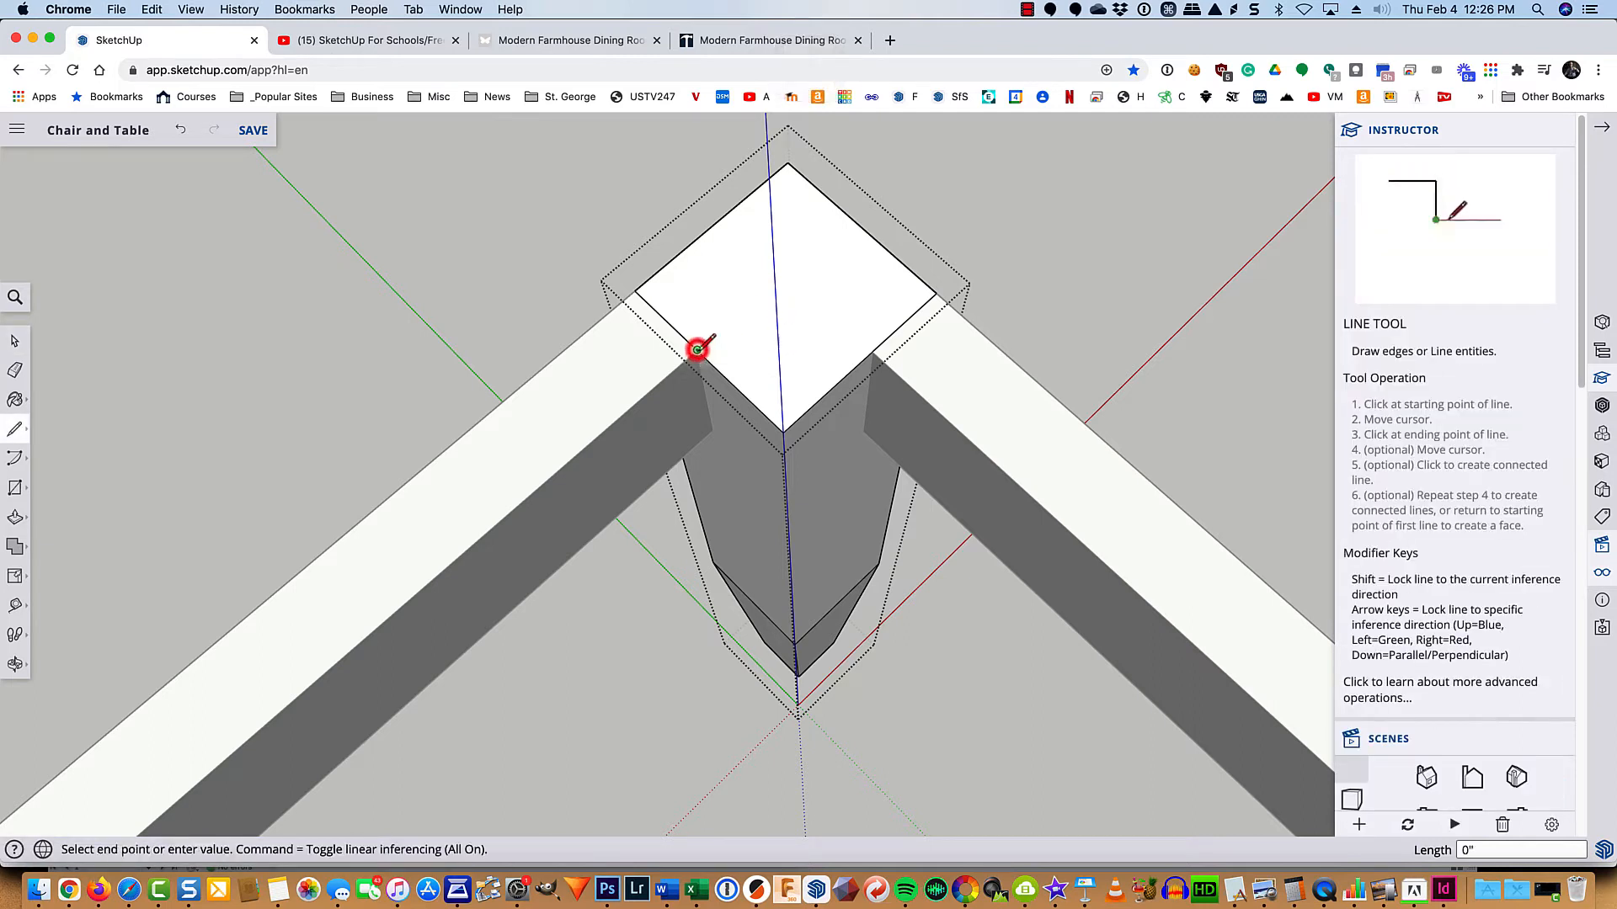
pyautogui.click(871, 352)
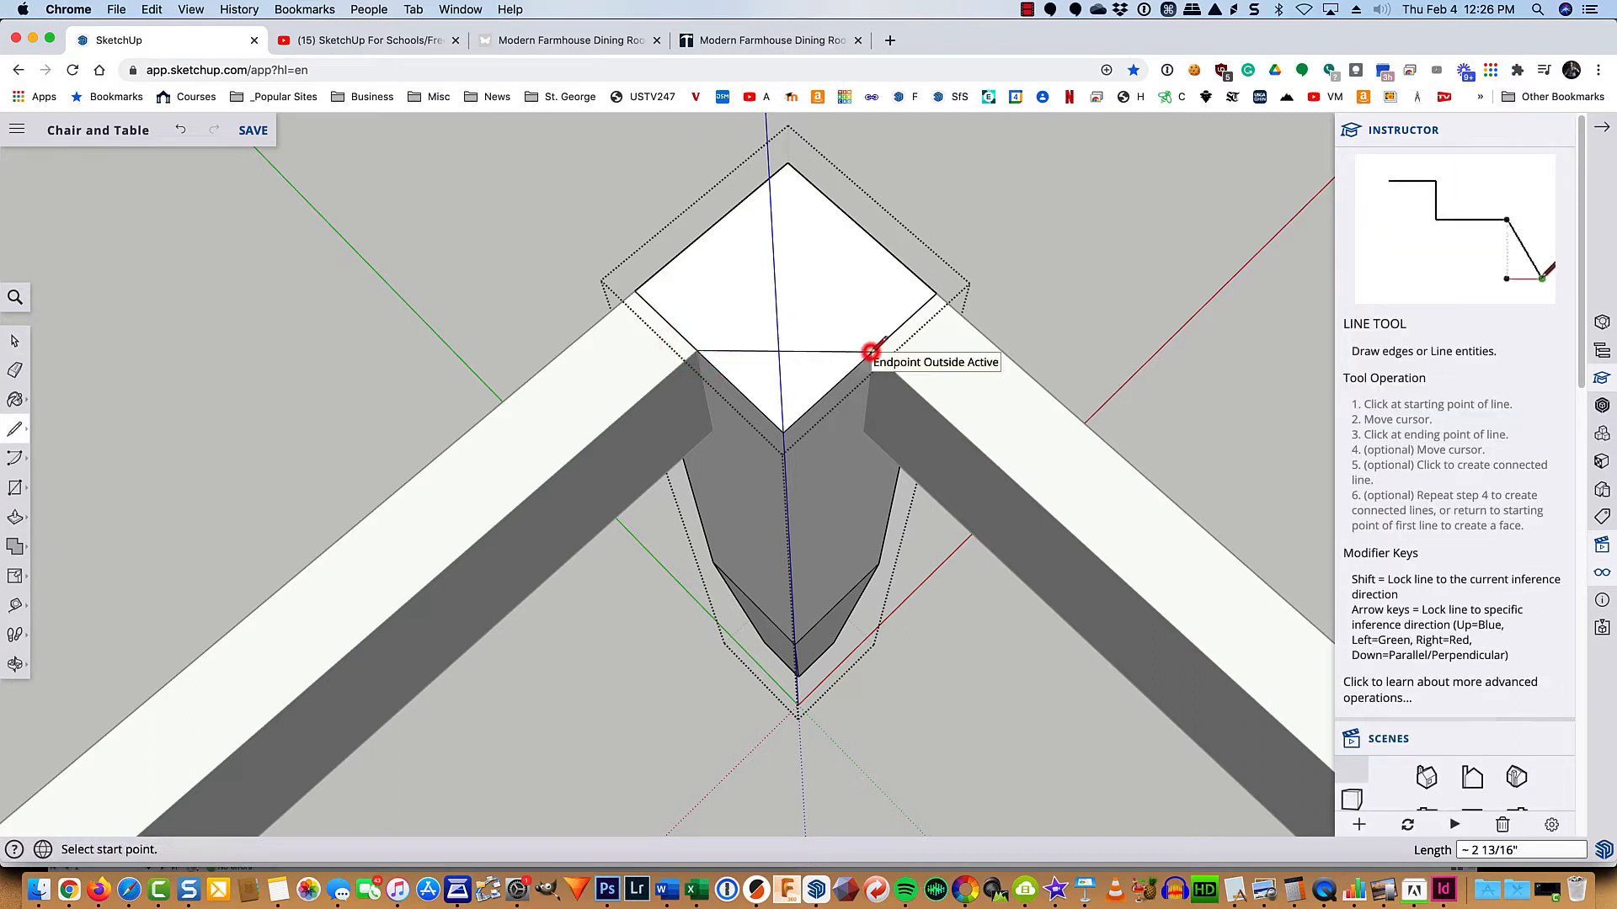
pyautogui.press('space')
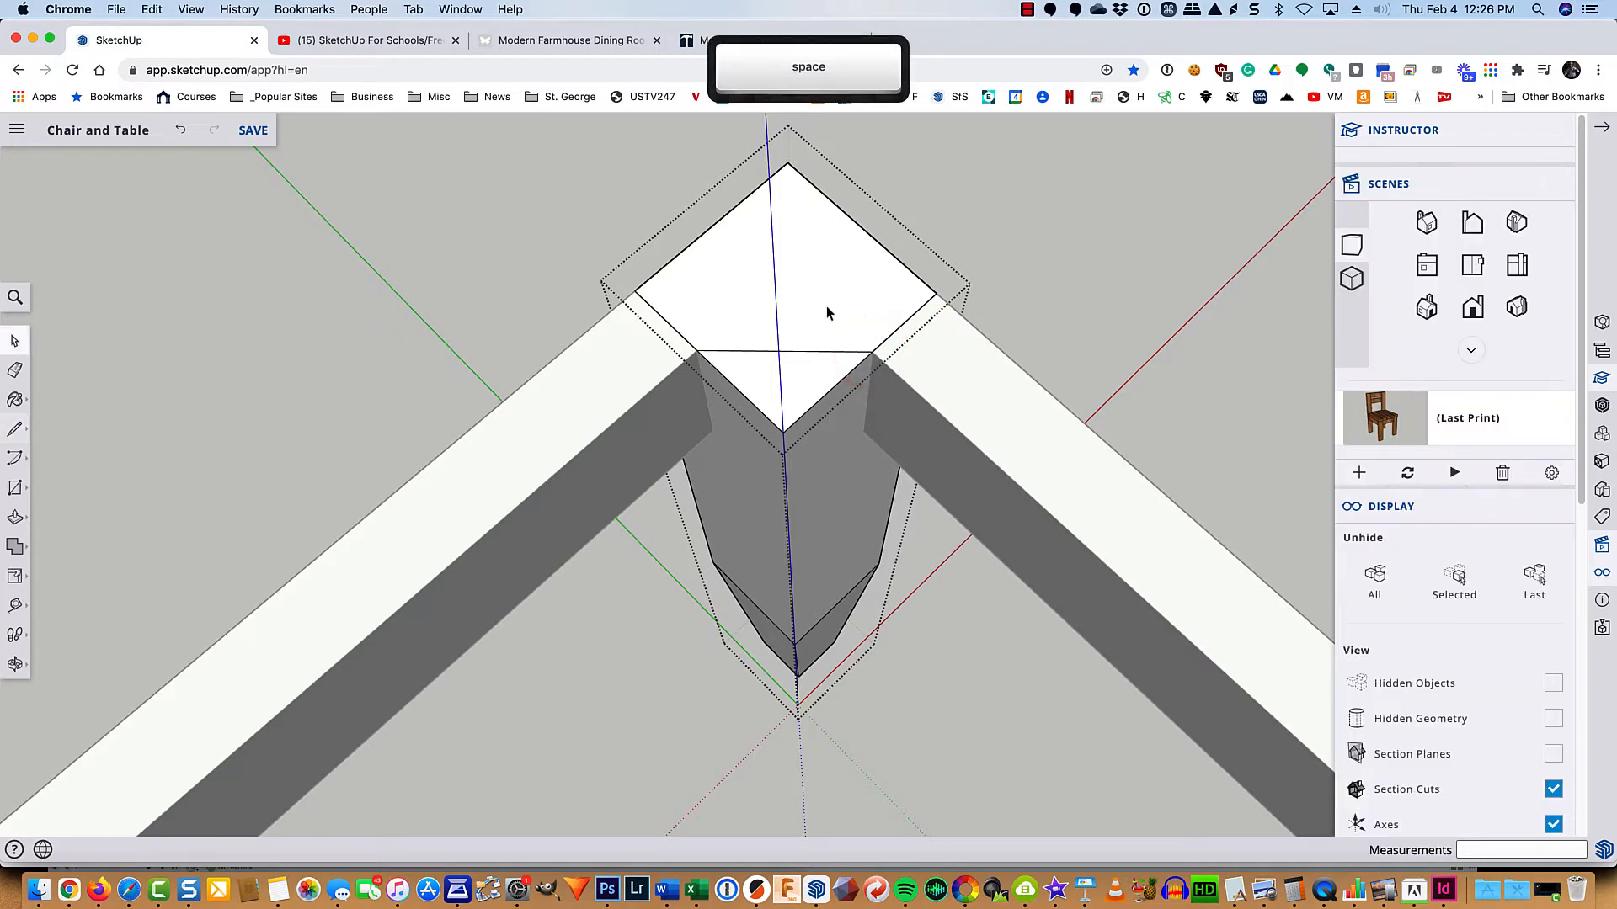
# Step: Push/Pull the leg's triangular inner corner down 3 1/2 inches, level with the underside of the aprons, and close the leg group
pyautogui.click(821, 295)
pyautogui.click(804, 371)
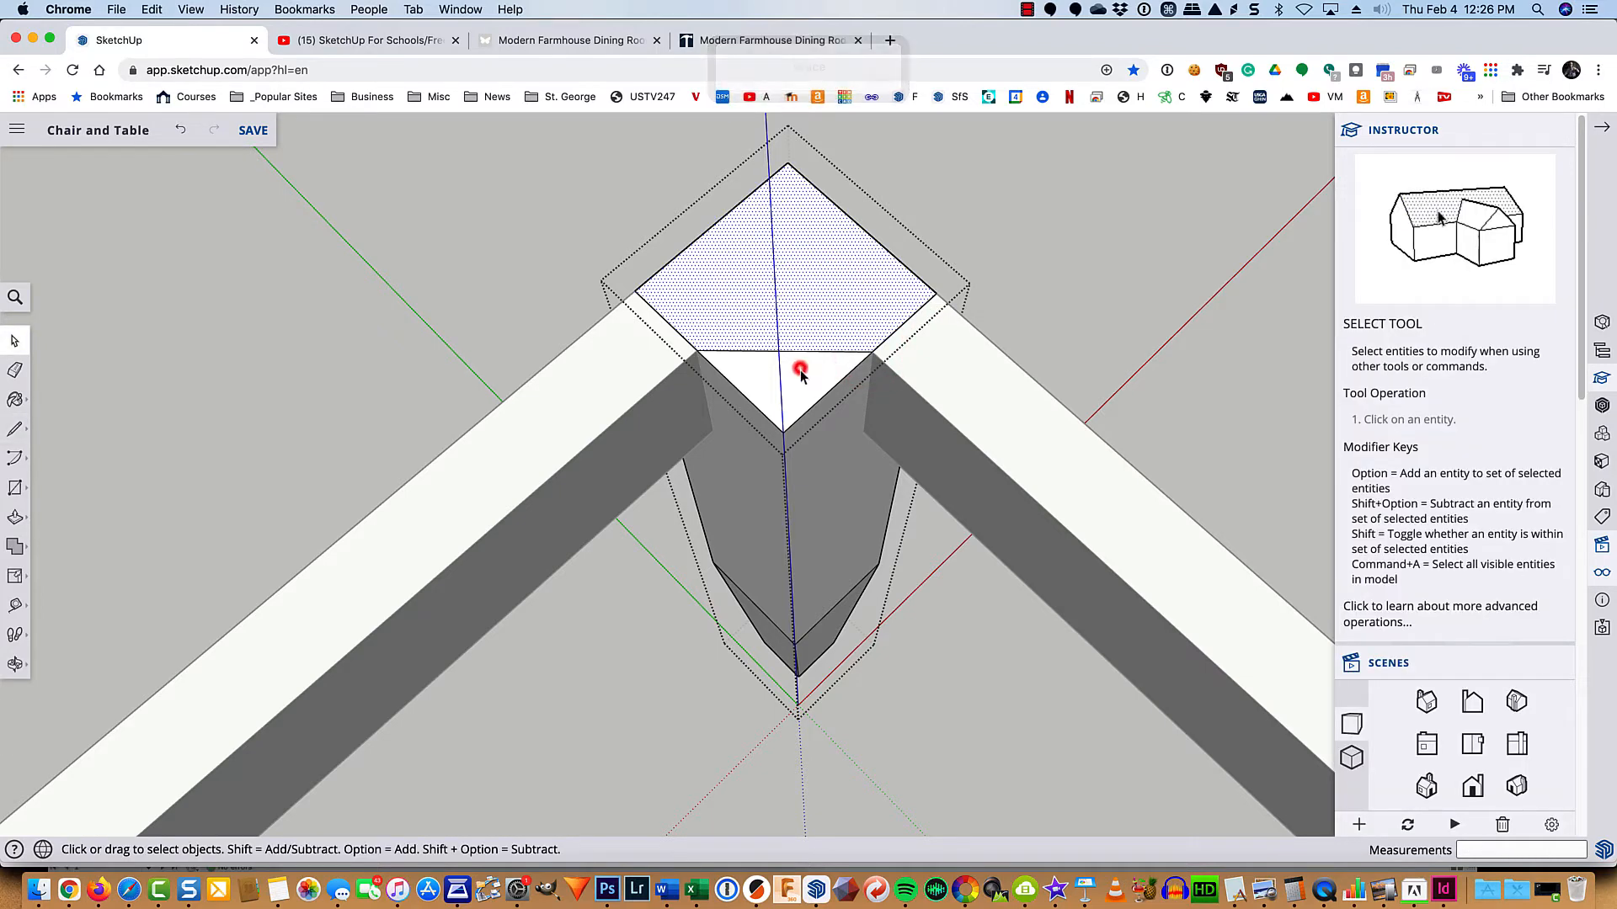
pyautogui.click(825, 297)
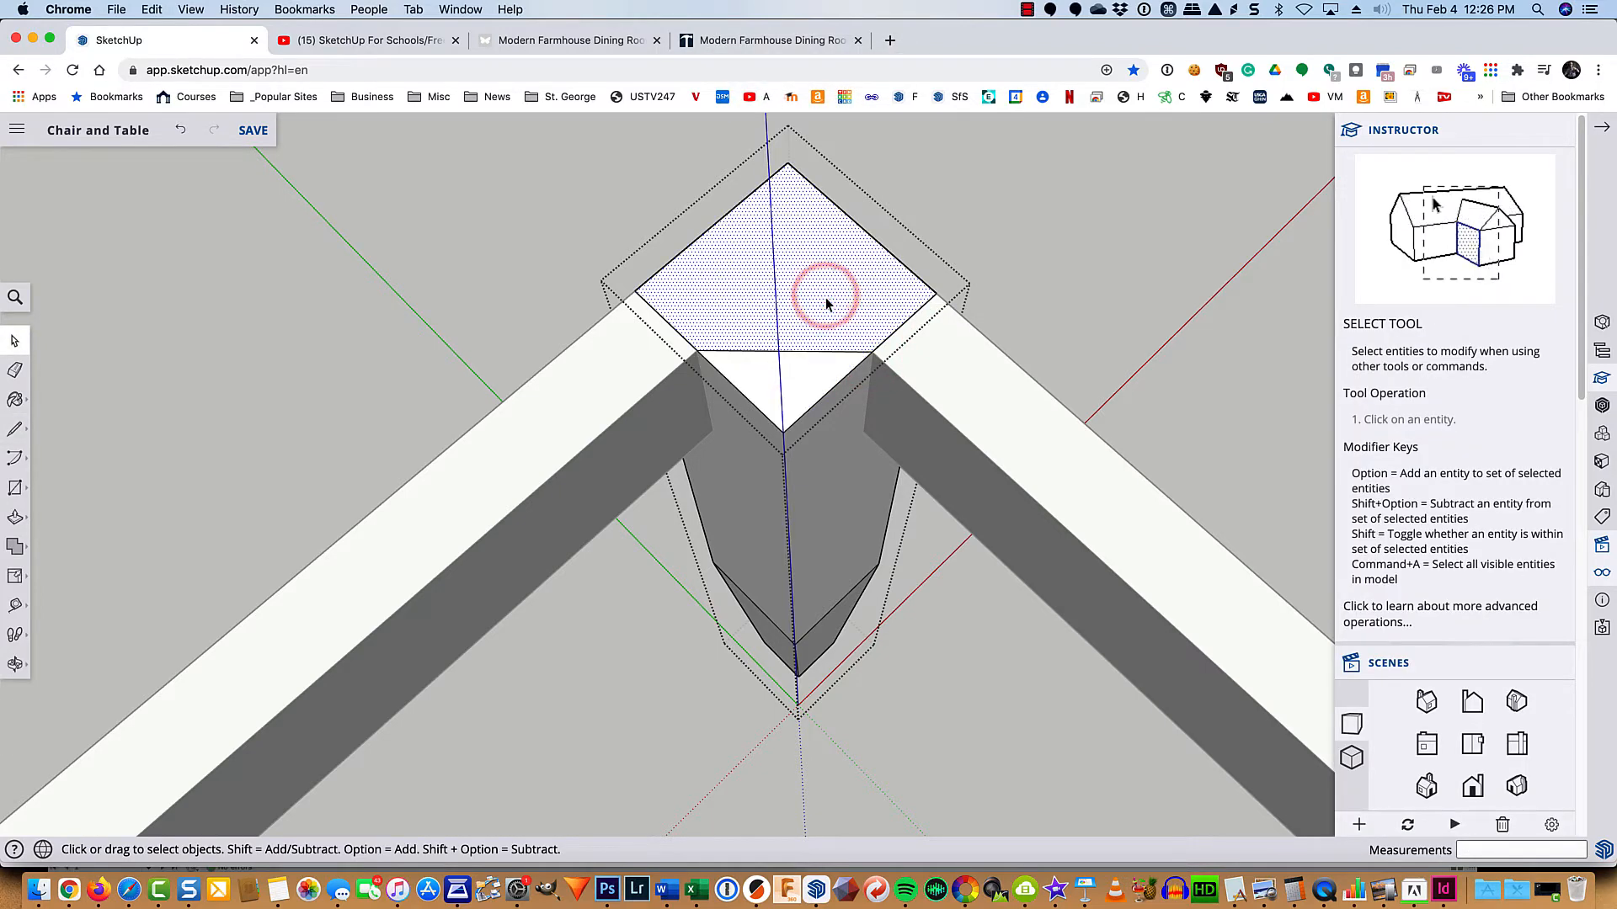
pyautogui.click(797, 381)
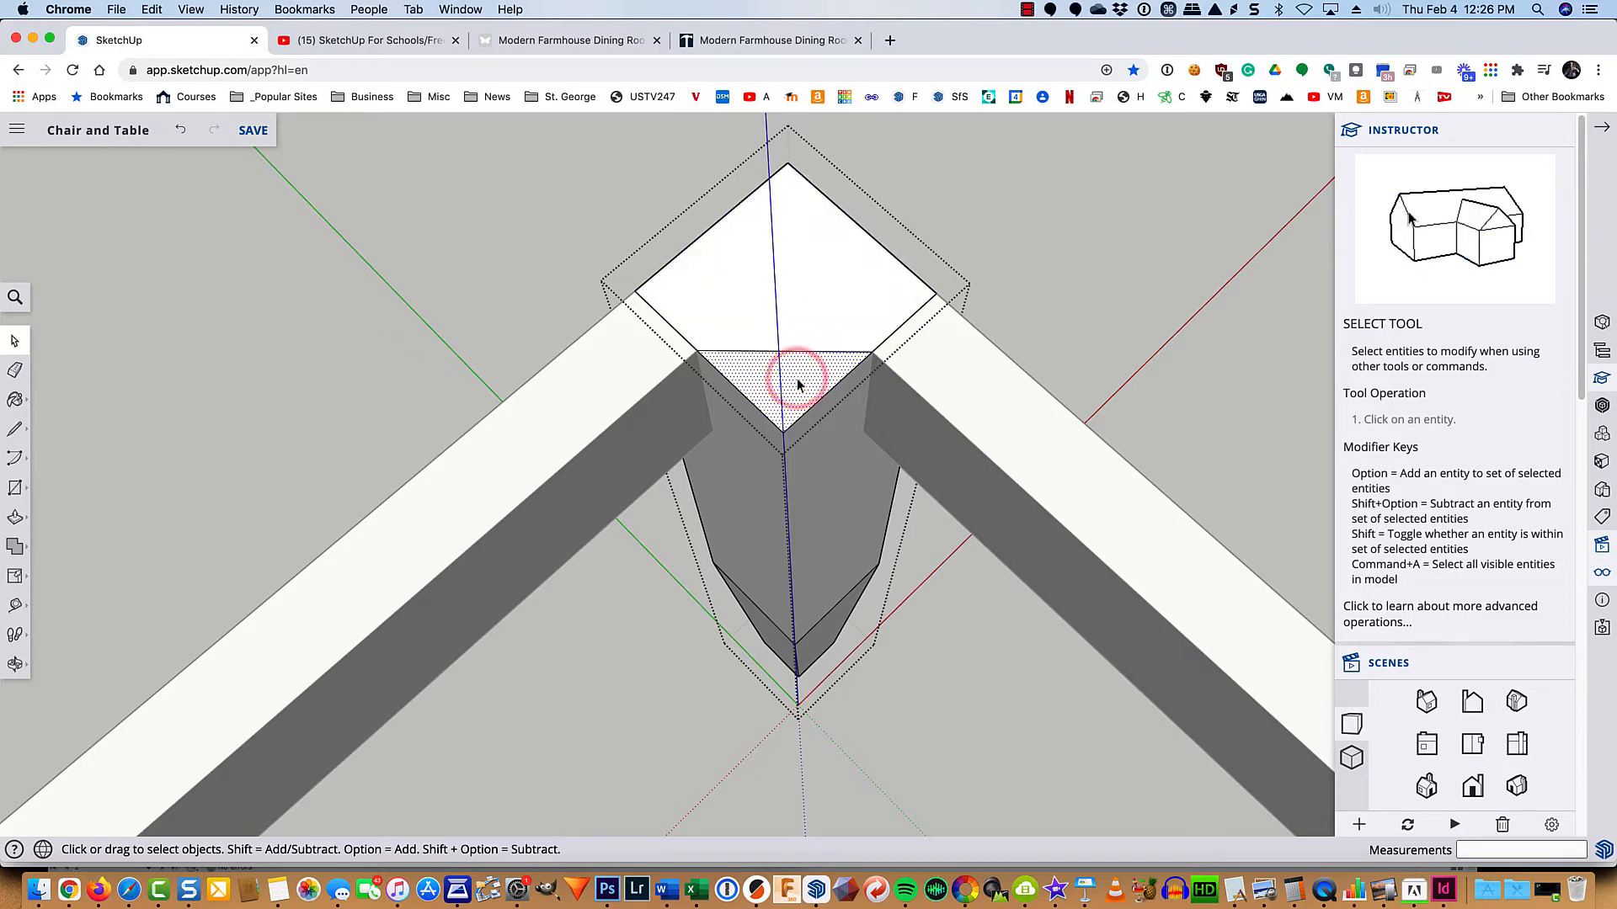
pyautogui.press('p')
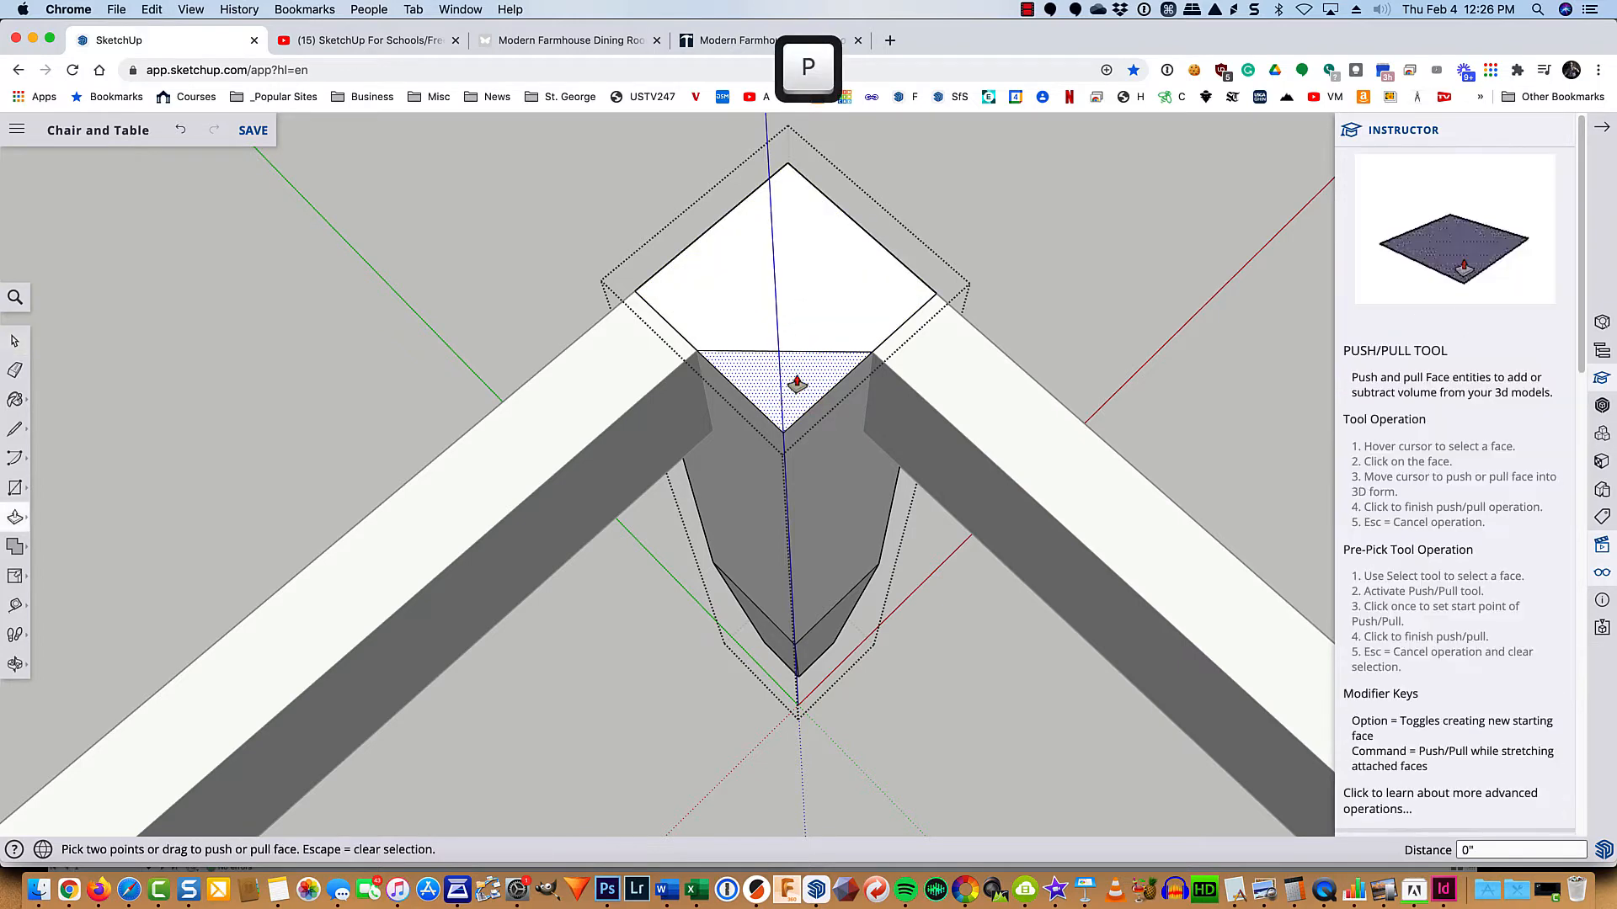
pyautogui.click(798, 376)
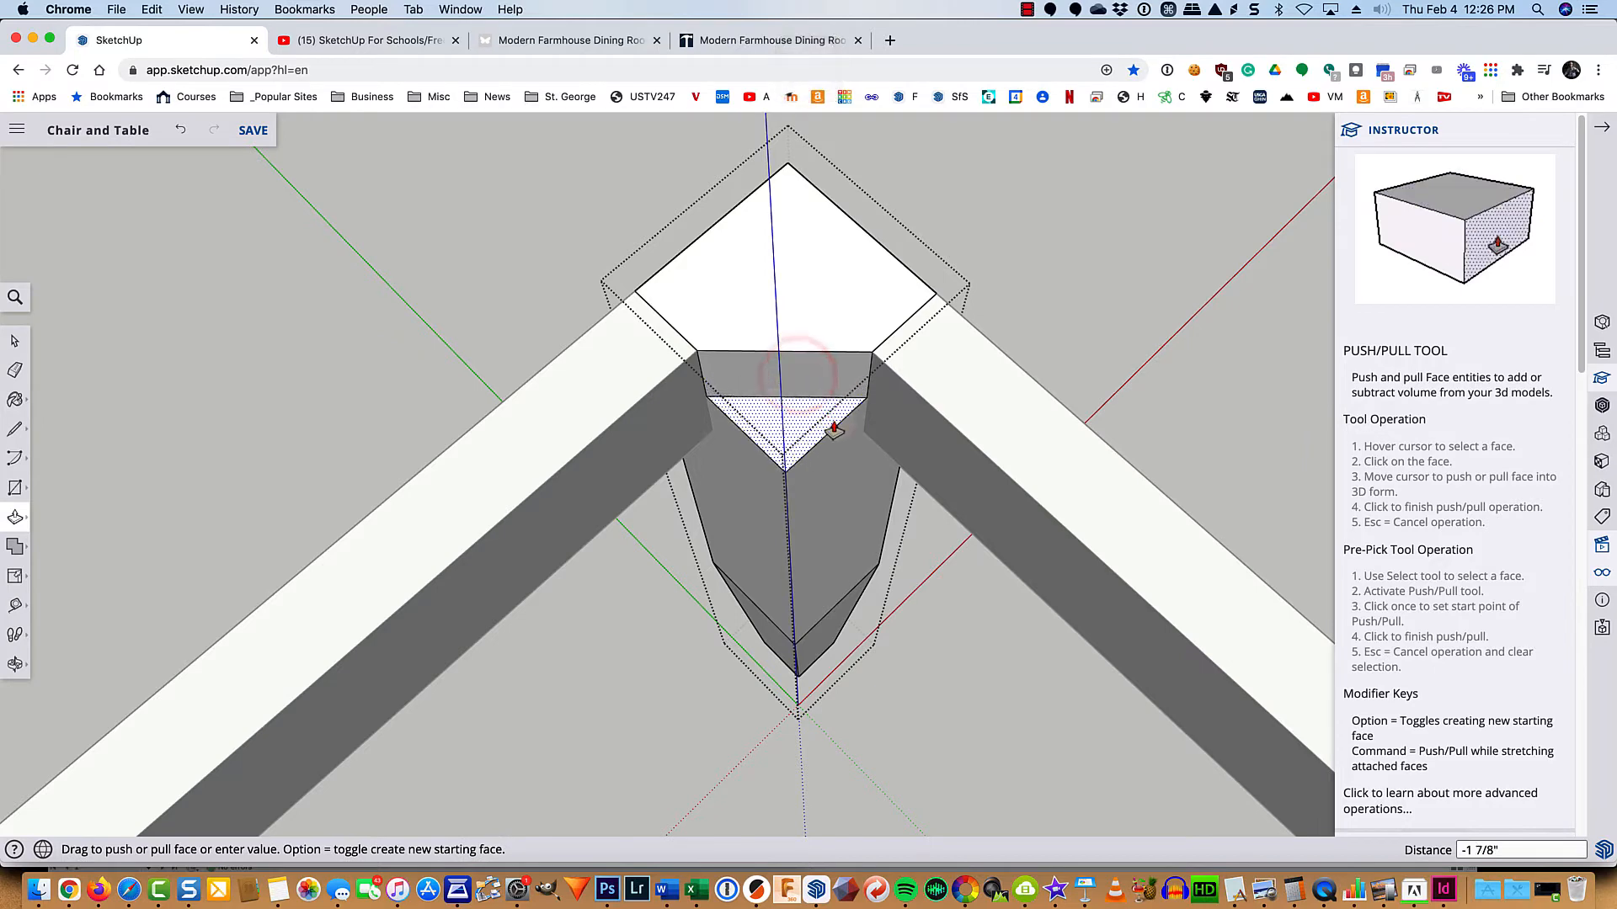
pyautogui.scroll(3, 840, 435)
pyautogui.scroll(2, 840, 435)
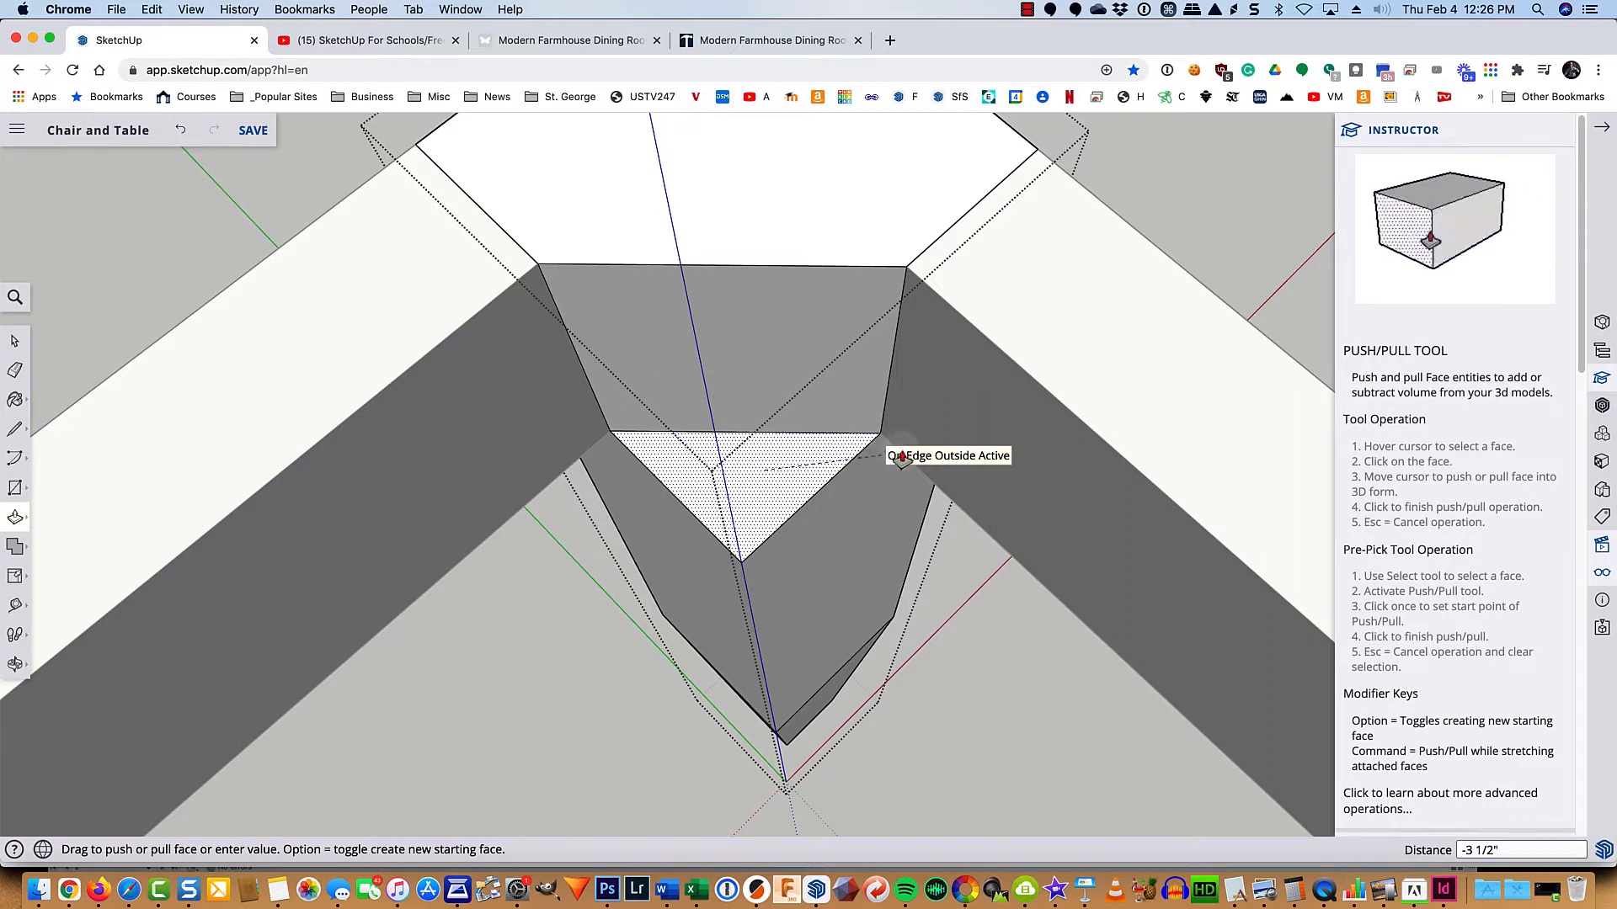
pyautogui.click(901, 456)
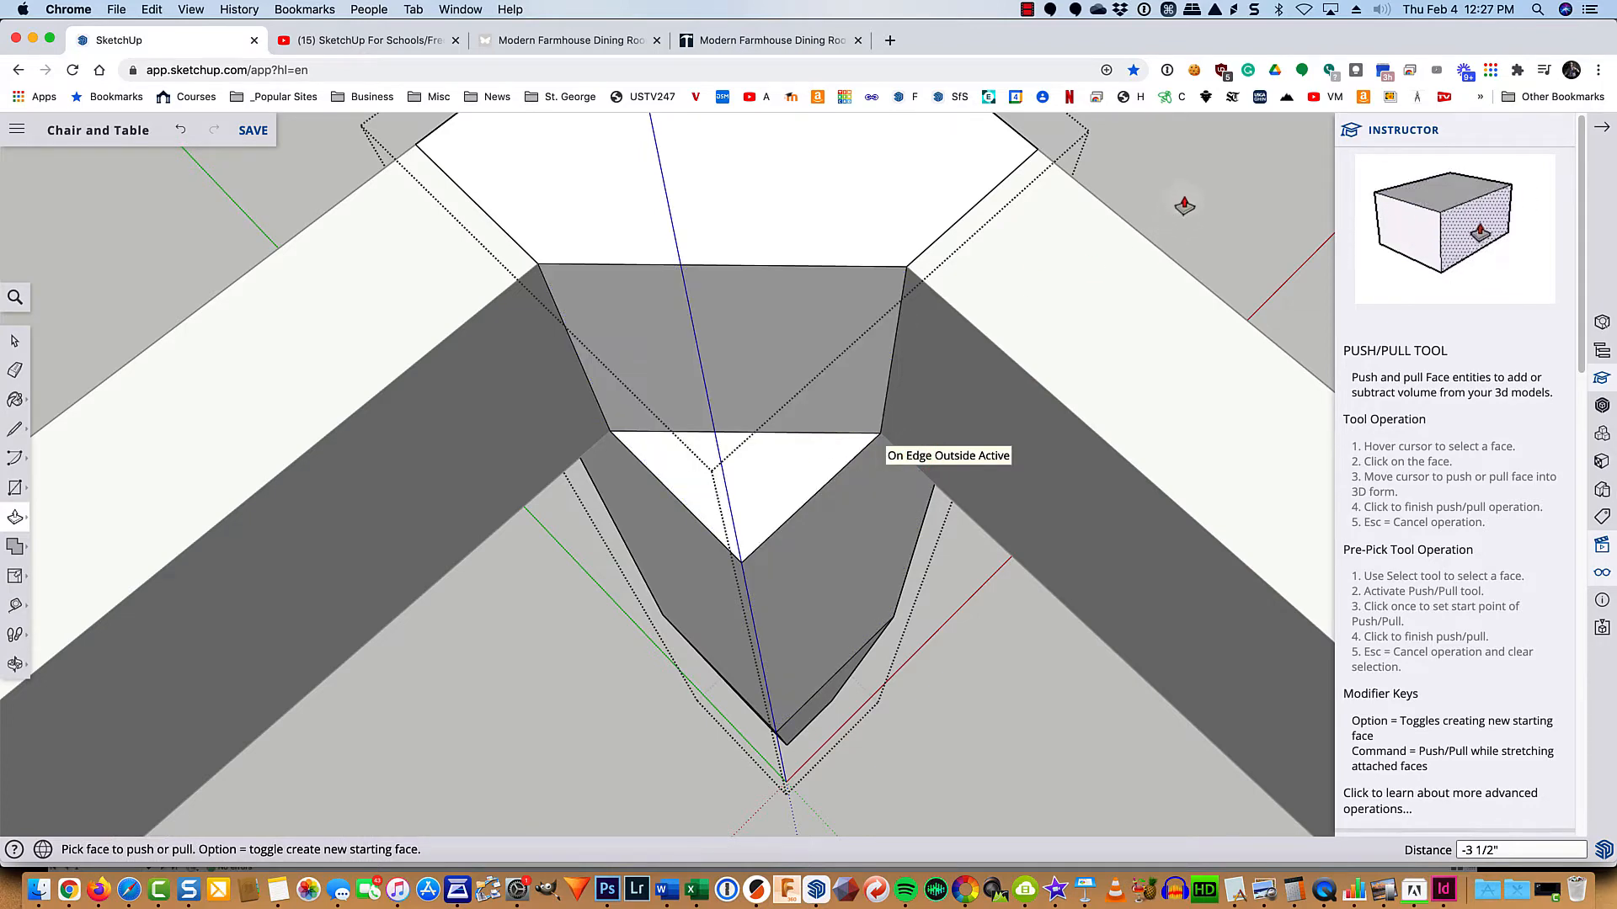
pyautogui.press('space')
pyautogui.click(1187, 180)
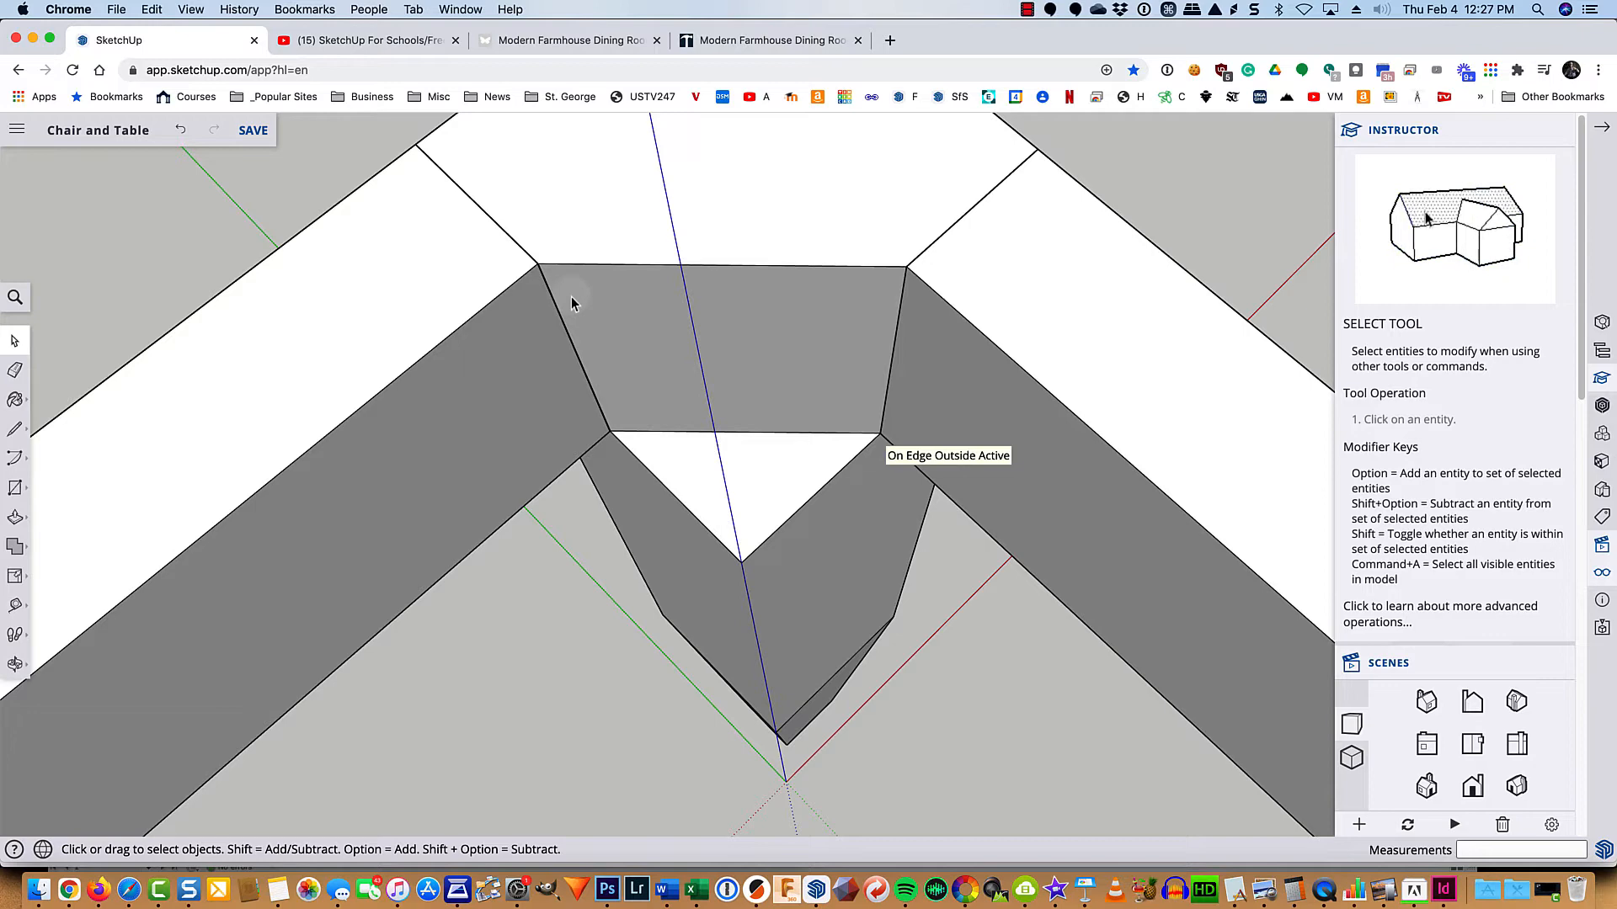
# Step: Outside the leg group, draw a line along the cut's top edge between the inner corners of the two aprons
pyautogui.press('l')
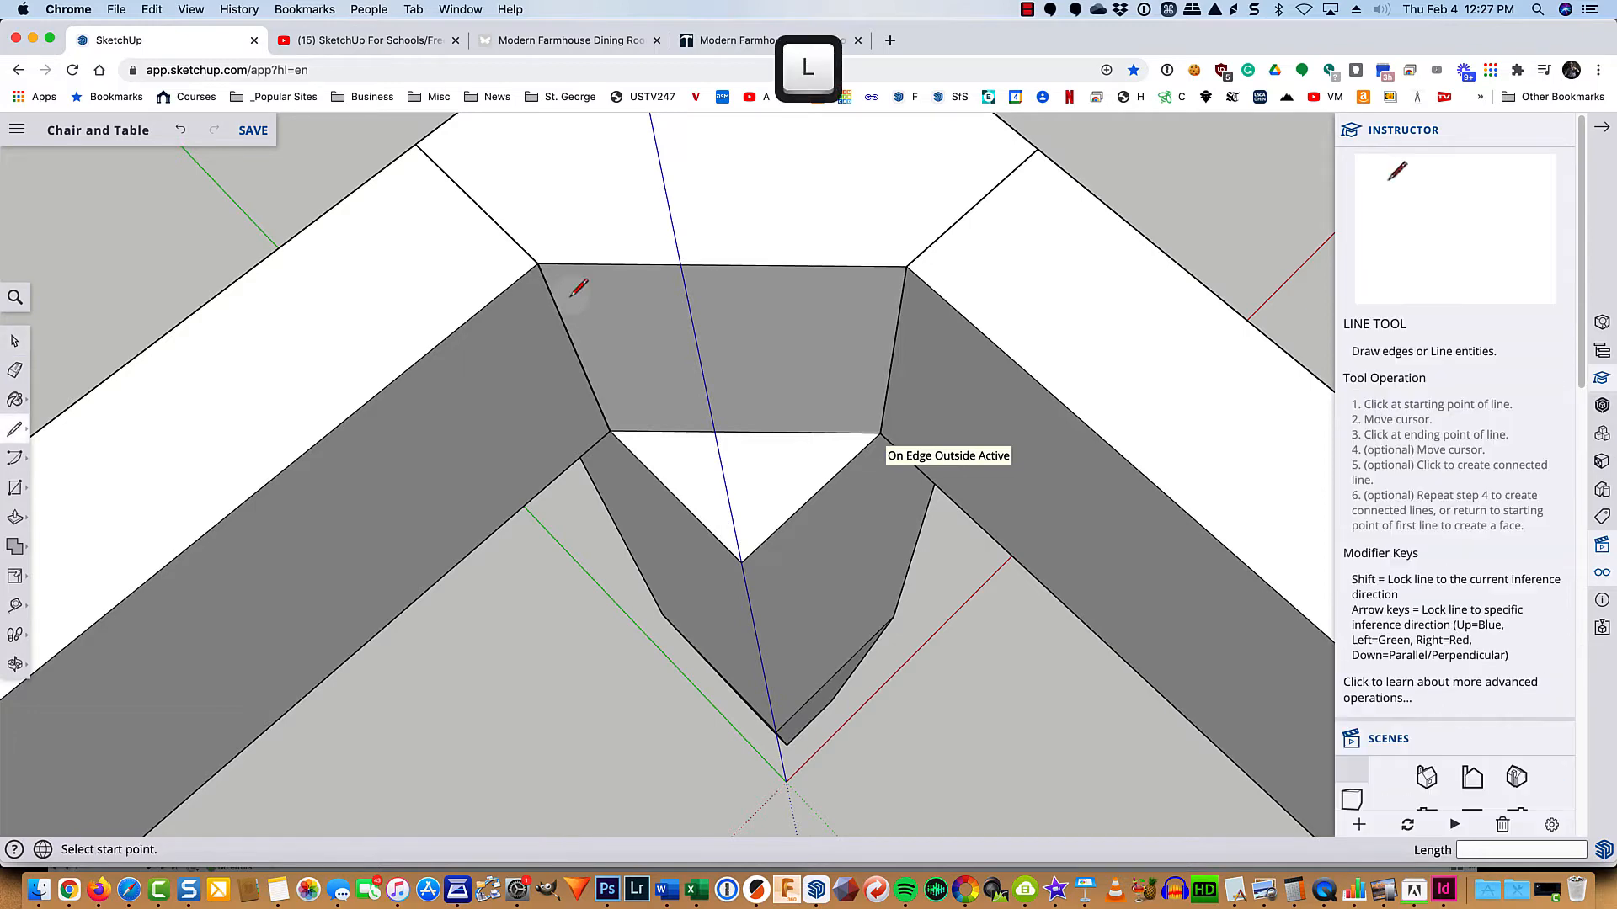
pyautogui.click(538, 263)
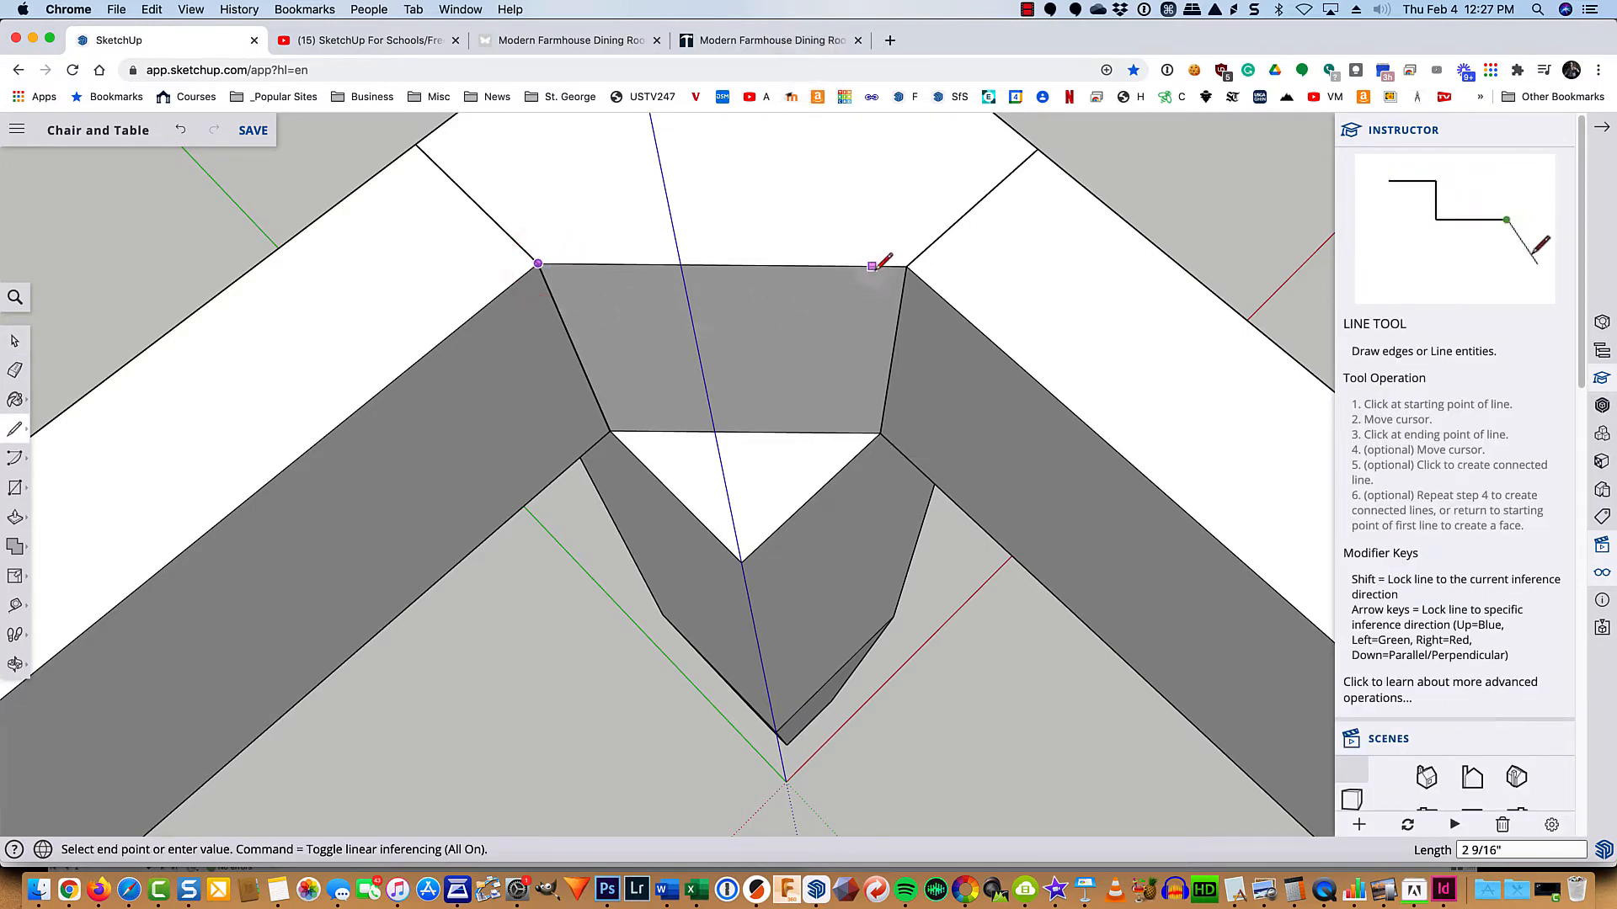
pyautogui.click(906, 266)
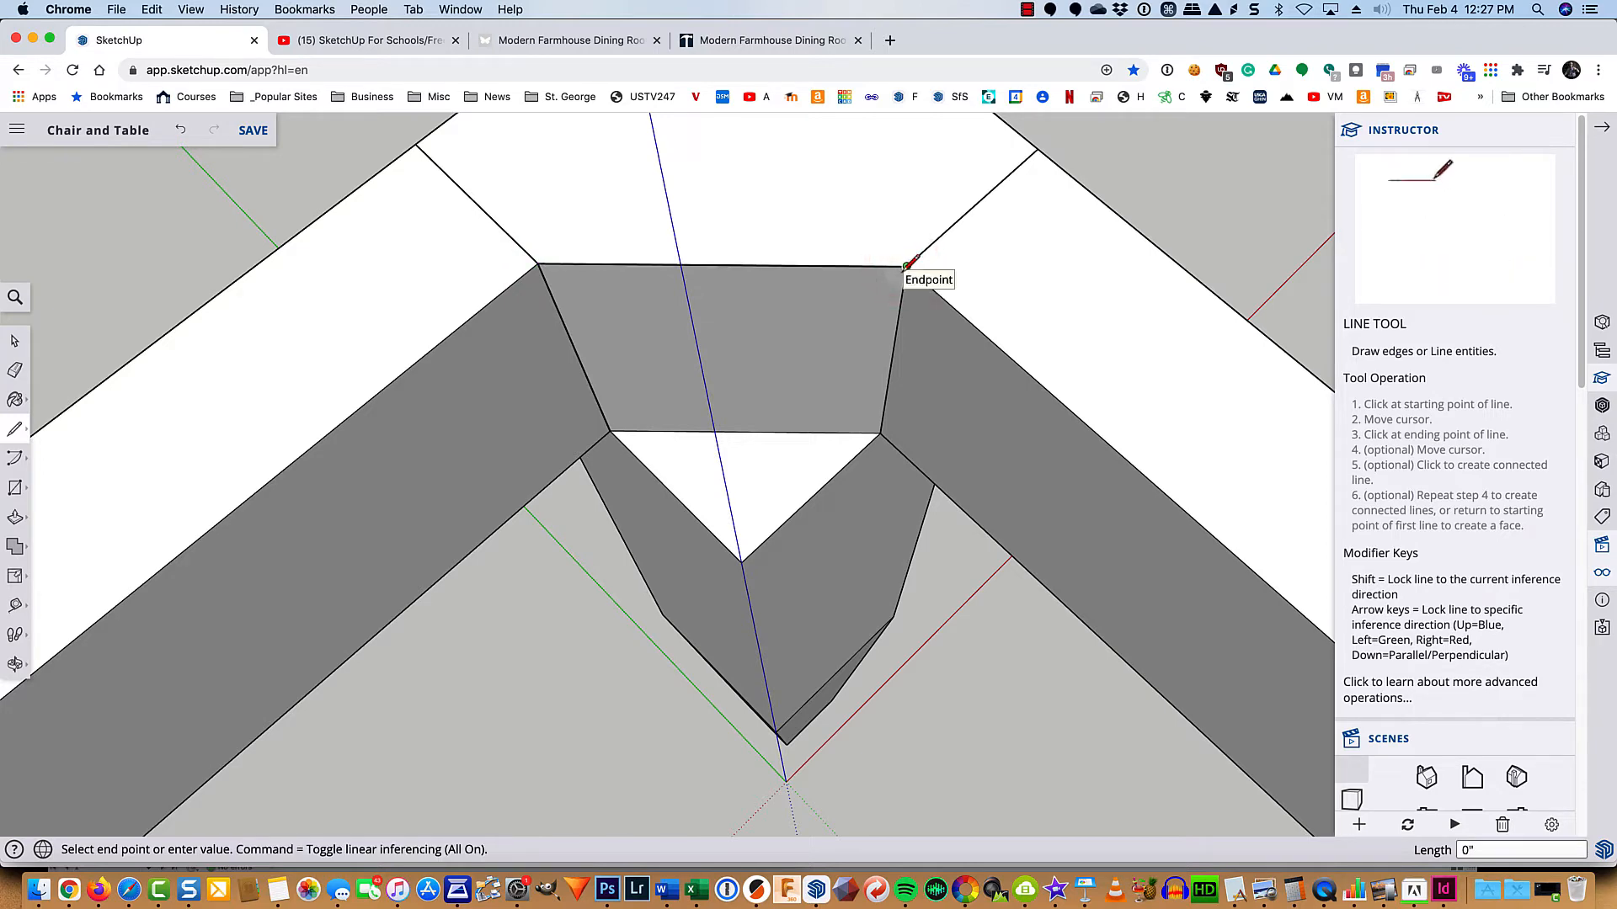
# Step: Place a guide 1.5 inches inward from and parallel to the top line between the two aprons' inner corners with the Tape Measure tool
pyautogui.press('t')
pyautogui.click(903, 268)
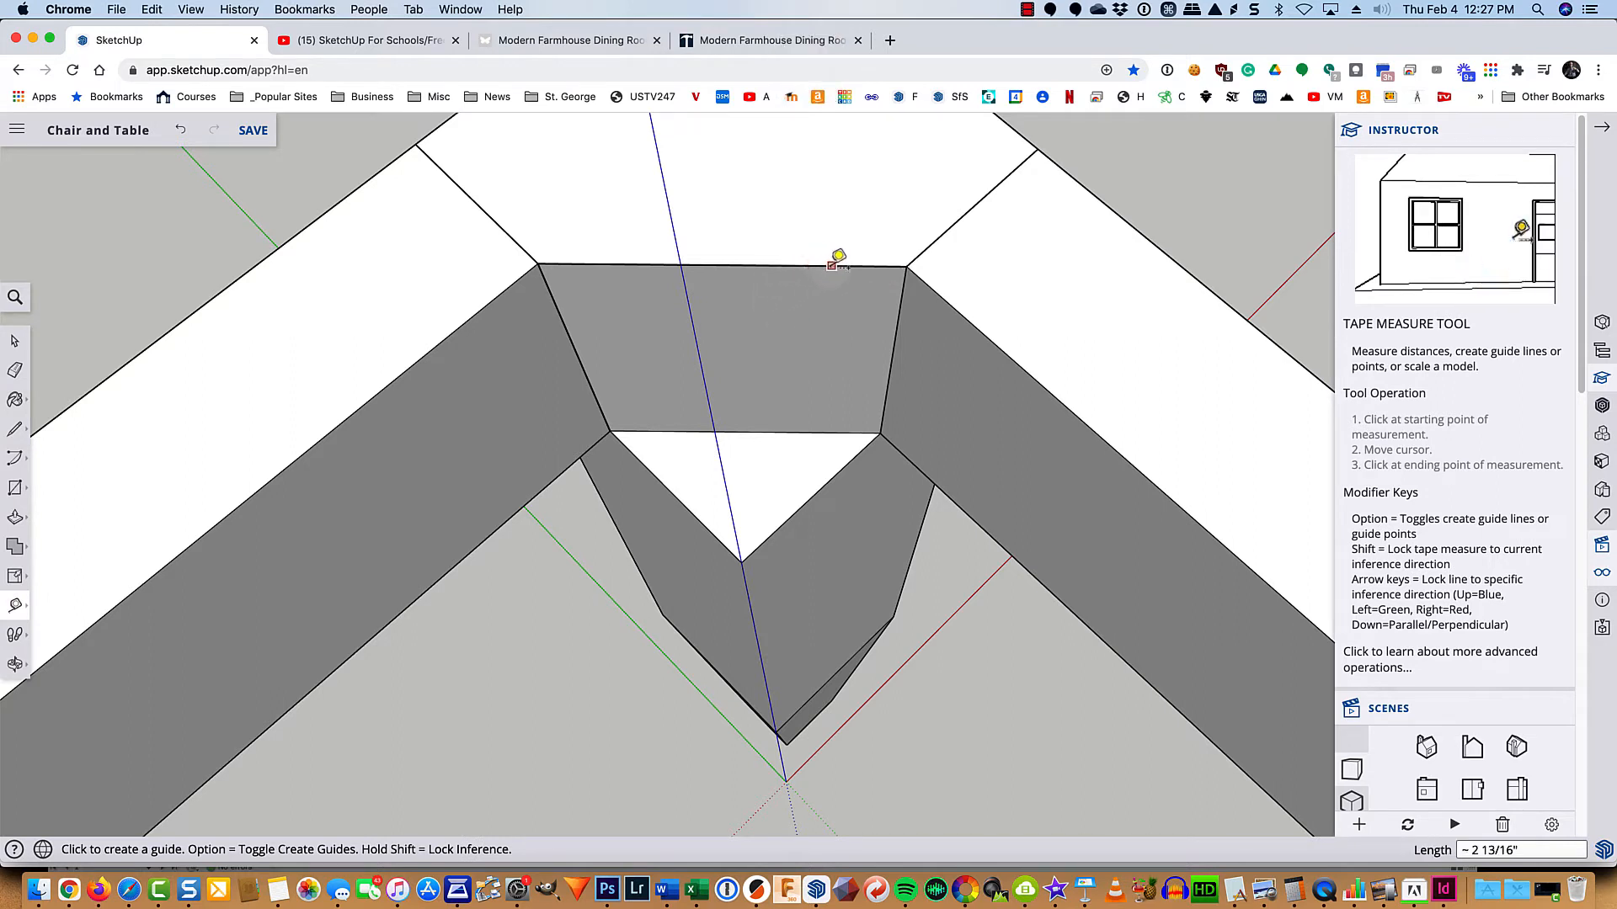
pyautogui.click(723, 264)
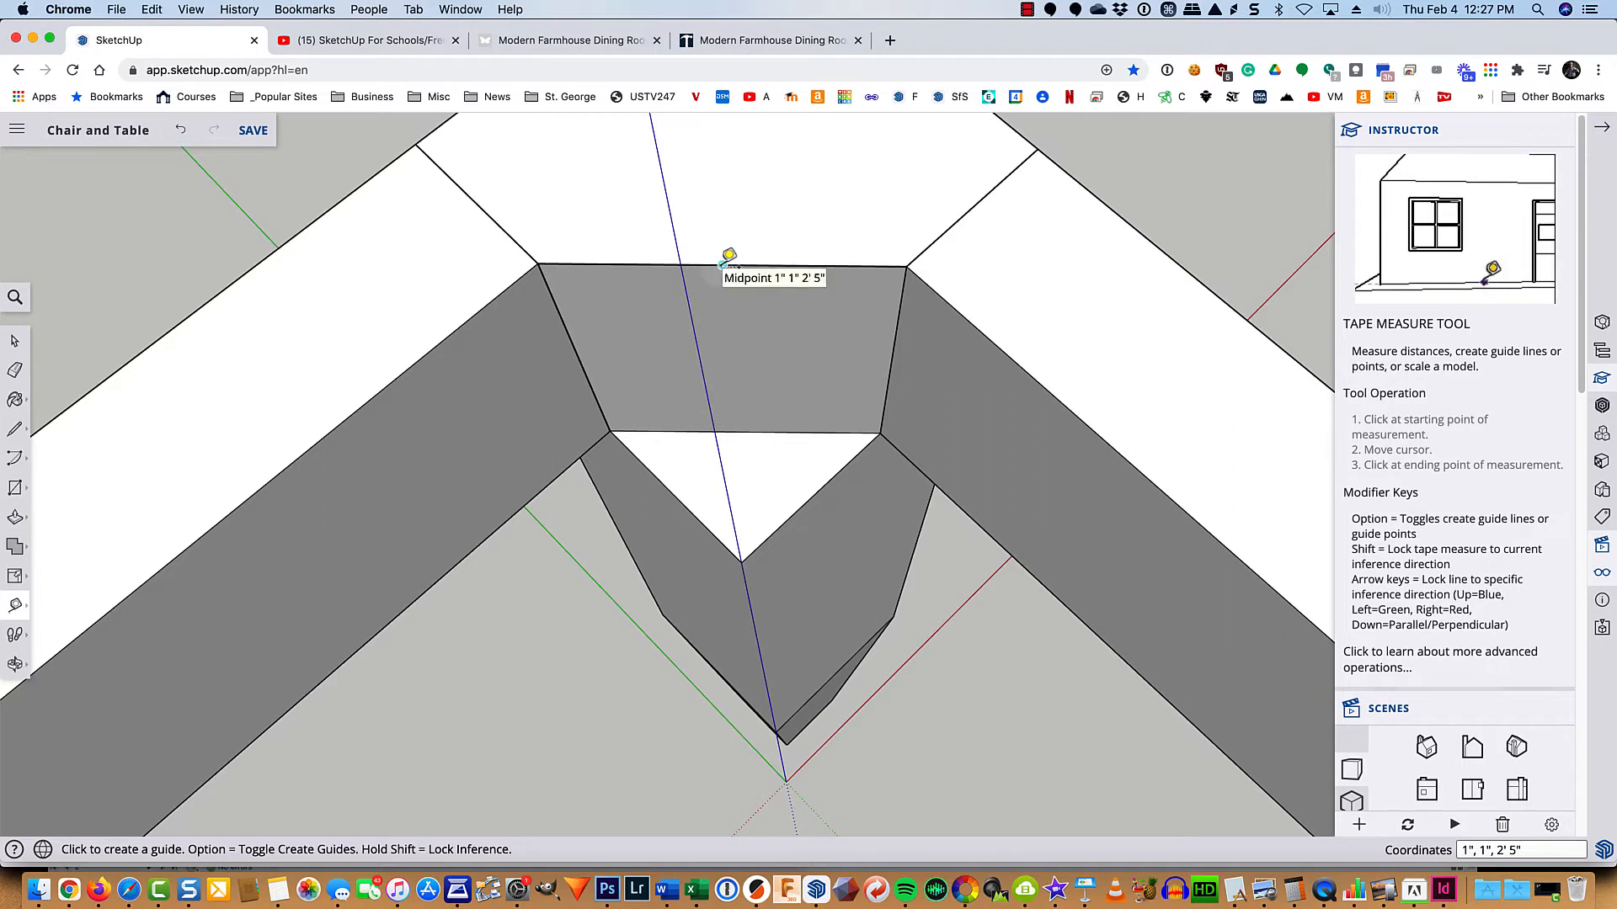
pyautogui.click(806, 266)
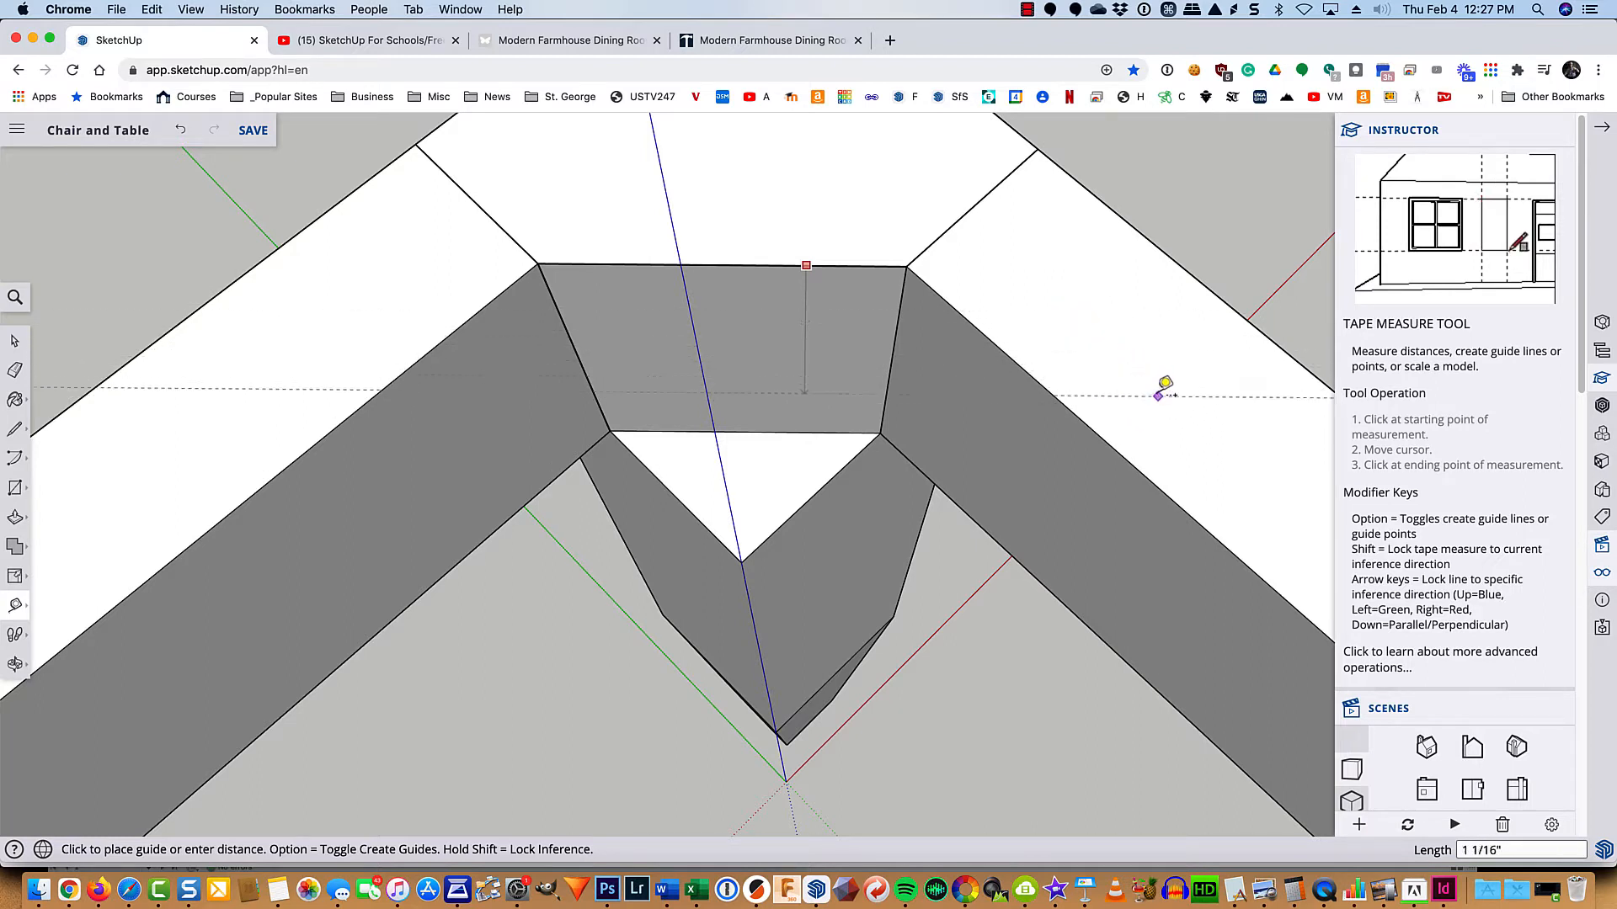
pyautogui.click(1158, 393)
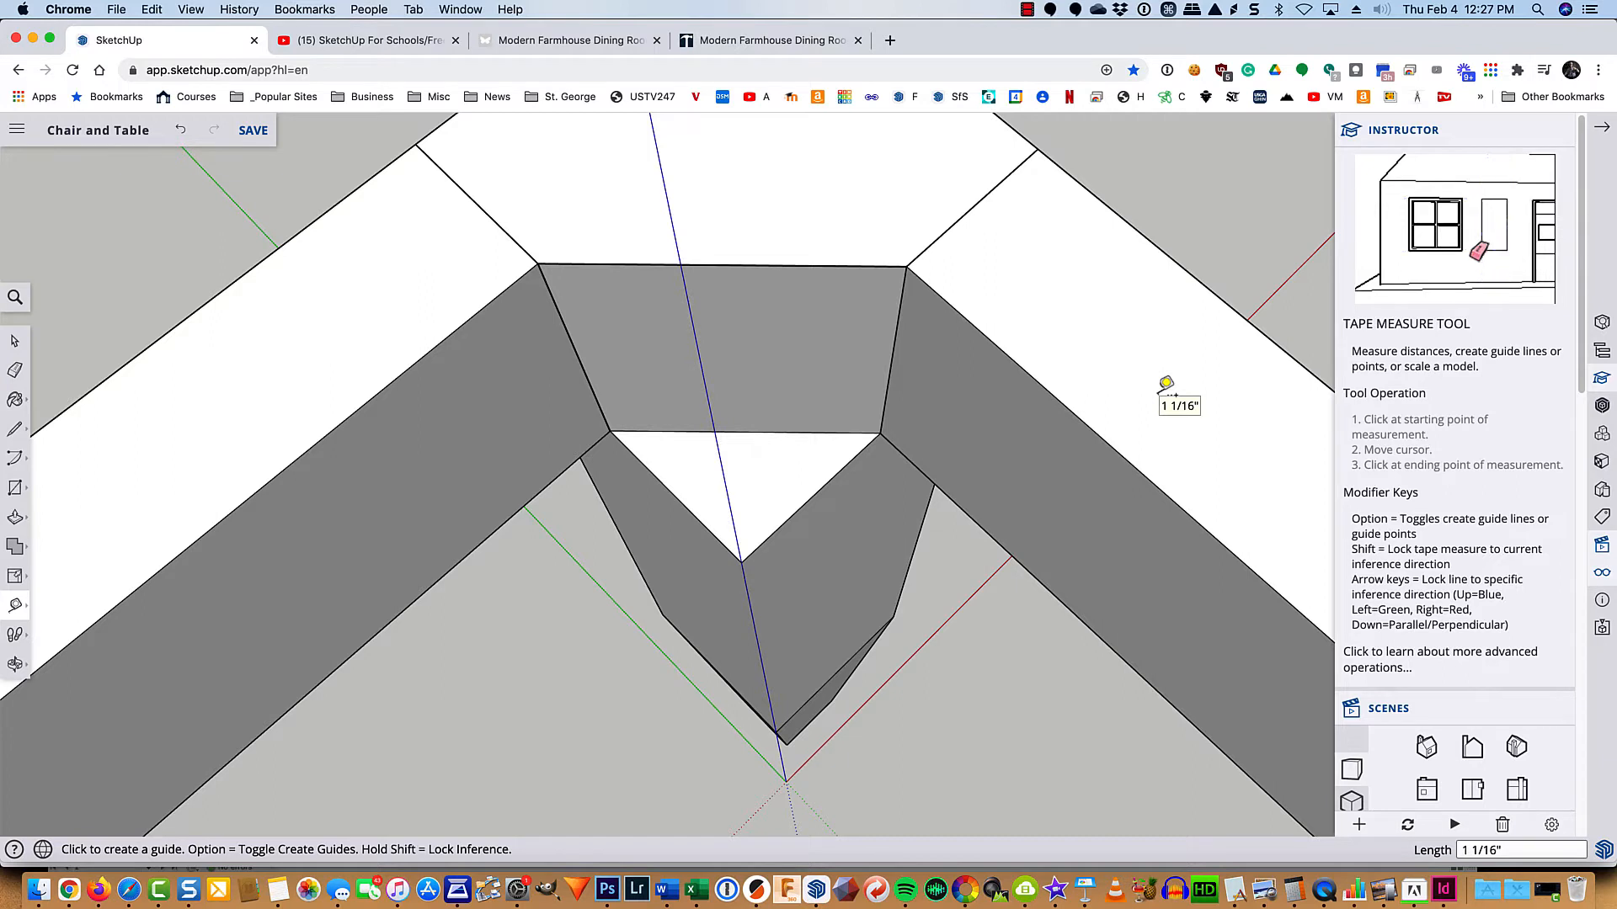
pyautogui.write('1.5')
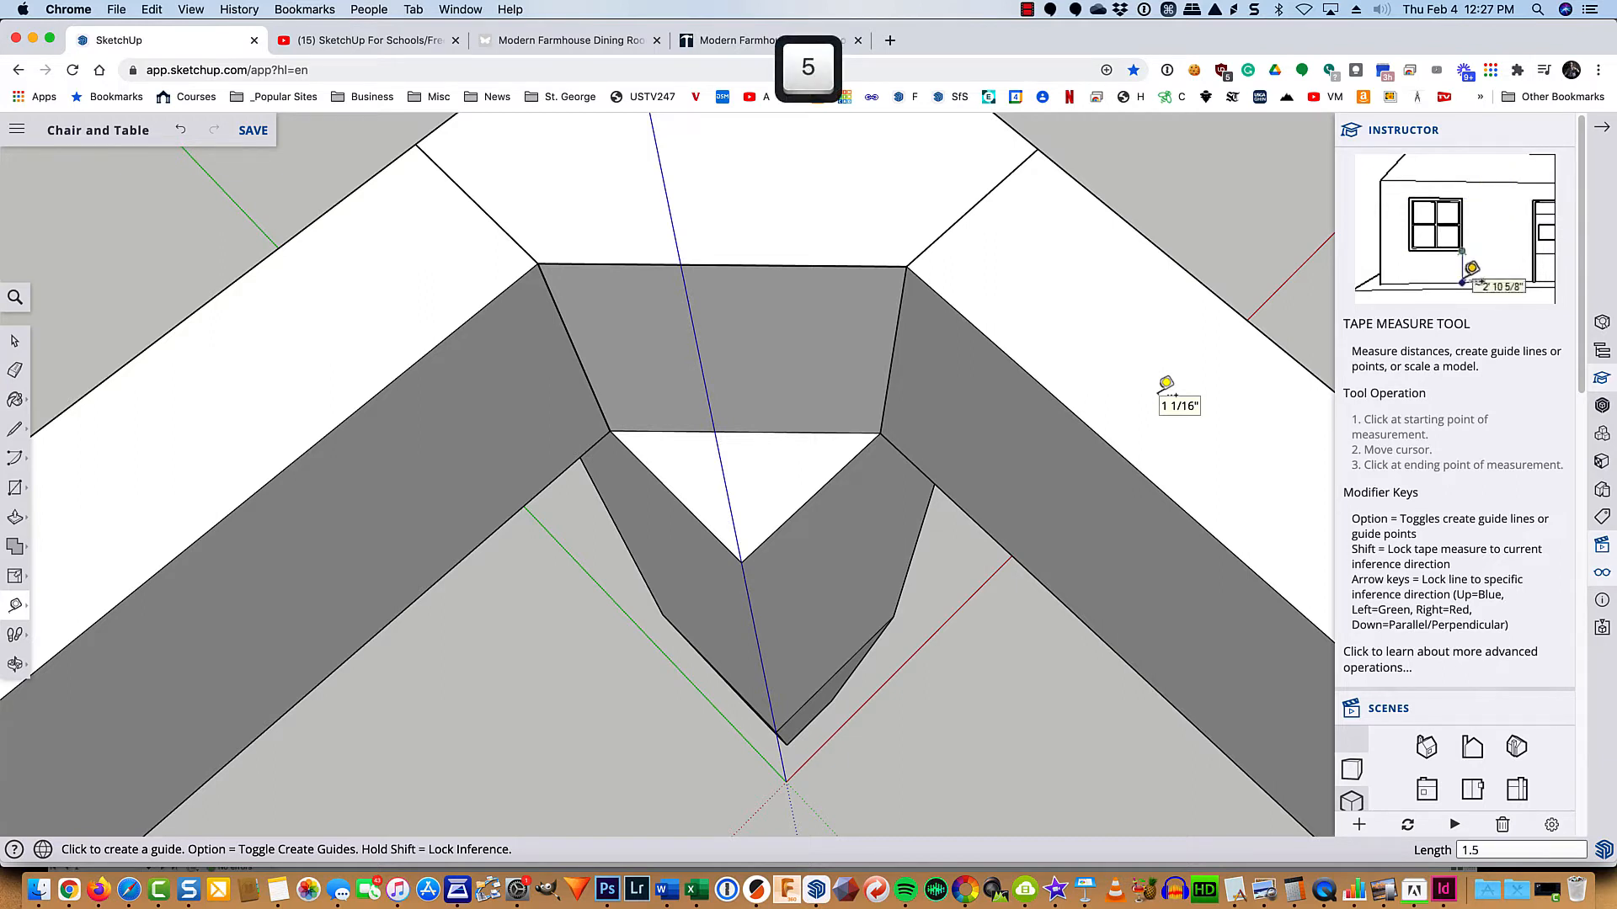
pyautogui.press('Return')
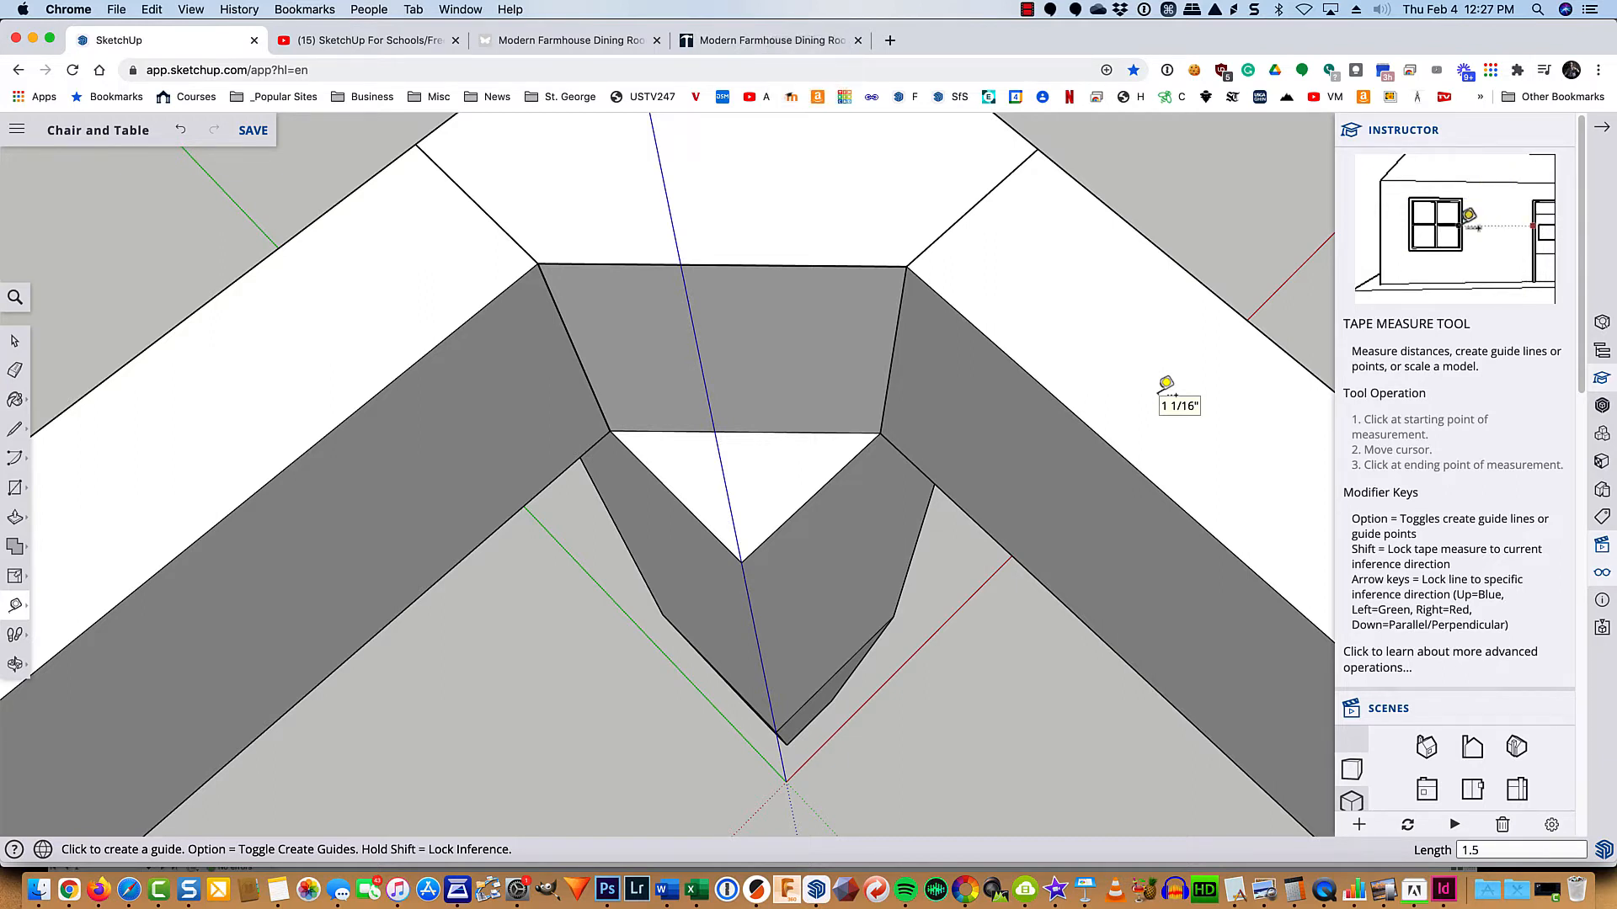
# Step: Turn on the display of guides in the model
pyautogui.click(946, 301)
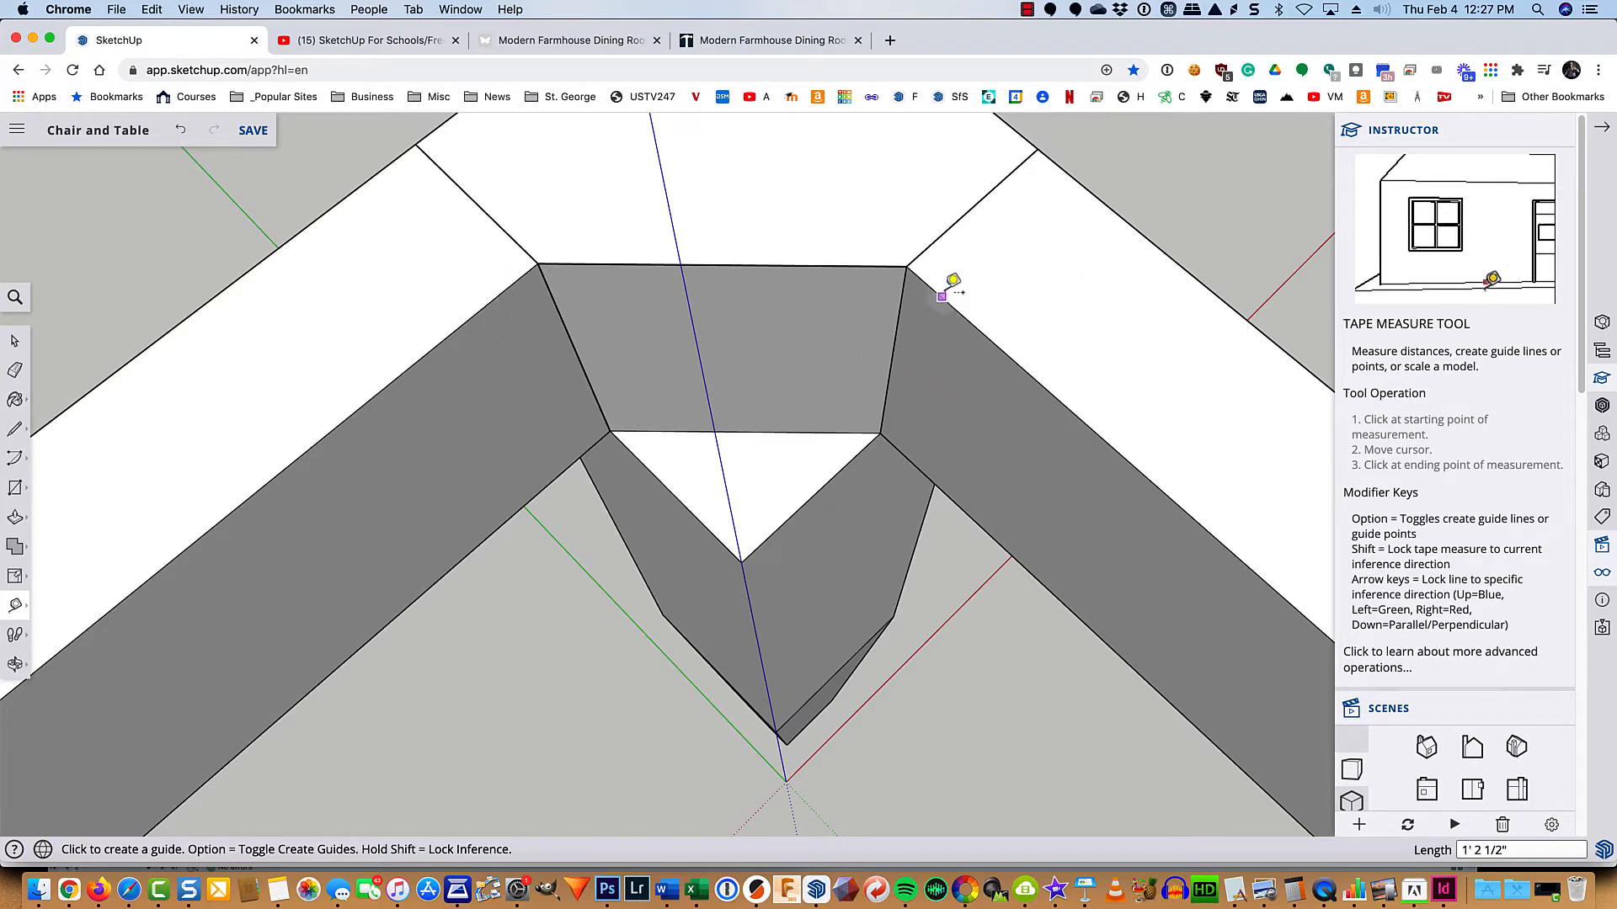
pyautogui.scroll(-10, 1435, 630)
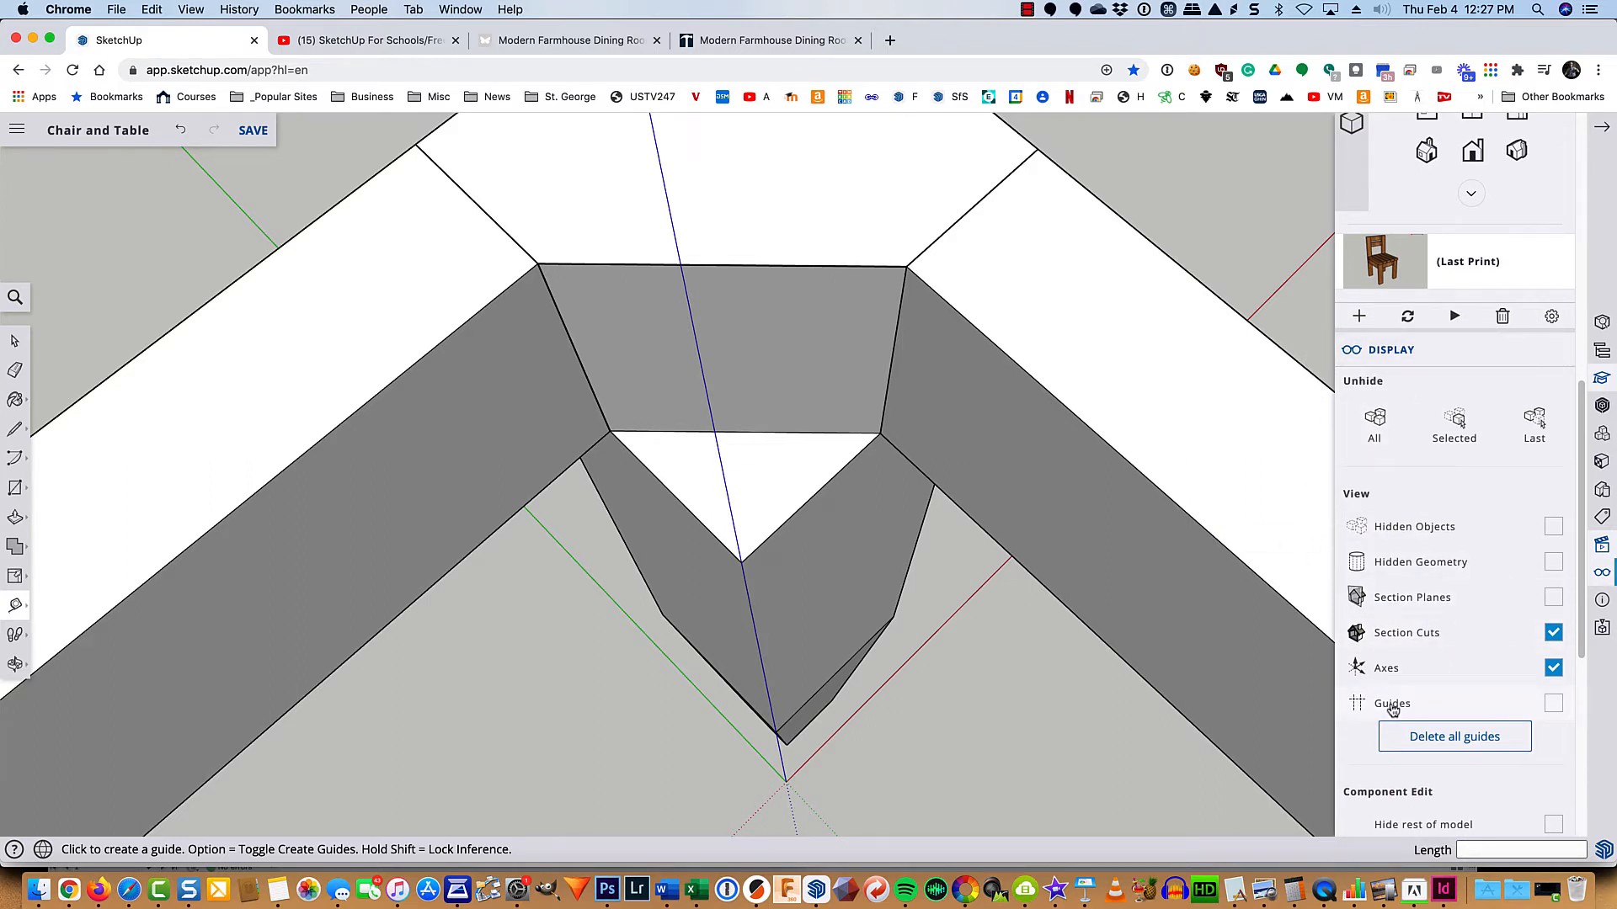
pyautogui.click(1554, 704)
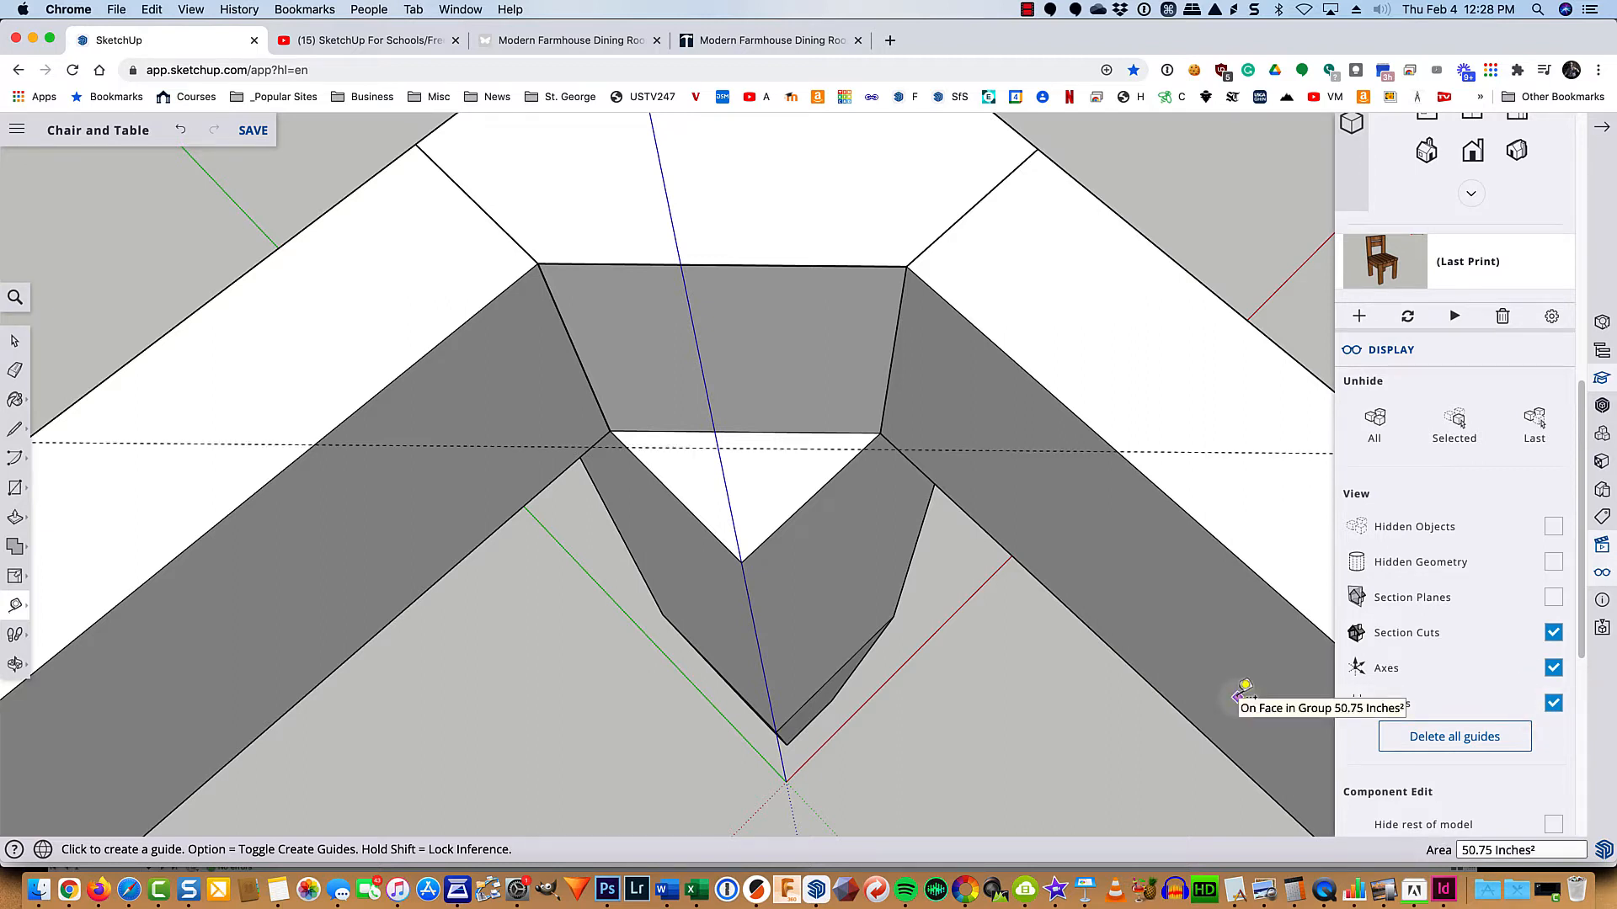
# Step: Draw the corner brace's outline along both aprons' inner top edges and across the guide, closing the face at the aprons' inner corners
pyautogui.press('l')
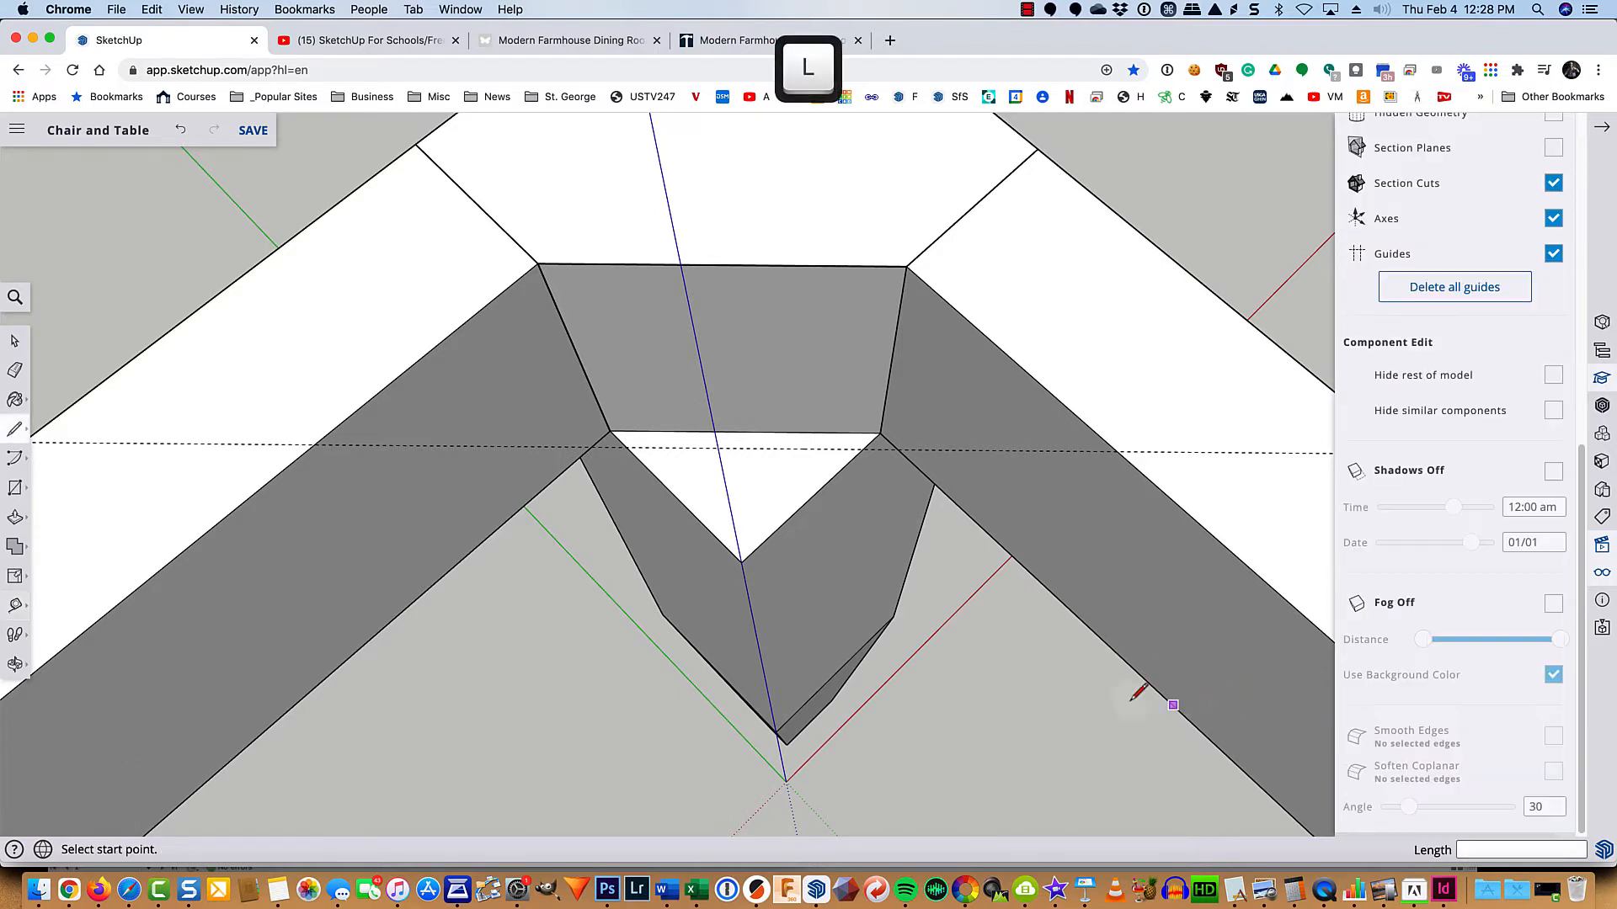
pyautogui.click(538, 264)
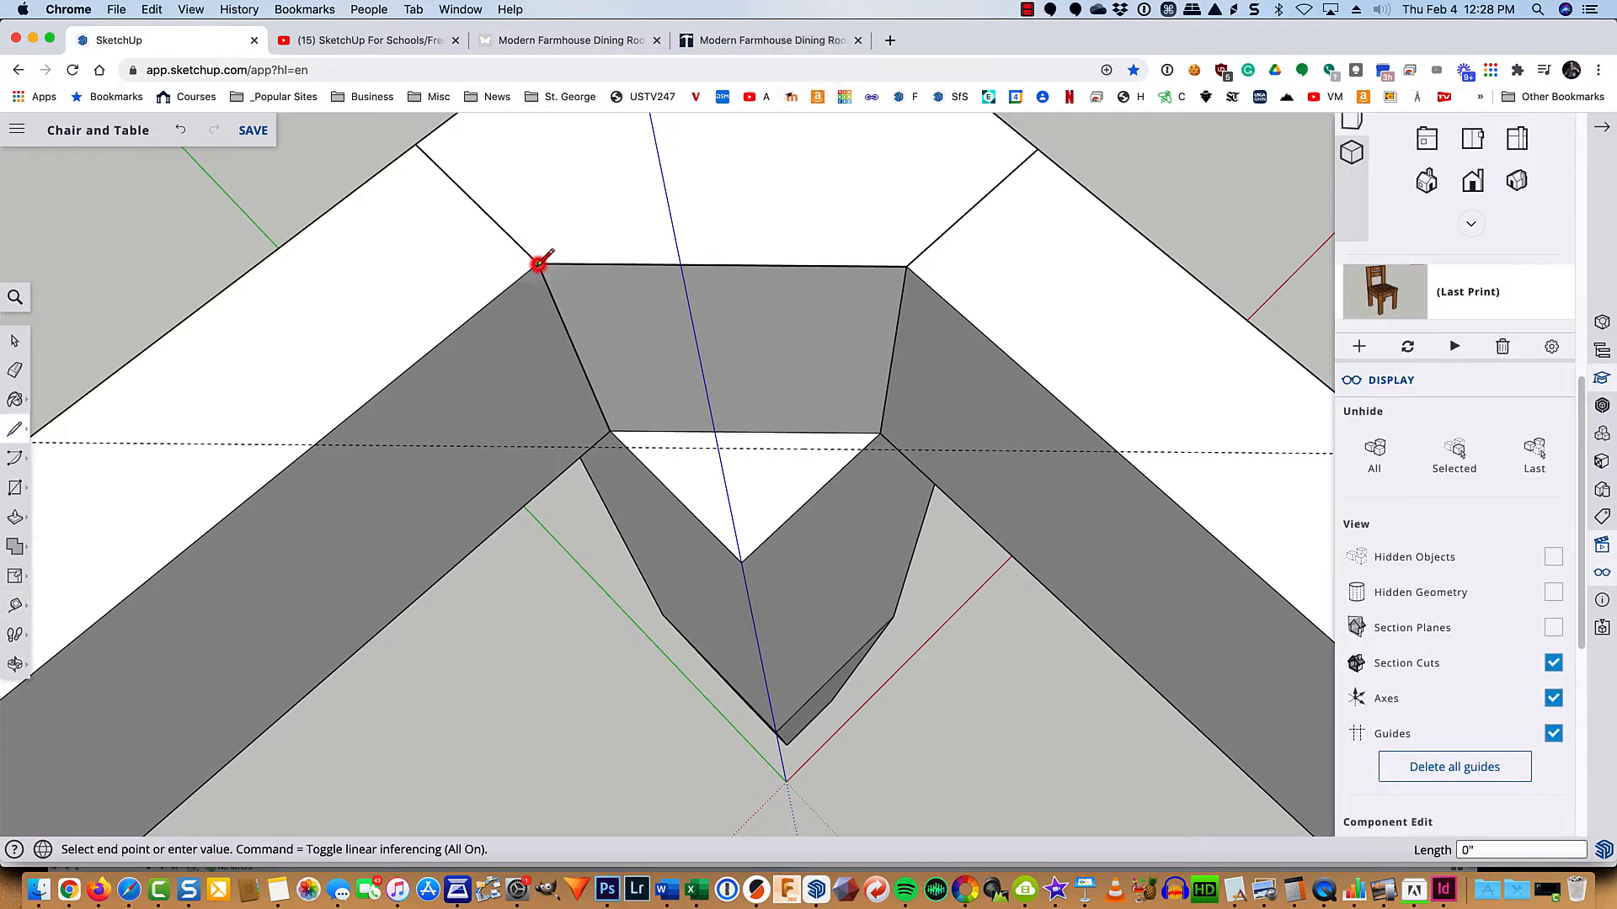
pyautogui.click(314, 444)
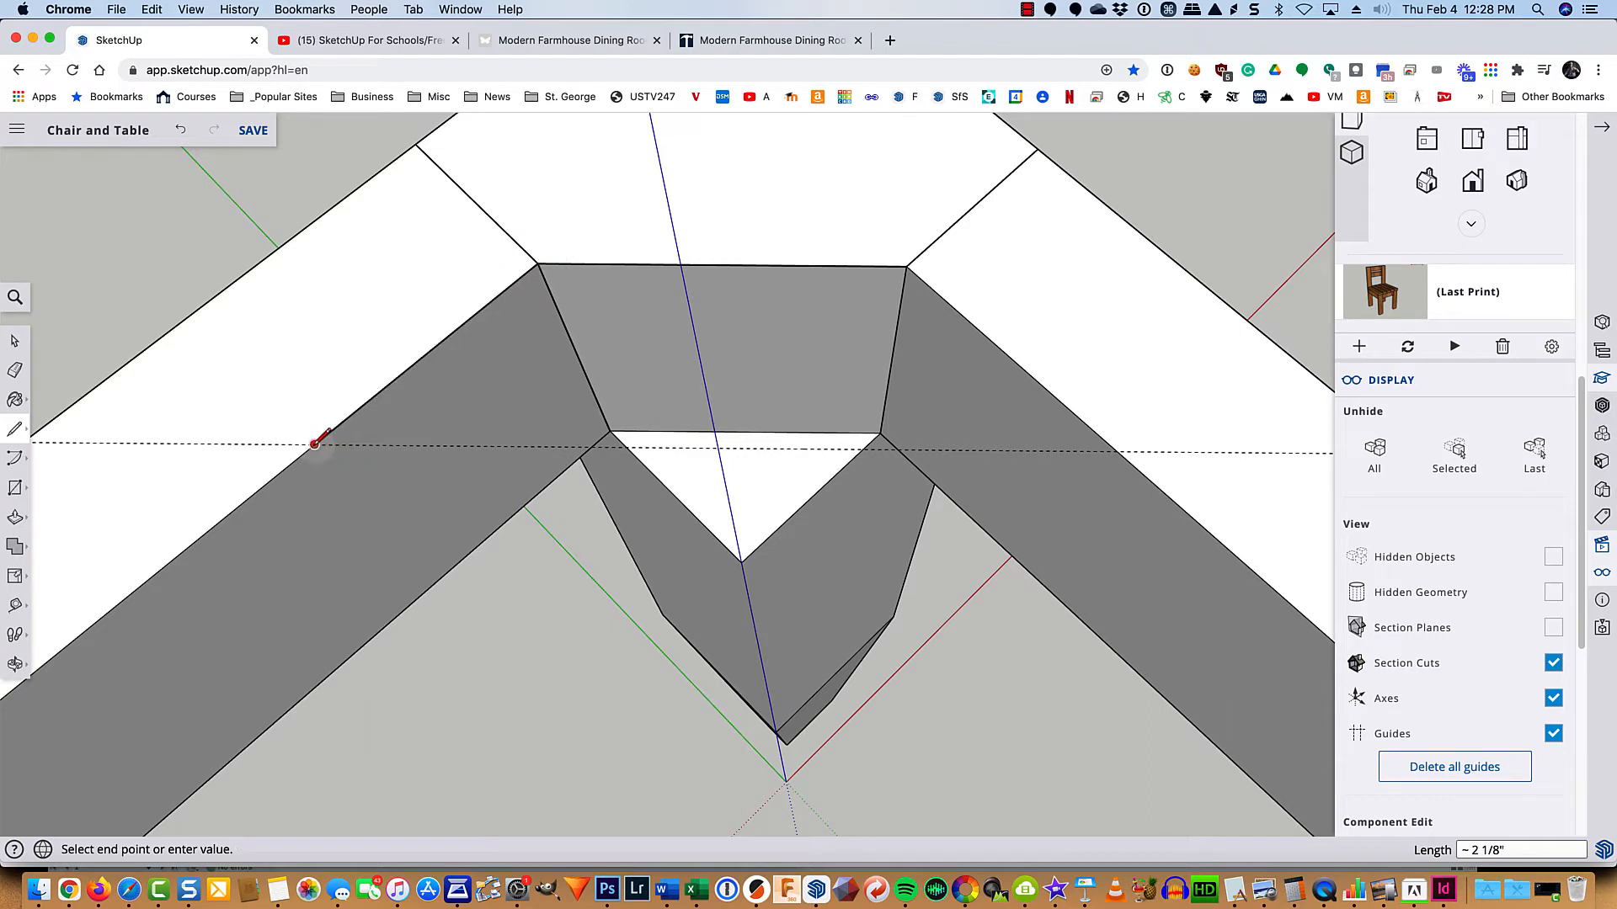
pyautogui.click(1116, 451)
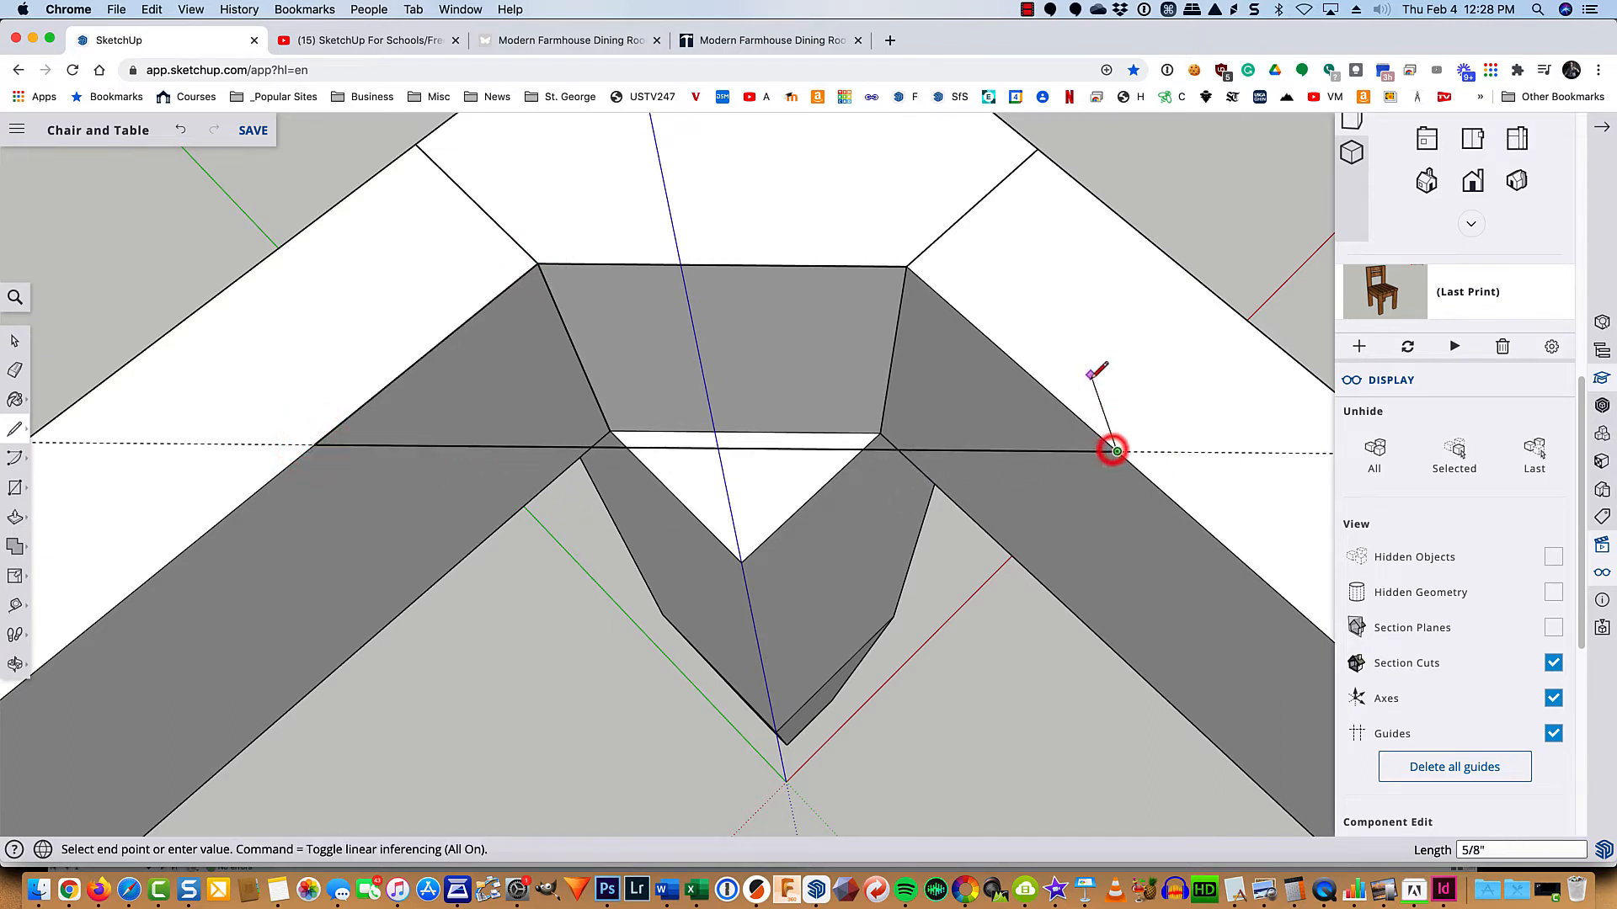
pyautogui.click(906, 266)
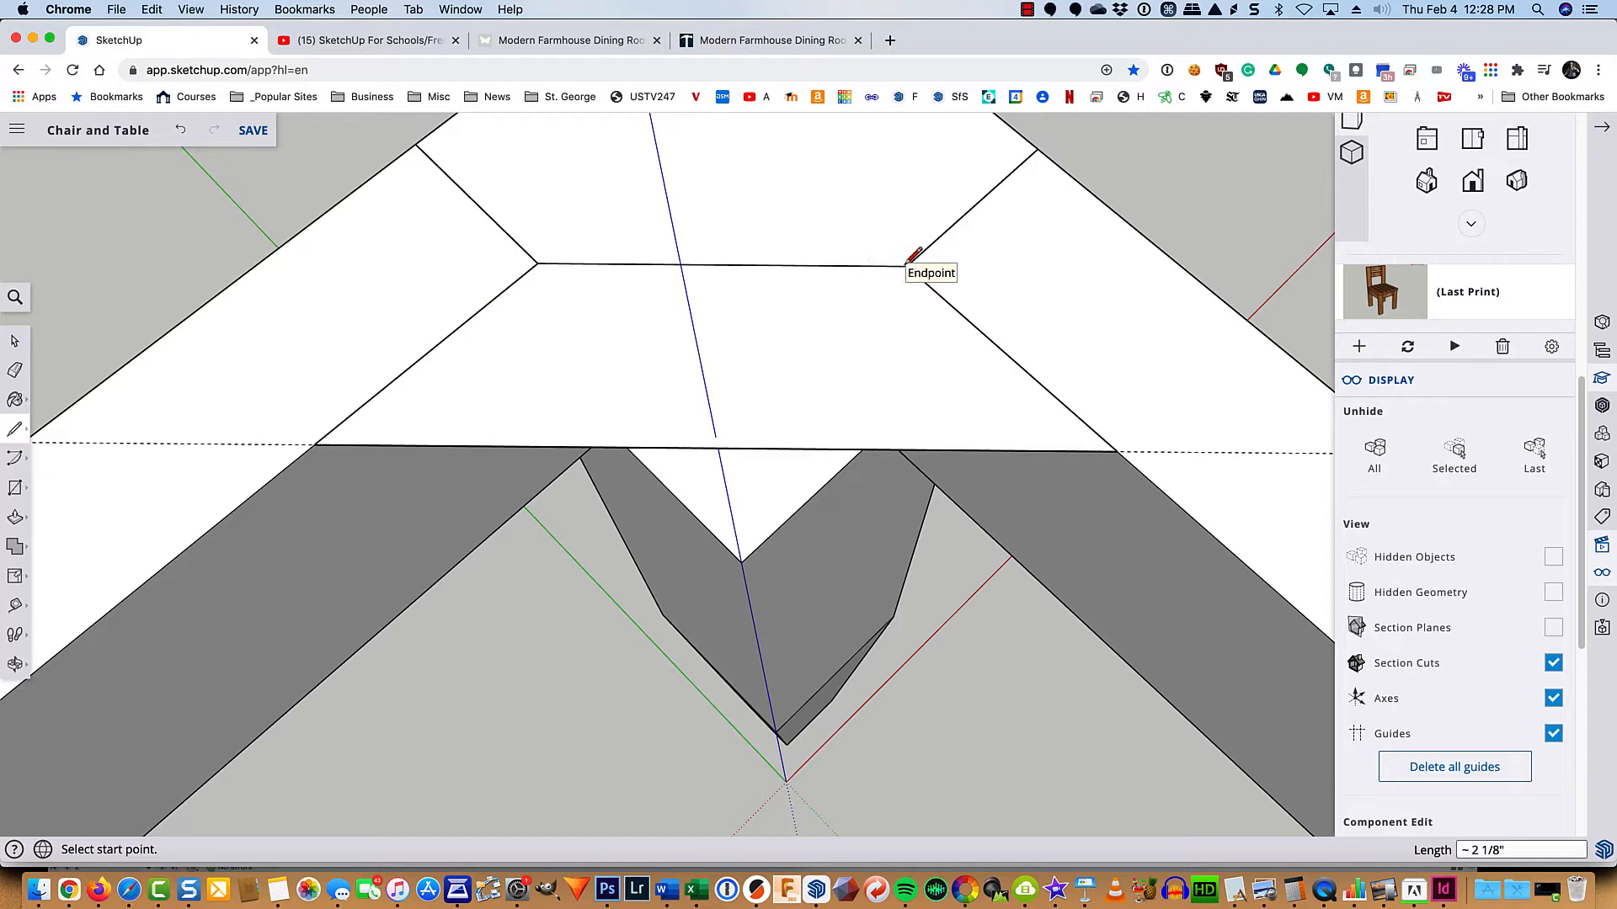
# Step: Push/Pull the corner brace face down 3 1/2 inches, level with the underside of the aprons
pyautogui.press('p')
pyautogui.click(898, 411)
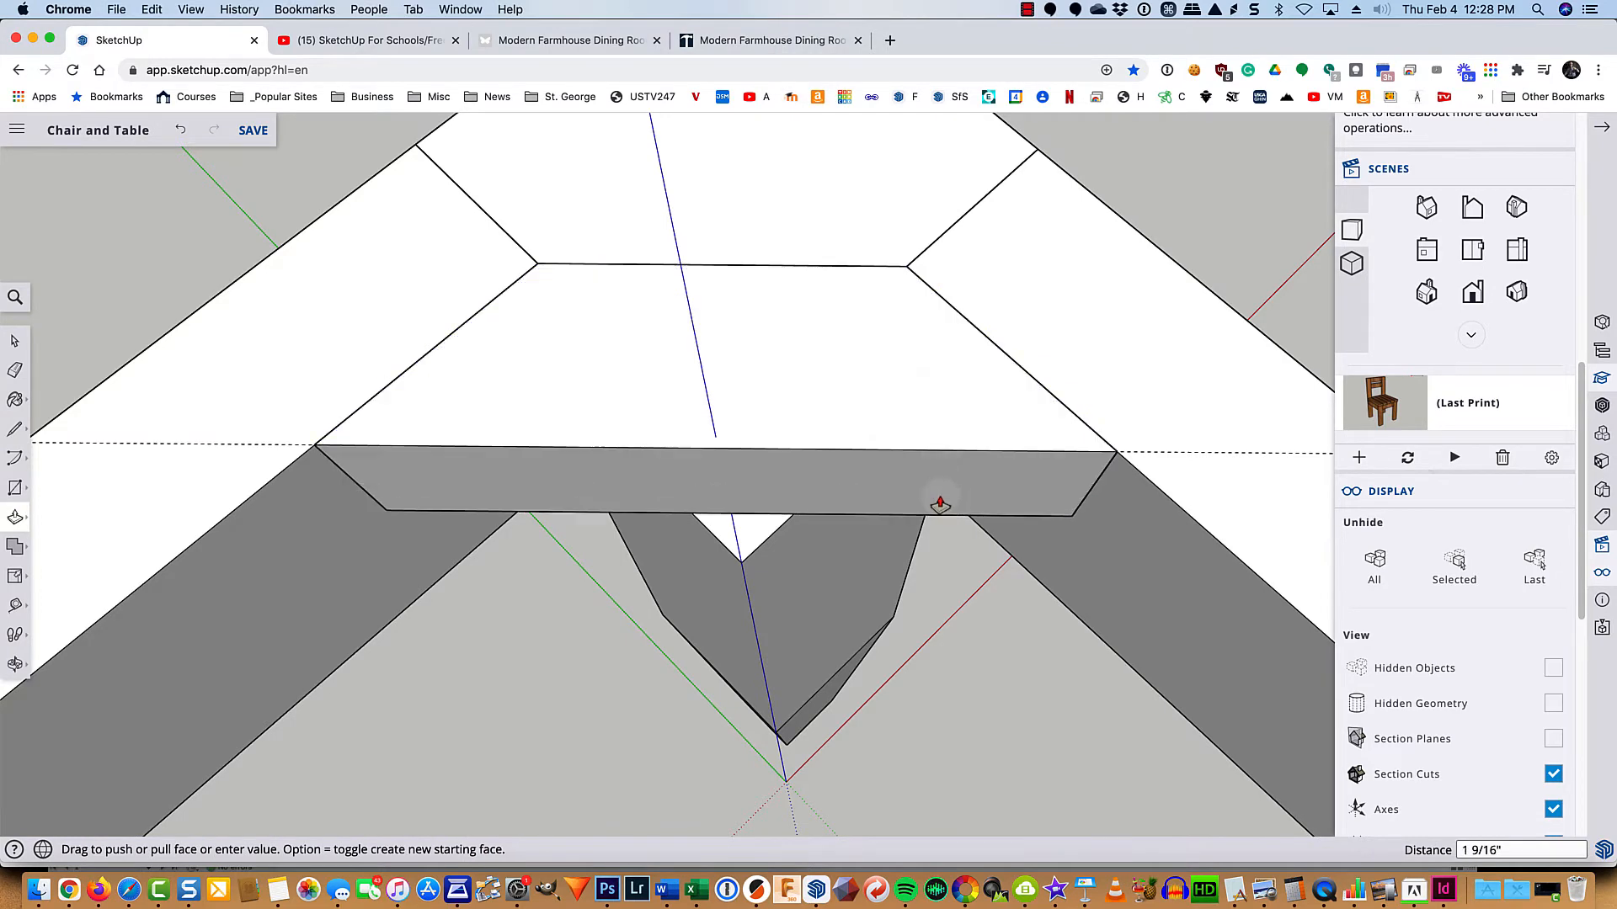
pyautogui.scroll(4, 940, 503)
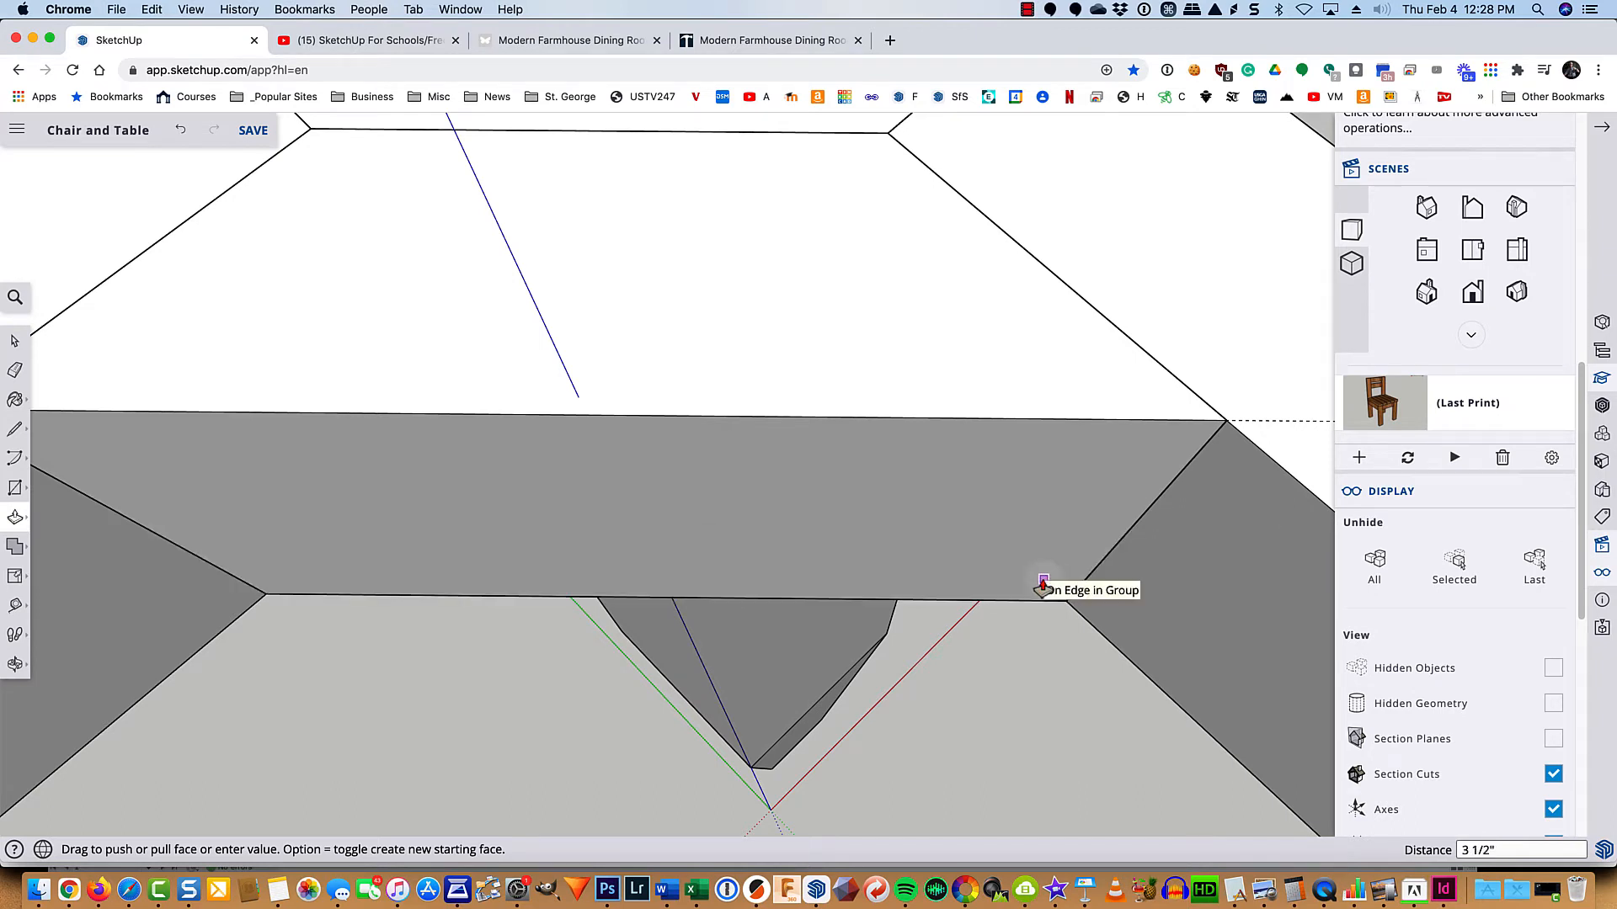
pyautogui.click(1078, 621)
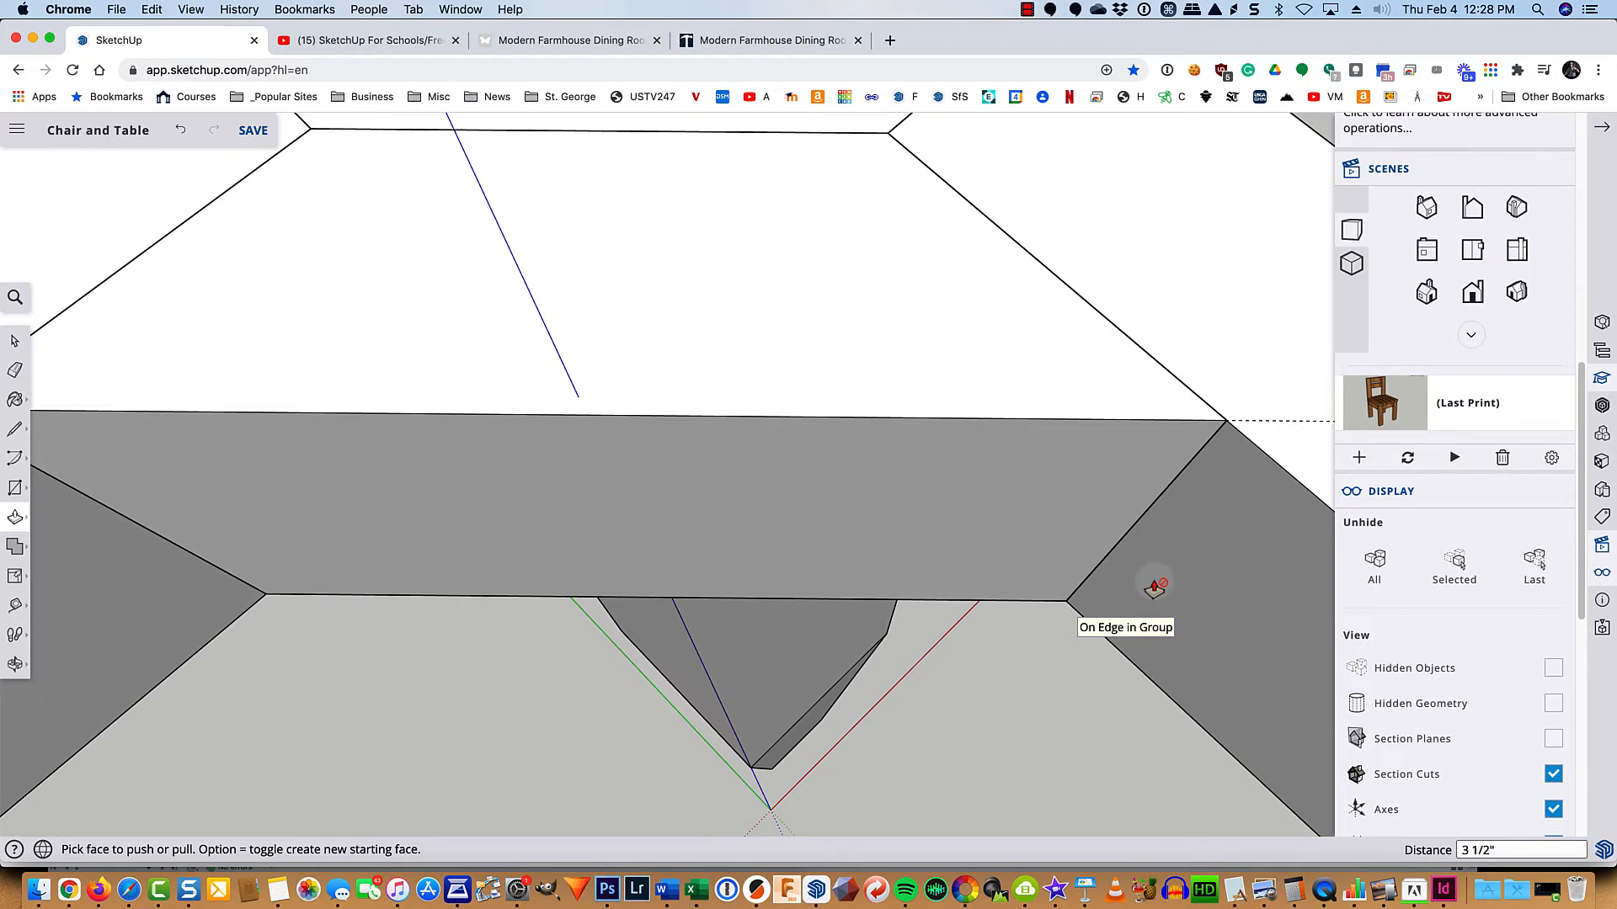
# Step: Select all connected geometry of the corner brace, make it a group and save the model
pyautogui.scroll(-3, 1154, 596)
pyautogui.press('space')
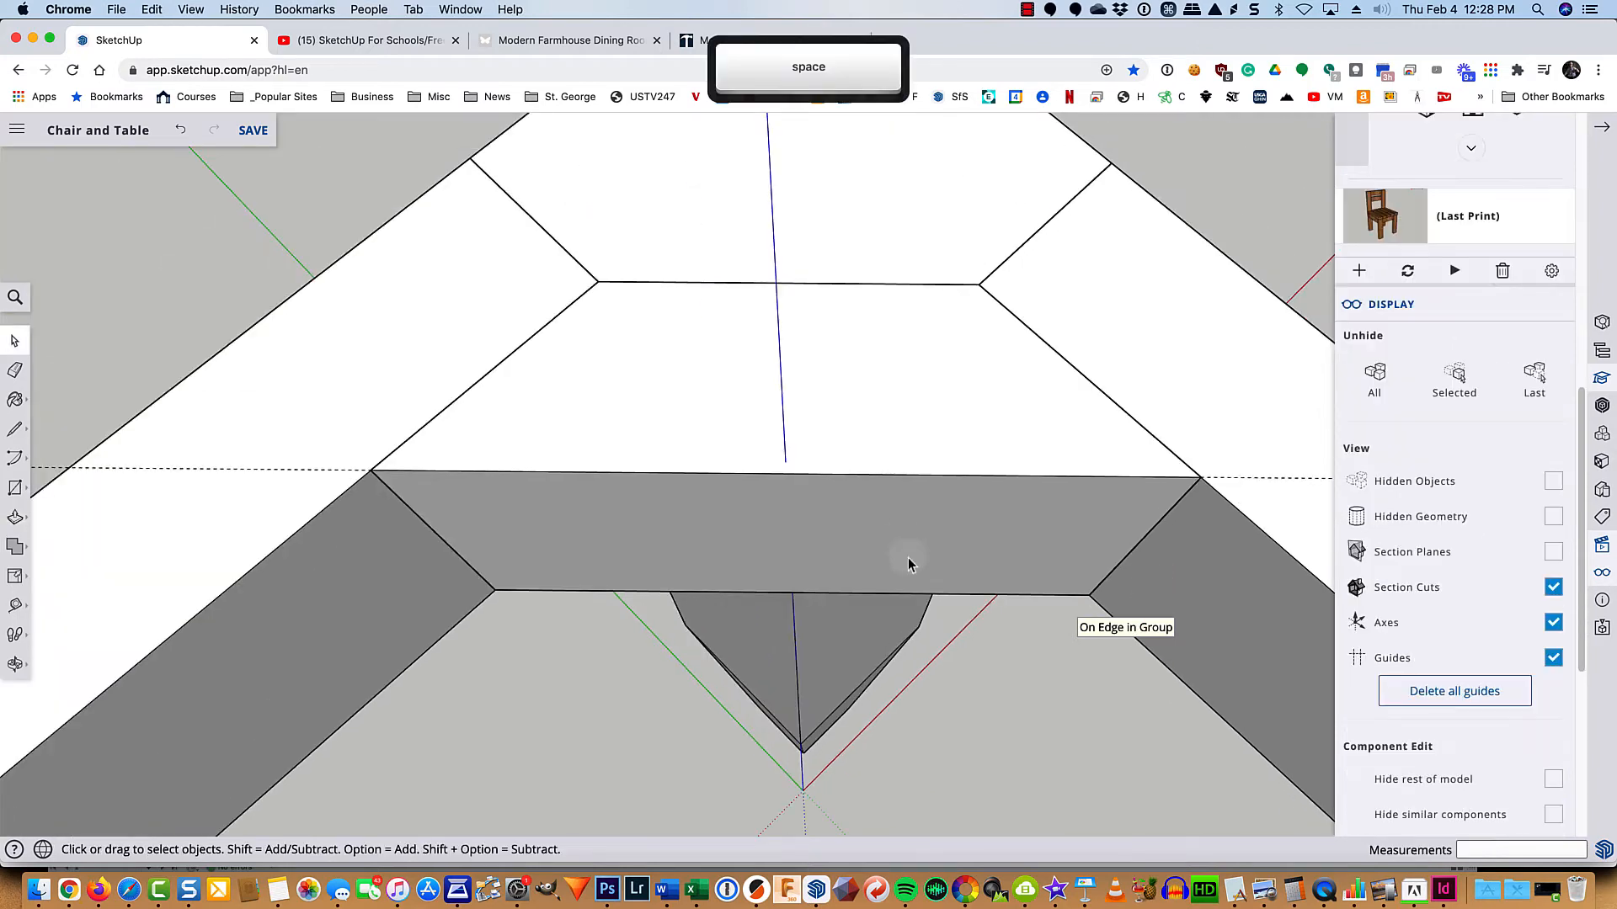
pyautogui.tripleClick(865, 520)
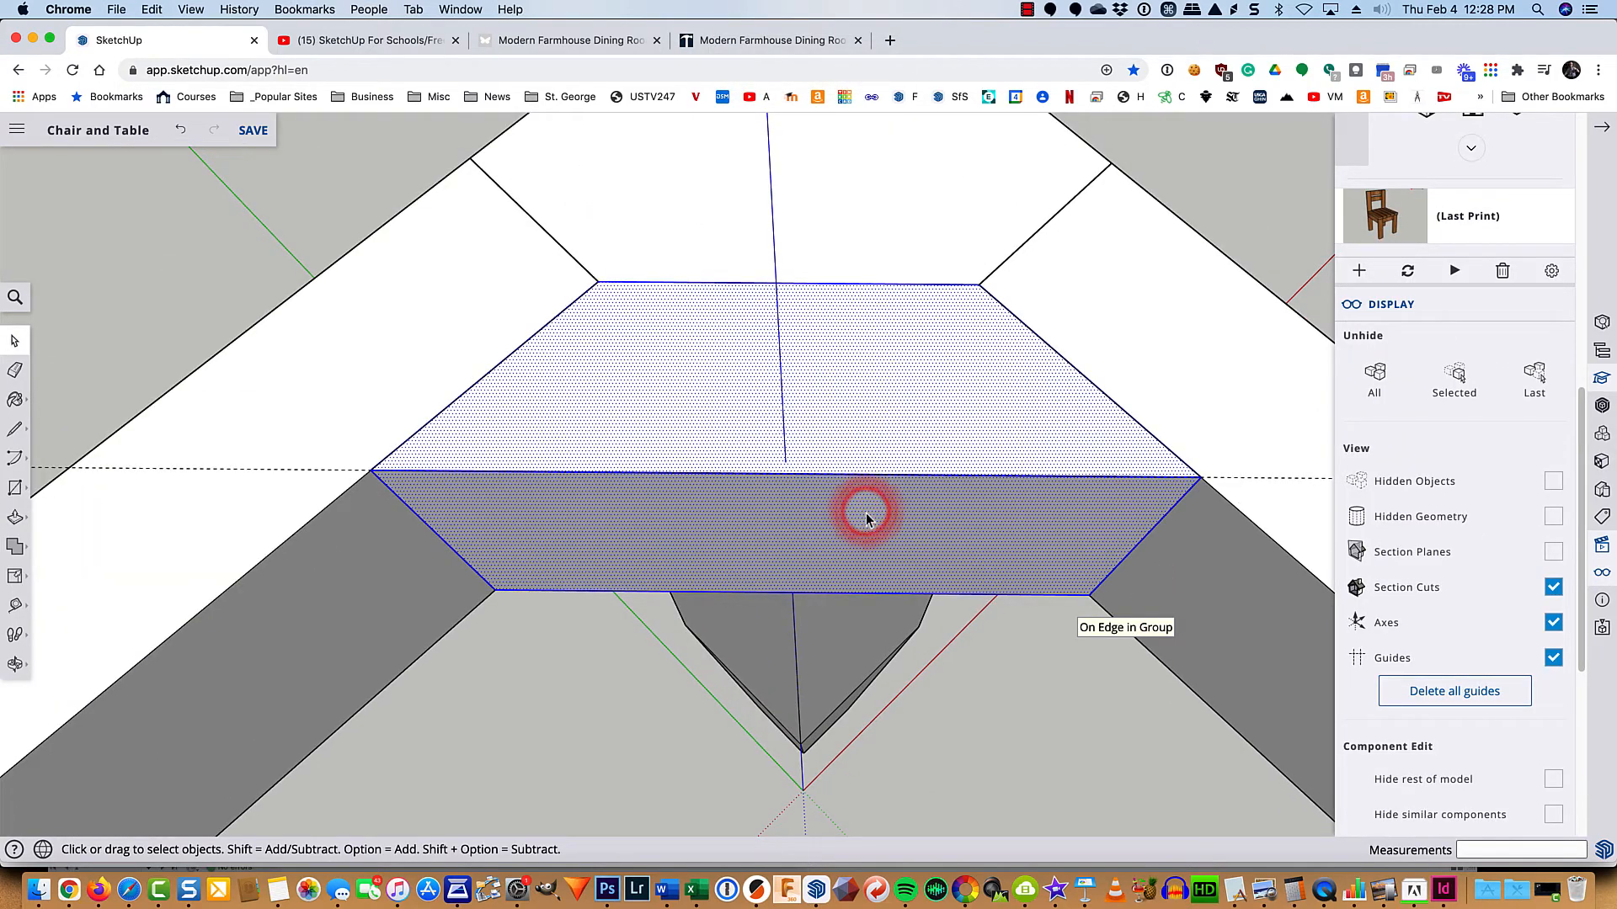
pyautogui.rightClick(866, 520)
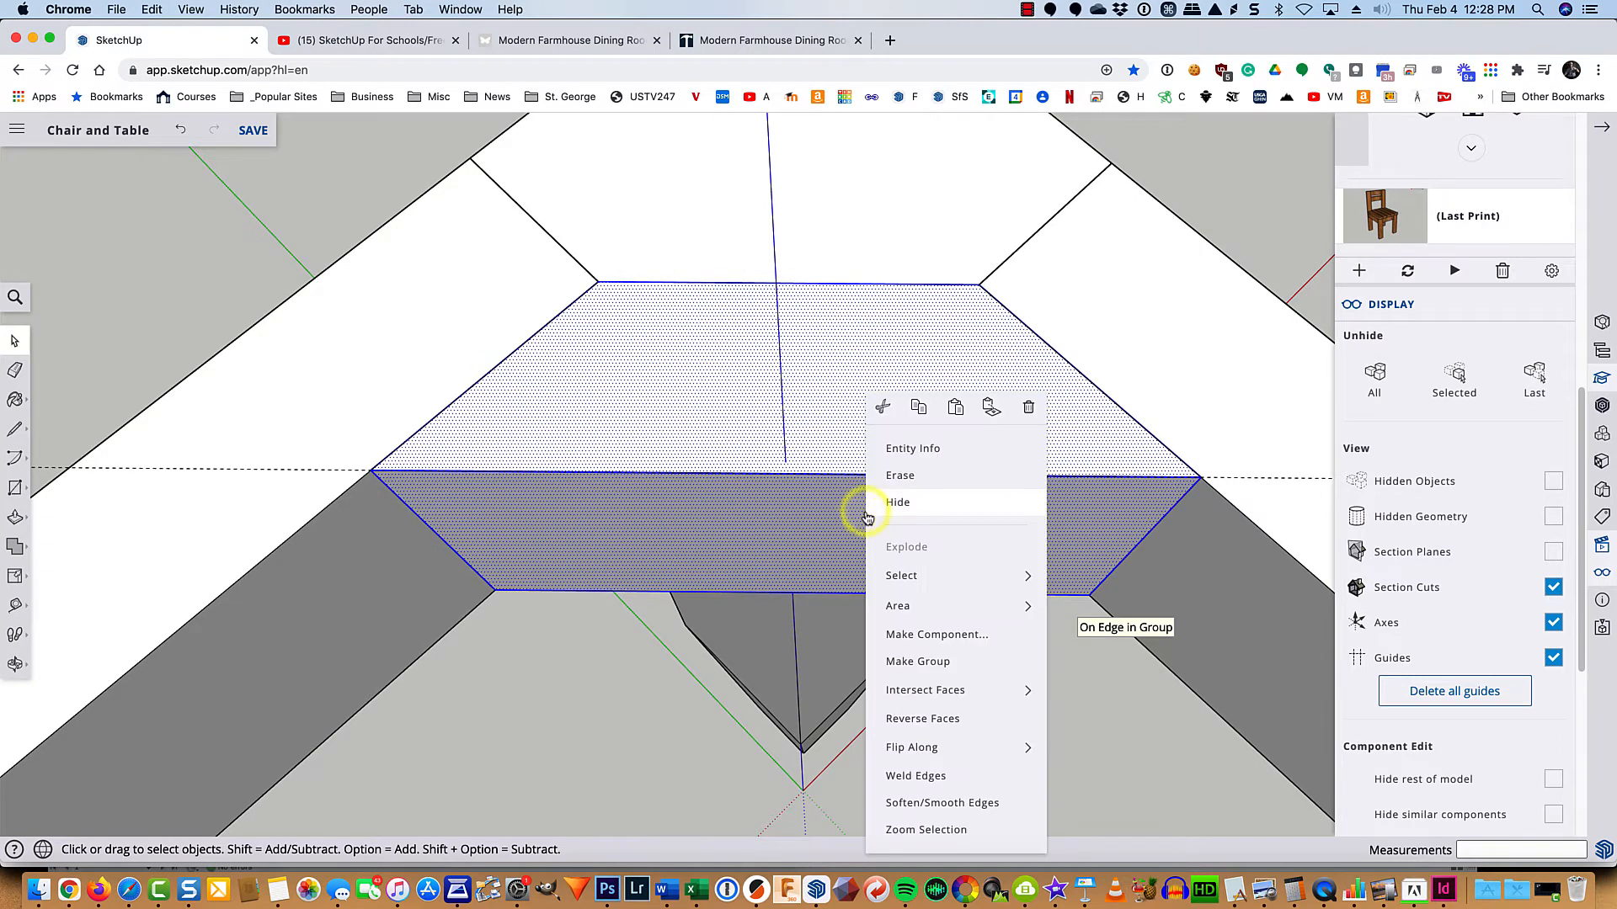
pyautogui.click(890, 655)
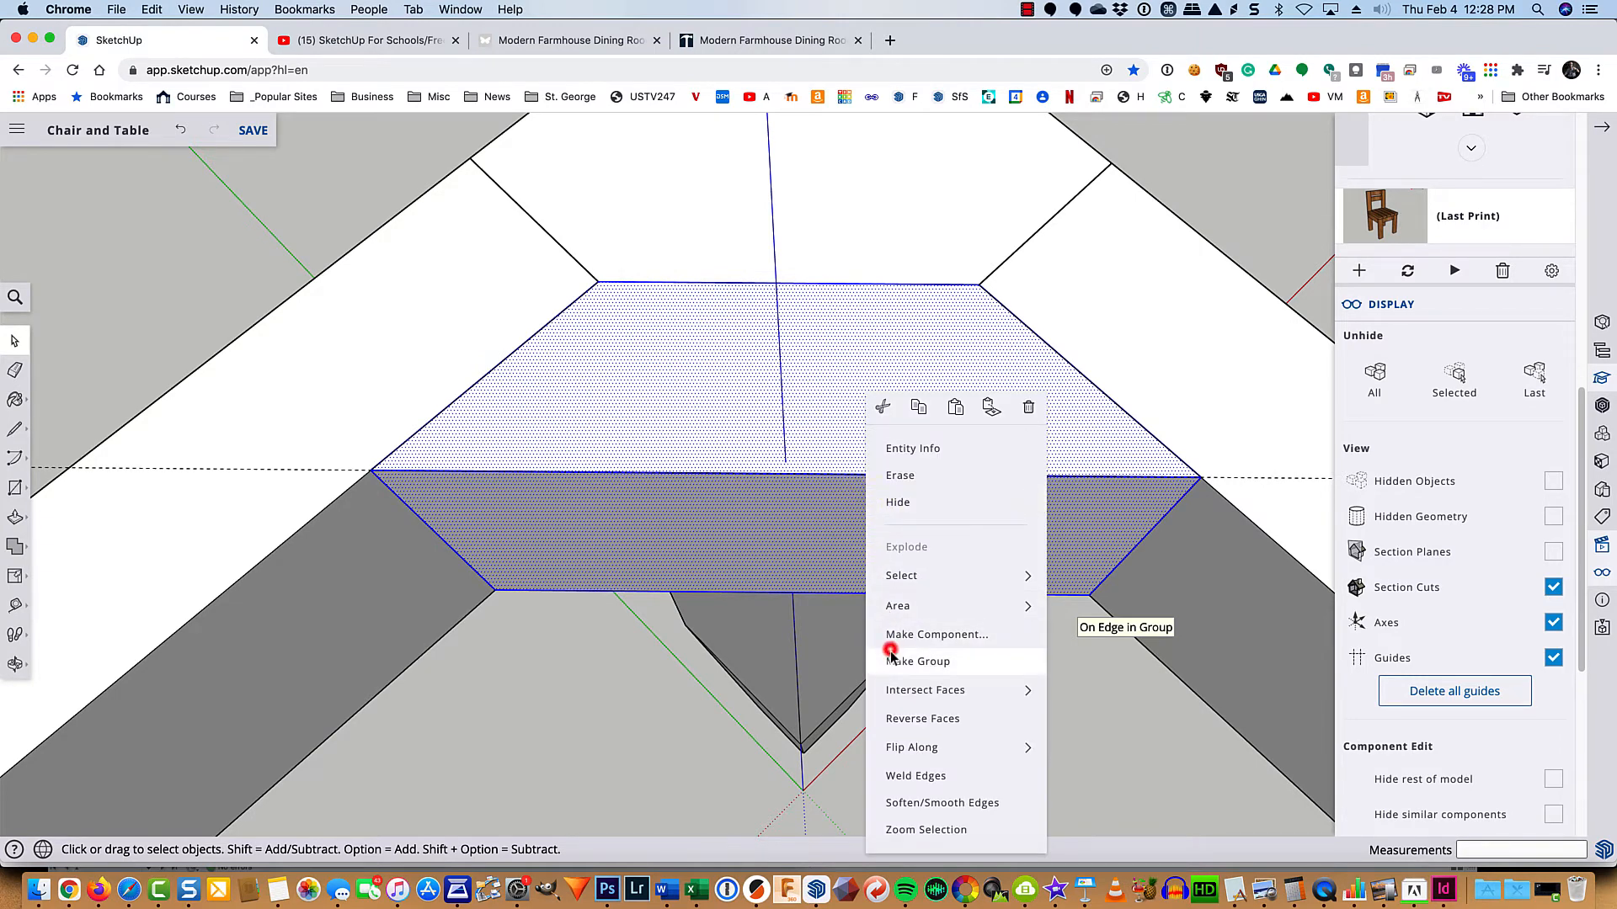
pyautogui.scroll(-4, 891, 647)
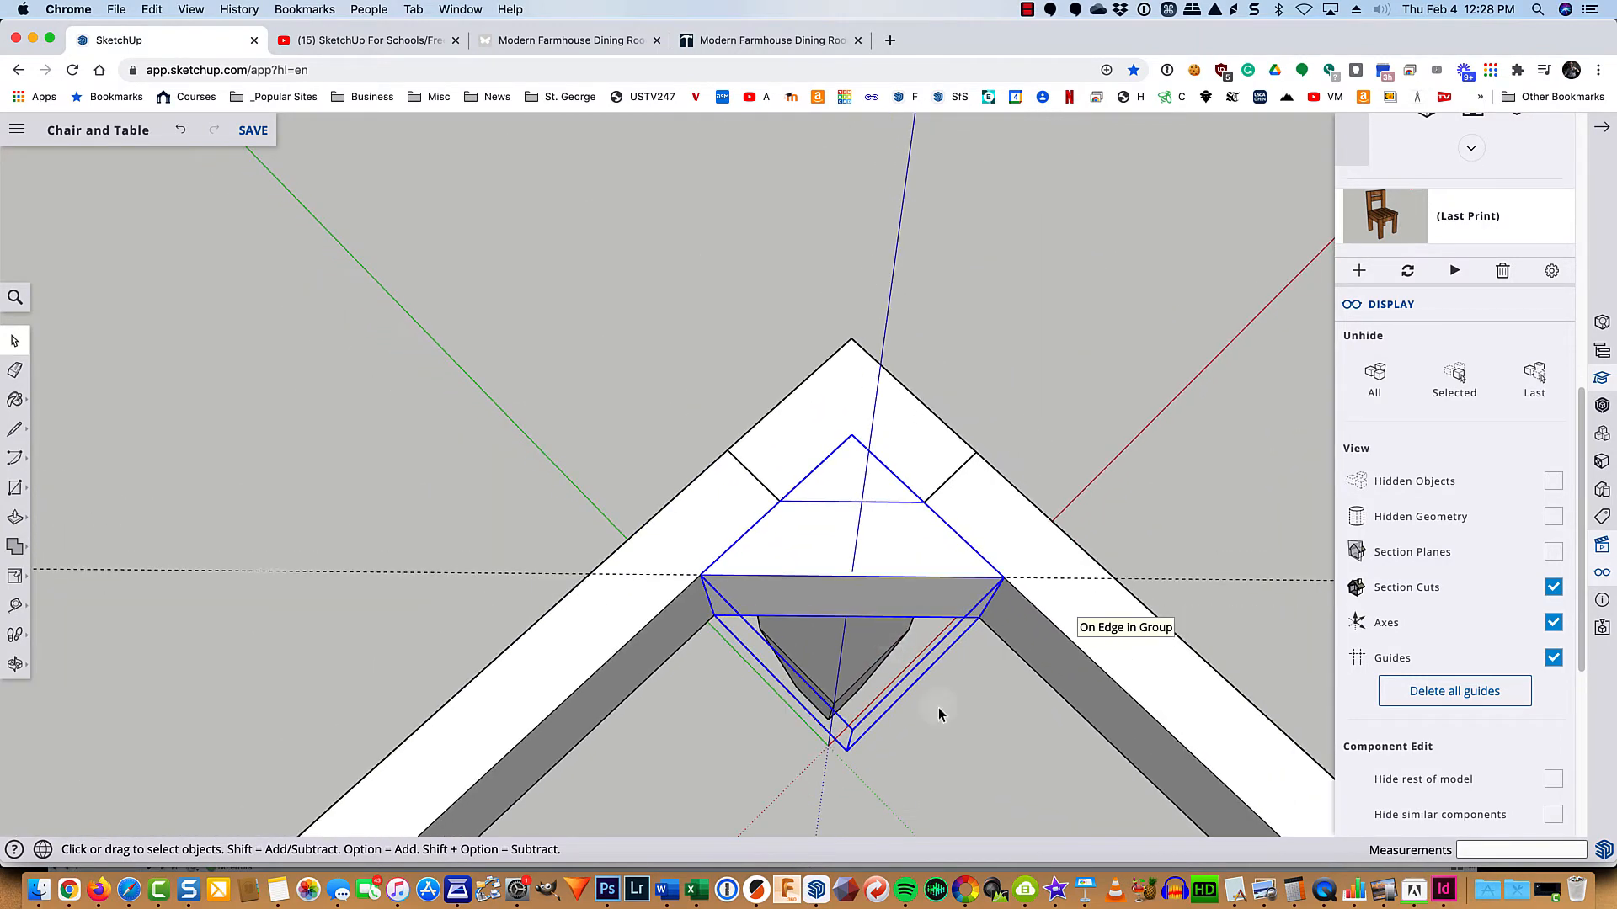
pyautogui.keyDown('shift'); pyautogui.moveTo(940, 716); pyautogui.dragTo(894, 537, button='middle'); pyautogui.keyUp('shift')
pyautogui.scroll(-5, 895, 539)
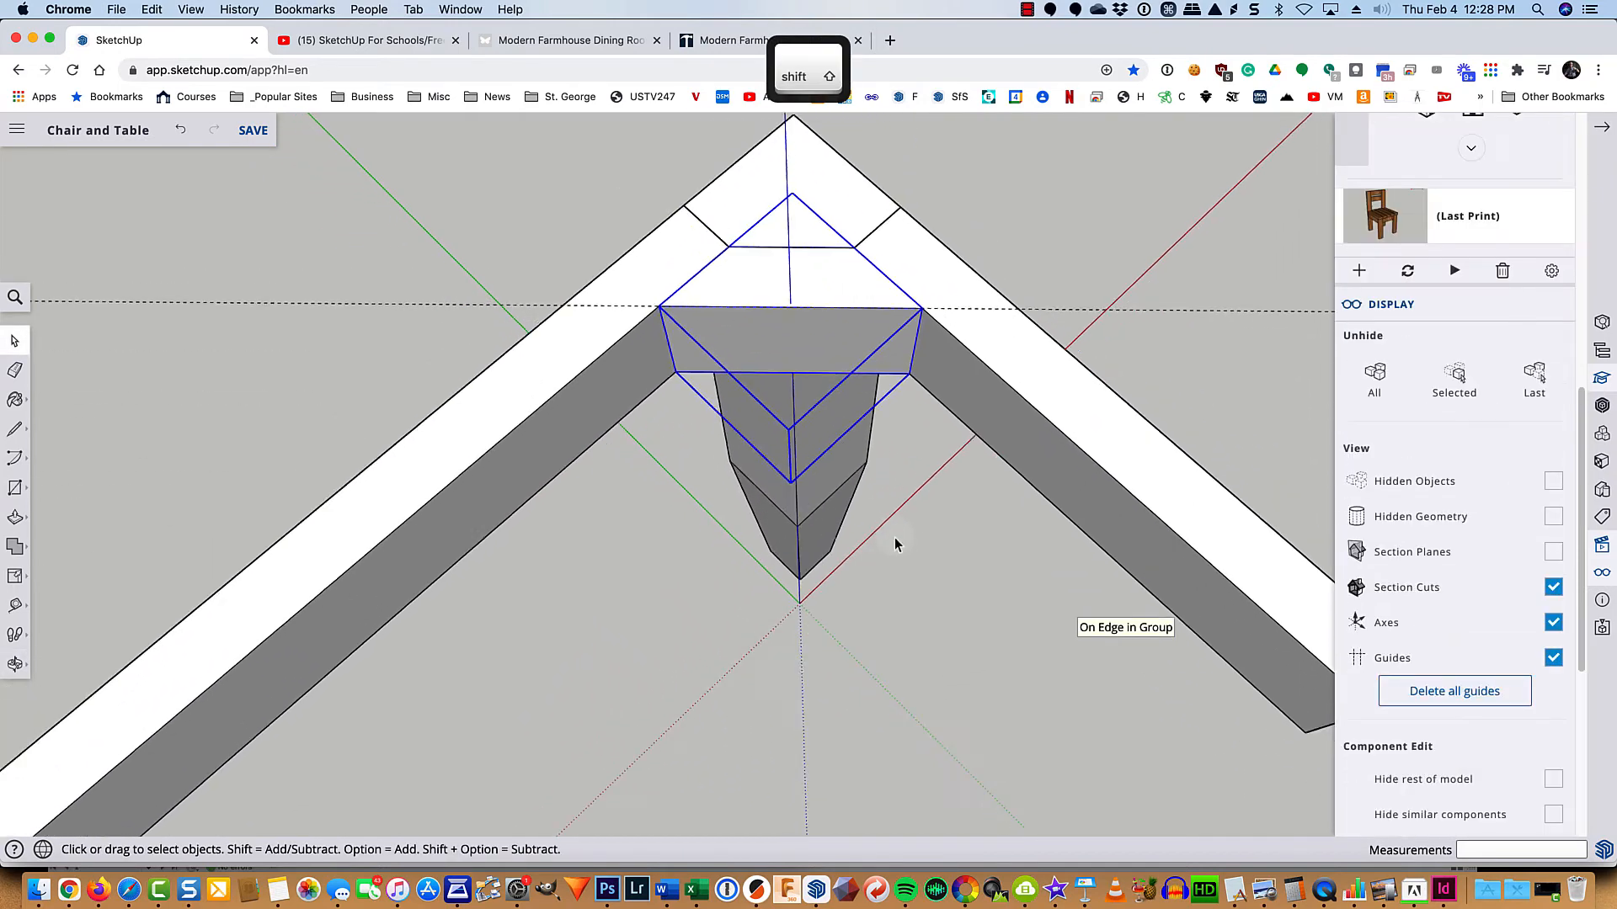
pyautogui.scroll(-1, 893, 538)
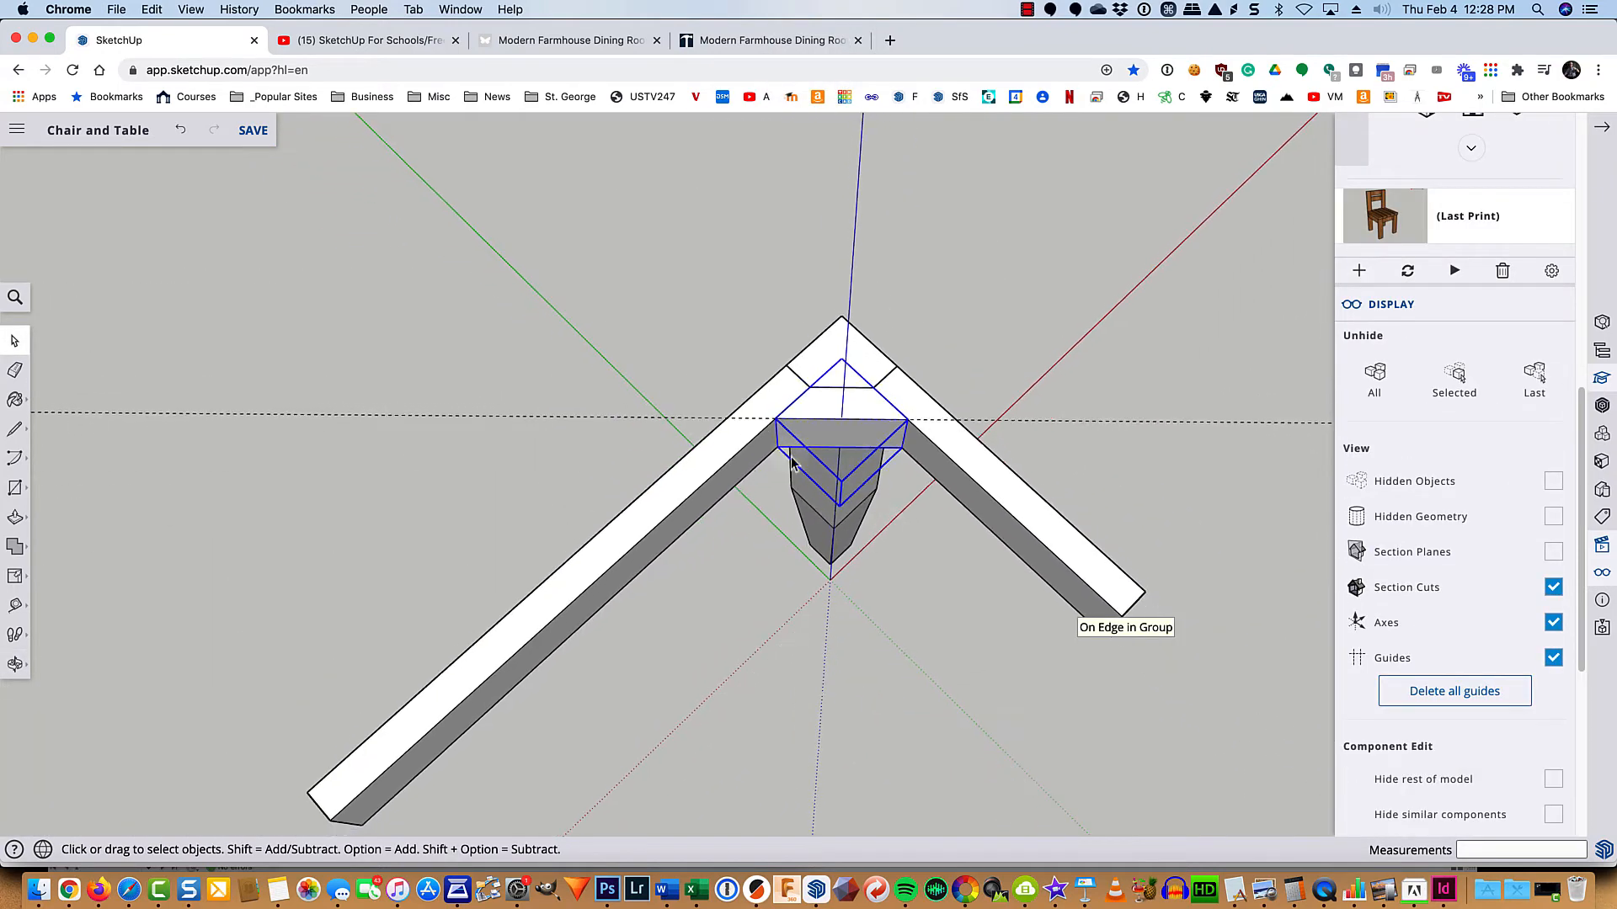
pyautogui.click(257, 135)
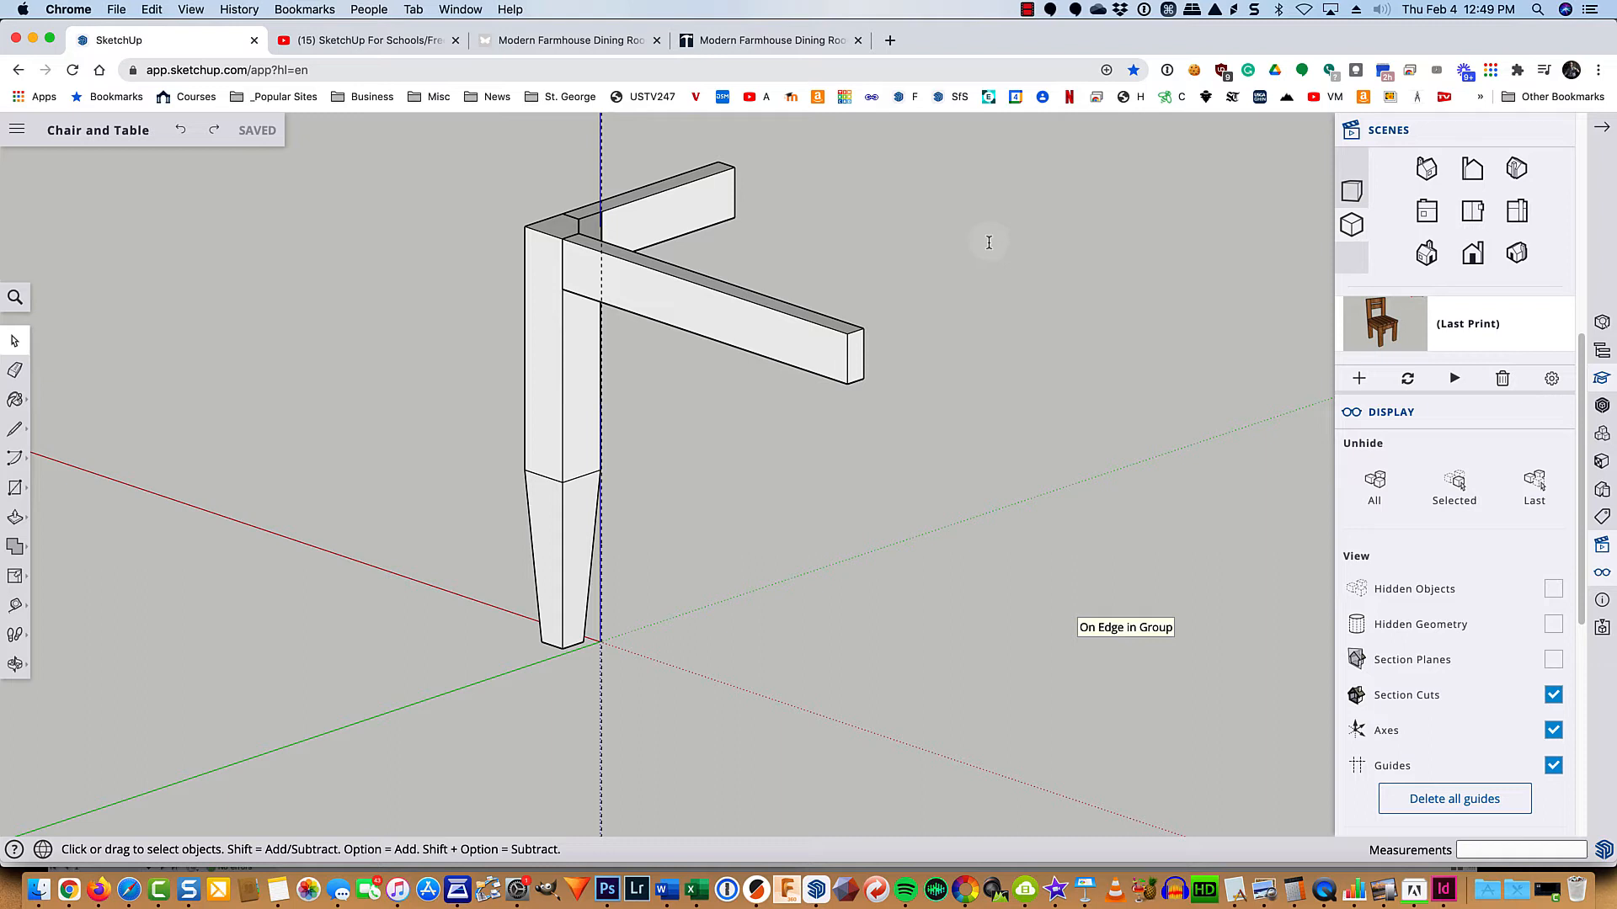
# Step: Hide the guides, then select the leg, both aprons and the brace and make them one group
pyautogui.click(1554, 766)
pyautogui.press('space')
pyautogui.moveTo(431, 130); pyautogui.dragTo(909, 708)
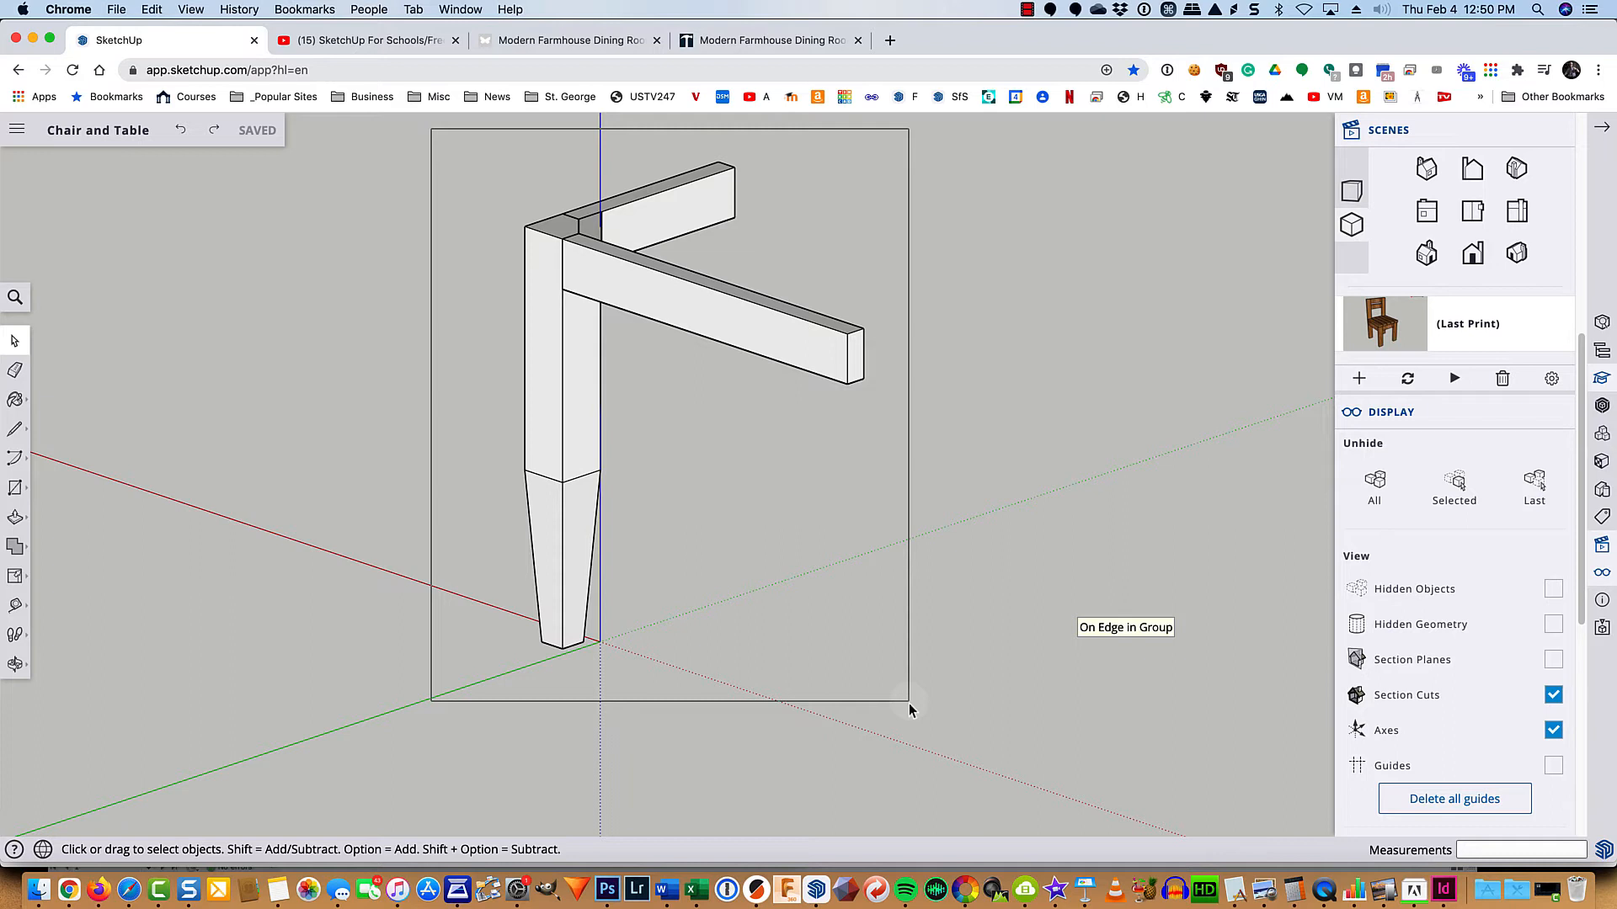
pyautogui.moveTo(907, 704); pyautogui.dragTo(909, 702)
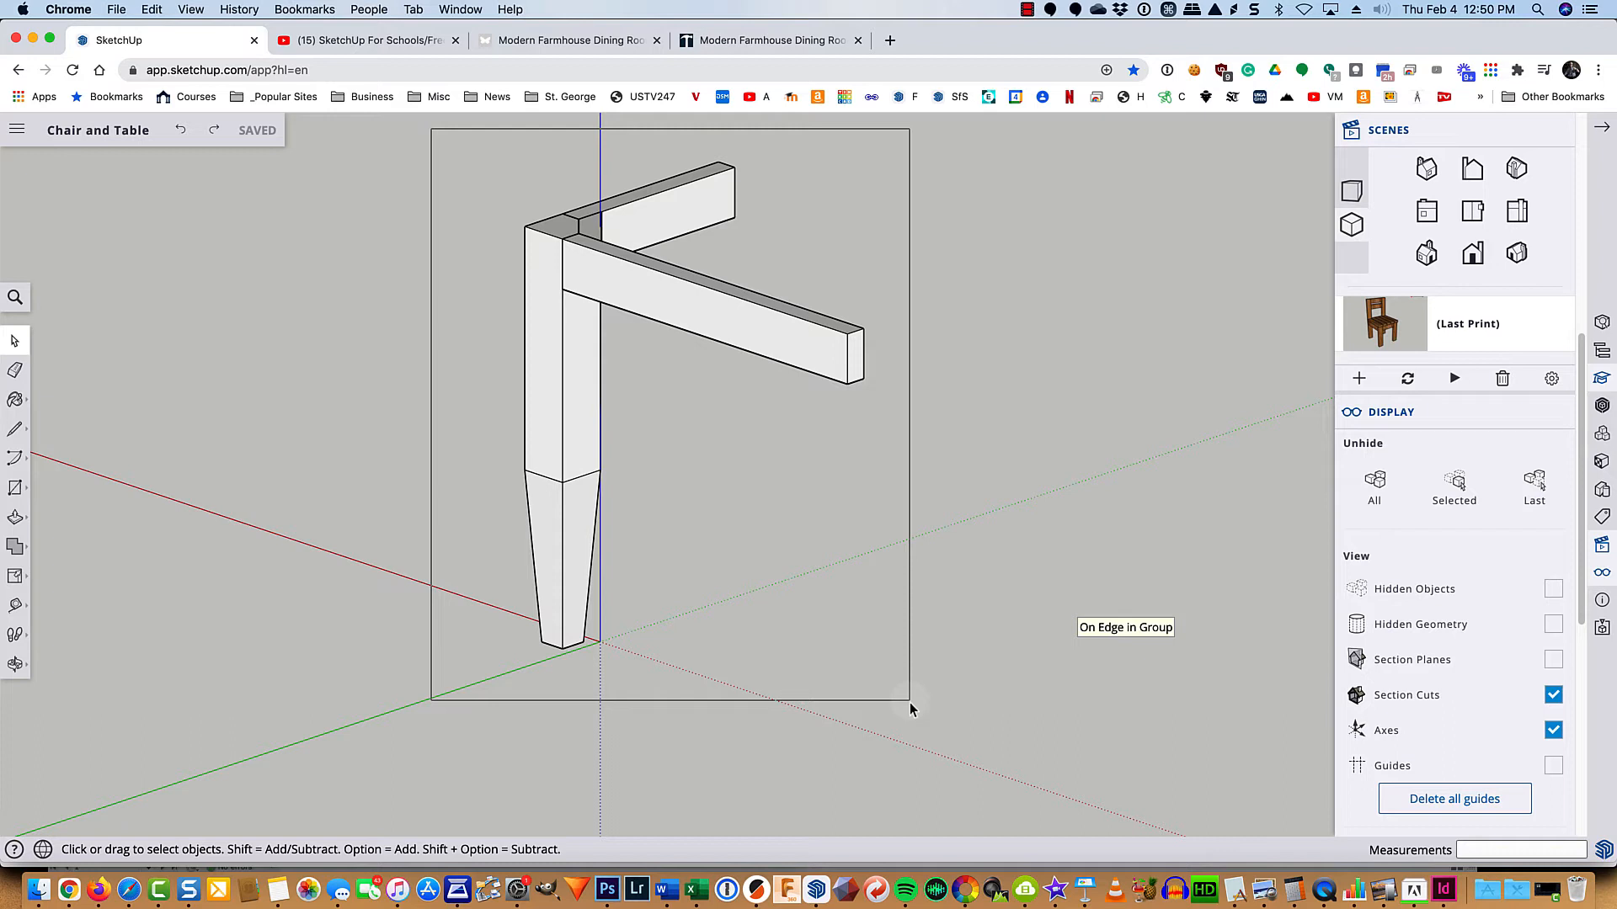
pyautogui.moveTo(909, 702); pyautogui.dragTo(910, 702)
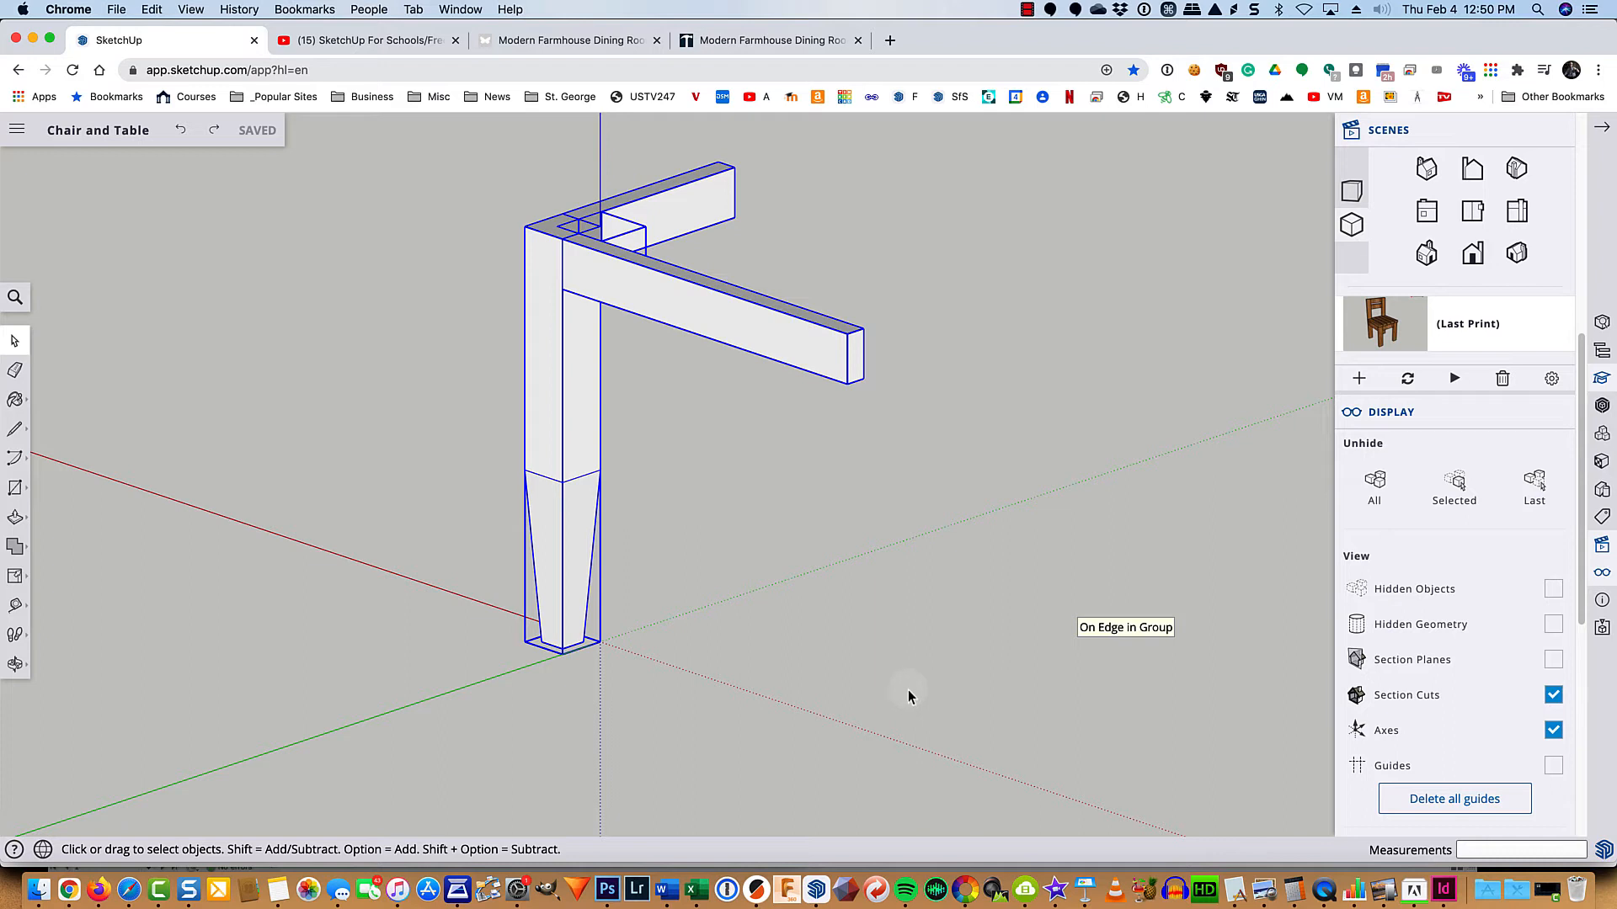
pyautogui.rightClick(692, 309)
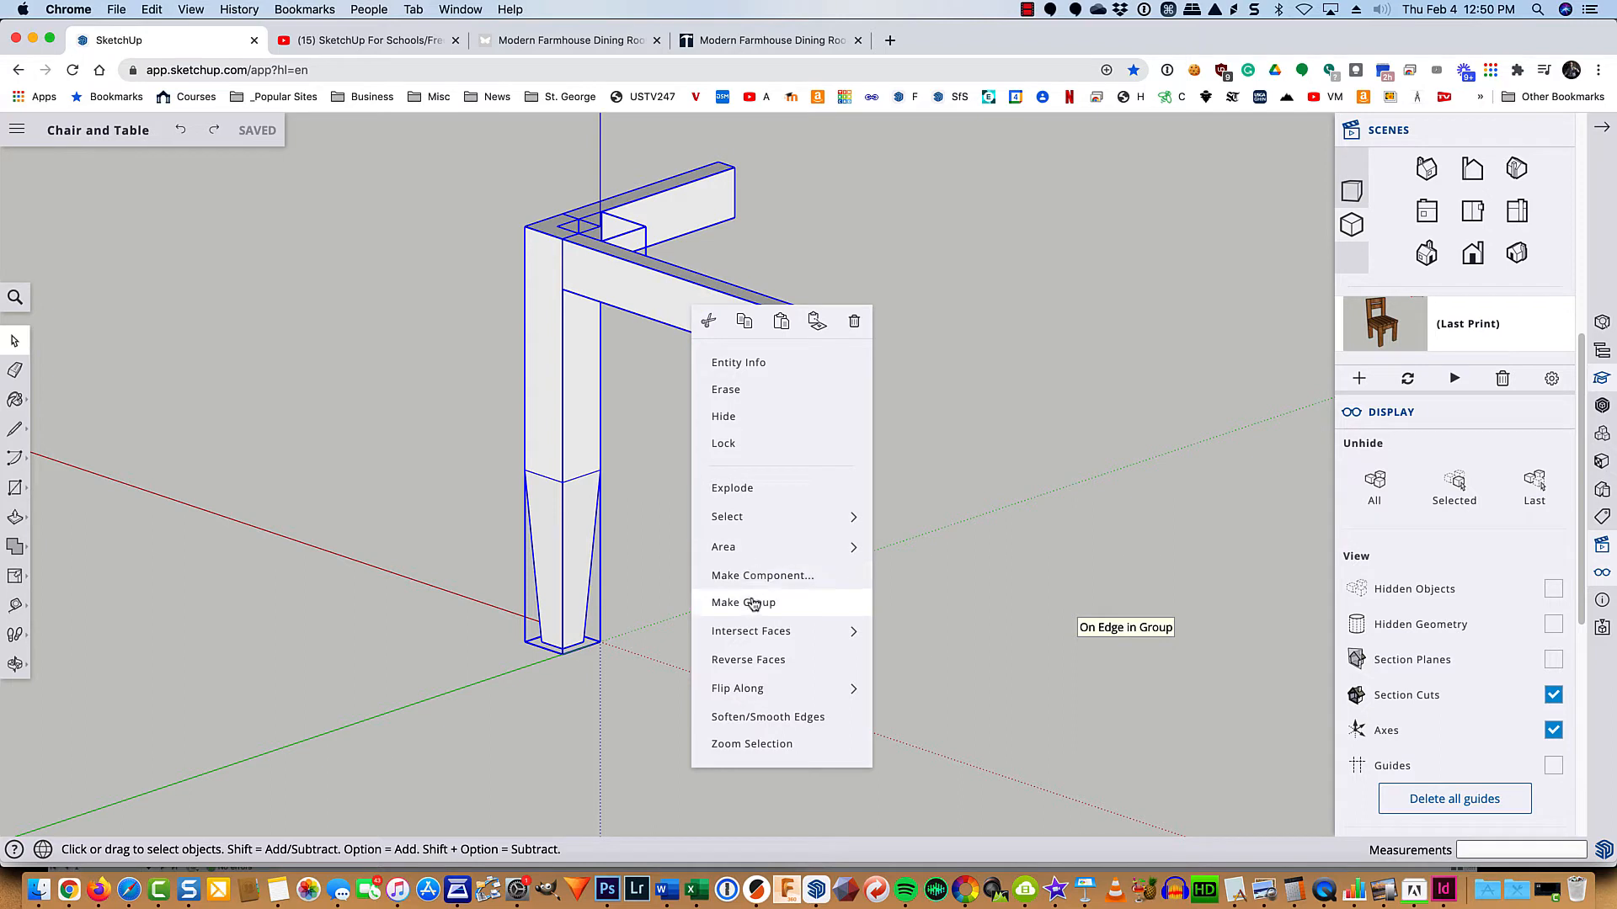
pyautogui.click(754, 603)
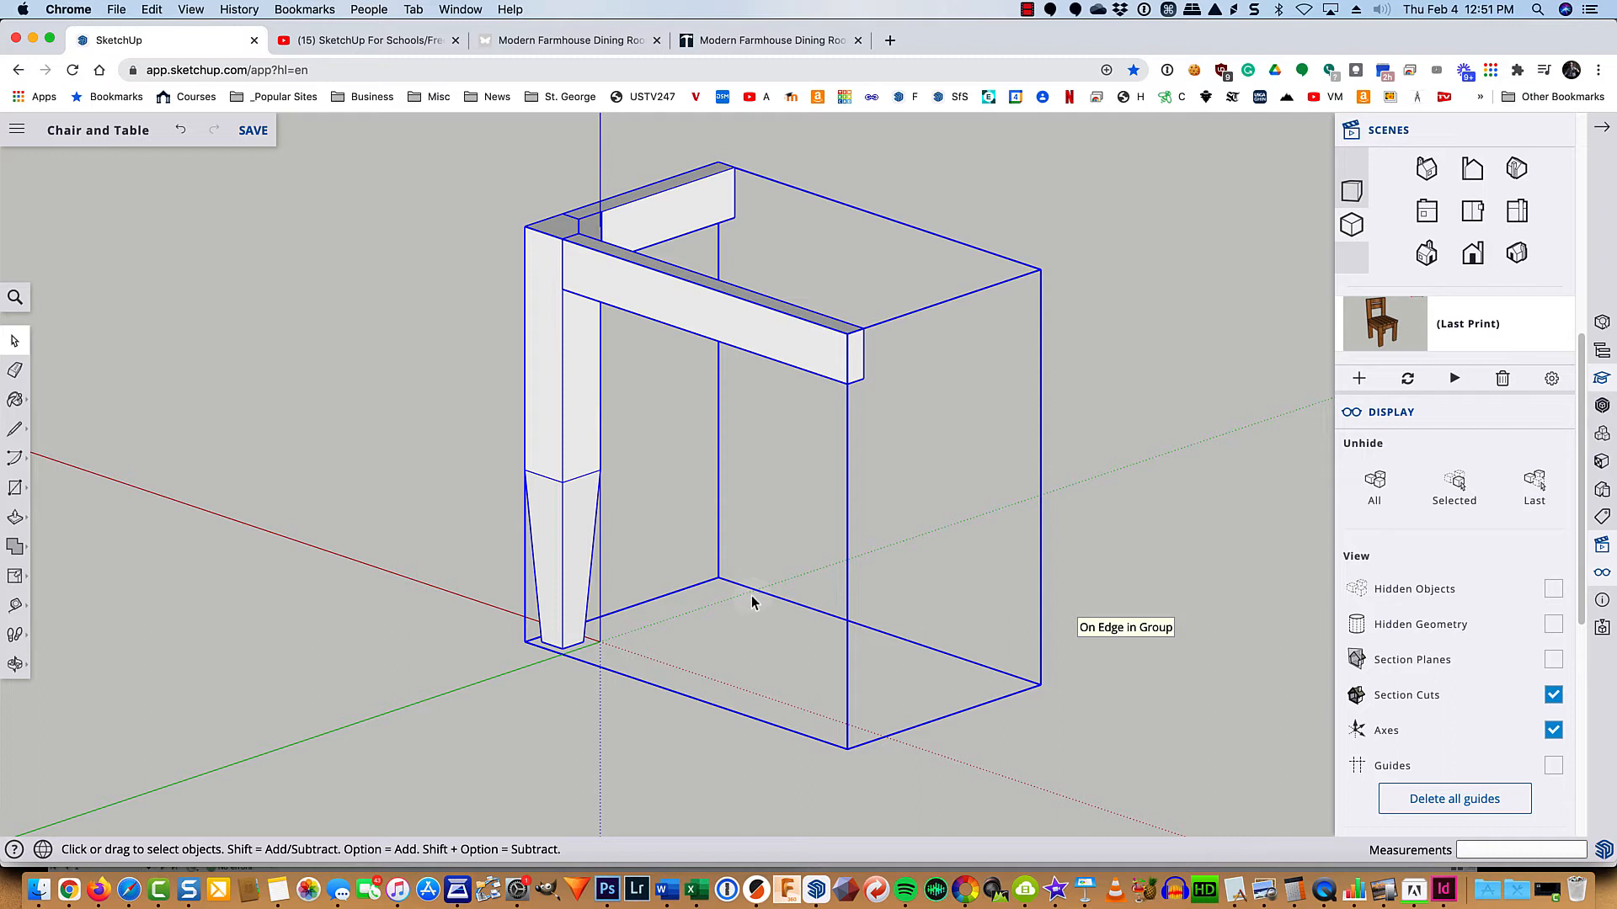
# Step: Rotate a copy of the leg corner group 180 degrees about the bottom corner of its bounding box below the red-direction apron's end
pyautogui.moveTo(754, 599); pyautogui.dragTo(755, 592, button='middle')
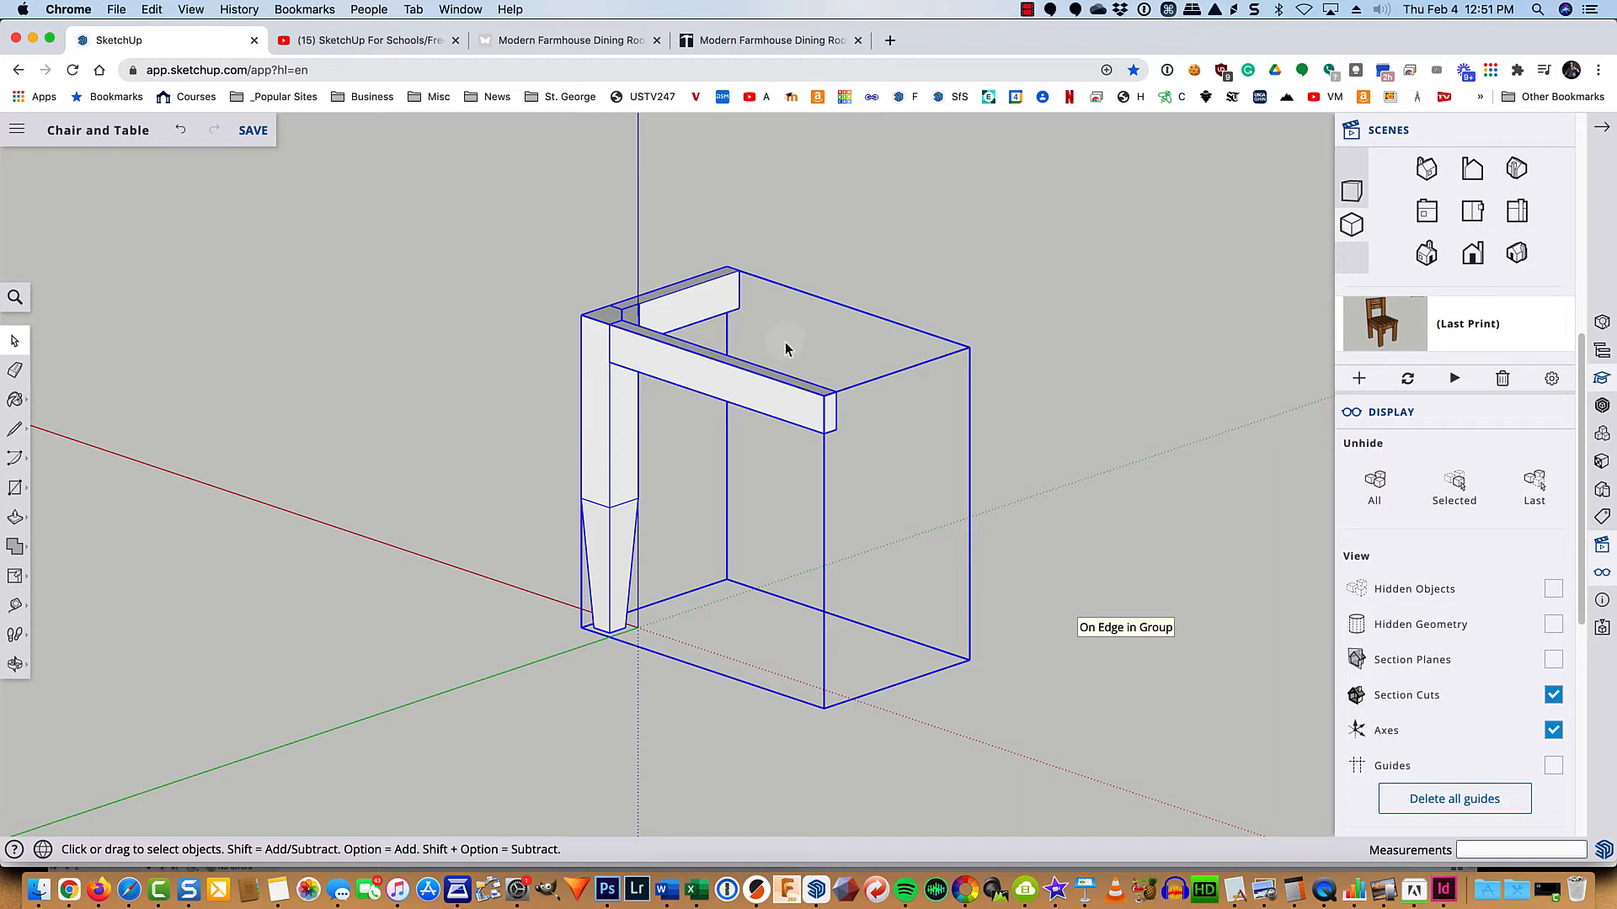
pyautogui.press('q')
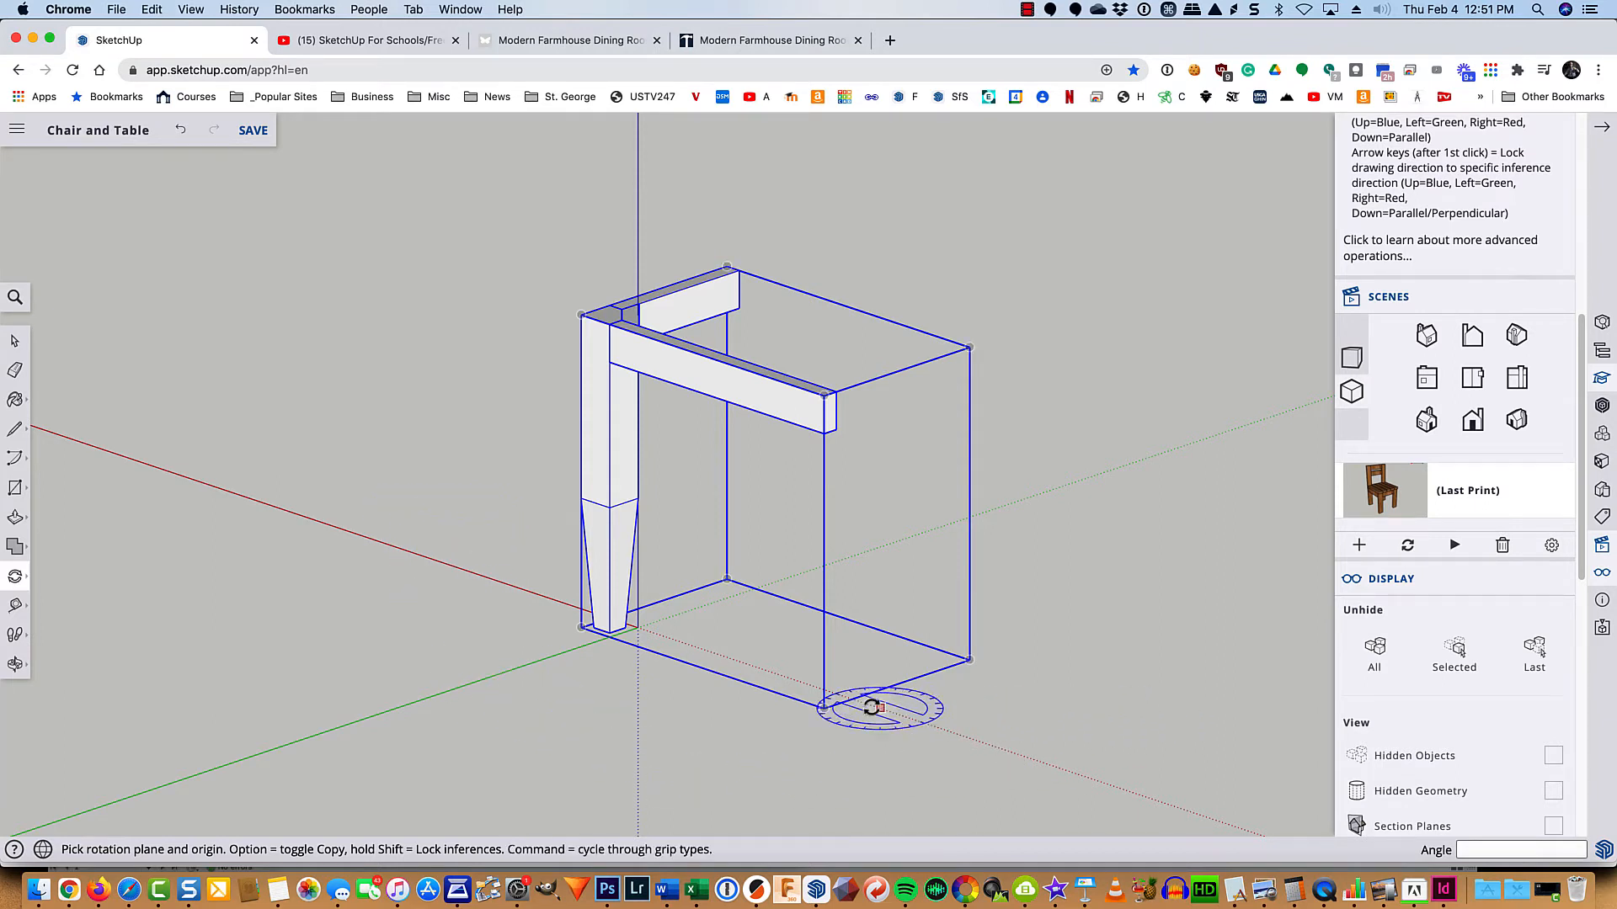
pyautogui.click(826, 708)
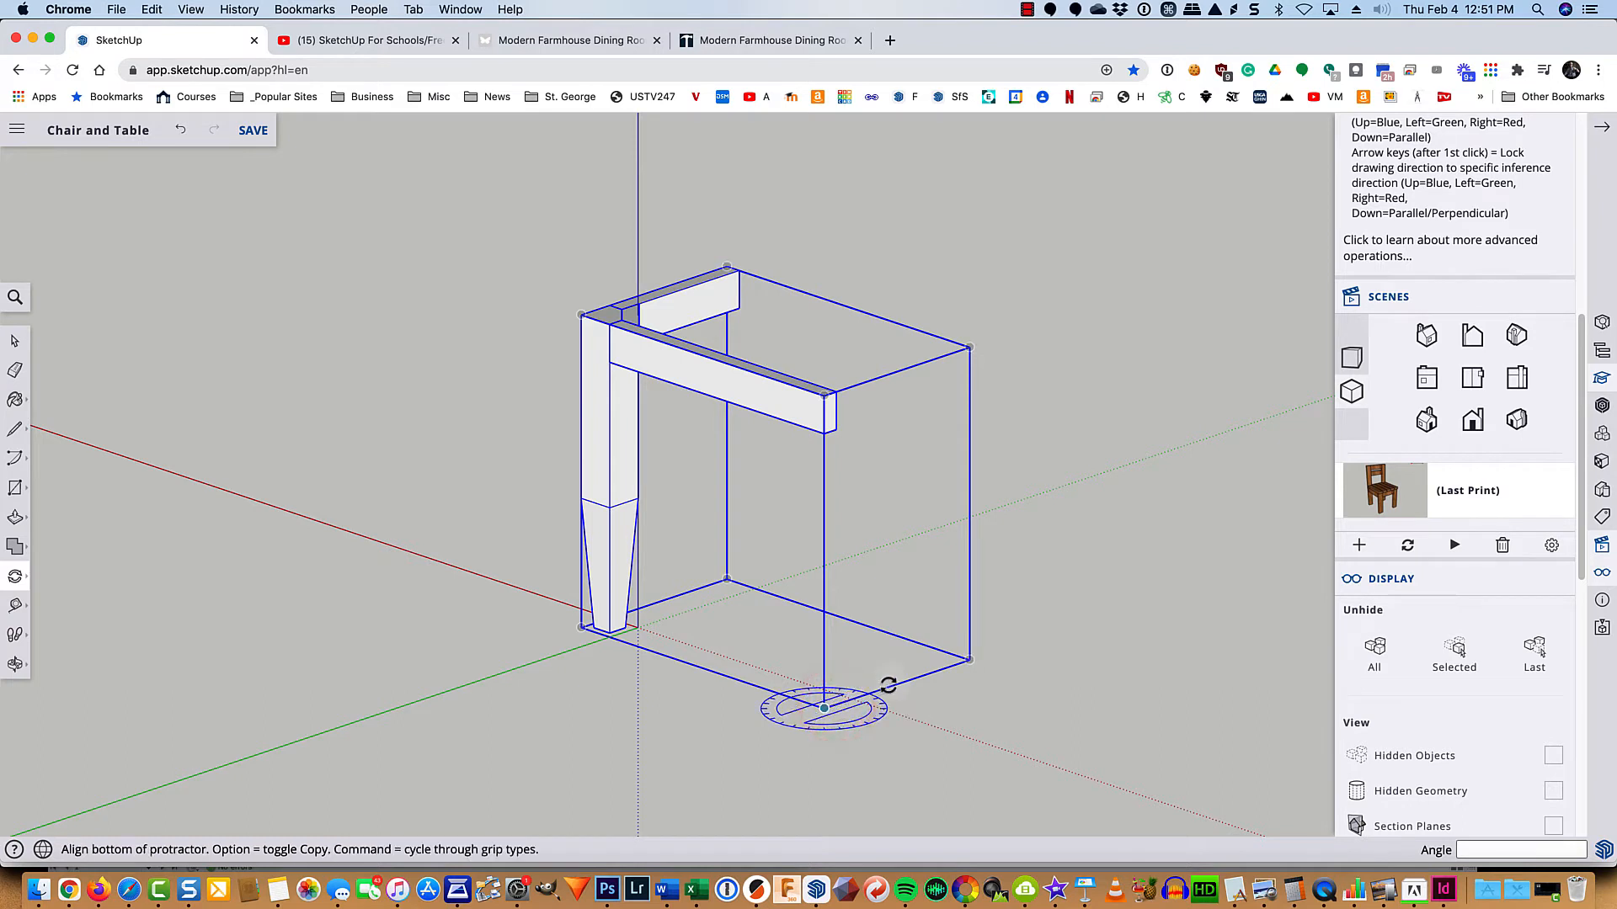
pyautogui.click(1064, 623)
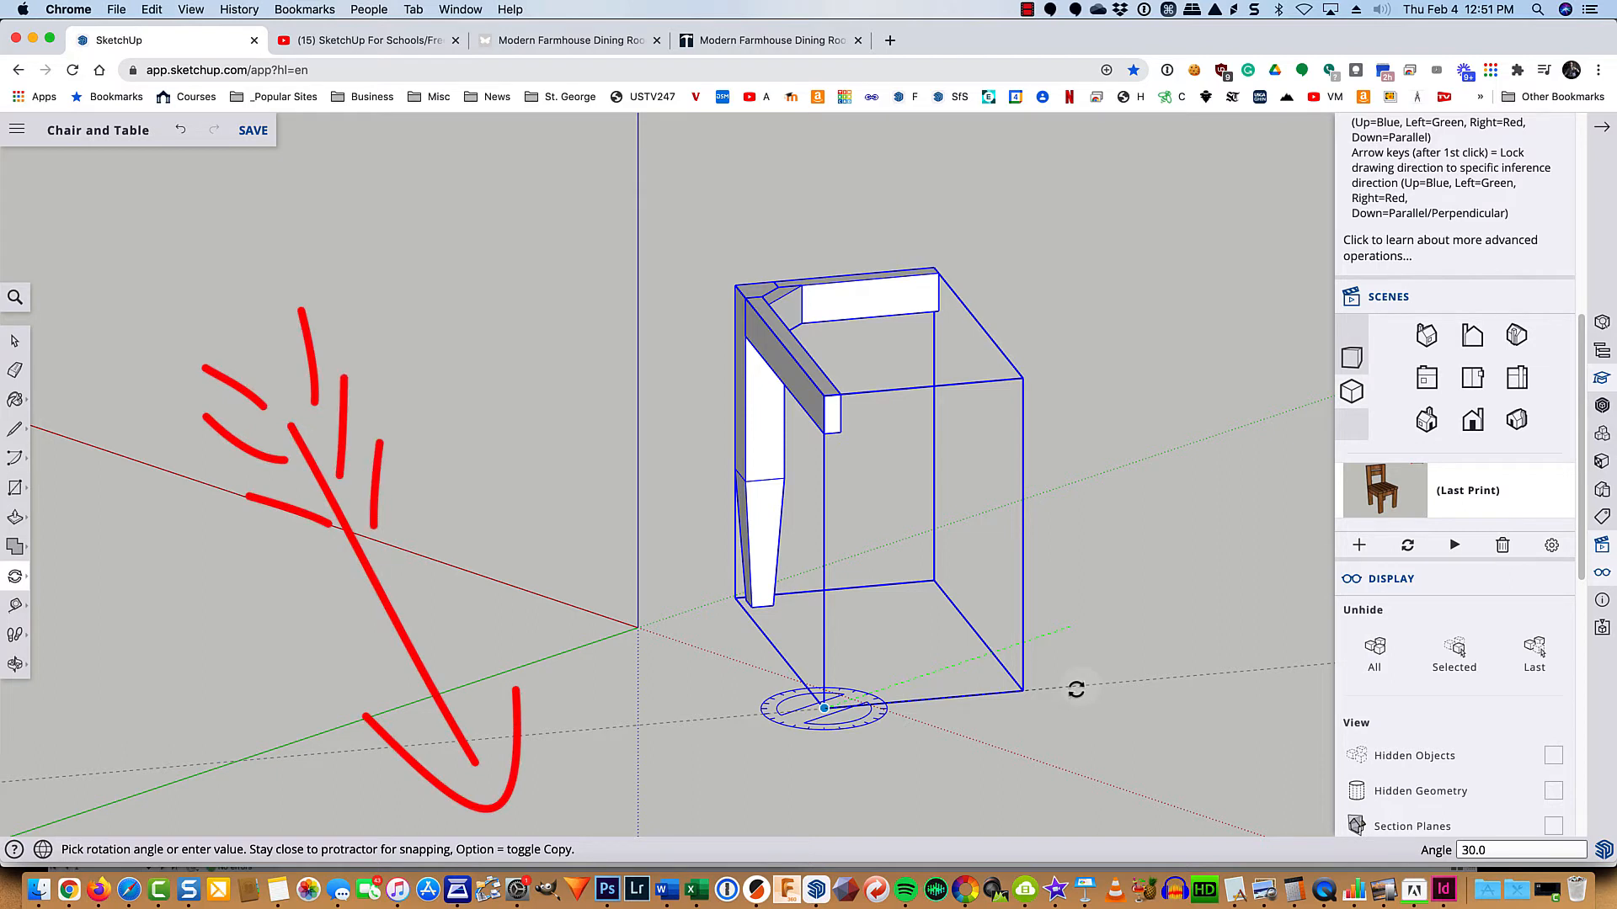
pyautogui.press('alt')
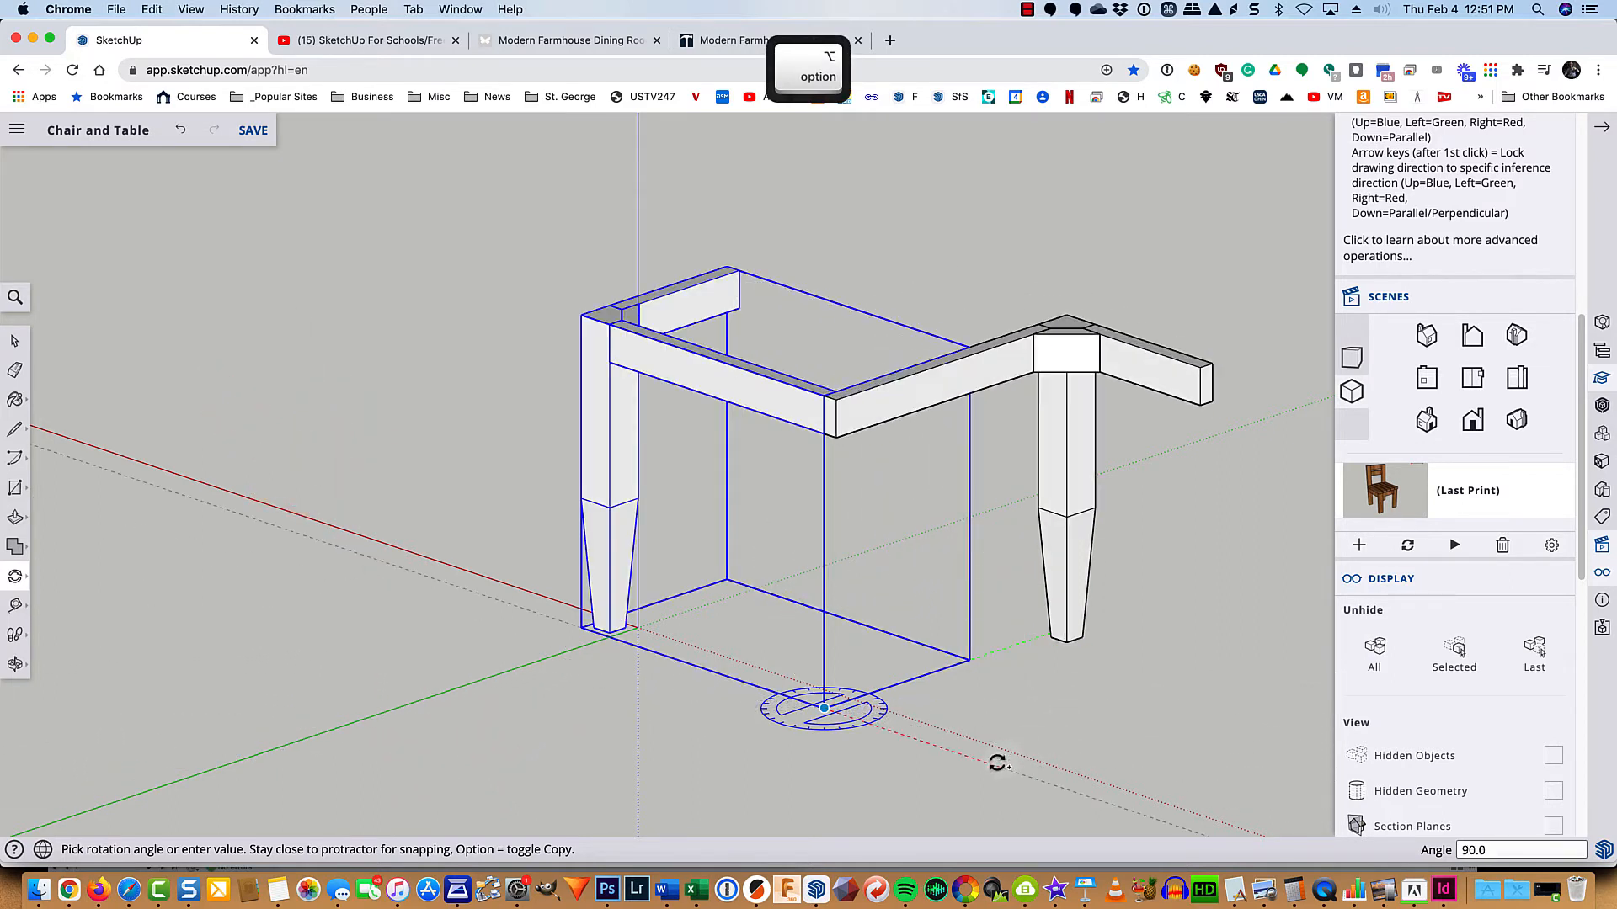
pyautogui.click(729, 749)
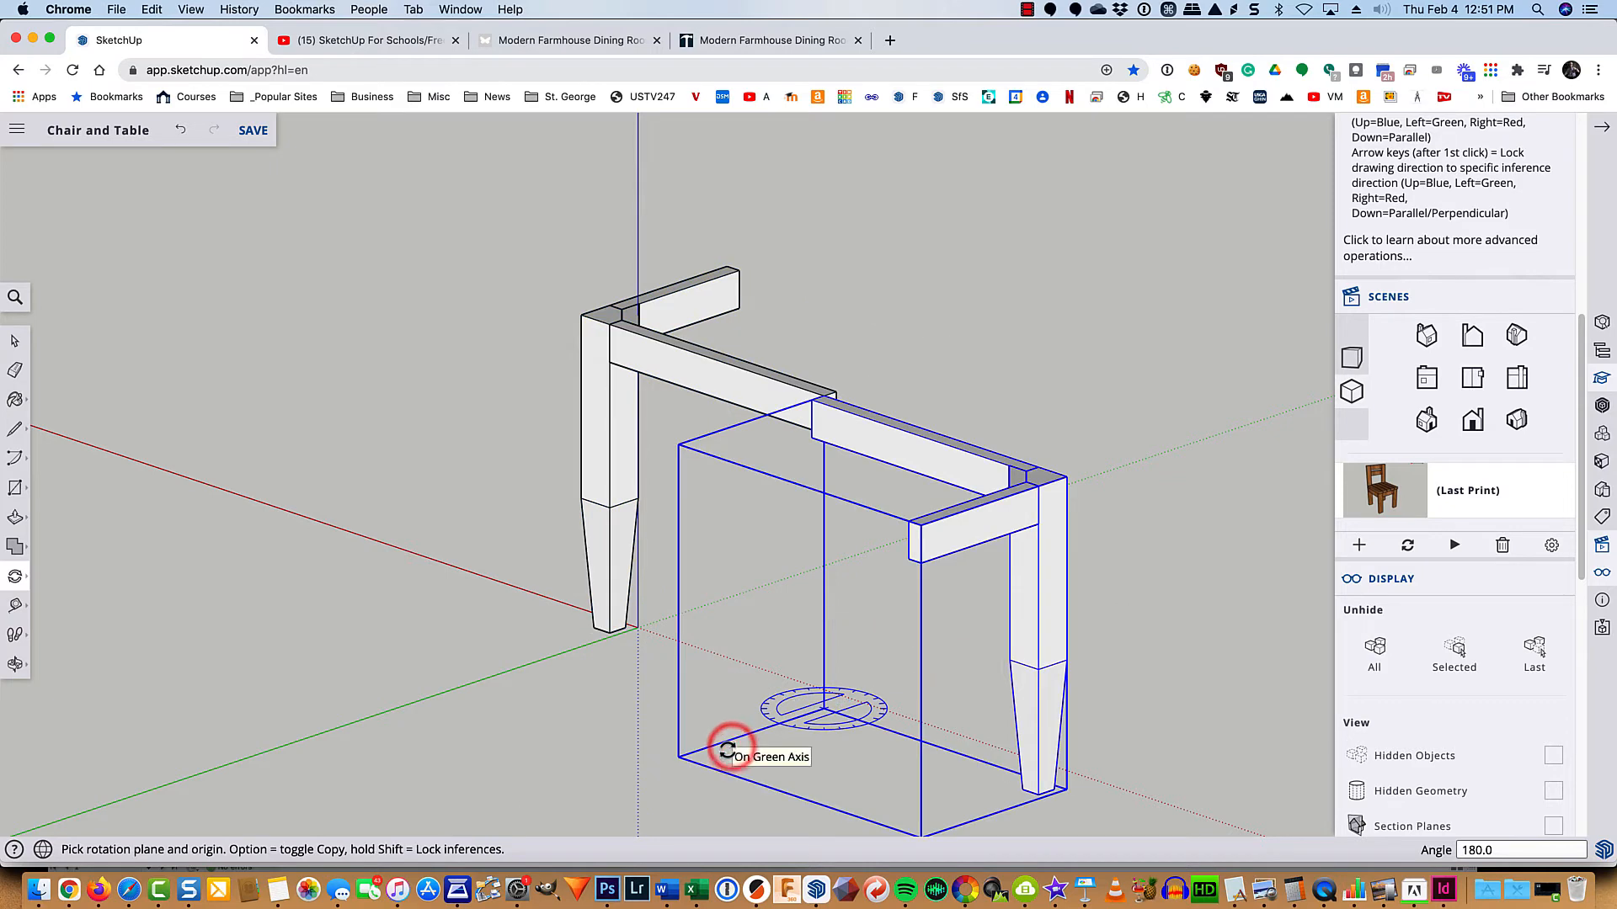
pyautogui.press('space')
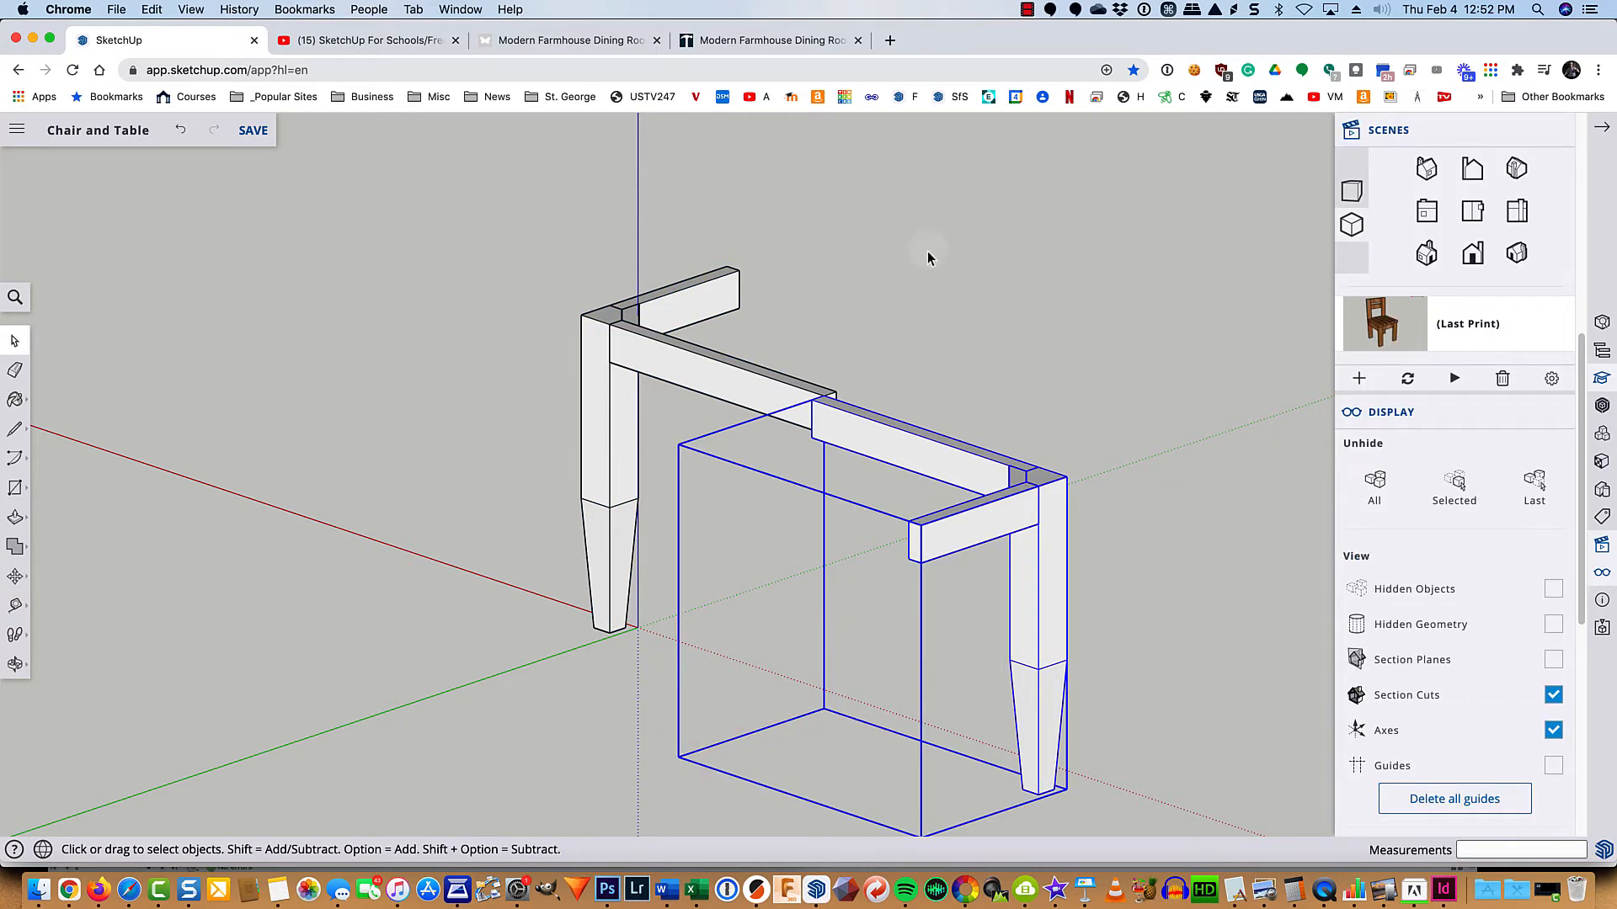
# Step: Move the rotated copy about 11 feet away, clear of the original leg corner
pyautogui.press('m')
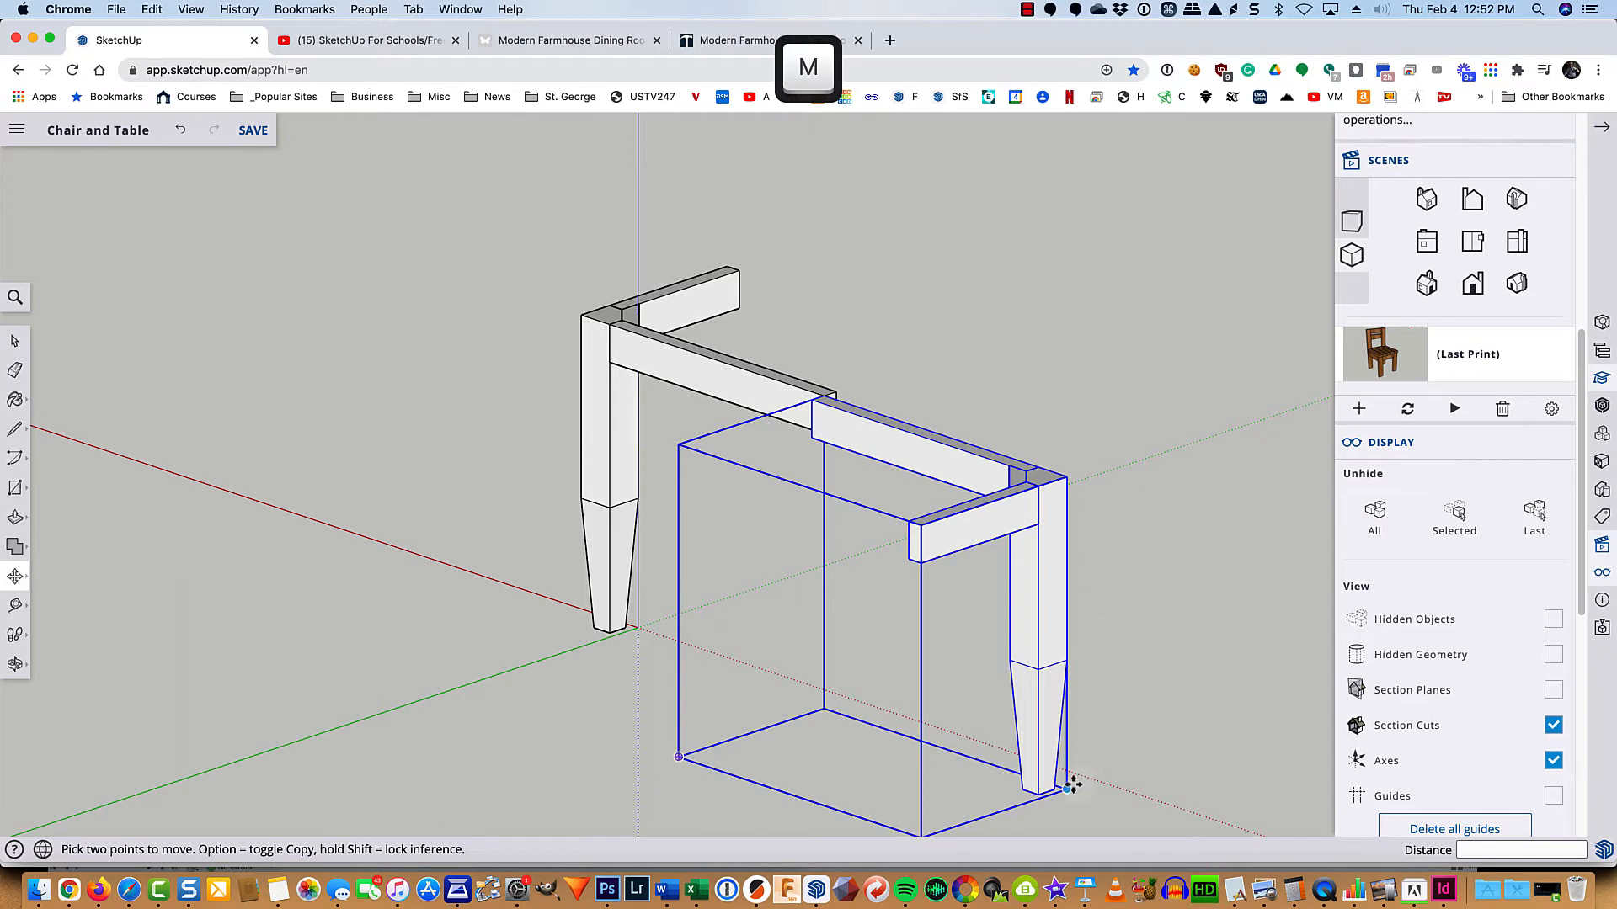
pyautogui.click(1067, 788)
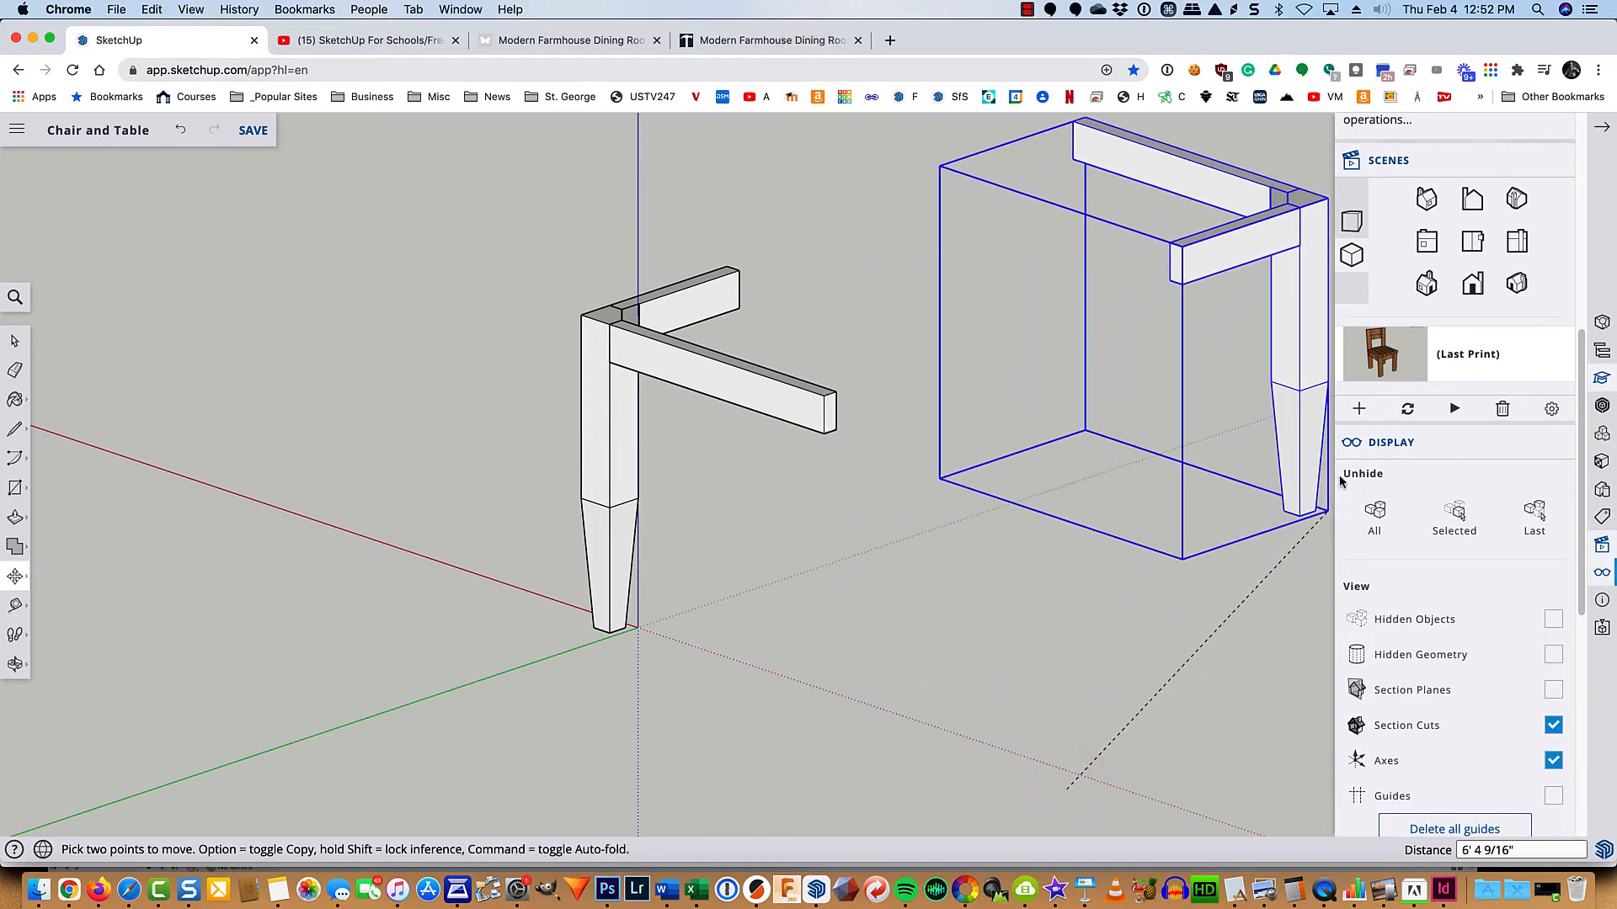
pyautogui.scroll(-3, 1303, 558)
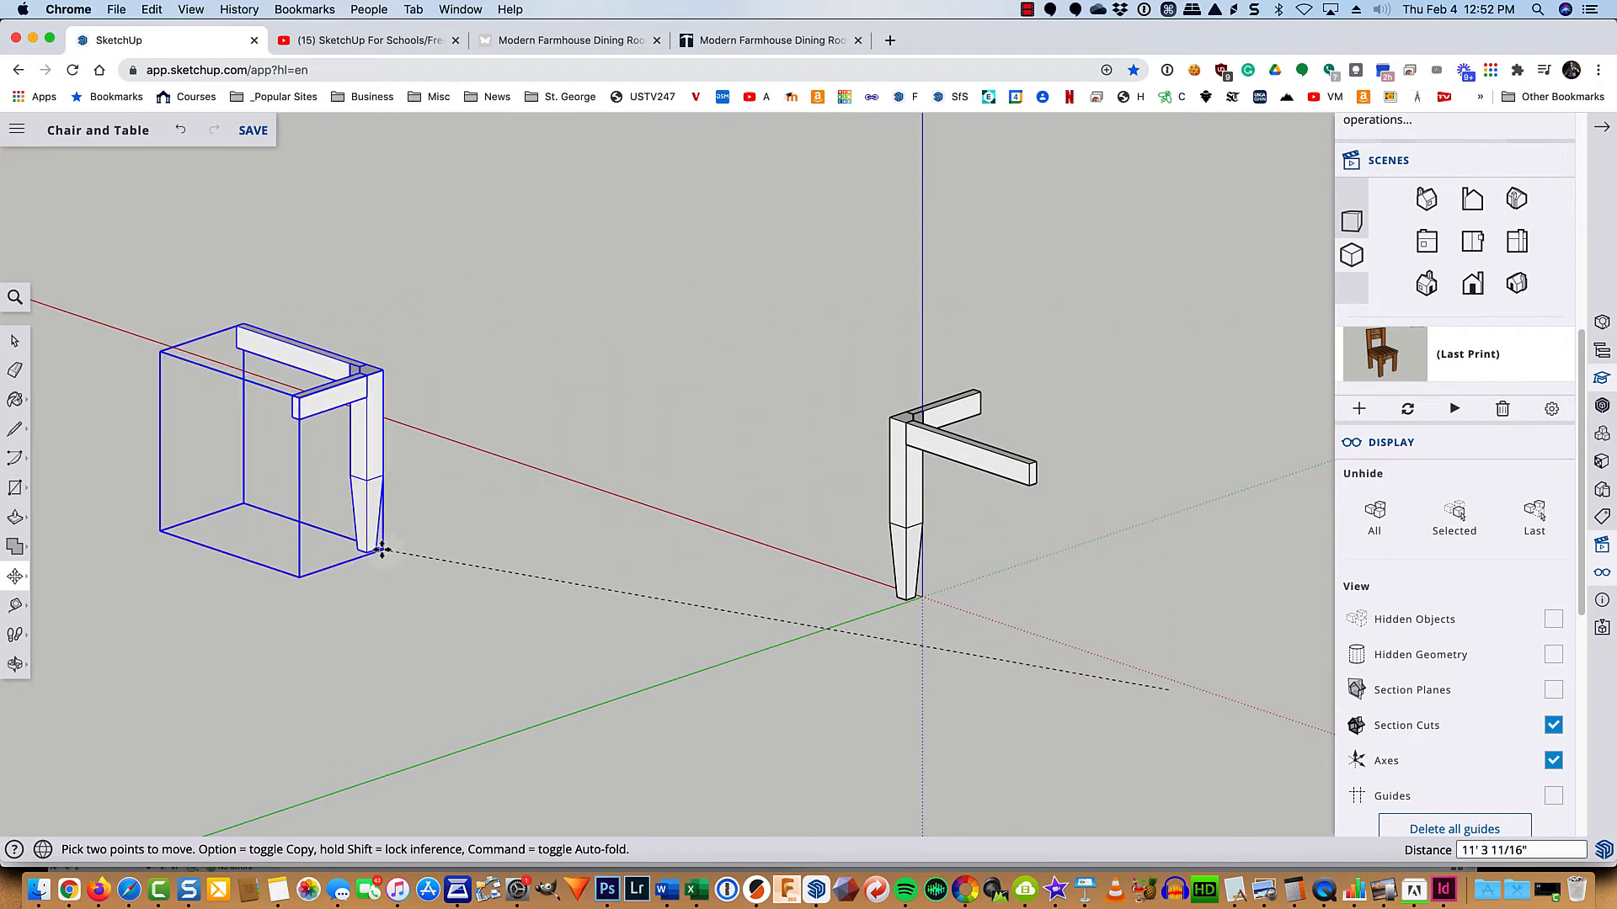
pyautogui.click(381, 549)
pyautogui.press('space')
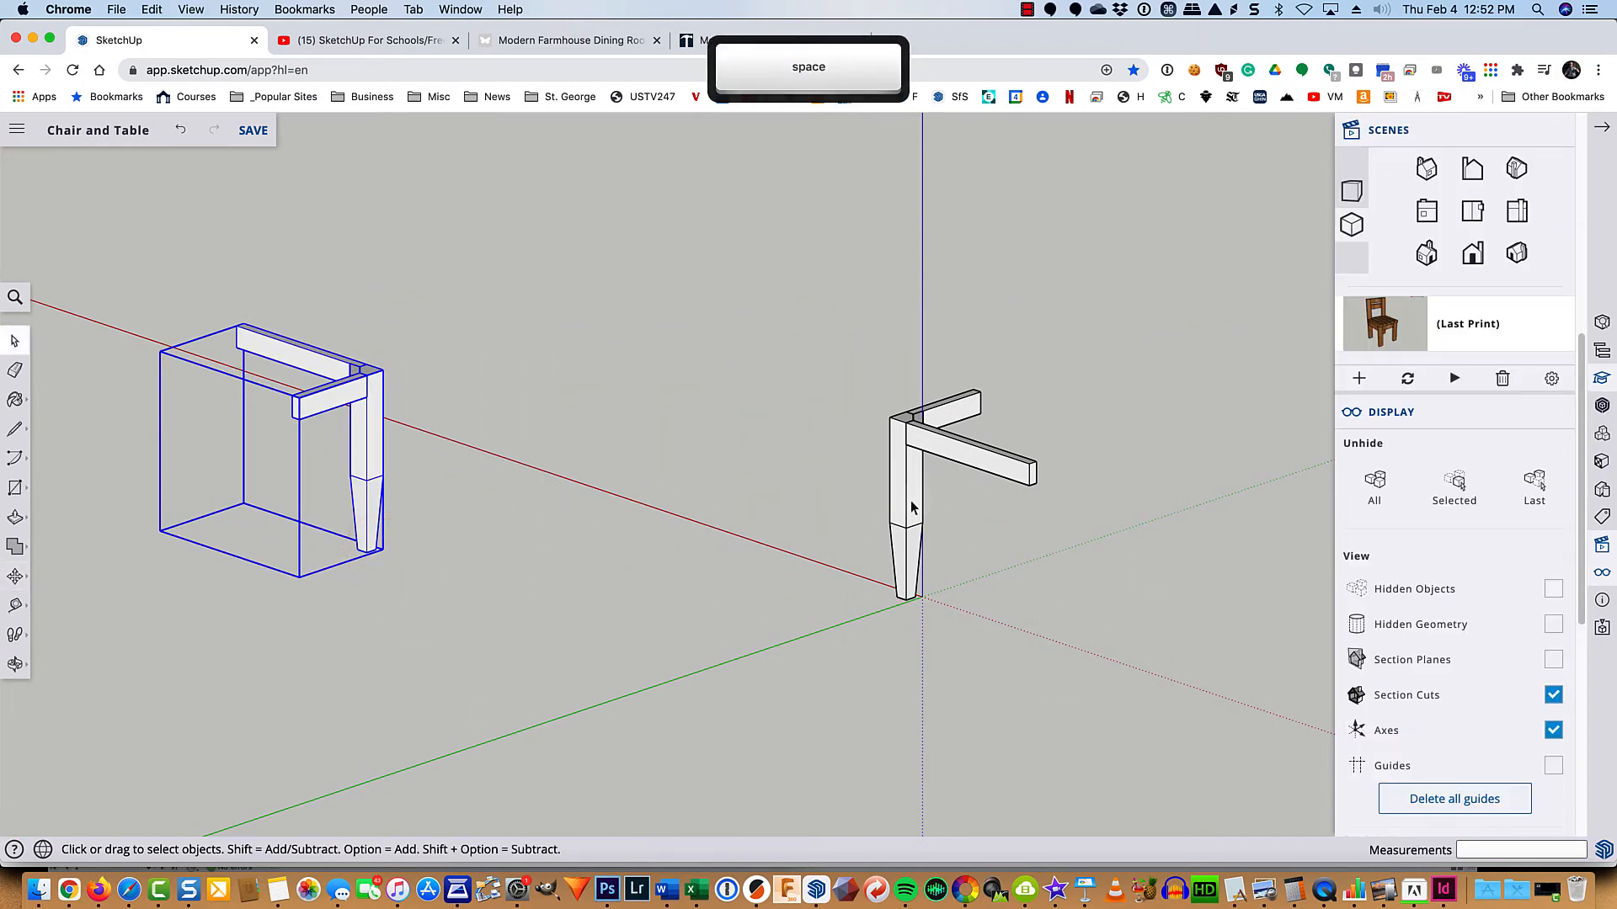
# Step: Copy the original leg corner group and paste two copies into the open space behind it
pyautogui.click(911, 505)
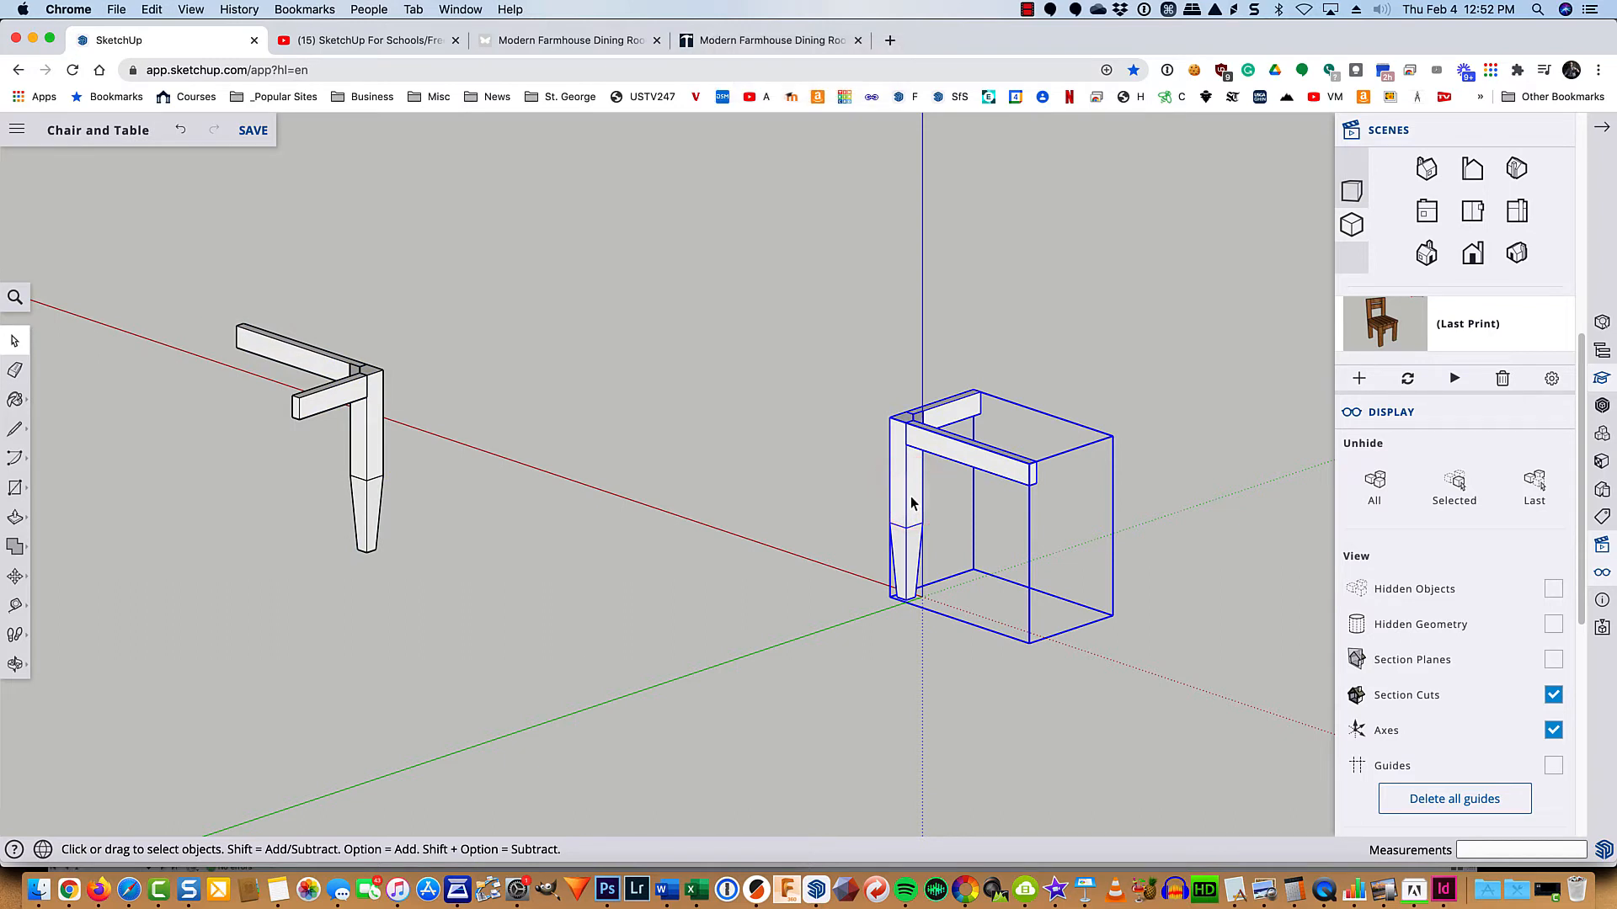
pyautogui.press('super+c')
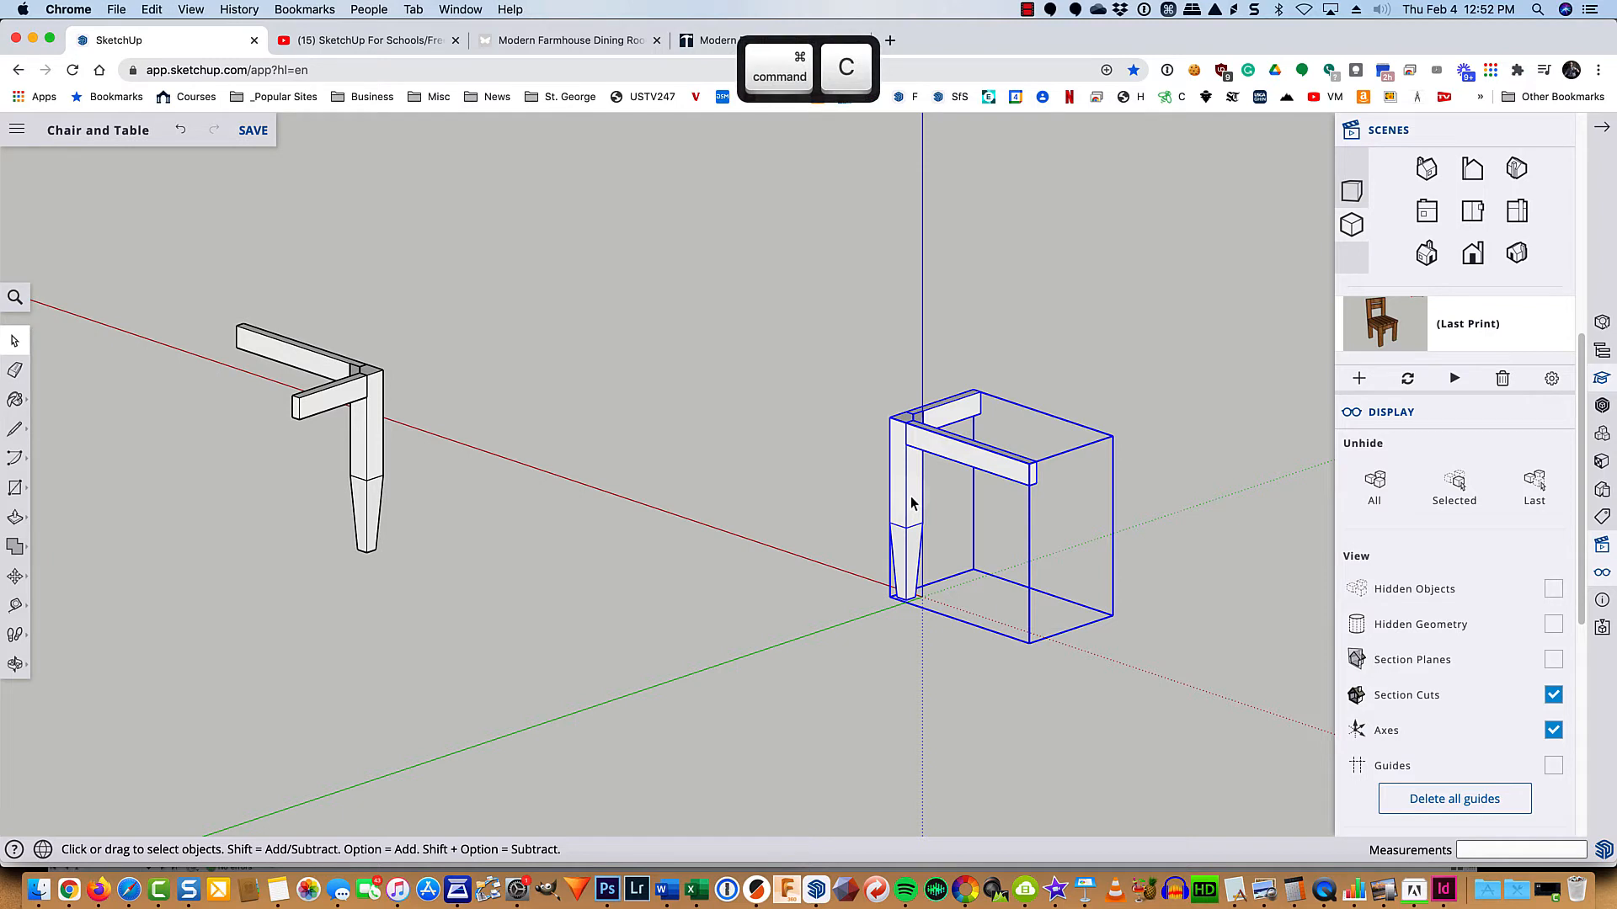
pyautogui.press('super+v')
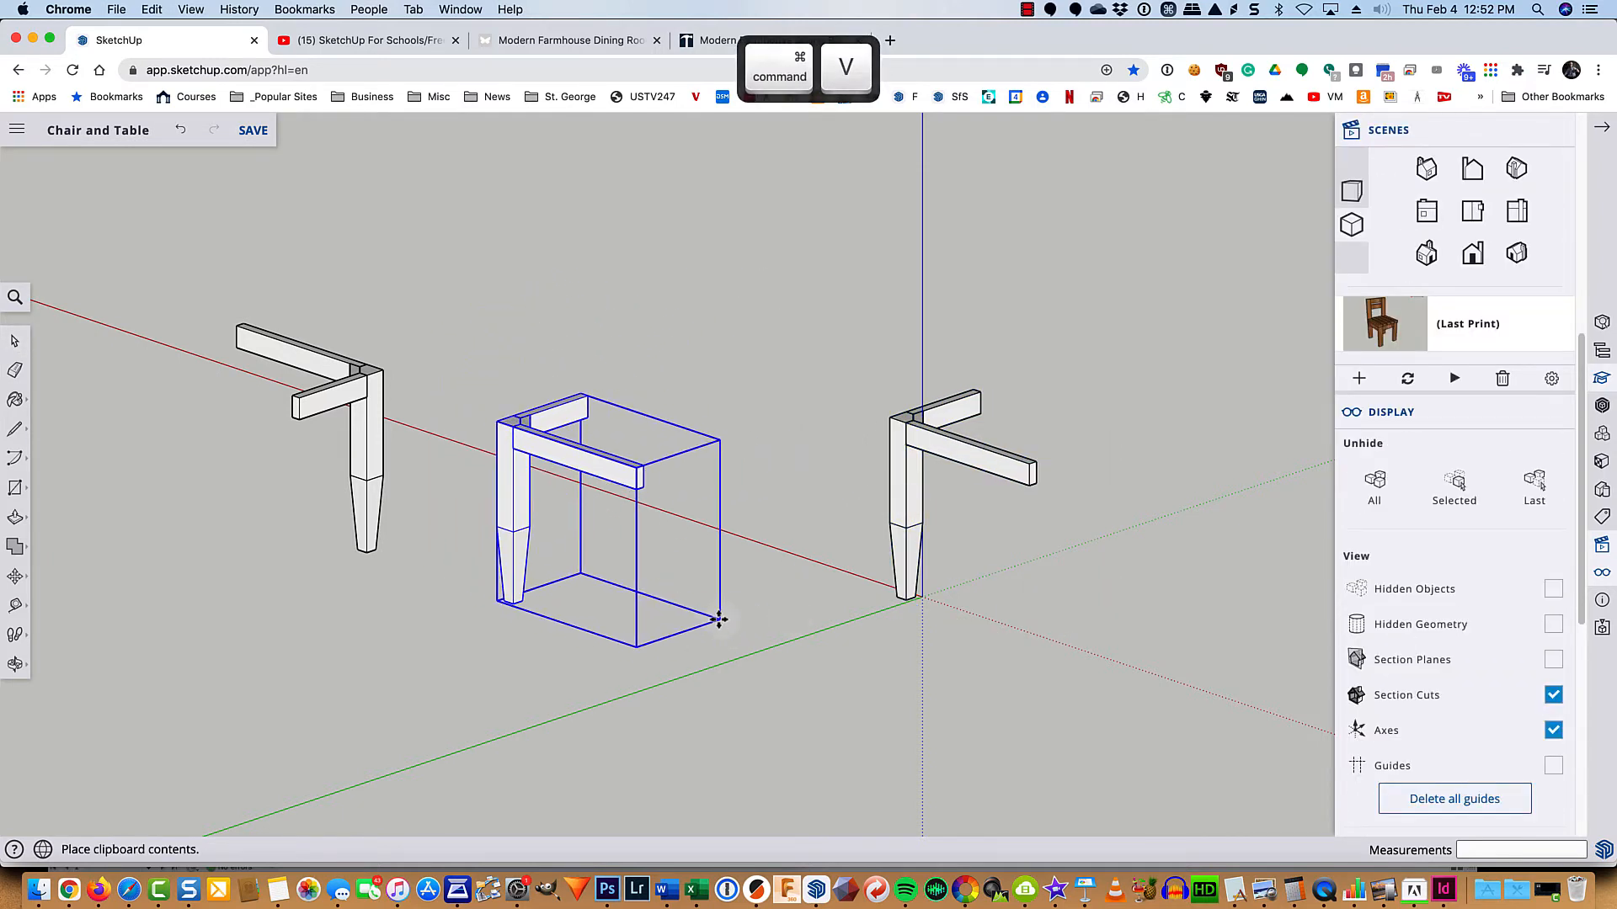
pyautogui.click(734, 396)
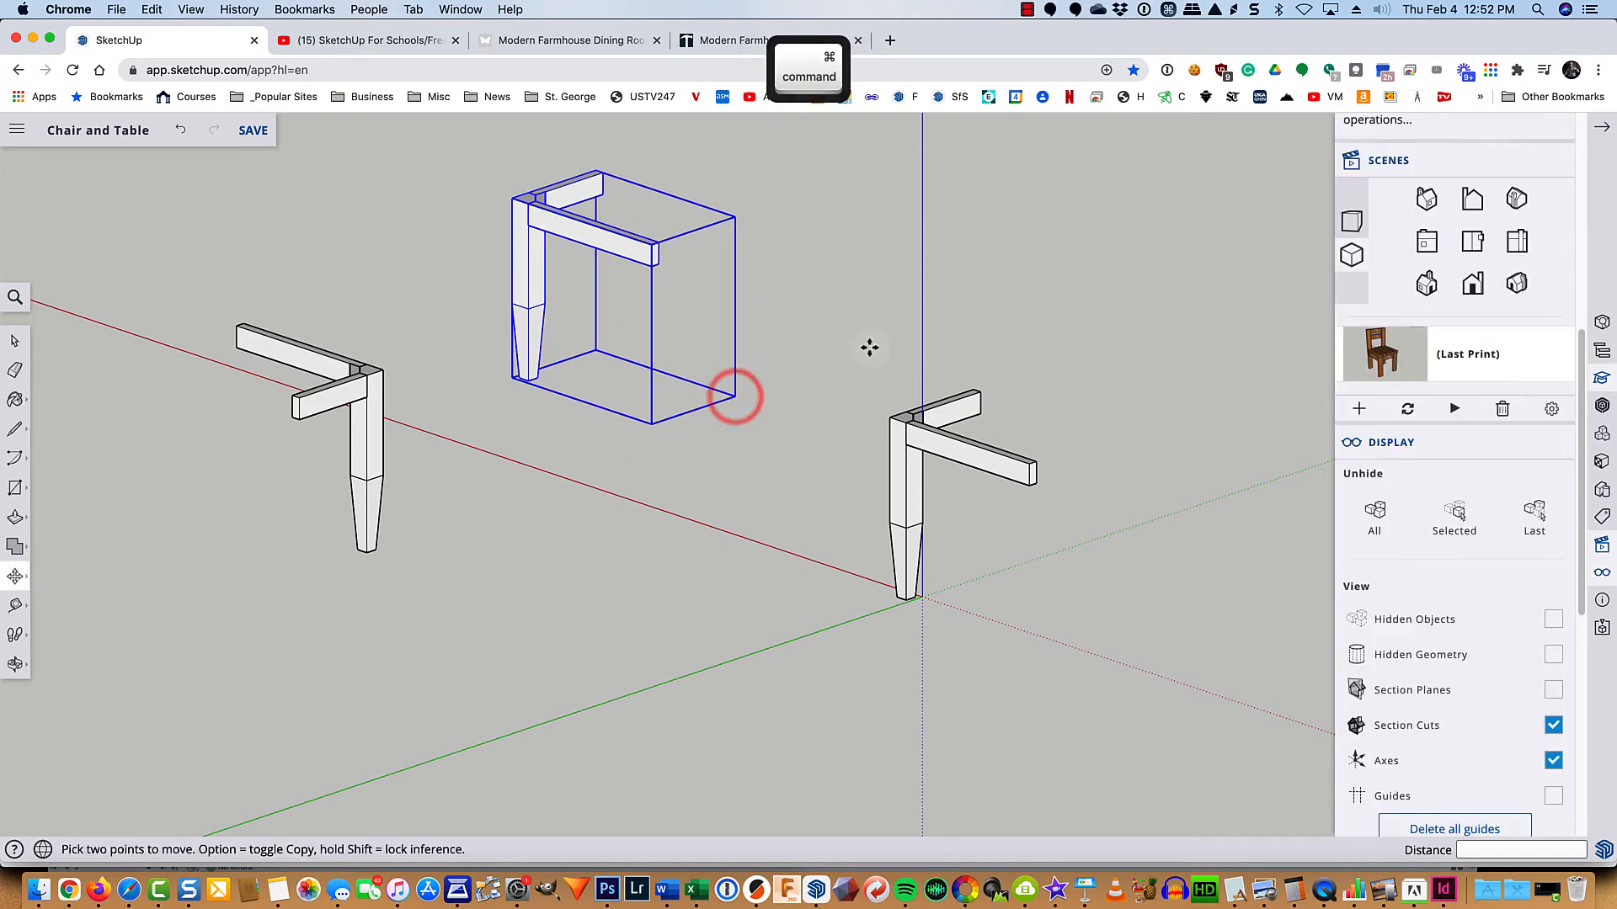
pyautogui.press('super+v')
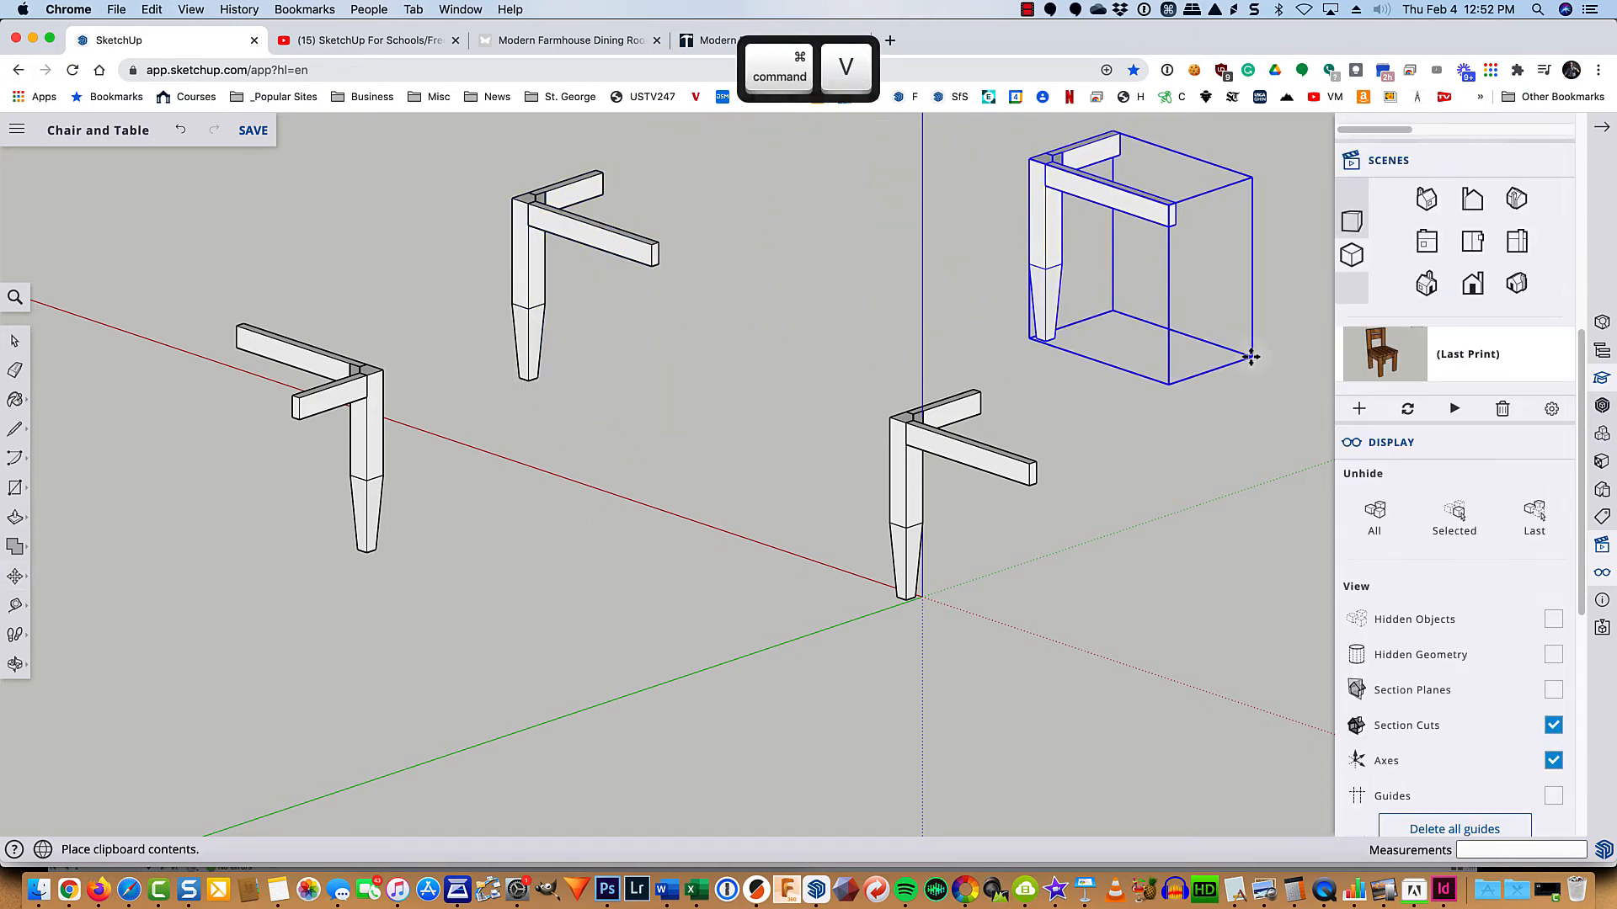
pyautogui.click(1237, 377)
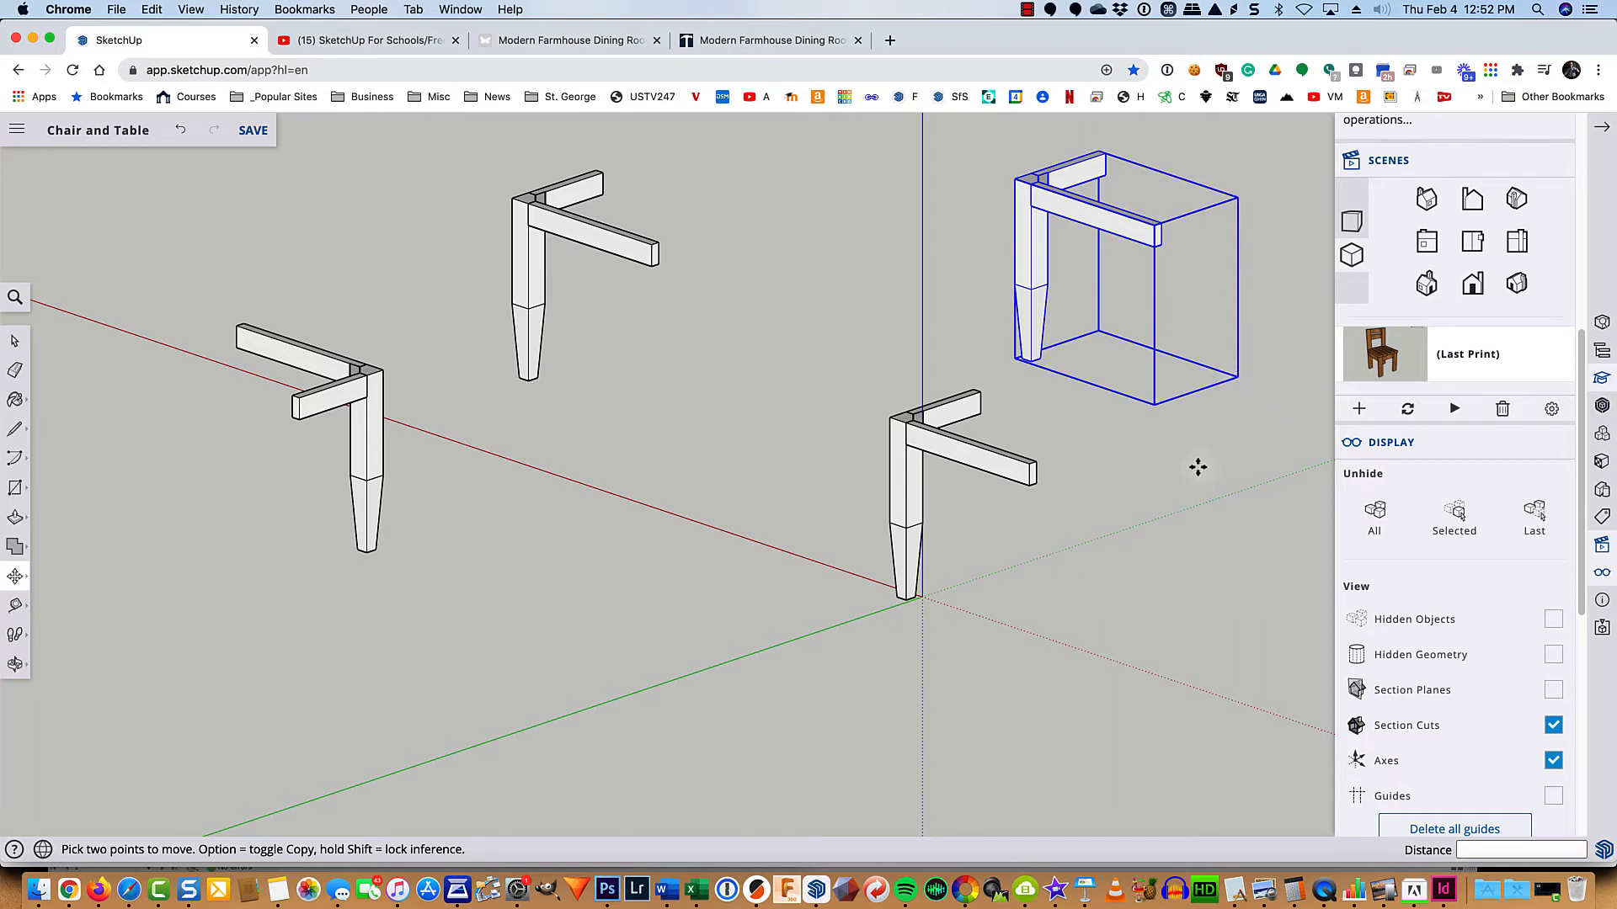
# Step: Mirror the last pasted leg corner along the red axis with a scale factor of -1
pyautogui.press('s')
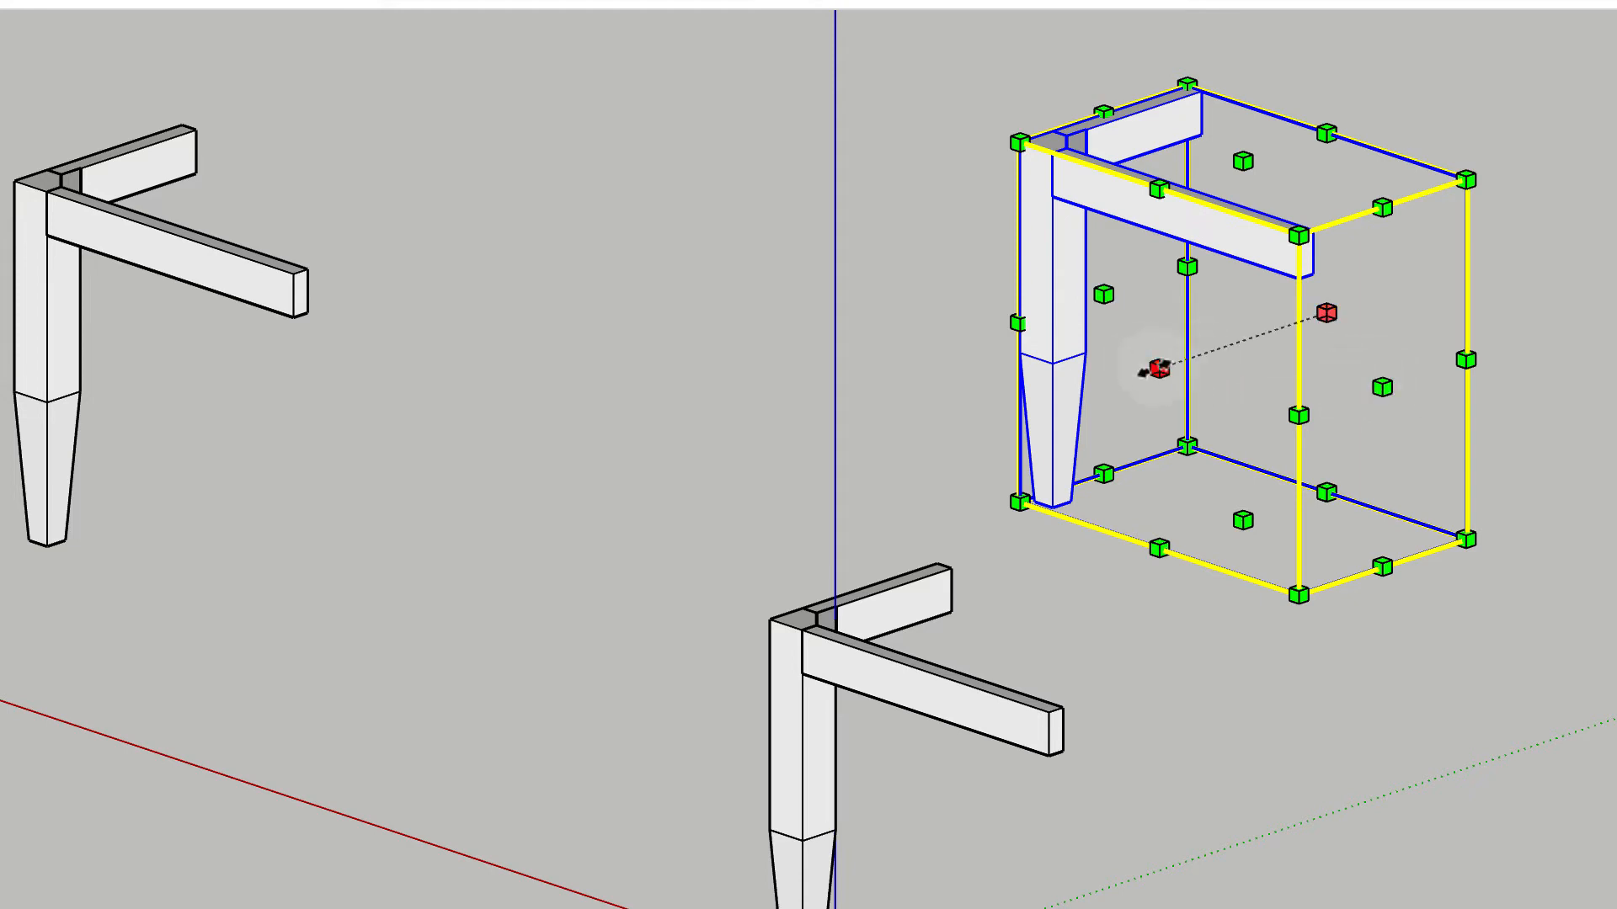
pyautogui.click(1378, 385)
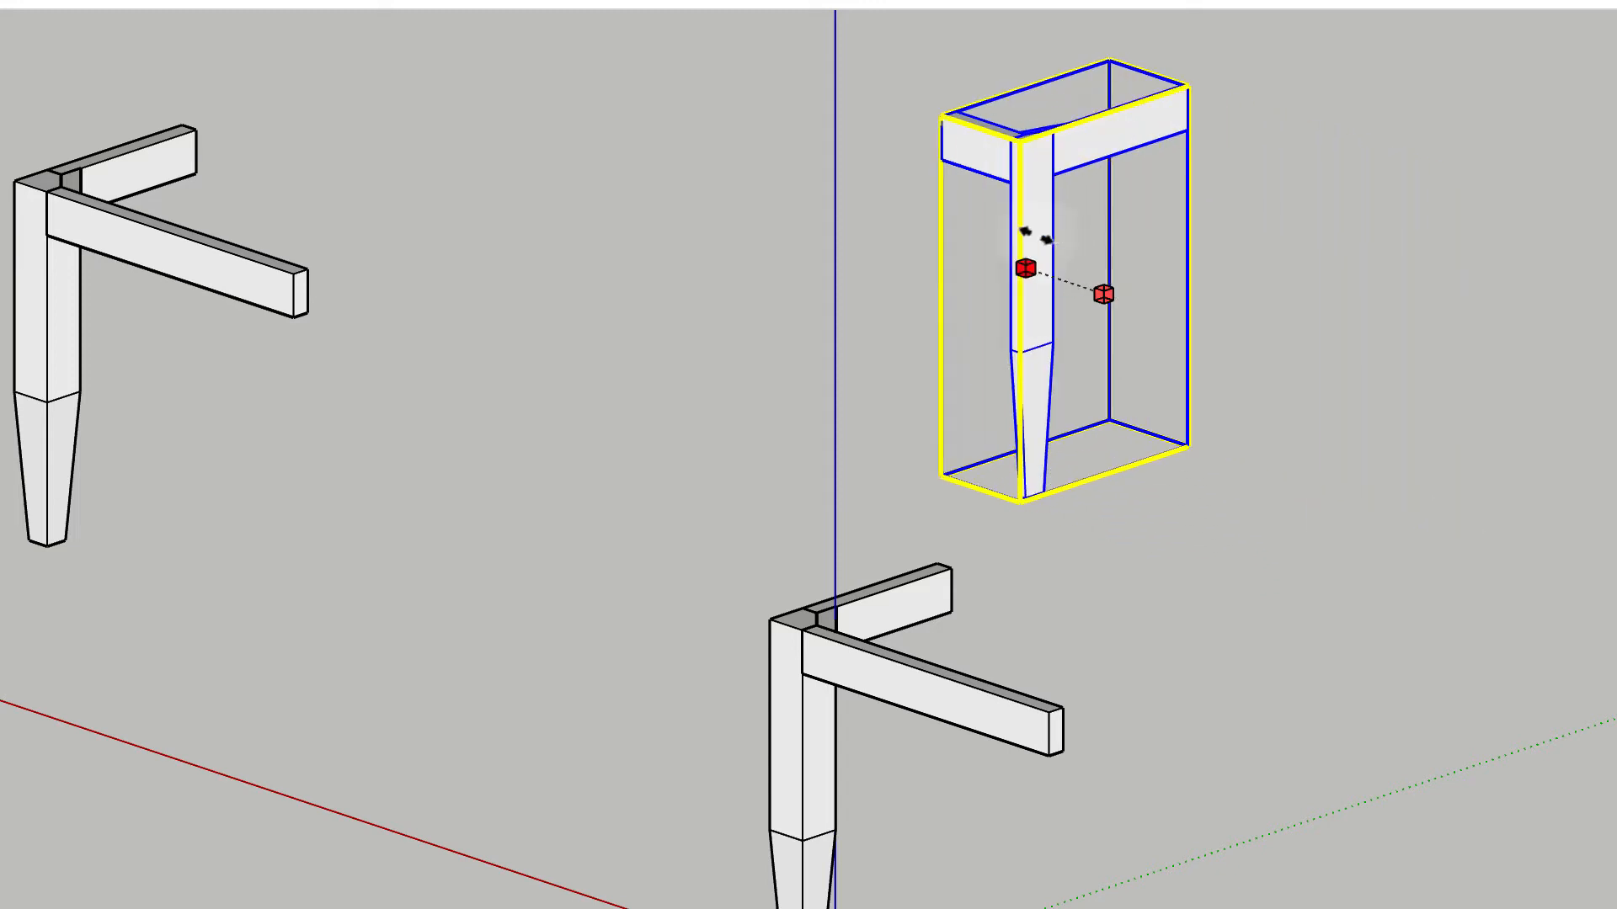
pyautogui.click(745, 126)
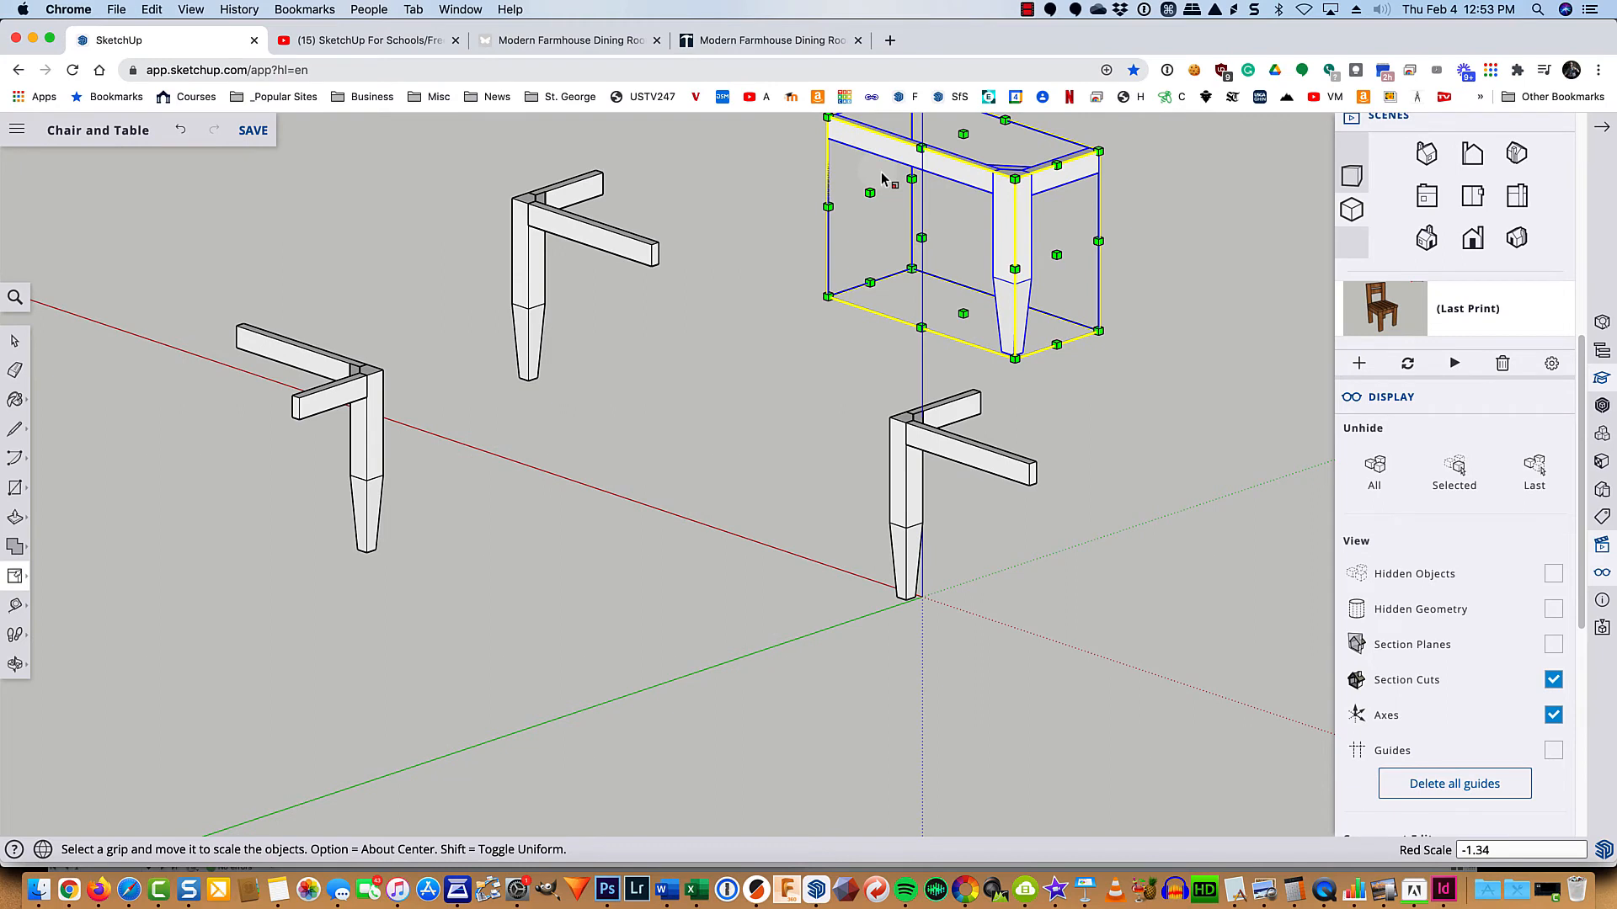
pyautogui.write('-1')
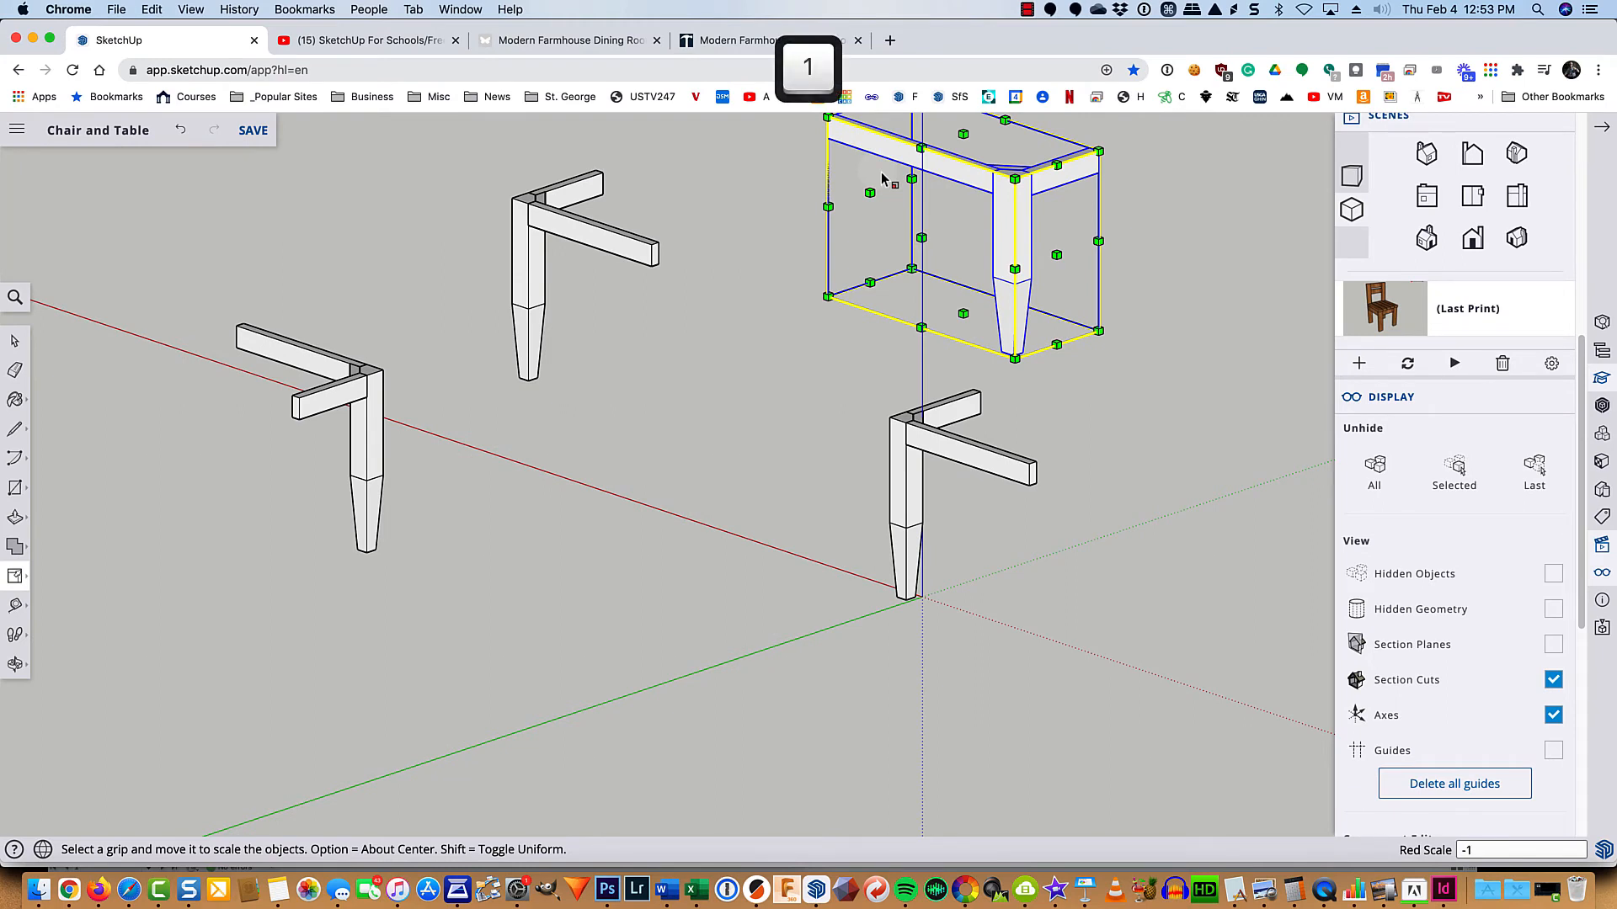
pyautogui.press('Return')
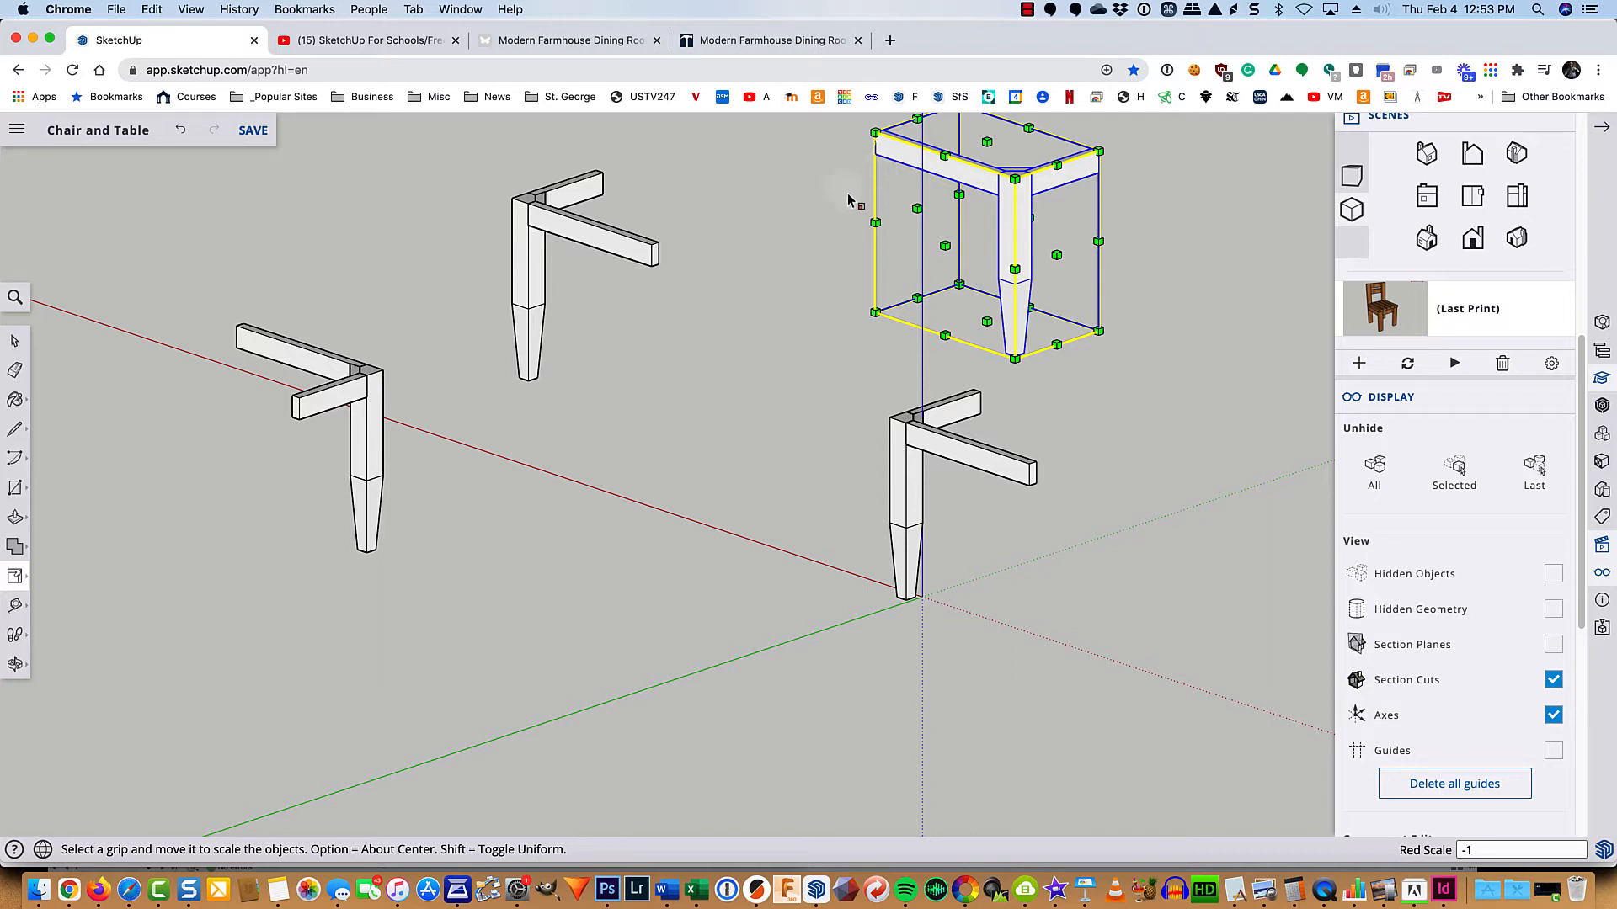
# Step: Move the mirrored corner so its red-direction apron butts against the end of the original corner's matching apron, with top edges aligned
pyautogui.press('m')
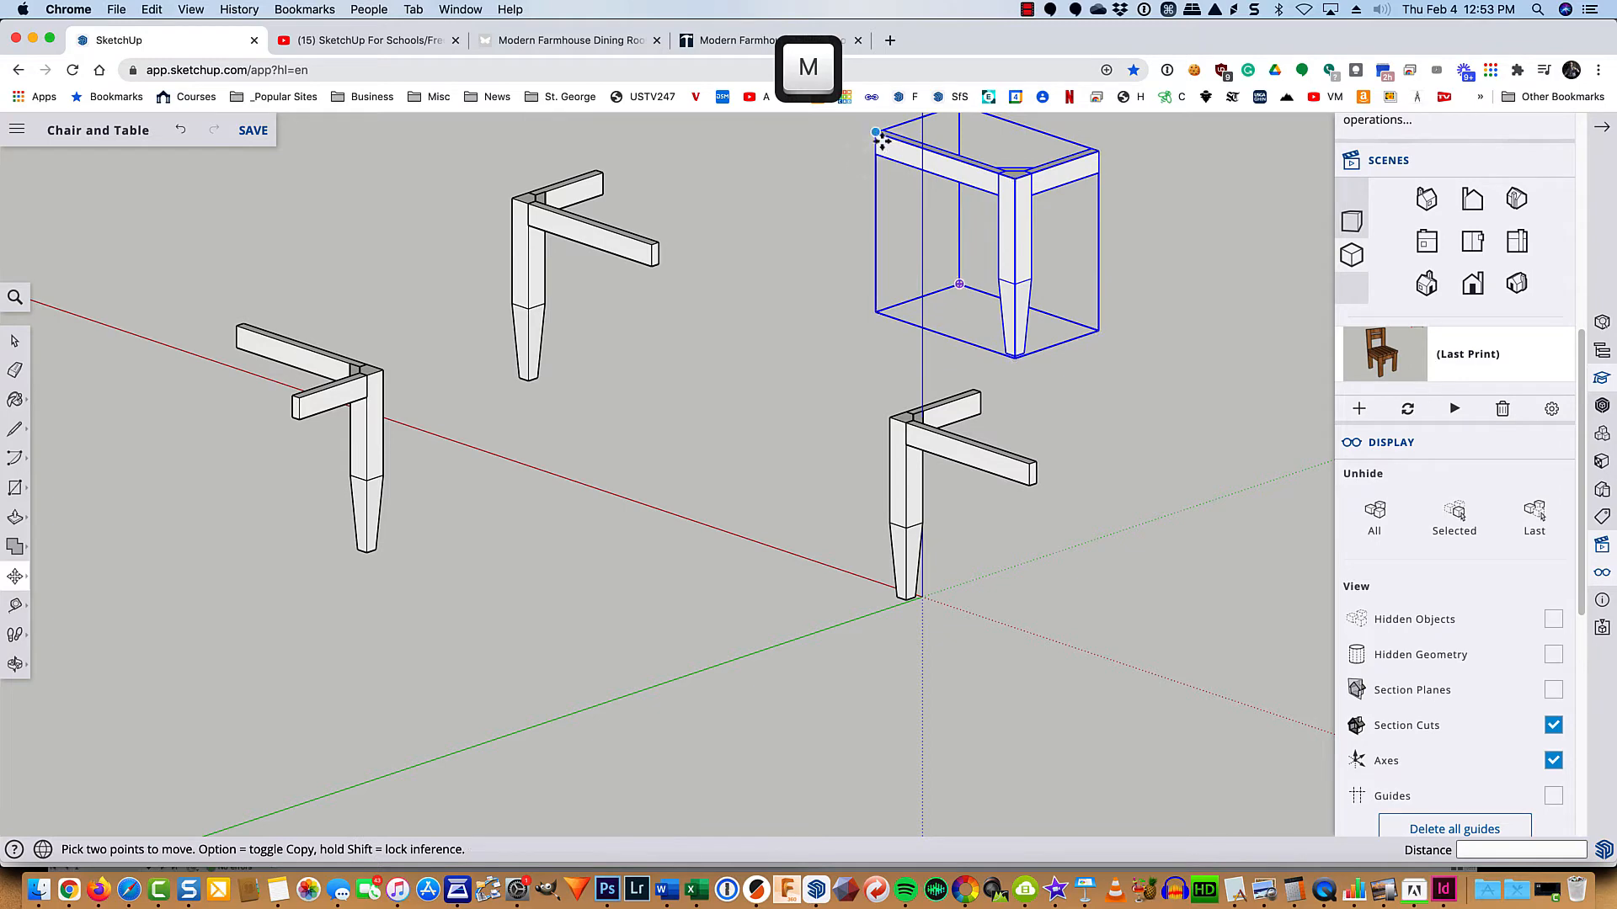
pyautogui.click(873, 134)
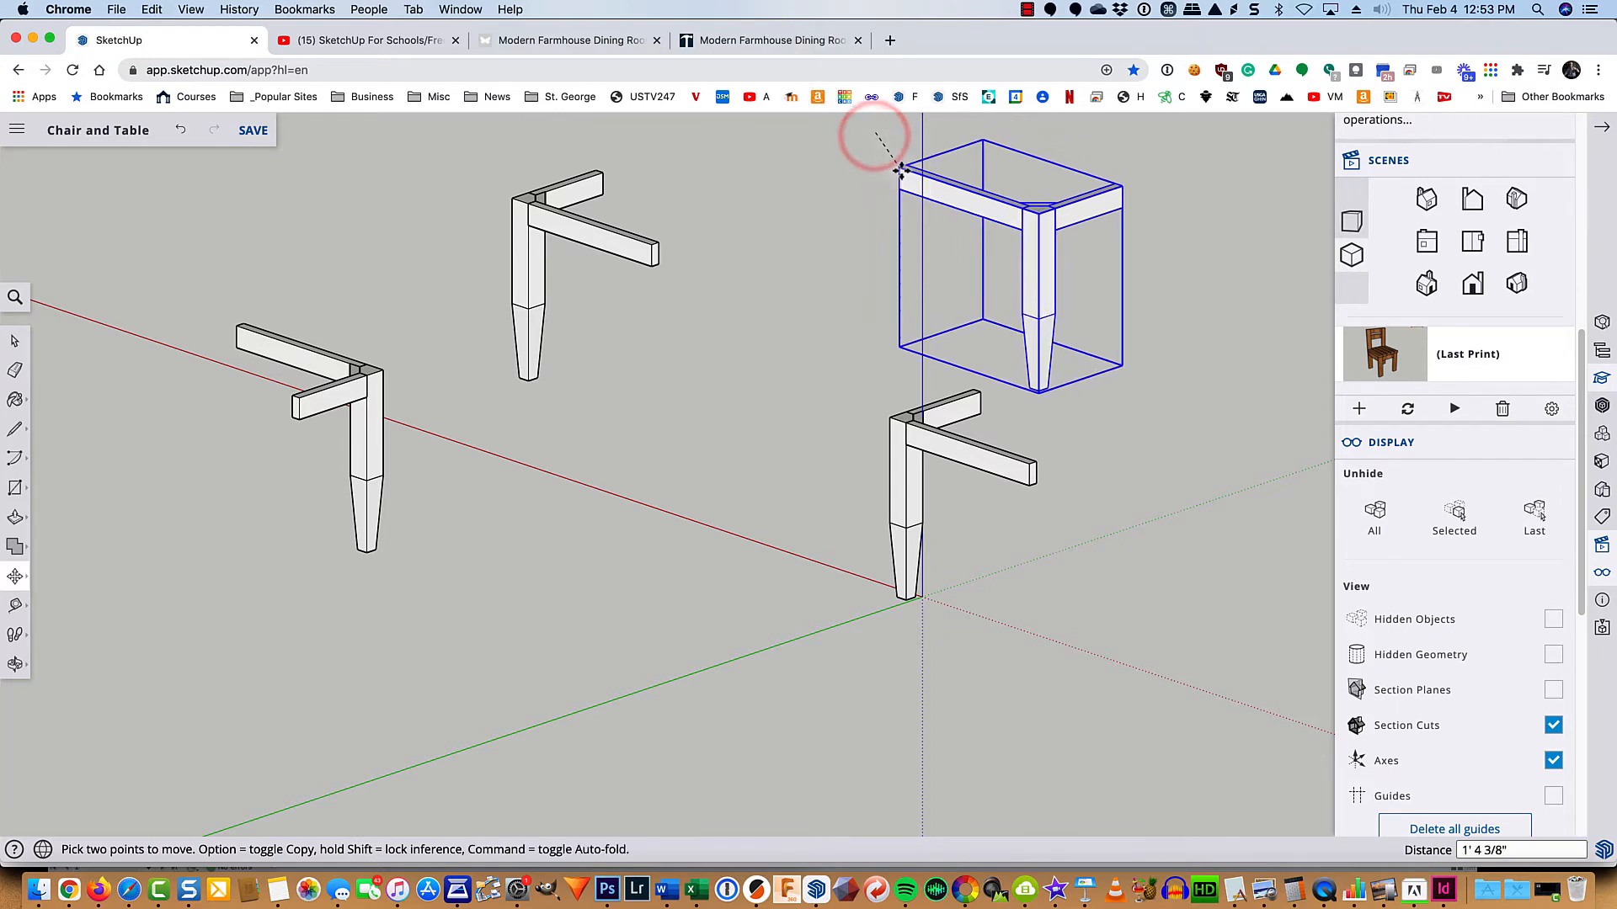
pyautogui.scroll(5, 1047, 433)
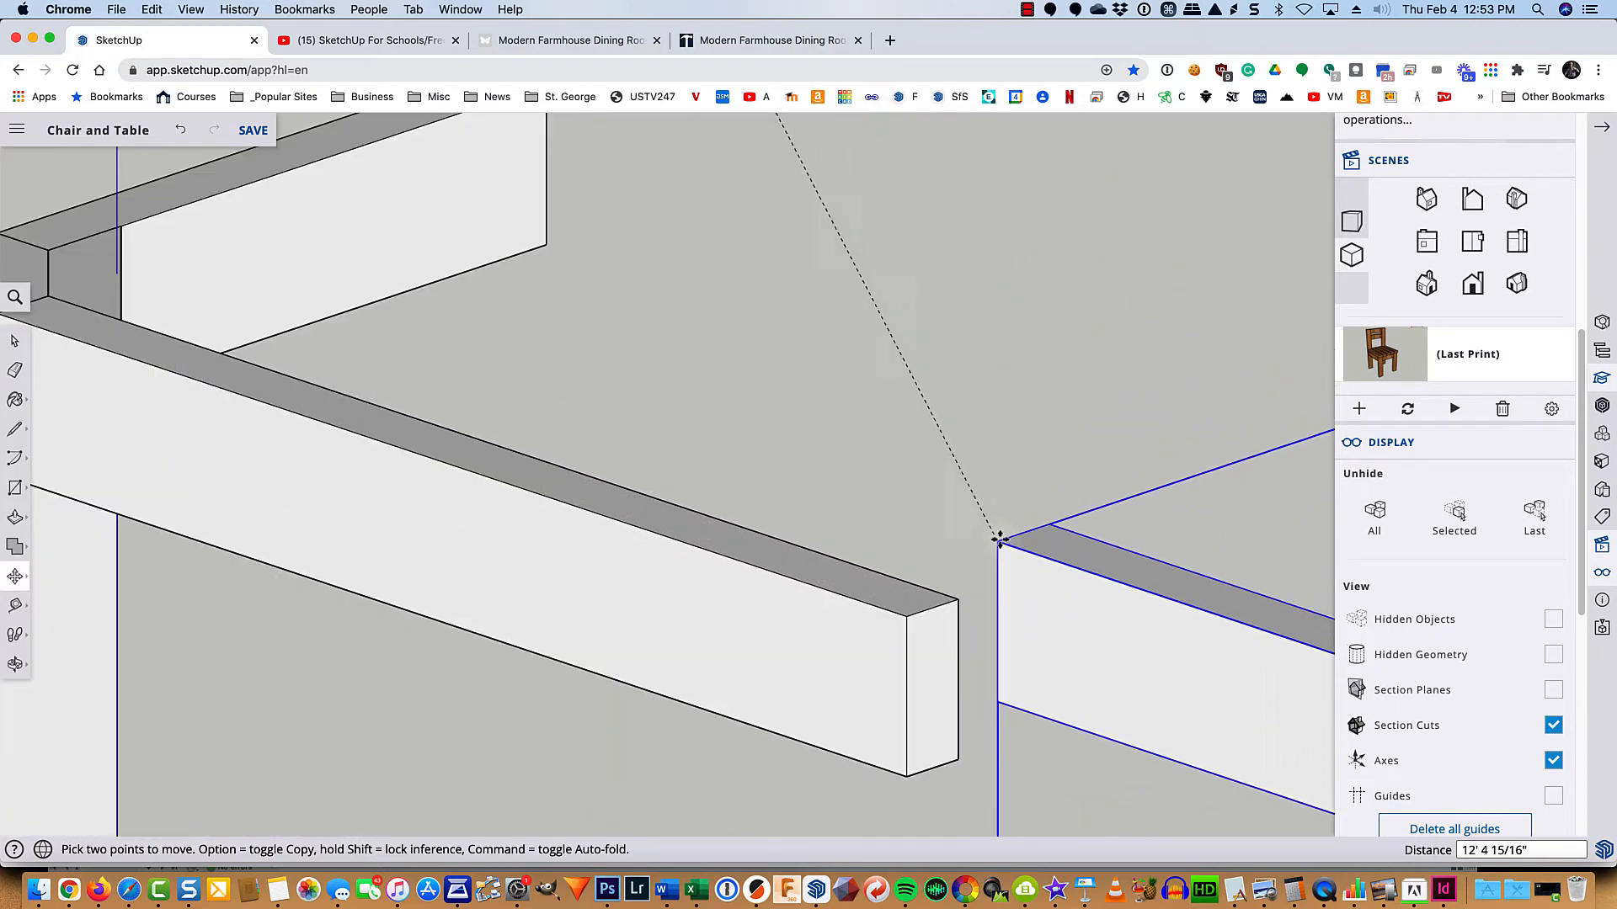
pyautogui.click(907, 613)
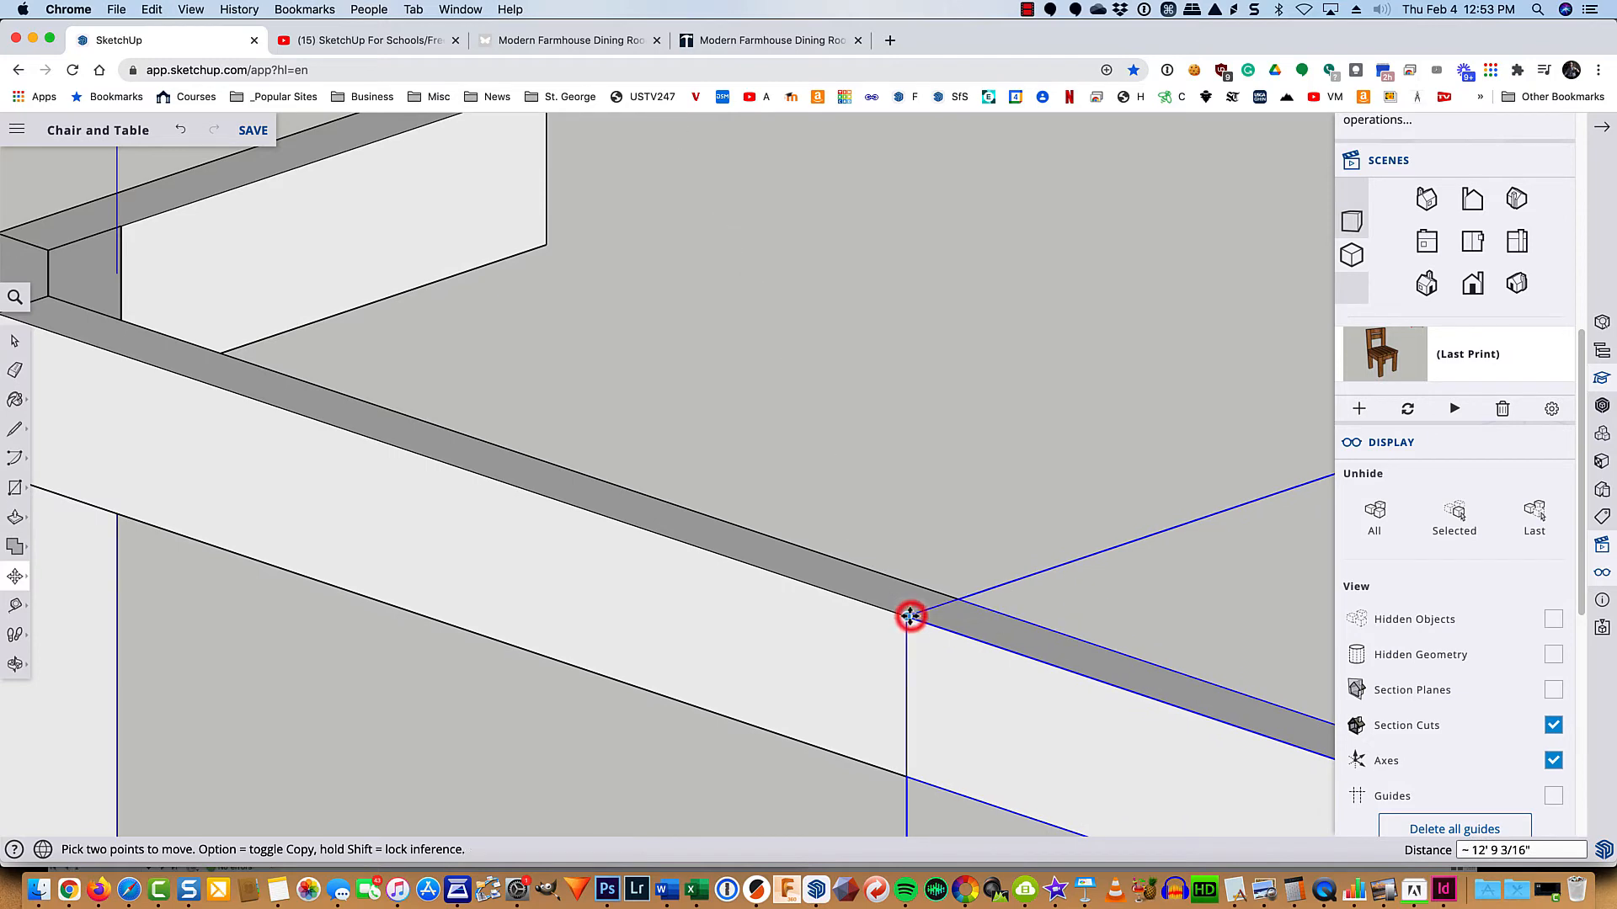
pyautogui.scroll(-4, 907, 608)
pyautogui.scroll(-4, 908, 608)
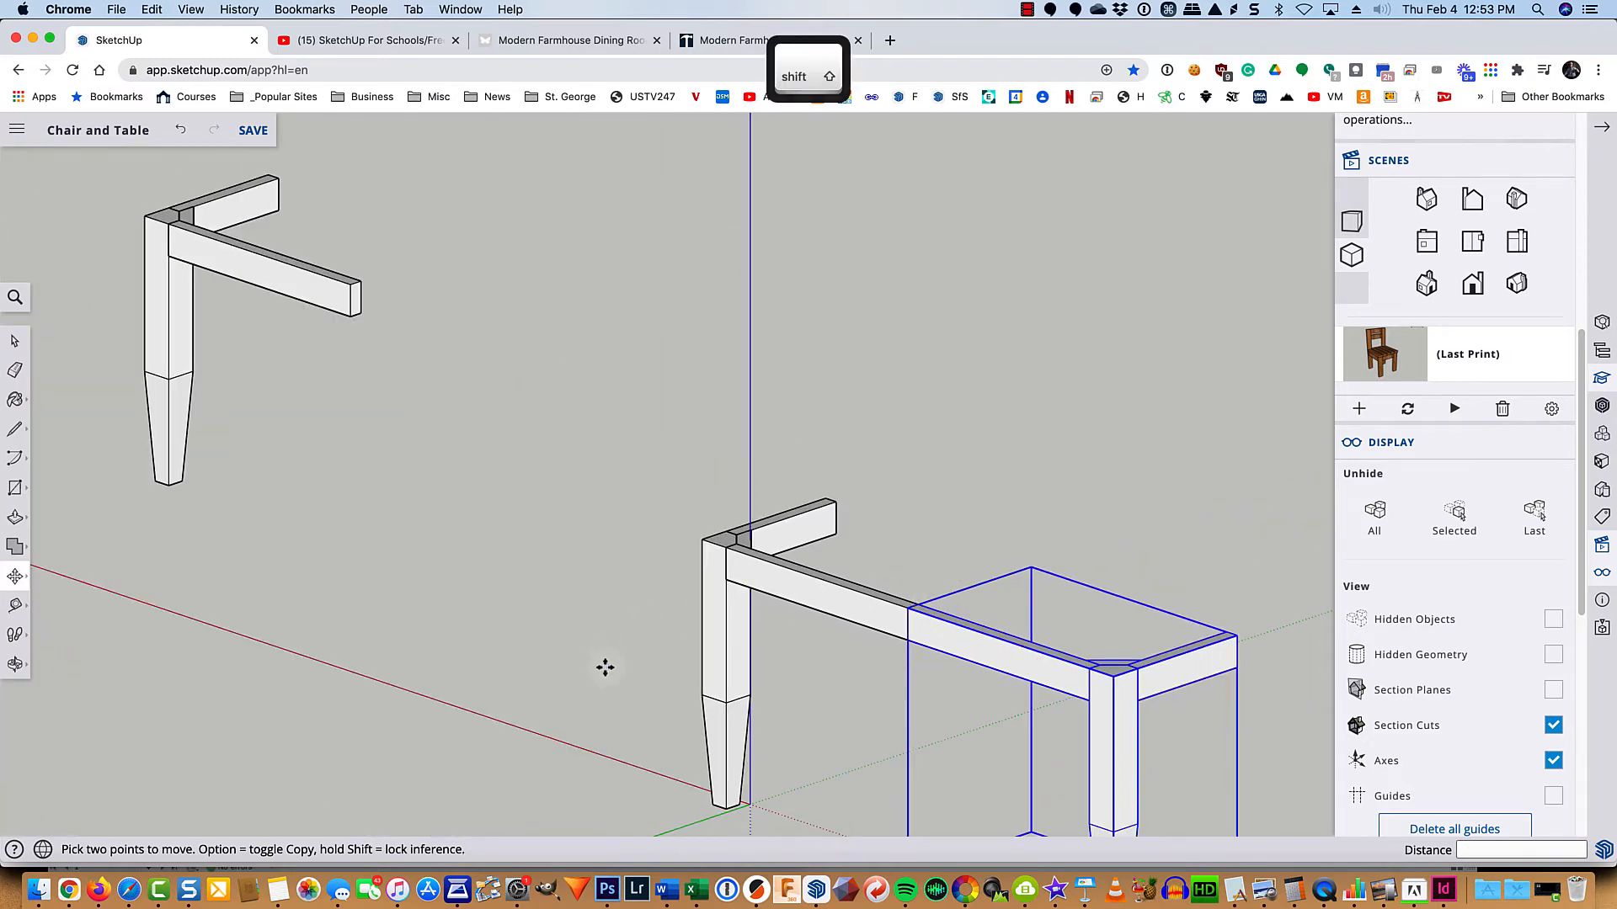
pyautogui.press('space')
# Step: Move the rotated corner so its green-direction apron meets the end of the mirrored corner's apron
pyautogui.scroll(-5, 495, 496)
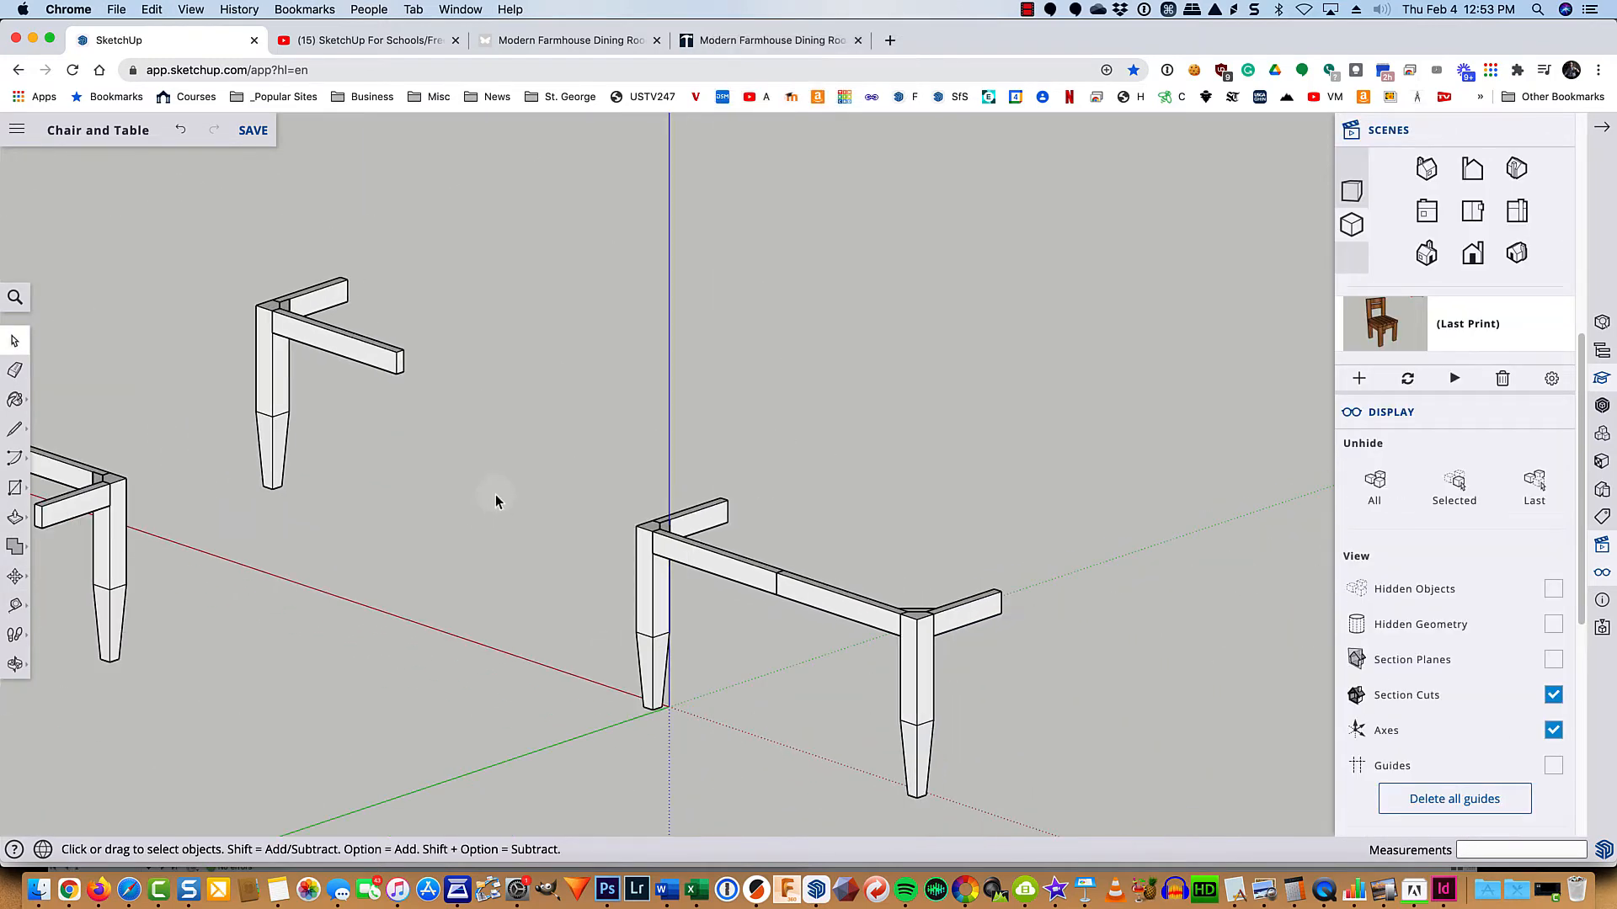
pyautogui.click(121, 512)
pyautogui.press('m')
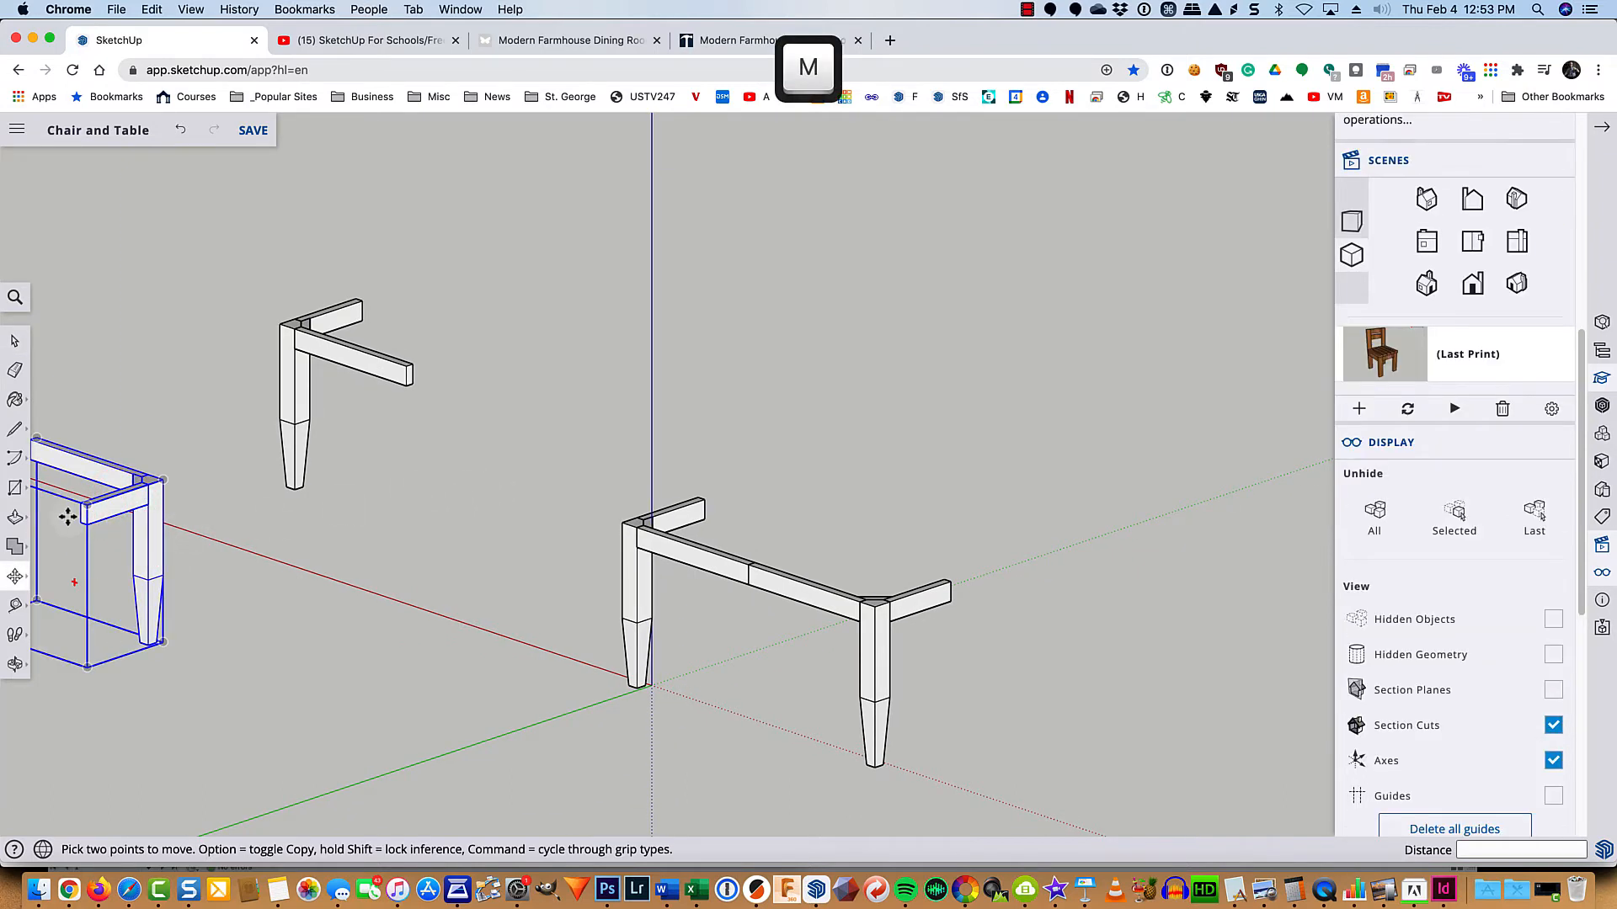
pyautogui.click(88, 509)
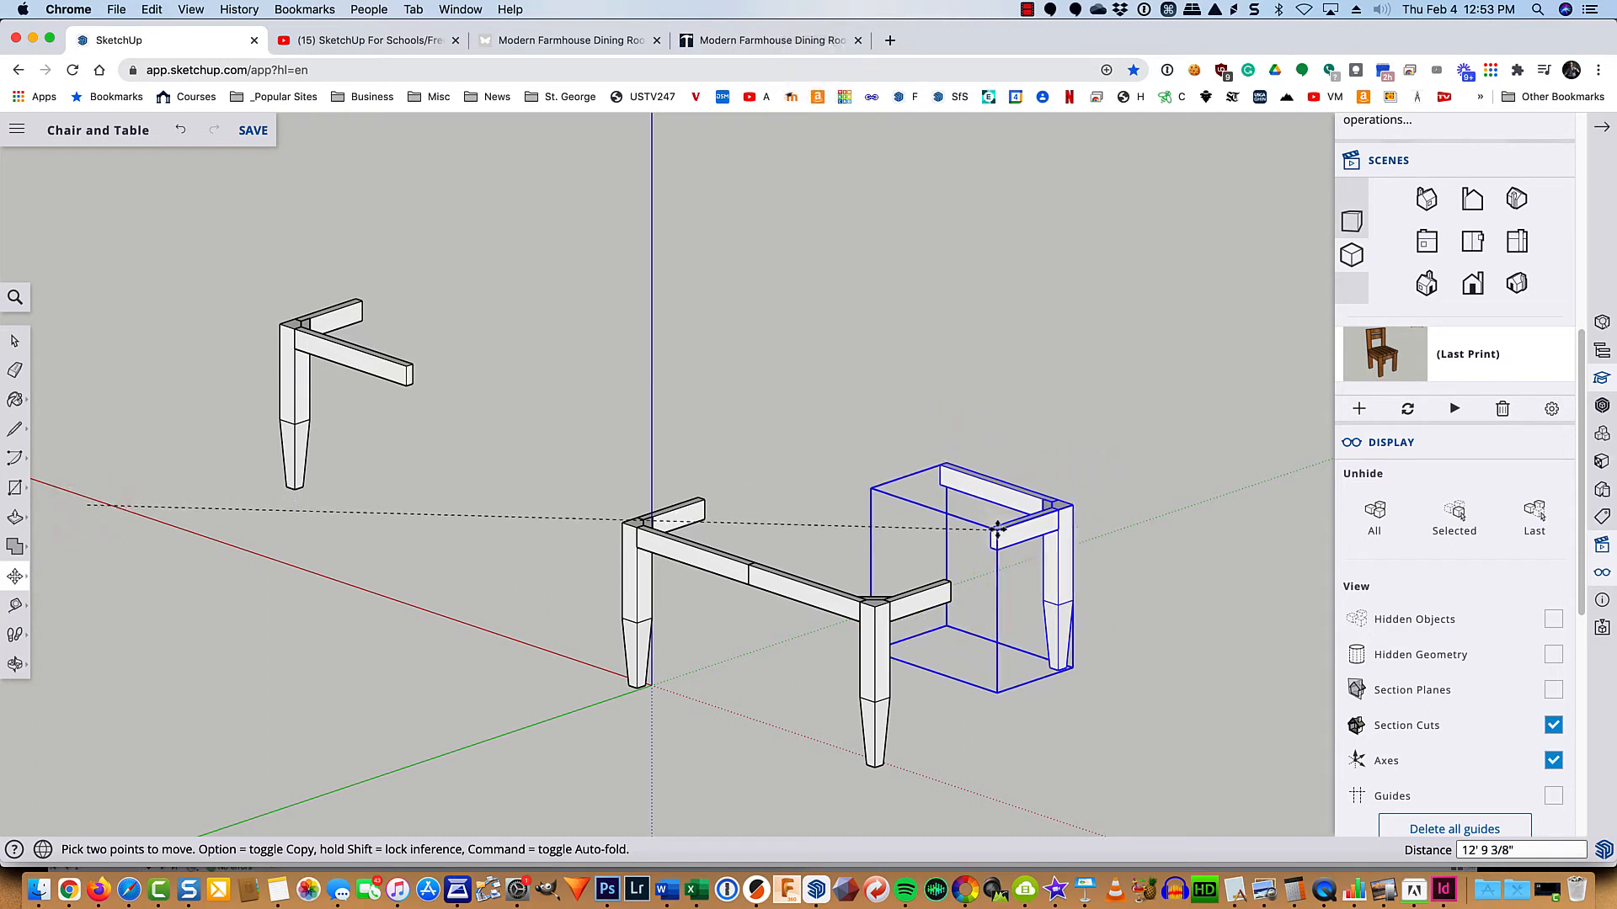
pyautogui.click(949, 582)
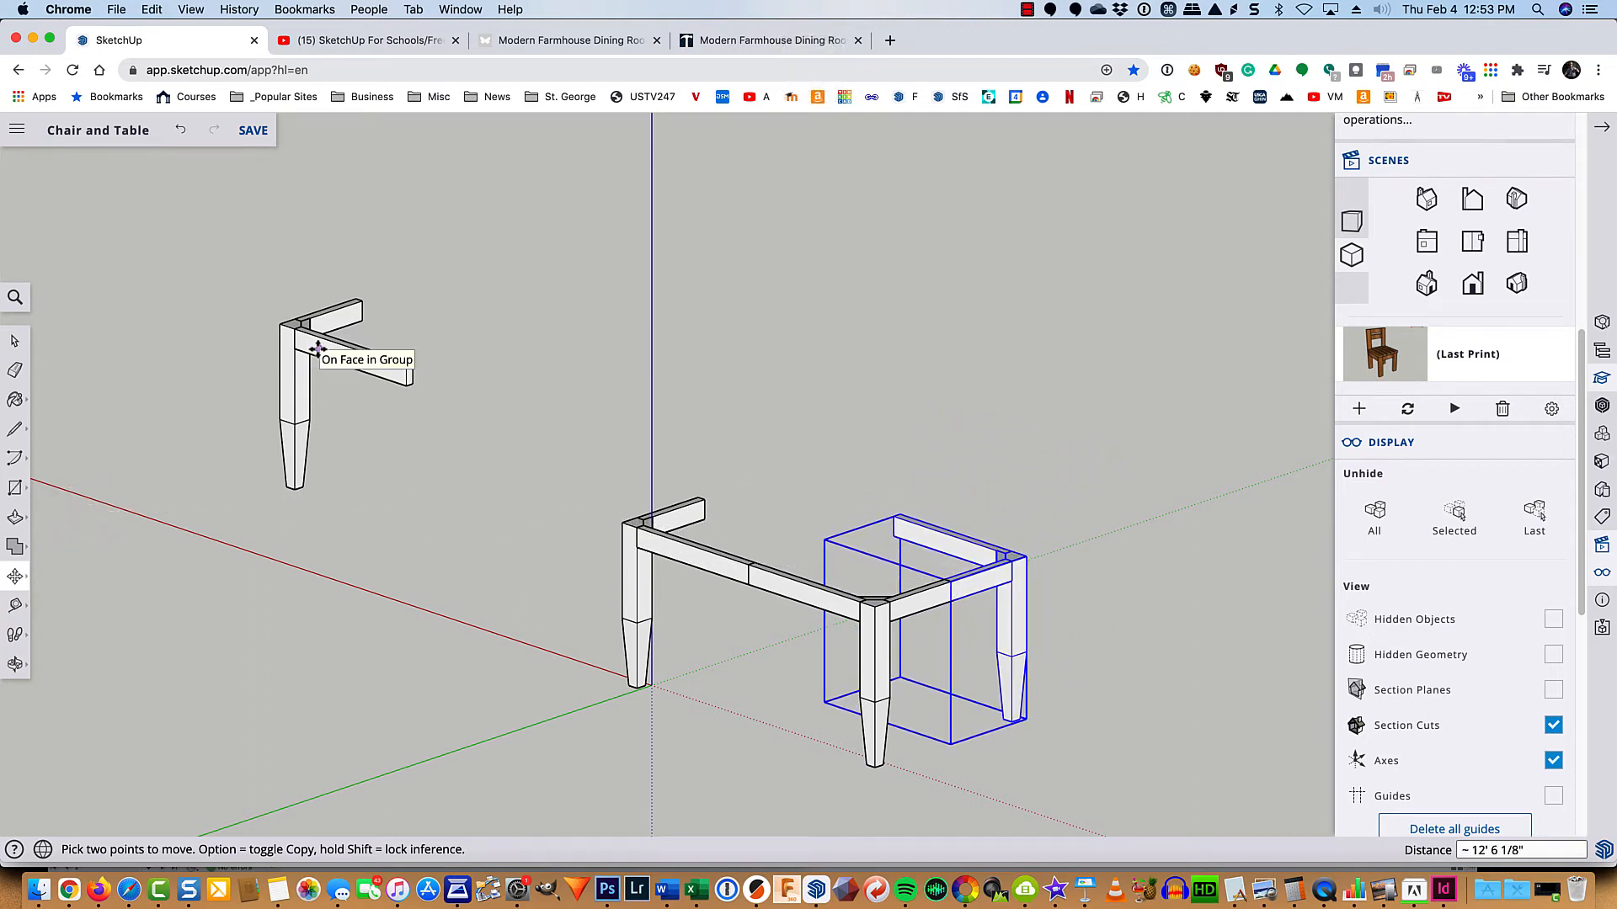
pyautogui.press('space')
# Step: Mirror the remaining loose leg corner along the red axis with a scale factor of -1
pyautogui.click(320, 353)
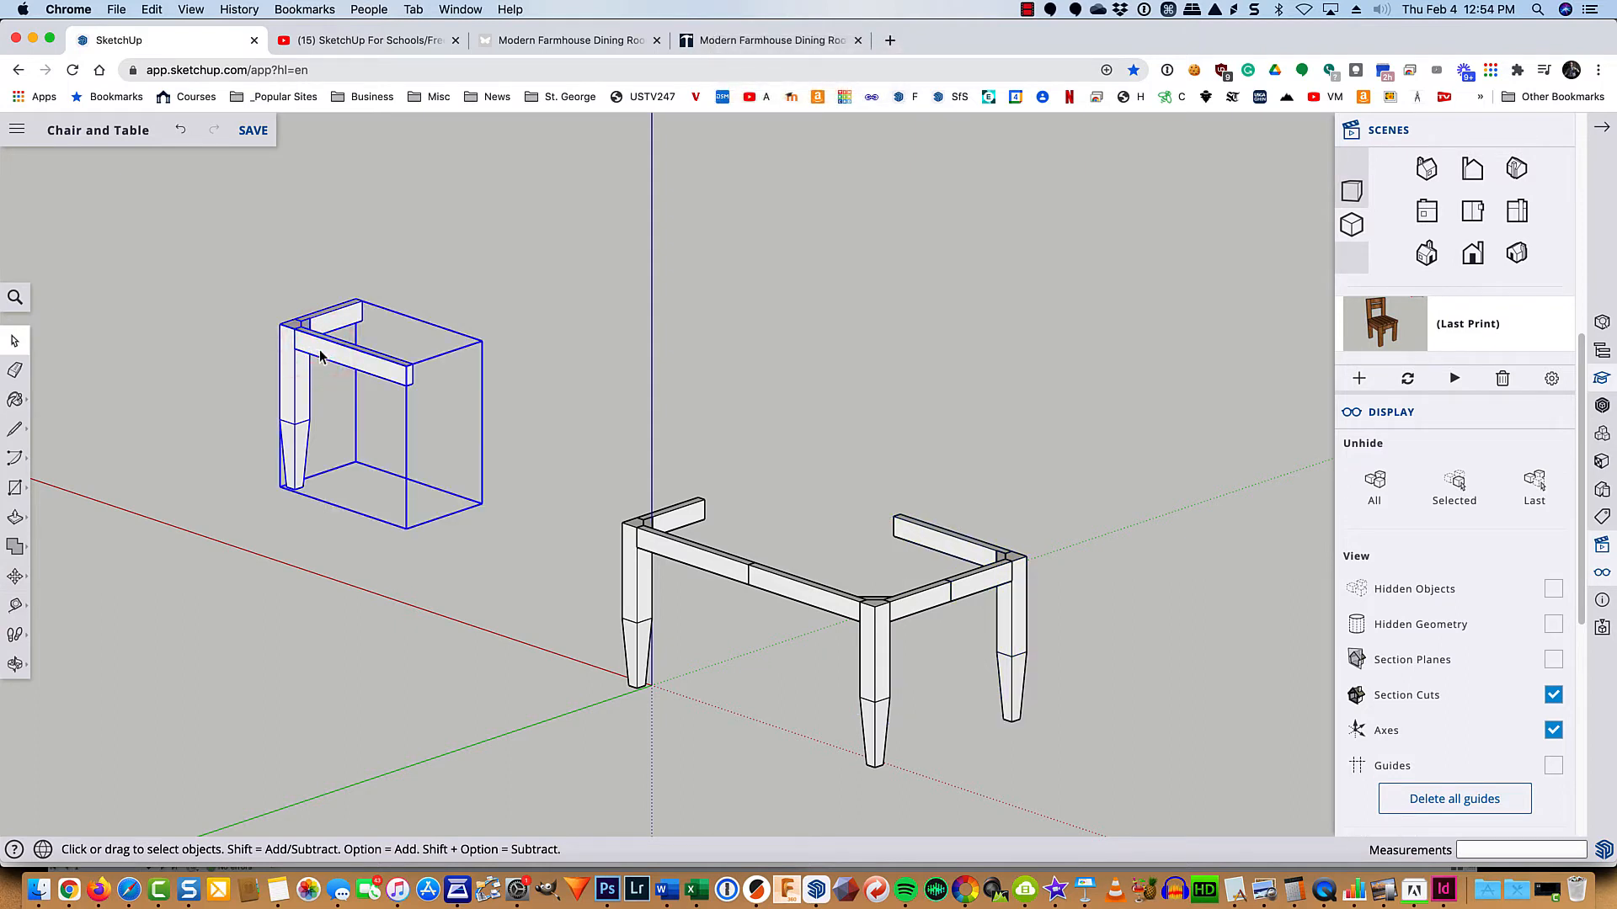
pyautogui.press('s')
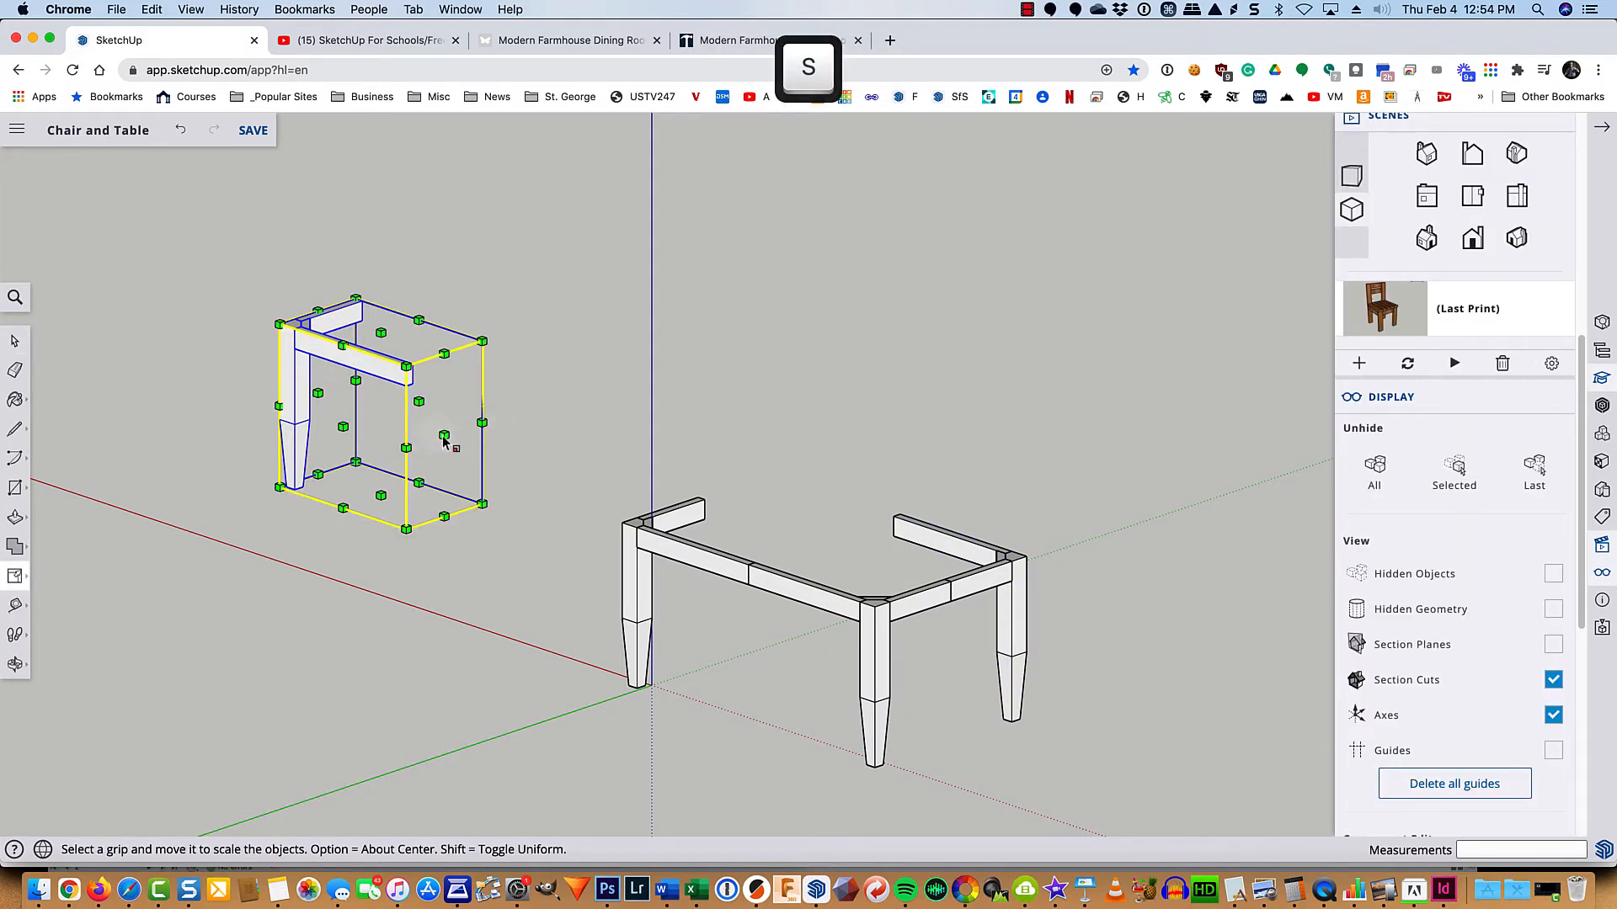
pyautogui.moveTo(444, 436); pyautogui.dragTo(349, 406)
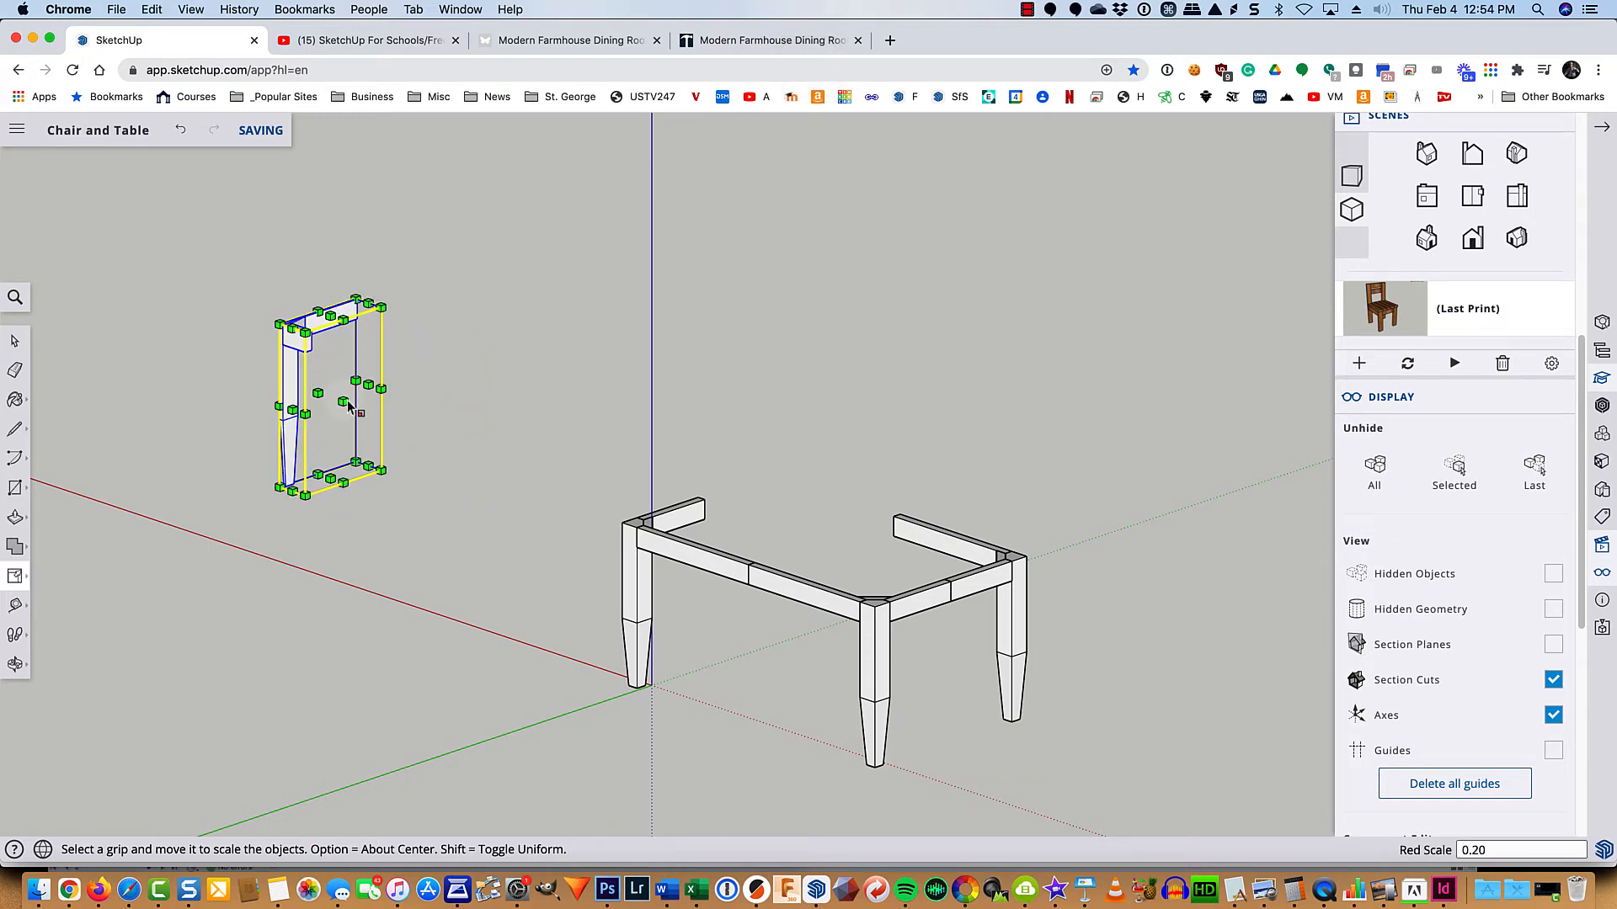
pyautogui.write('-1')
pyautogui.press('Return')
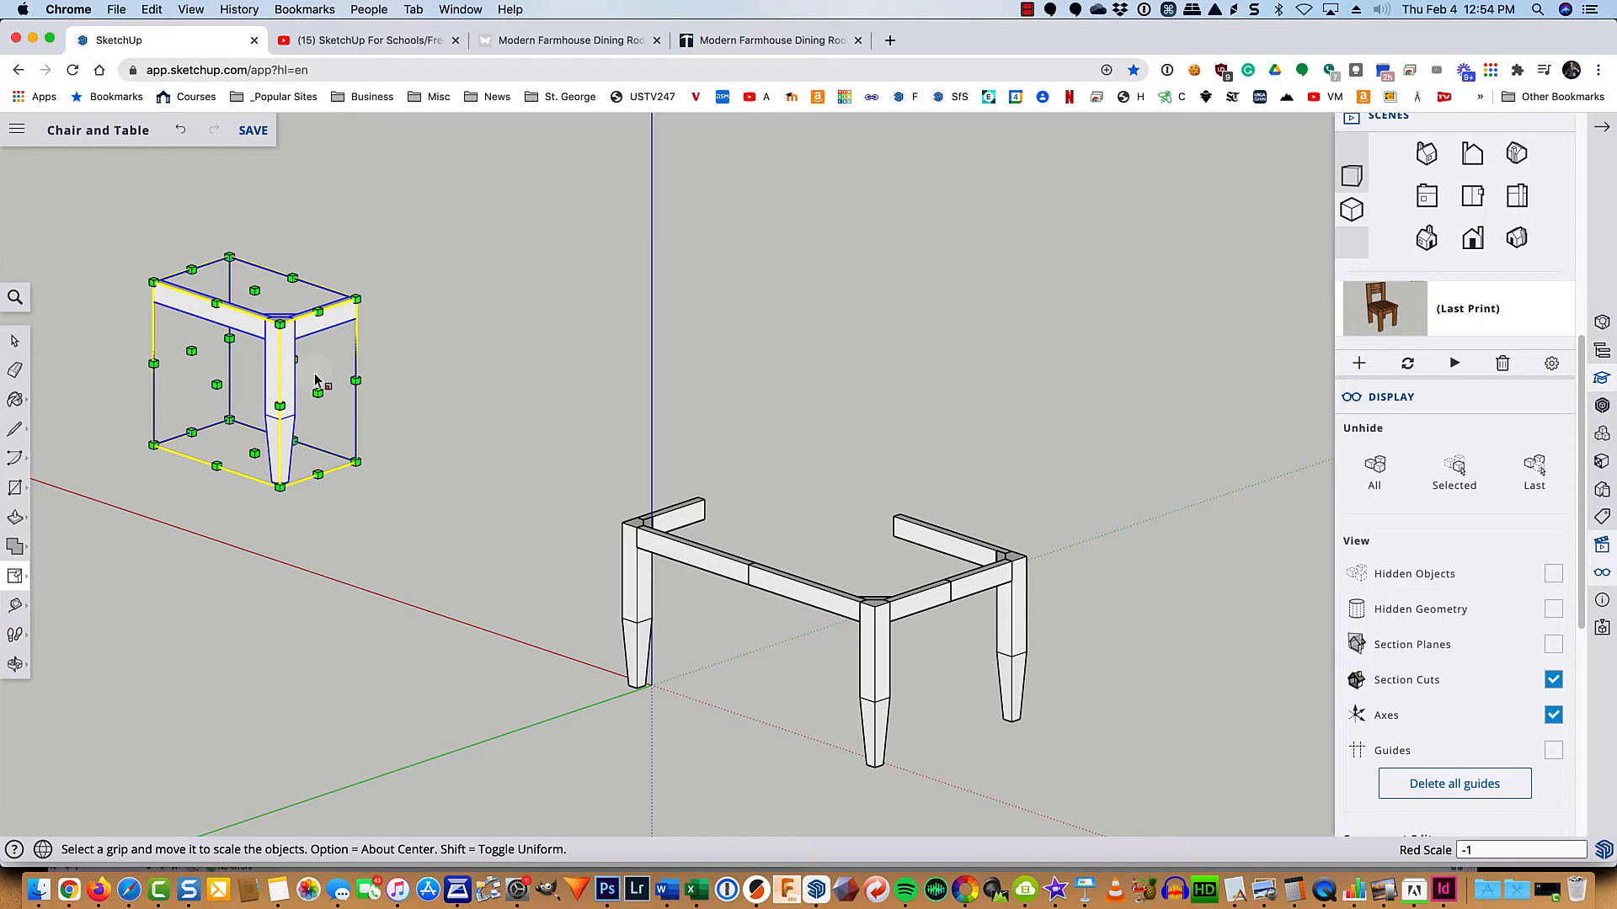
# Step: Rotate the mirrored loose leg corner 180 degrees on the ground plane, taking the red axis as the reference direction
pyautogui.press('q')
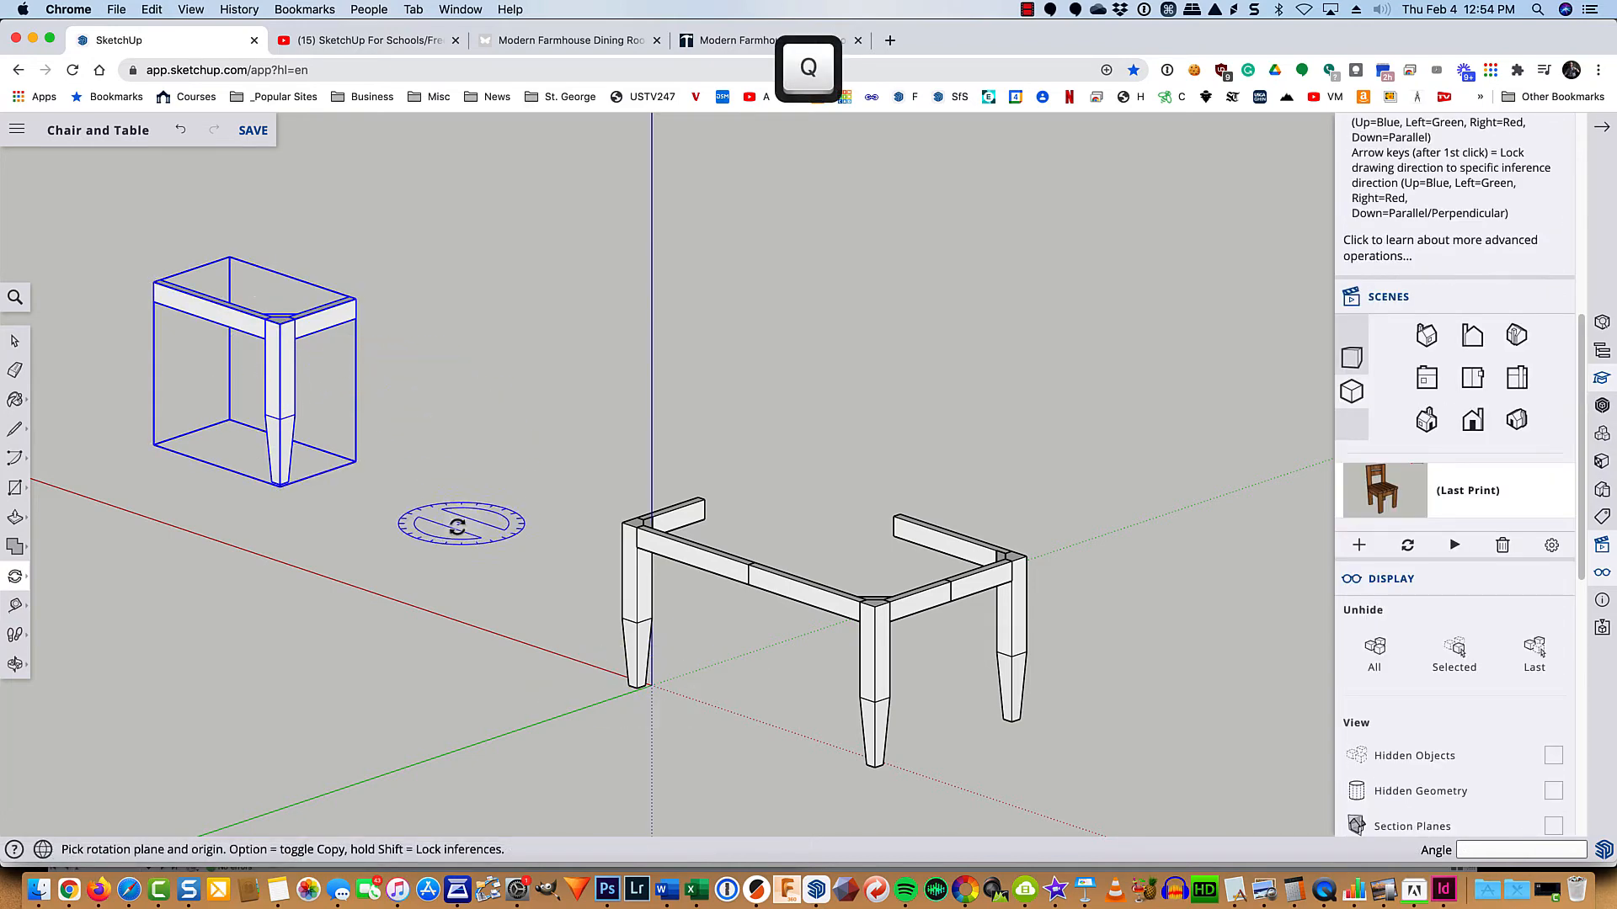
pyautogui.click(408, 519)
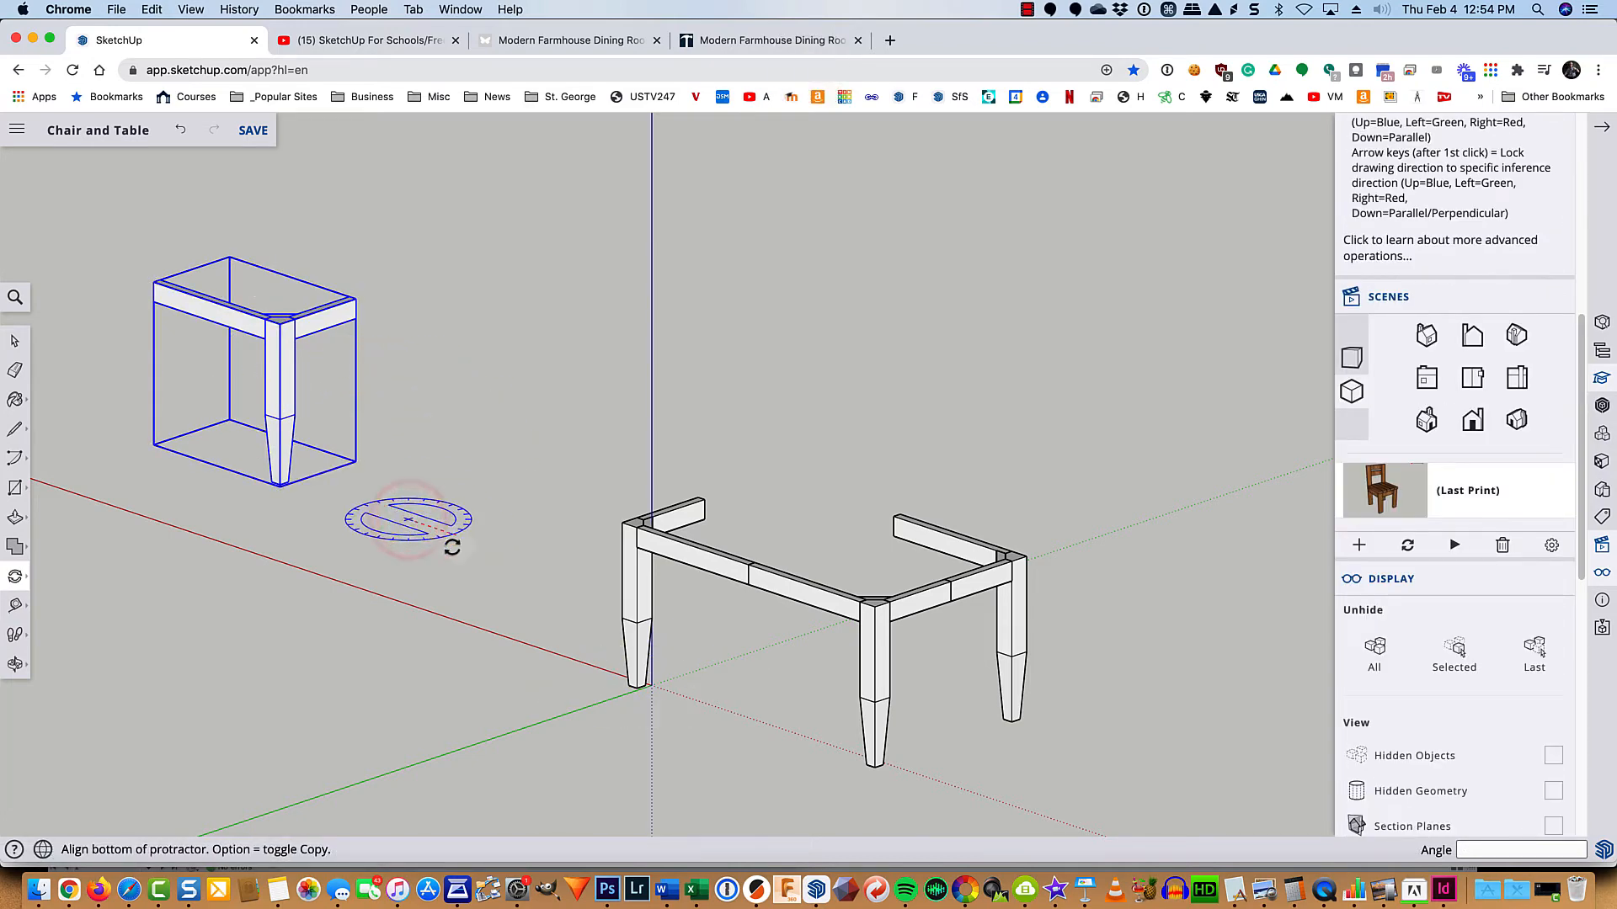
pyautogui.click(556, 566)
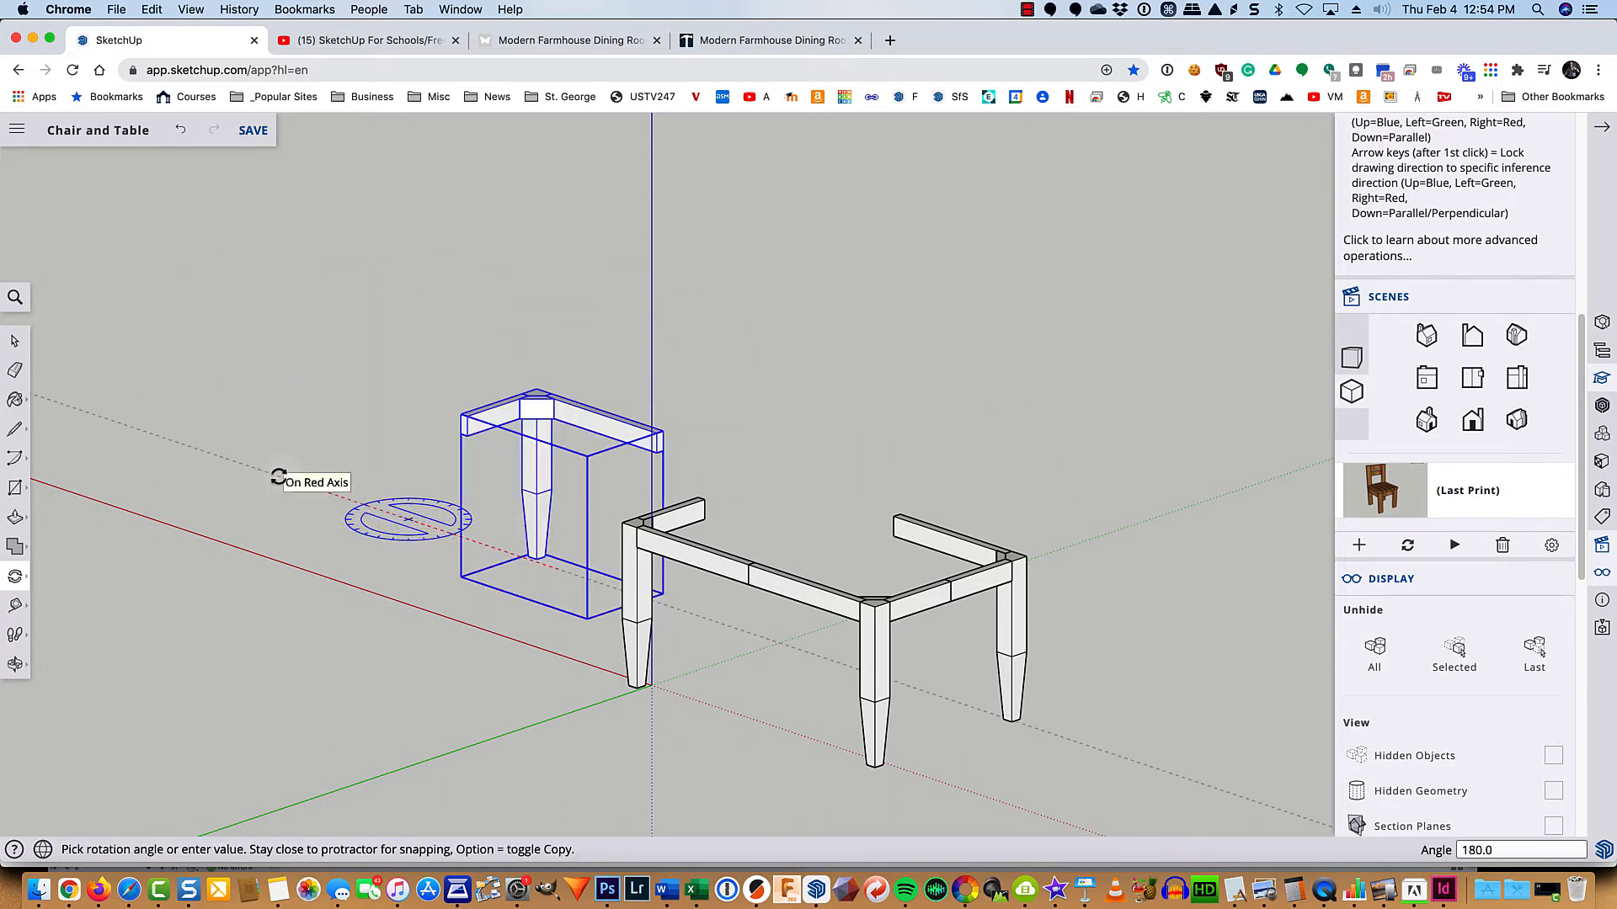
pyautogui.click(278, 478)
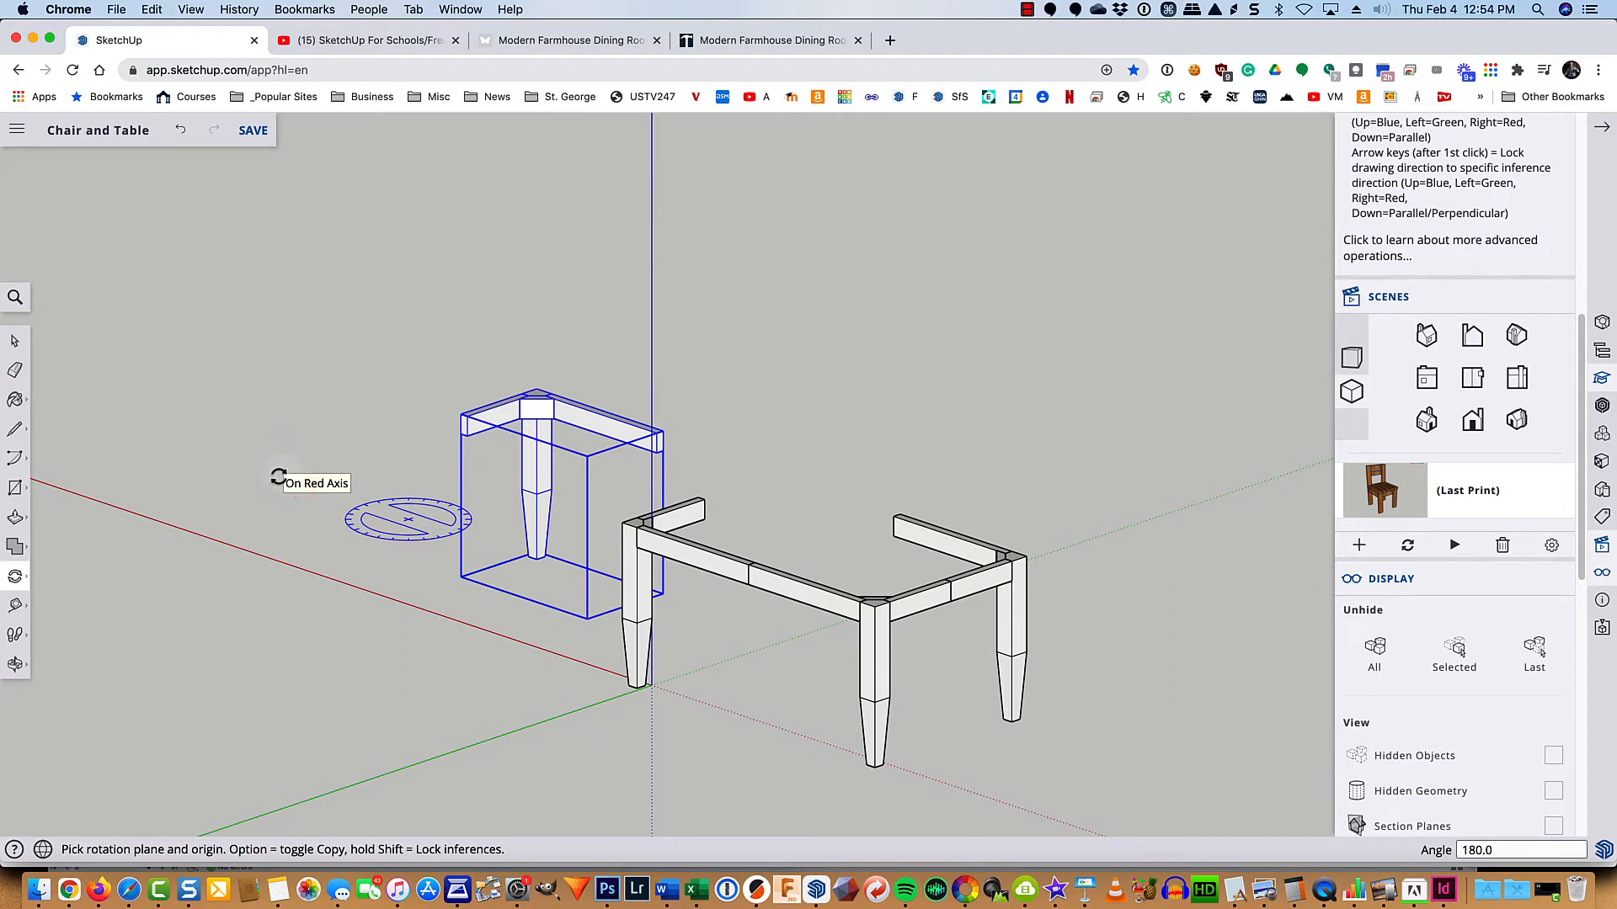
# Step: Move the rotated corner by its red-direction apron's end onto the open end of the neighbouring apron, closing the table frame, and clear the selection
pyautogui.press('m')
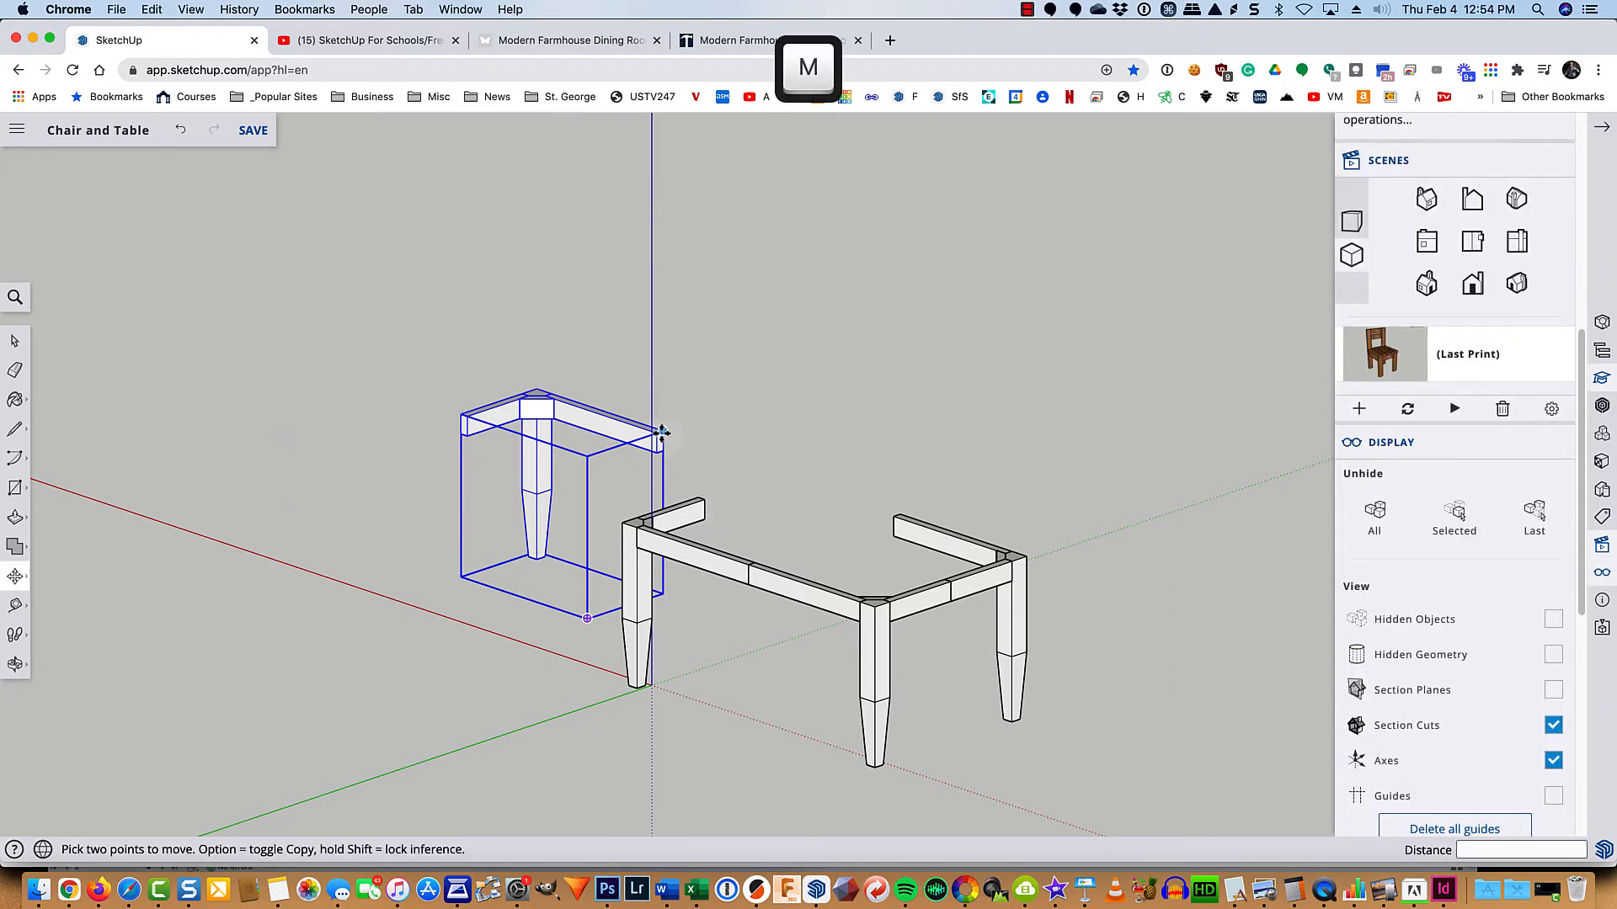
pyautogui.click(661, 432)
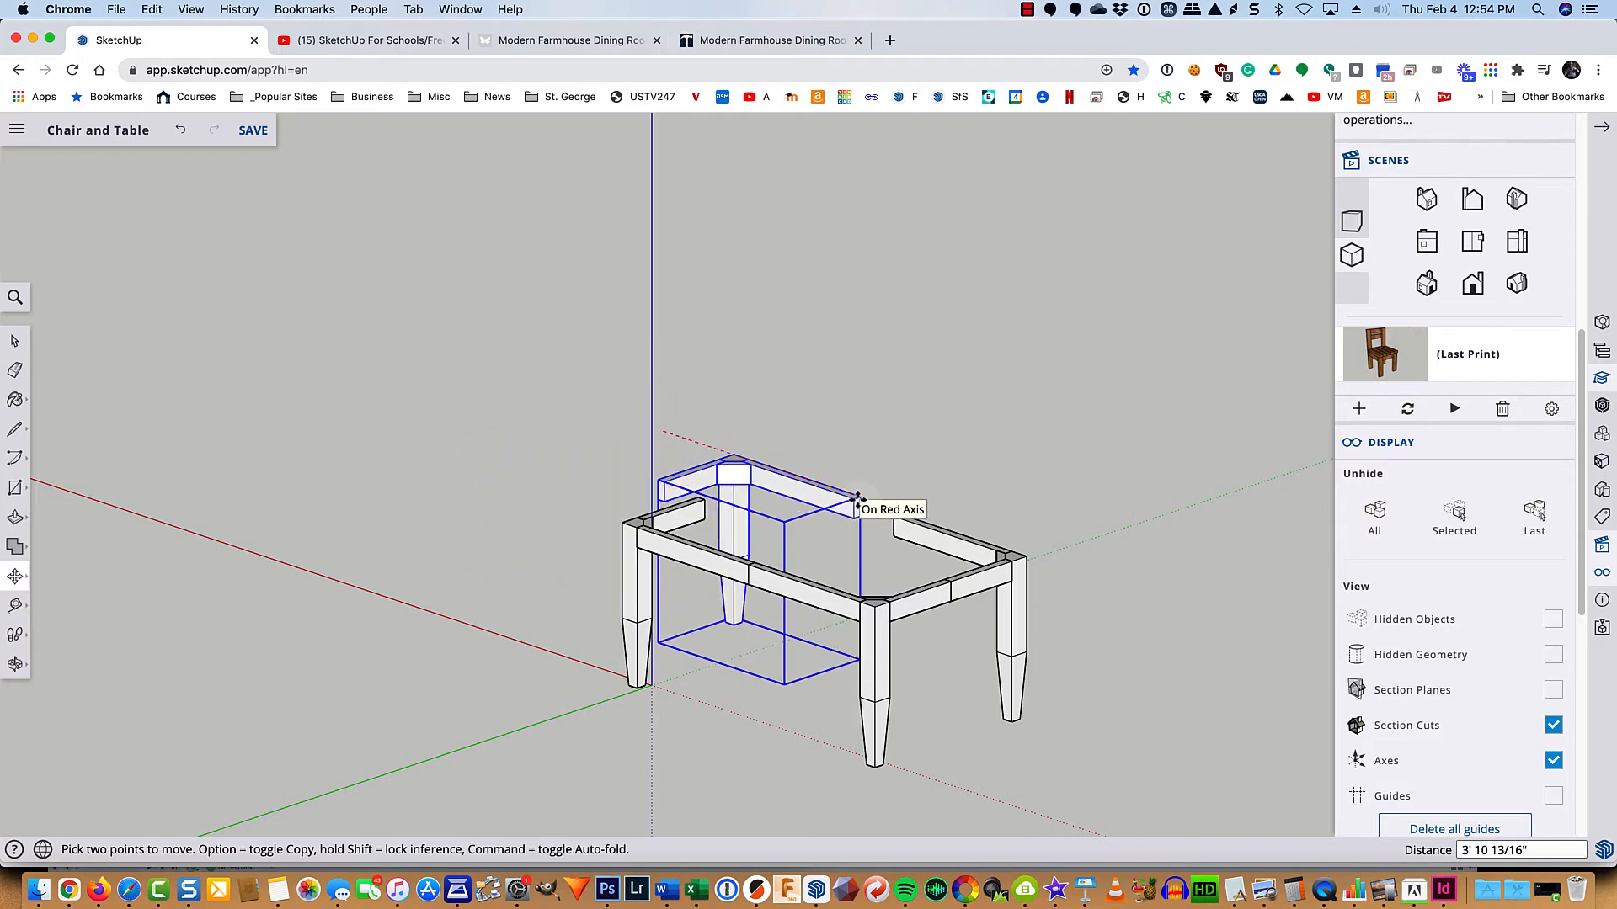
pyautogui.scroll(5, 858, 501)
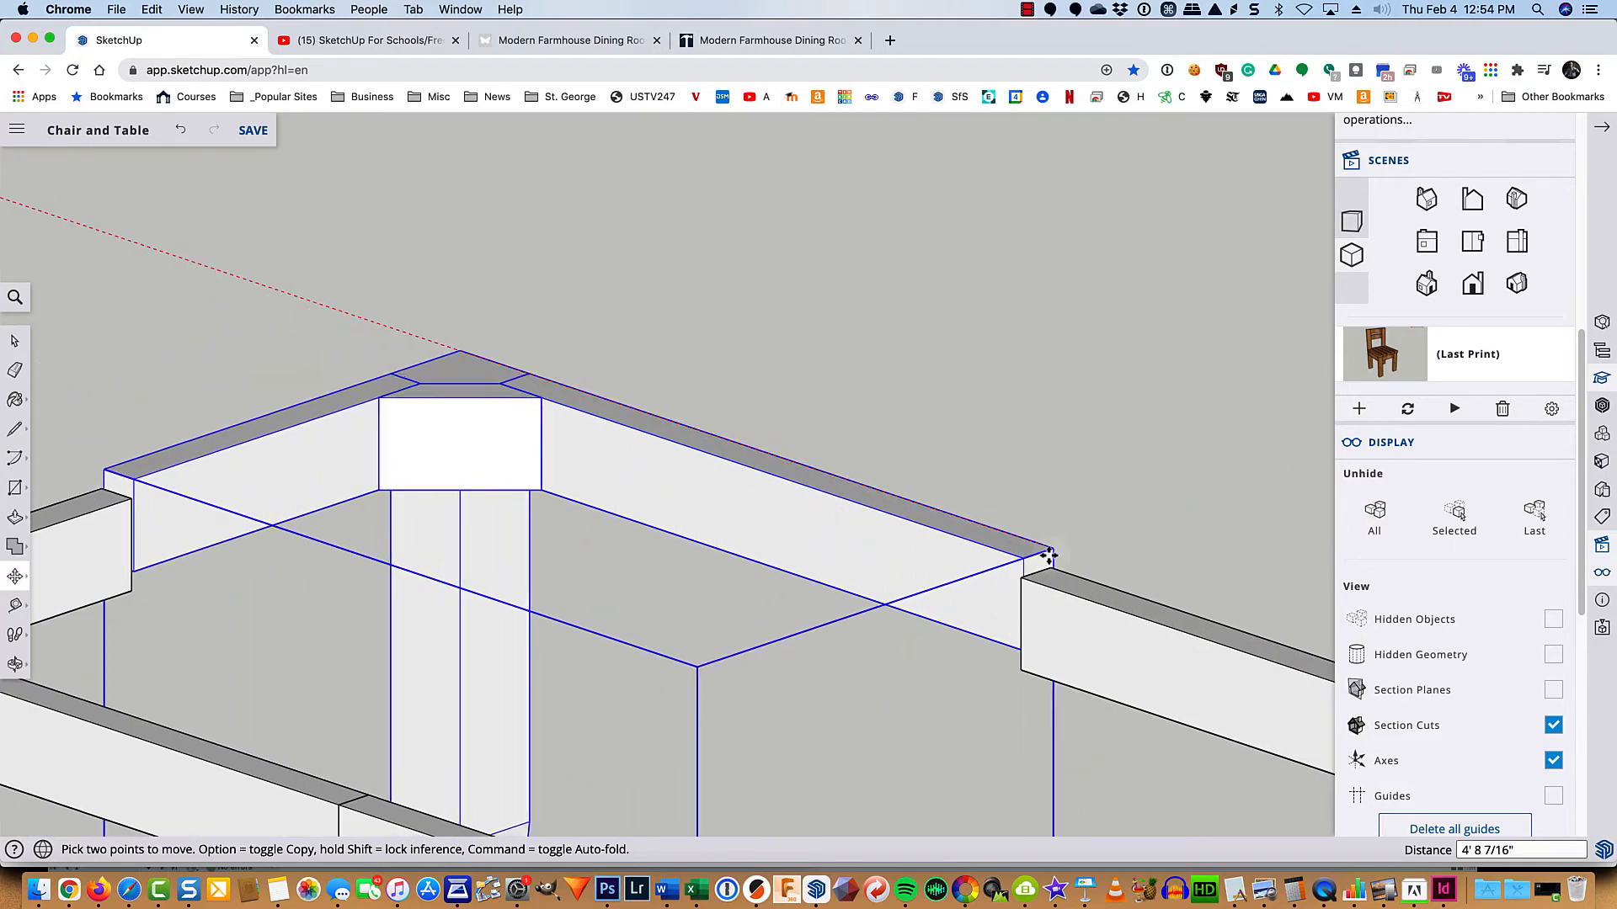
pyautogui.scroll(-3, 1048, 555)
pyautogui.click(1047, 565)
pyautogui.scroll(-4, 1046, 564)
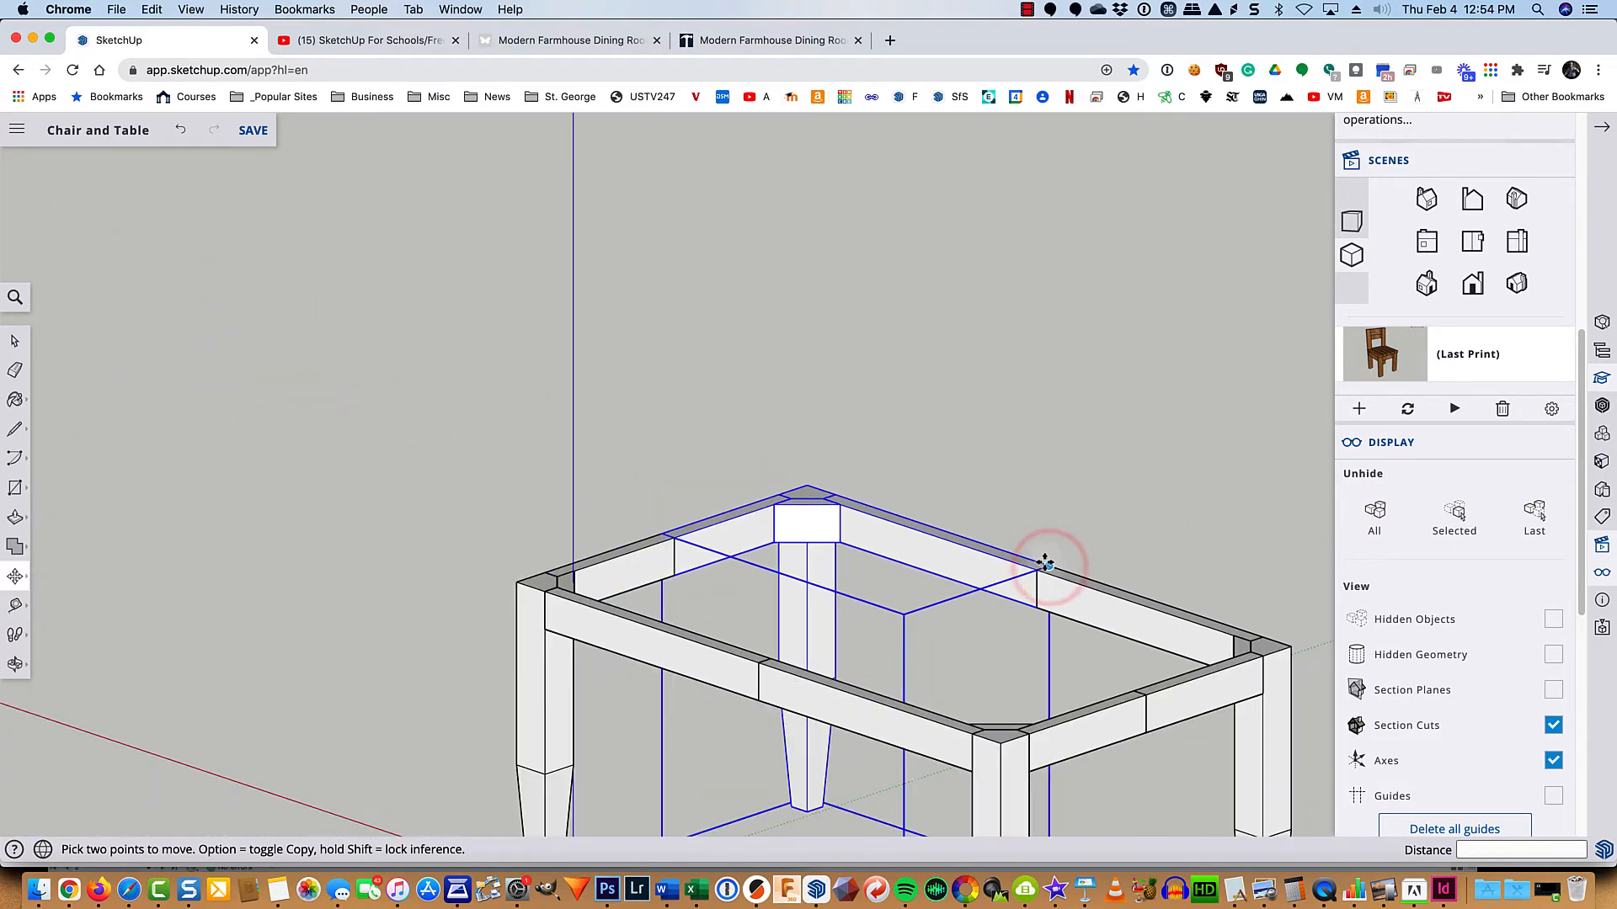
pyautogui.scroll(-3, 1044, 564)
pyautogui.keyDown('shift'); pyautogui.moveTo(1162, 823); pyautogui.dragTo(960, 608, button='middle'); pyautogui.keyUp('shift')
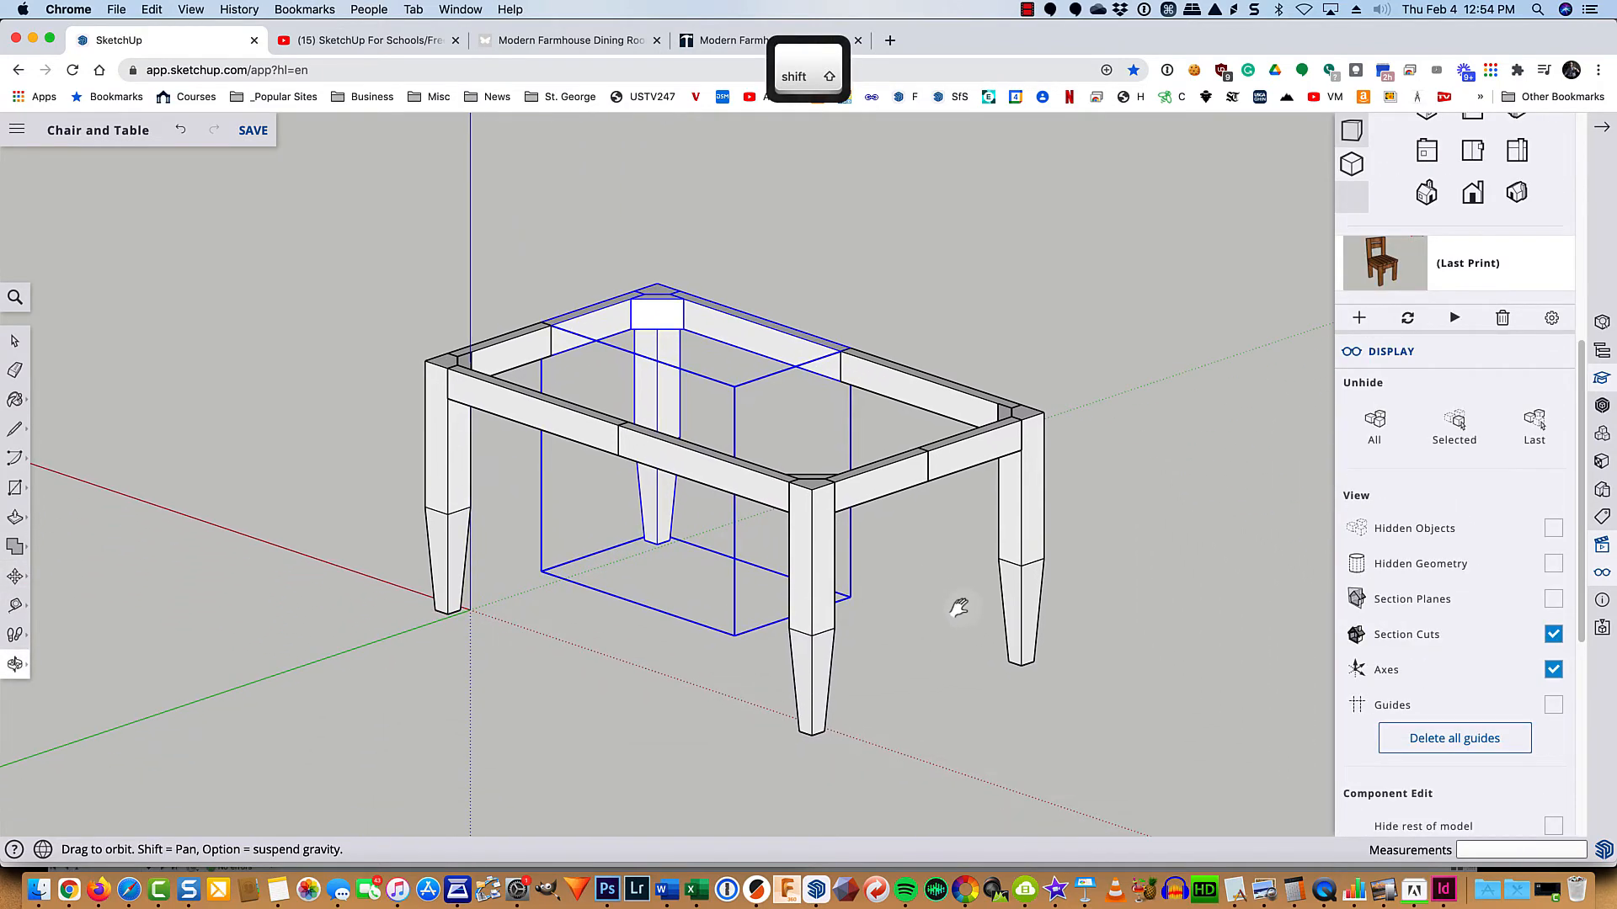
pyautogui.press('space')
pyautogui.click(960, 641)
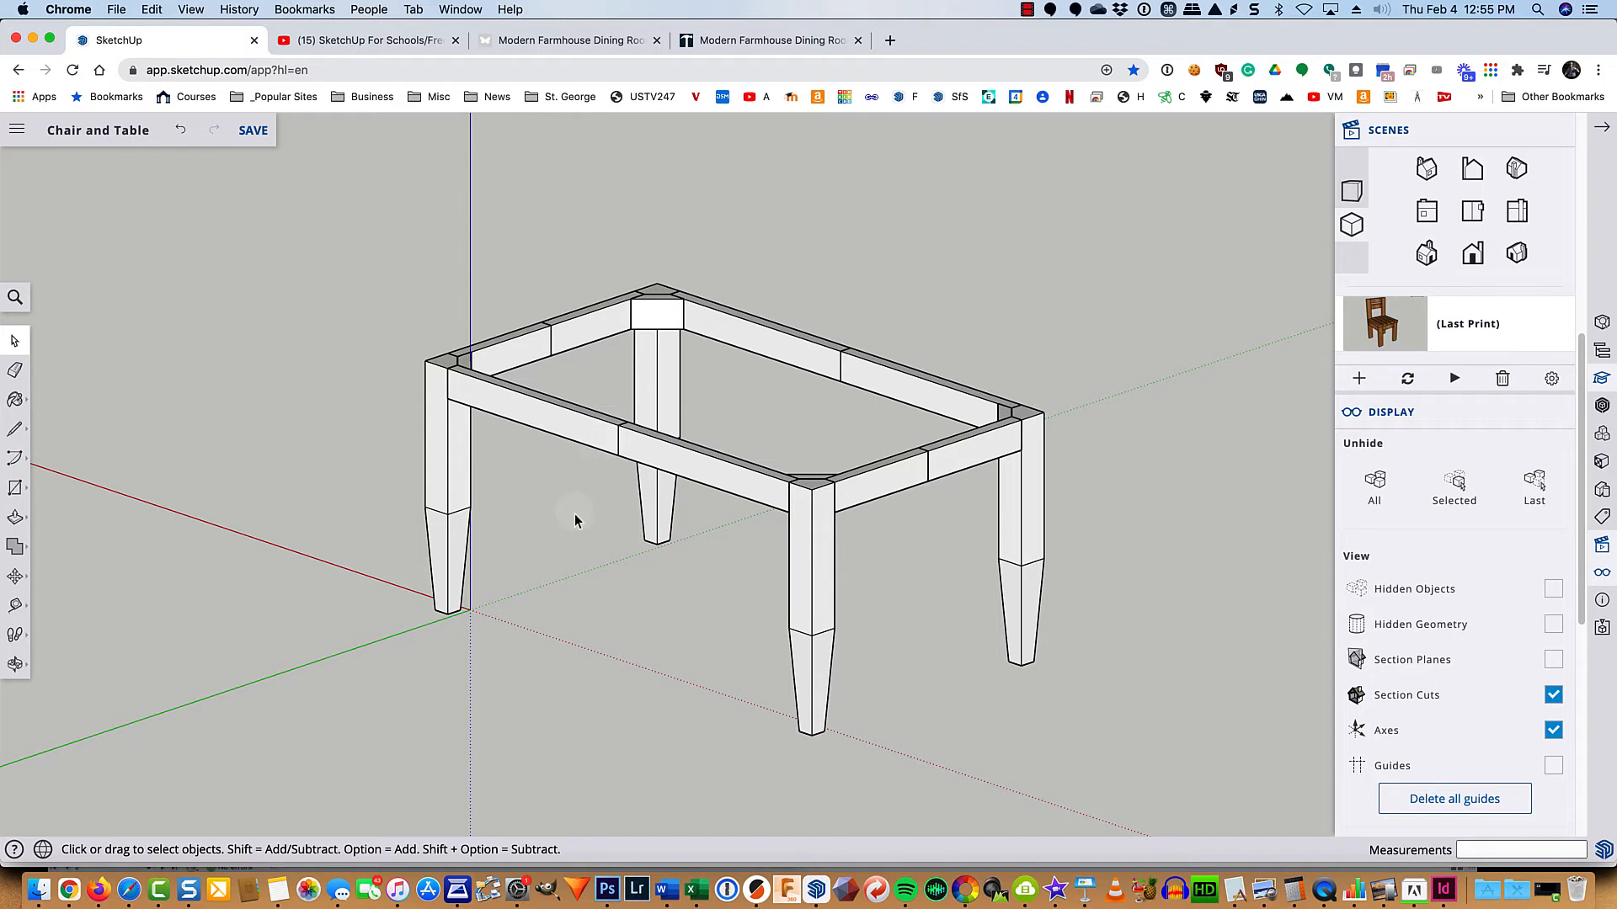
# Step: Select all four leg corners of the table frame and combine them into one group
pyautogui.moveTo(1203, 171); pyautogui.dragTo(504, 669)
pyautogui.moveTo(505, 672); pyautogui.dragTo(516, 665)
pyautogui.moveTo(516, 665); pyautogui.dragTo(507, 668)
pyautogui.moveTo(507, 669); pyautogui.dragTo(507, 668)
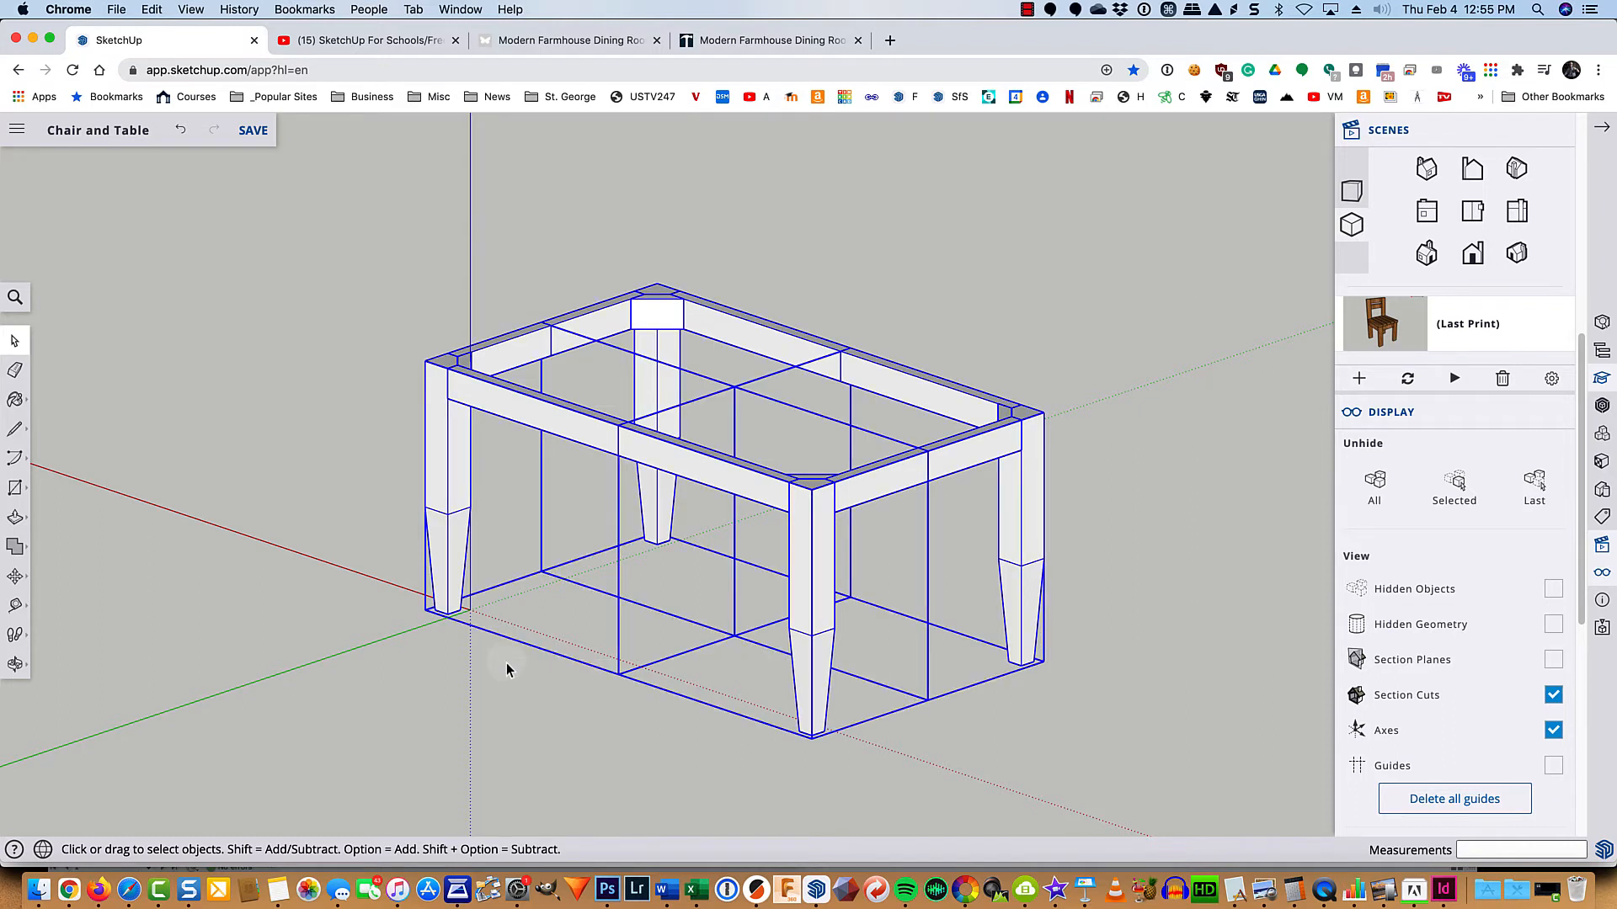
pyautogui.rightClick(678, 455)
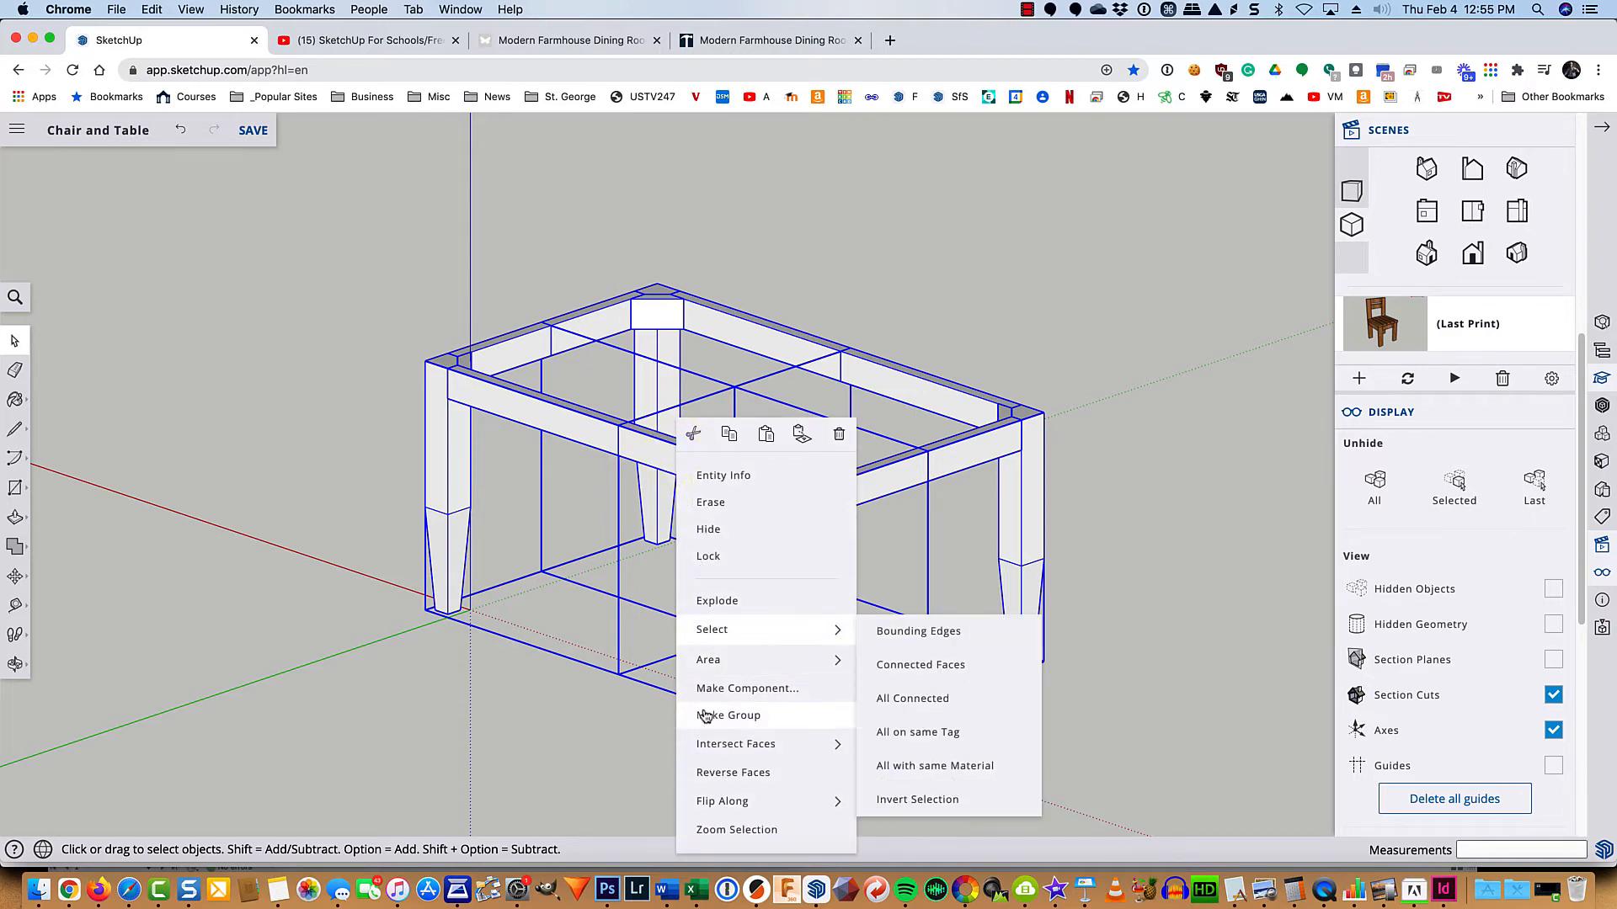
pyautogui.click(705, 715)
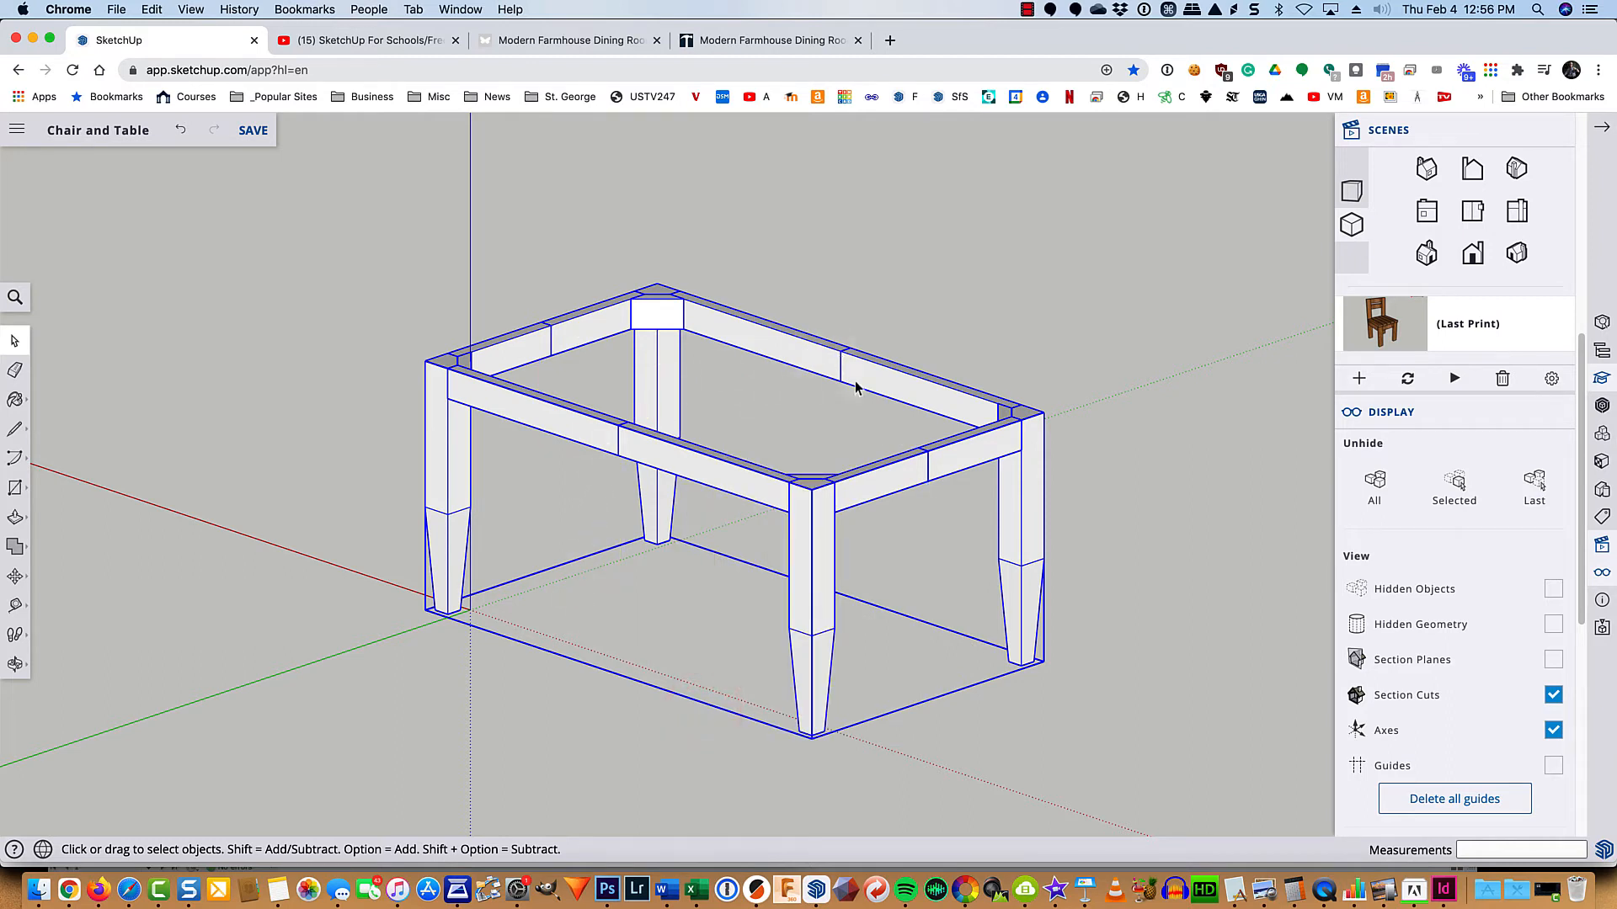
# Step: Draw a 1.5 by 3.5 inch rectangle on the inner face of the rear long apron, starting at its top edge near the middle joint
pyautogui.scroll(10, 855, 381)
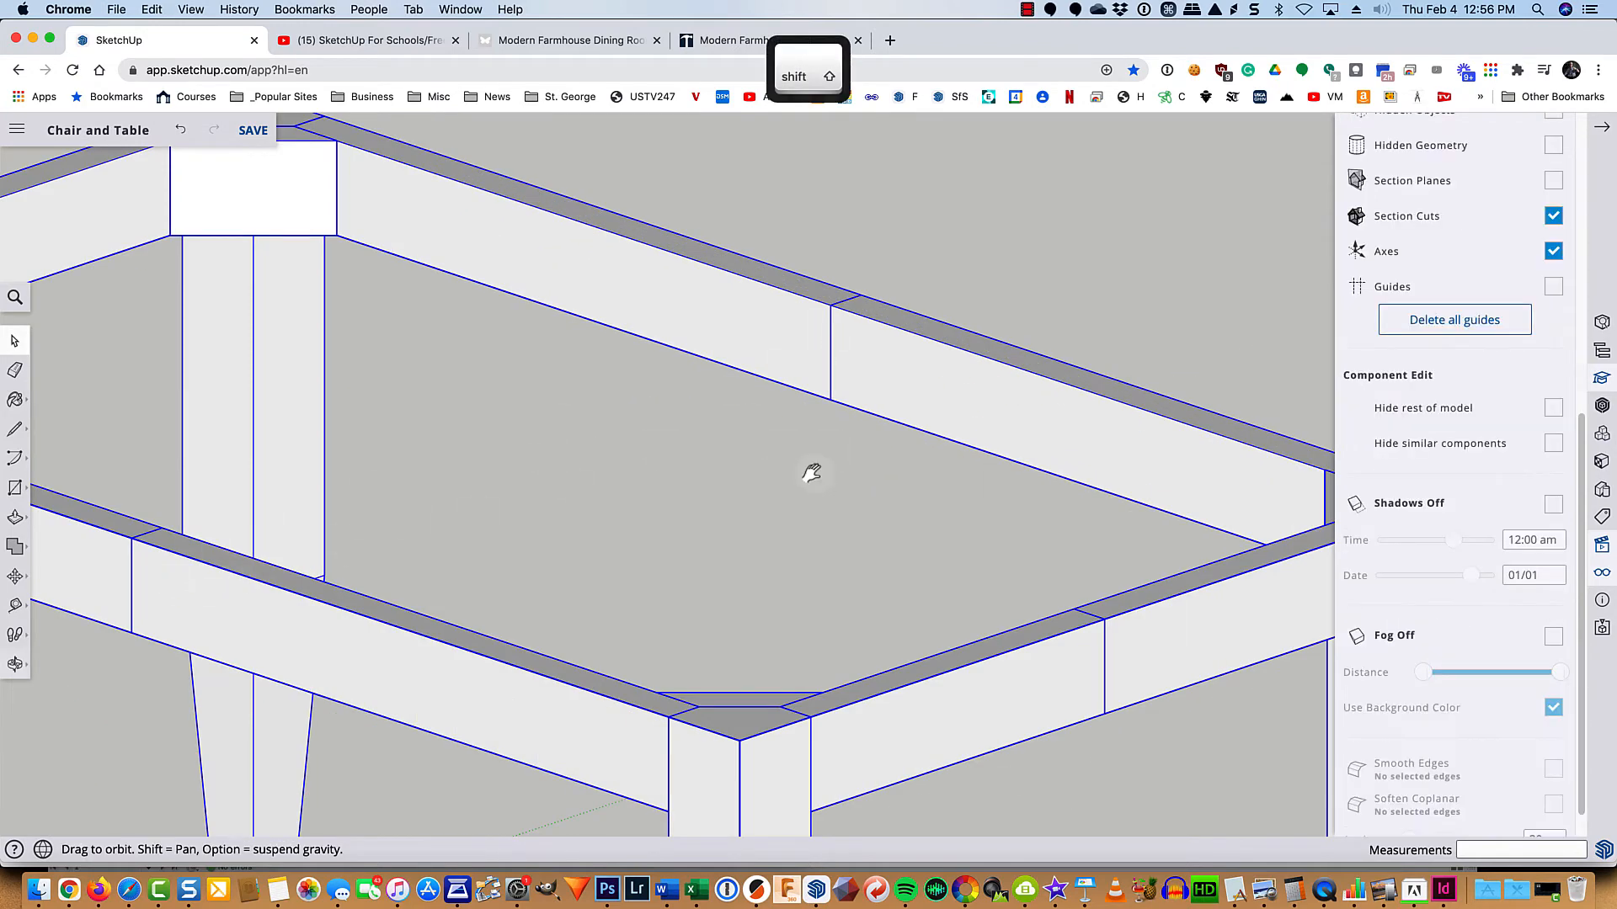
pyautogui.keyDown('shift'); pyautogui.moveTo(813, 480); pyautogui.dragTo(894, 451, button='middle'); pyautogui.keyUp('shift')
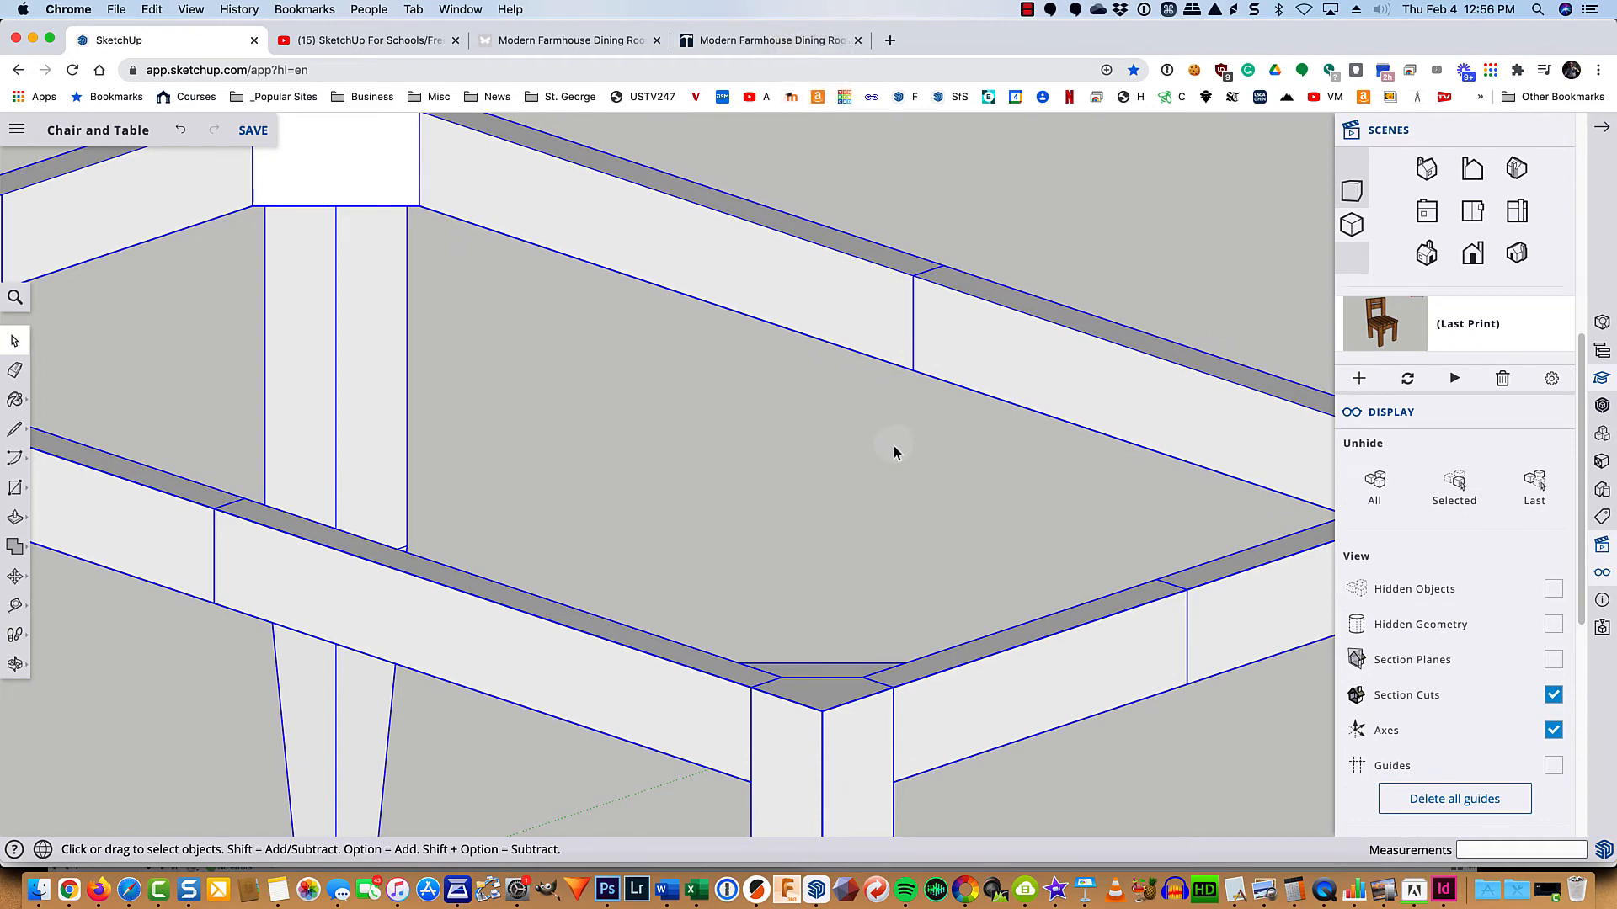
pyautogui.press('r')
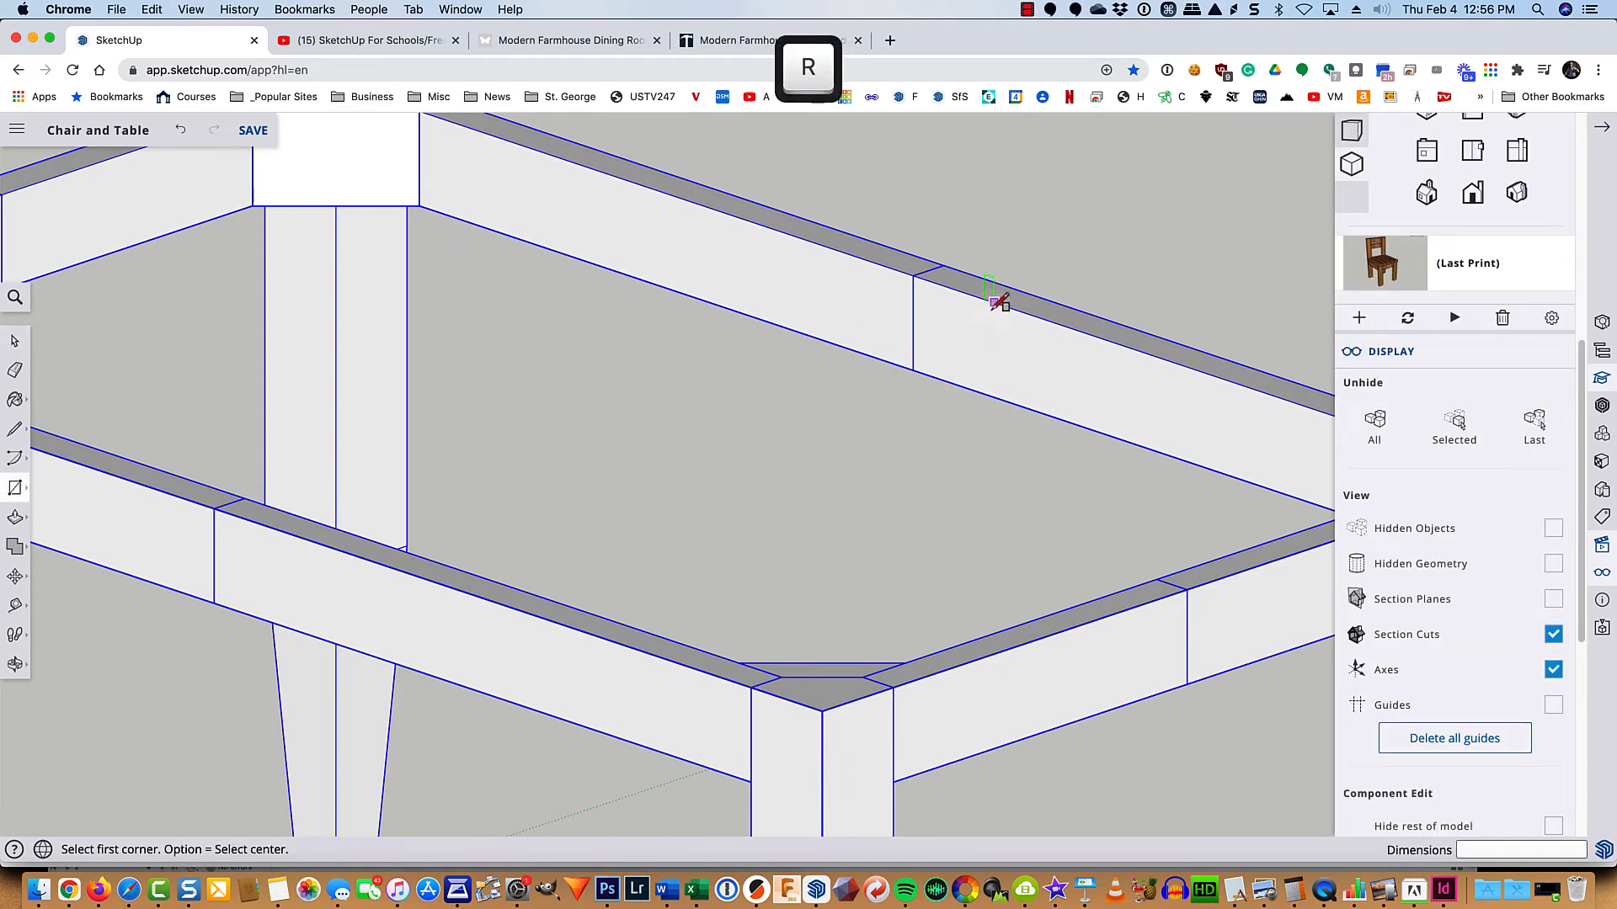
pyautogui.click(994, 301)
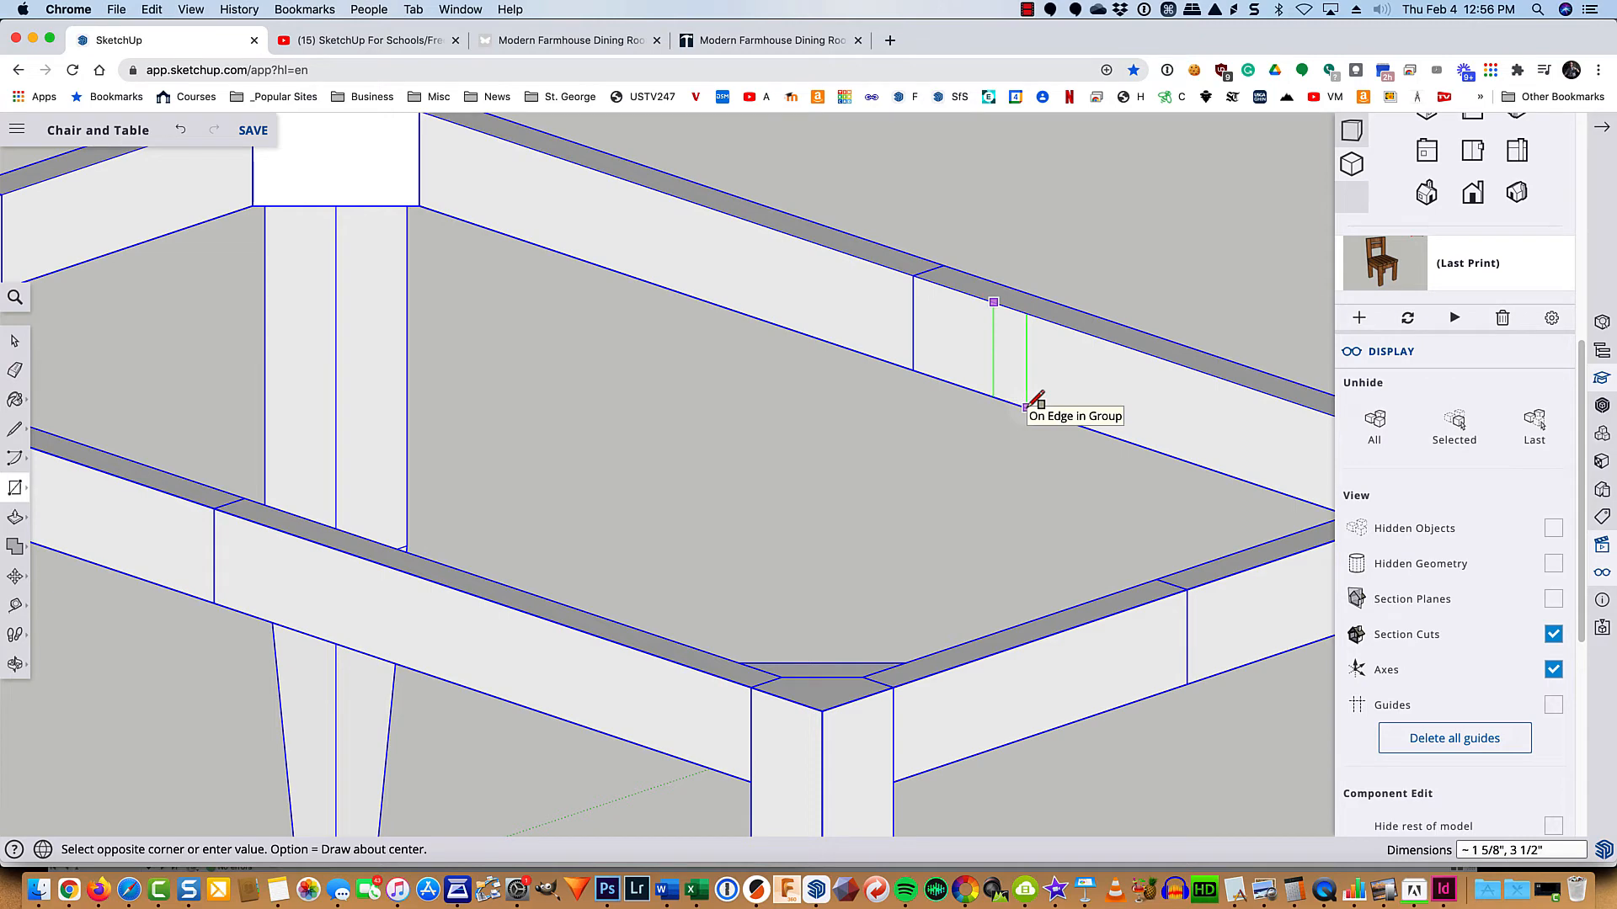
pyautogui.write('1')
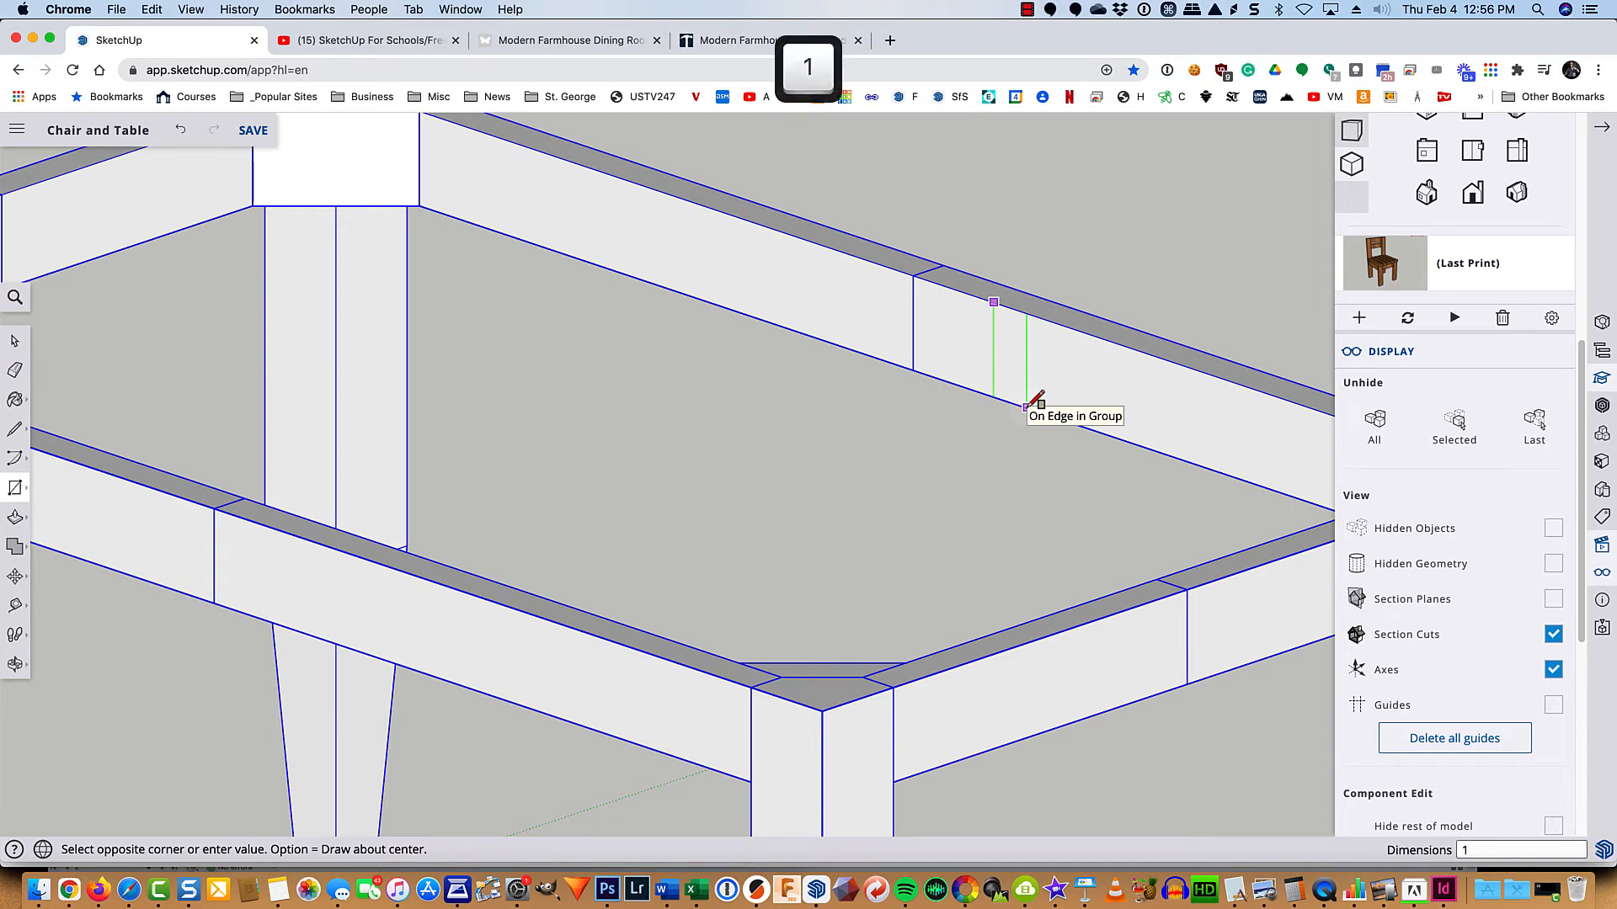
pyautogui.write('.5,3.5')
pyautogui.press('Return')
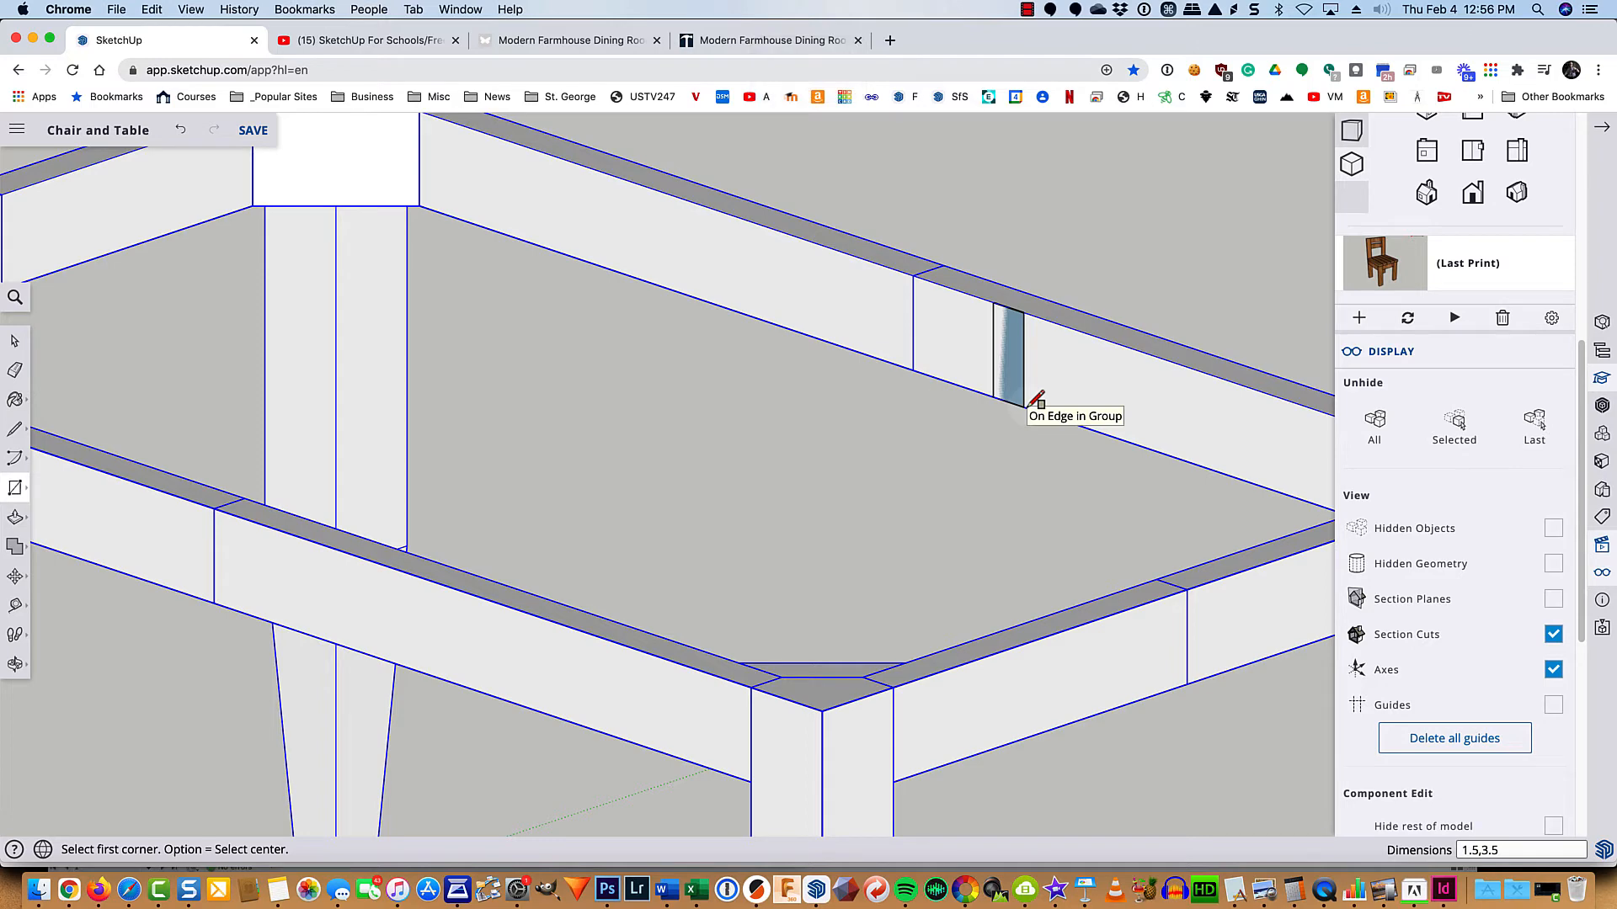
# Step: Push/Pull the small rectangle across the frame until it reaches the opposite long apron, forming a crossbar
pyautogui.press('p')
pyautogui.click(1007, 329)
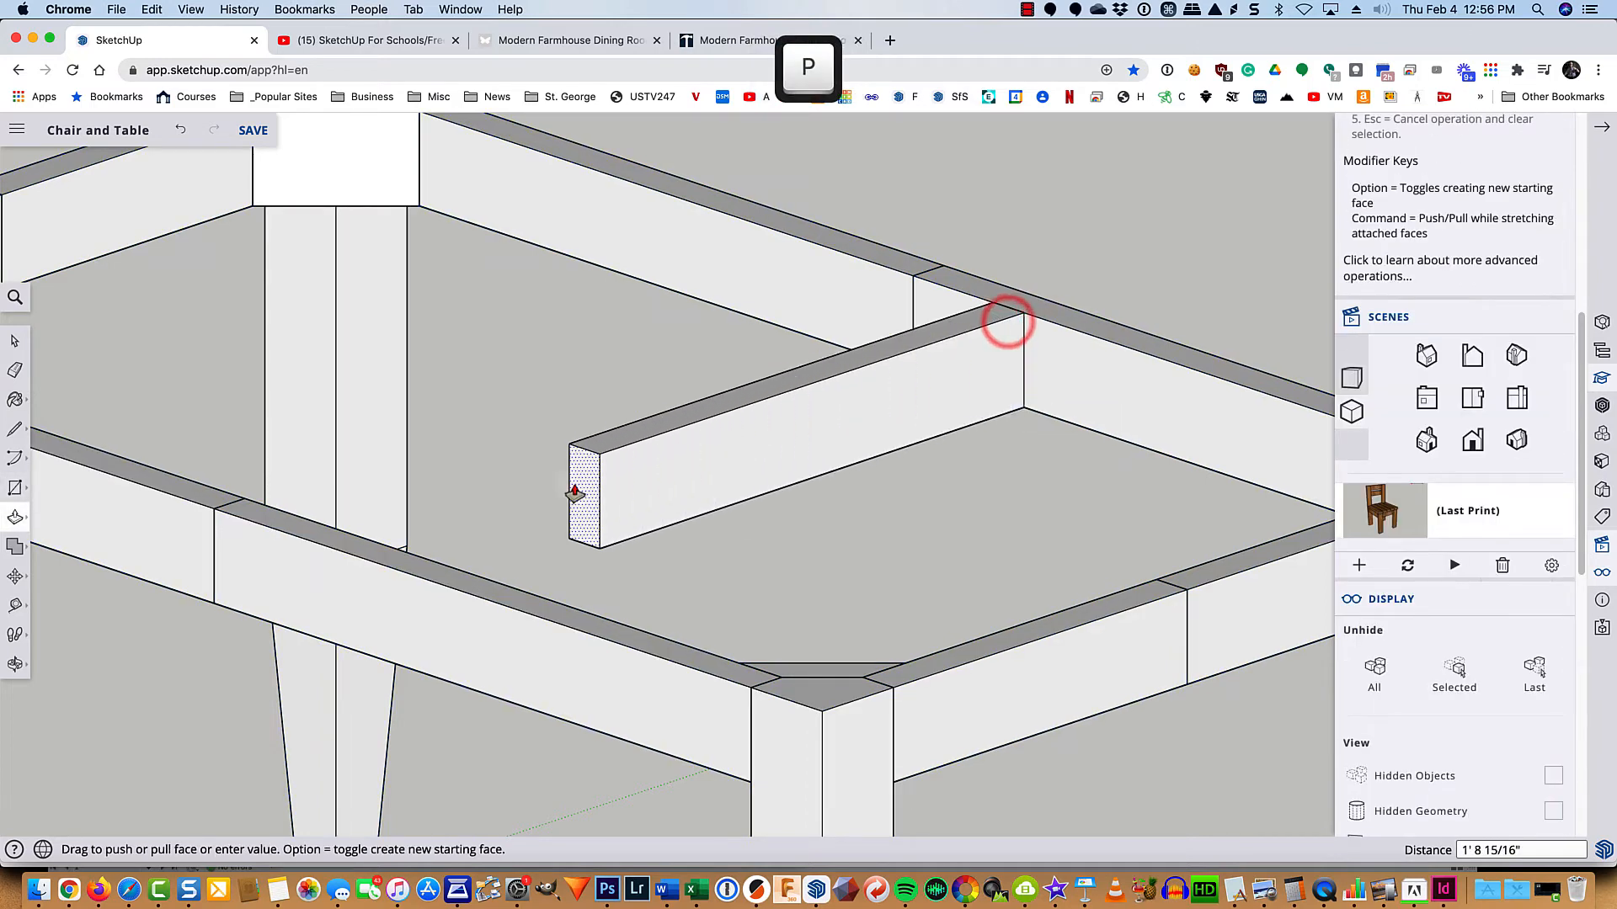
pyautogui.click(388, 555)
pyautogui.press('space')
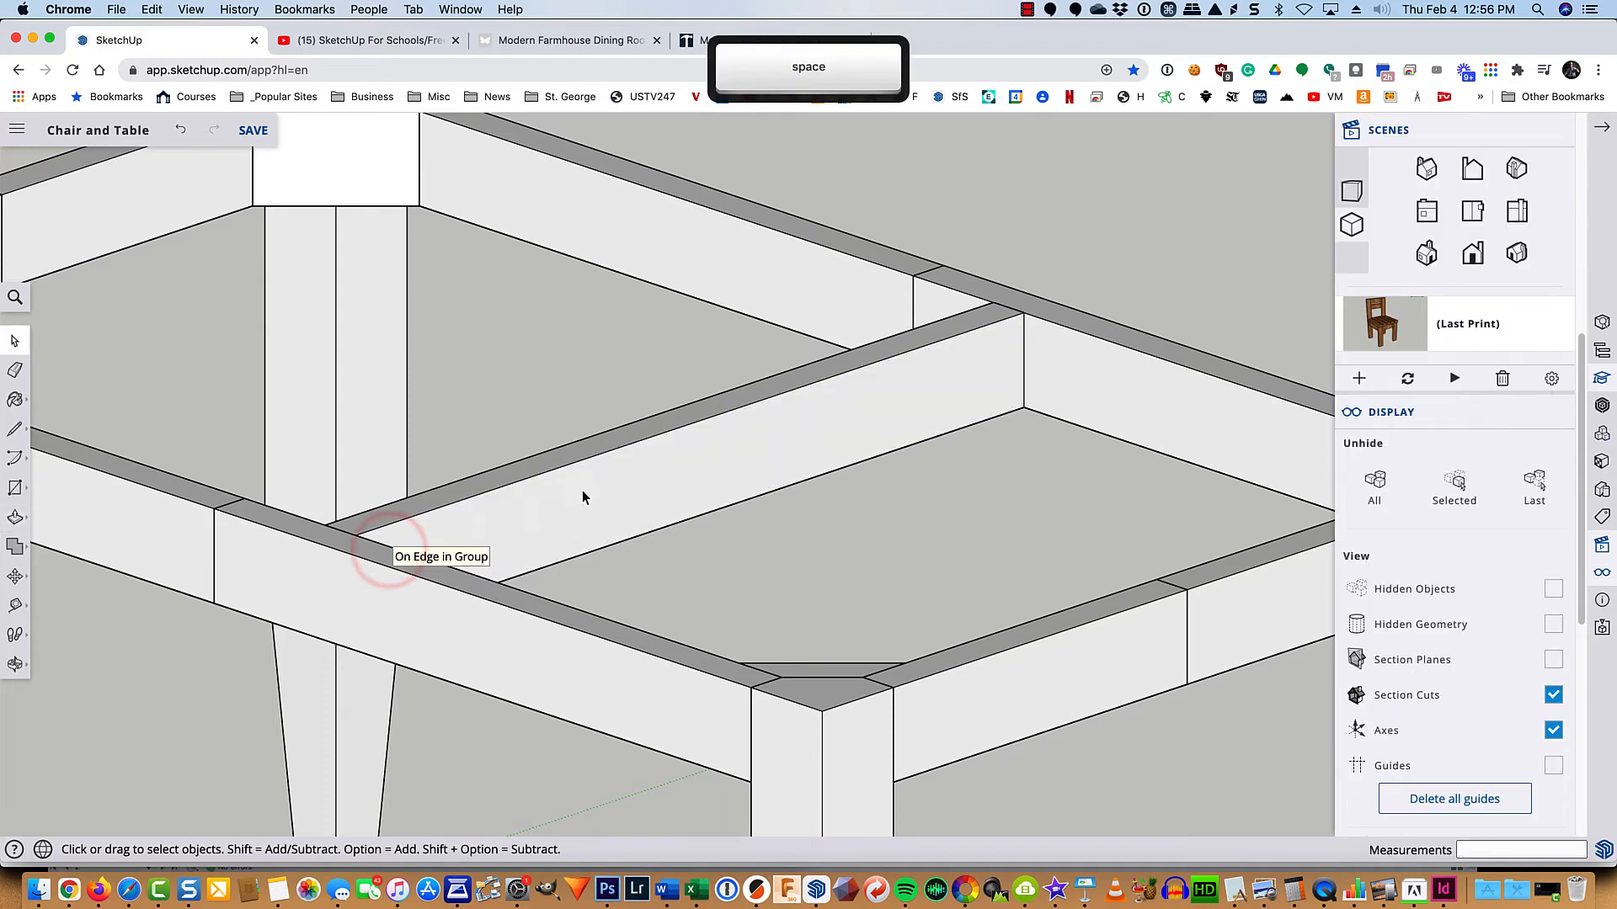
# Step: Select the whole crossbar and make it a group
pyautogui.click(583, 488)
pyautogui.doubleClick(583, 488)
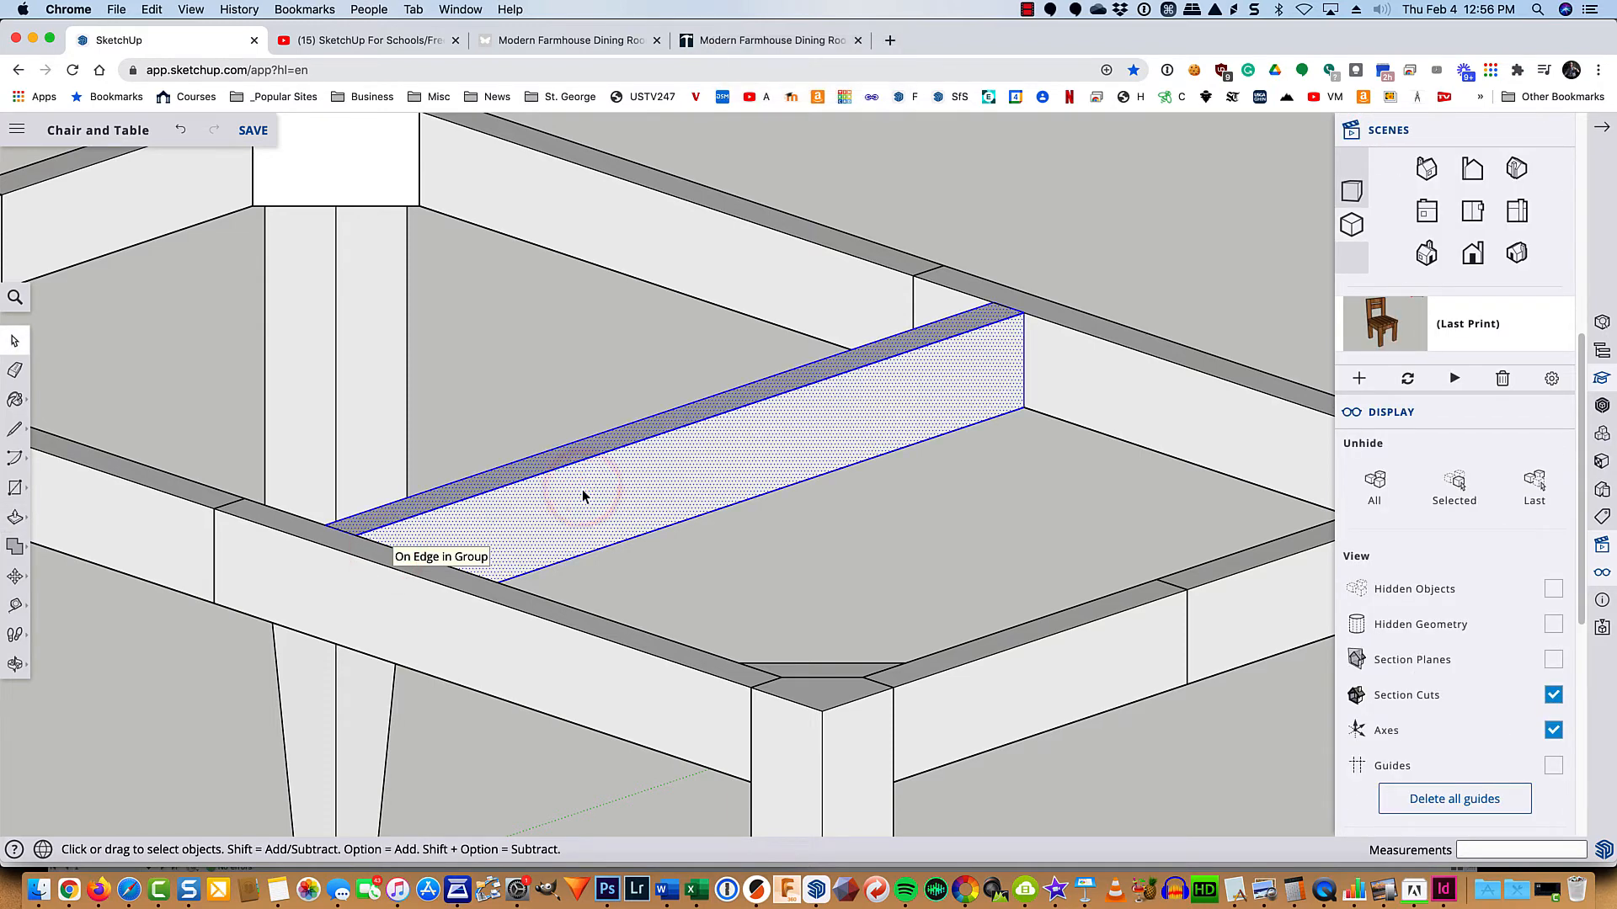
pyautogui.rightClick(583, 488)
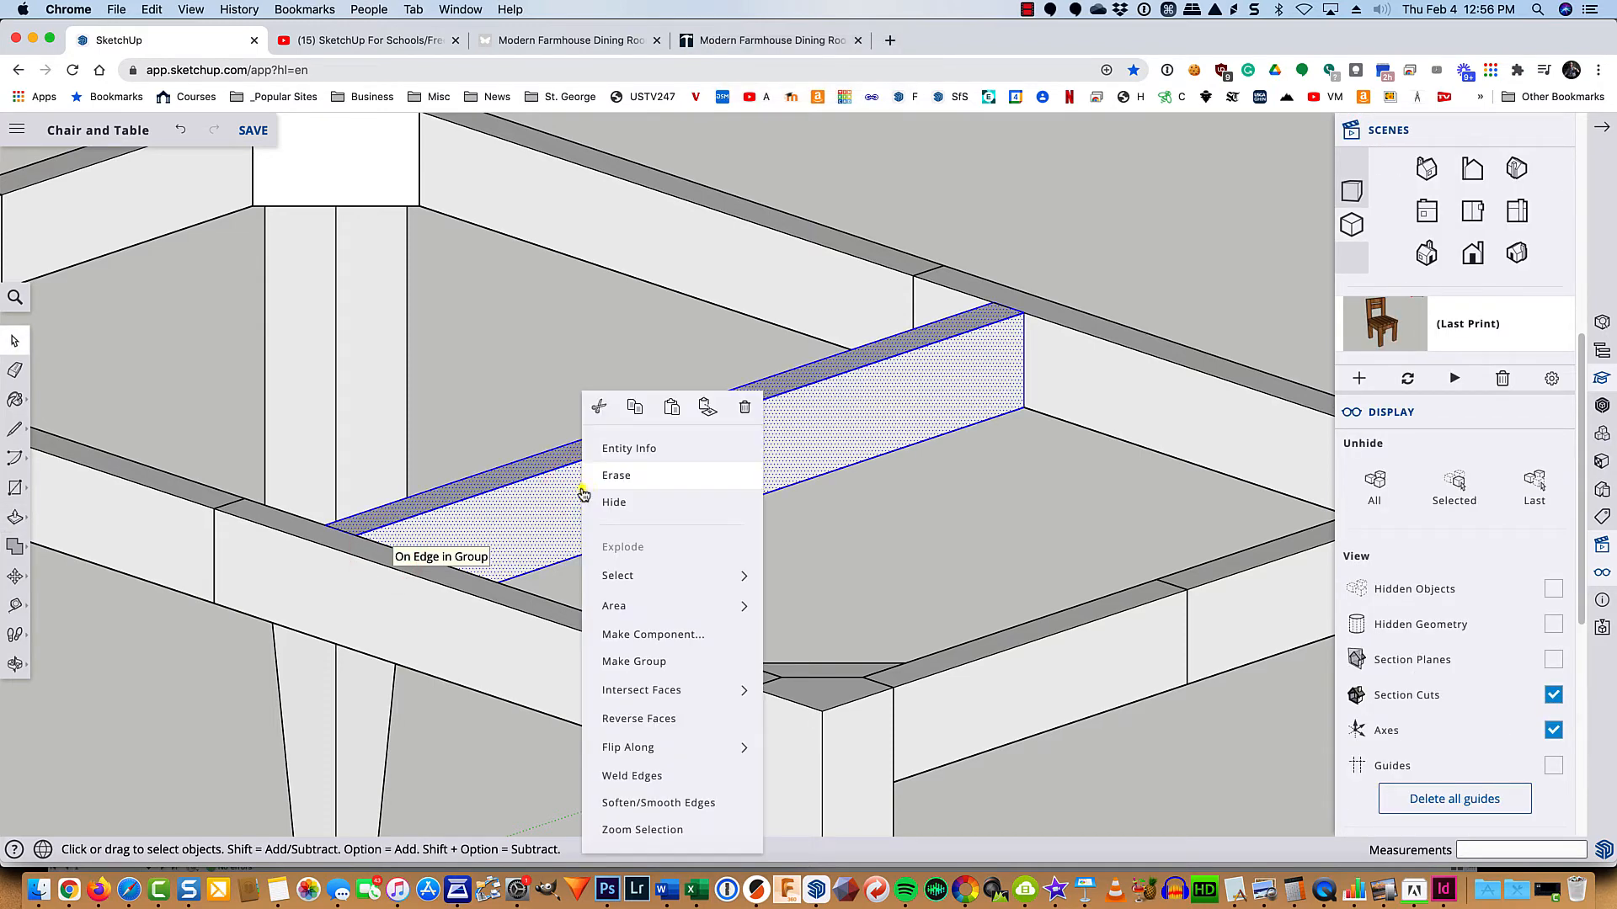
pyautogui.click(611, 664)
# Step: Move the crossbar by the midpoint of its top end edge onto the long apron's middle joint, and save the model
pyautogui.scroll(5, 876, 268)
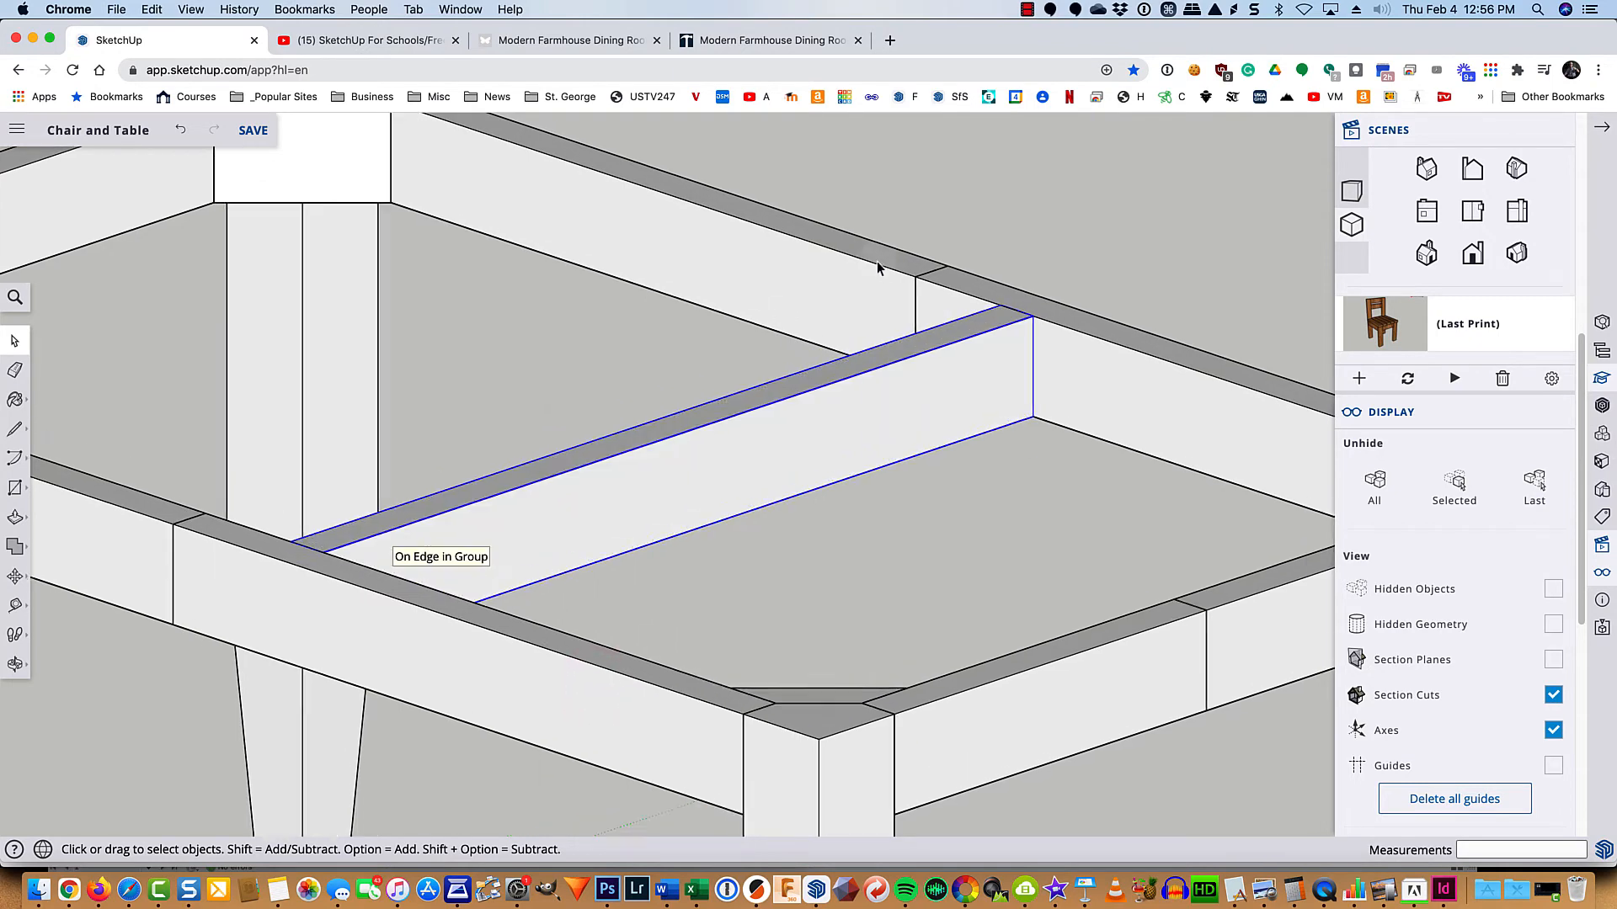
pyautogui.scroll(4, 1000, 329)
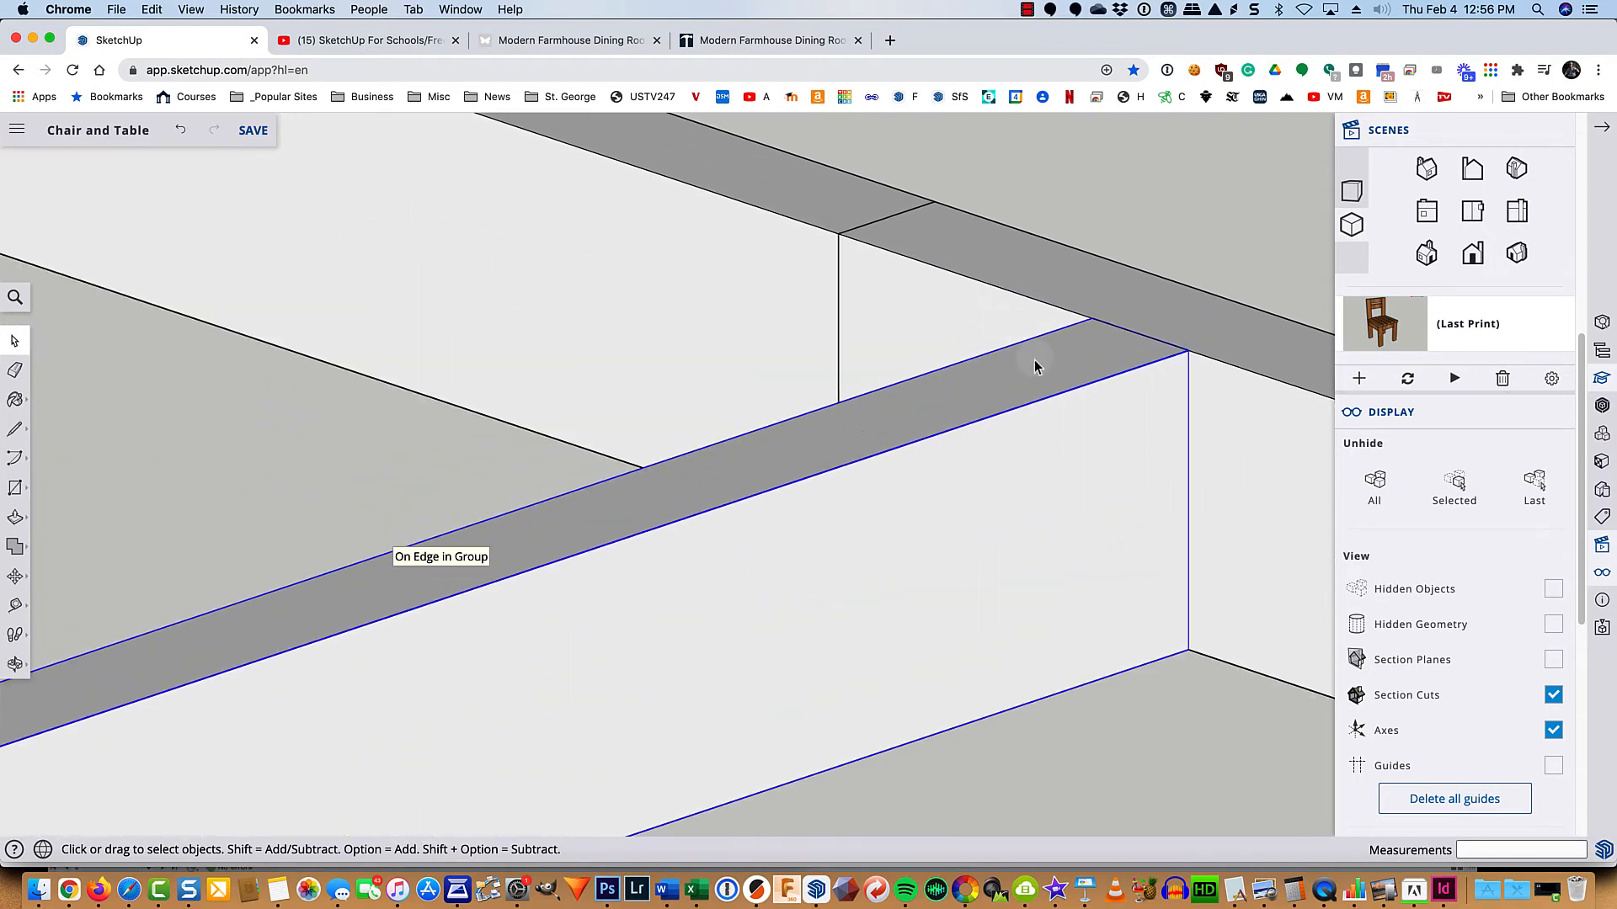
pyautogui.press('m')
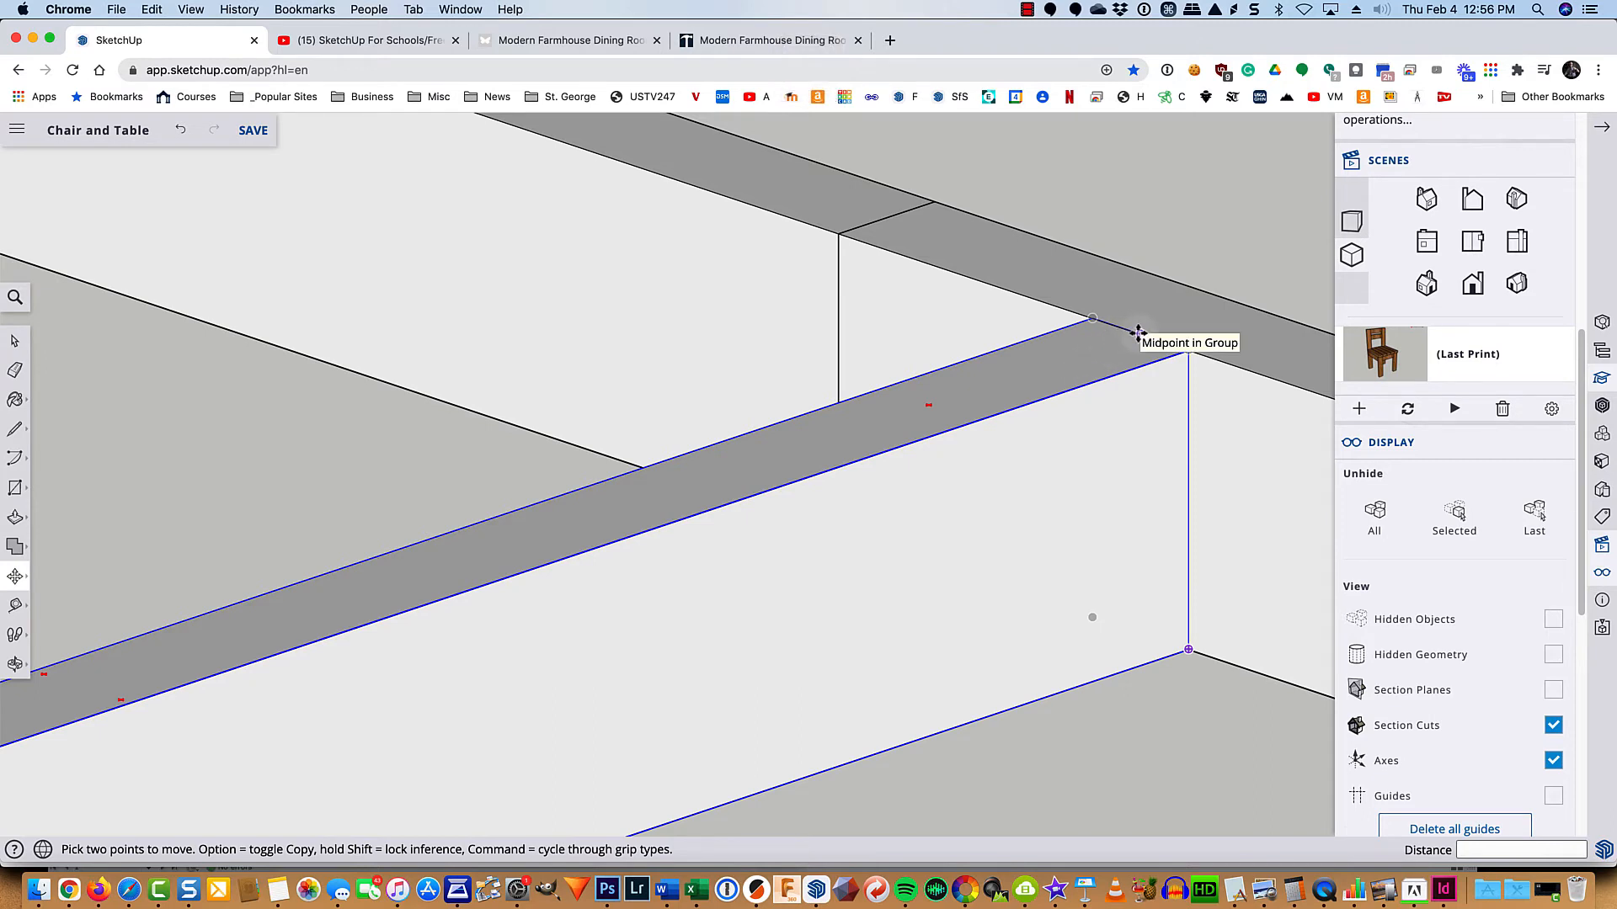
pyautogui.click(1138, 332)
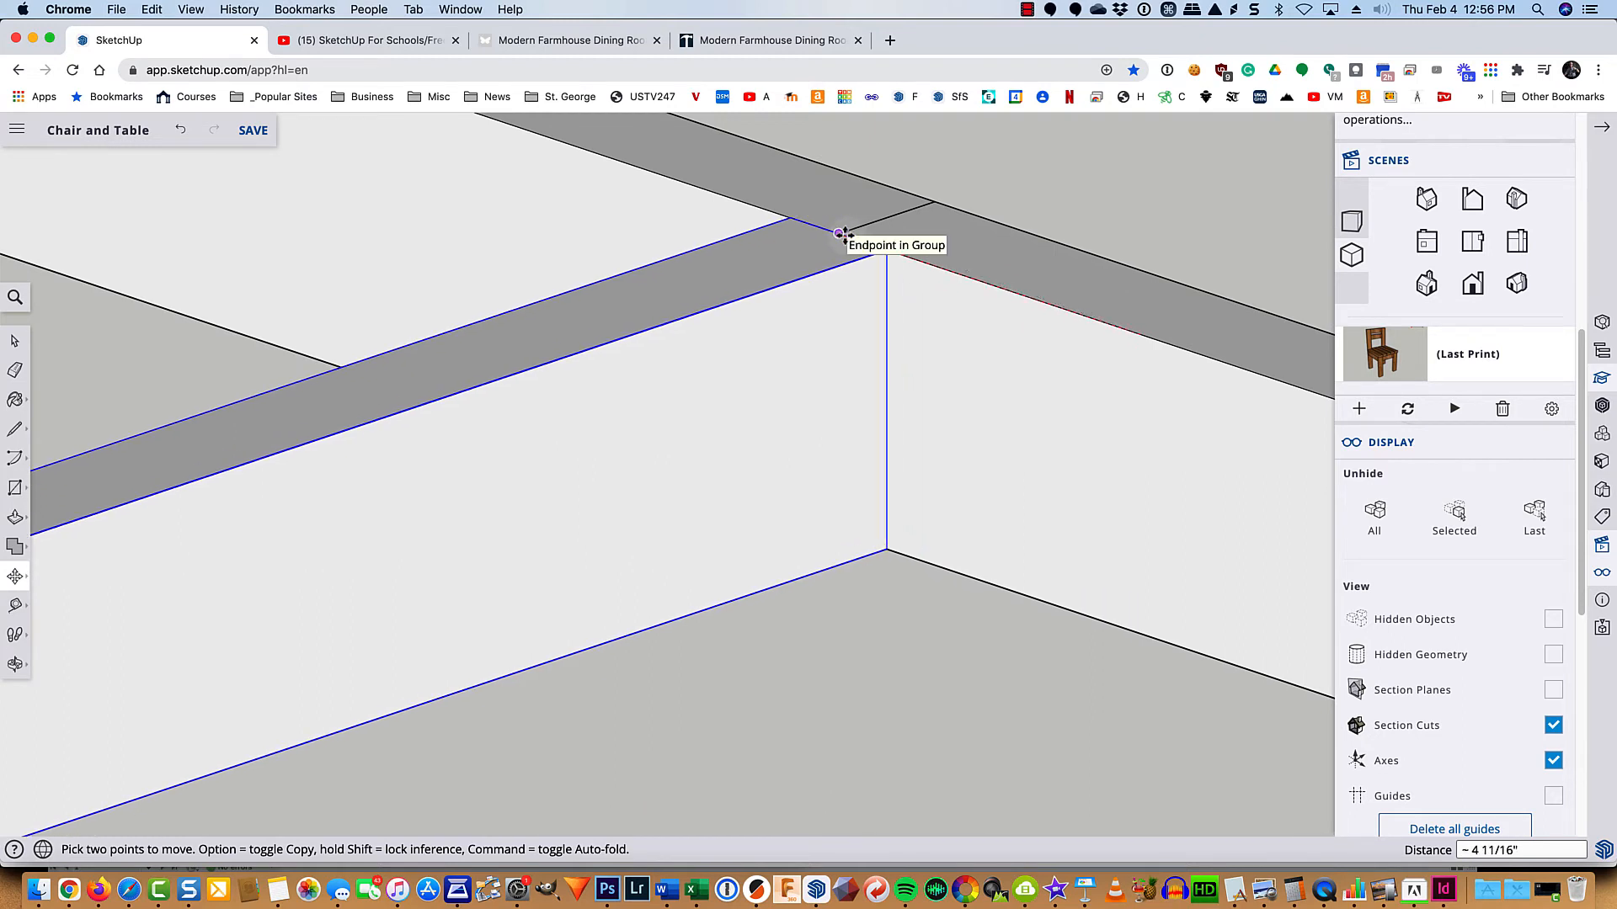
pyautogui.click(842, 235)
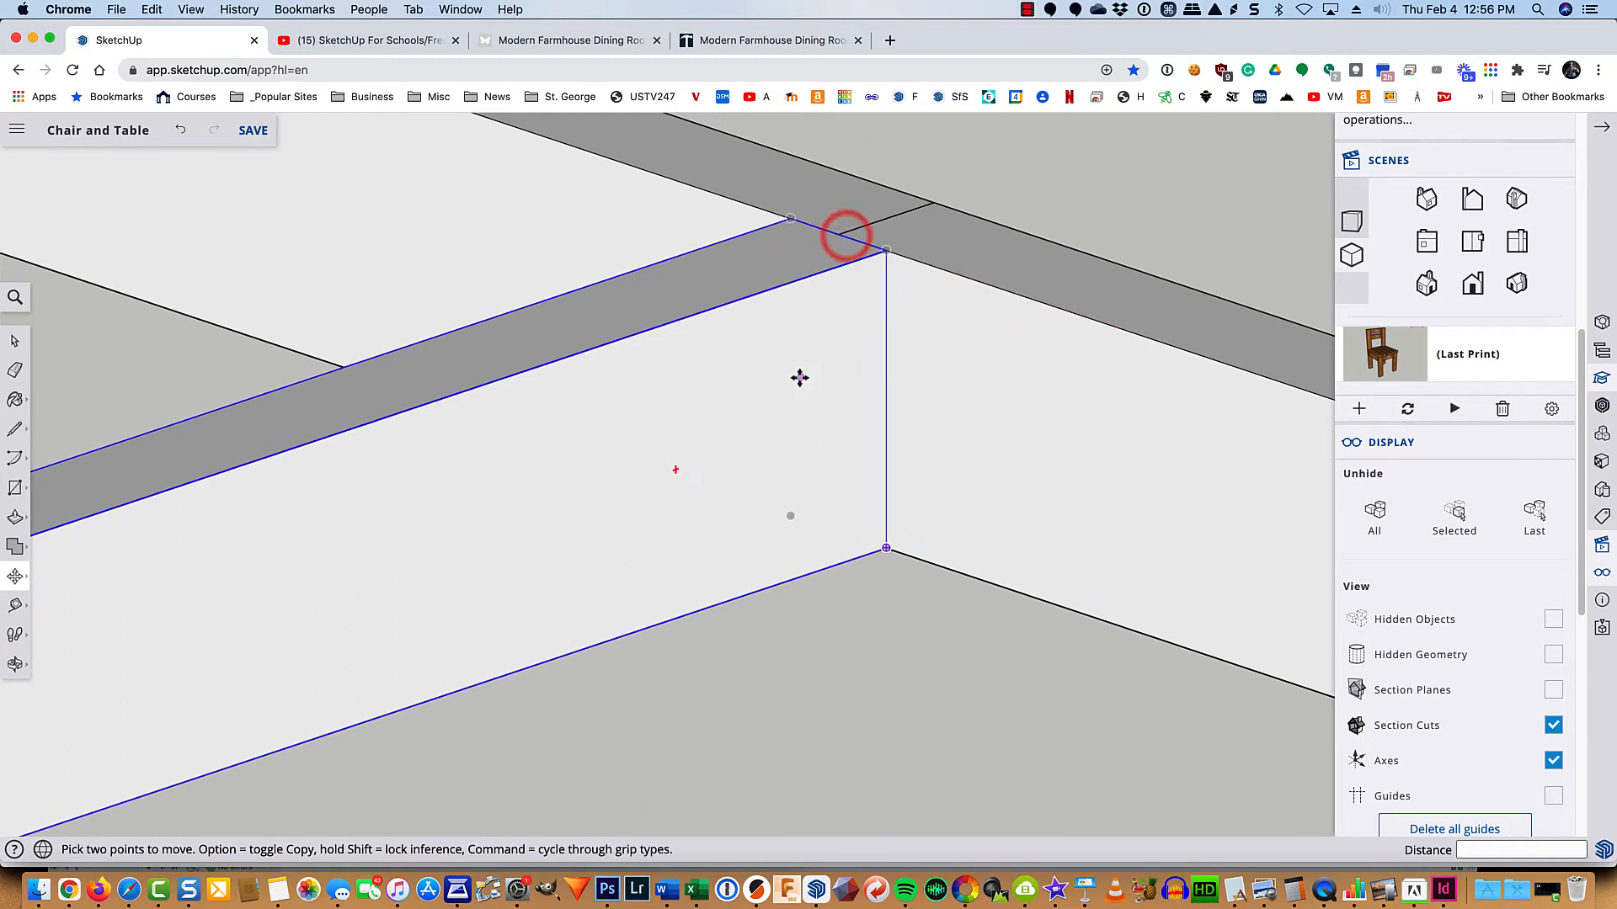
pyautogui.scroll(-6, 797, 370)
pyautogui.scroll(-5, 800, 368)
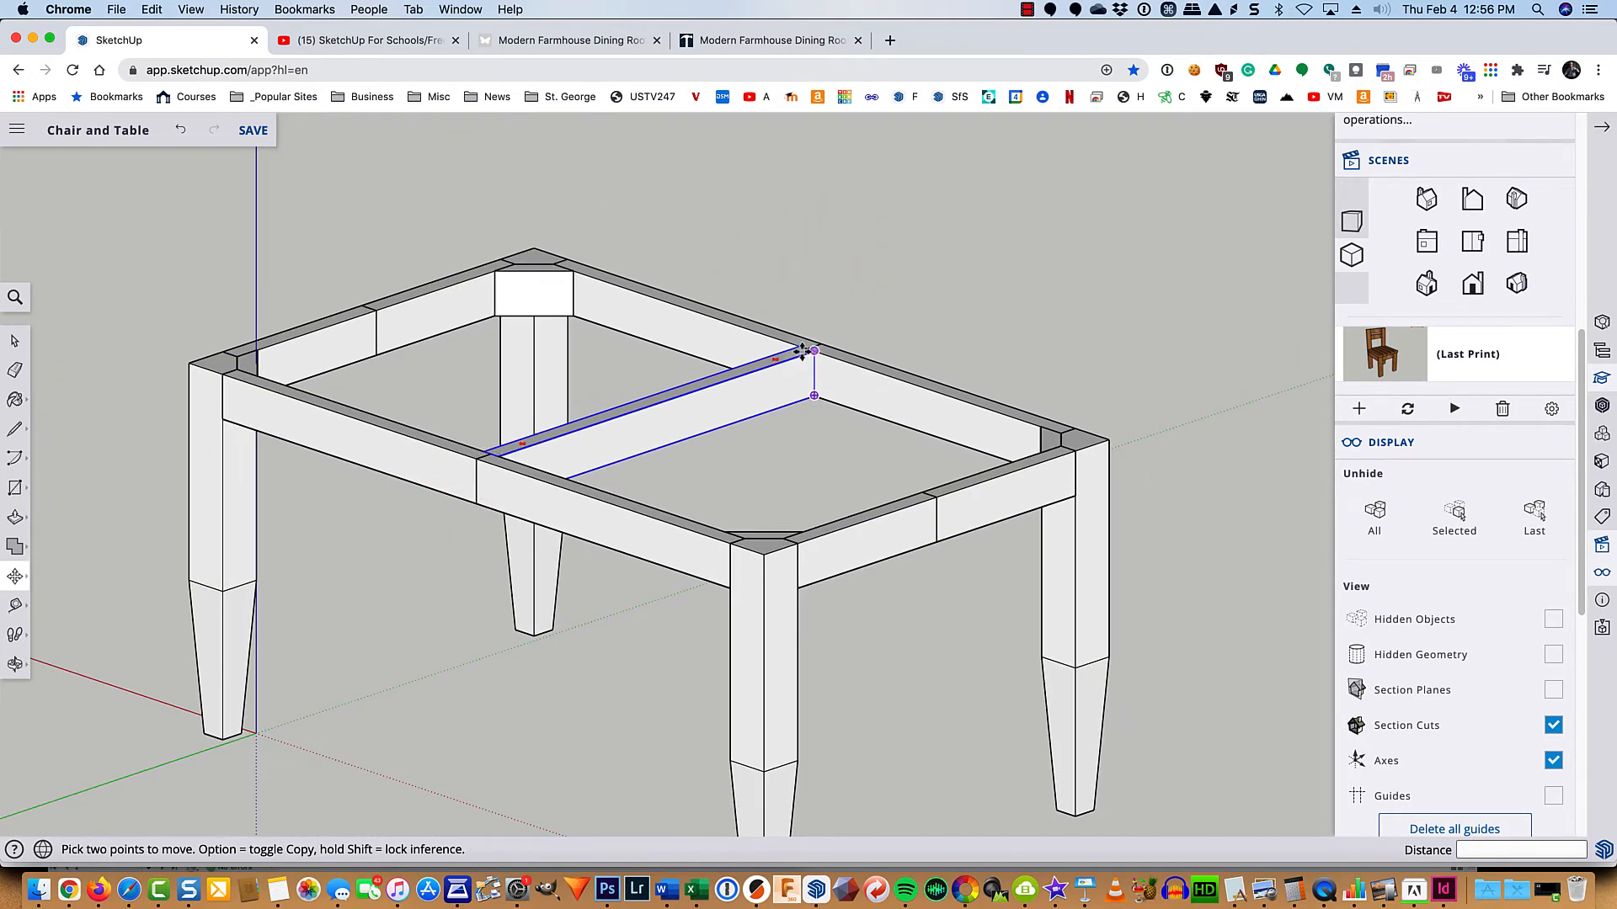
pyautogui.click(251, 133)
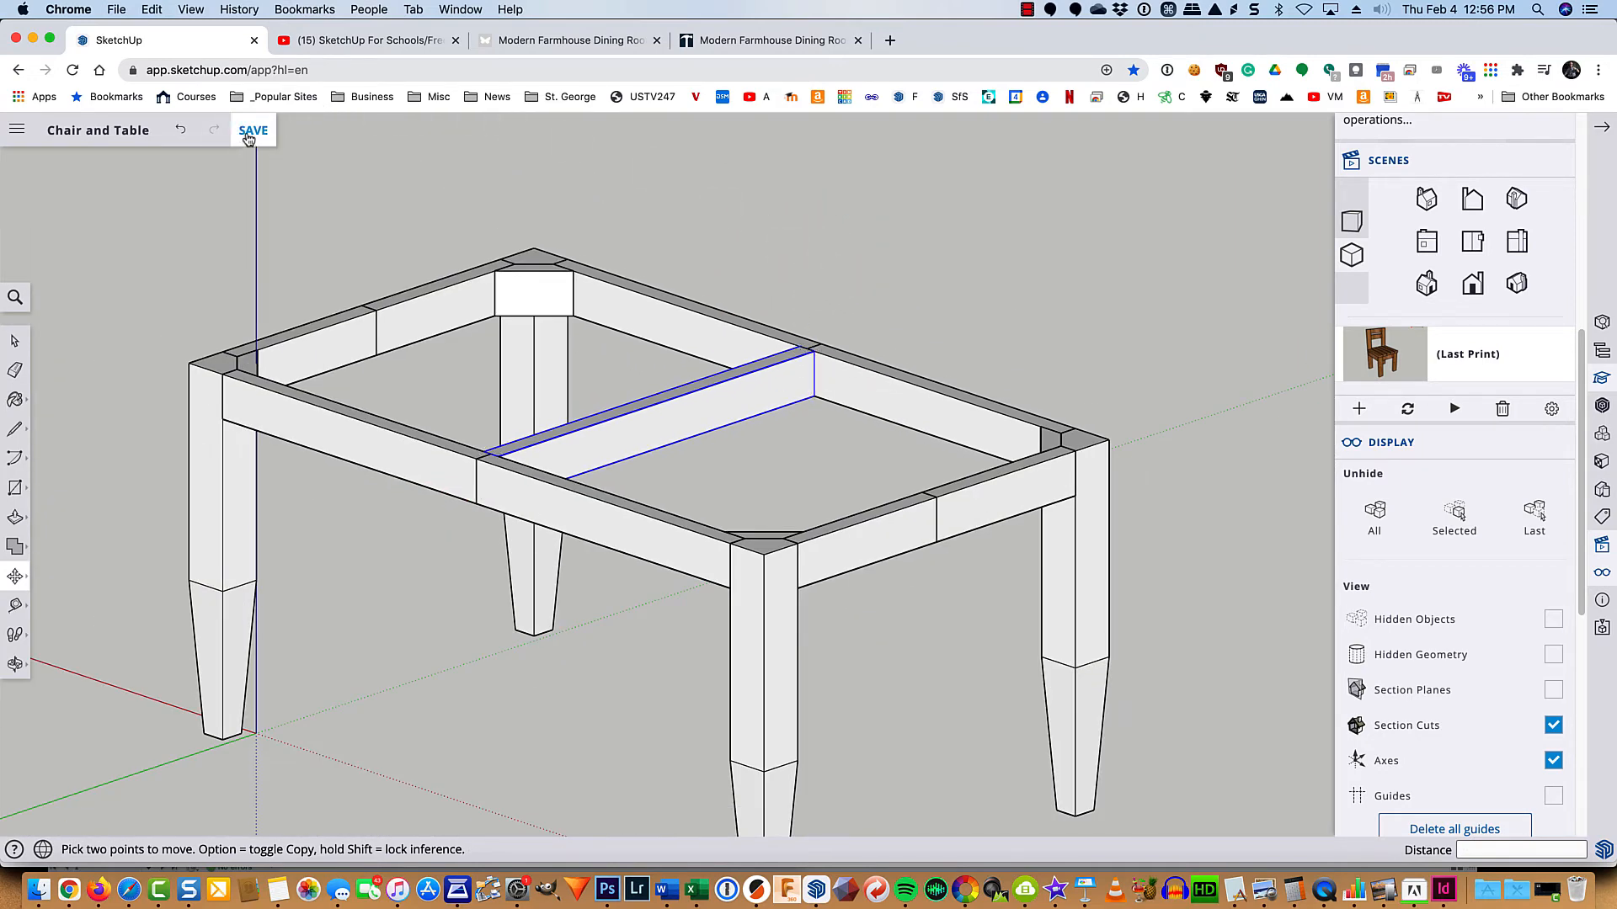
pyautogui.click(248, 134)
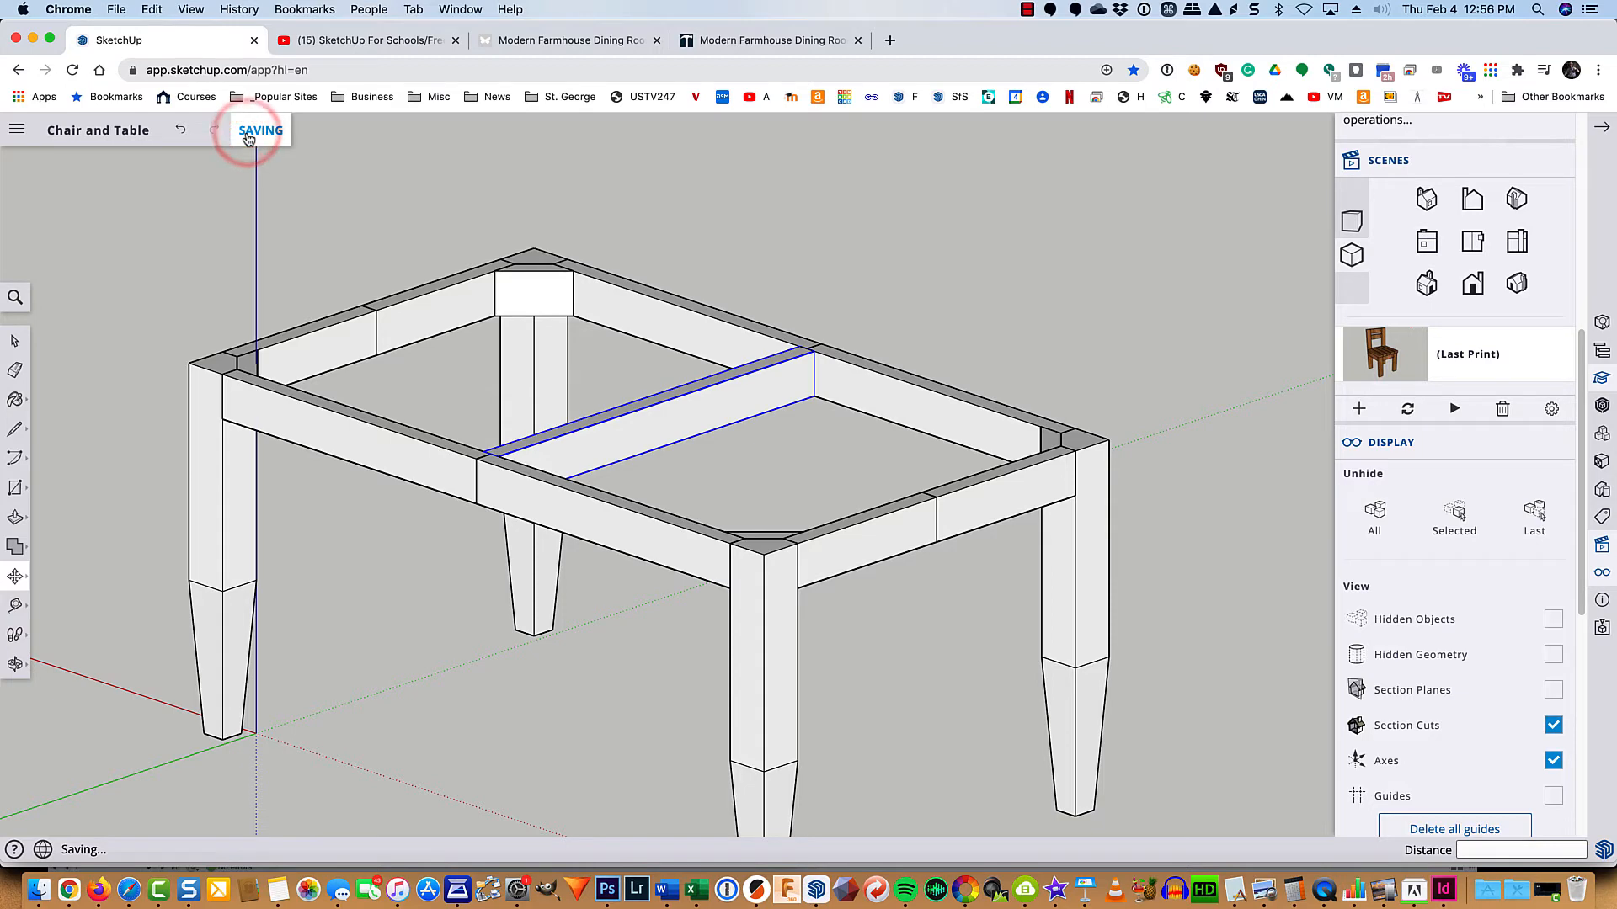
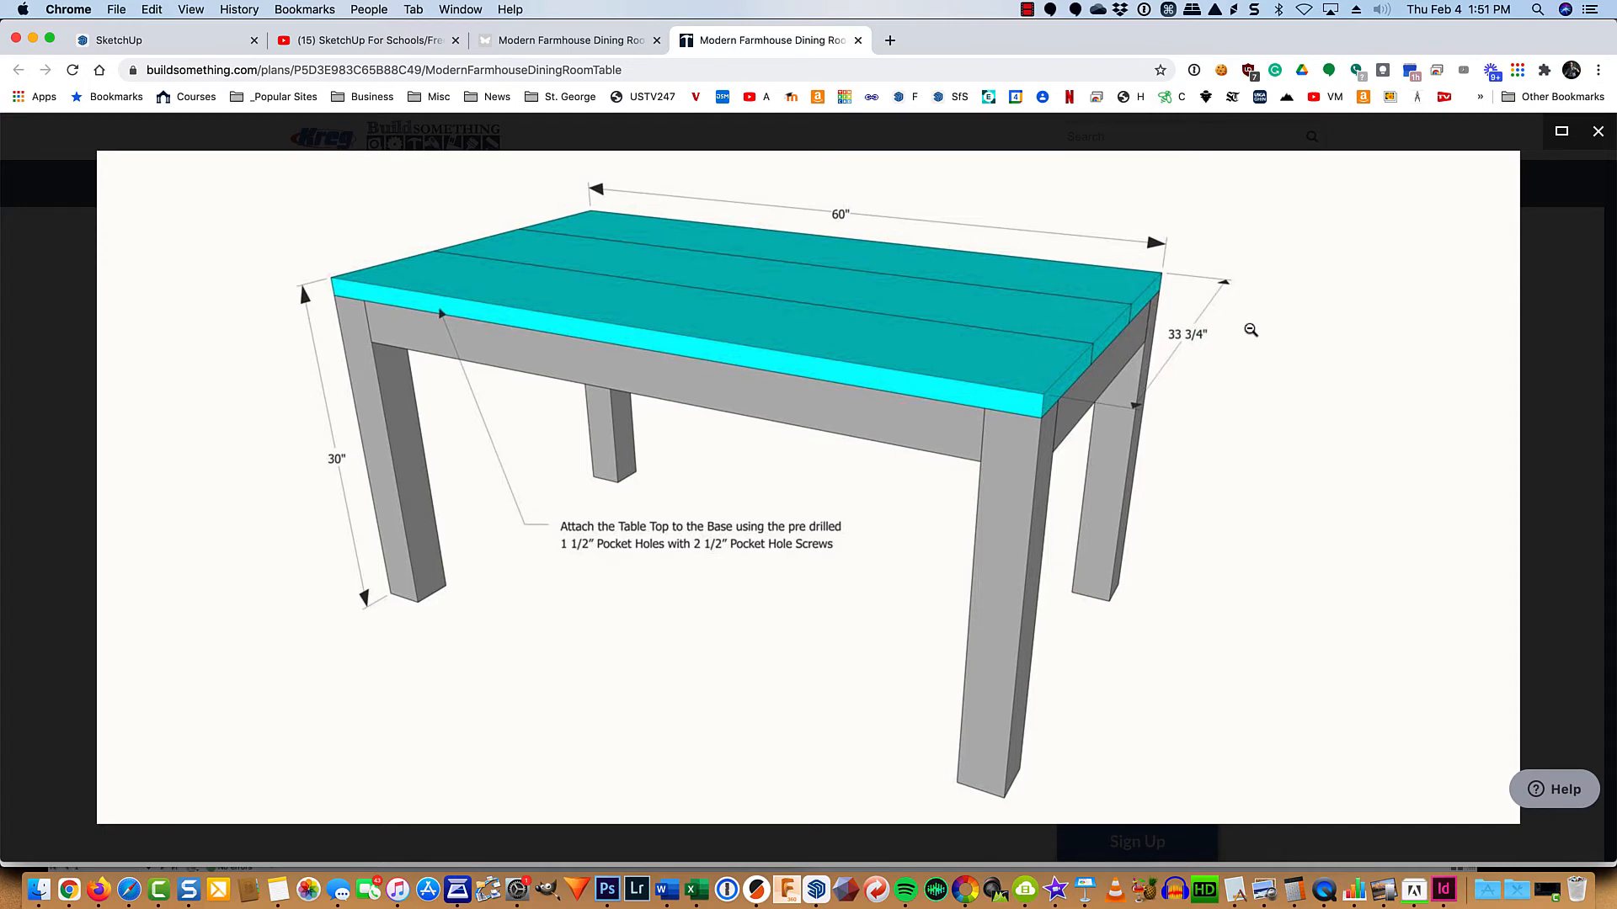
# Step: Return to the SketchUp model from the table plan and turn on the display of guides
pyautogui.click(199, 44)
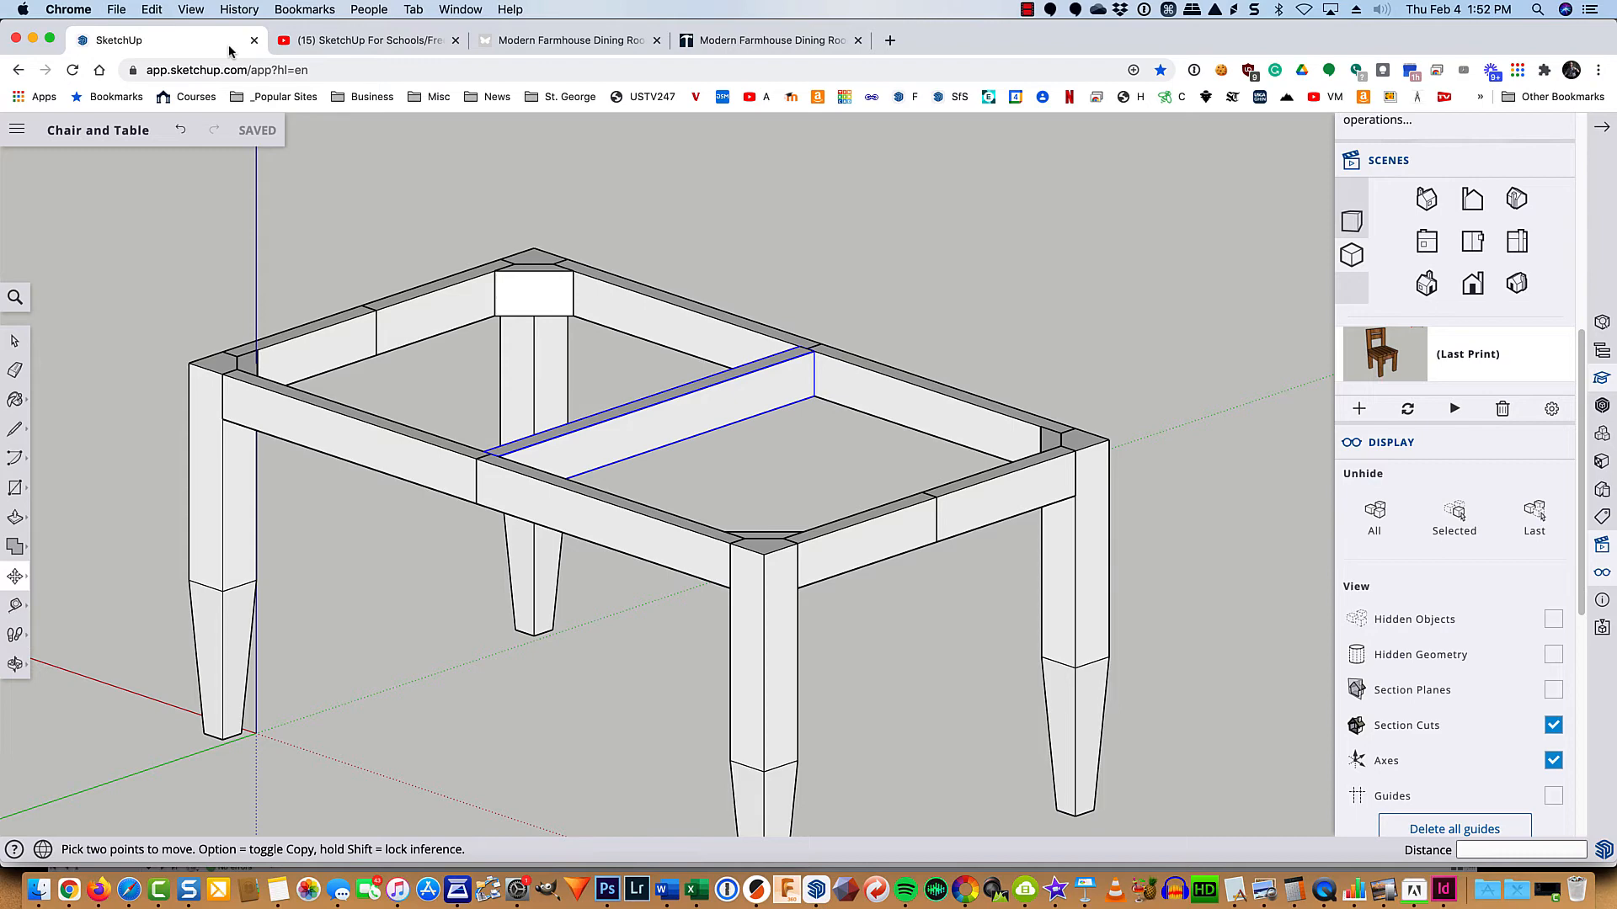
pyautogui.press('space')
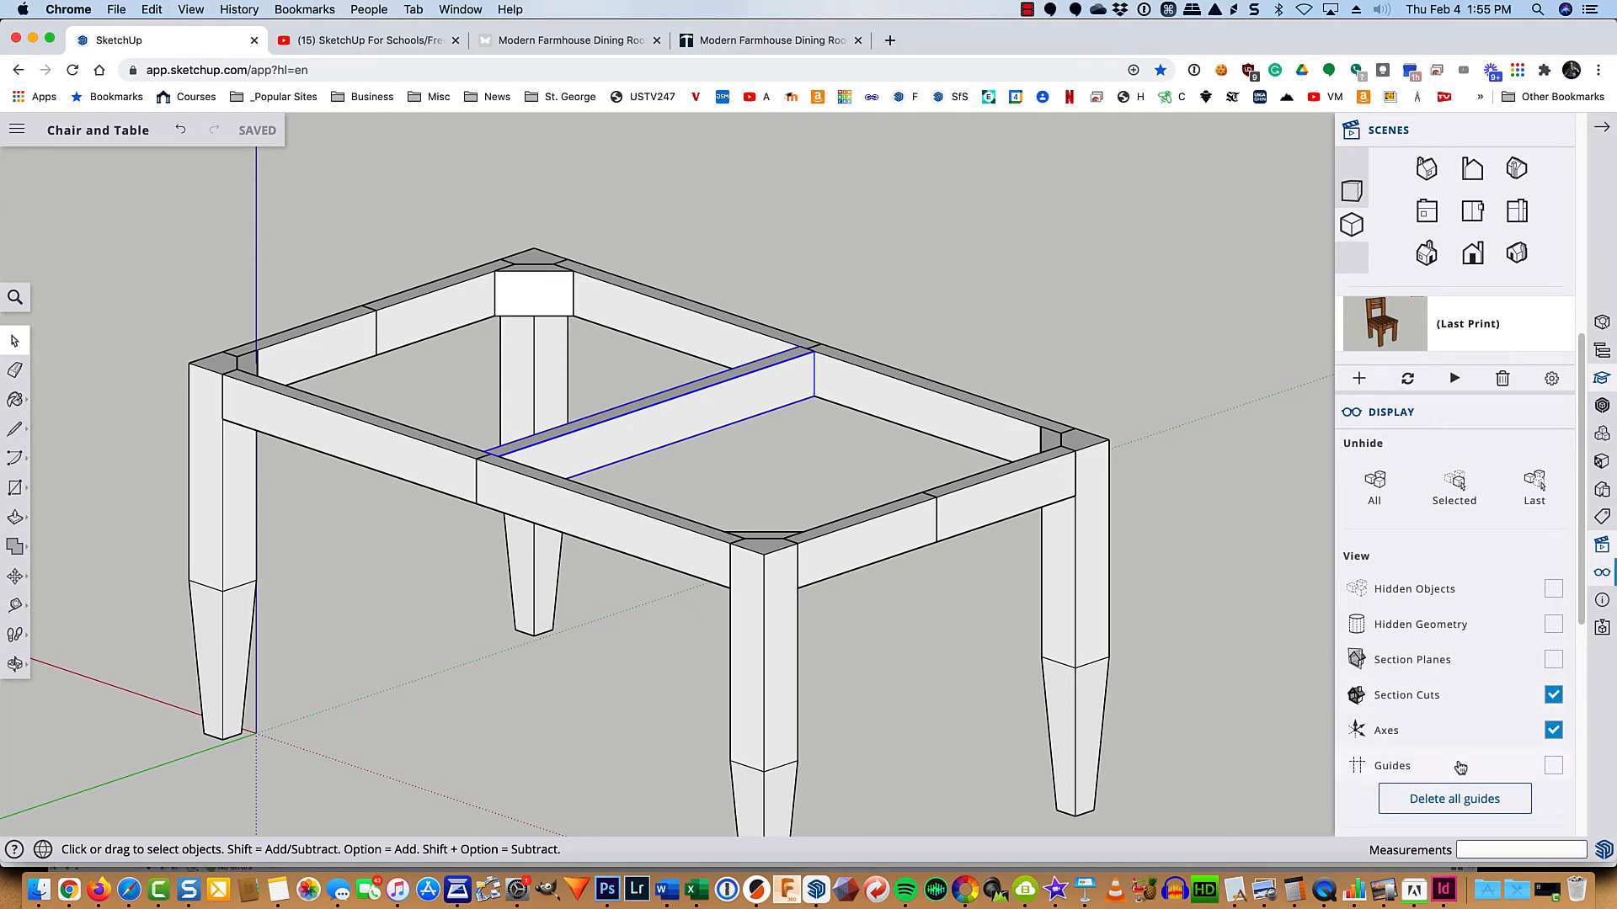
pyautogui.click(1552, 766)
pyautogui.scroll(3, 510, 484)
pyautogui.scroll(2, 505, 479)
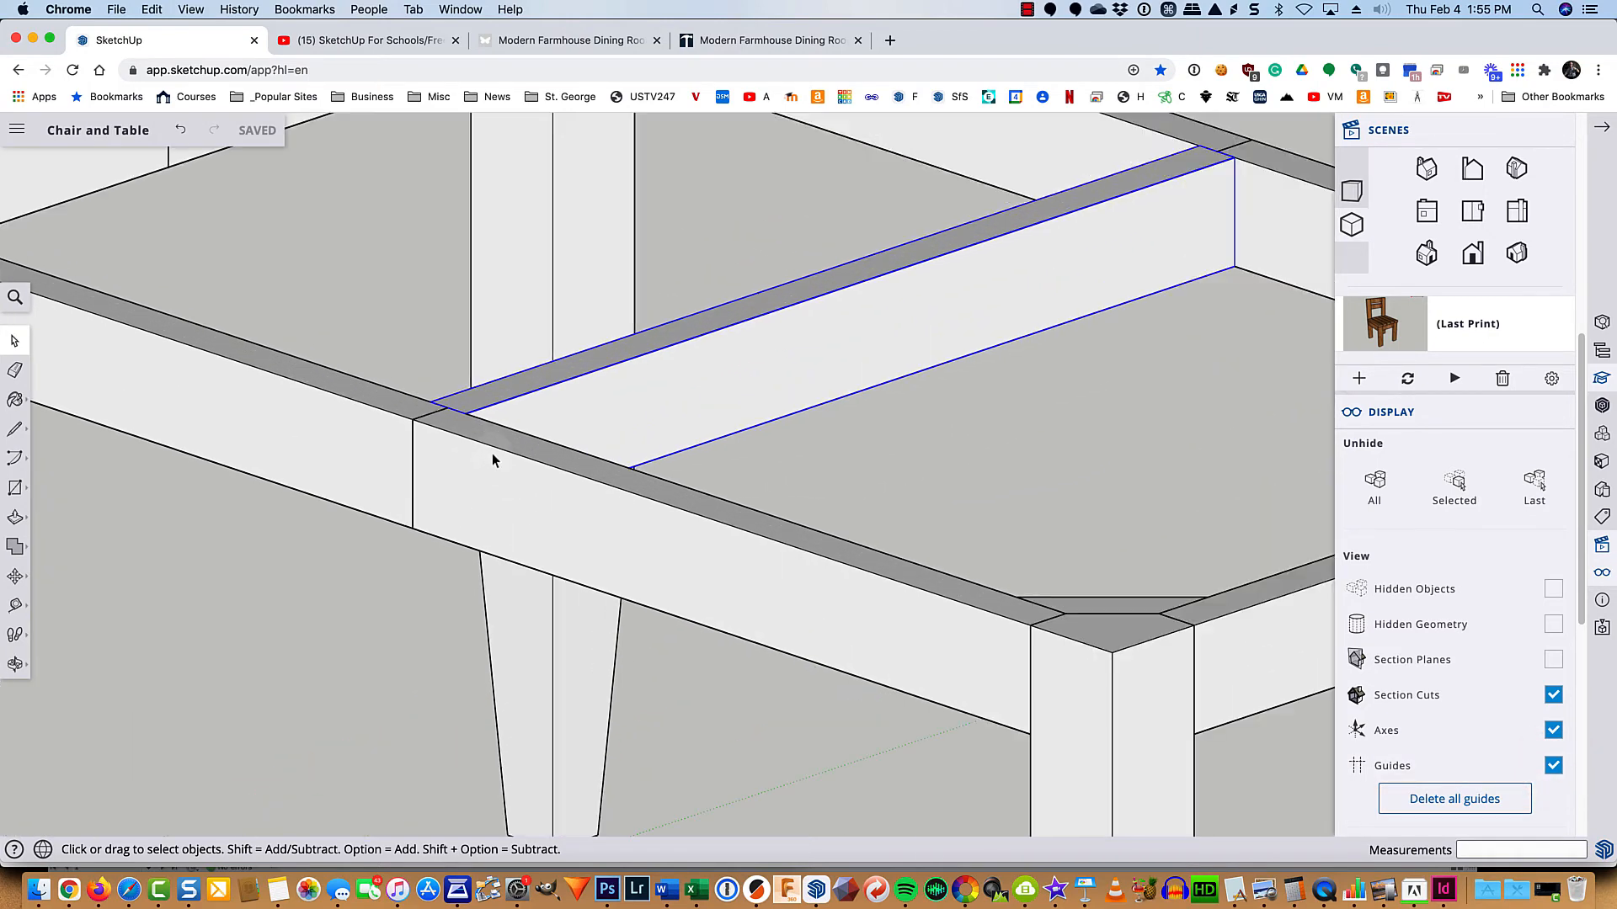
# Step: Place a guide parallel to the near long apron's outer top edge, offset 5.5" inward across the frame
pyautogui.press('t')
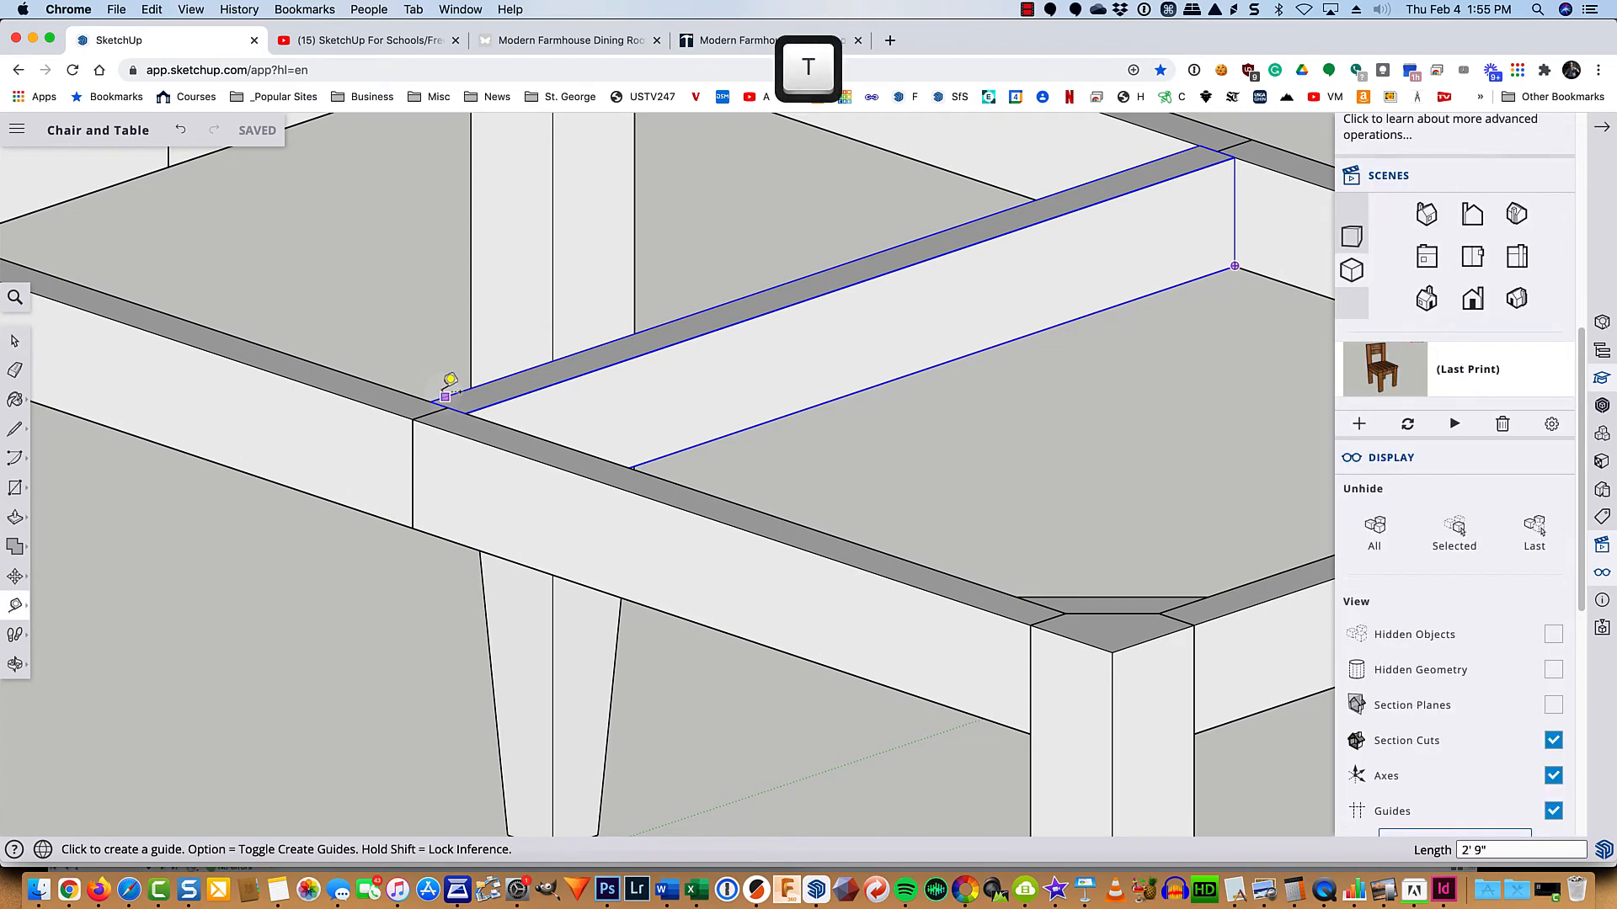
pyautogui.click(398, 412)
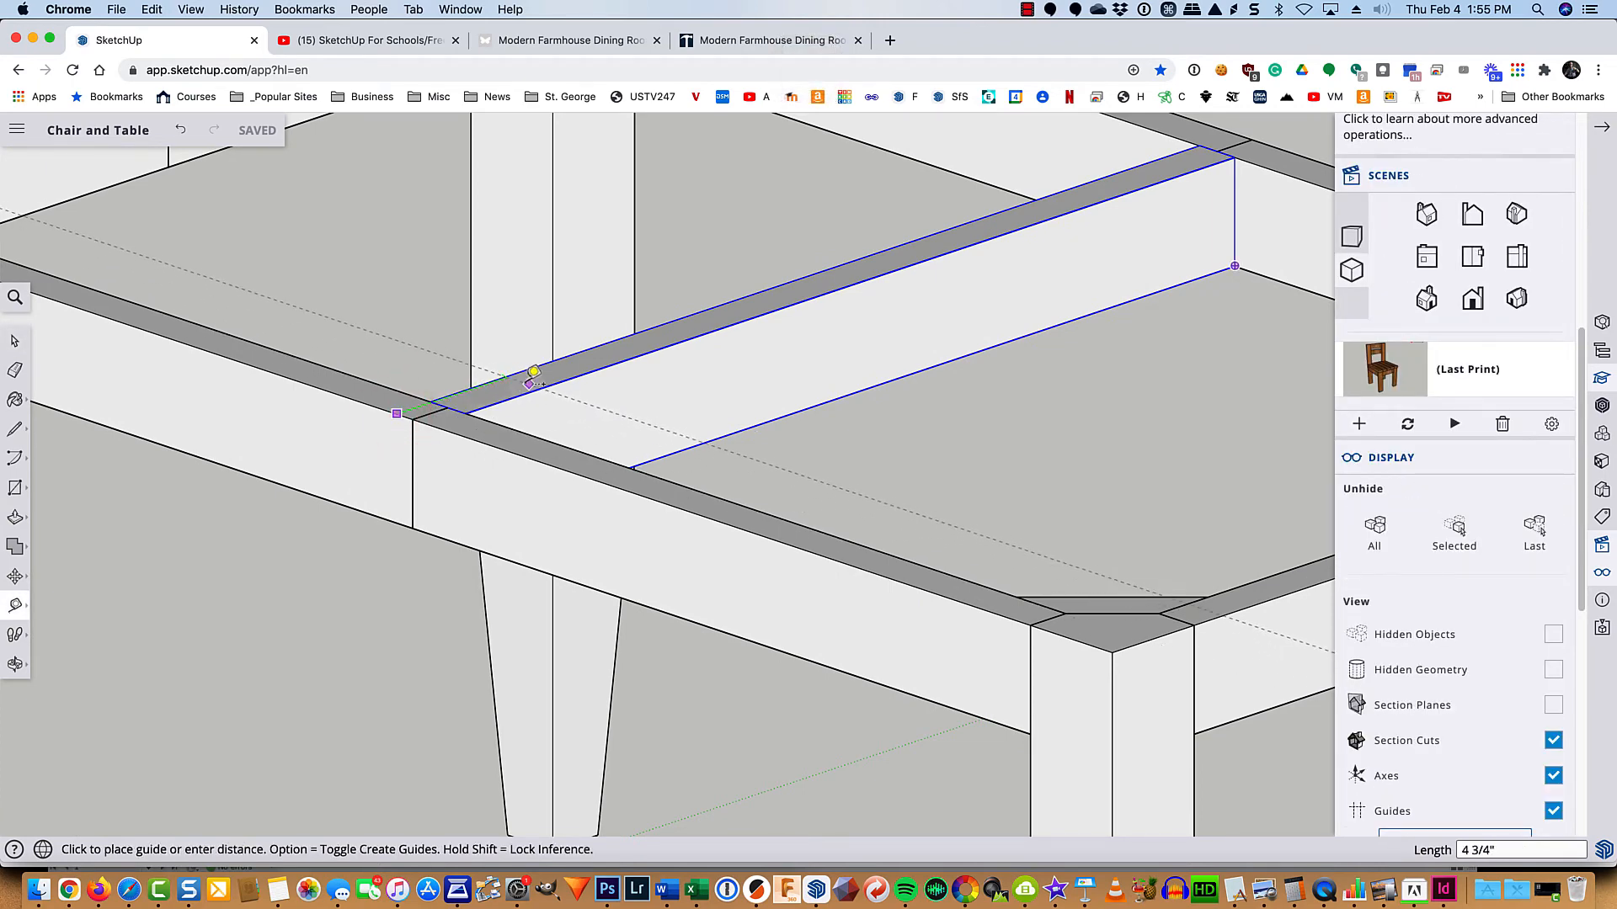
pyautogui.click(579, 354)
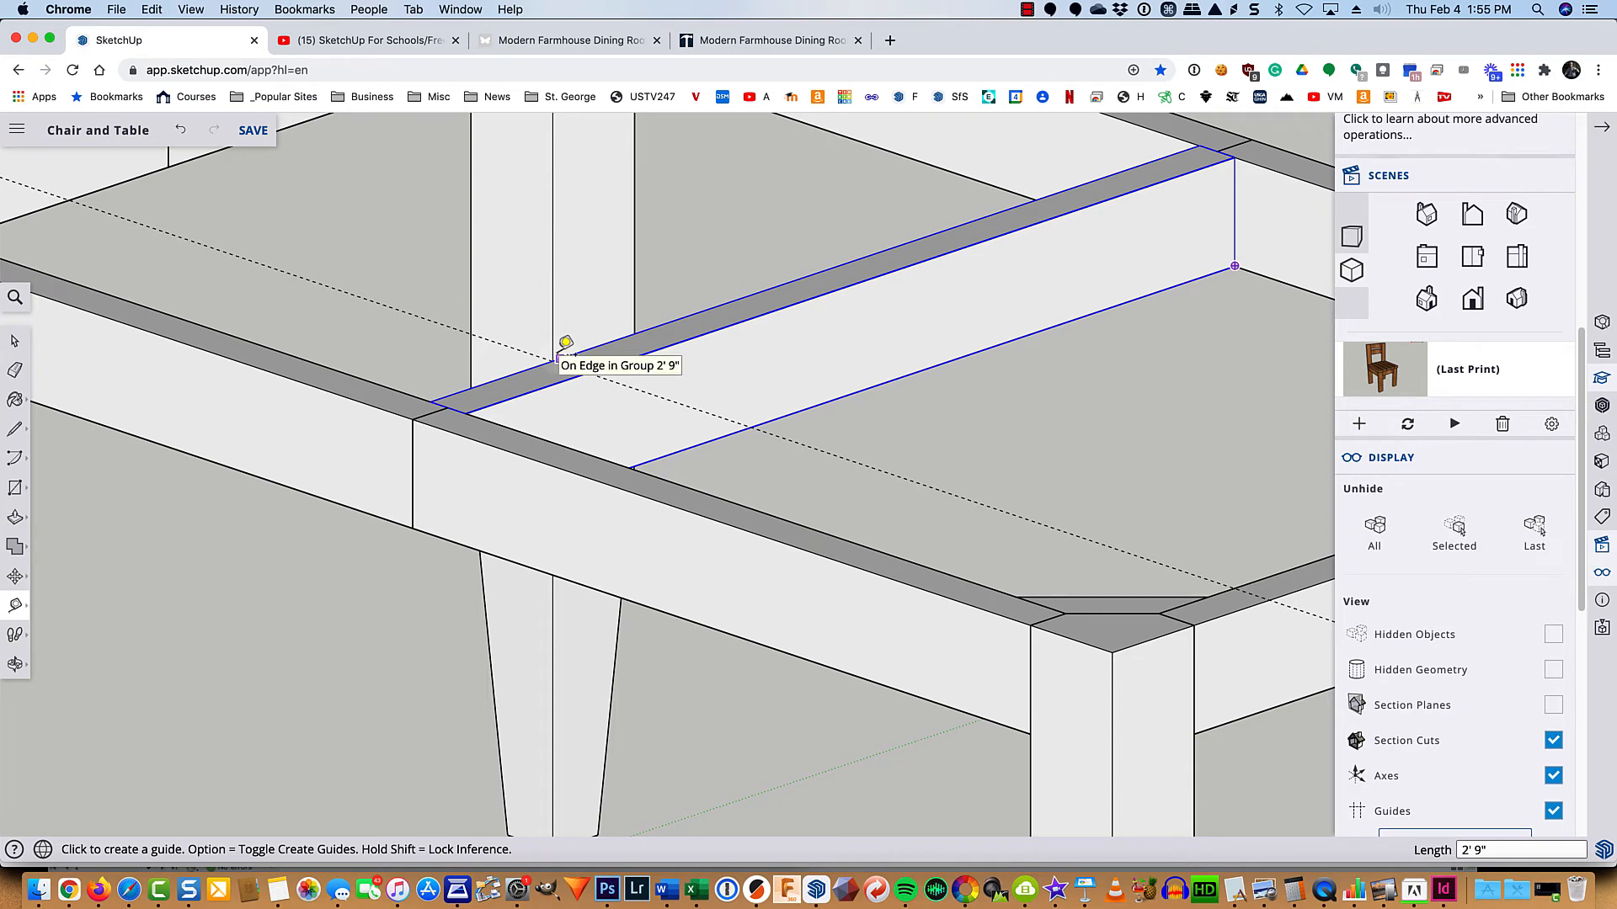
pyautogui.write('5.5')
pyautogui.press('Return')
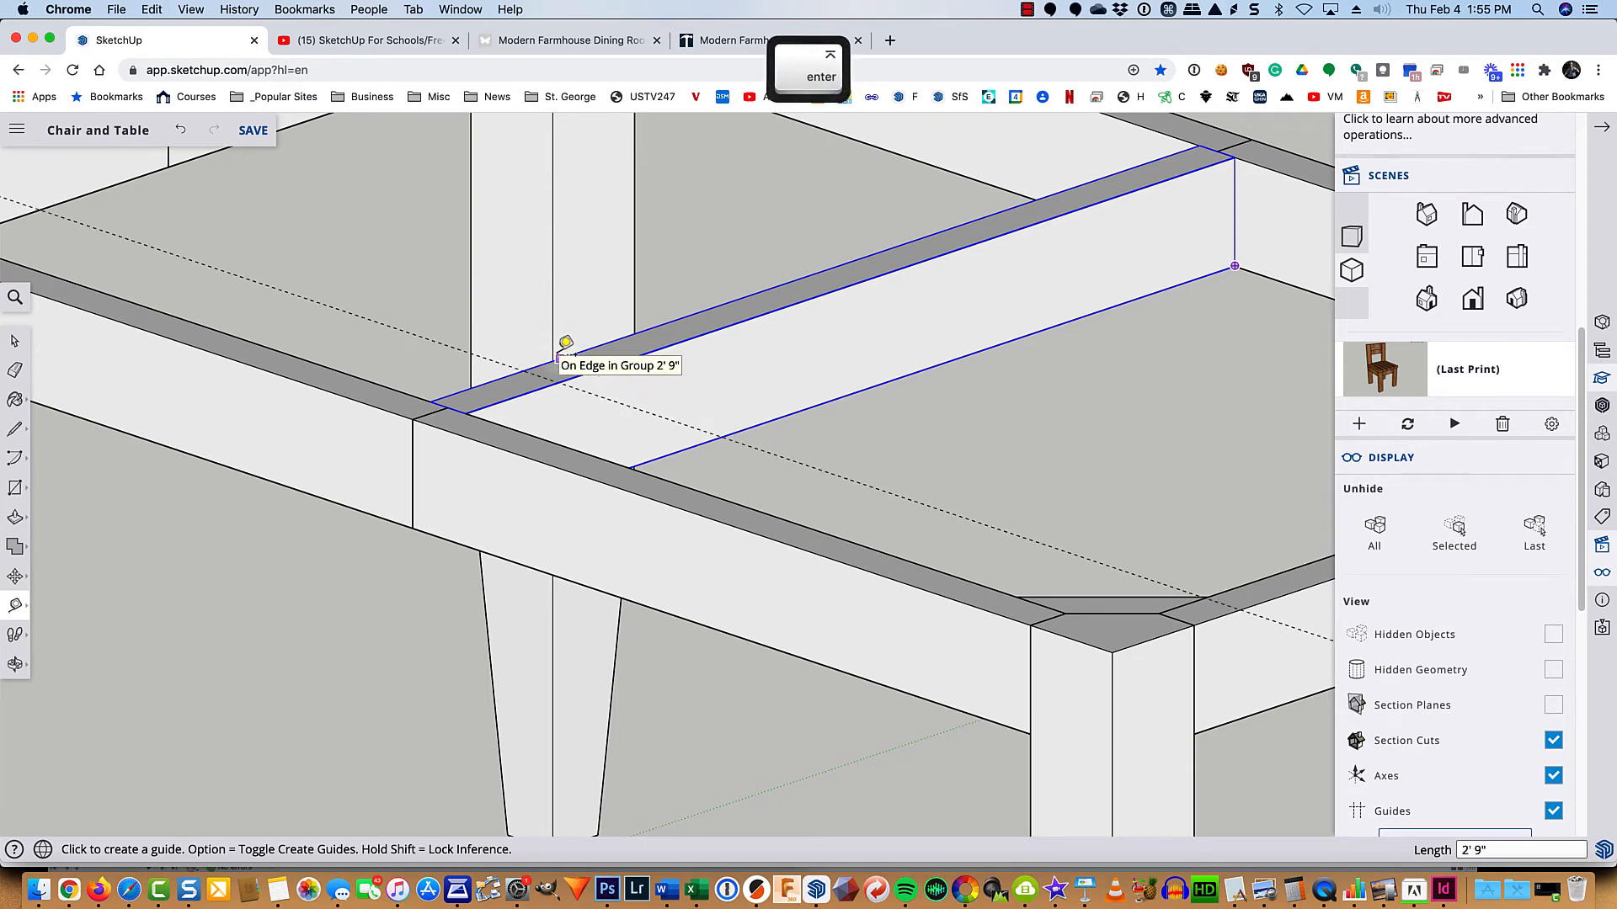
pyautogui.scroll(-6, 566, 343)
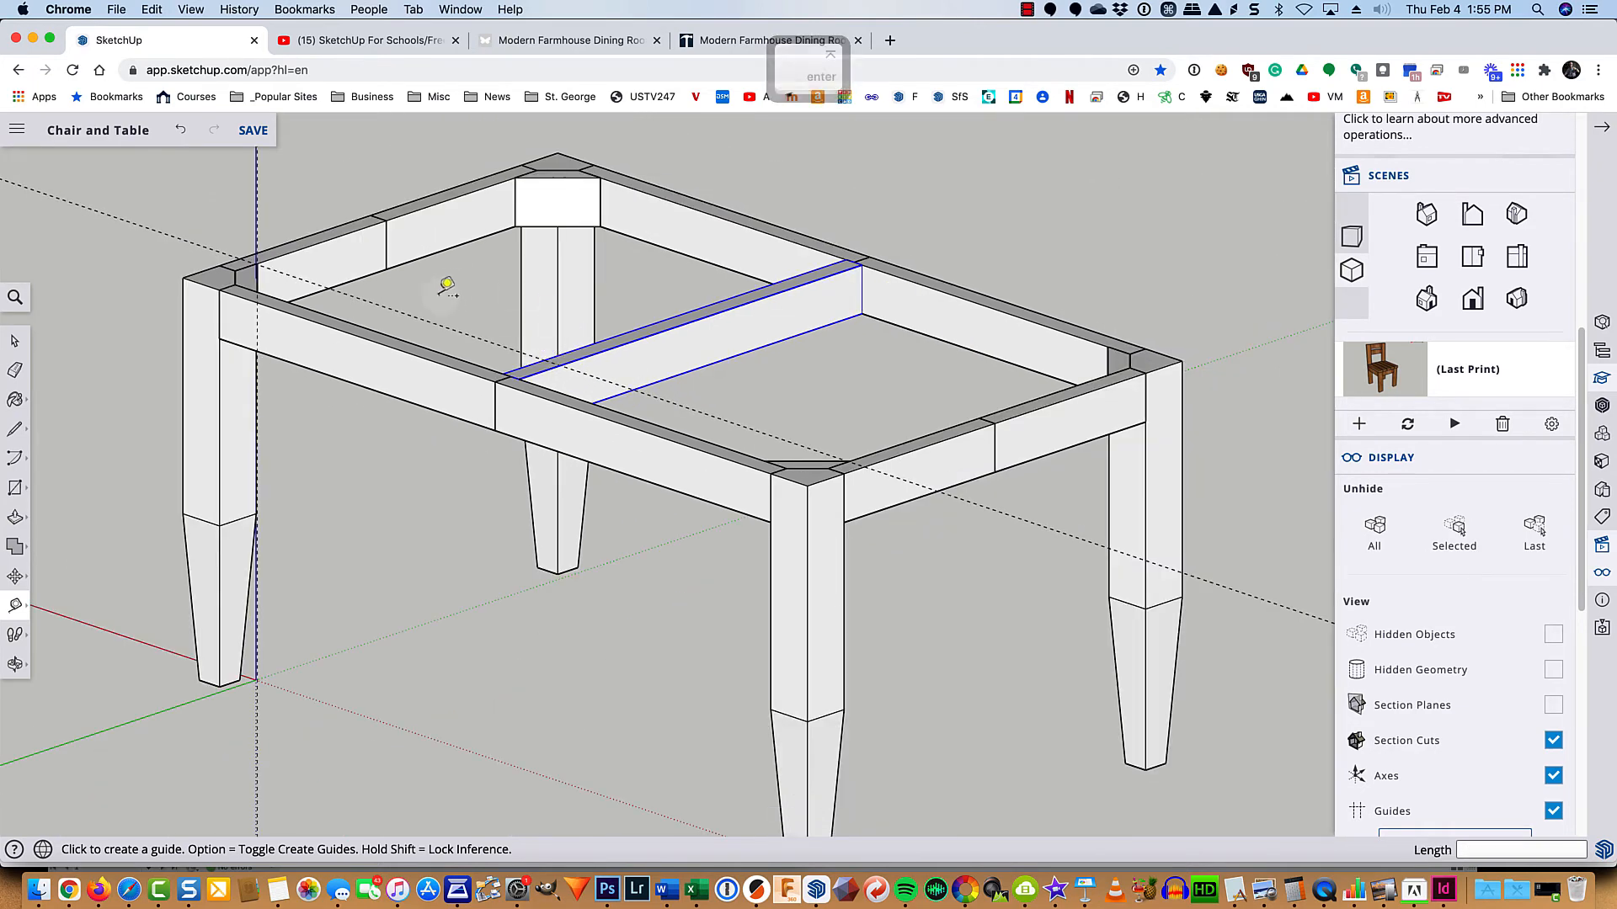
# Step: Draw a rectangle from the guide at one end of the frame to the opposite leg's outer corner and Push/Pull it up 1.5"
pyautogui.press('r')
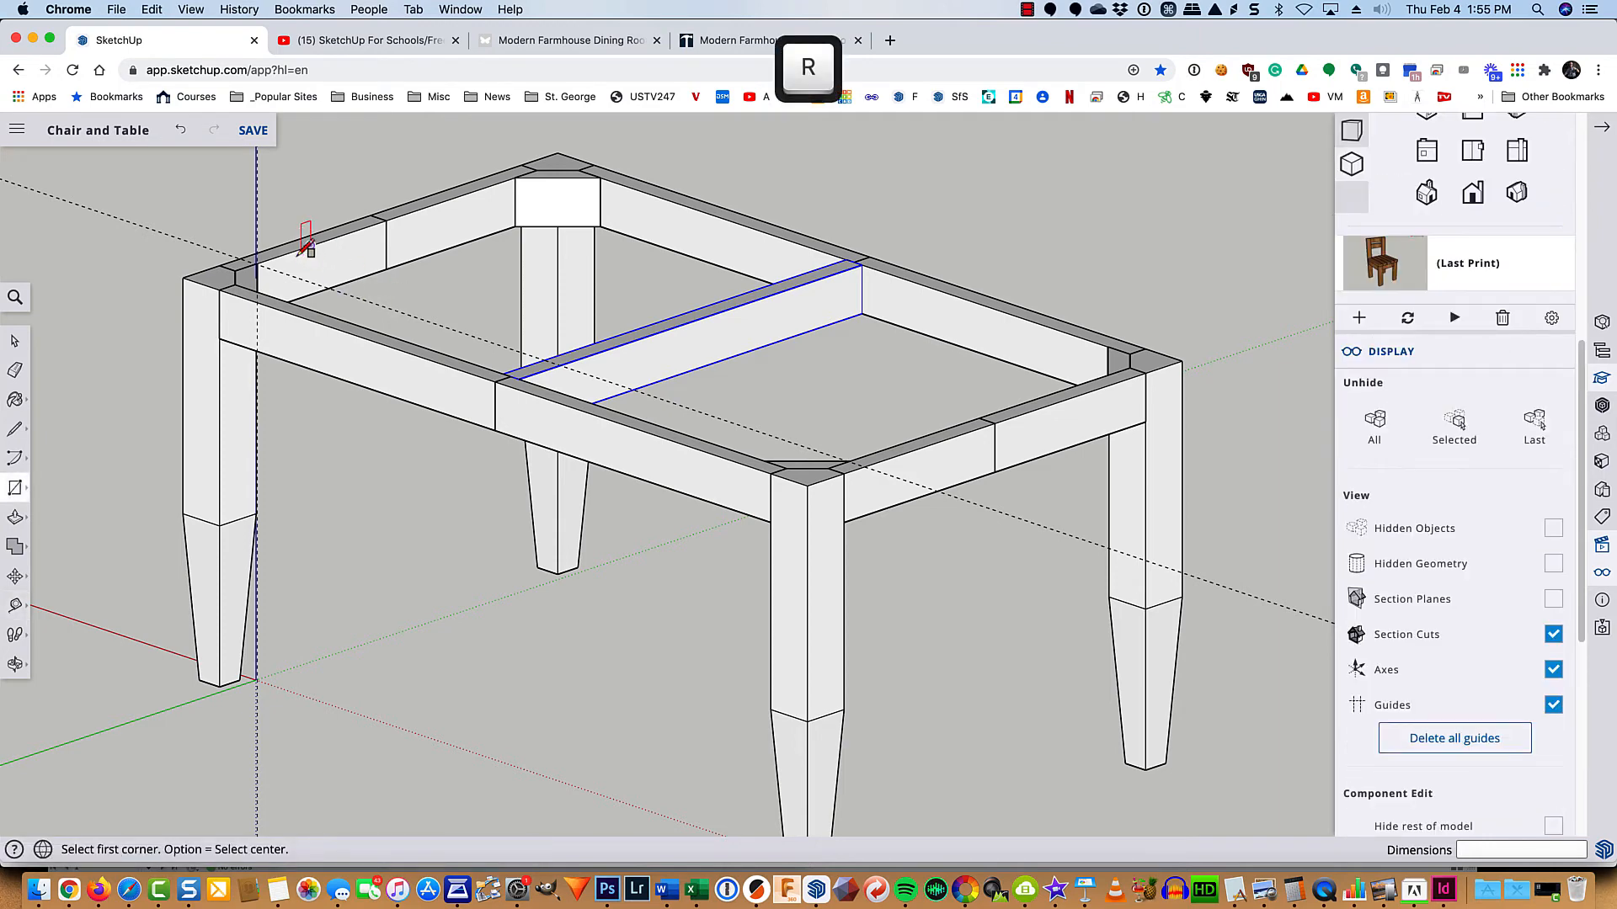
pyautogui.click(240, 257)
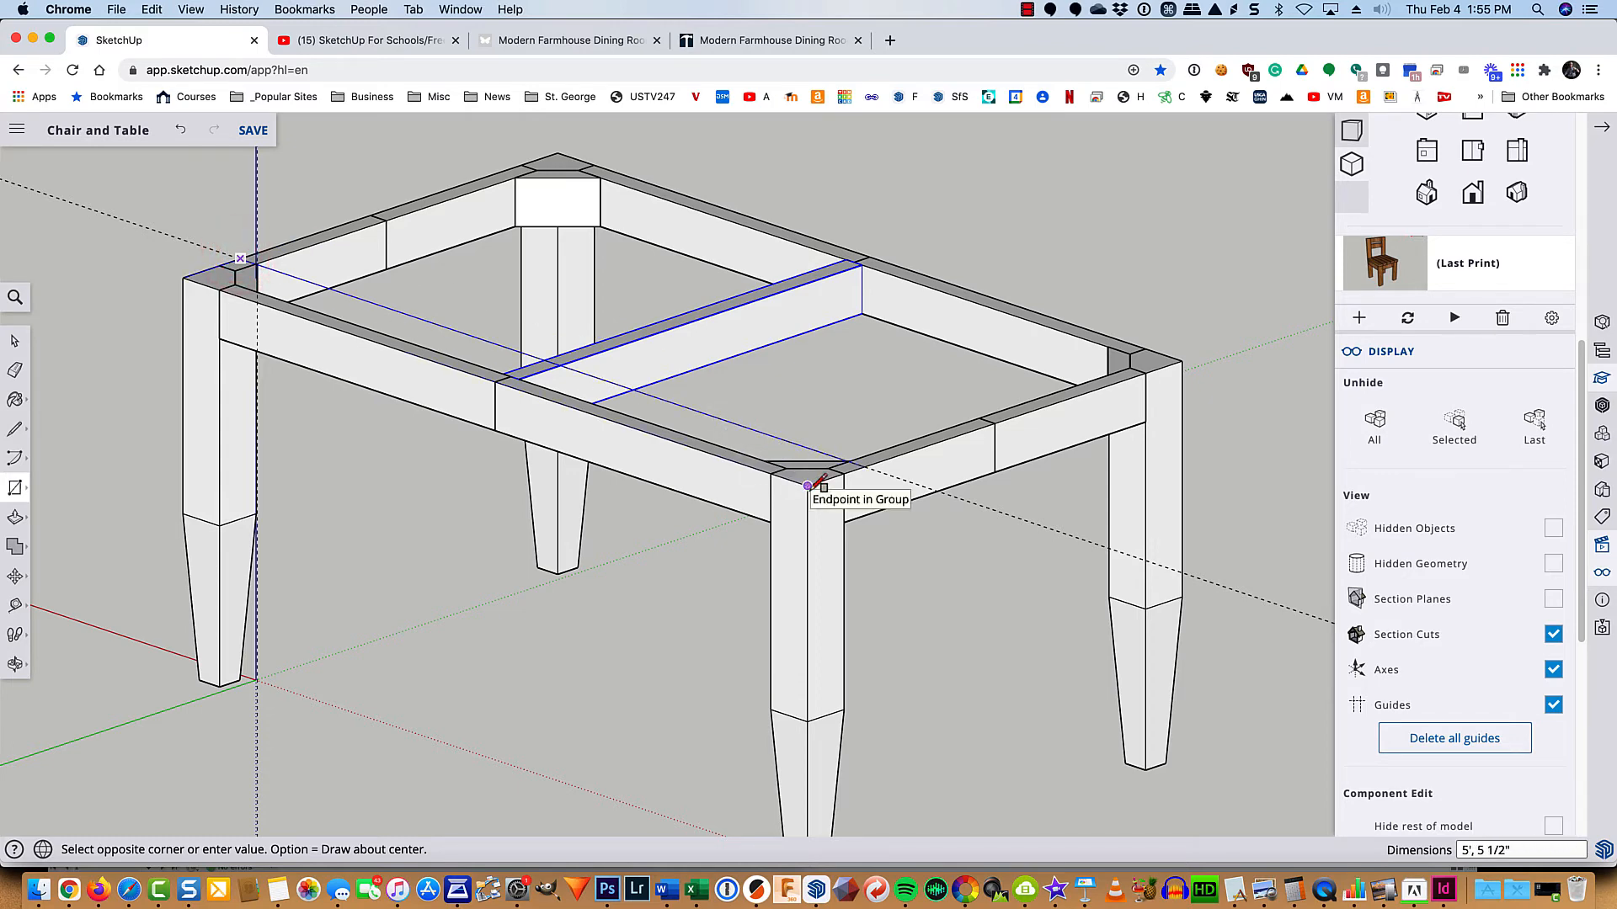
pyautogui.click(807, 486)
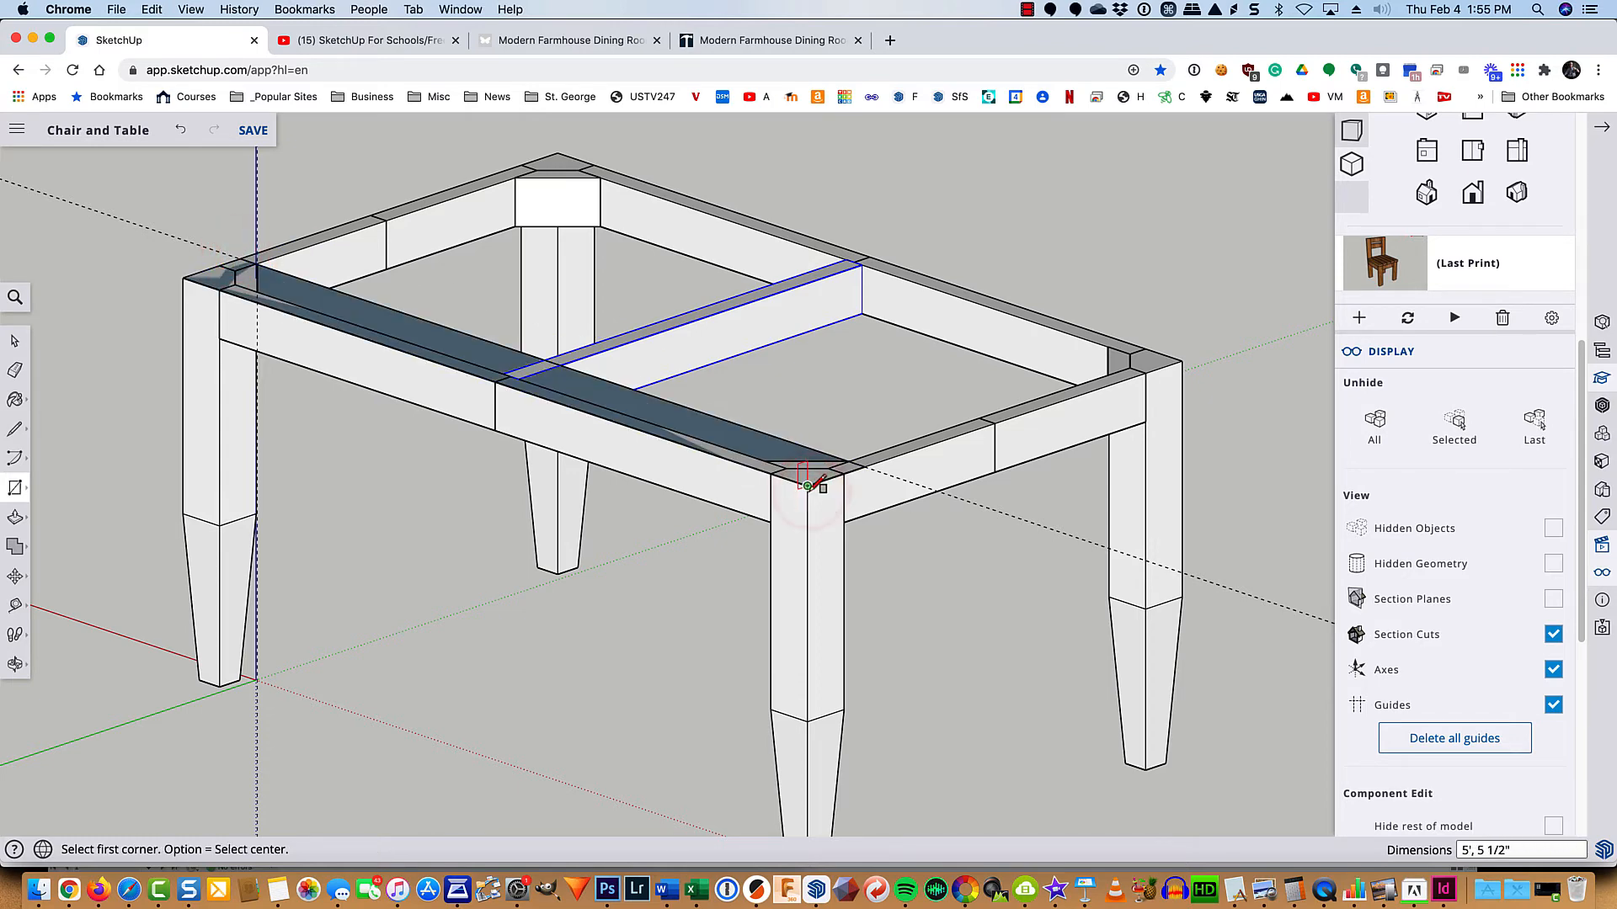
pyautogui.press('p')
pyautogui.click(762, 437)
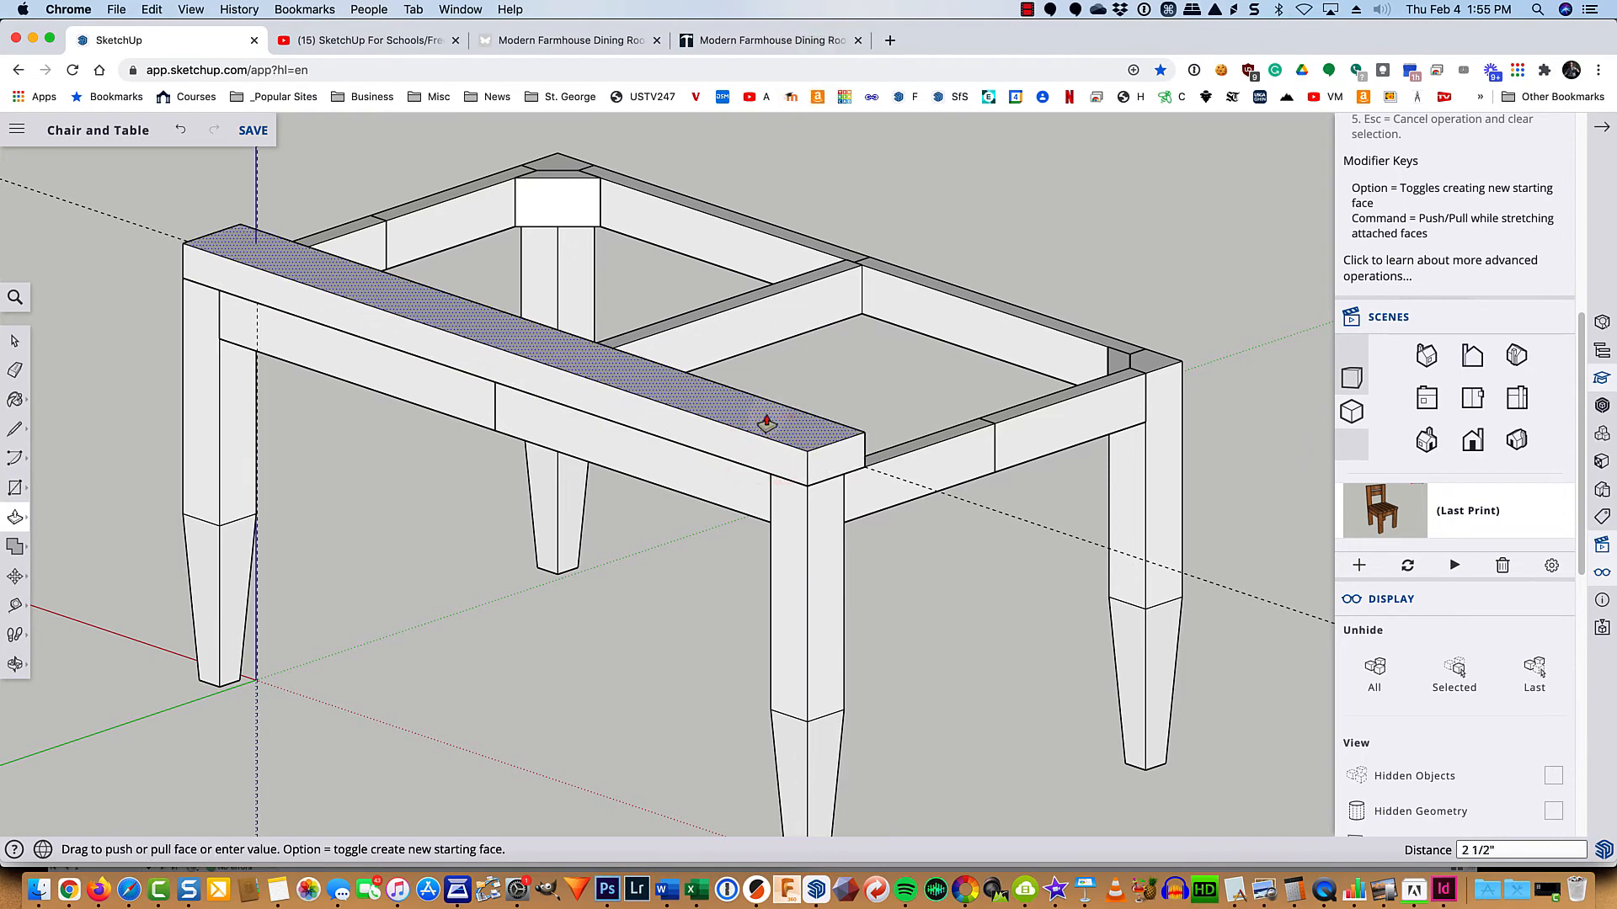
pyautogui.write('1.5')
pyautogui.press('Return')
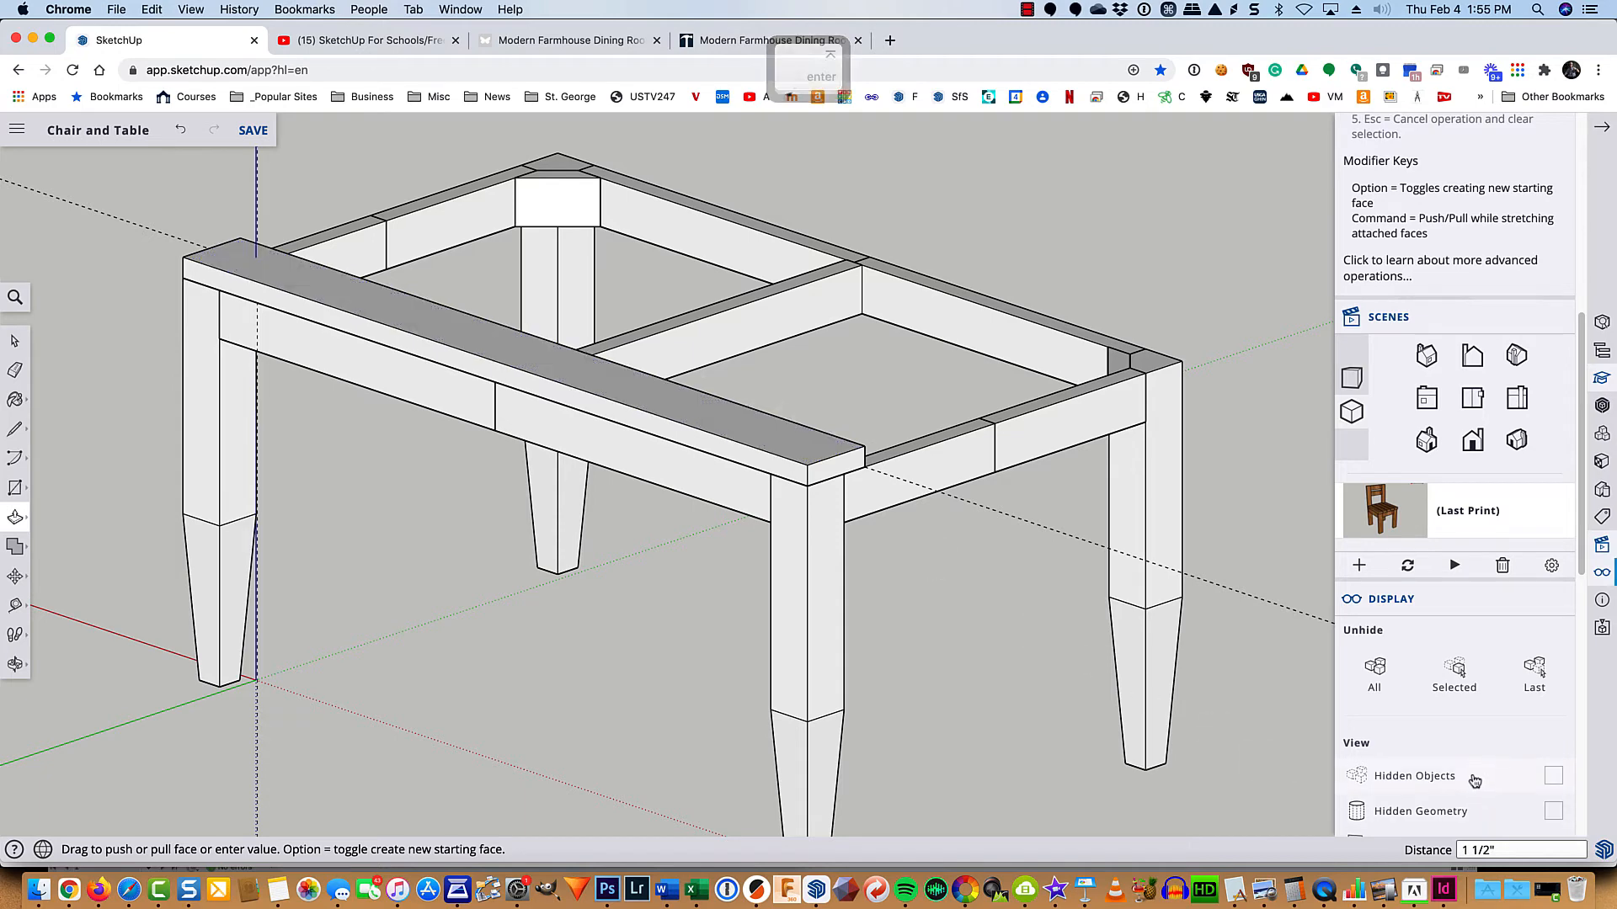
# Step: Turn off the display of guides and make the whole first tabletop board a group
pyautogui.scroll(-5, 1468, 748)
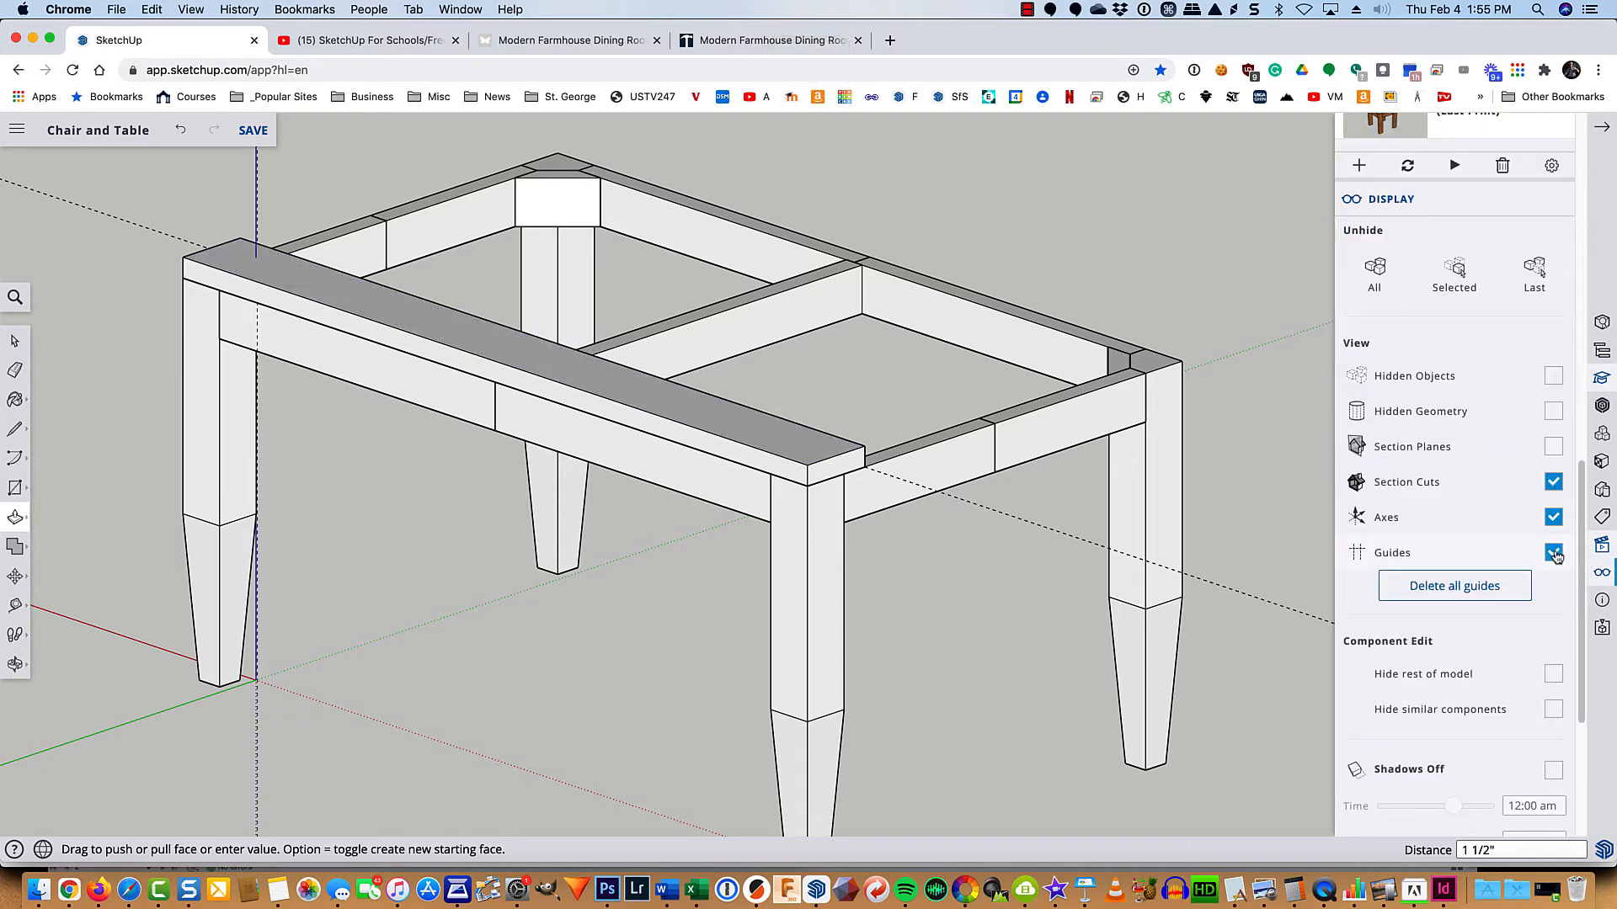
pyautogui.click(1553, 553)
pyautogui.press('space')
pyautogui.click(642, 405)
pyautogui.rightClick(642, 408)
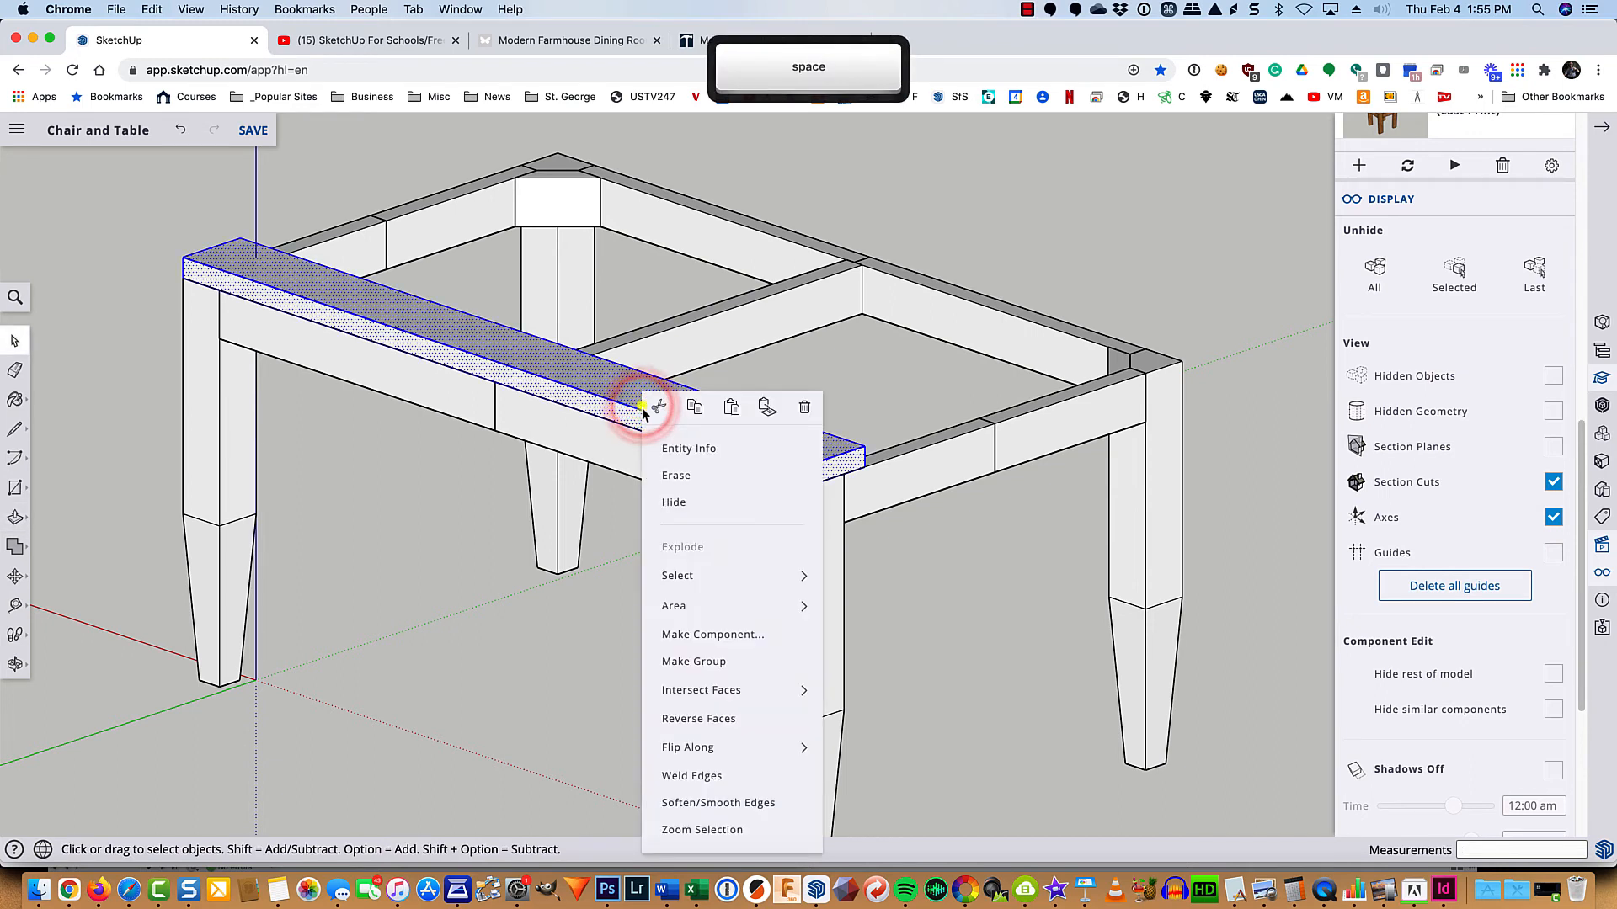
pyautogui.click(690, 661)
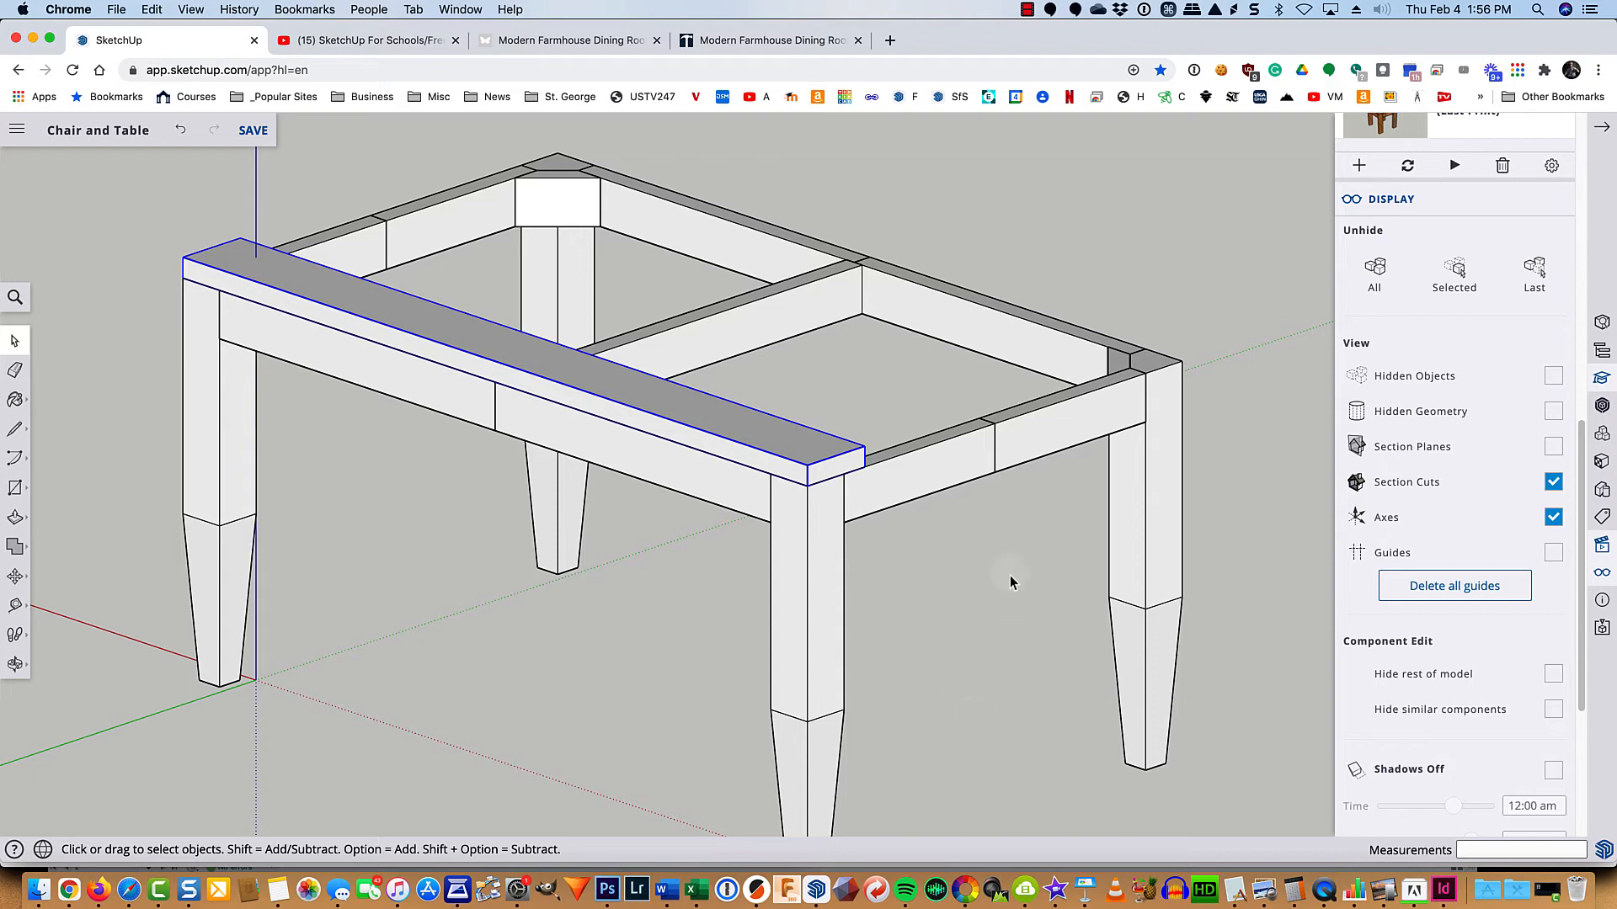
# Step: Copy the board by its inner bottom corner to the outer top corner of the leg on the opposite long side
pyautogui.scroll(3, 1152, 448)
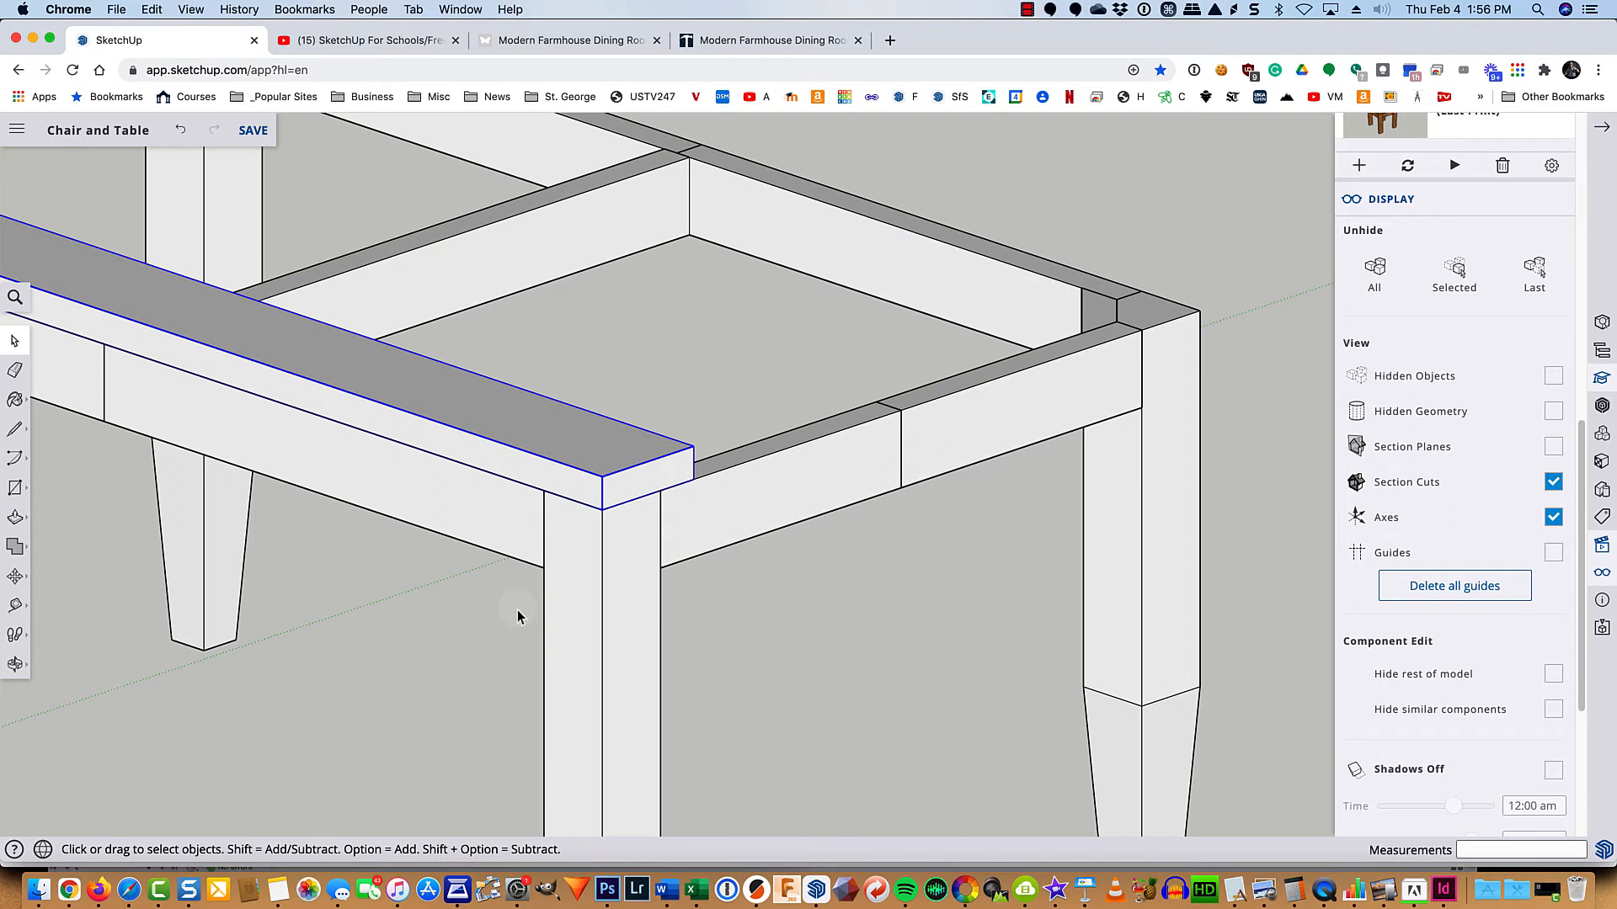
pyautogui.press('m')
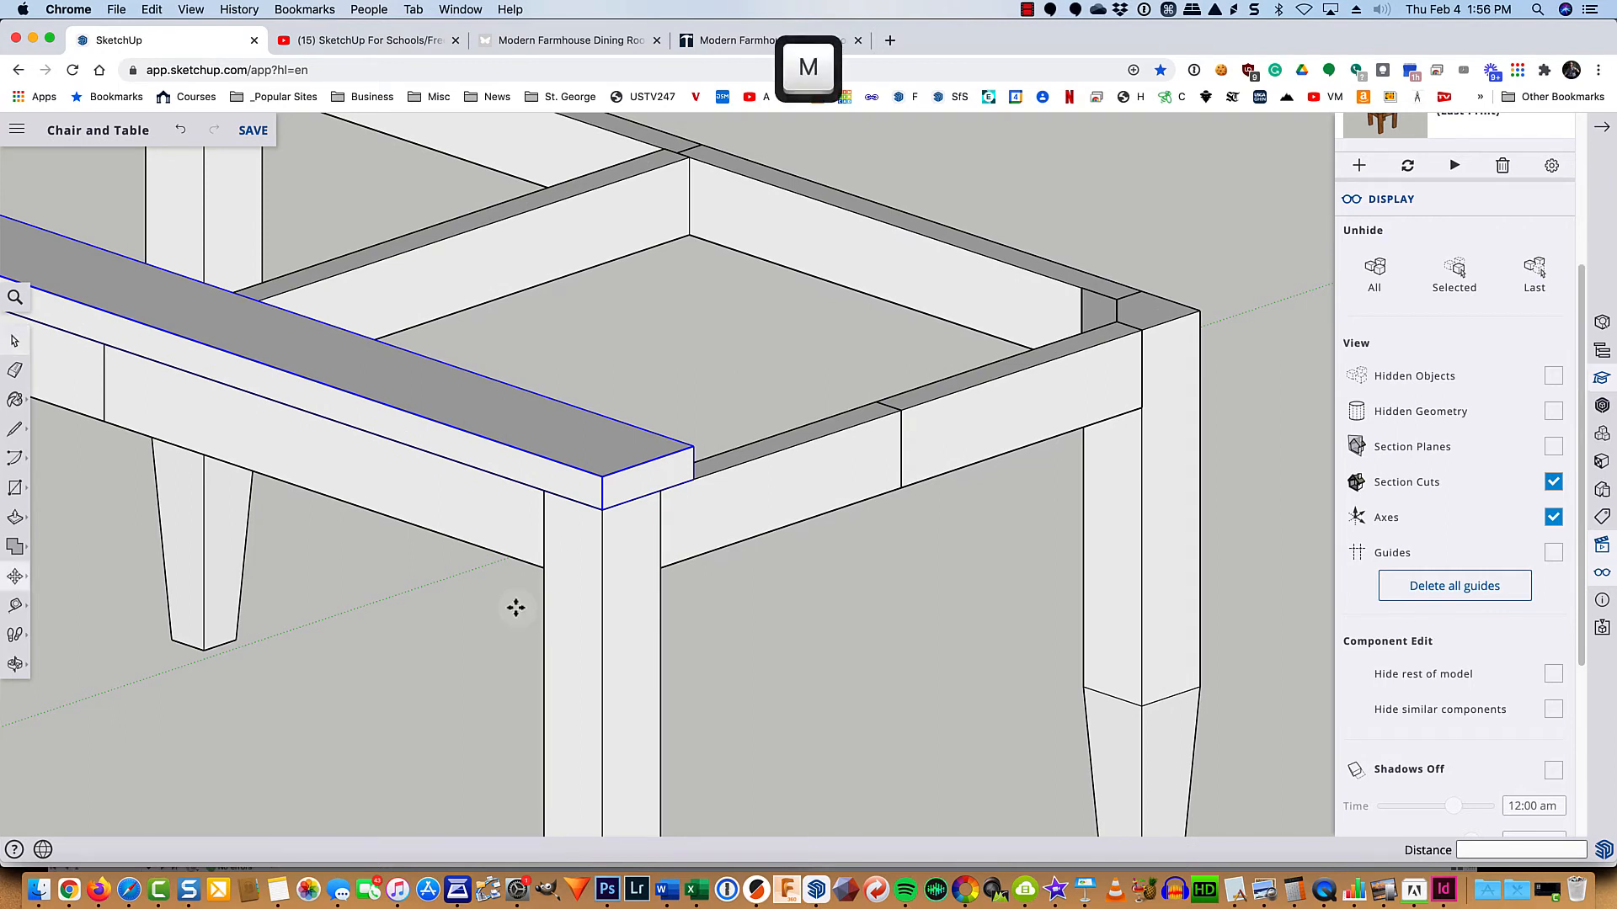
pyautogui.click(692, 480)
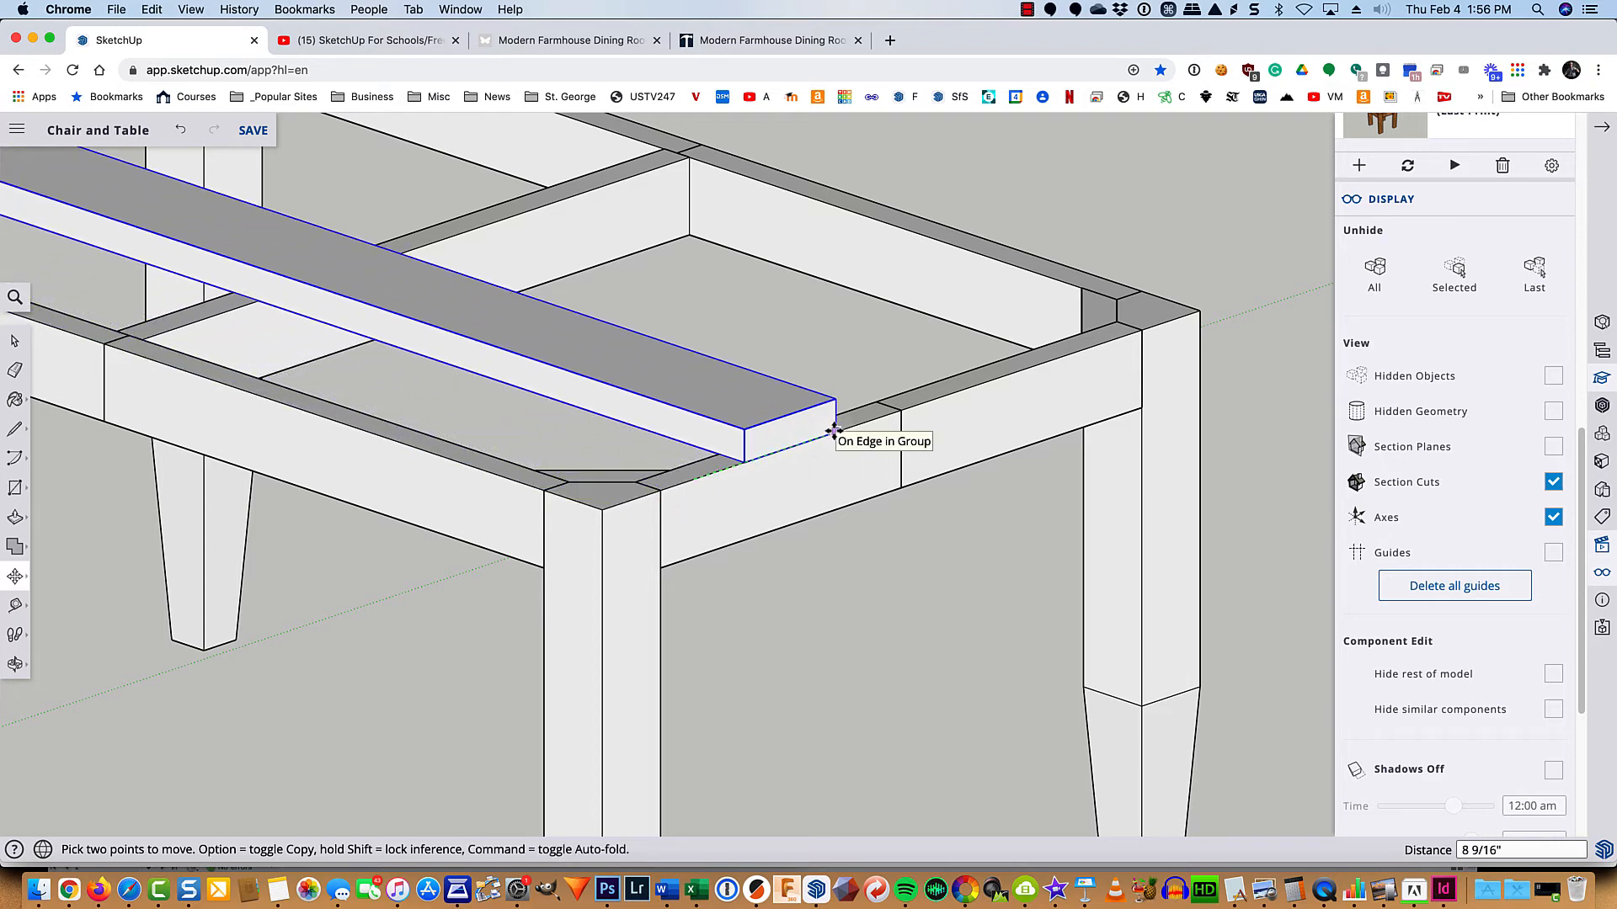
pyautogui.press('alt')
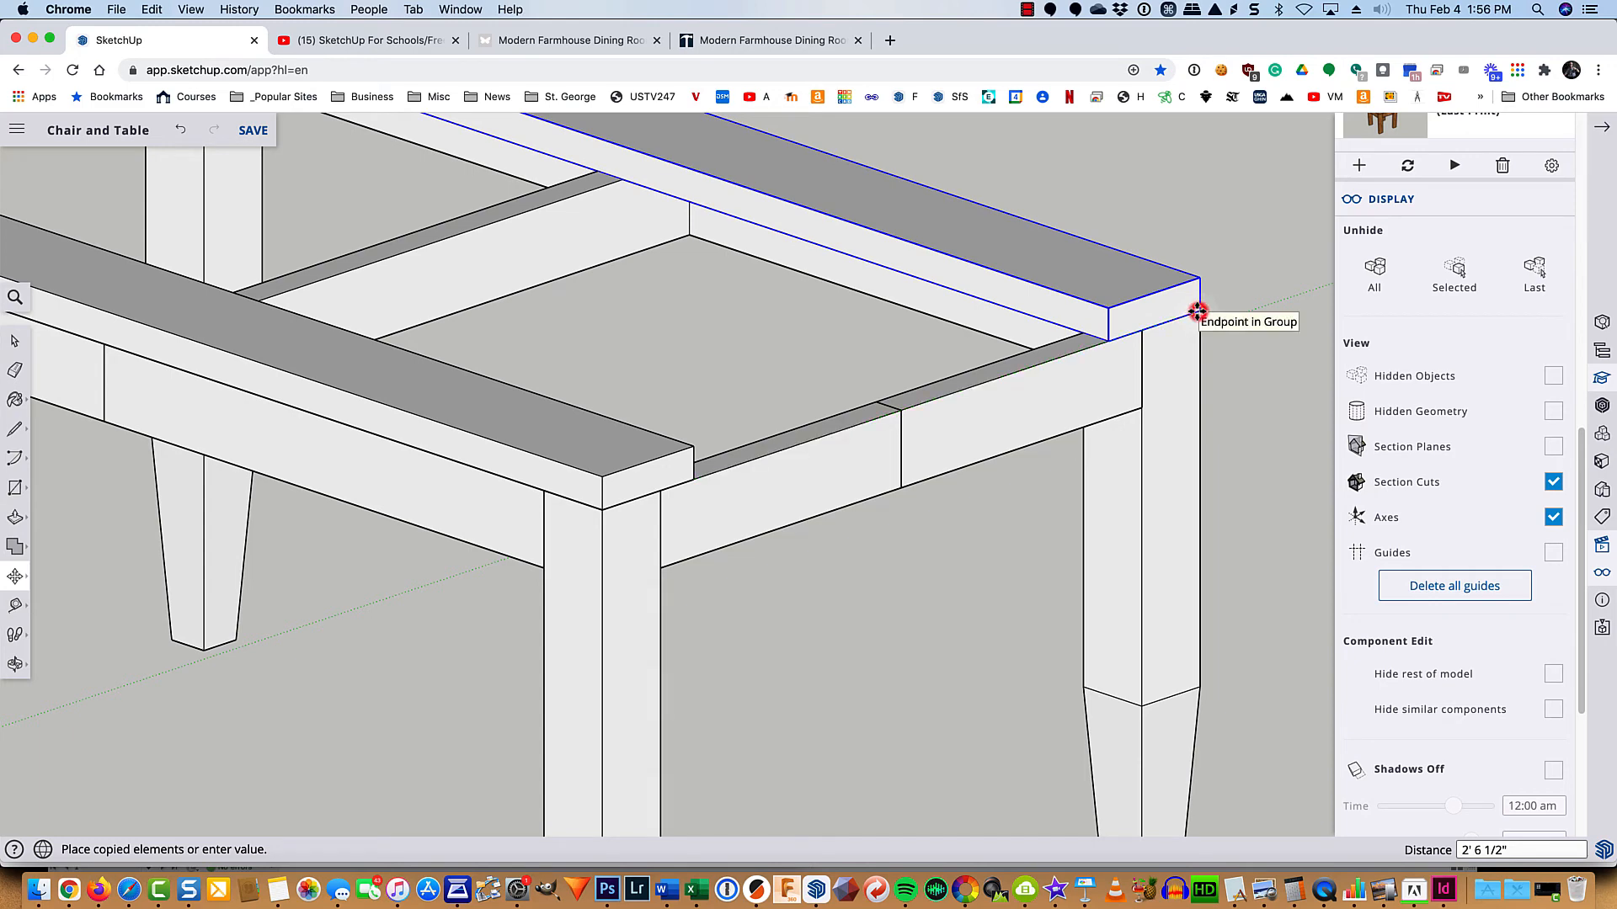
pyautogui.click(1198, 310)
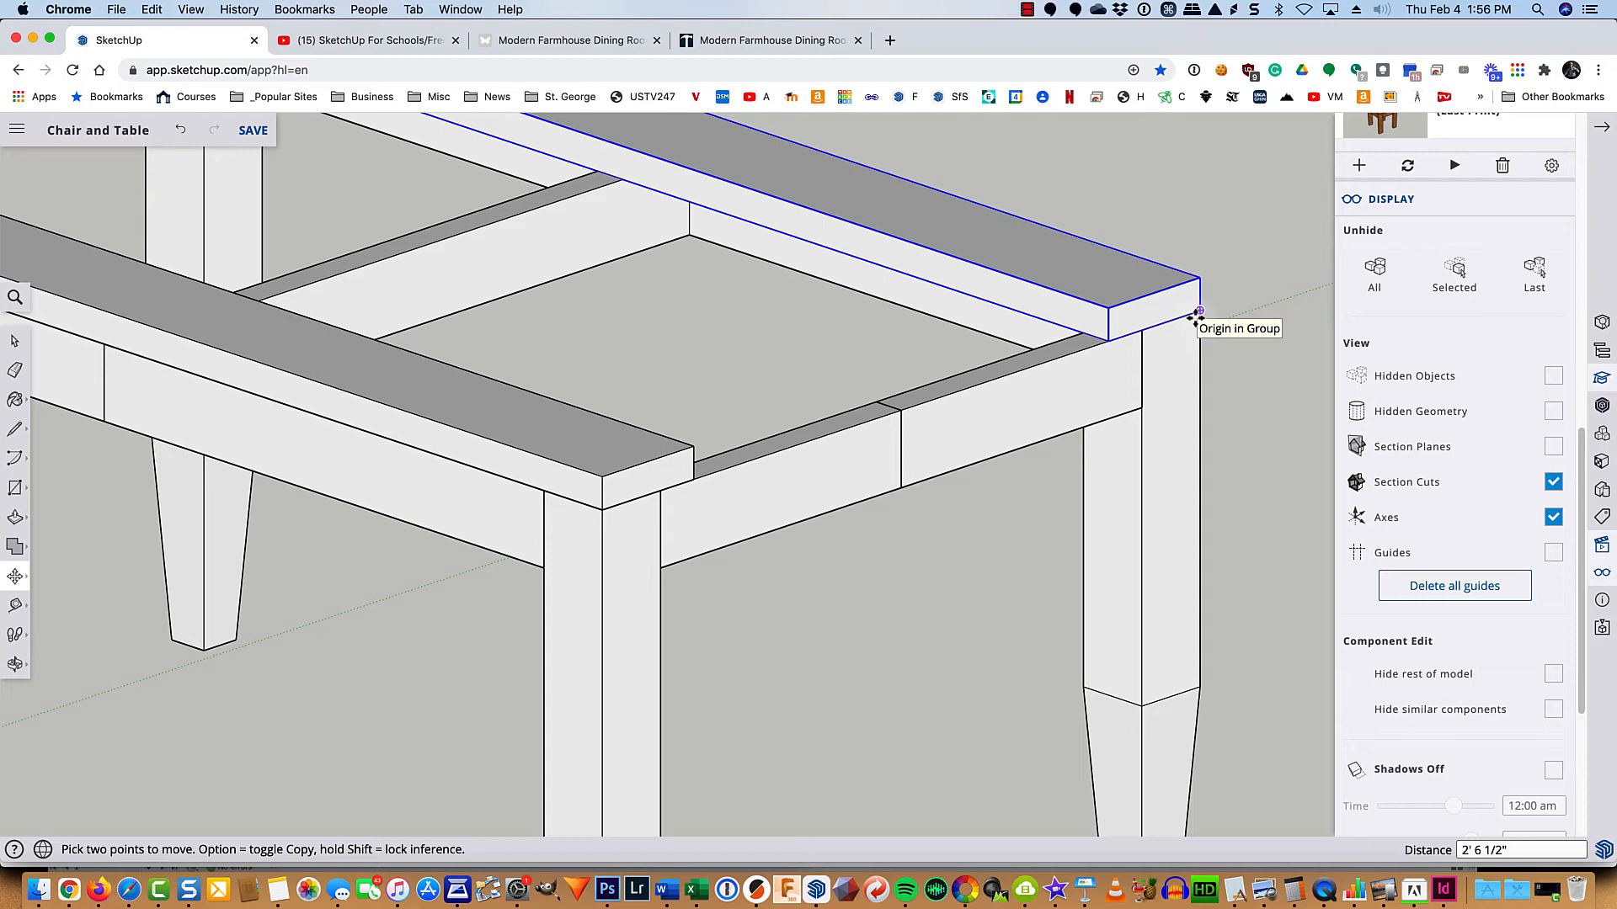
# Step: Try dividing the space between the two outer boards into 3, 4, 5 and 6 equally spaced copies
pyautogui.write('3/')
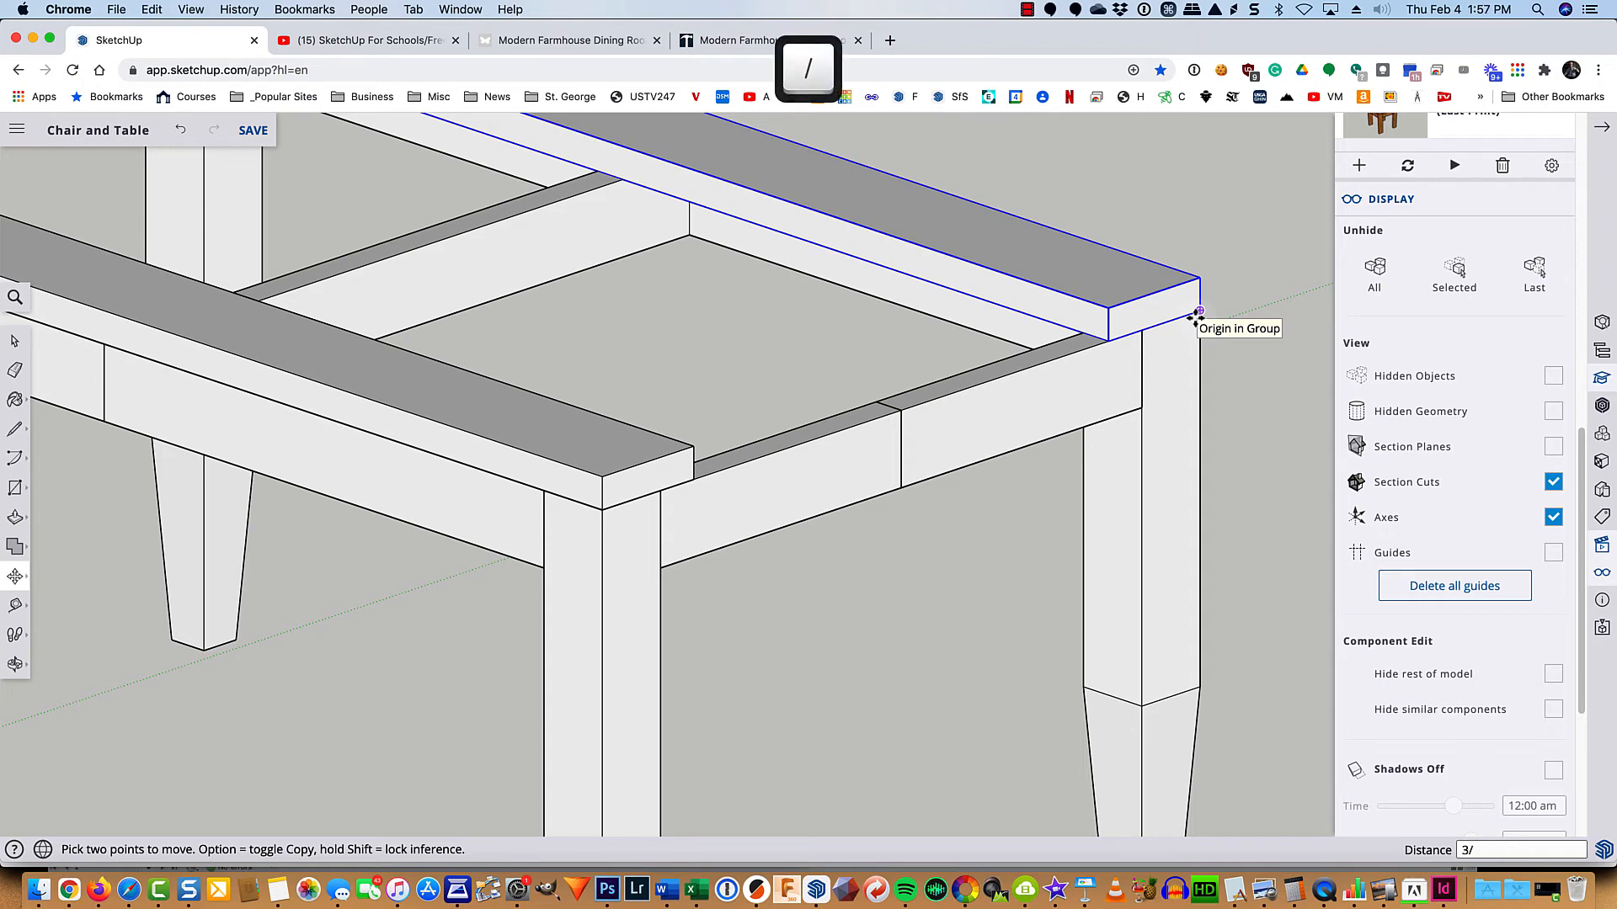
pyautogui.press('Return')
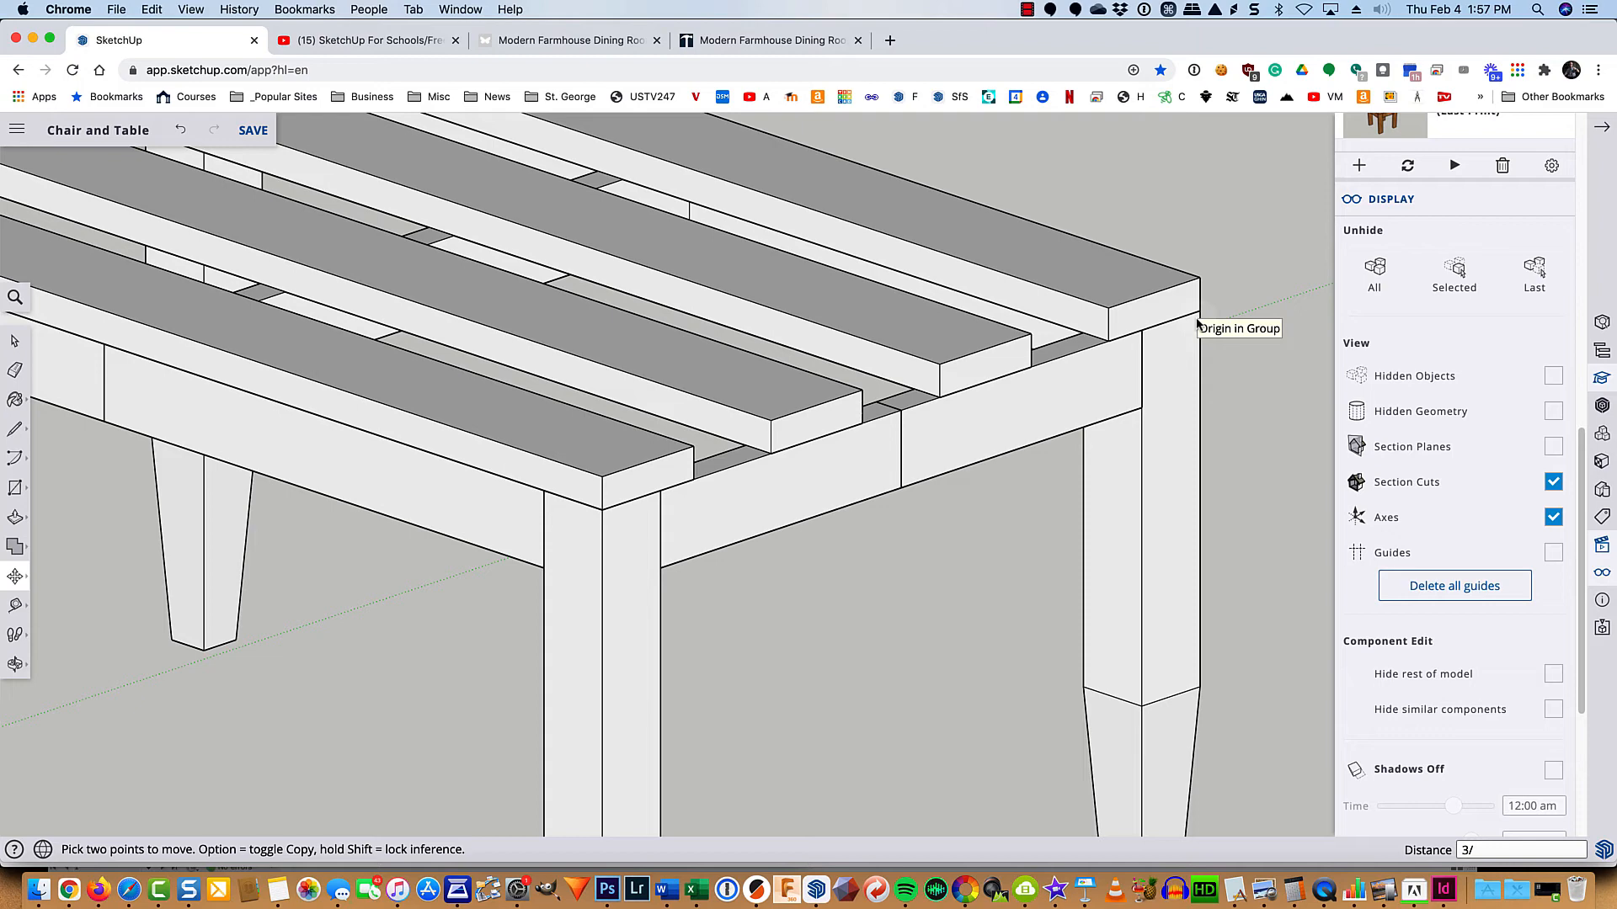
pyautogui.write('4')
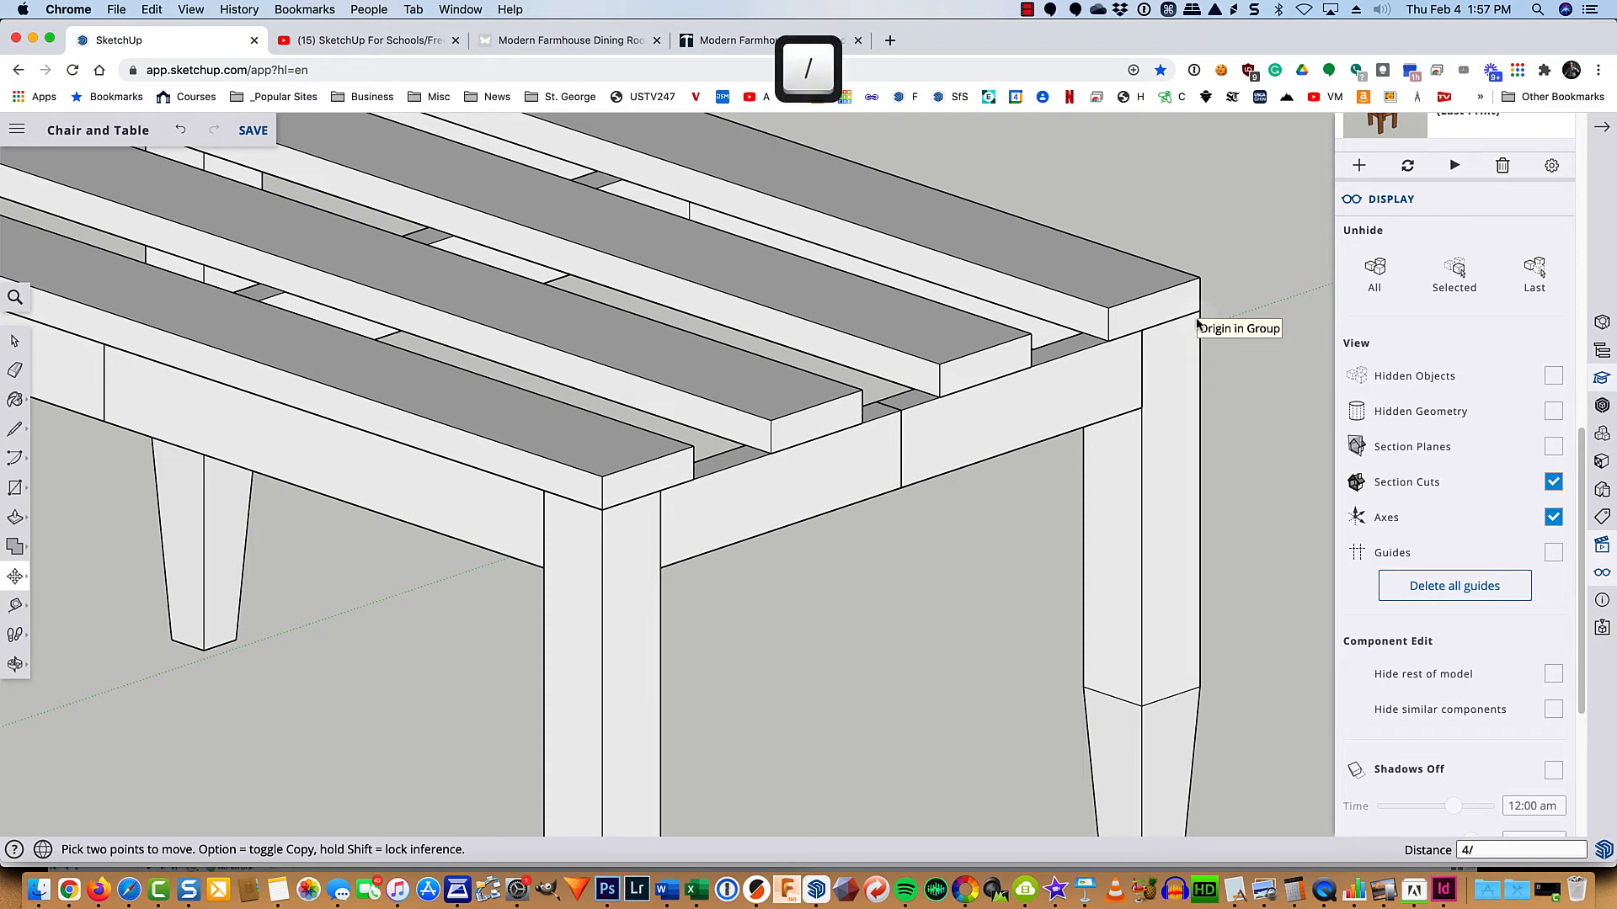
pyautogui.write('/')
pyautogui.press('Return')
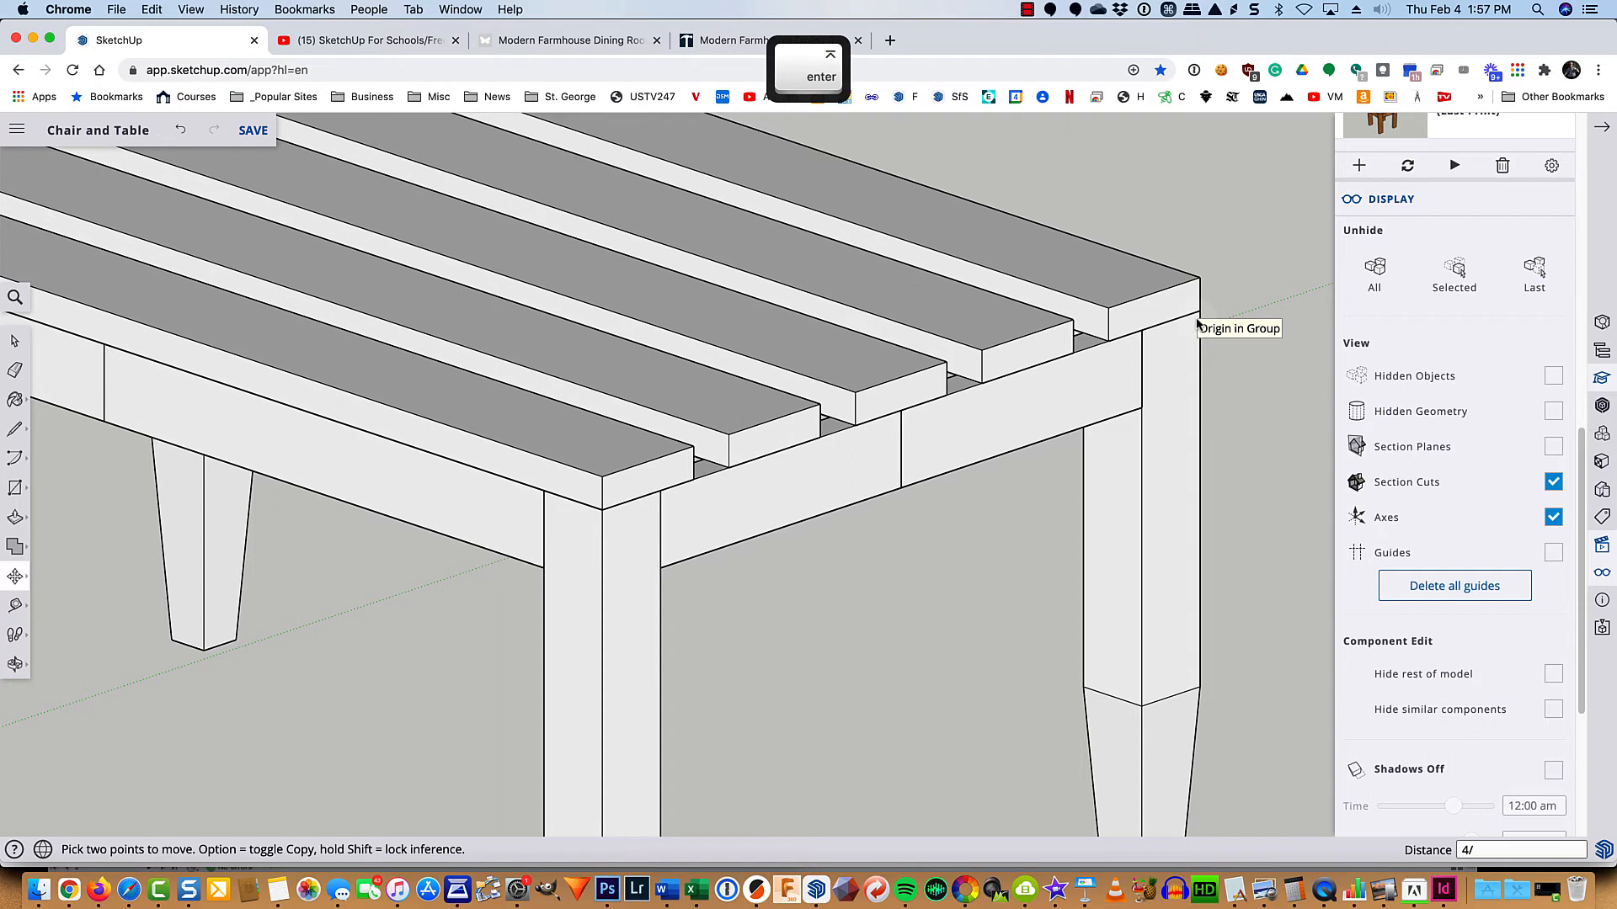
pyautogui.write('5/')
pyautogui.press('Return')
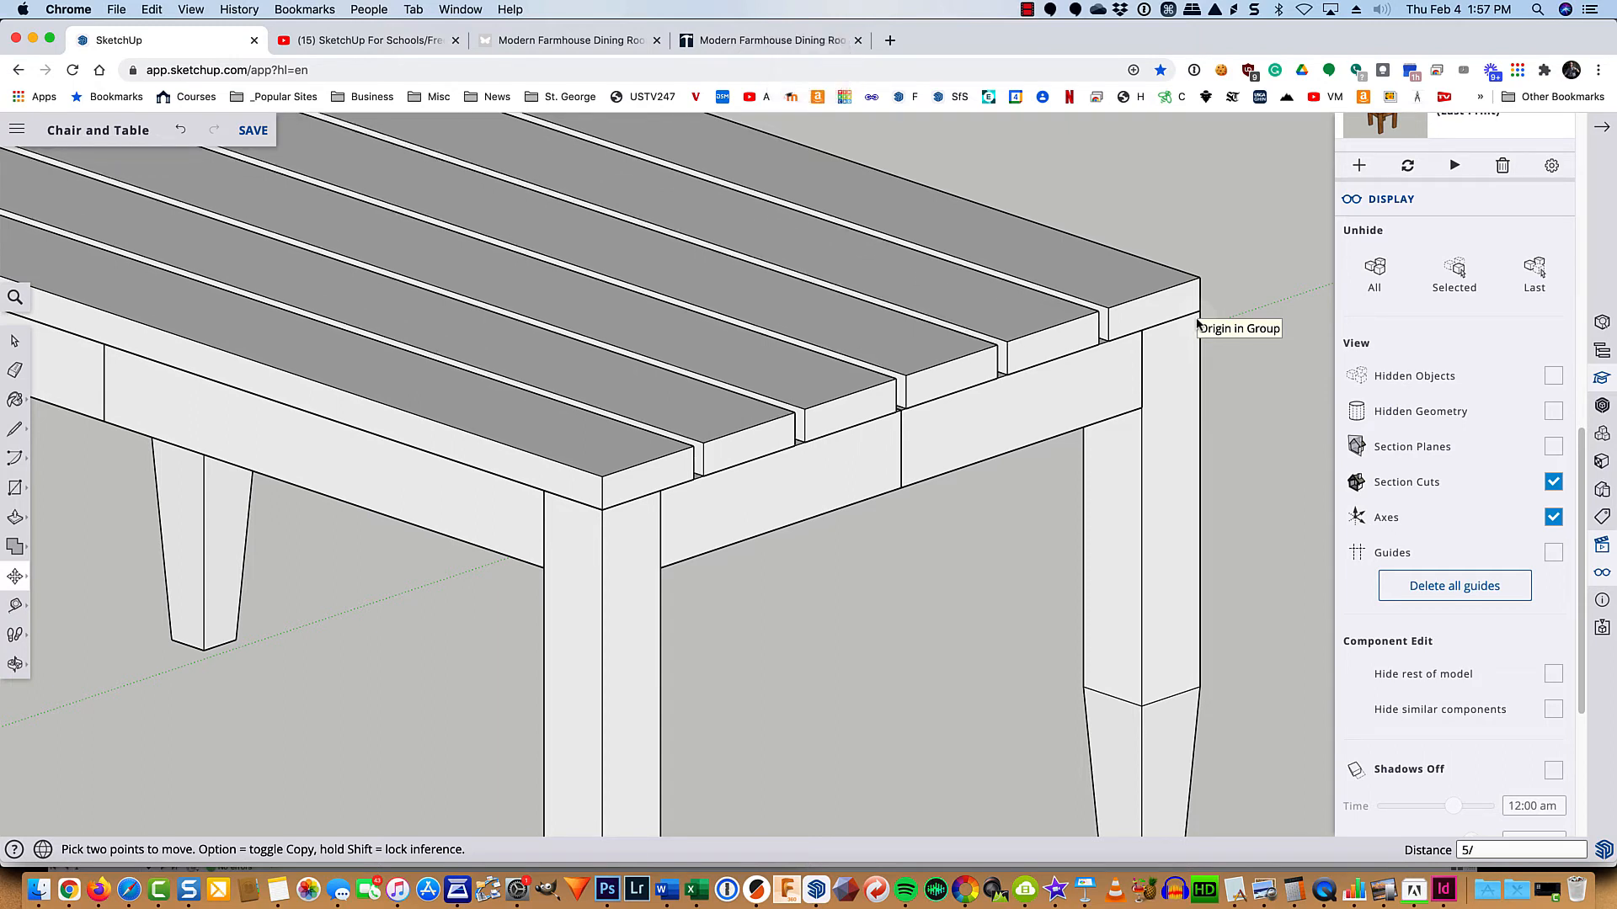
pyautogui.write('6/')
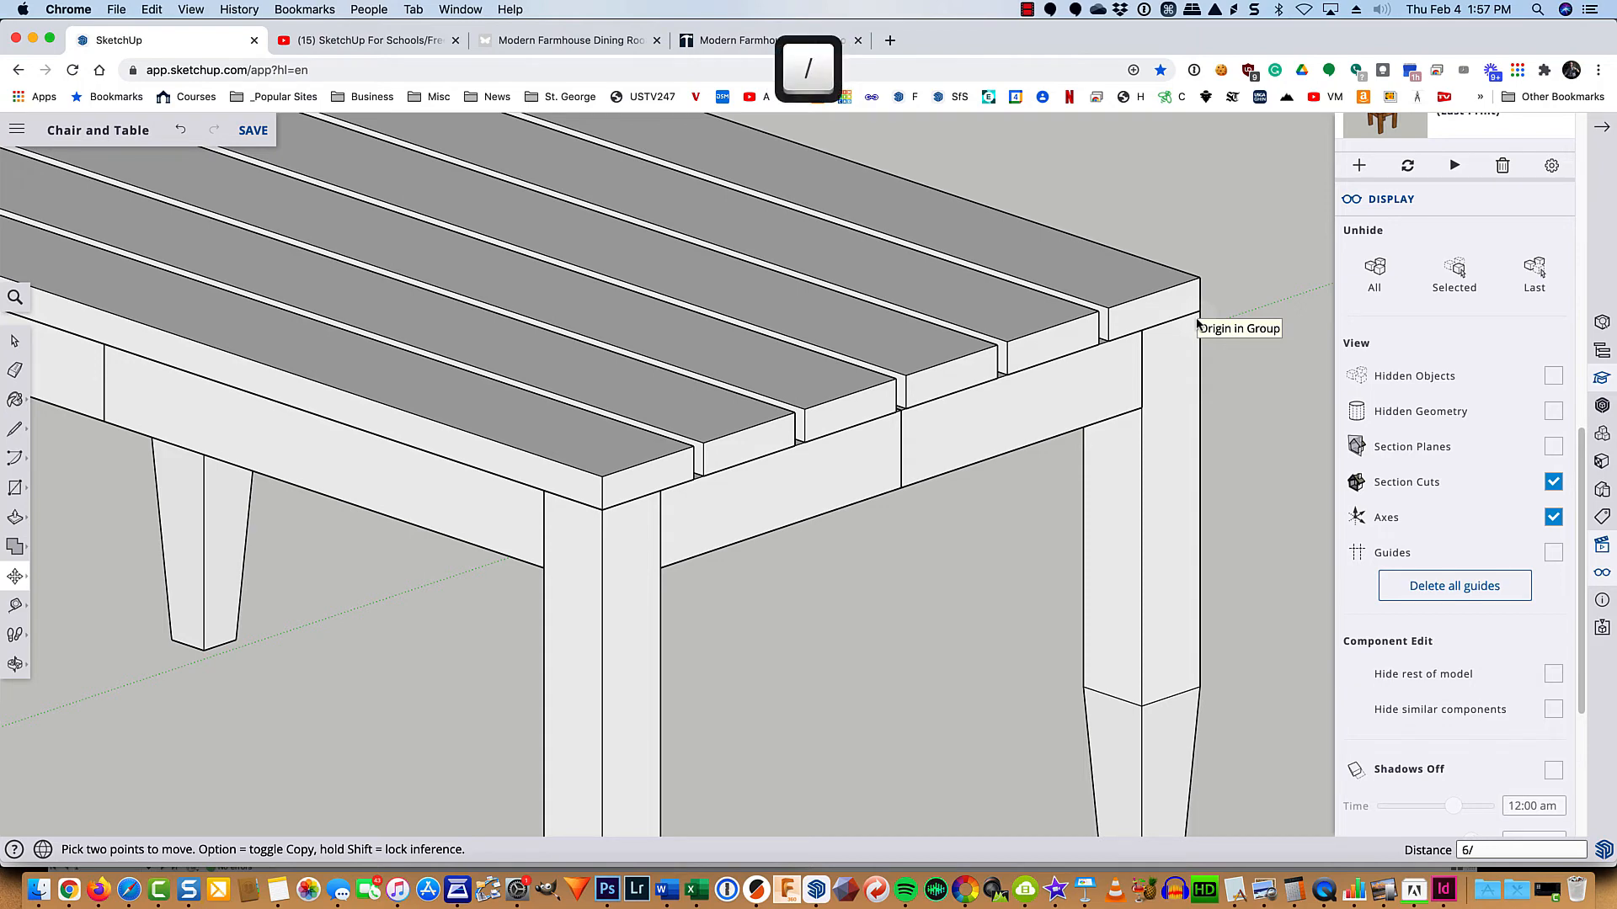
pyautogui.press('Return')
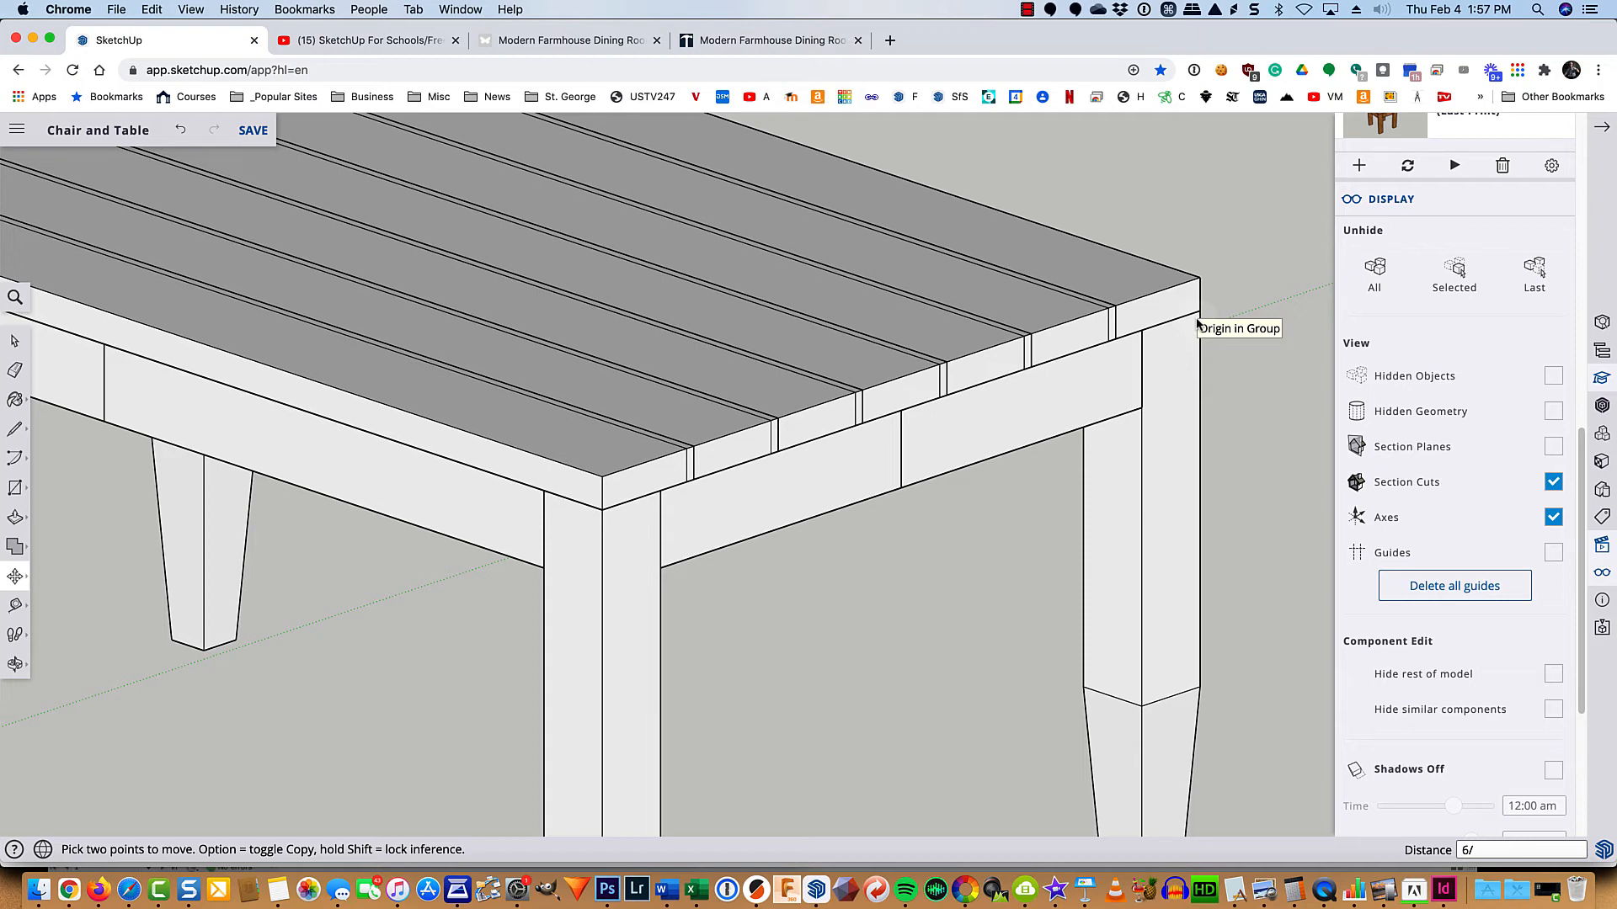
# Step: Set the board array to 5 equal divisions between the two outer boards and clear the selection
pyautogui.write('5')
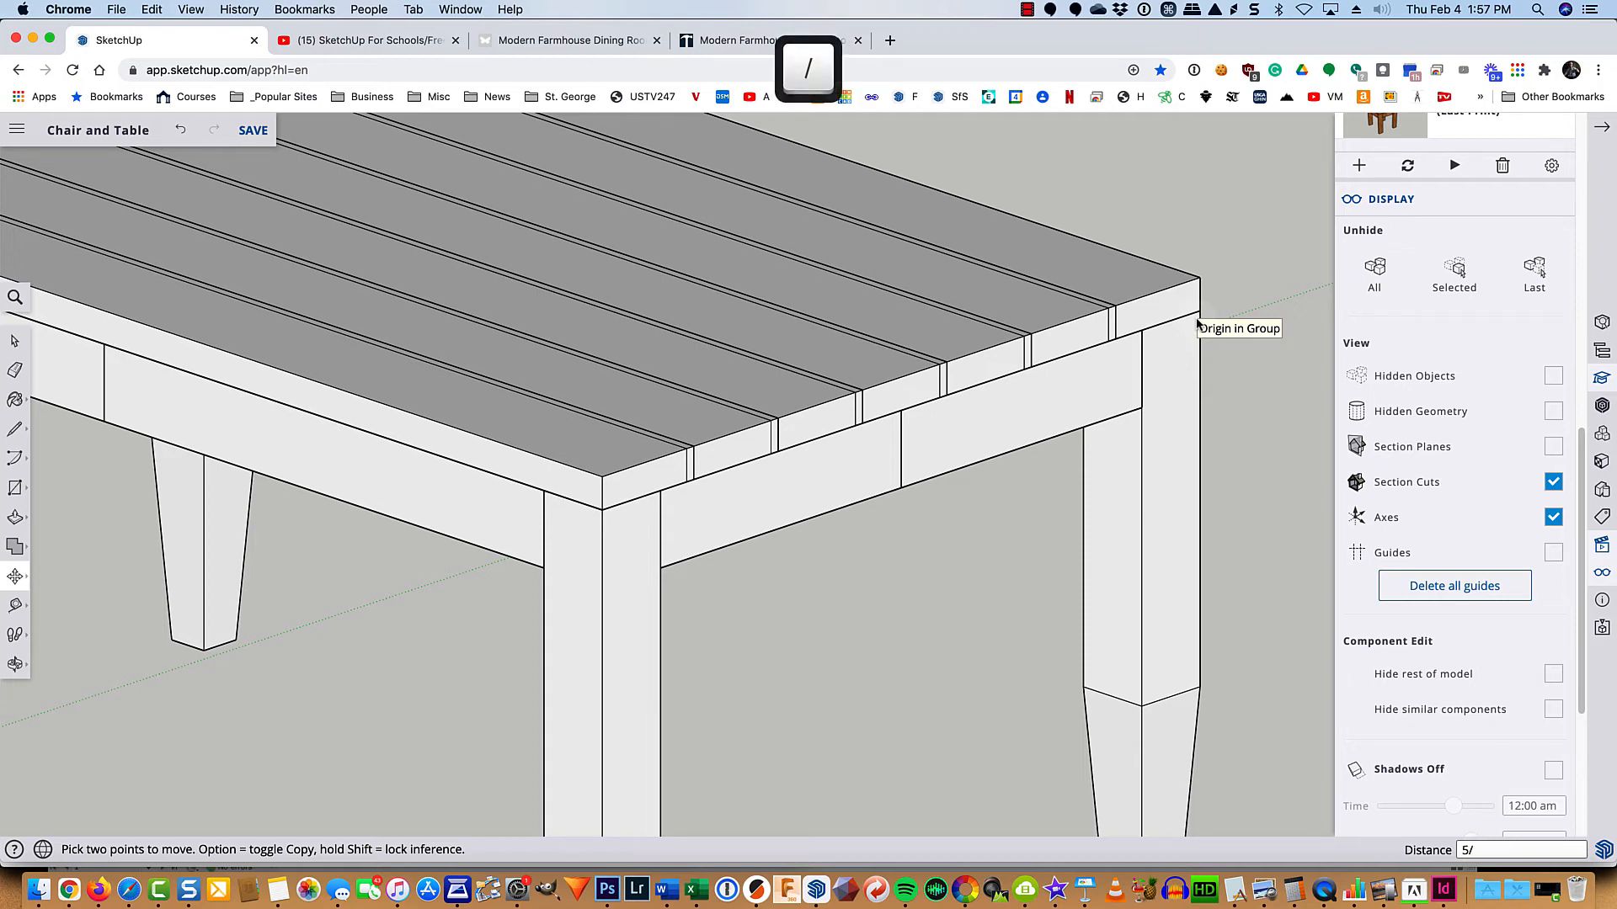
pyautogui.press('Return')
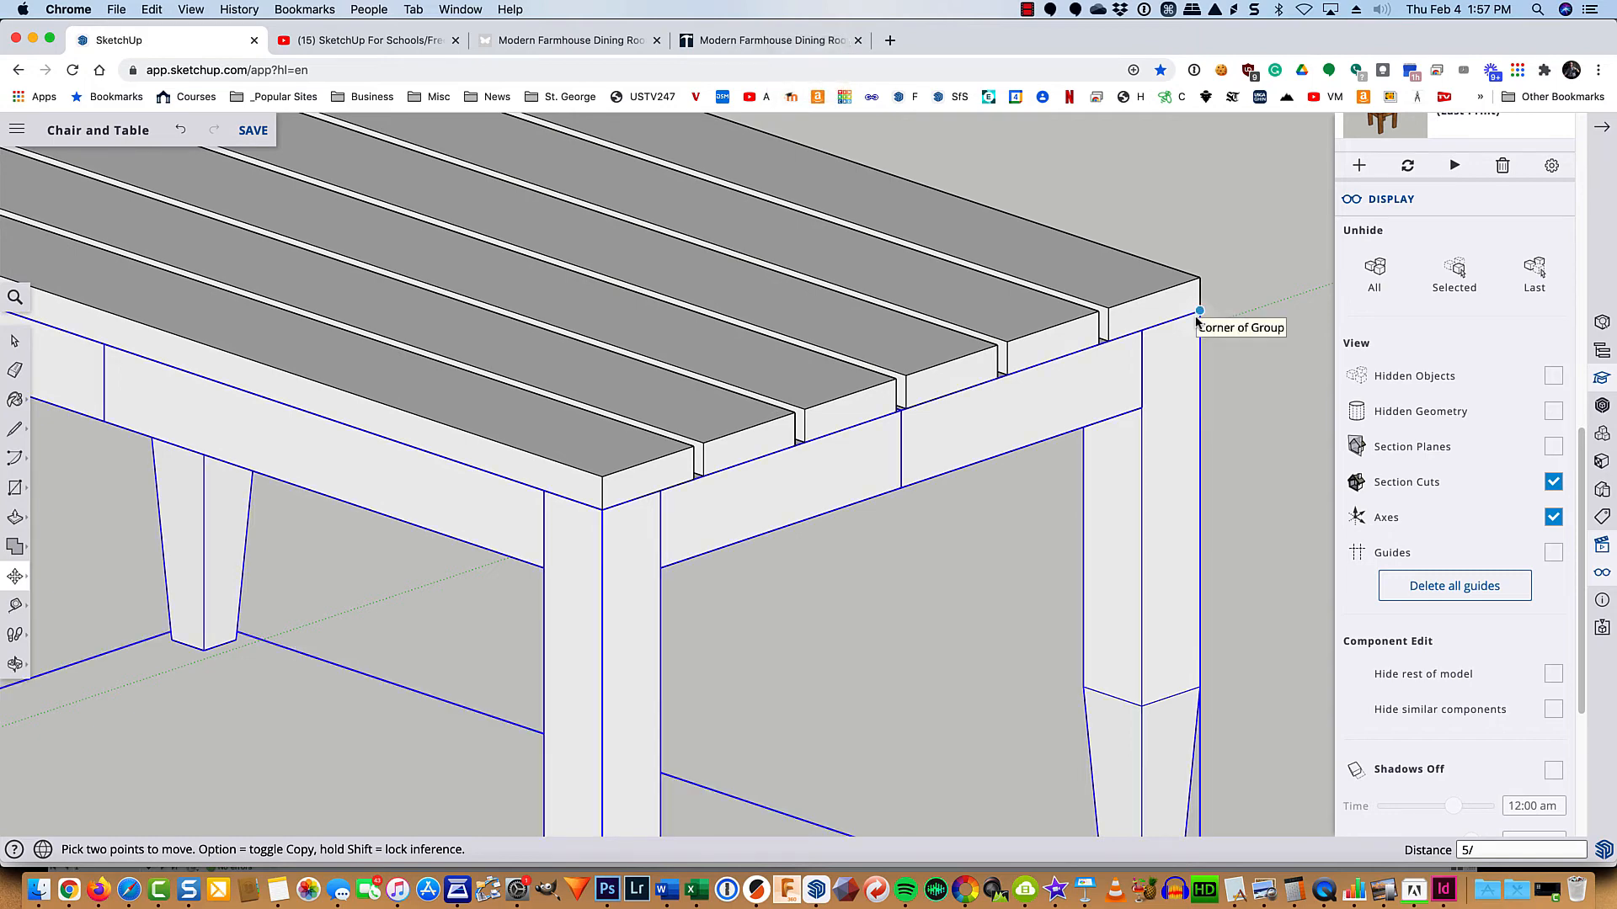
pyautogui.click(1238, 231)
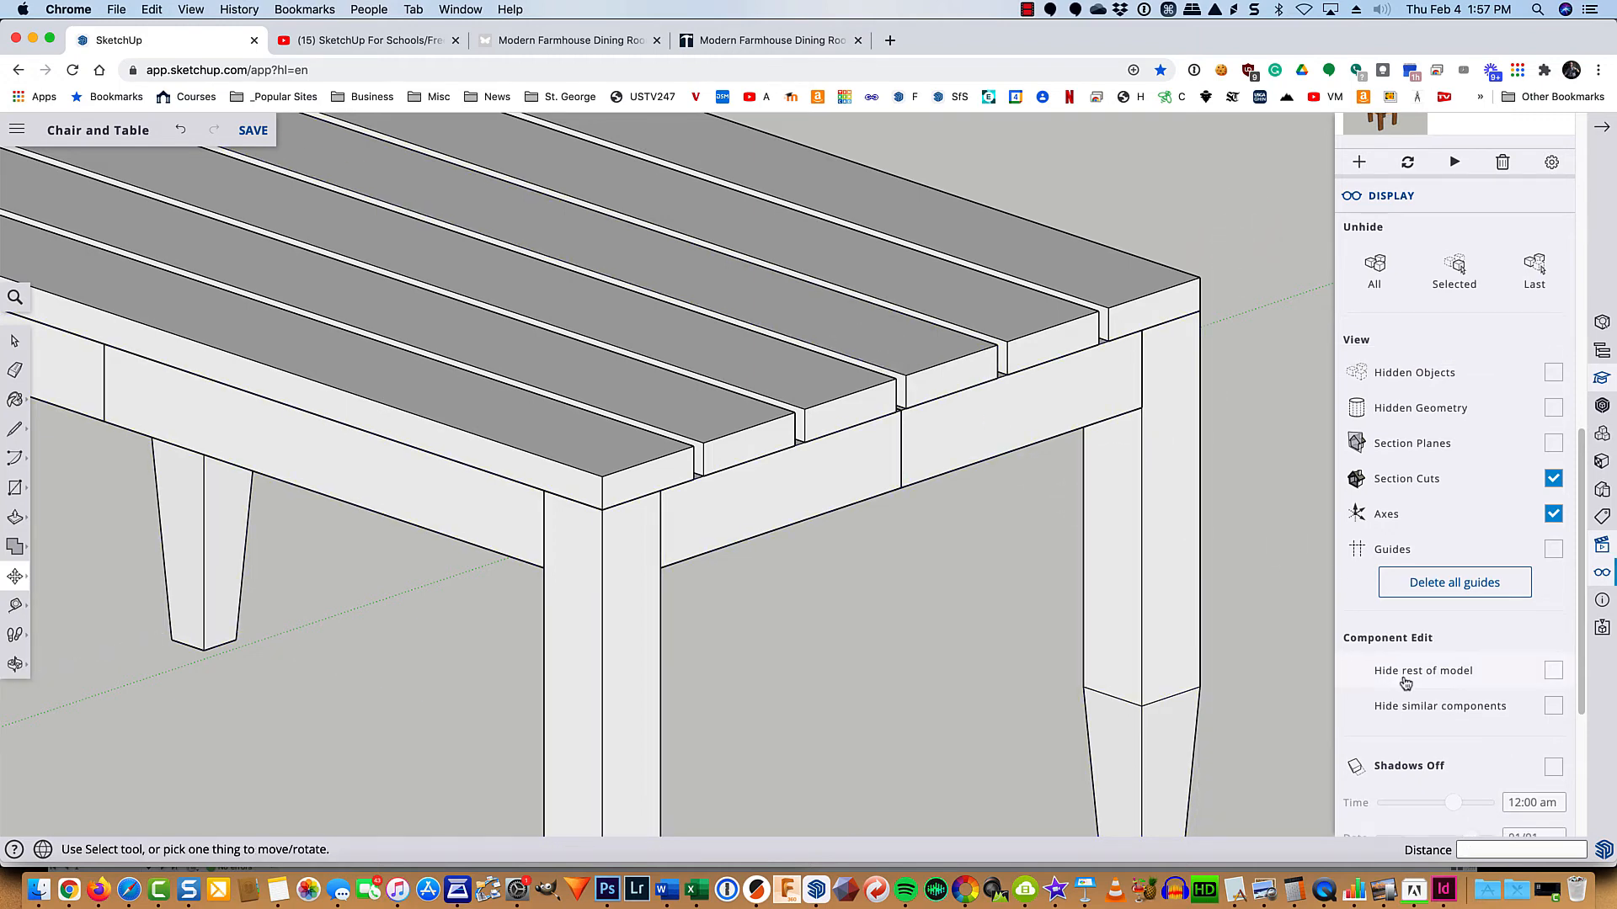
# Step: In a straight-on view of the table's short end, select all six tabletop boards and make them one group
pyautogui.scroll(-5, 1402, 670)
pyautogui.scroll(10, 1402, 670)
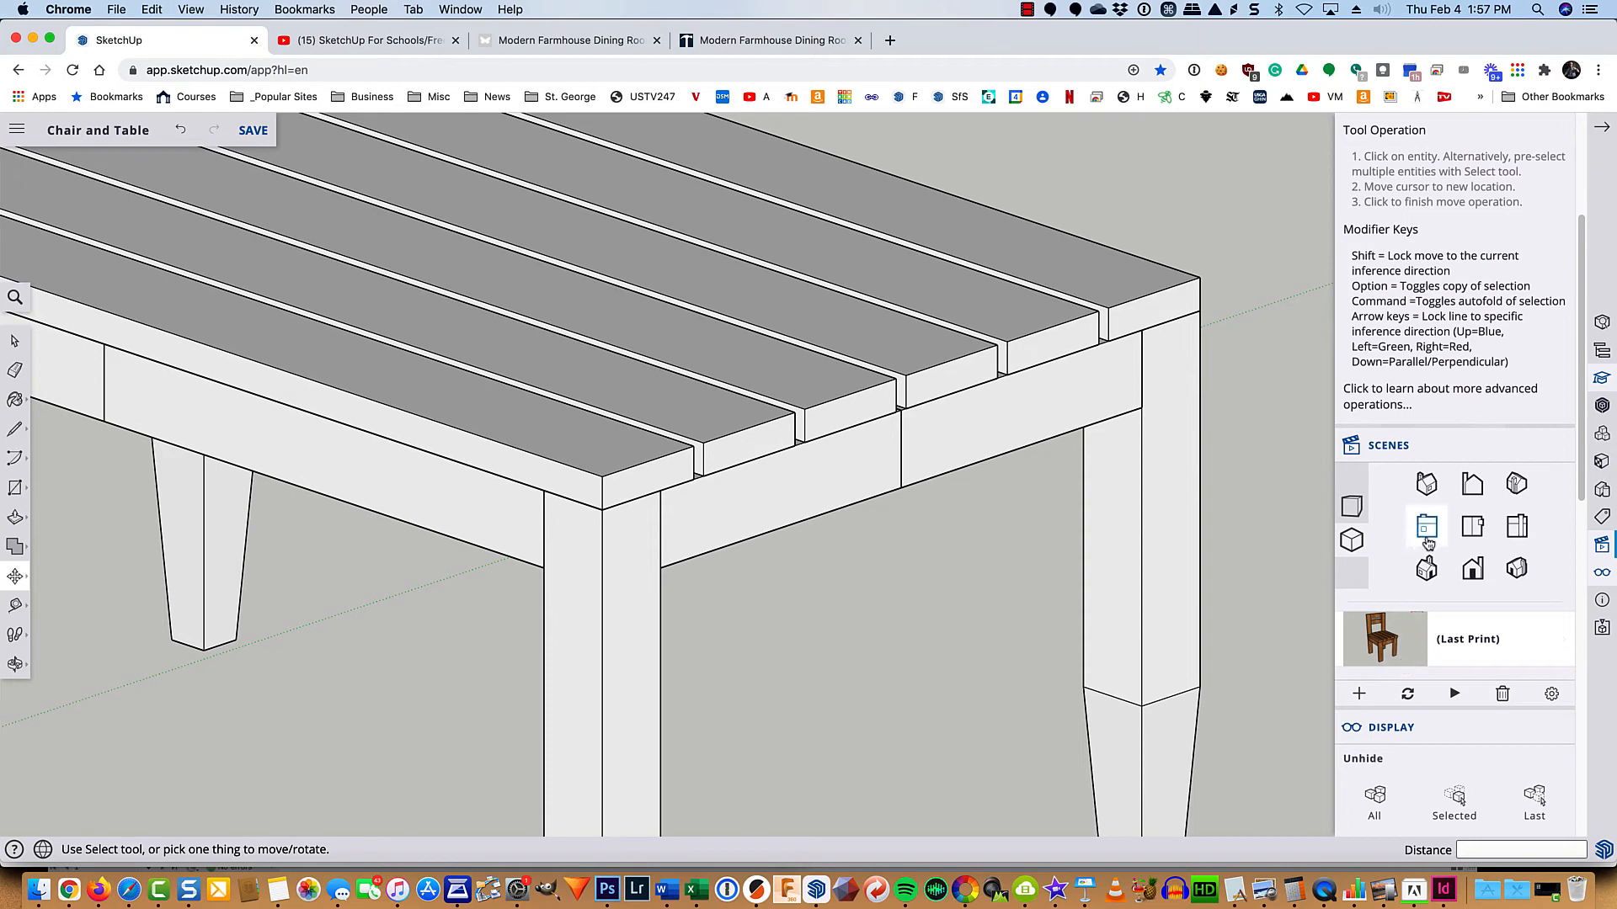
pyautogui.click(1440, 530)
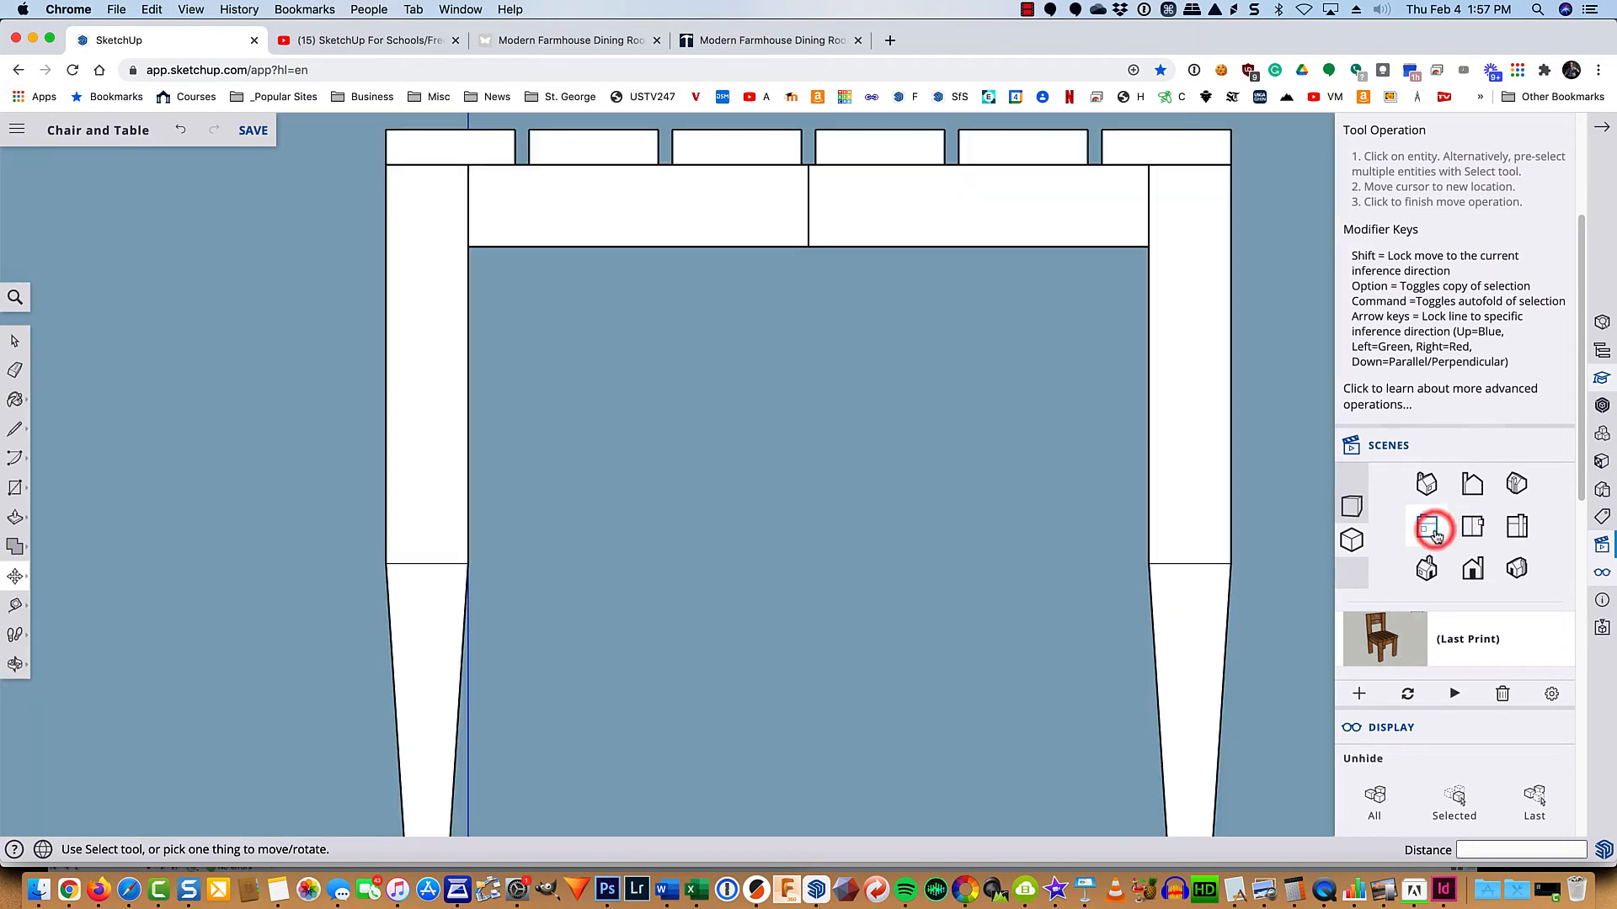
pyautogui.keyDown('shift'); pyautogui.moveTo(1155, 245); pyautogui.dragTo(1163, 539, button='middle'); pyautogui.keyUp('shift')
pyautogui.press('space')
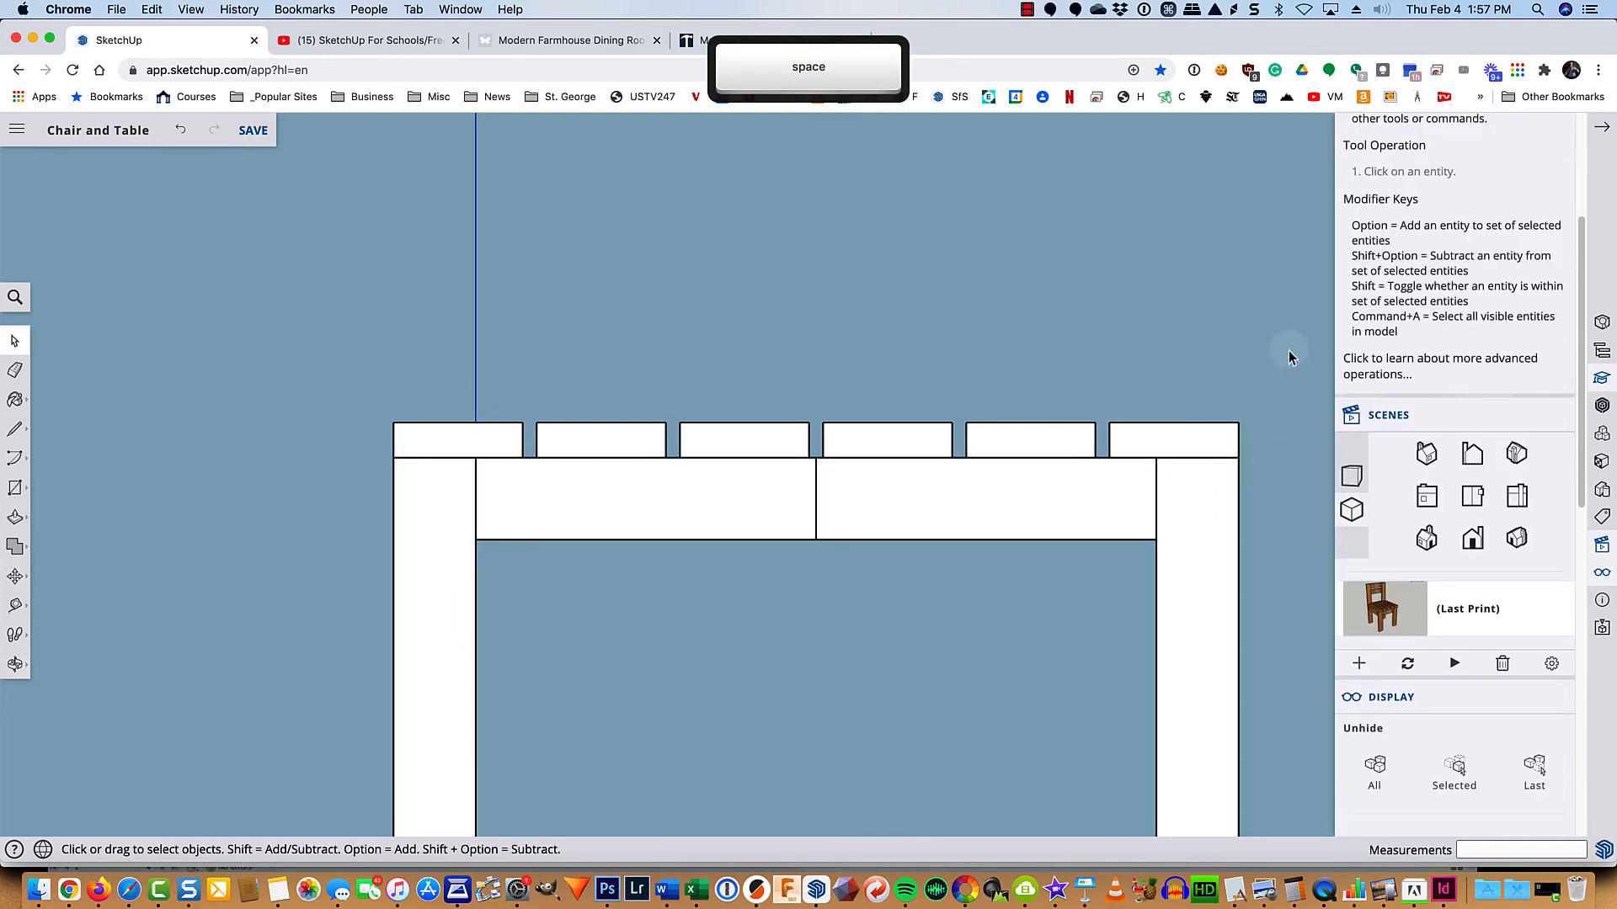
pyautogui.moveTo(1288, 354); pyautogui.dragTo(327, 443)
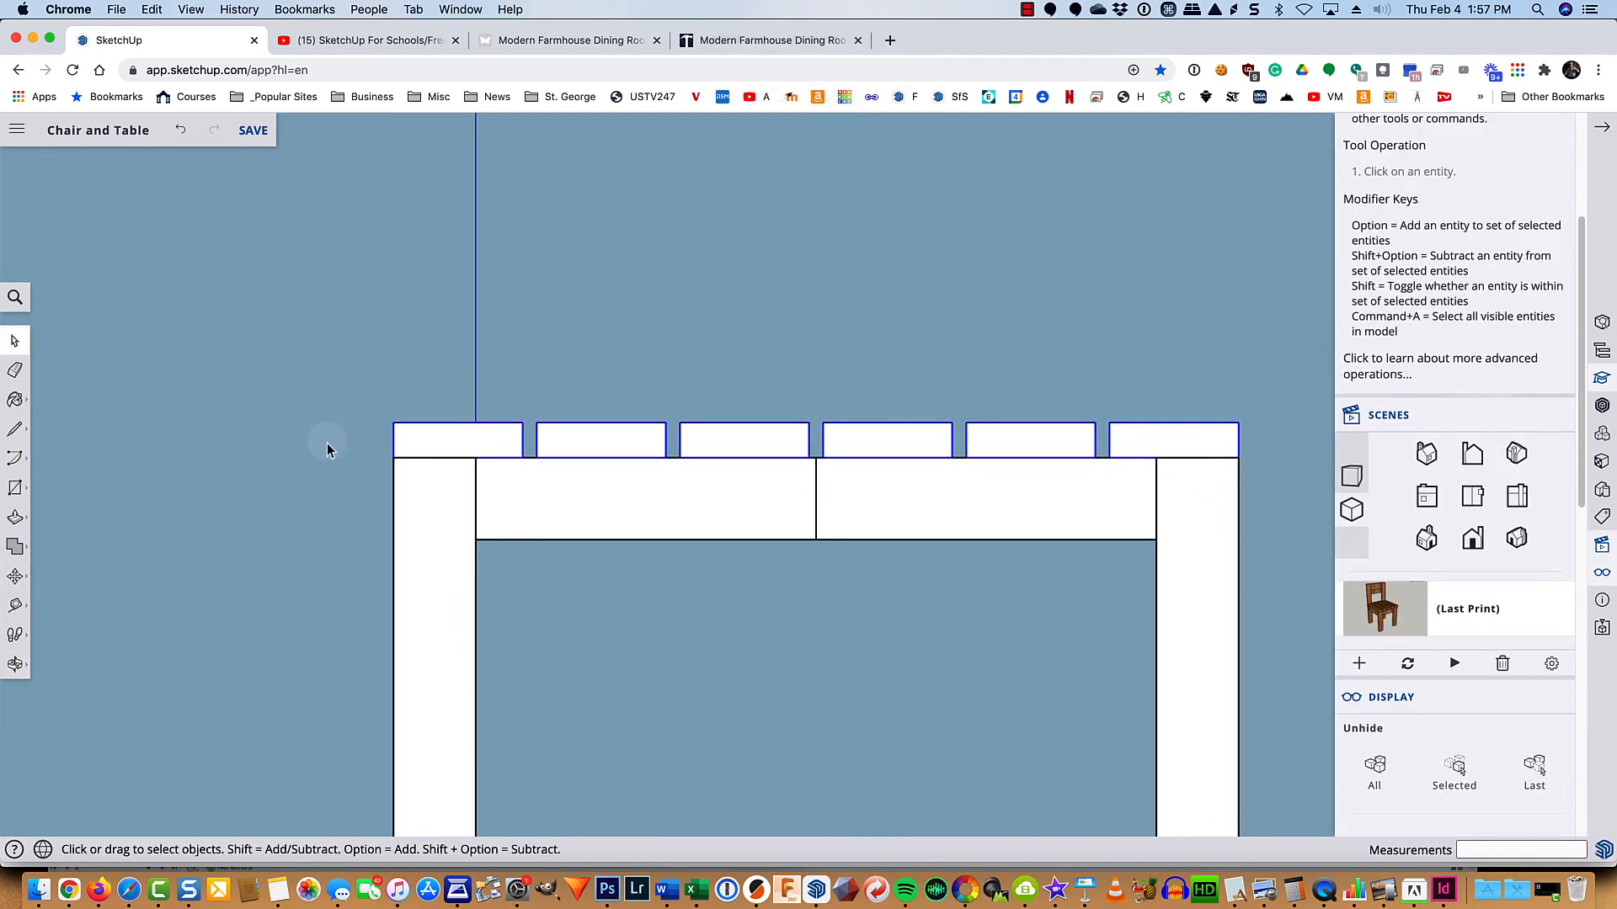
pyautogui.rightClick(453, 442)
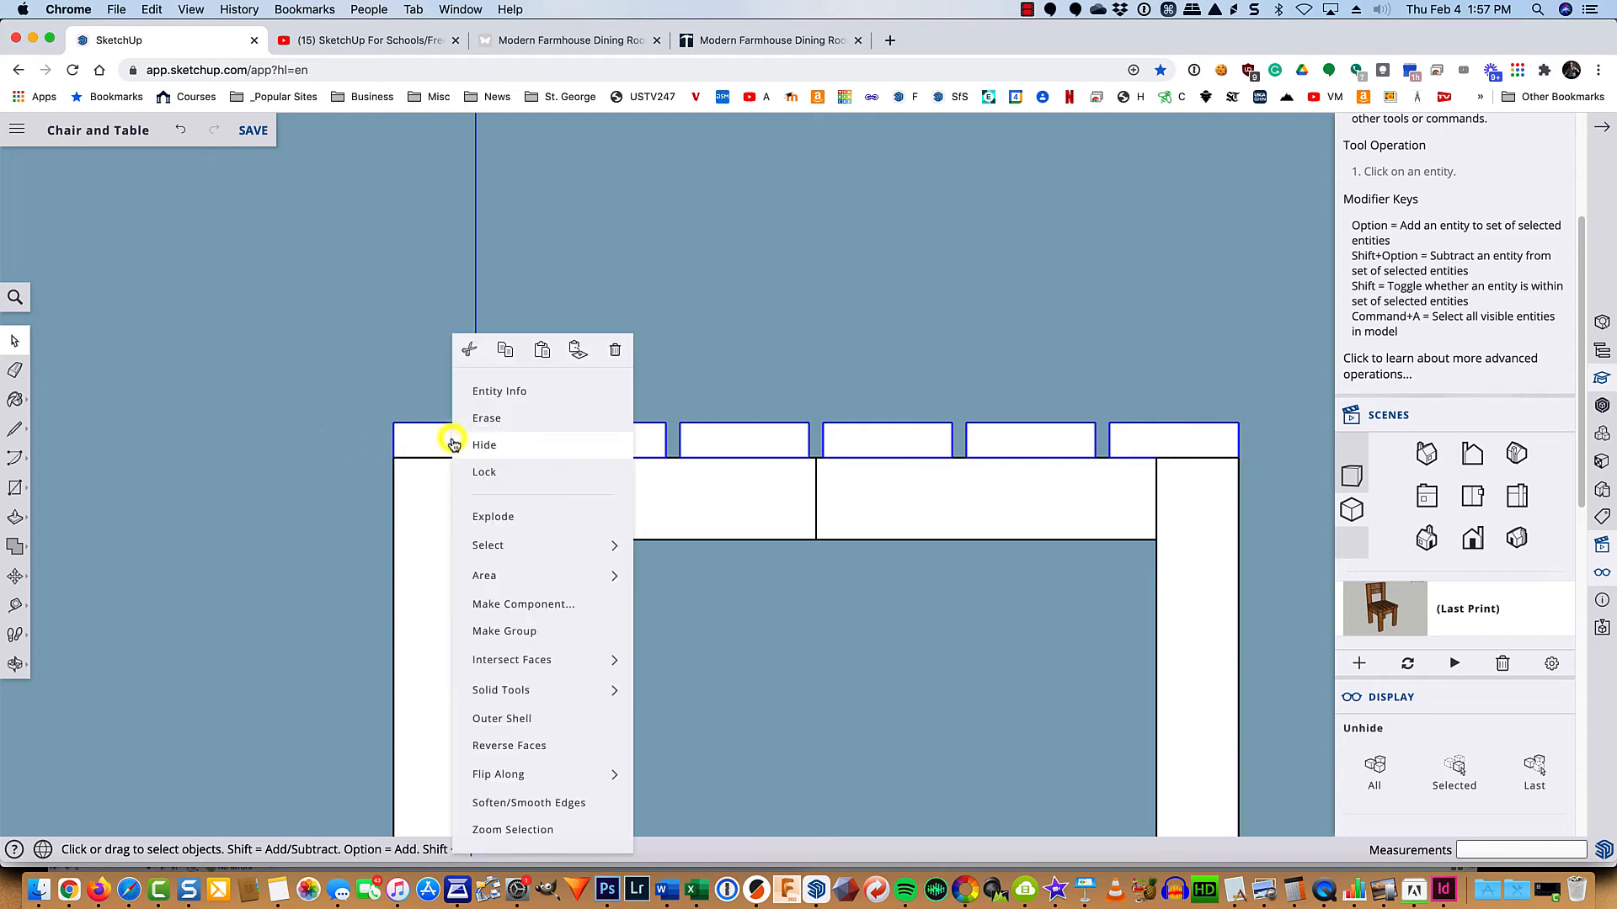
pyautogui.click(510, 633)
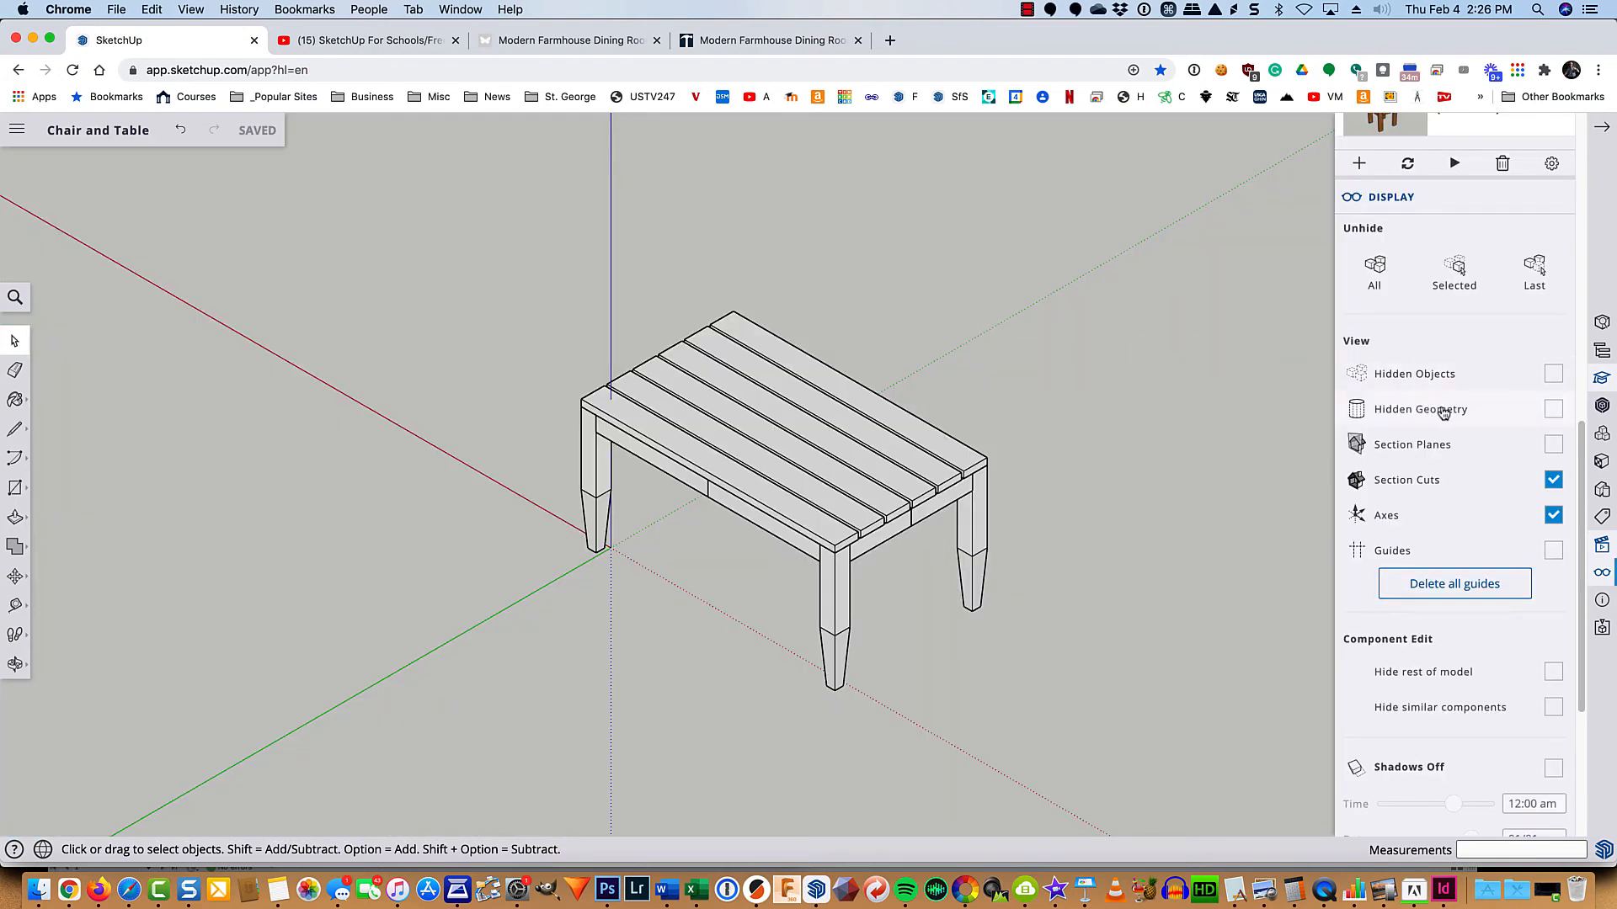
# Step: Turn on the display of hidden geometry and hidden objects
pyautogui.click(1552, 411)
pyautogui.click(1554, 376)
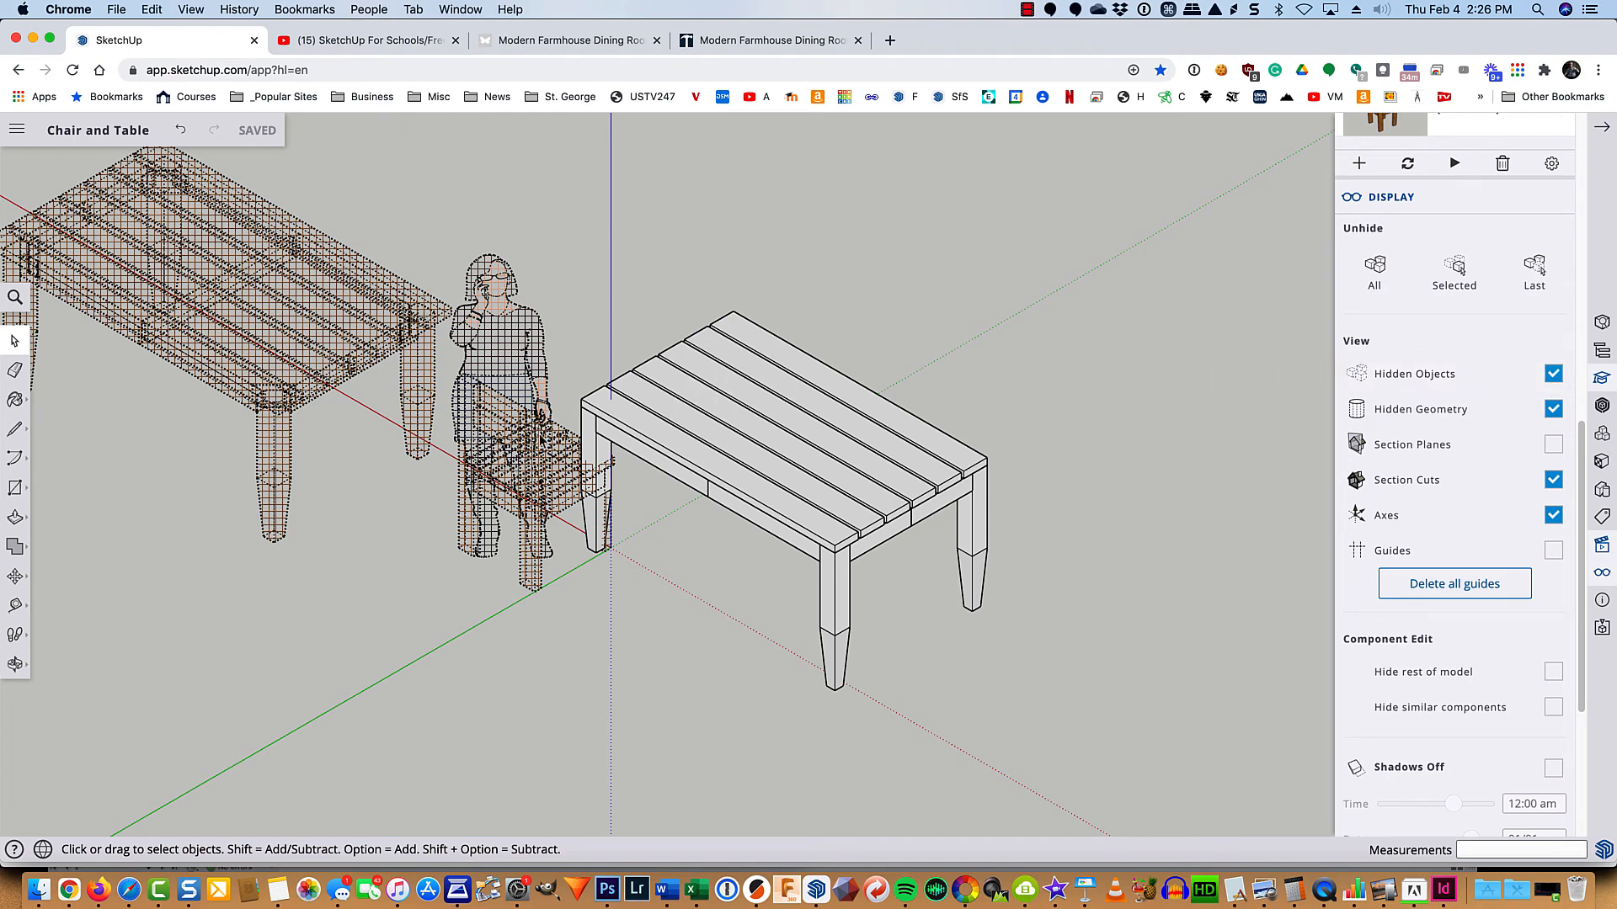
# Step: Unhide the wooden chair and the standing woman figure beside the new table
pyautogui.rightClick(543, 495)
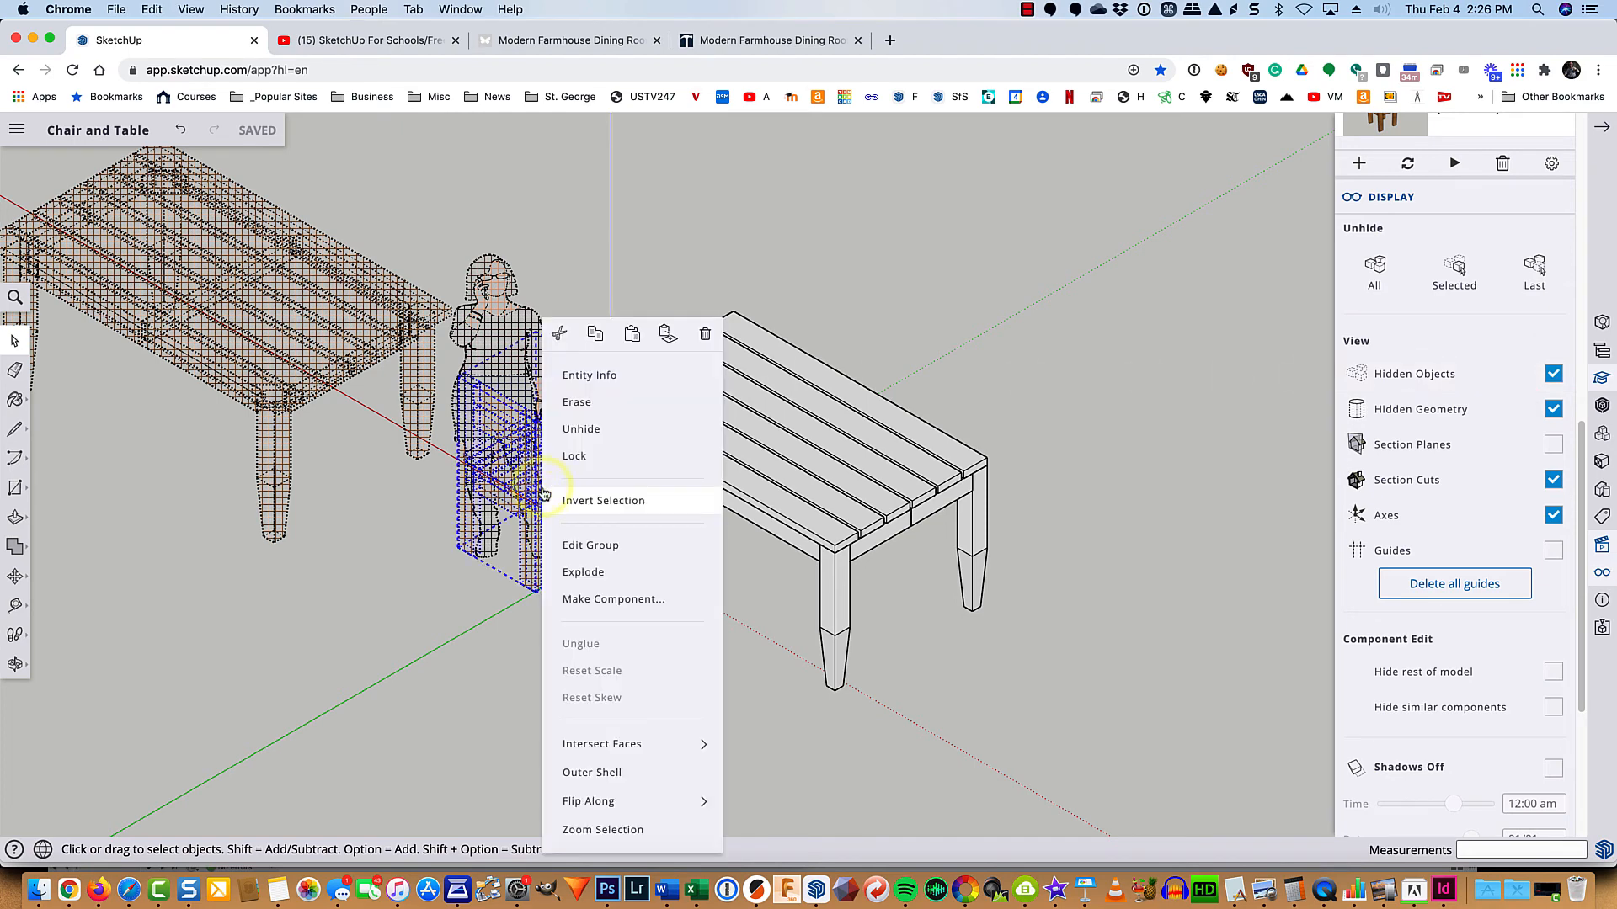
pyautogui.click(564, 430)
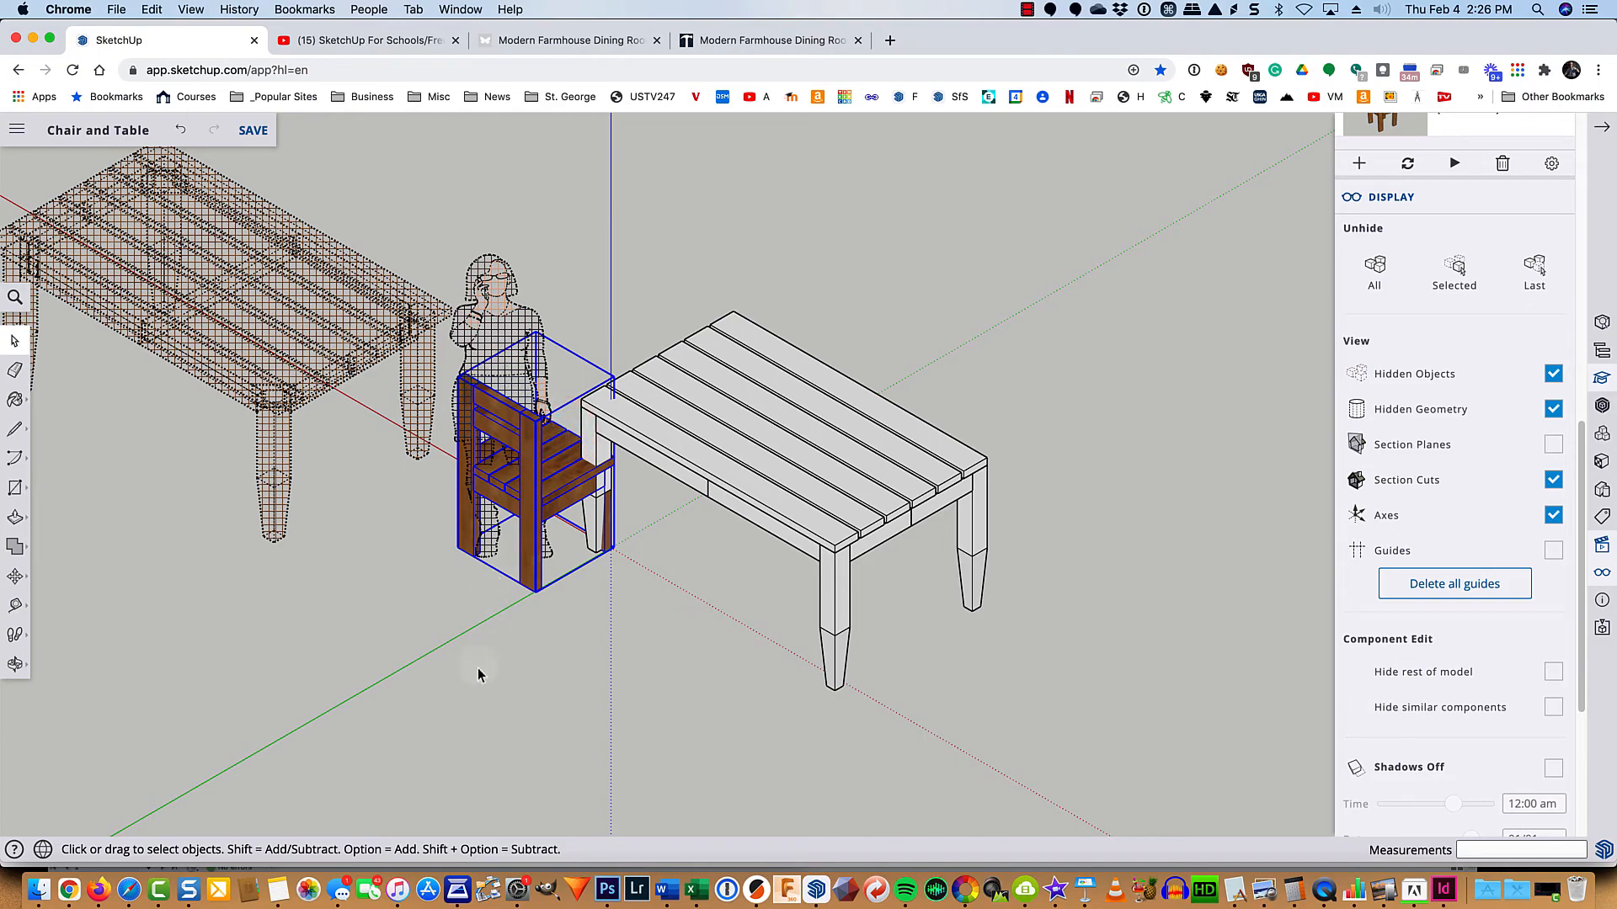
pyautogui.moveTo(478, 677); pyautogui.dragTo(812, 495, button='middle')
pyautogui.click(543, 368)
pyautogui.rightClick(544, 369)
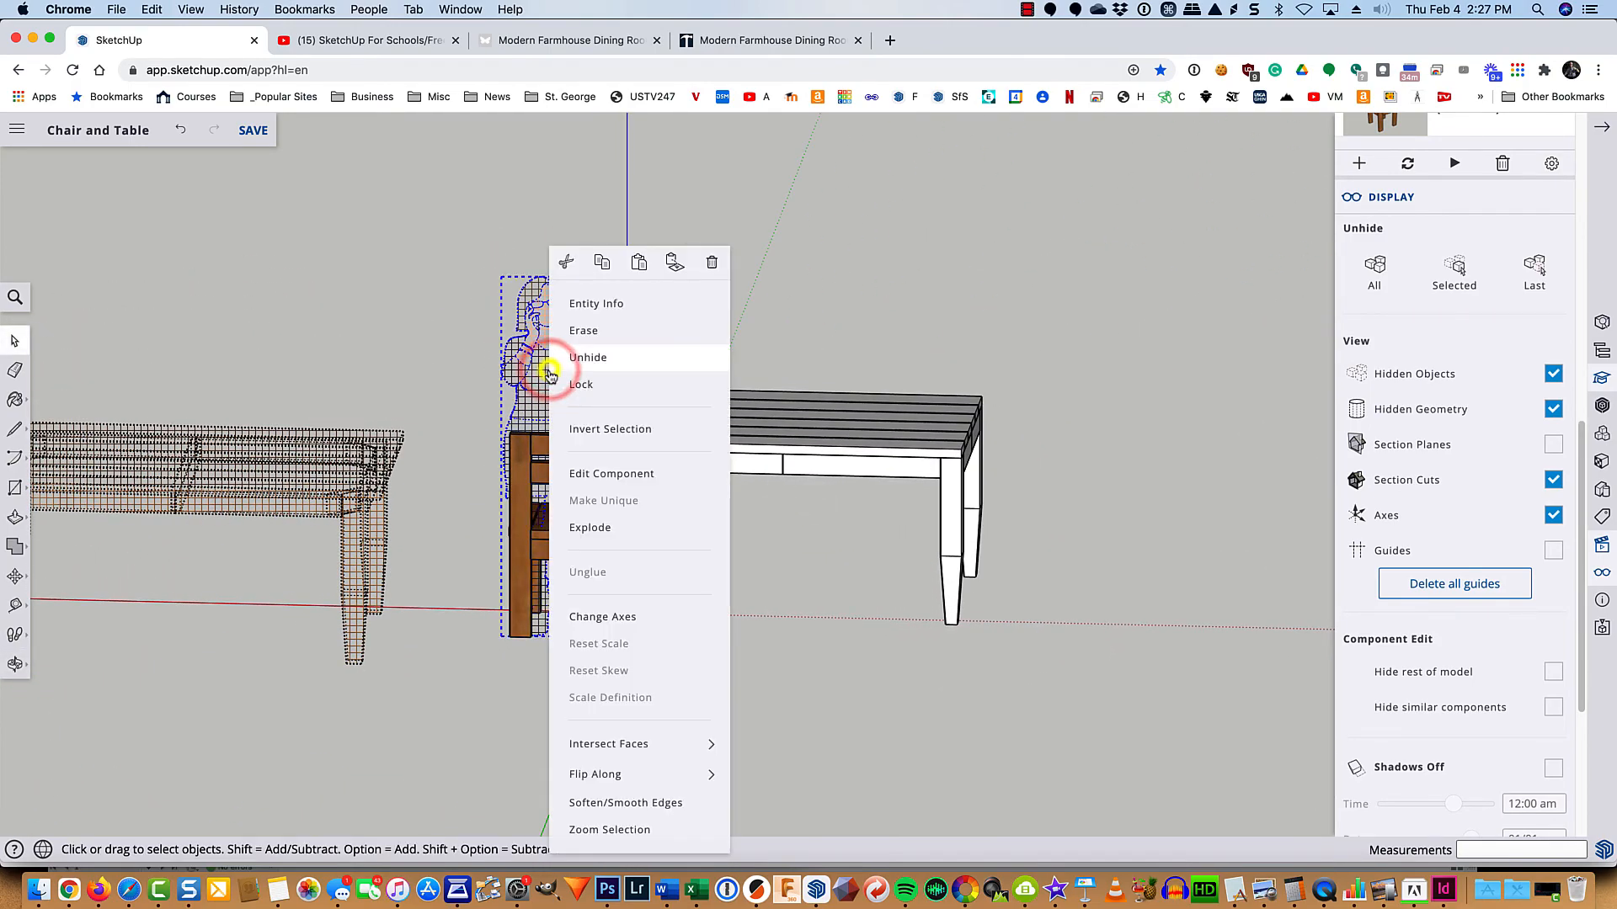
pyautogui.click(590, 358)
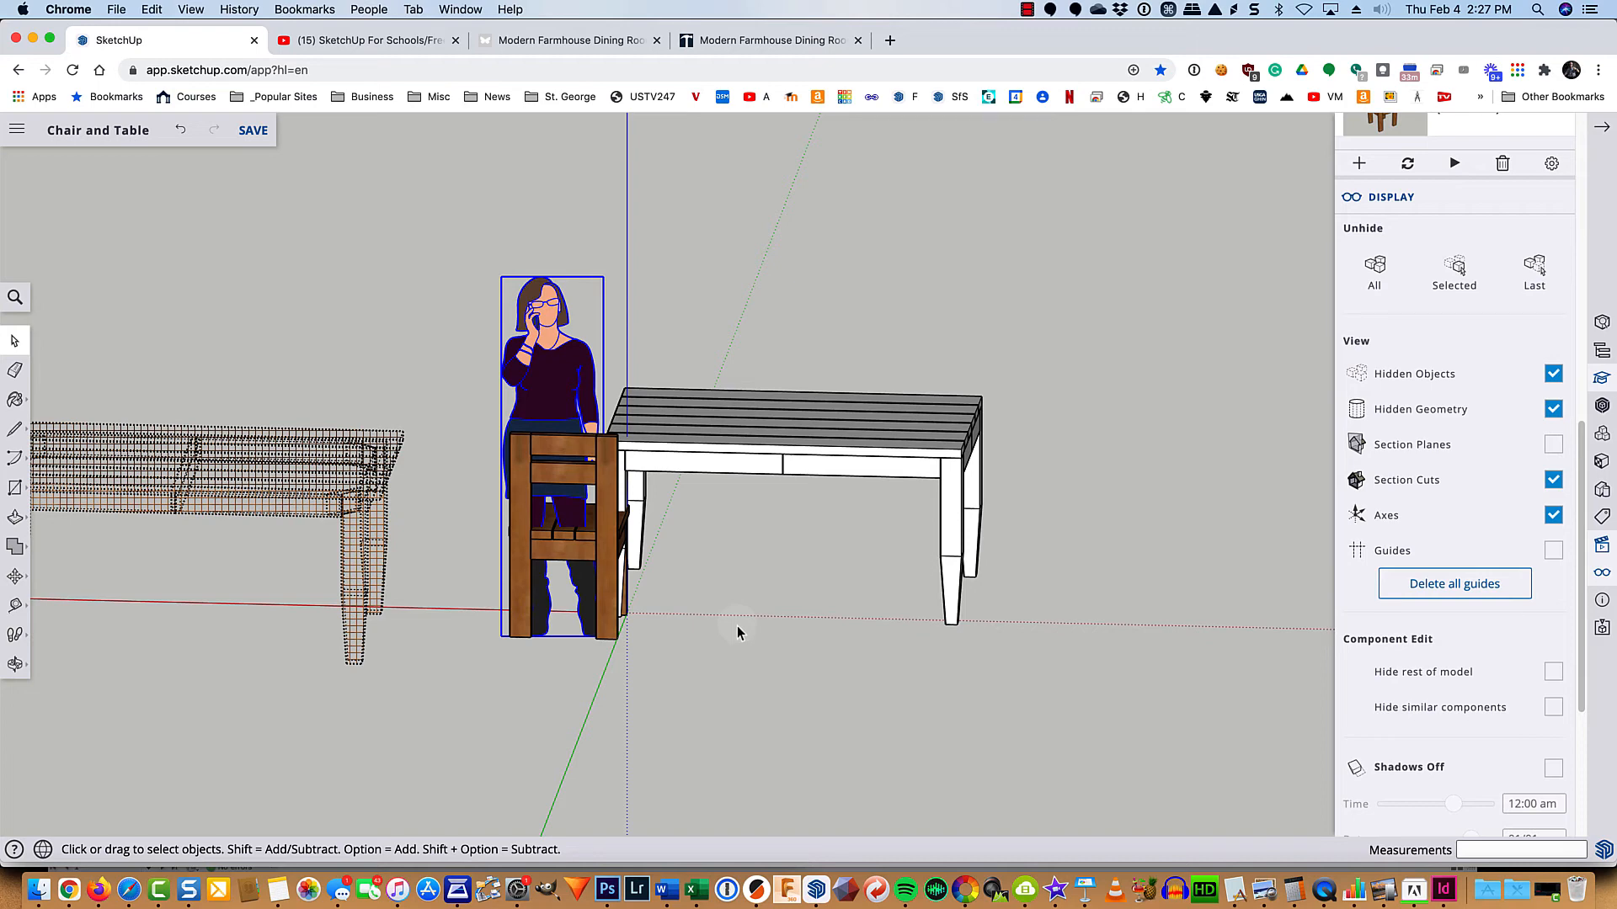
# Step: Turn off the display of hidden objects and hidden geometry, and delete the woman figure
pyautogui.click(1555, 374)
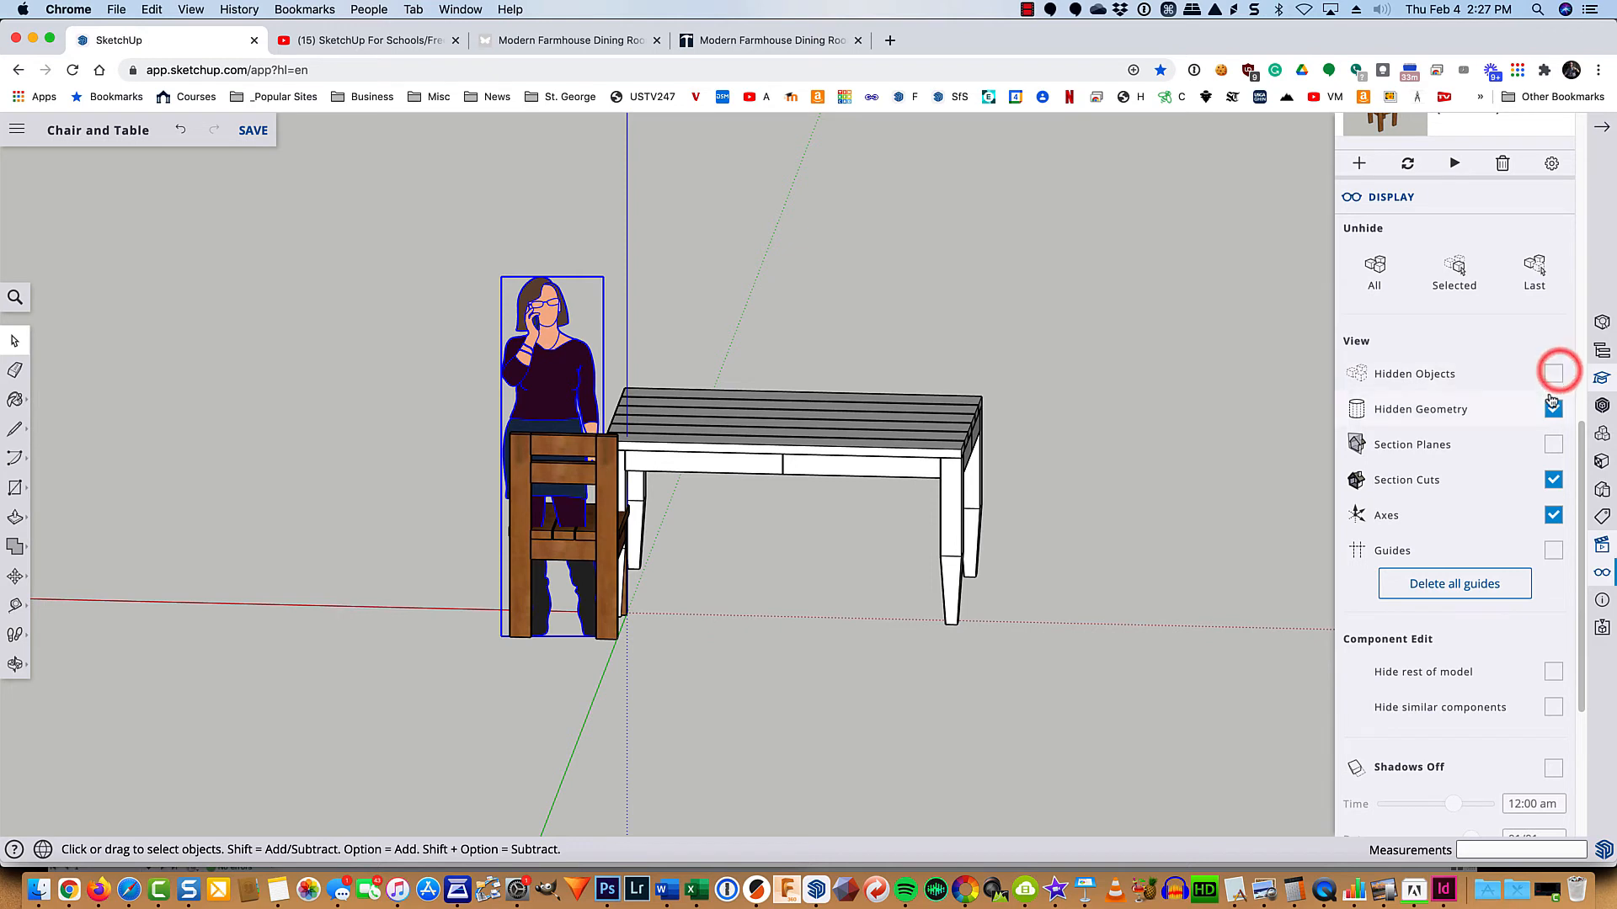
pyautogui.click(1554, 410)
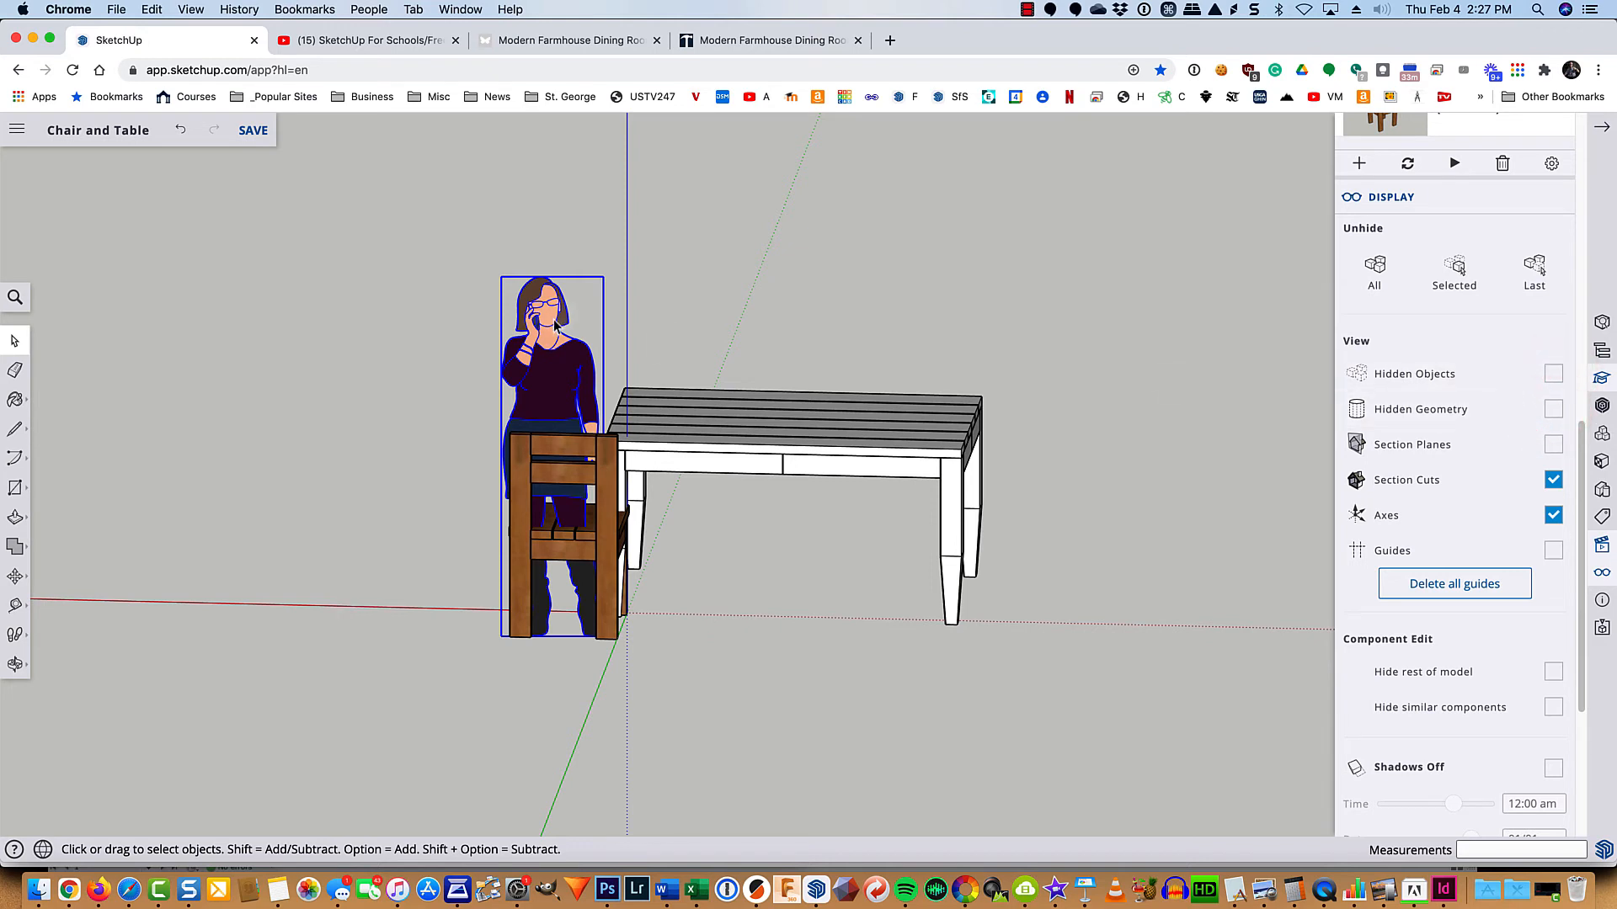
pyautogui.press('BackSpace')
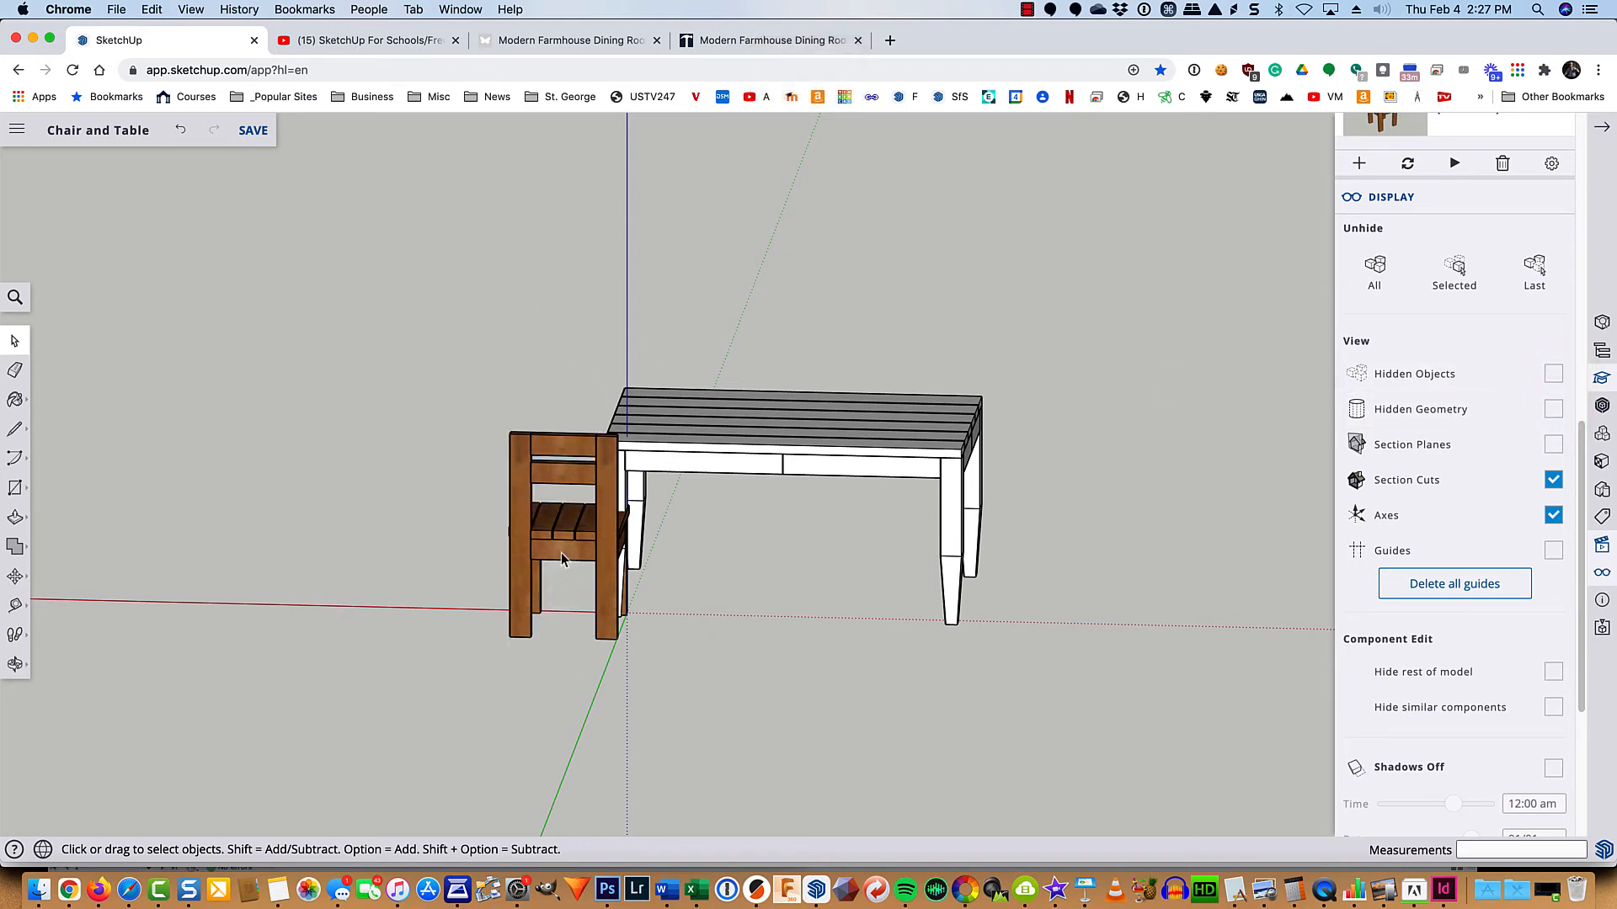
# Step: Move the chair about 2' 1 3/8" along the red axis so it stands at the table's long side
pyautogui.rightClick(760, 583)
pyautogui.moveTo(760, 583); pyautogui.dragTo(534, 671, button='middle')
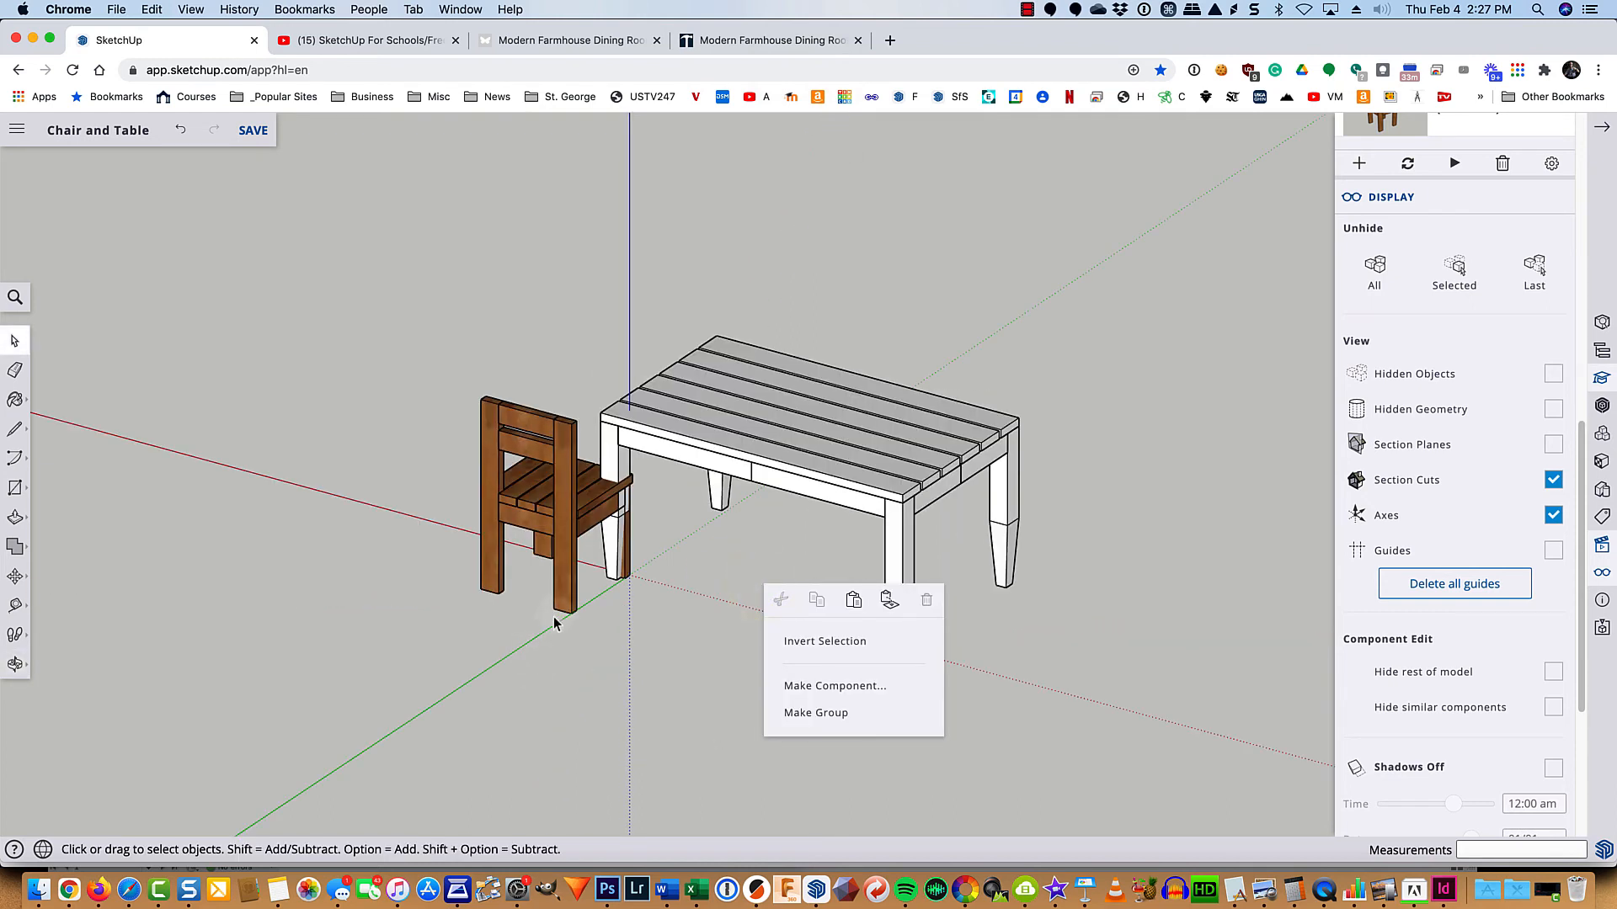
pyautogui.press('m')
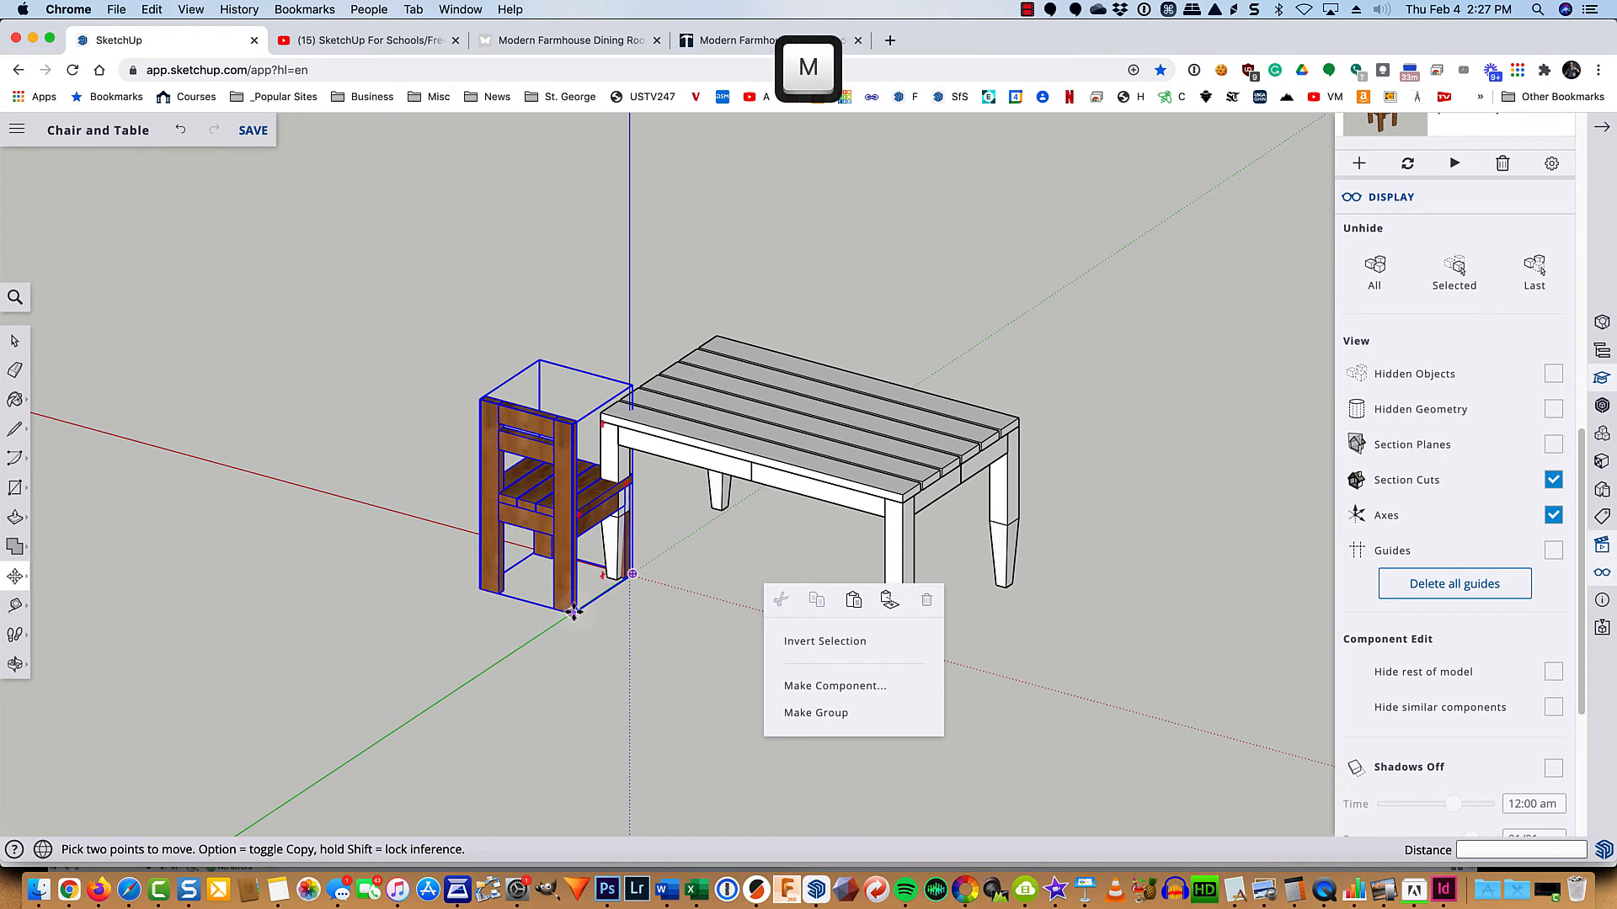
pyautogui.click(574, 611)
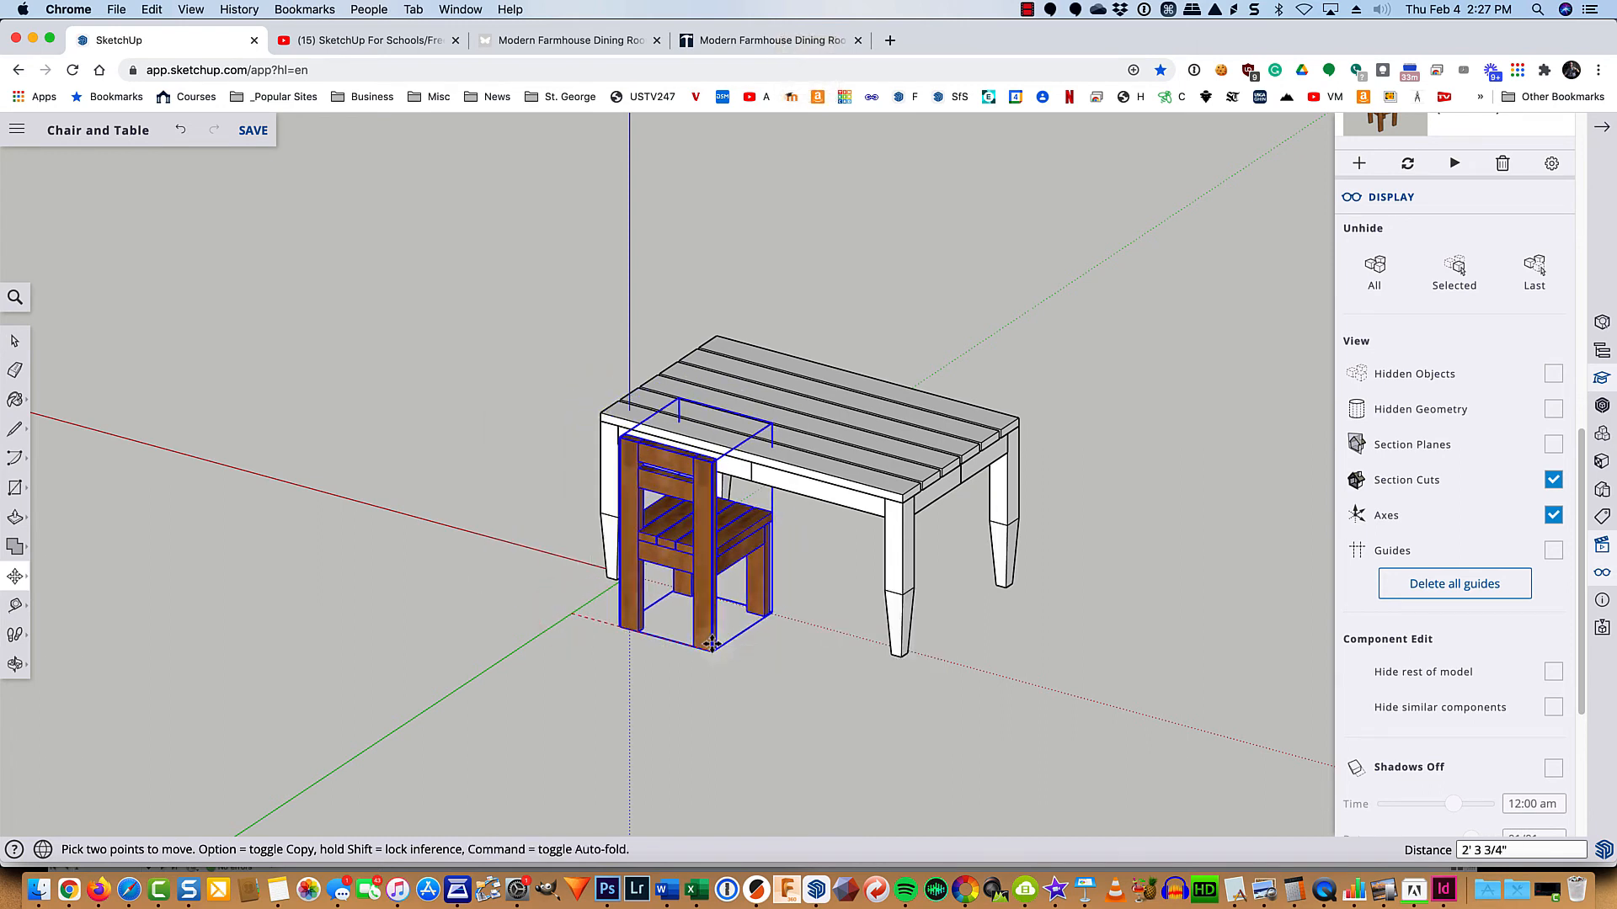
pyautogui.click(699, 642)
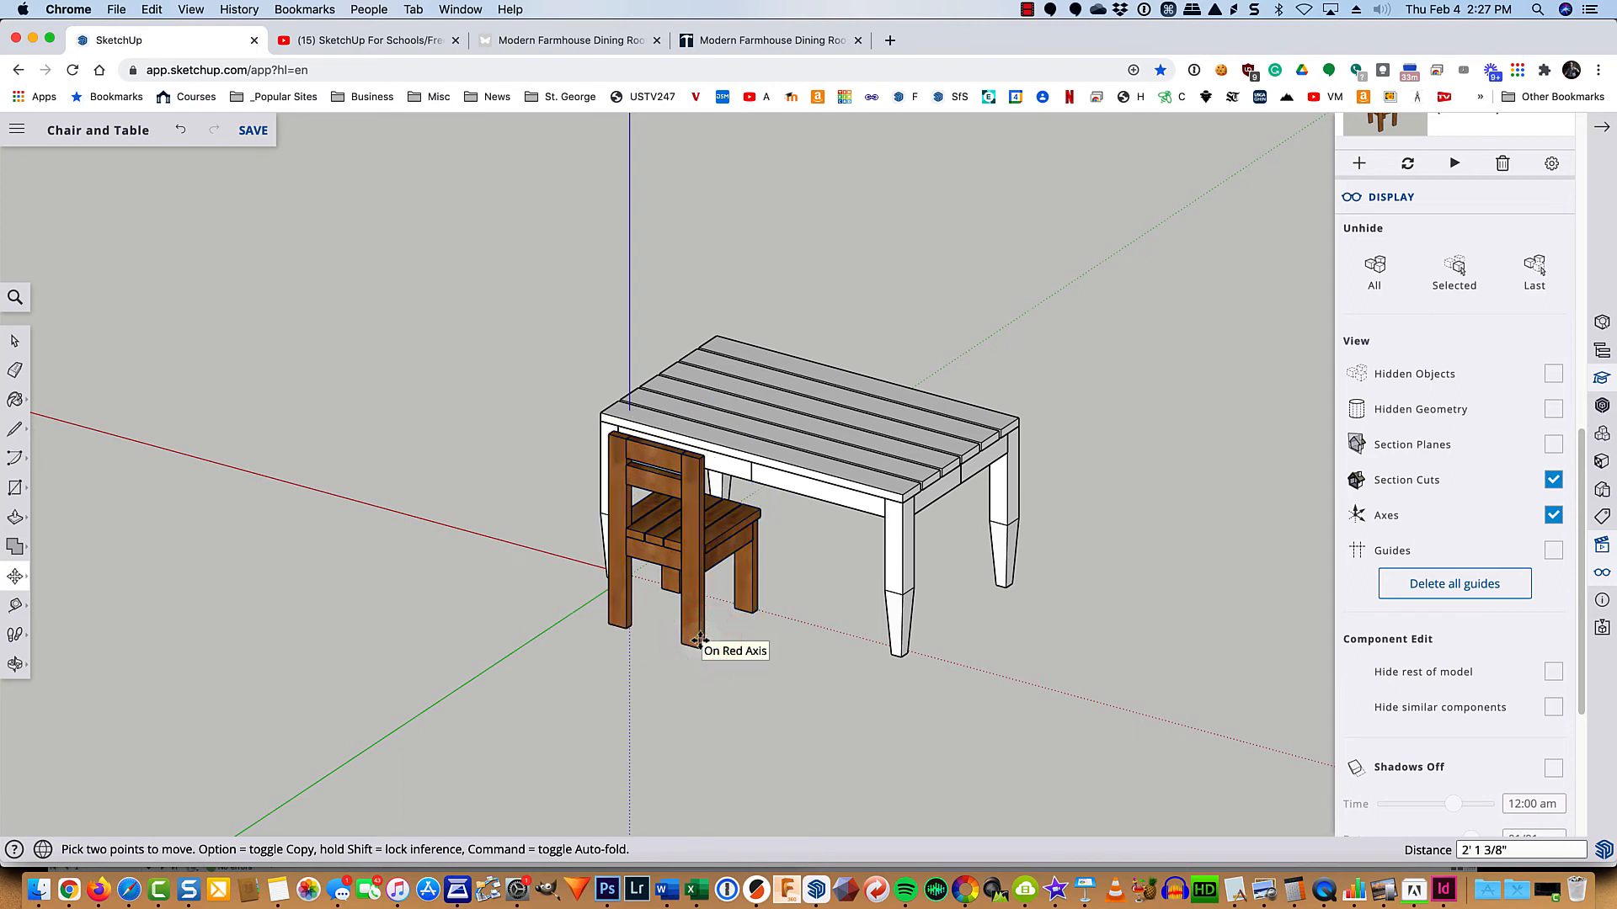
# Step: Copy the chair about 1' 11 1/16" along the red axis to place a second chair on the same long side
pyautogui.press('m')
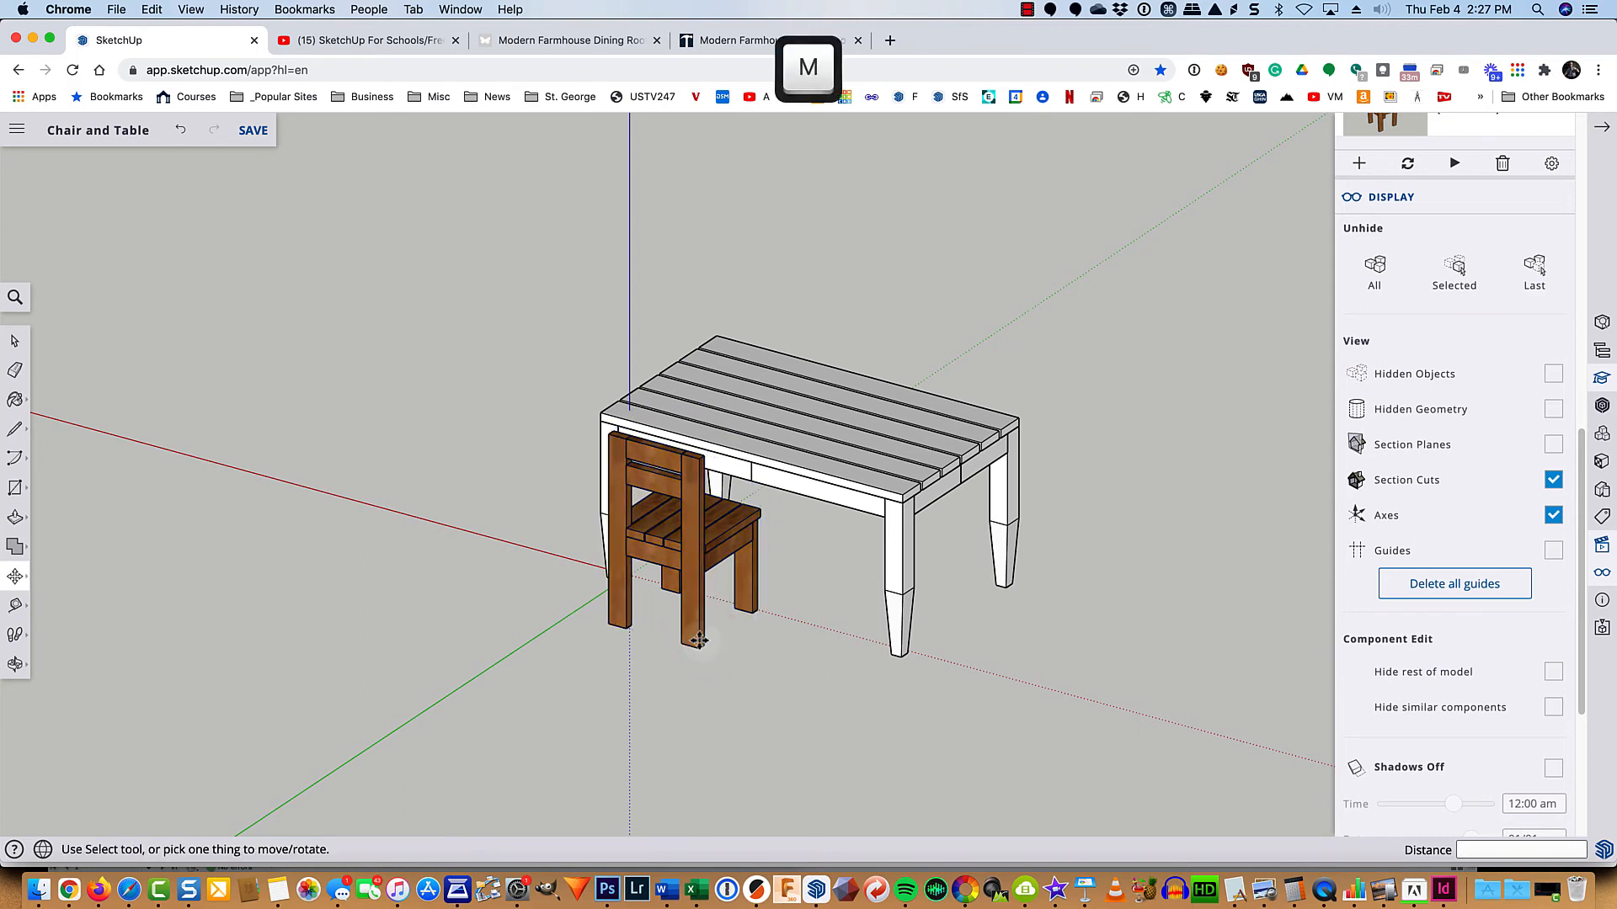
pyautogui.click(698, 644)
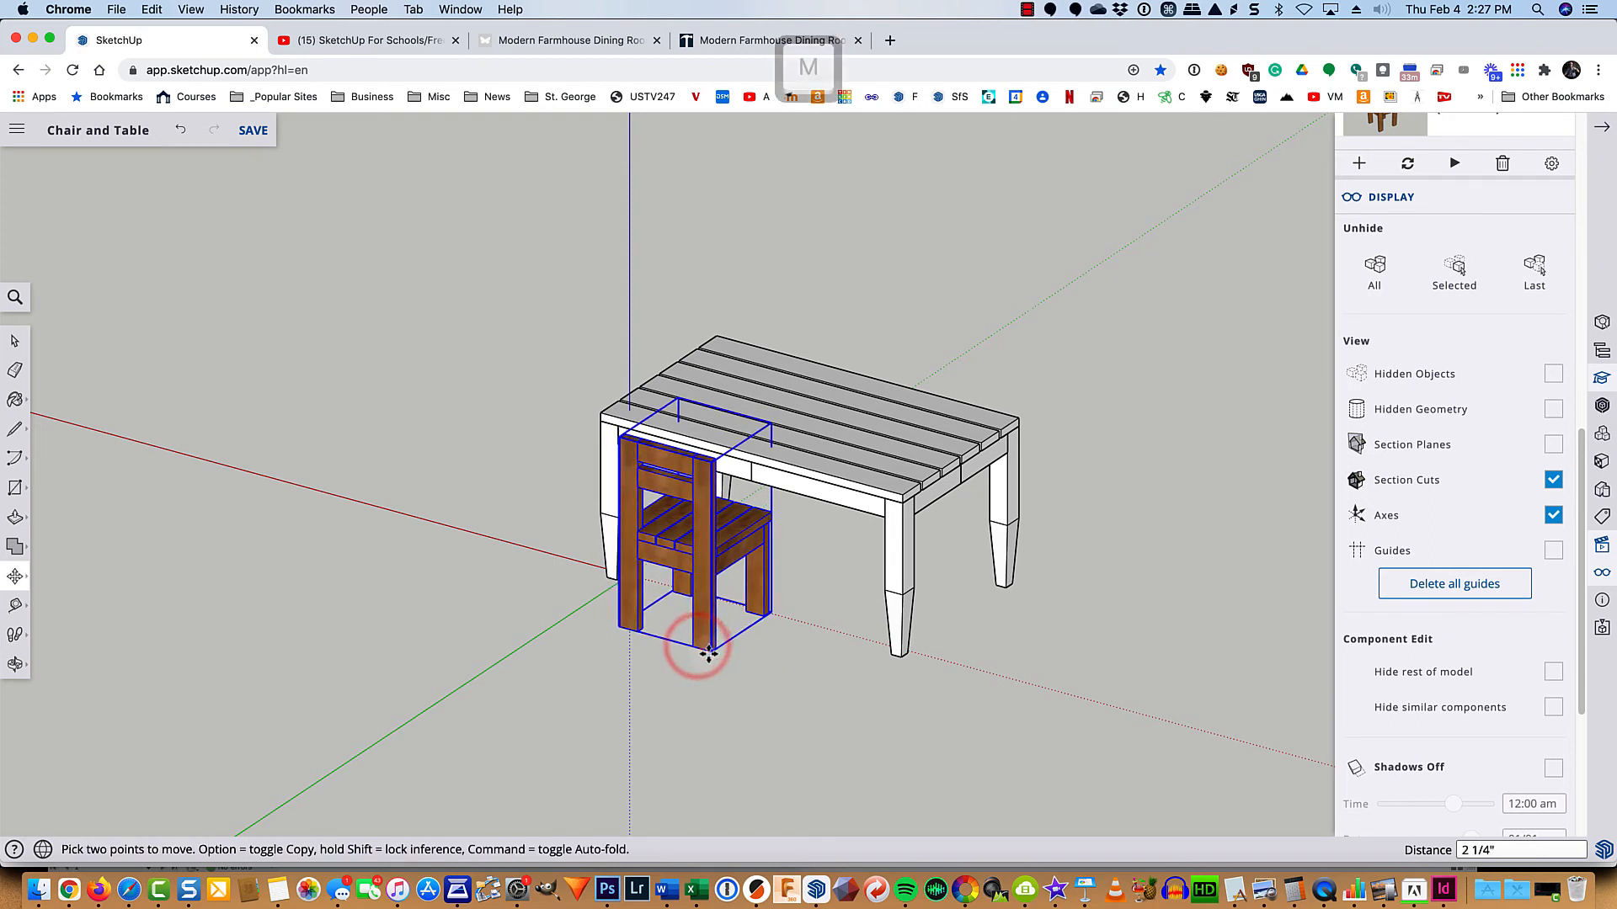
pyautogui.press('alt')
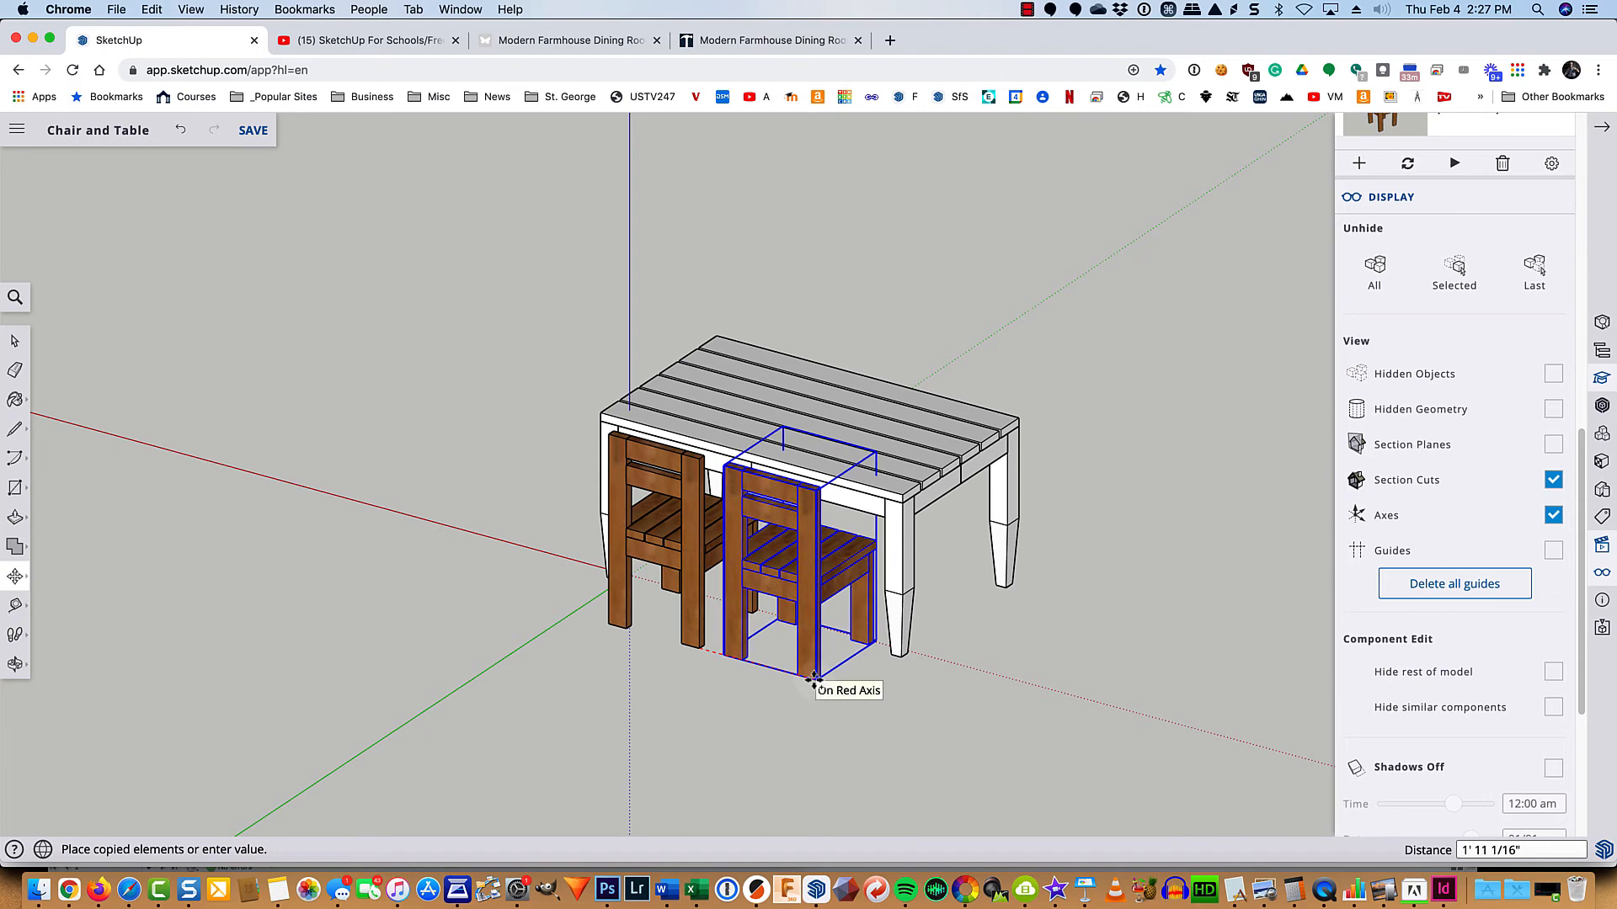
pyautogui.click(814, 677)
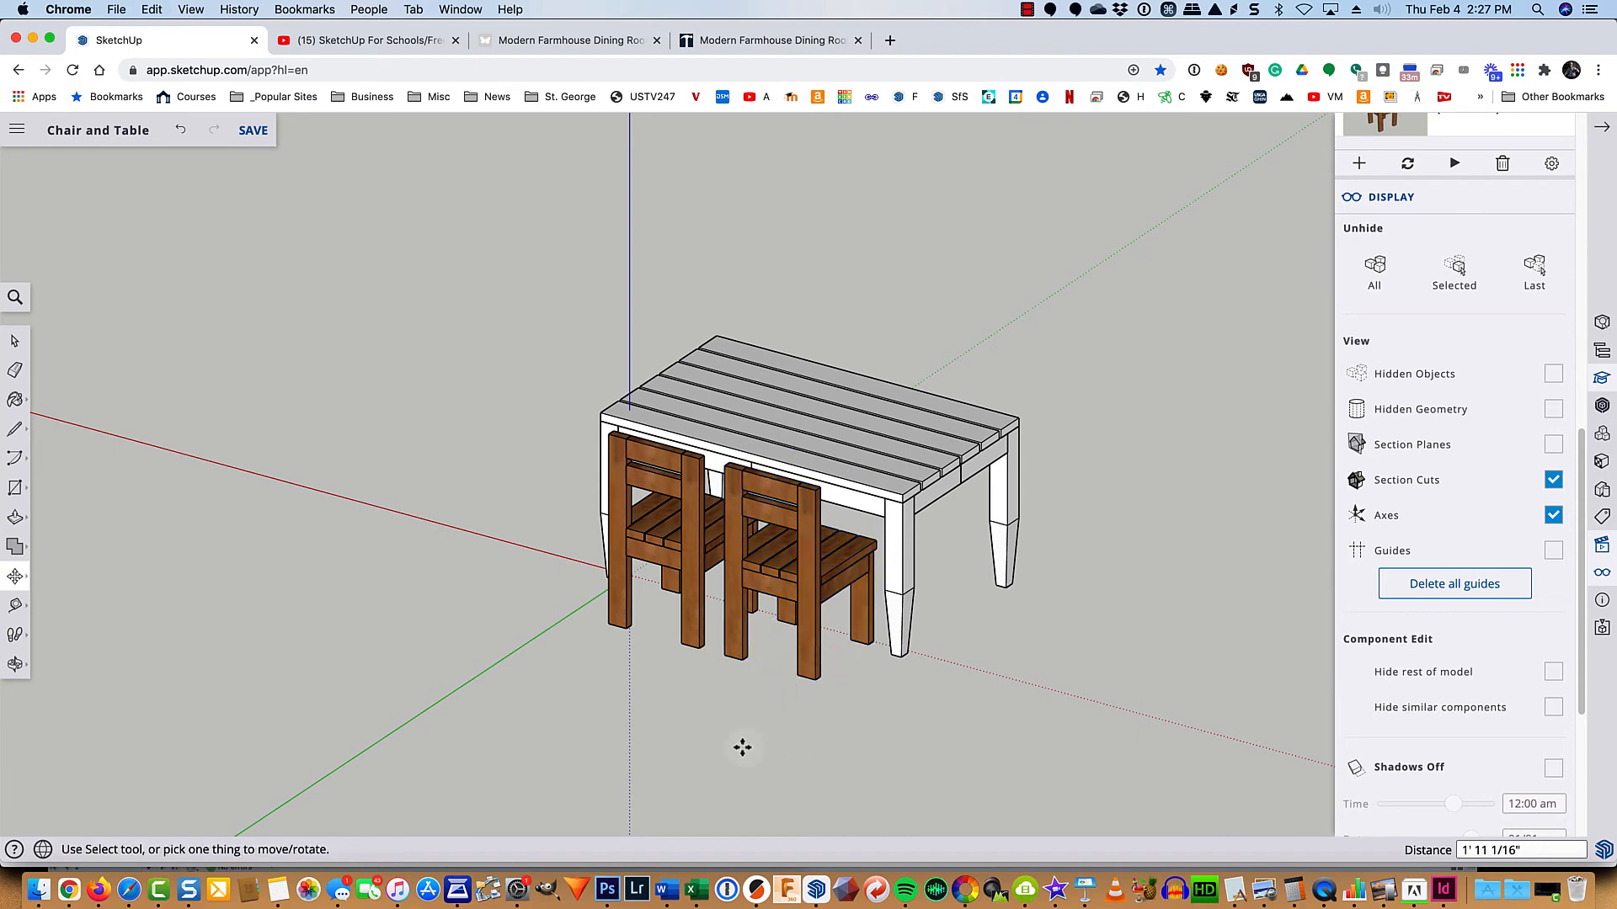
# Step: Select both chairs and make a copy of the pair rotated 180 degrees about a point on the ground beside the table
pyautogui.press('shift')
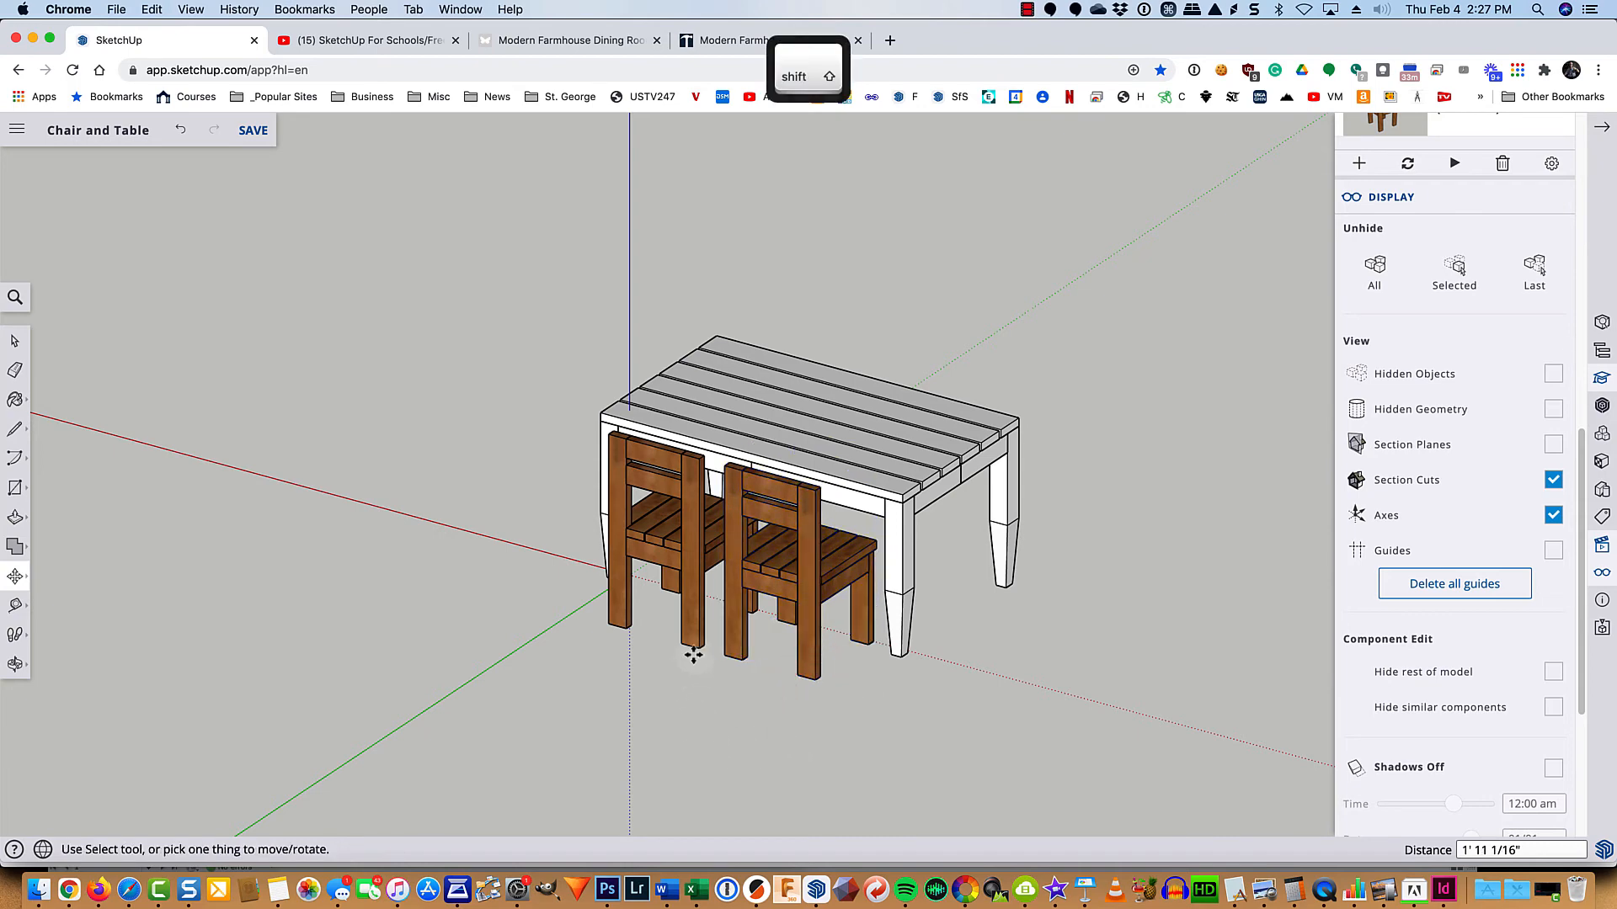
pyautogui.press('space')
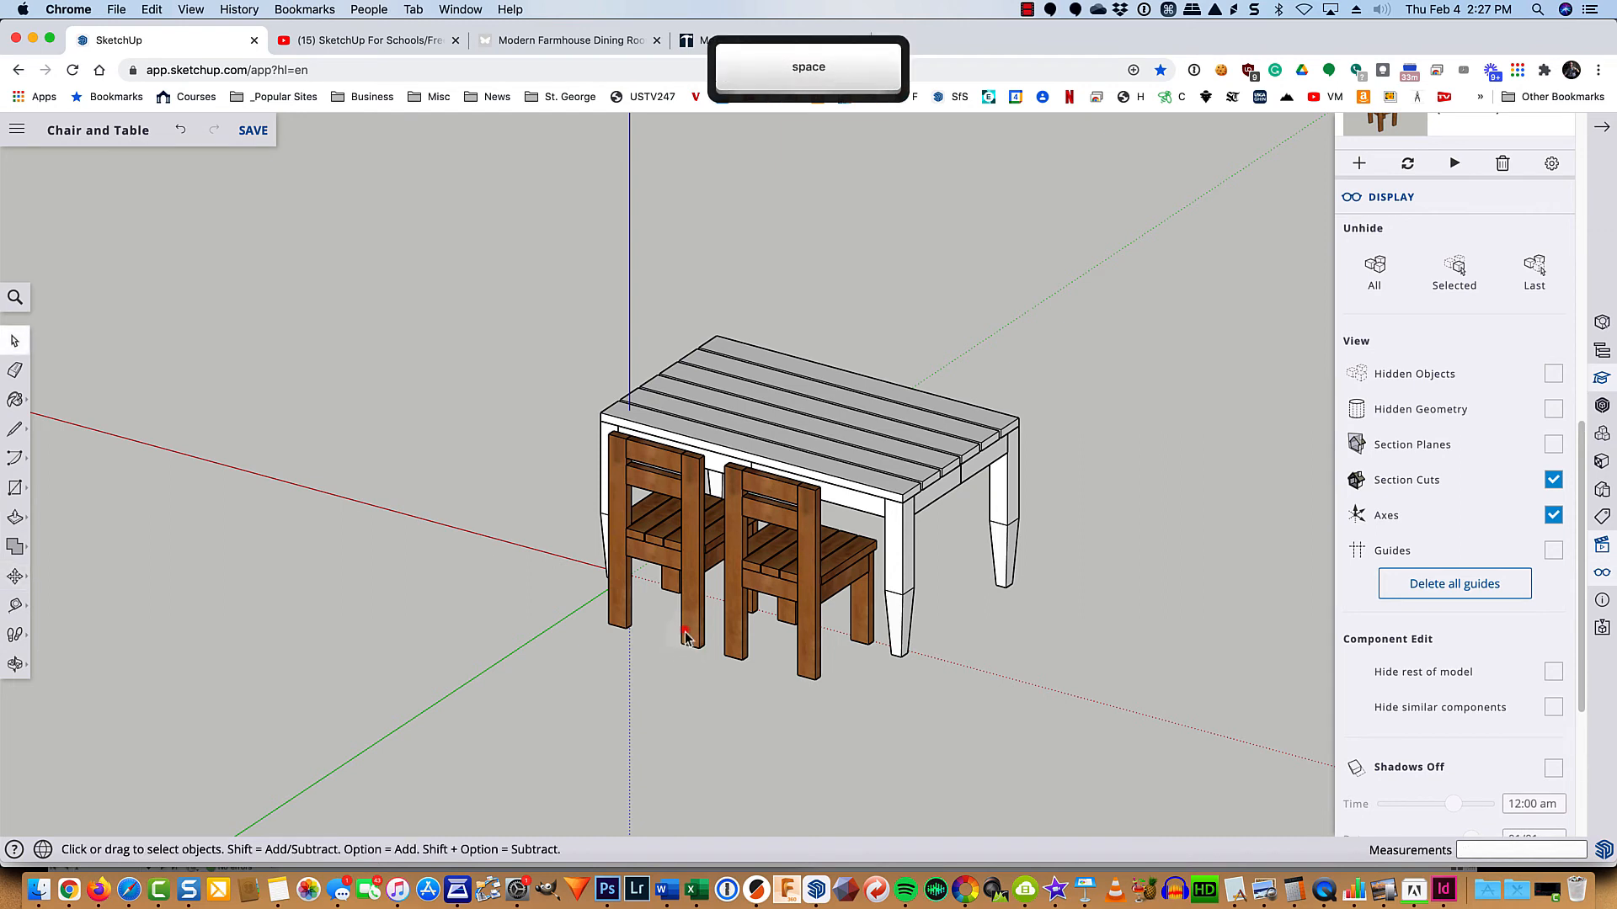
pyautogui.keyDown('shift'); pyautogui.click(684, 627); pyautogui.keyUp('shift')
pyautogui.keyDown('shift'); pyautogui.click(730, 654); pyautogui.keyUp('shift')
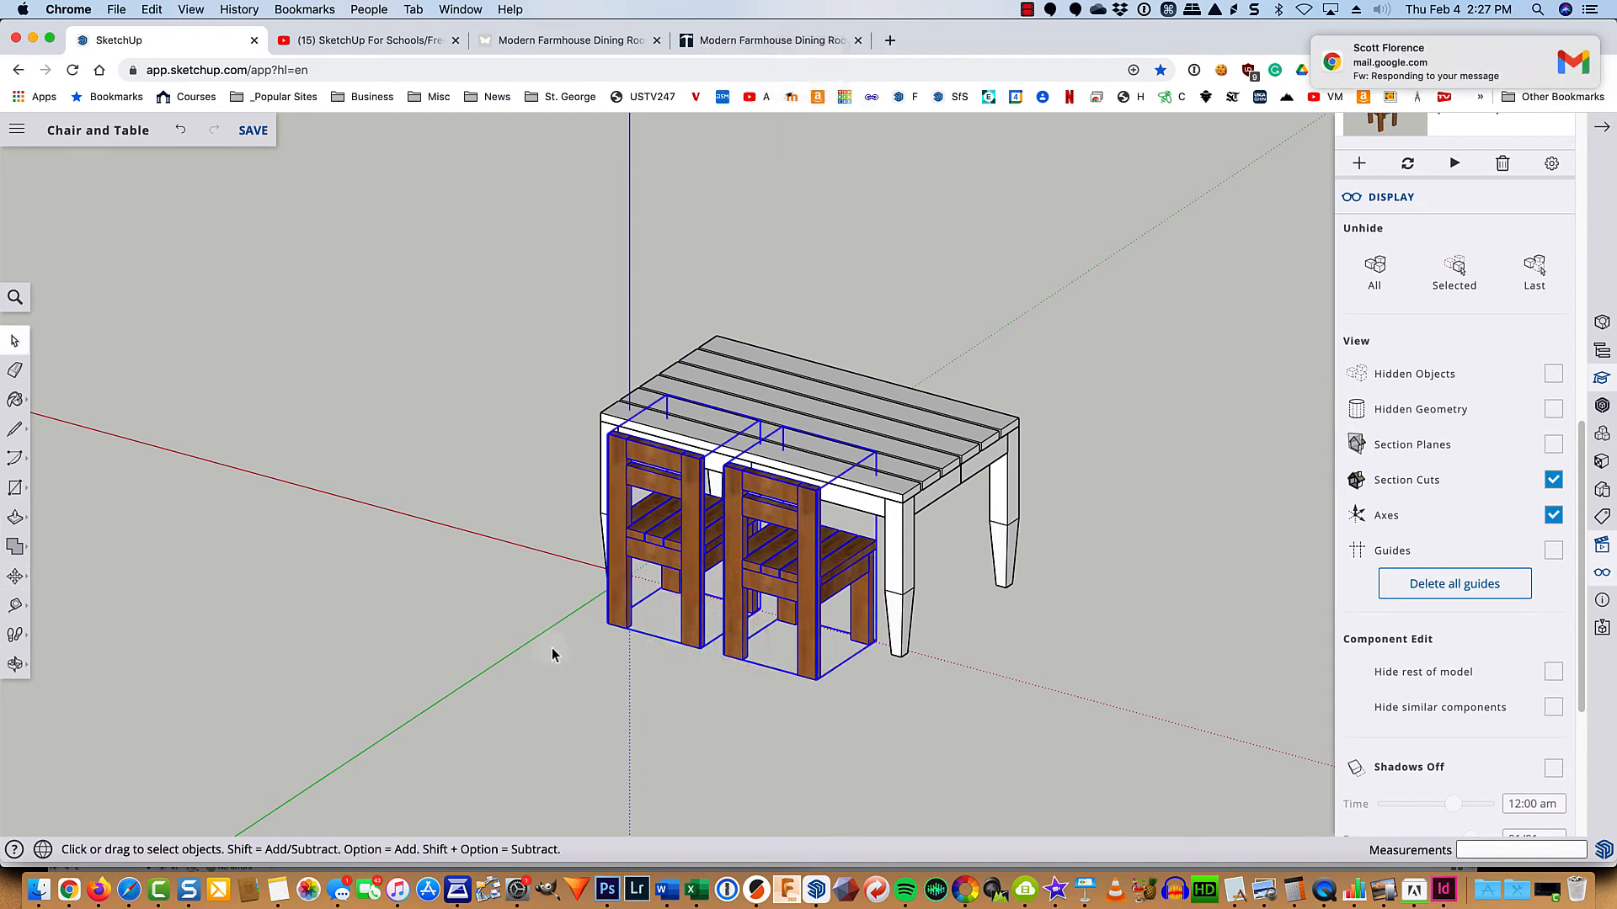
pyautogui.press('q')
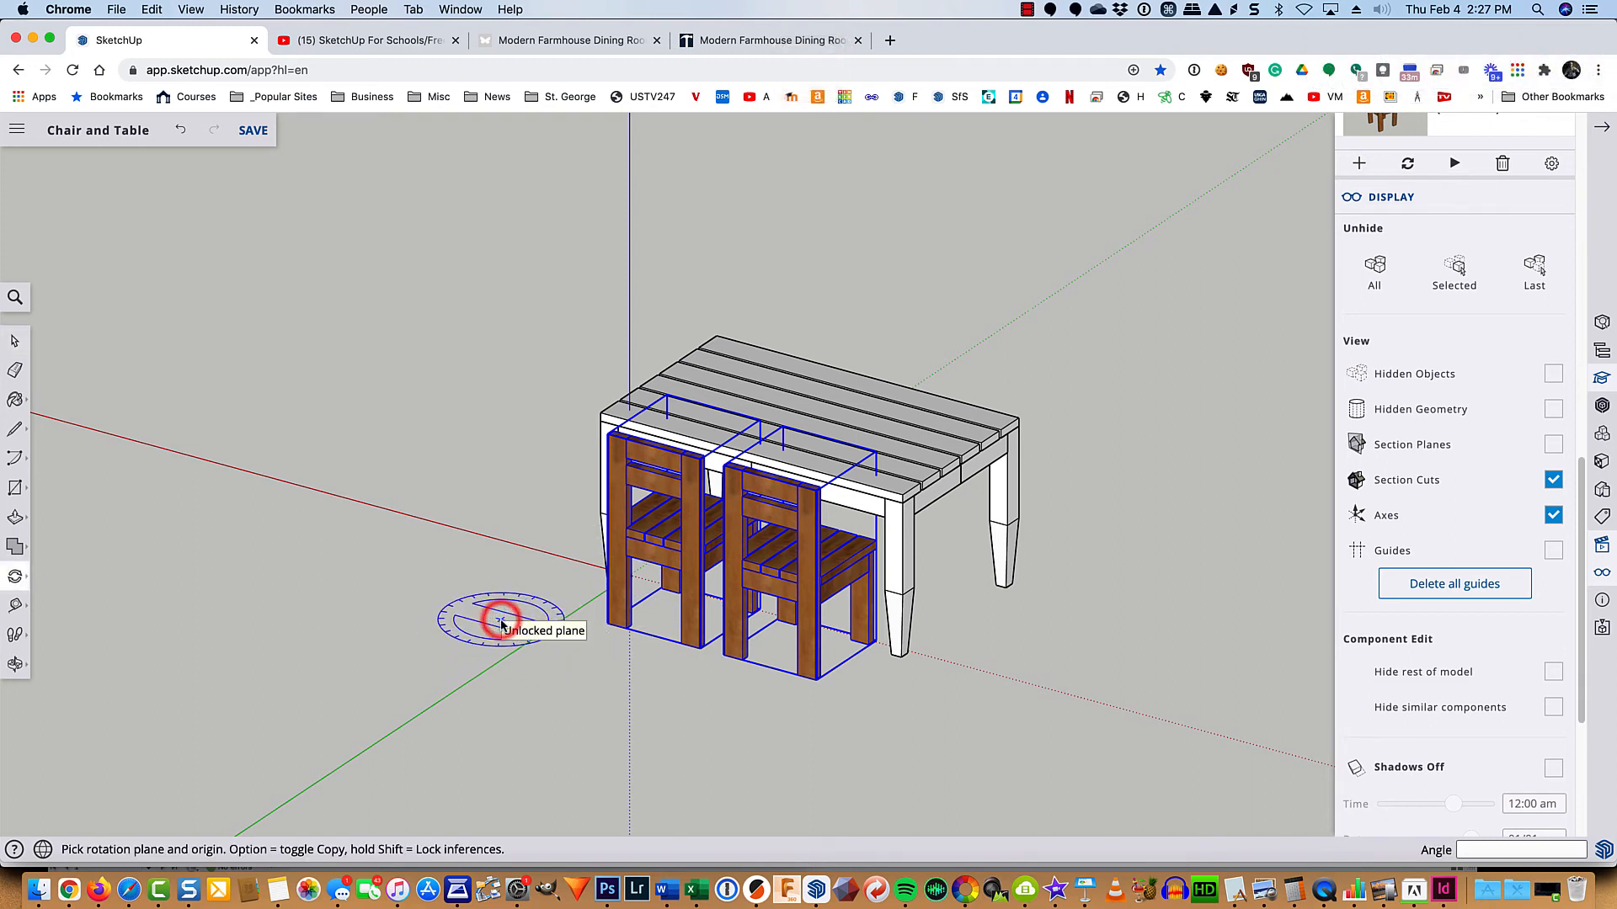
pyautogui.click(501, 623)
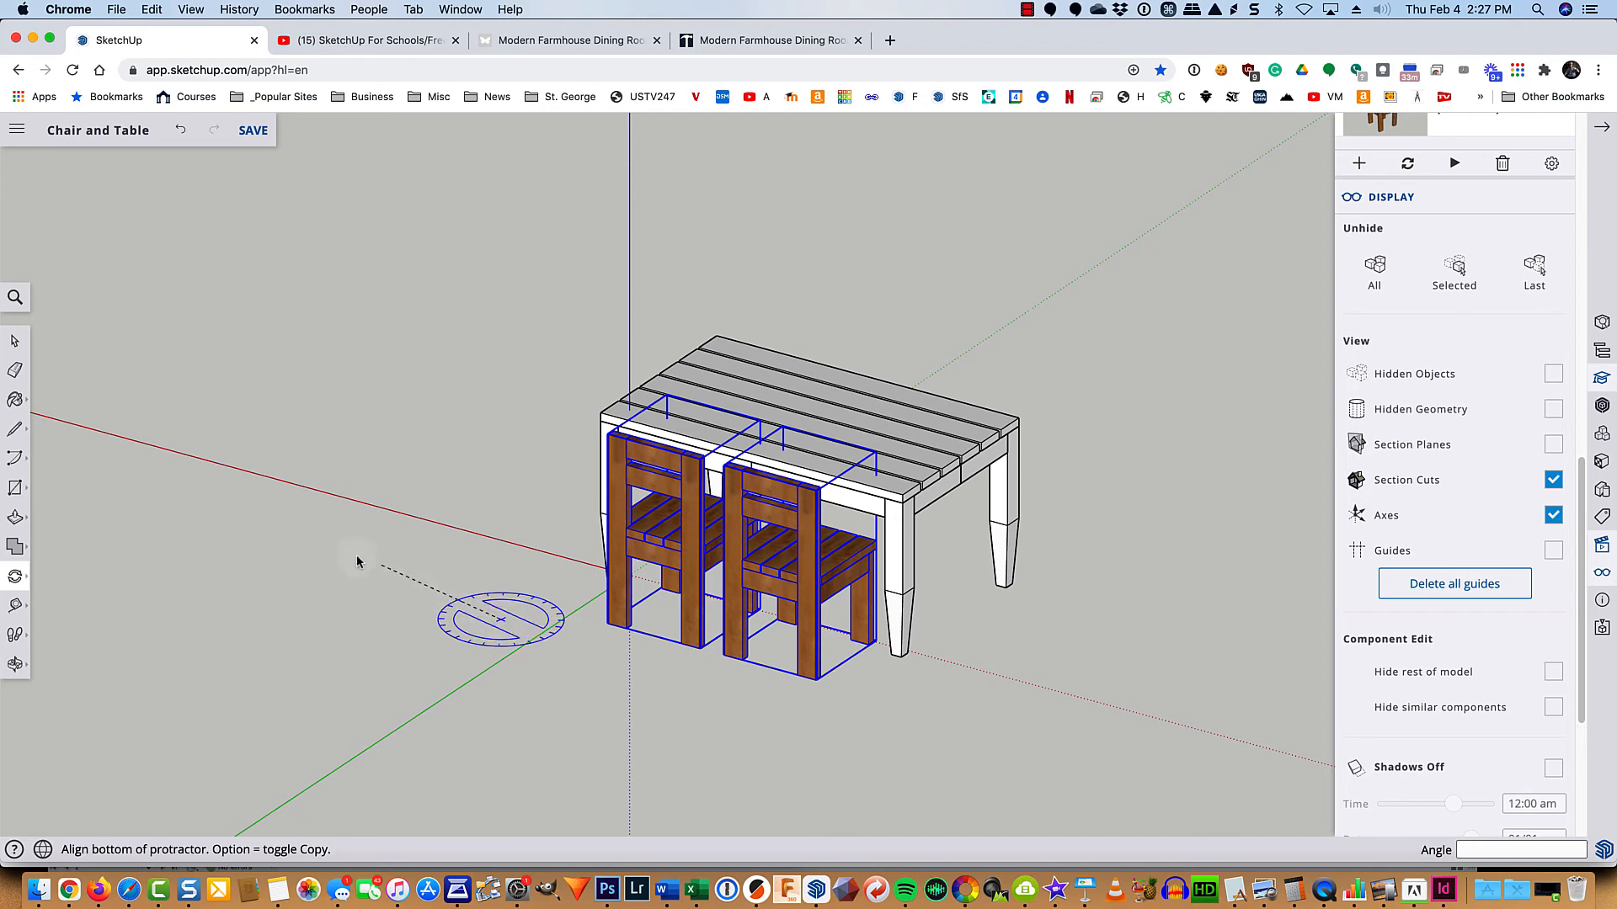
pyautogui.click(243, 553)
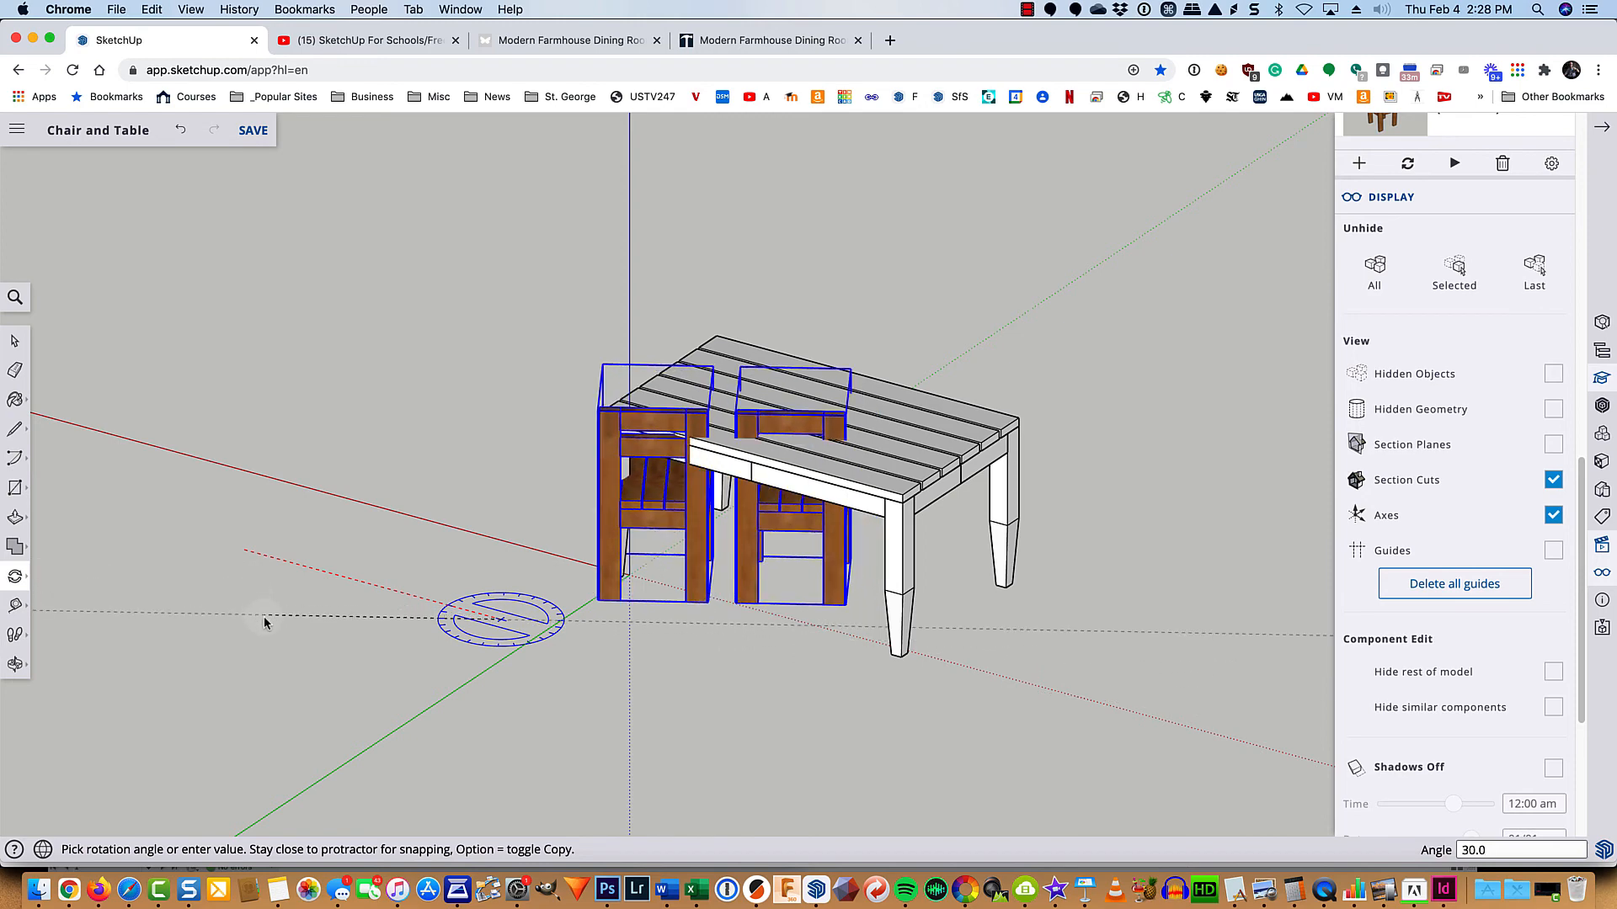
pyautogui.press('alt')
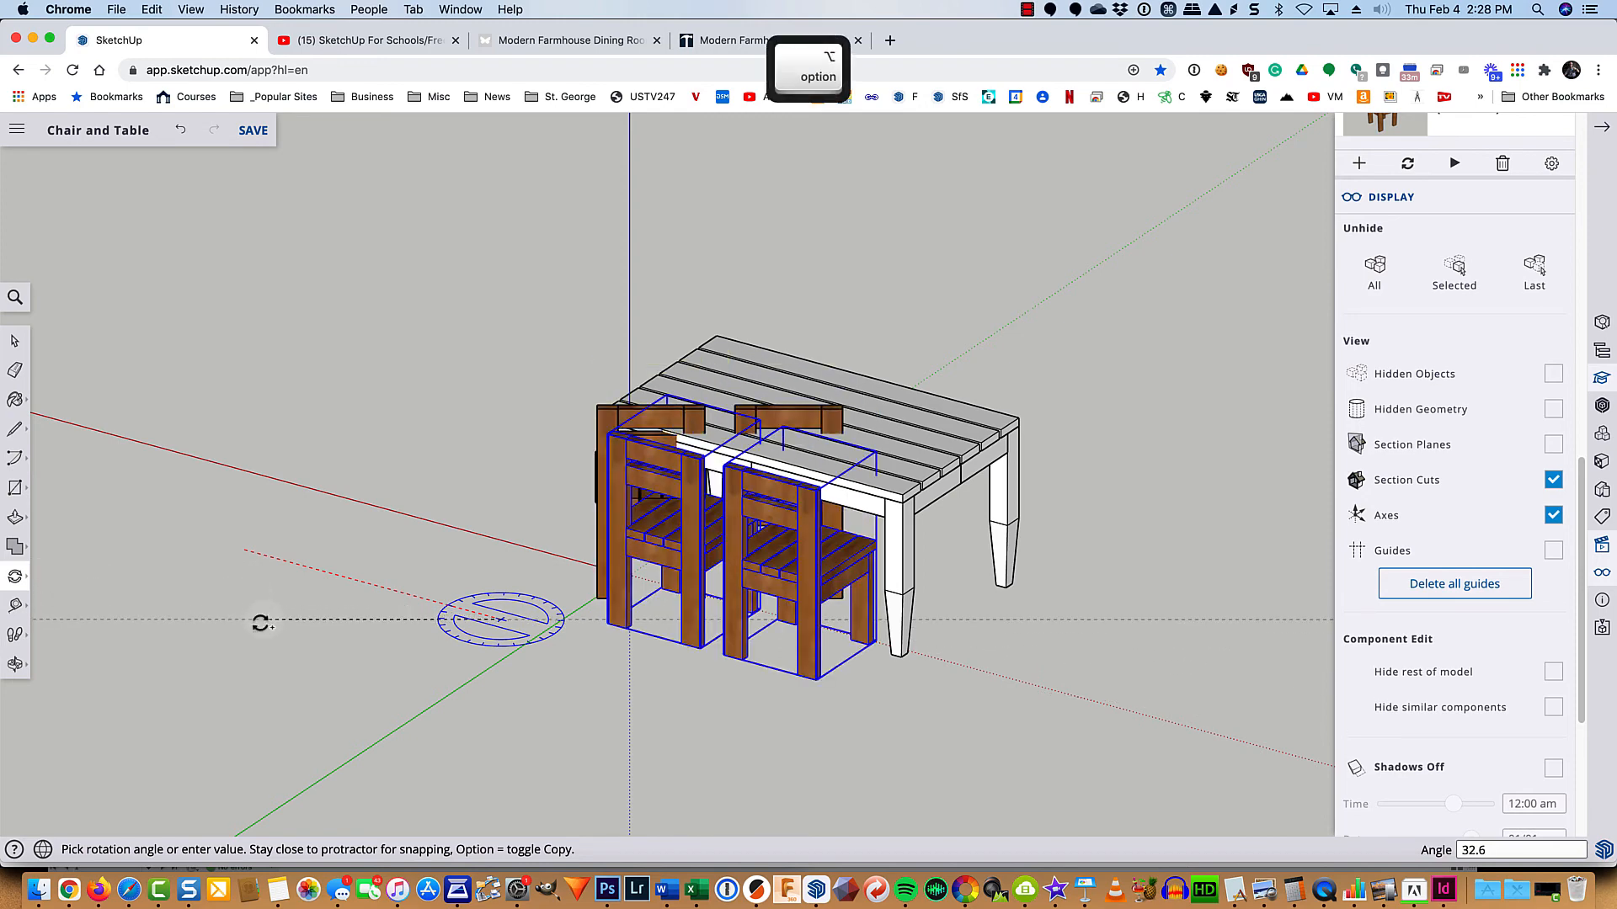
pyautogui.click(590, 649)
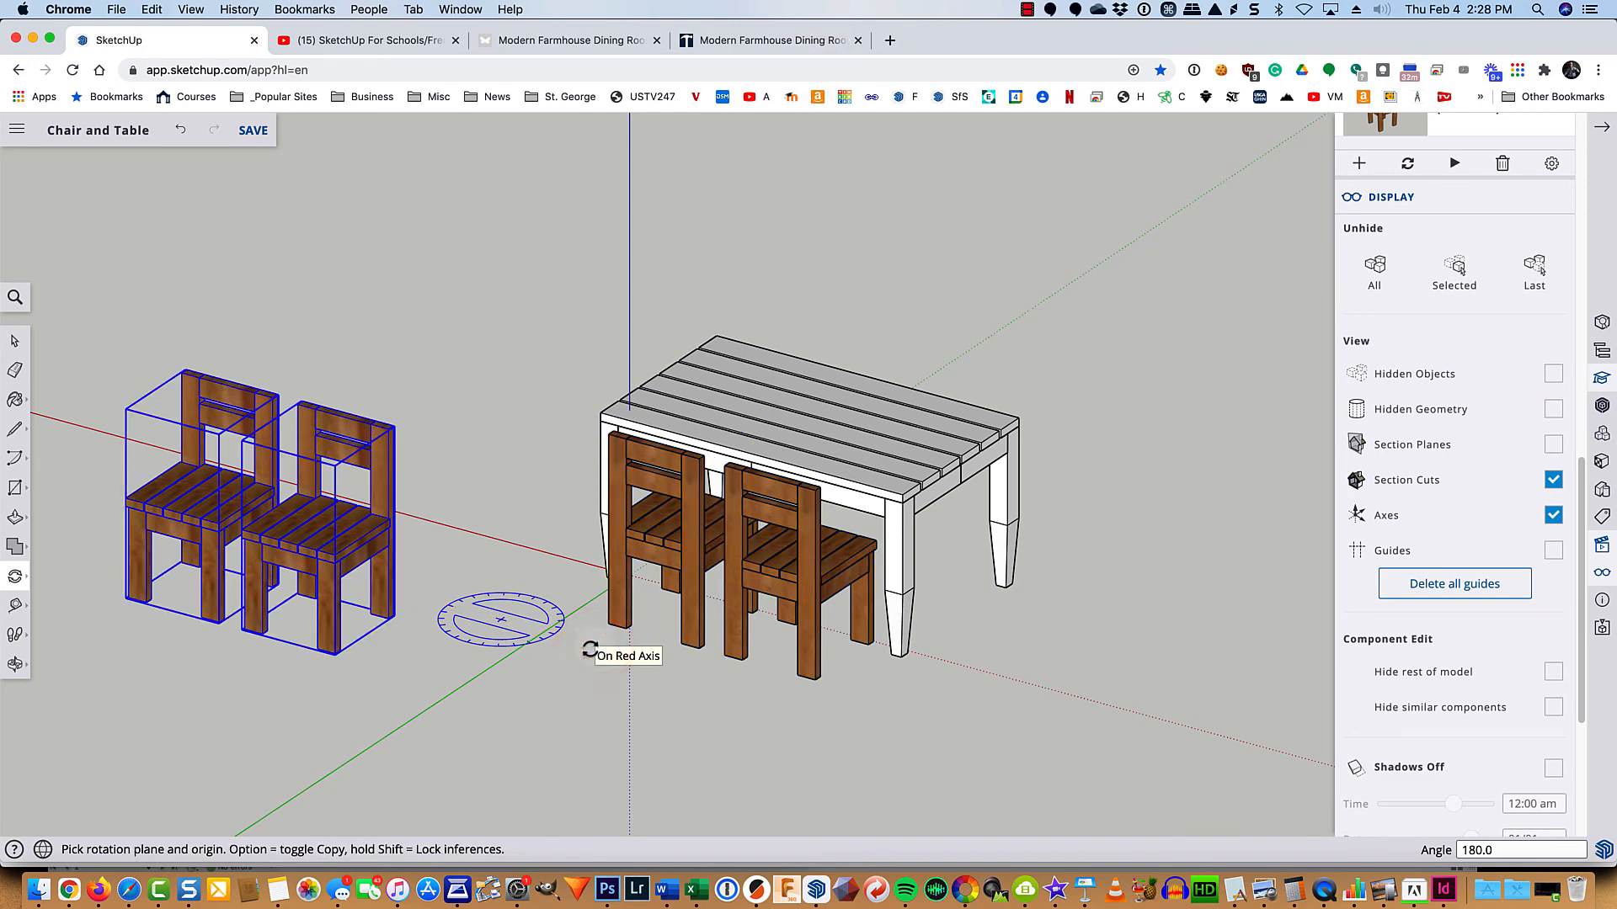
# Step: Move the rotated pair of chairs about 8' 8 1/8" to the opposite long side of the table, facing the first pair
pyautogui.press('m')
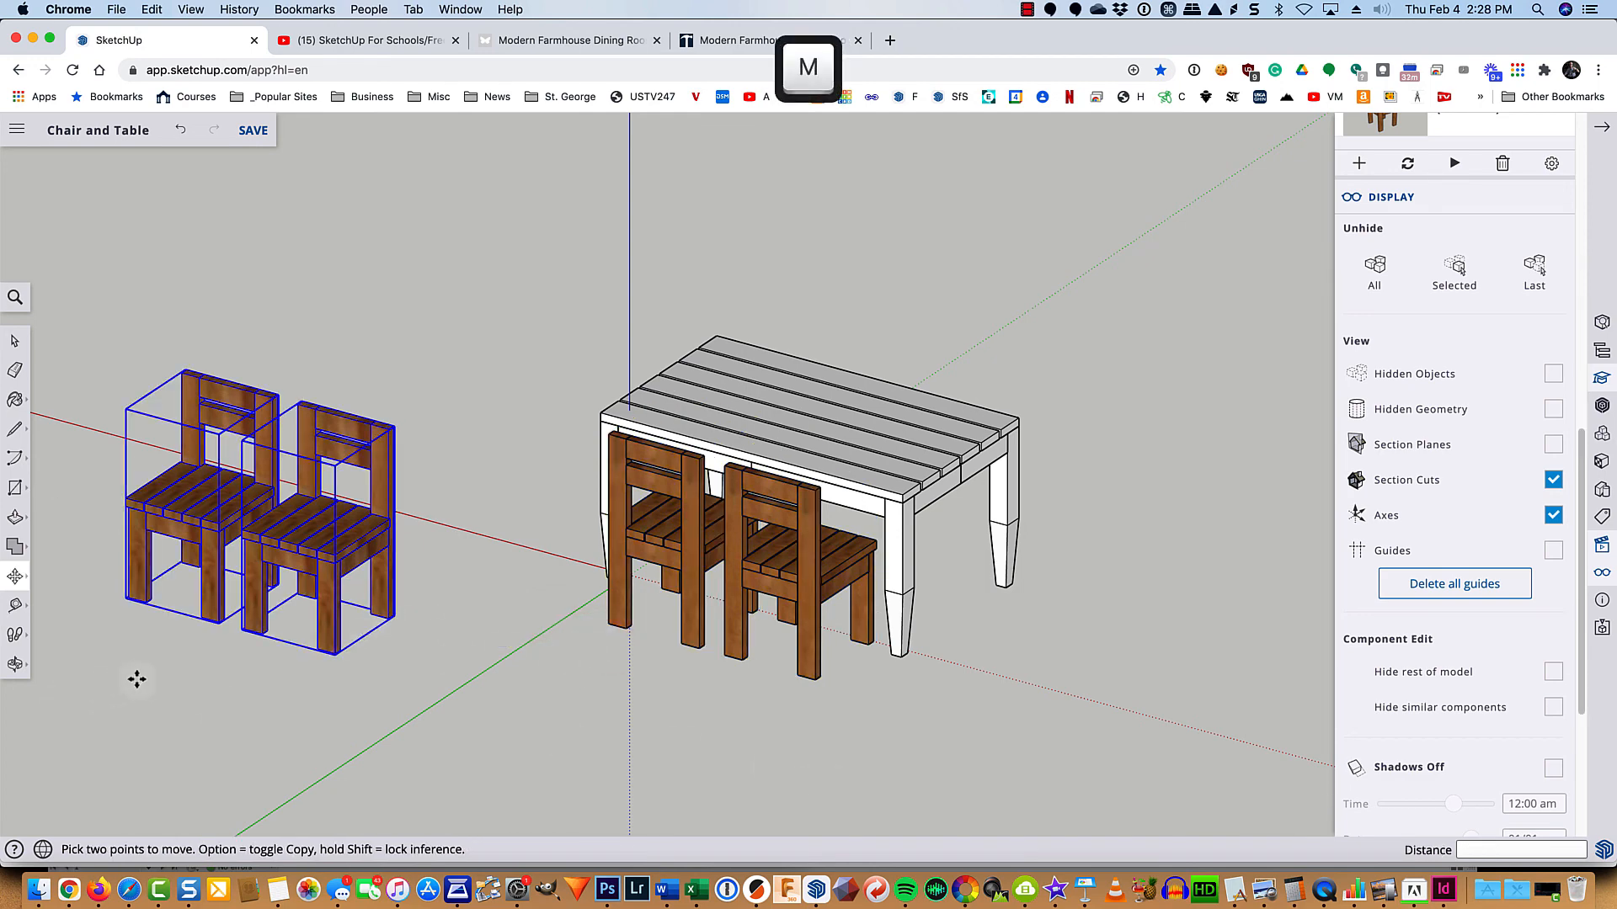
pyautogui.click(336, 654)
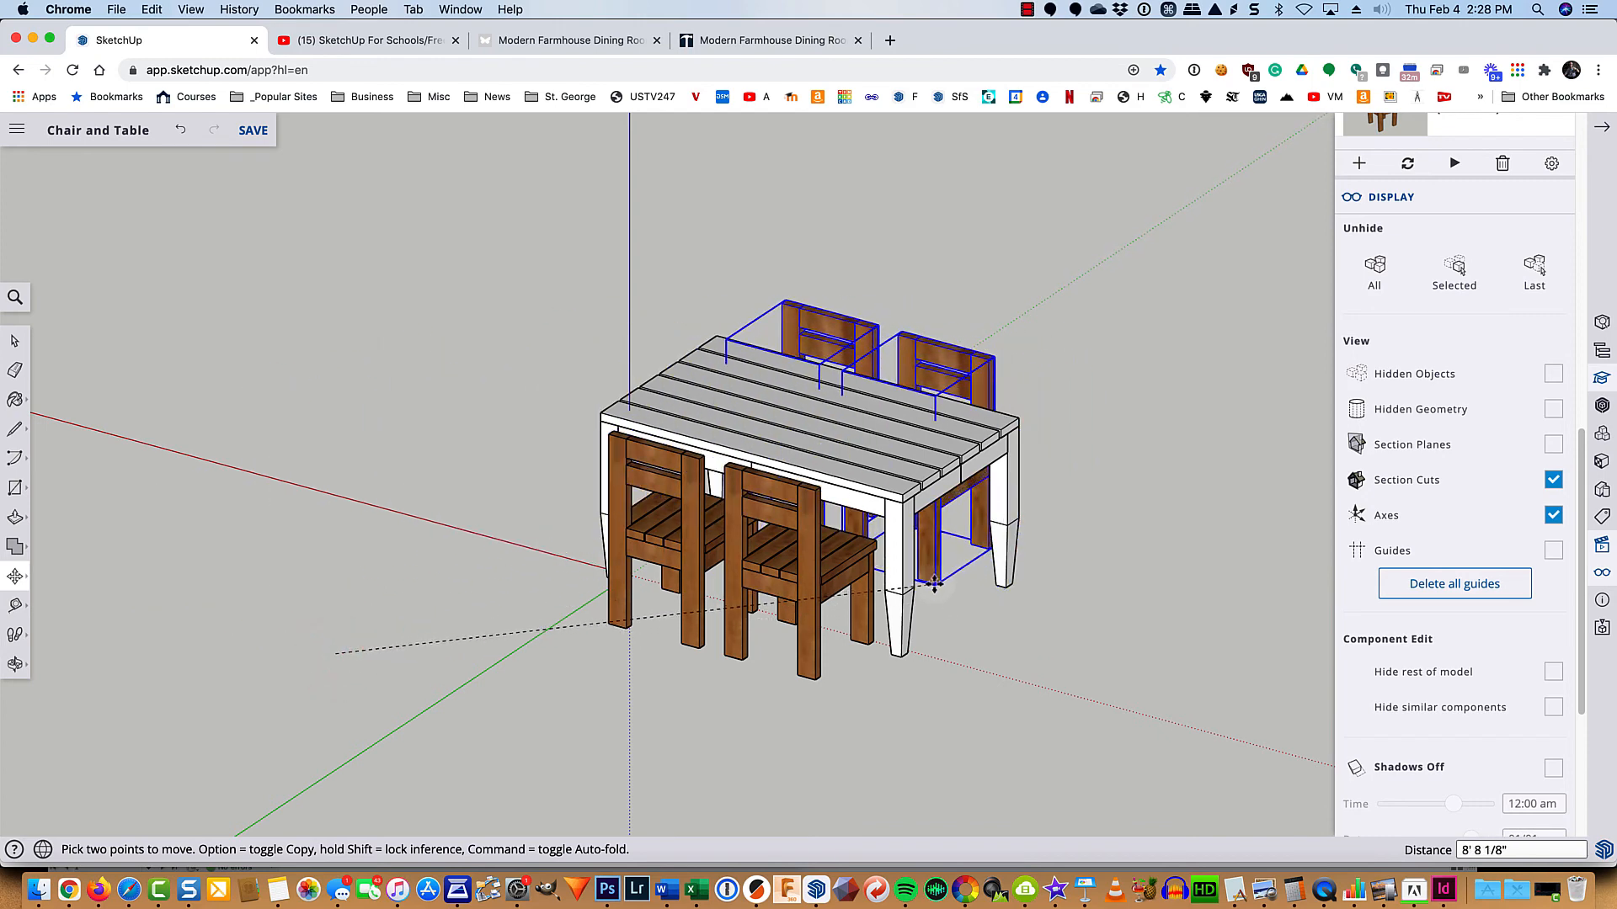
pyautogui.click(934, 583)
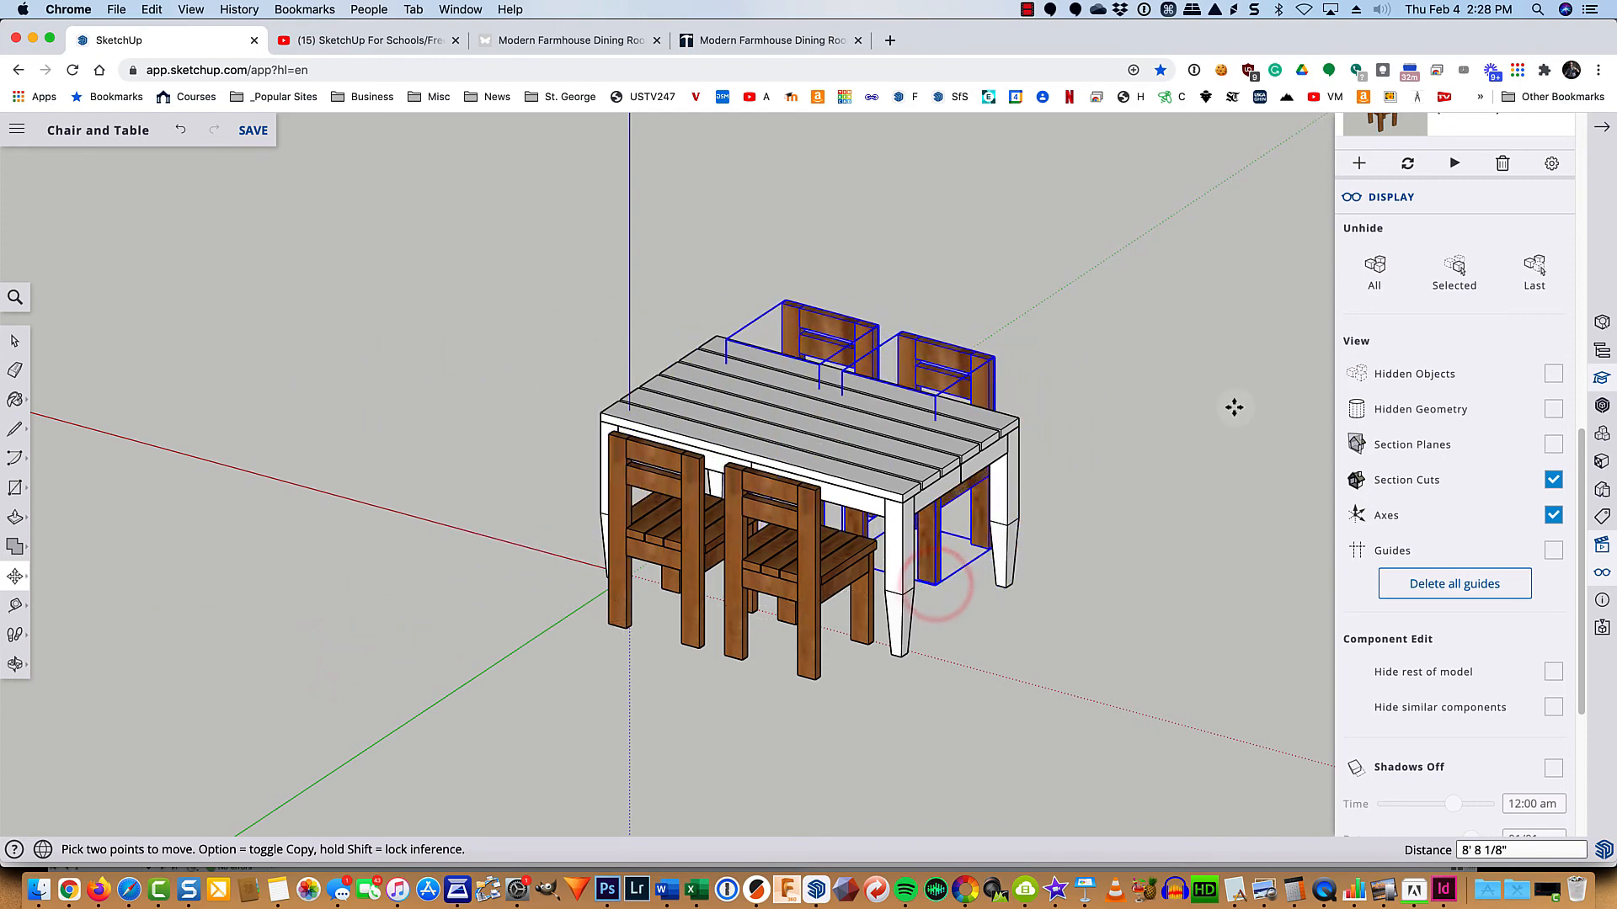
# Step: In top view, shift the rotated pair of chairs about 2 15/16" along the red axis to line up with the opposite pair
pyautogui.scroll(8, 1360, 640)
pyautogui.scroll(-2, 1415, 665)
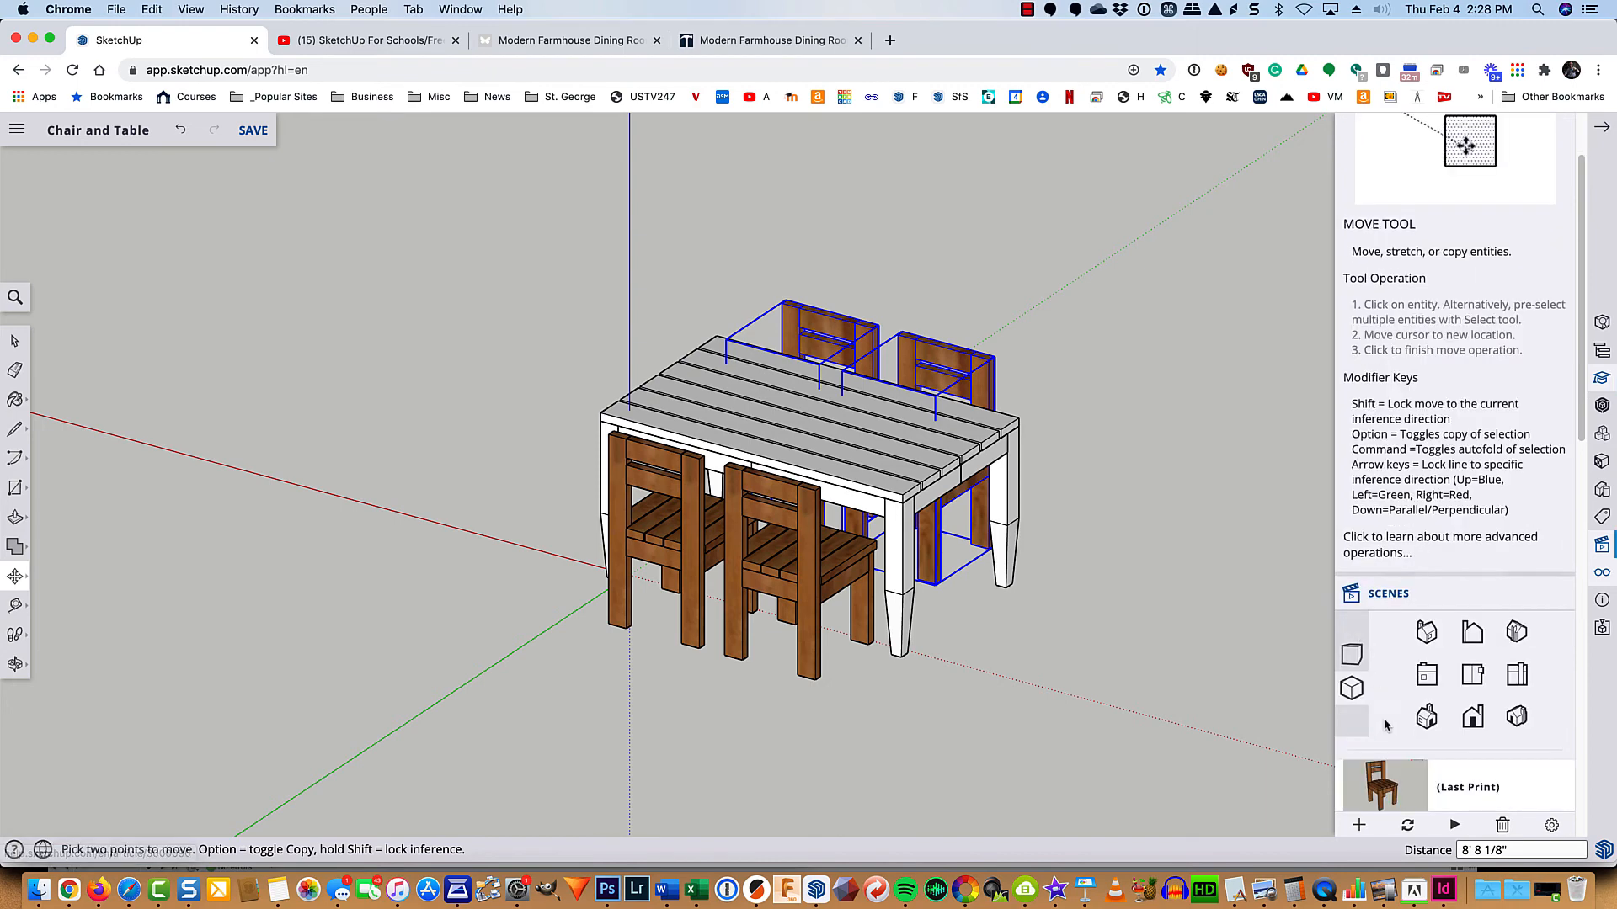
pyautogui.click(1472, 676)
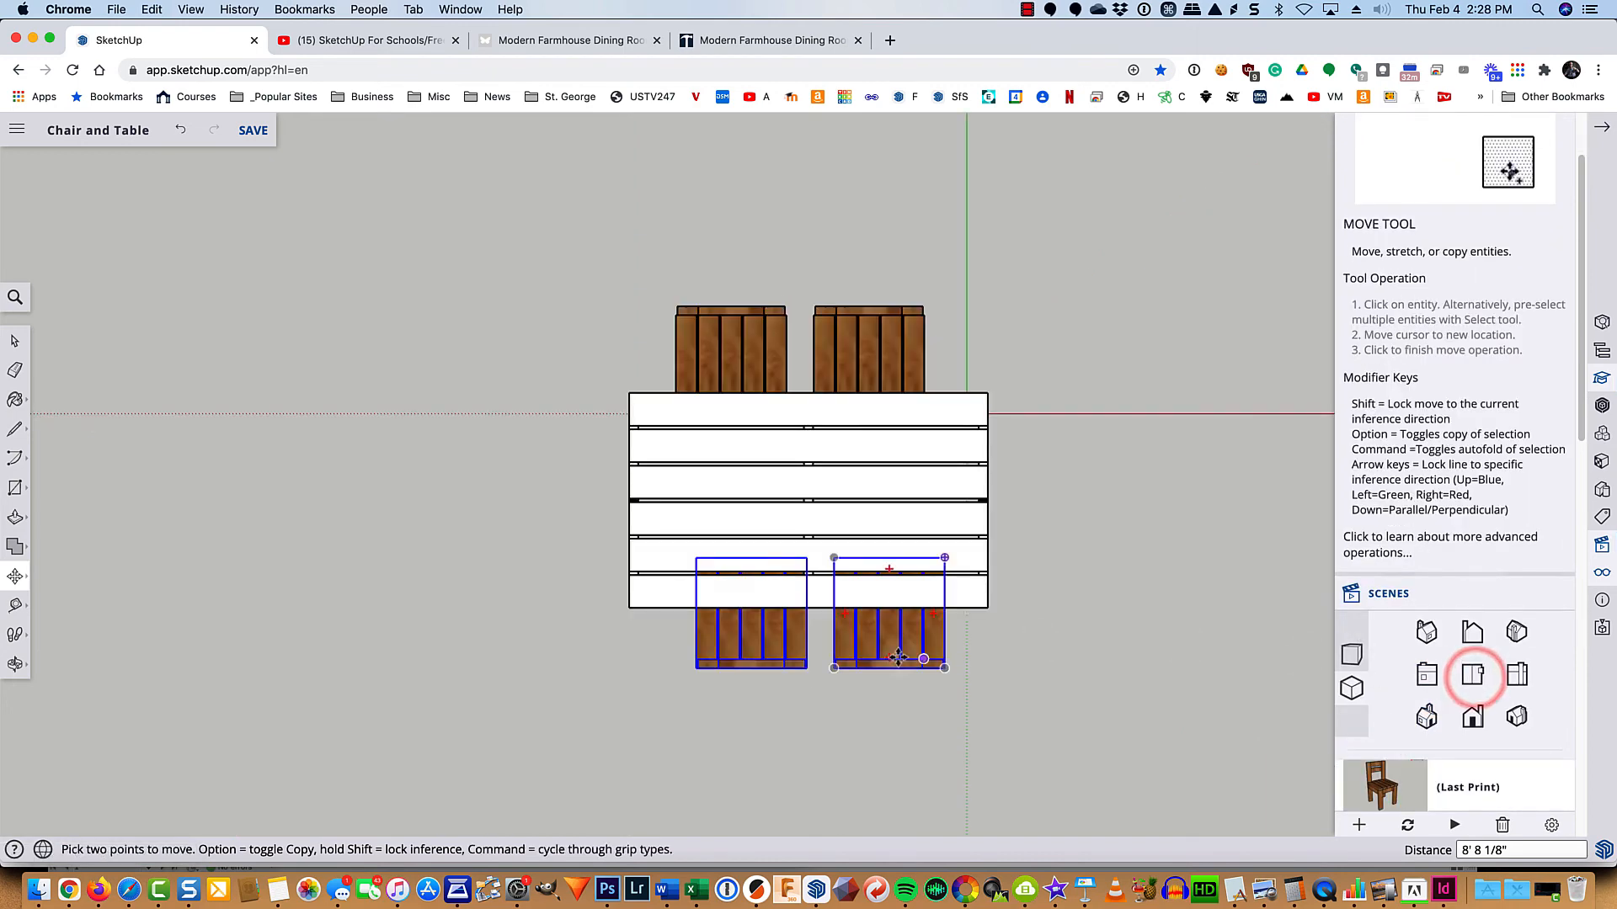
pyautogui.press('space')
pyautogui.moveTo(995, 638); pyautogui.dragTo(660, 710)
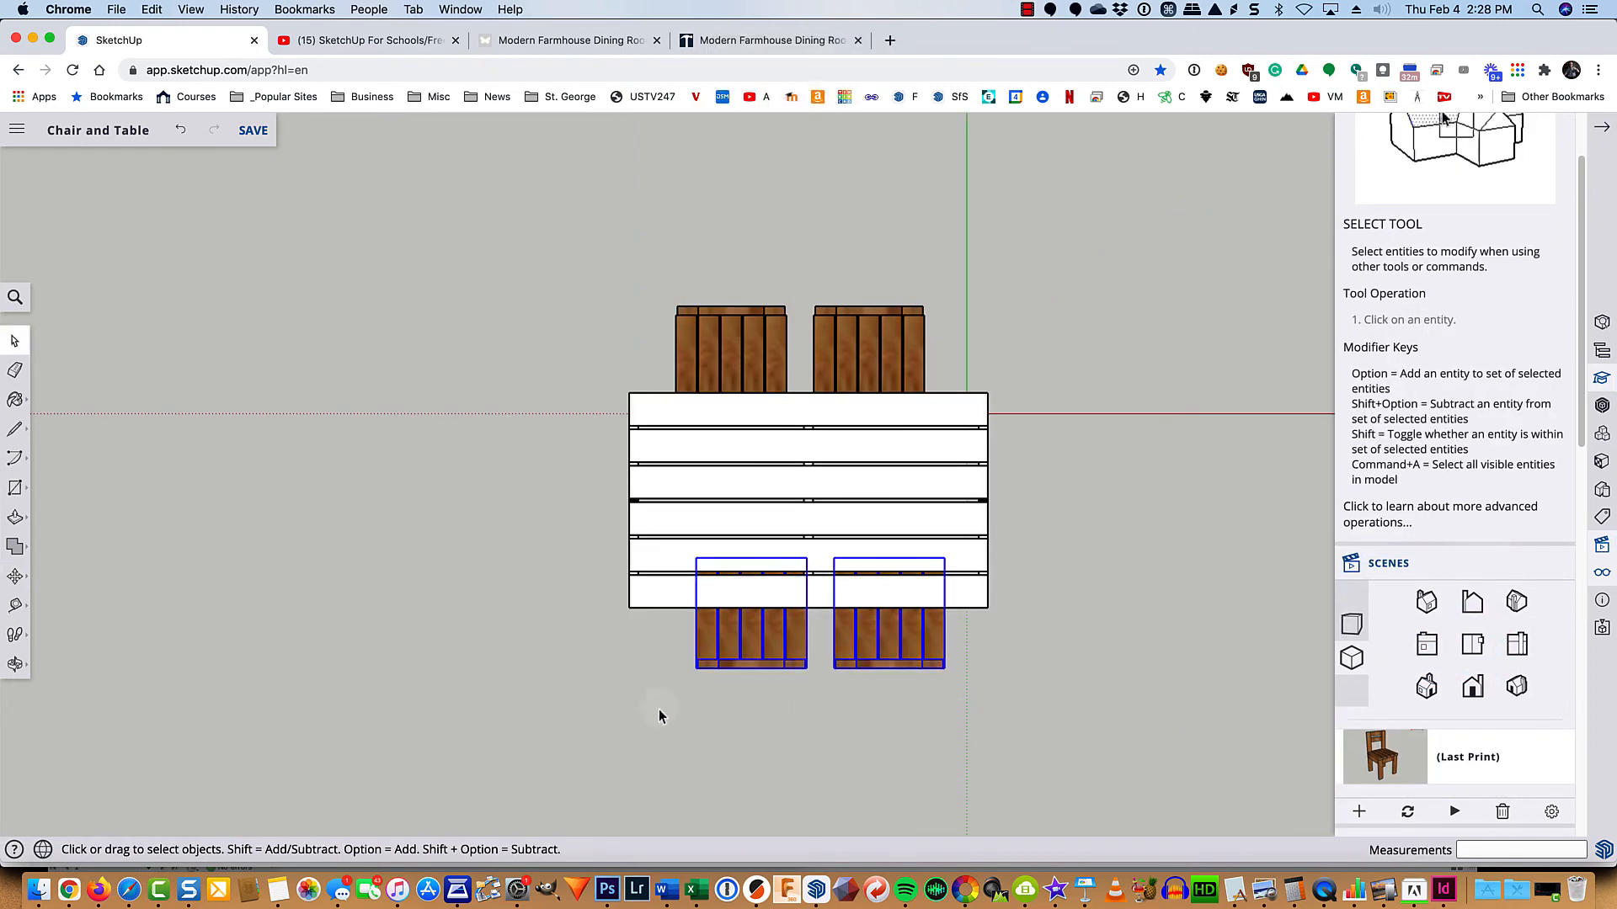
pyautogui.press('m')
pyautogui.click(774, 715)
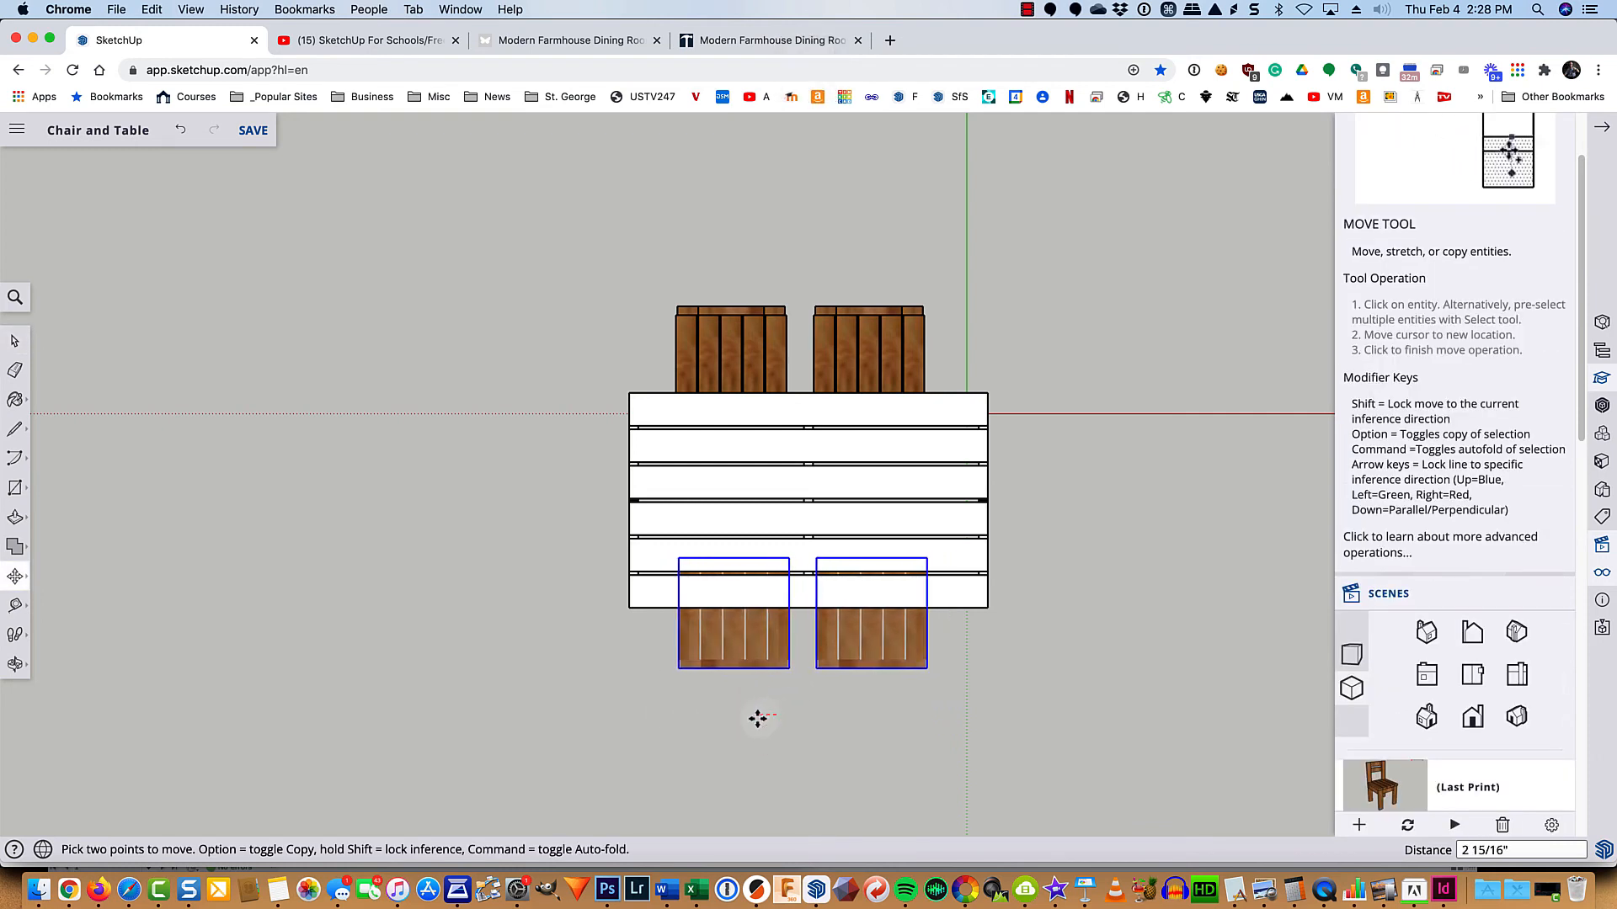
pyautogui.click(758, 718)
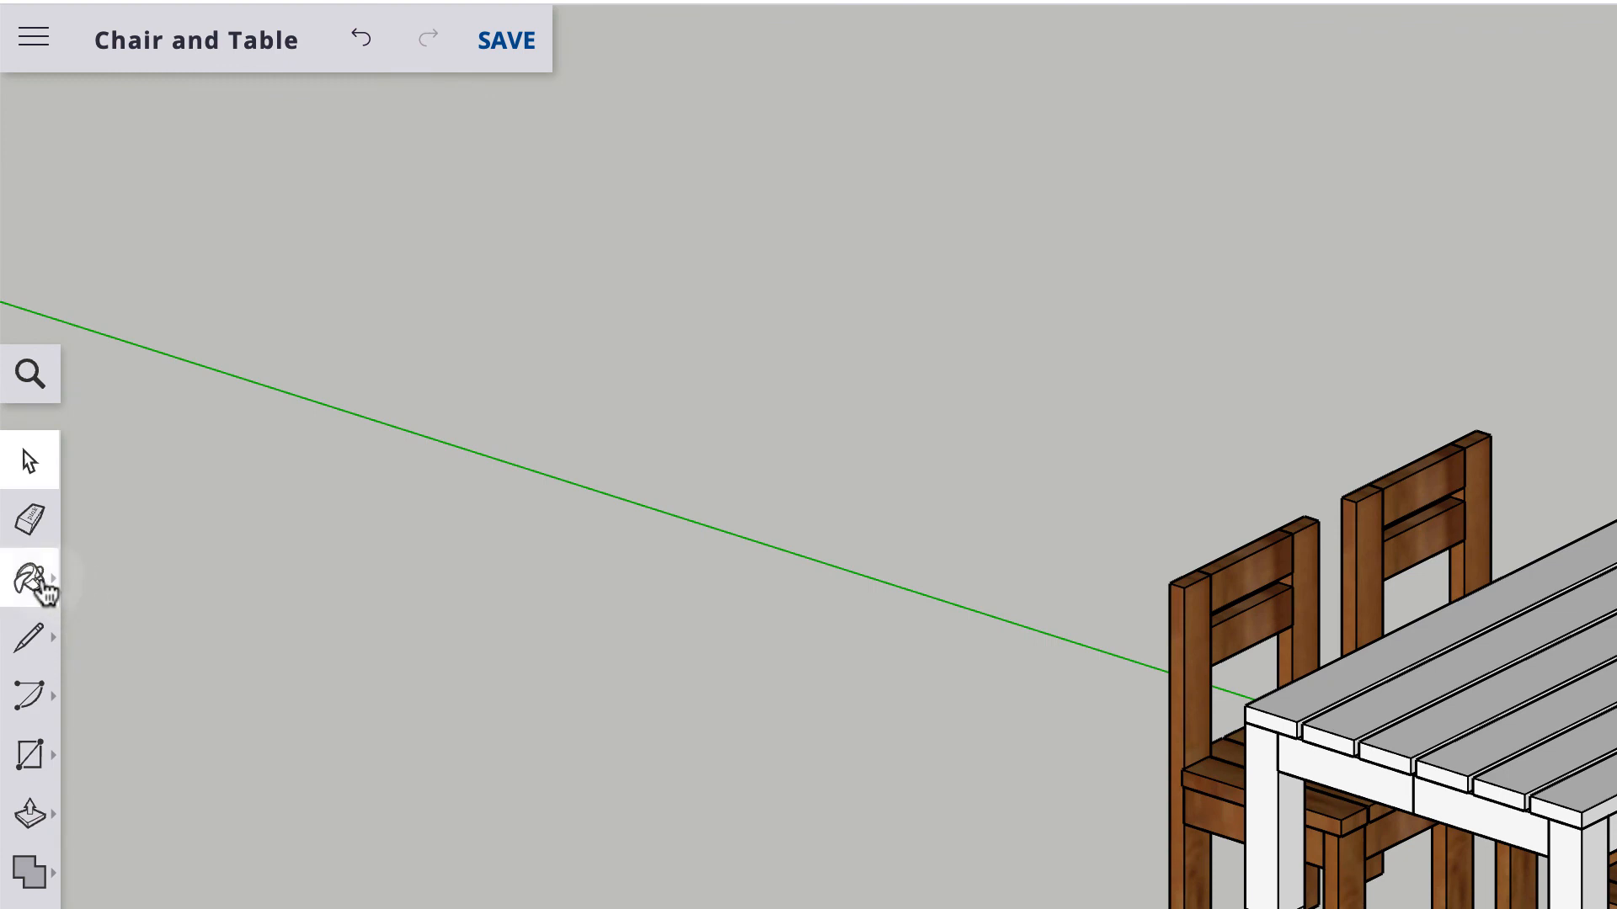
# Step: Sample the wood material from a chair's backrest and apply it to the grouped tabletop boards
pyautogui.click(41, 583)
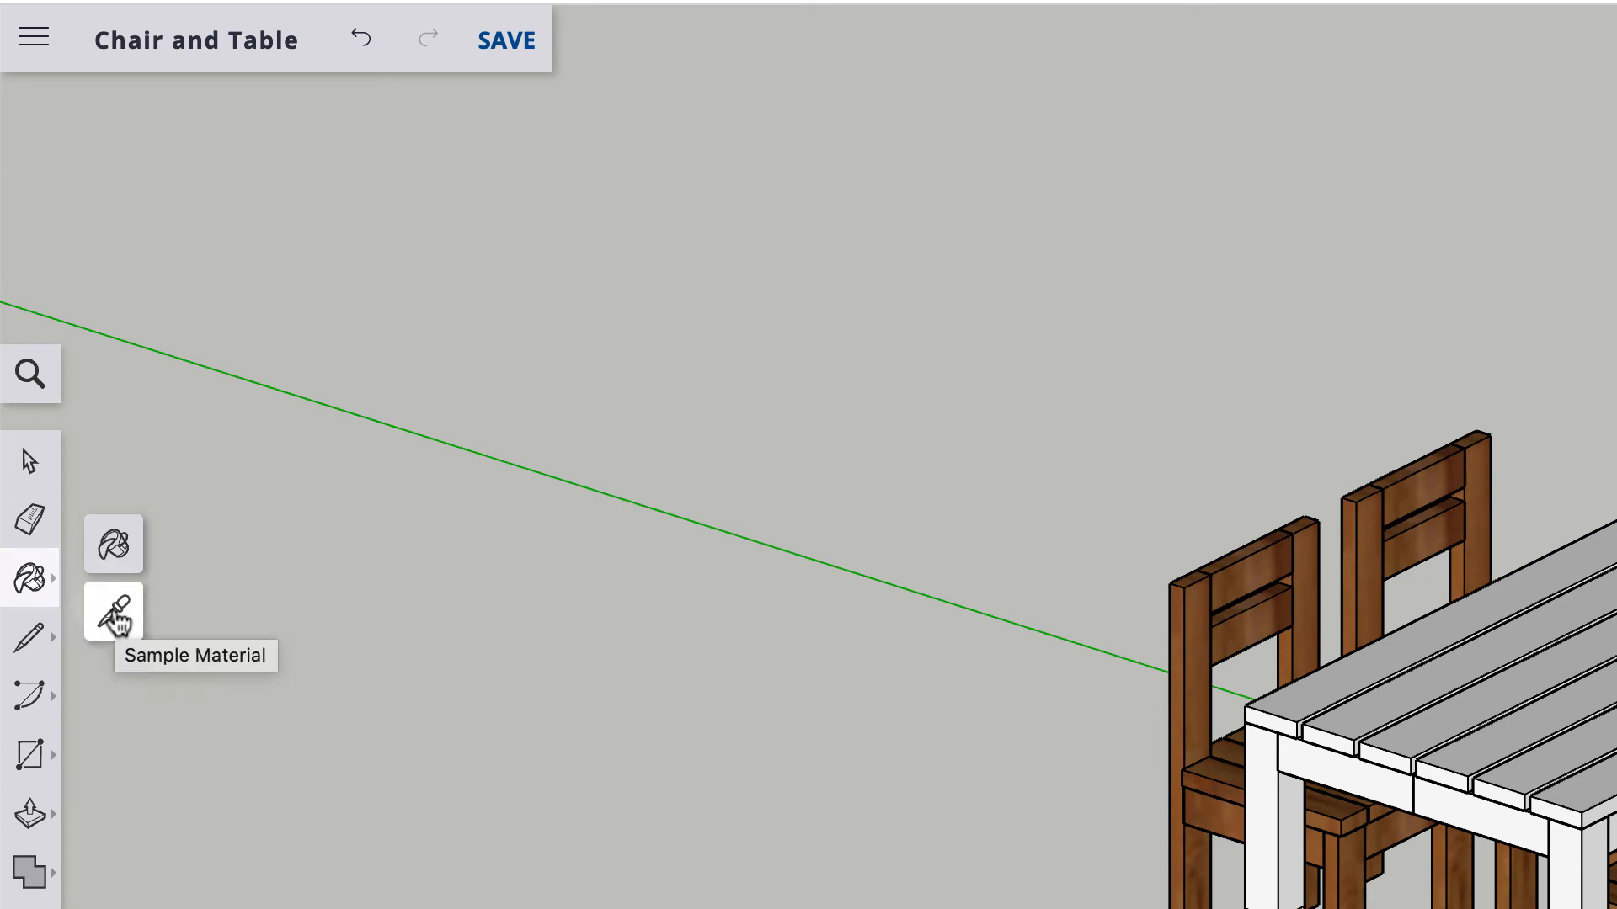
pyautogui.click(116, 612)
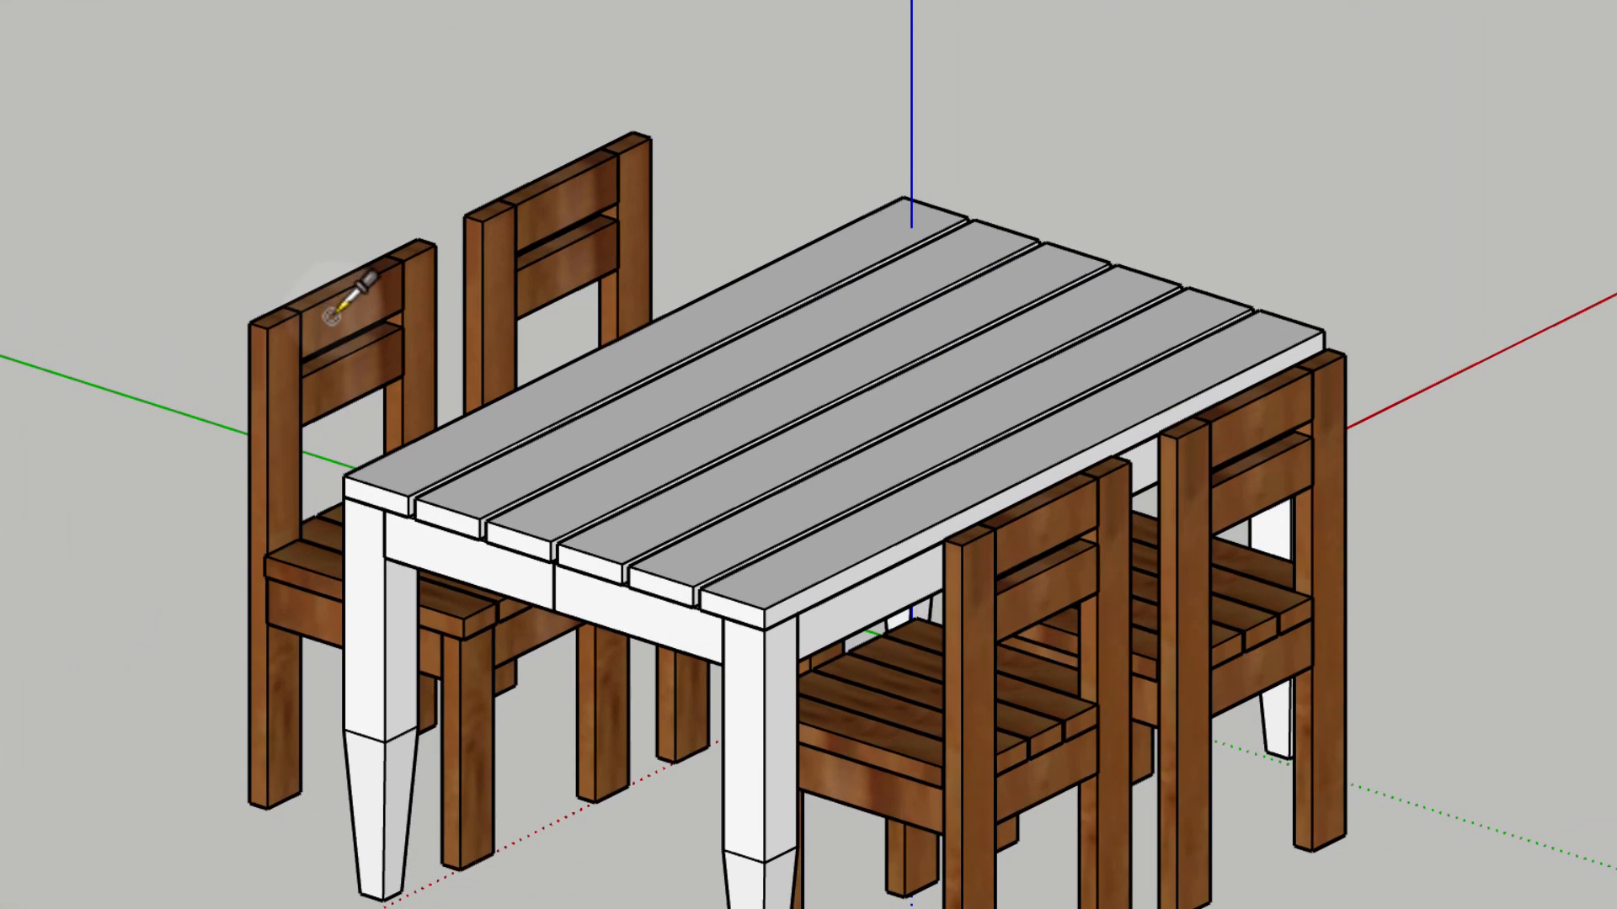
pyautogui.click(329, 312)
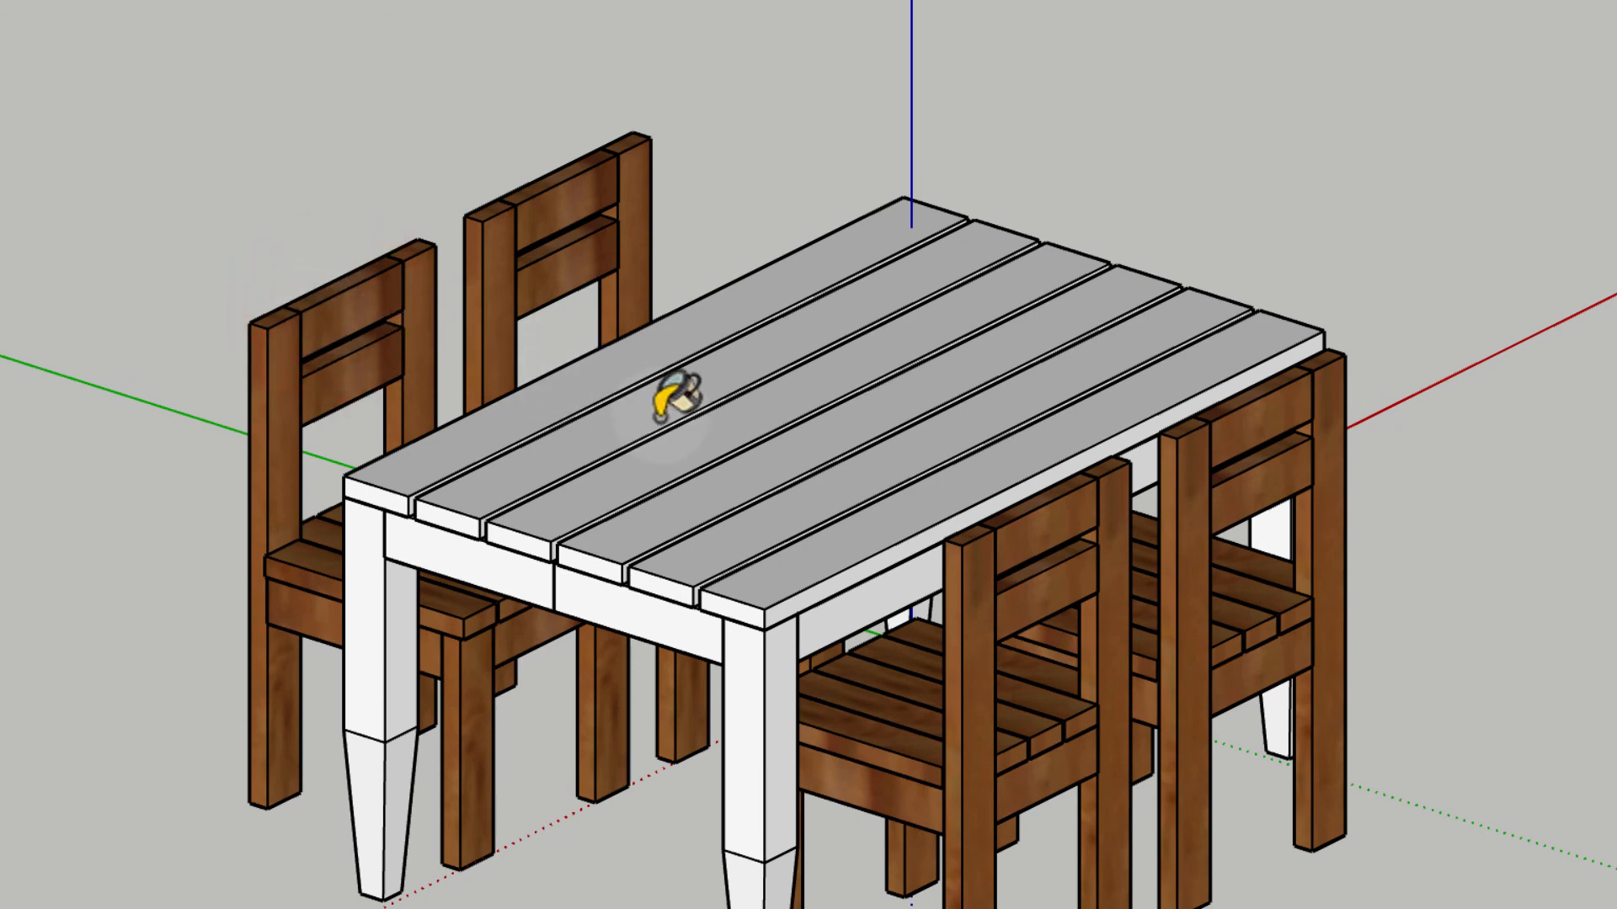
pyautogui.click(656, 417)
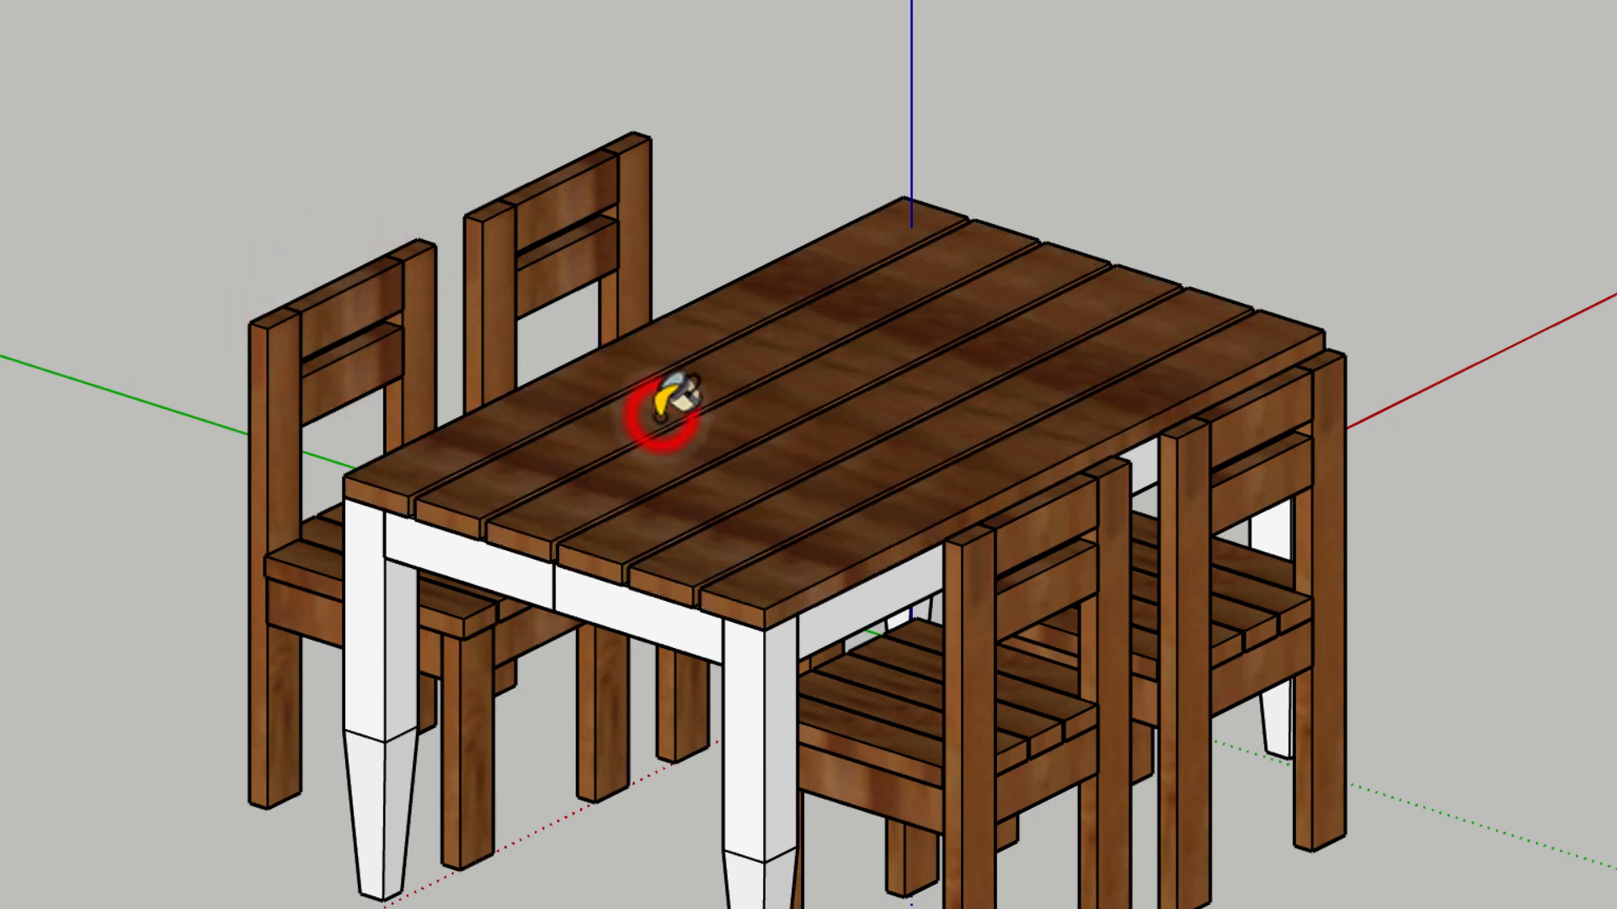
# Step: Apply the sampled wood material to the table's legs and apron
pyautogui.click(609, 621)
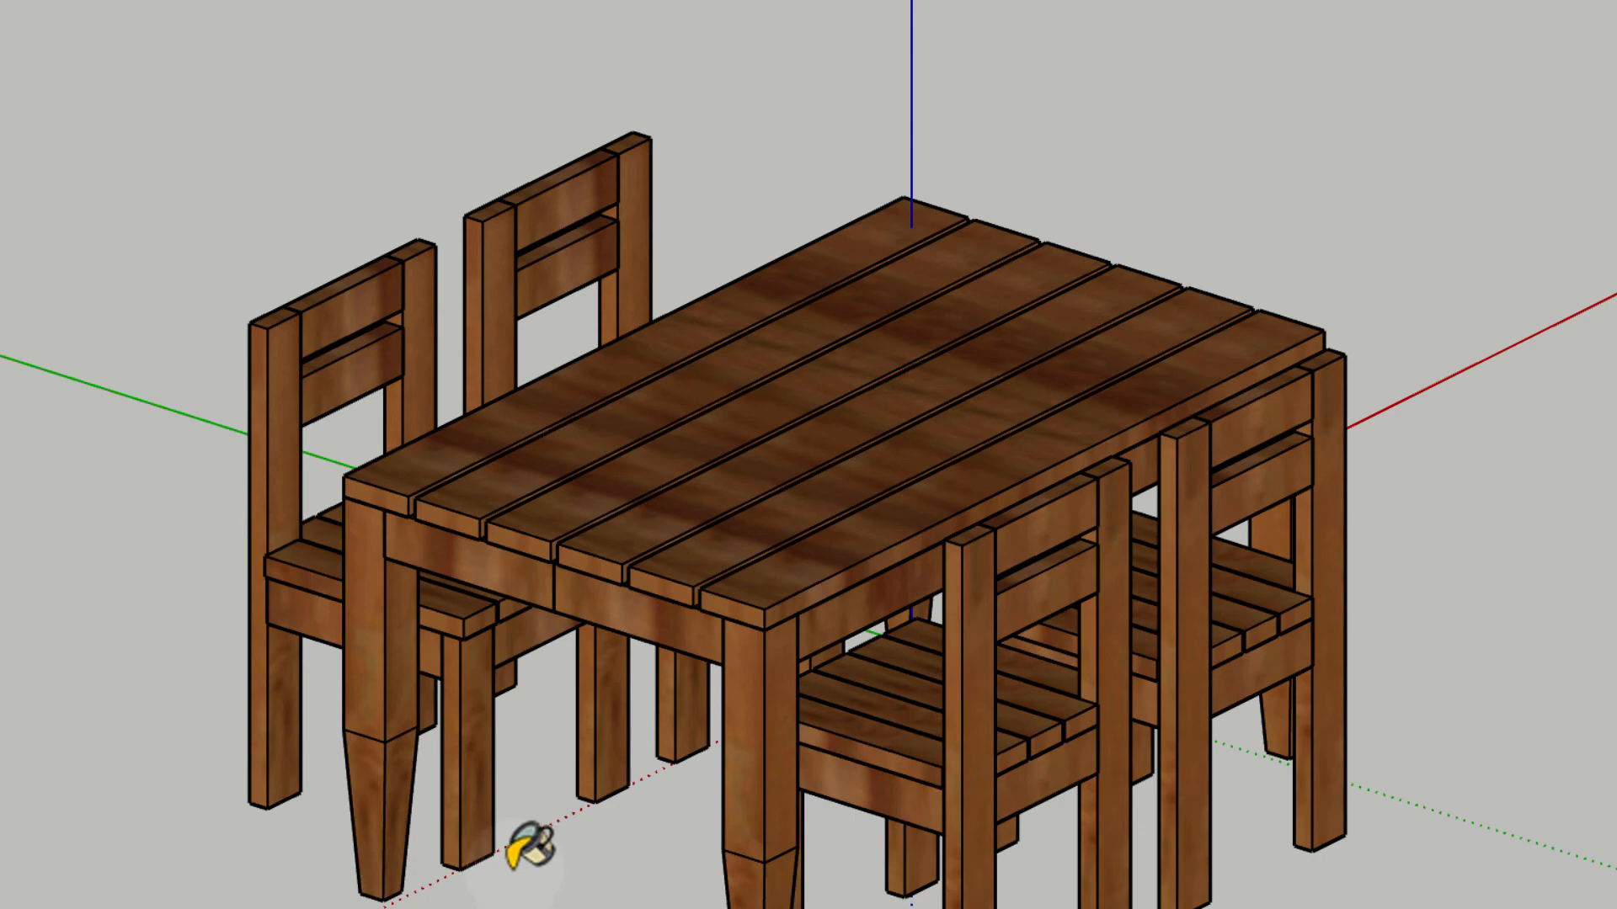
pyautogui.press('space')
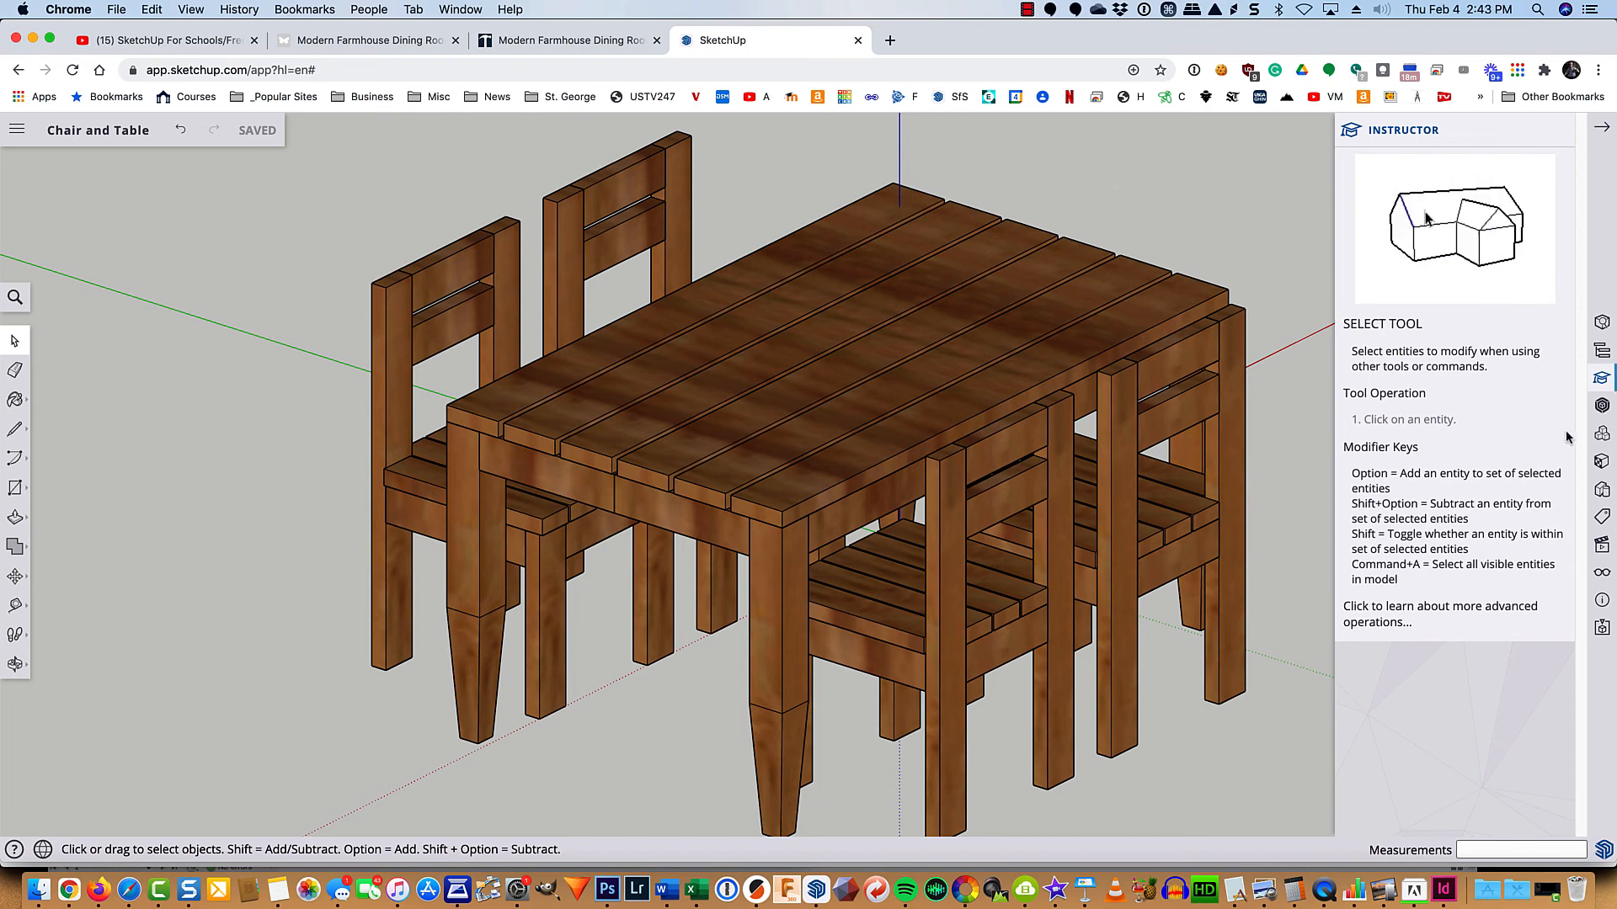
# Step: Search 3D Warehouse for "vase with flowers"
pyautogui.click(1599, 406)
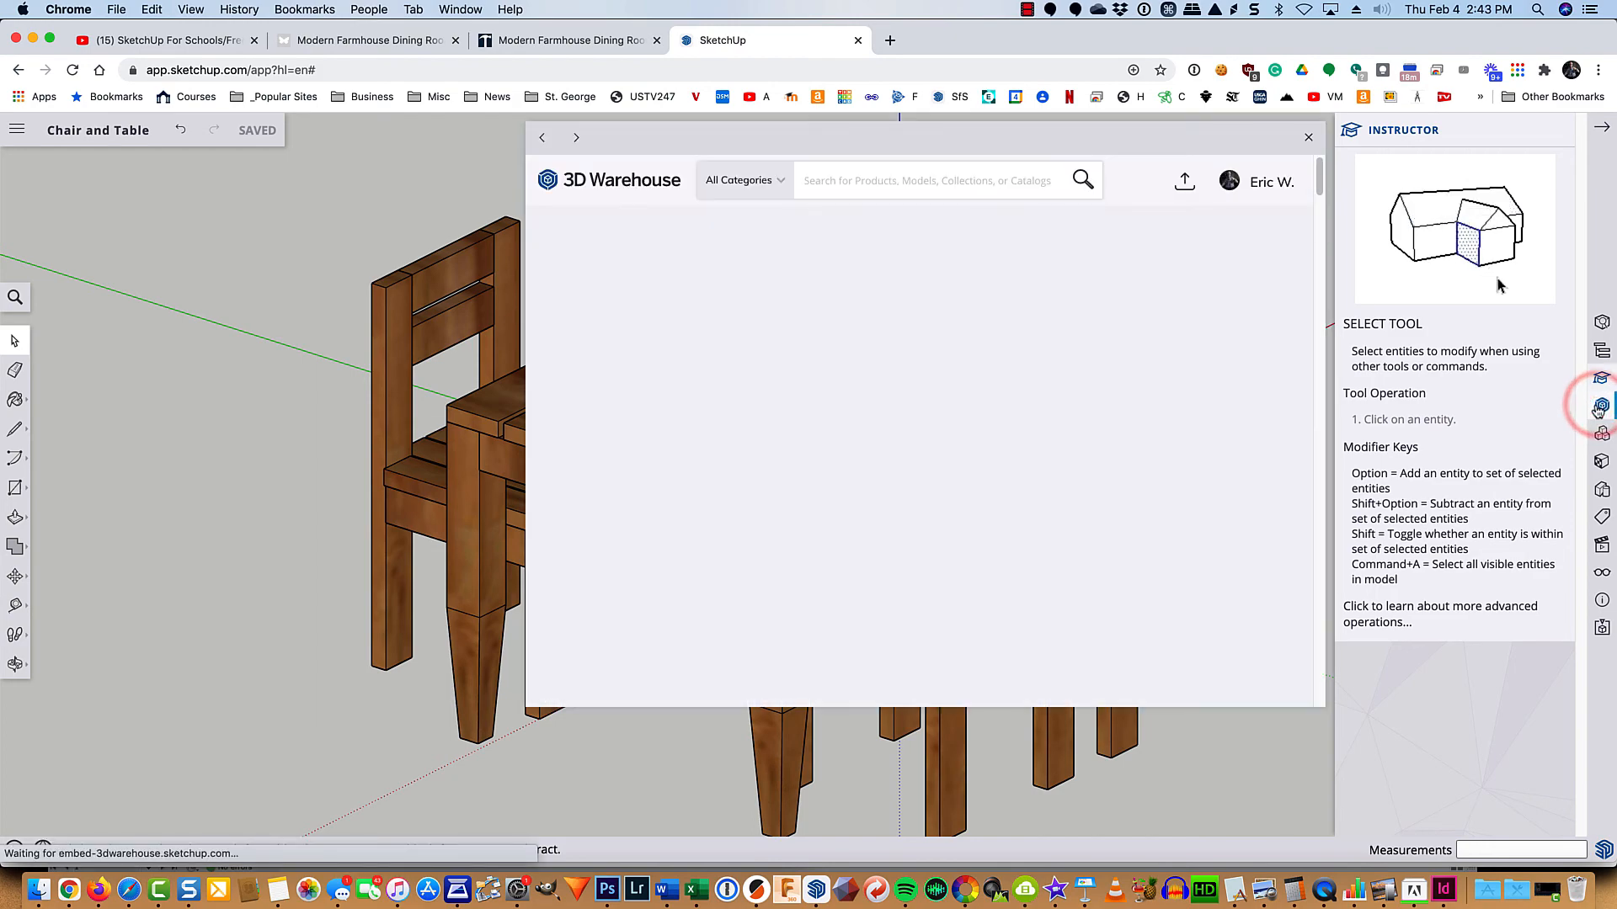
pyautogui.click(883, 179)
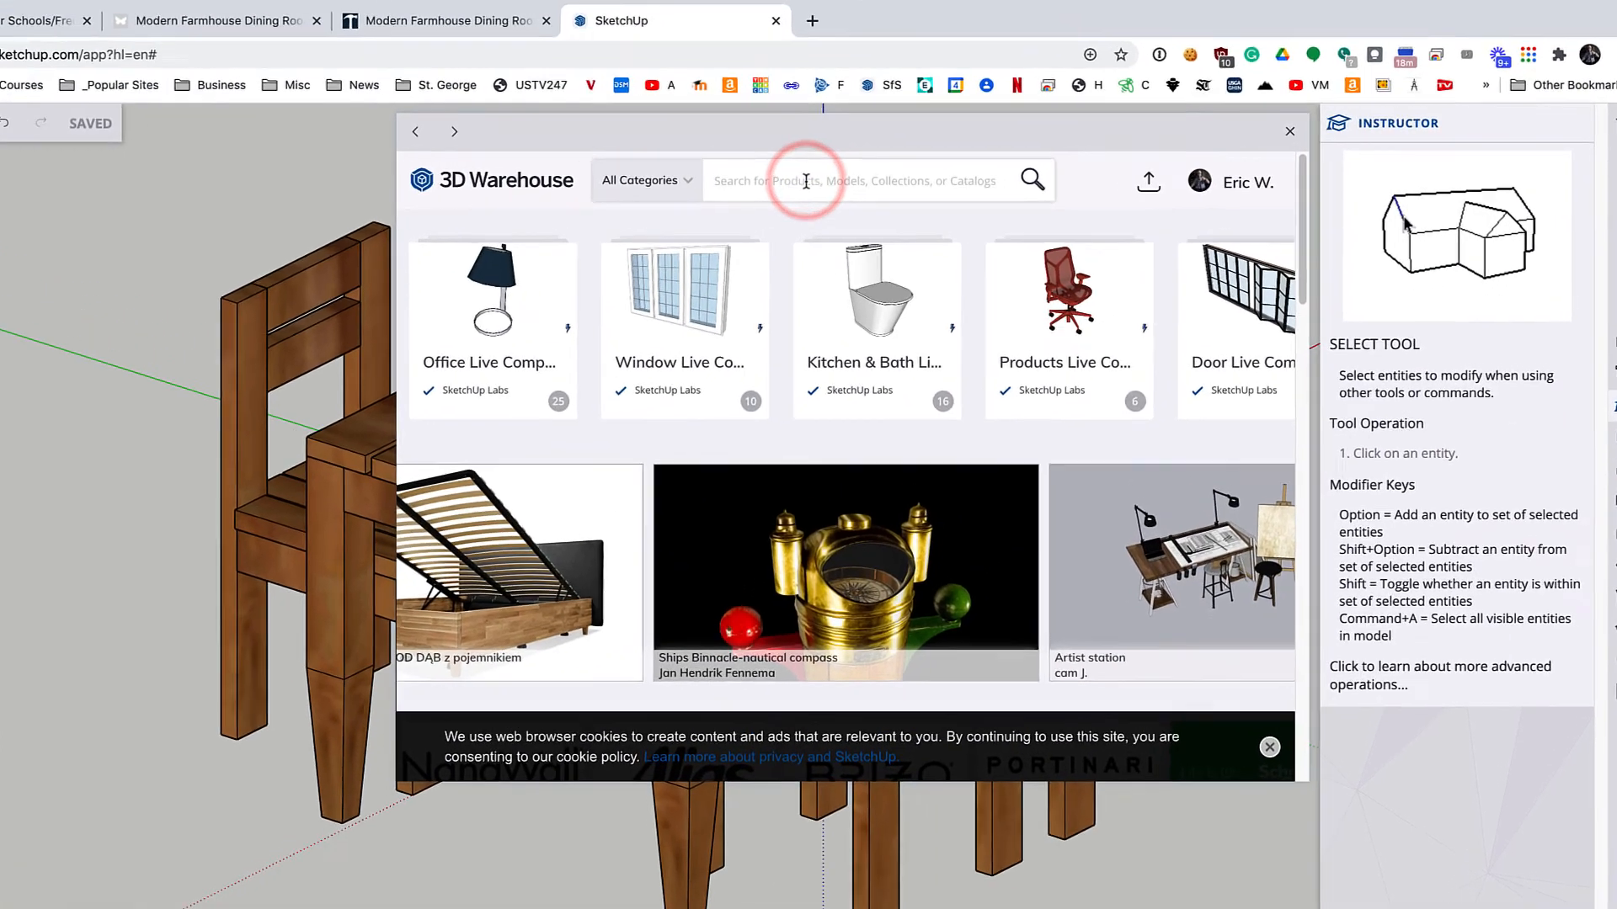
pyautogui.write('vase ')
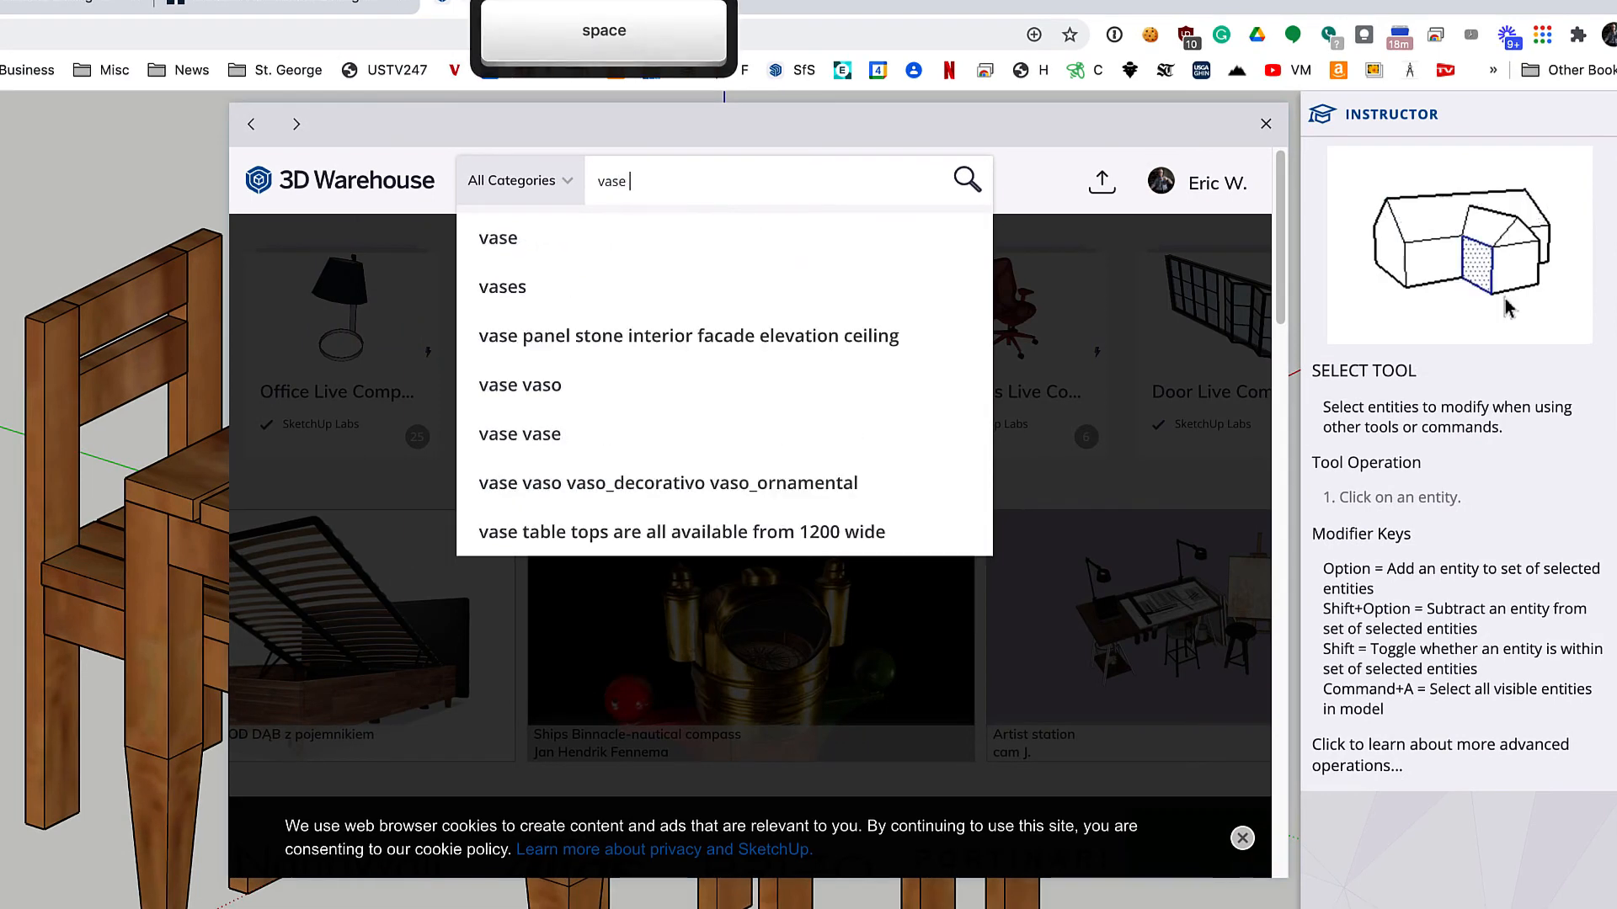
pyautogui.write('with flowers')
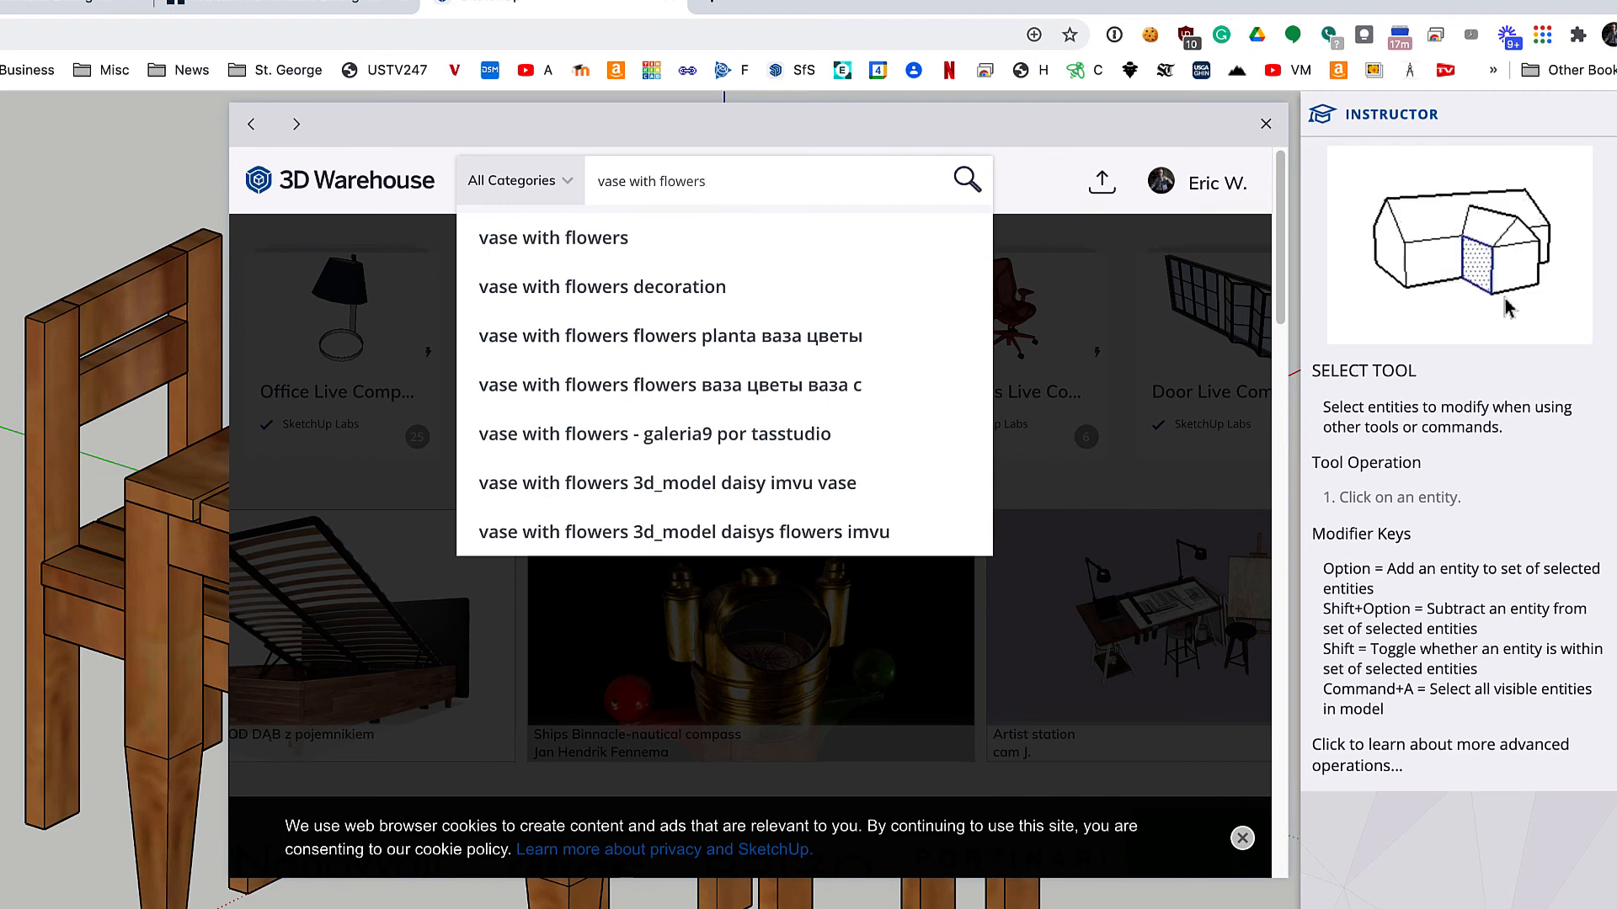
pyautogui.press('Return')
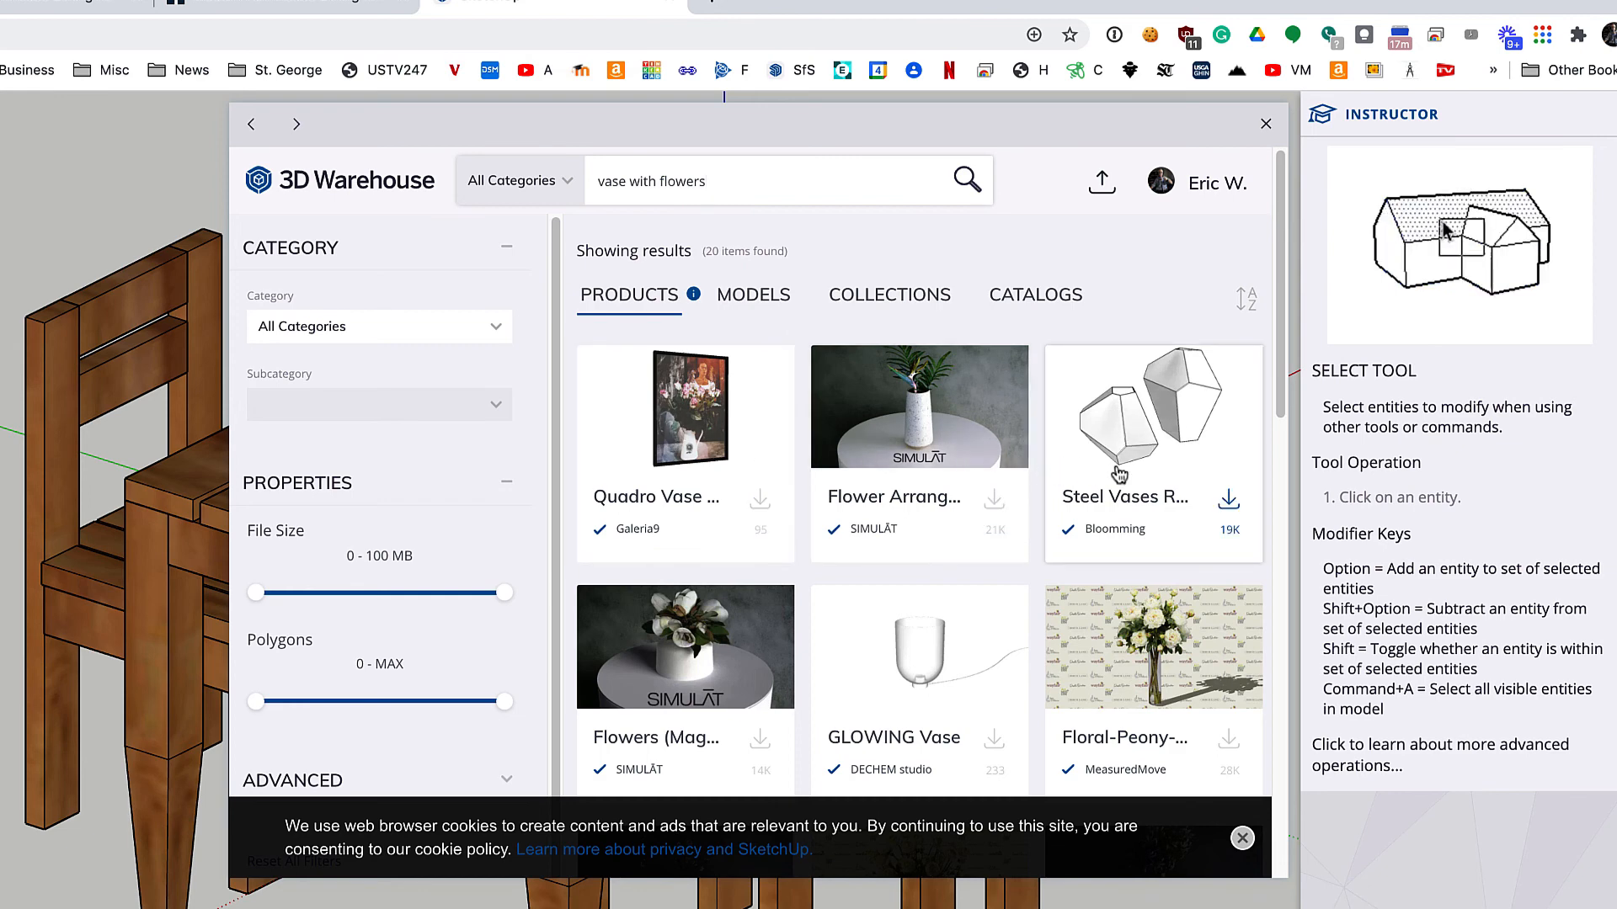
# Step: Download the yellow Floral-Ranunculus vase model by MeasuredMove into the scene and place it near the middle of the tabletop
pyautogui.scroll(-5, 1118, 474)
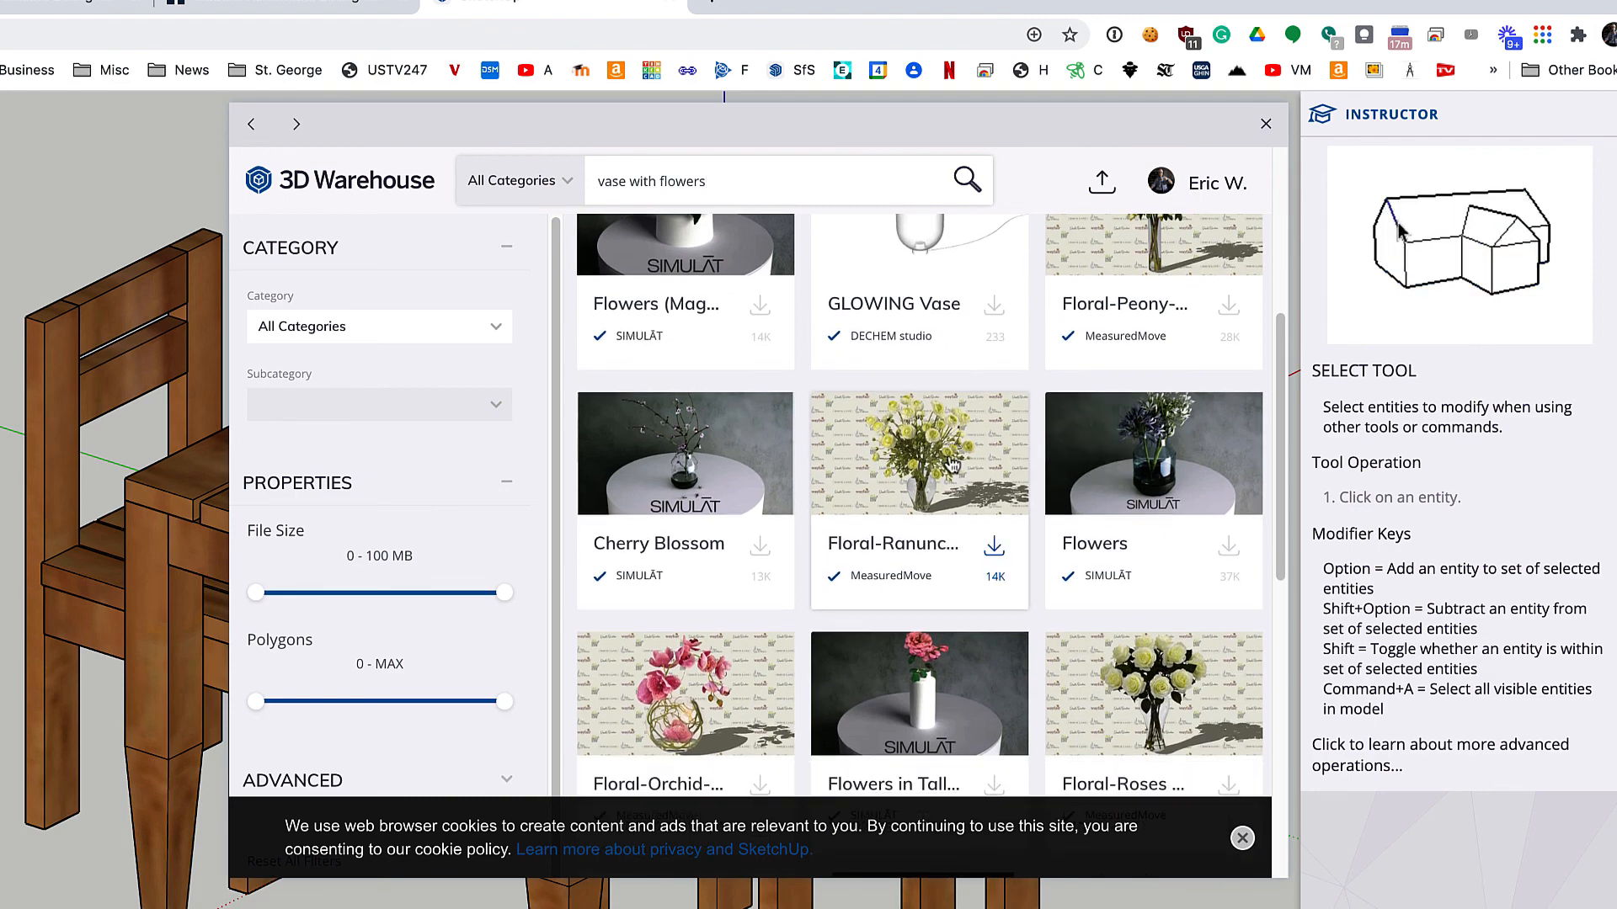
pyautogui.click(994, 552)
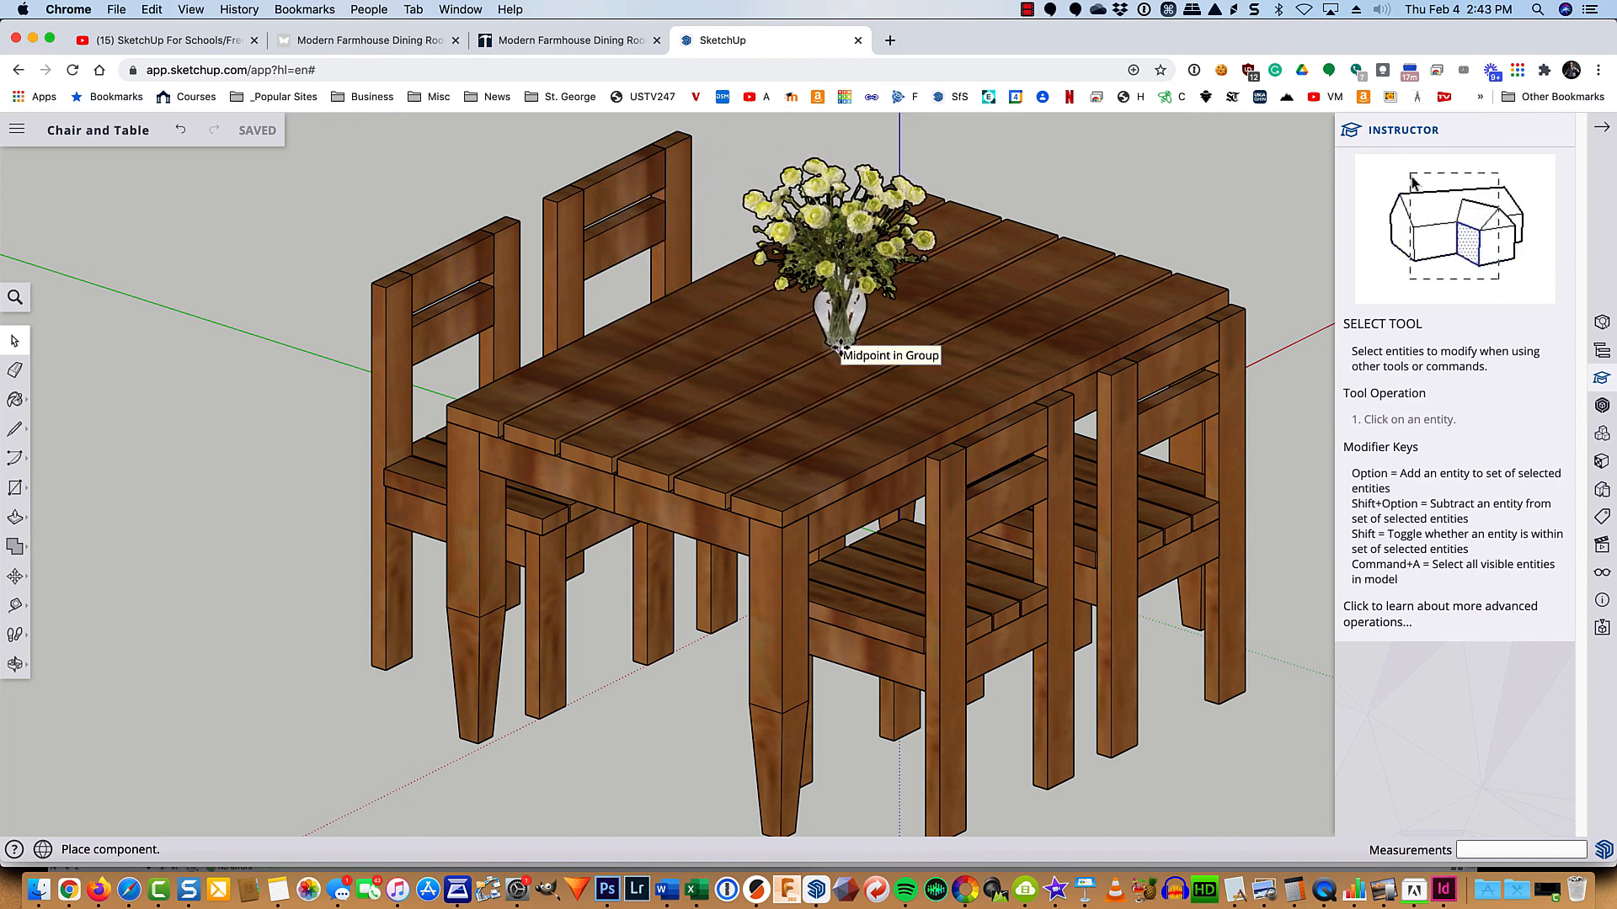
pyautogui.click(840, 346)
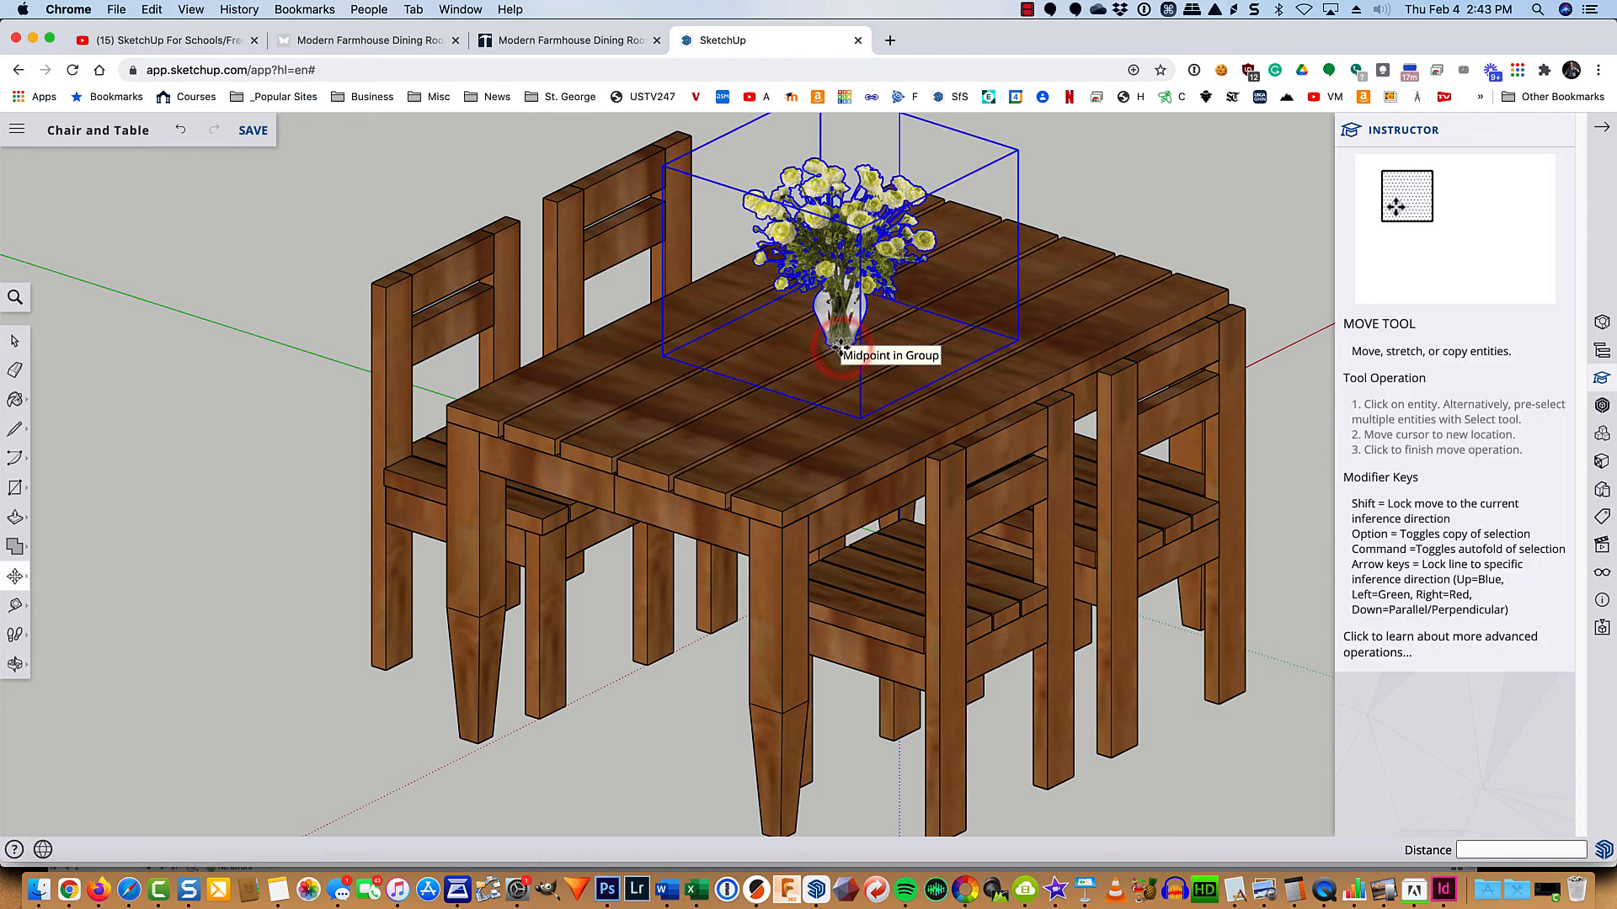
pyautogui.press('space')
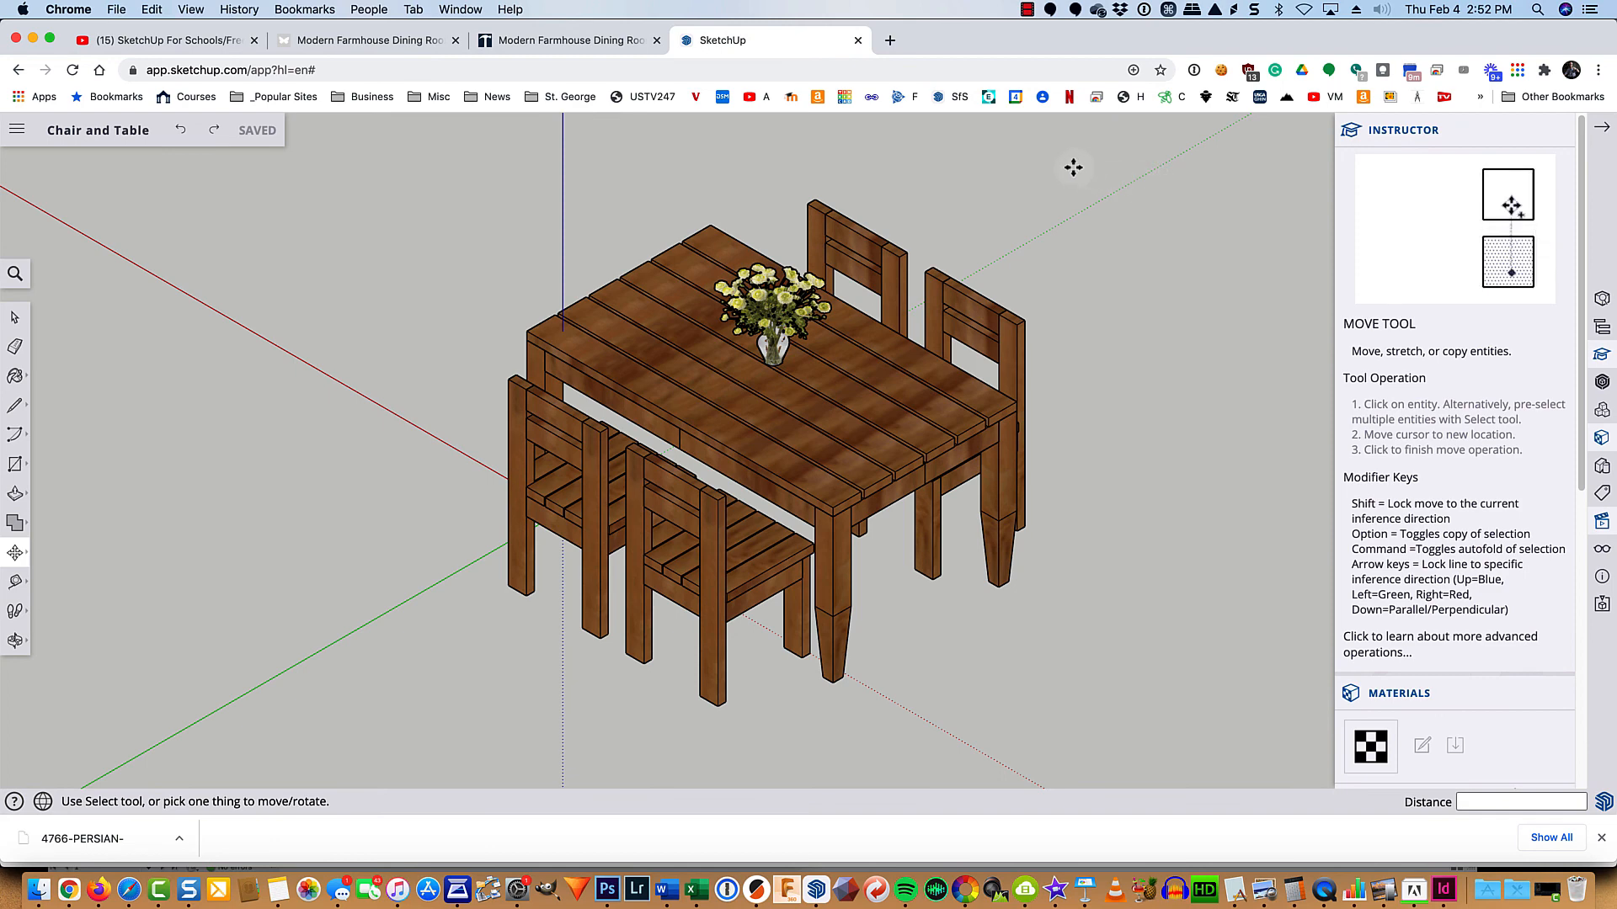
# Step: Search Google for "persian carpet" in a new browser tab
pyautogui.click(890, 39)
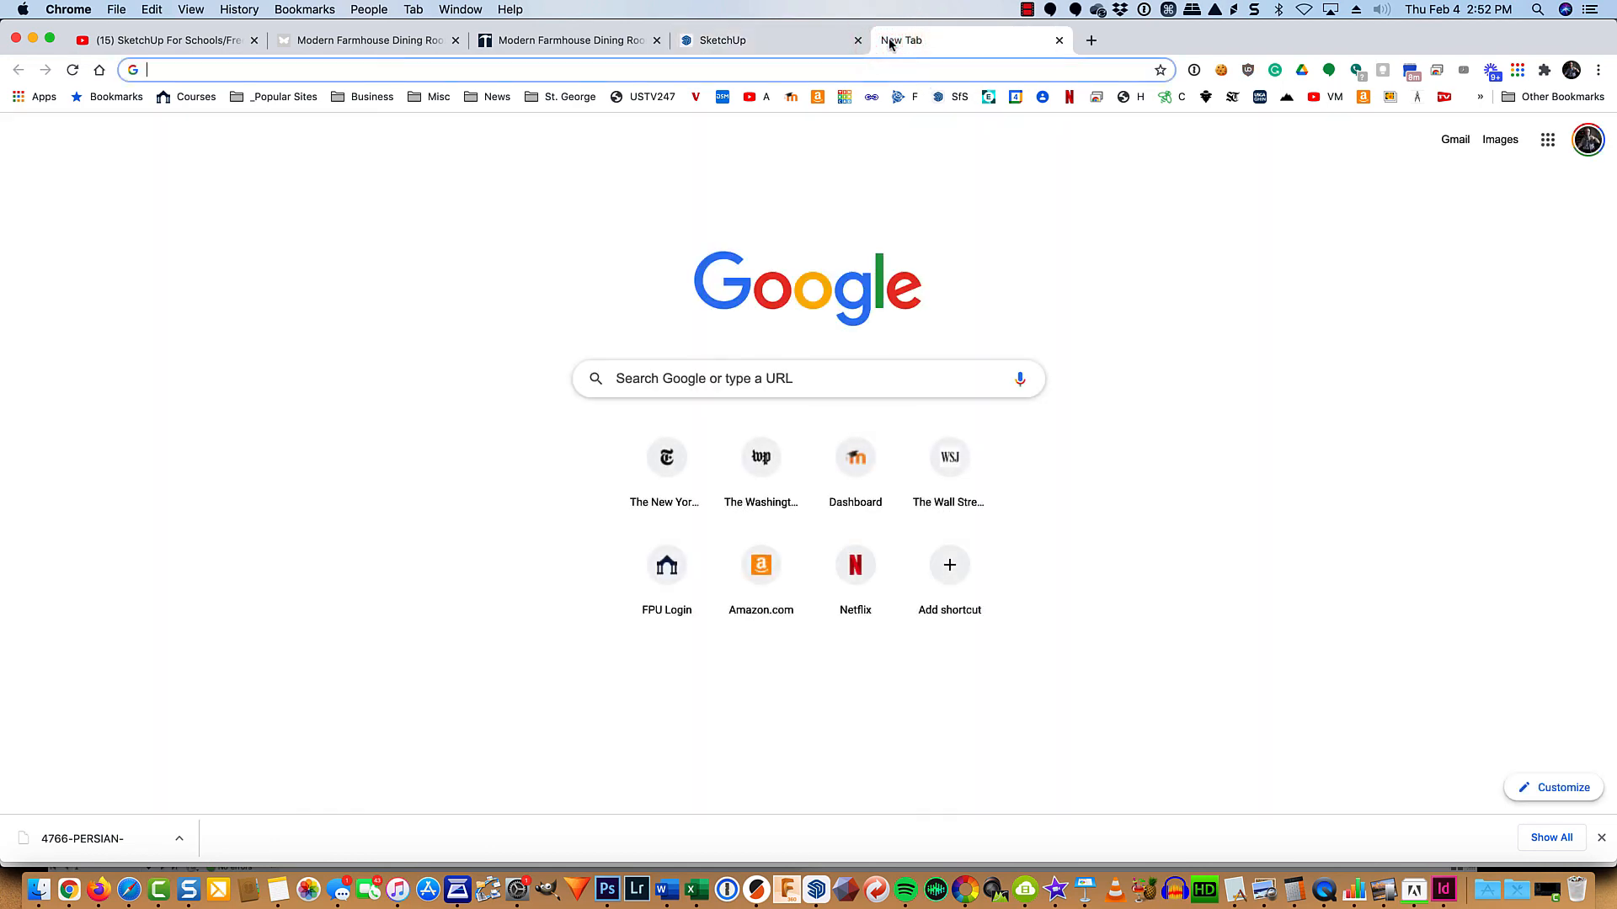
pyautogui.write('p')
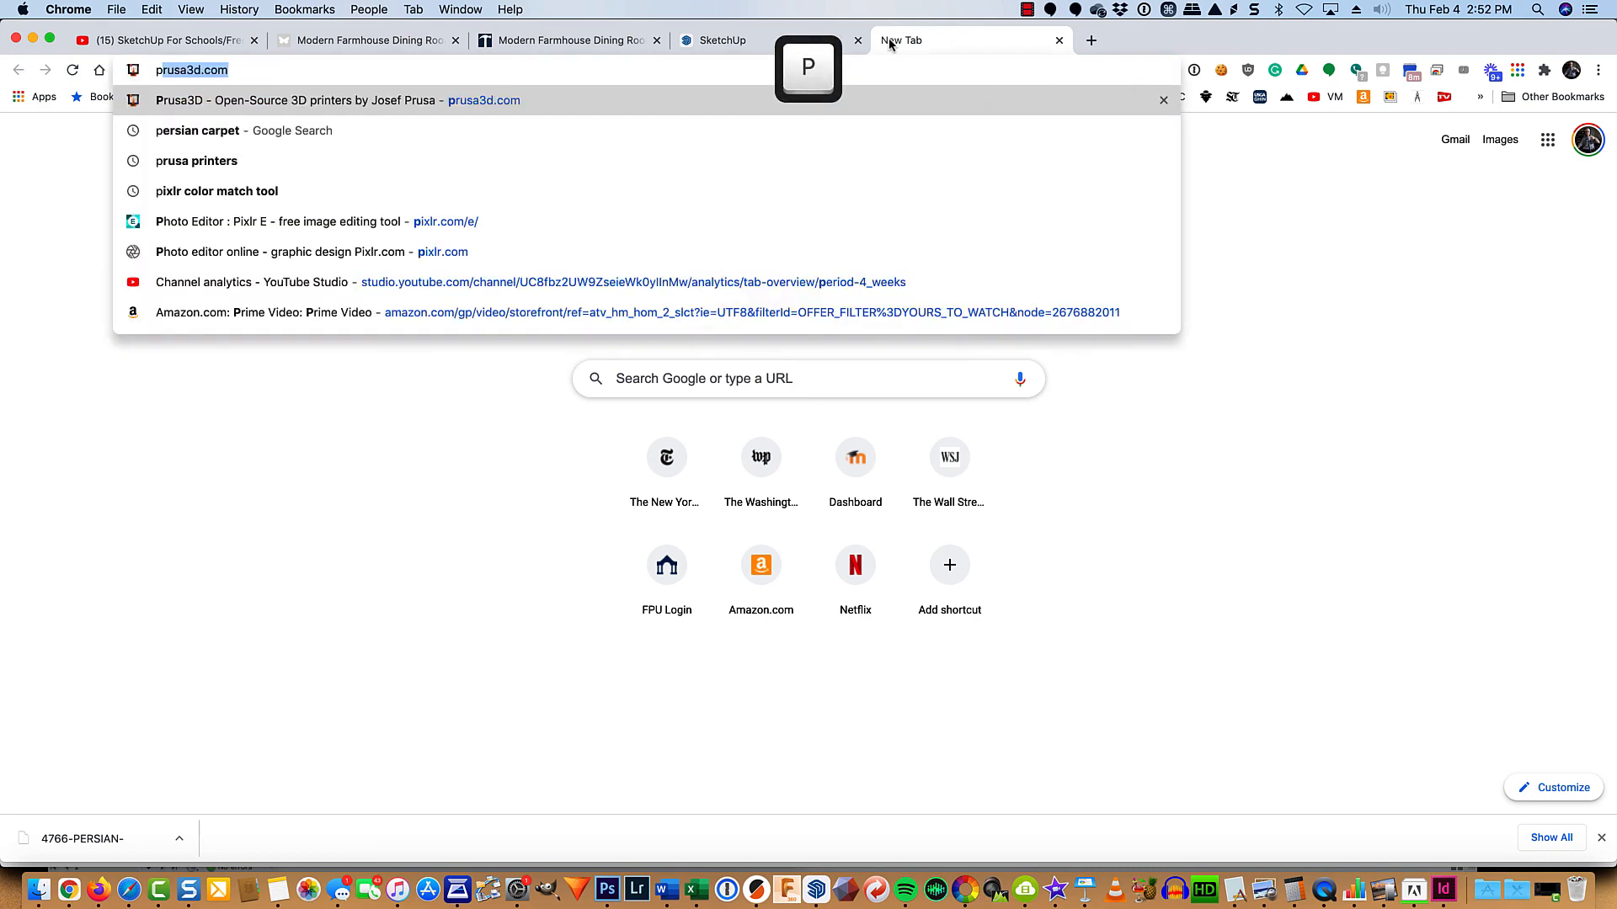
pyautogui.write('ersian ')
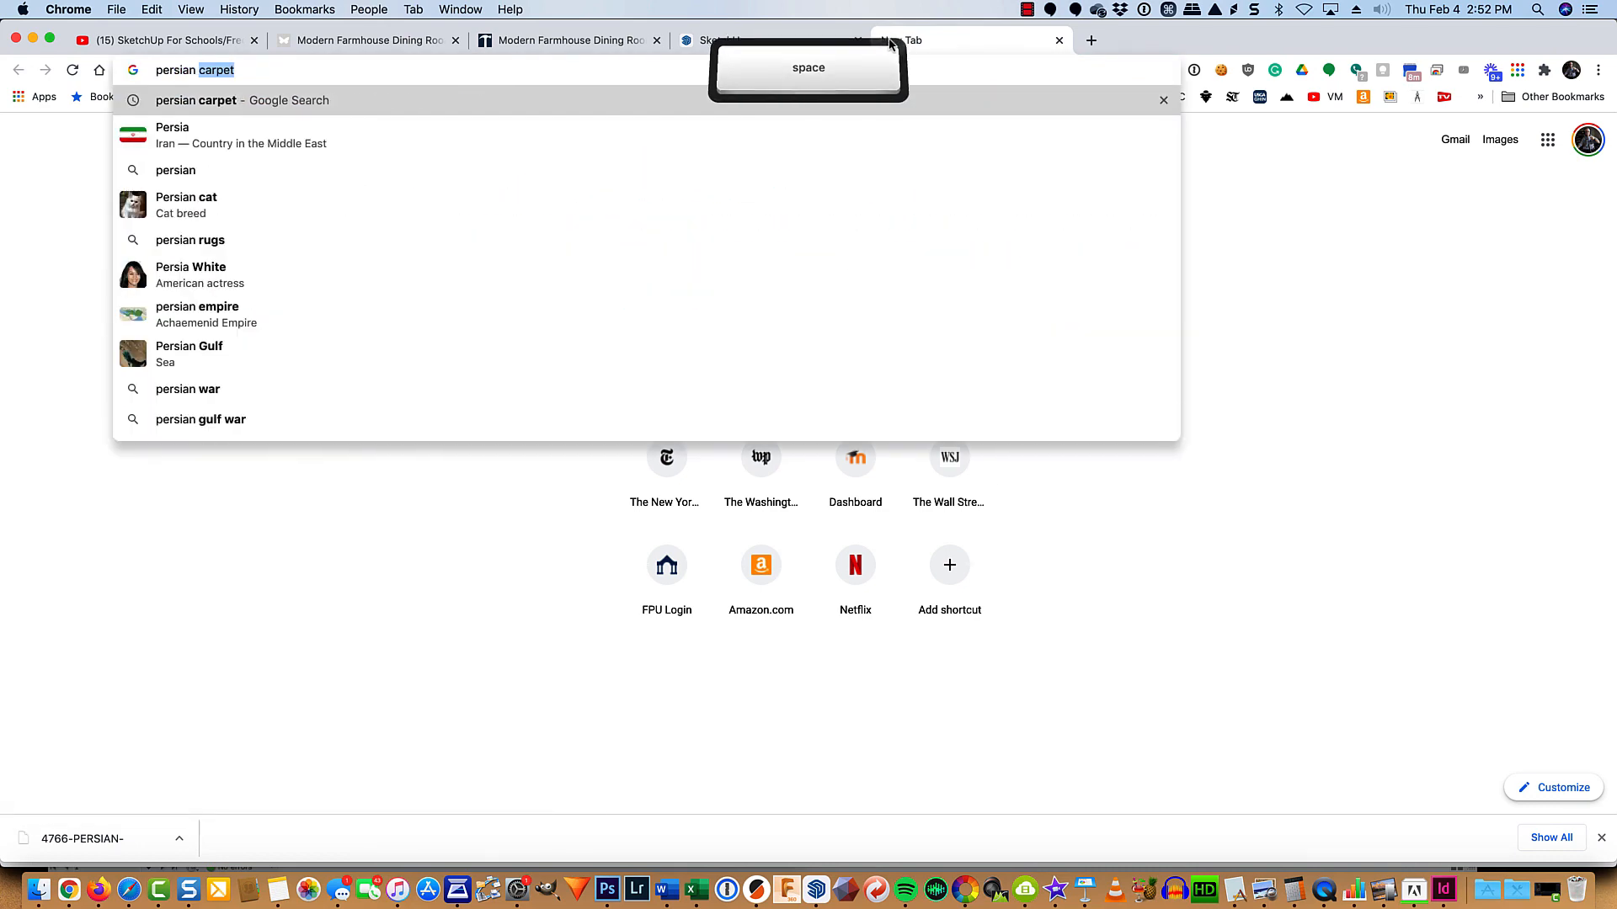
pyautogui.write('carpet')
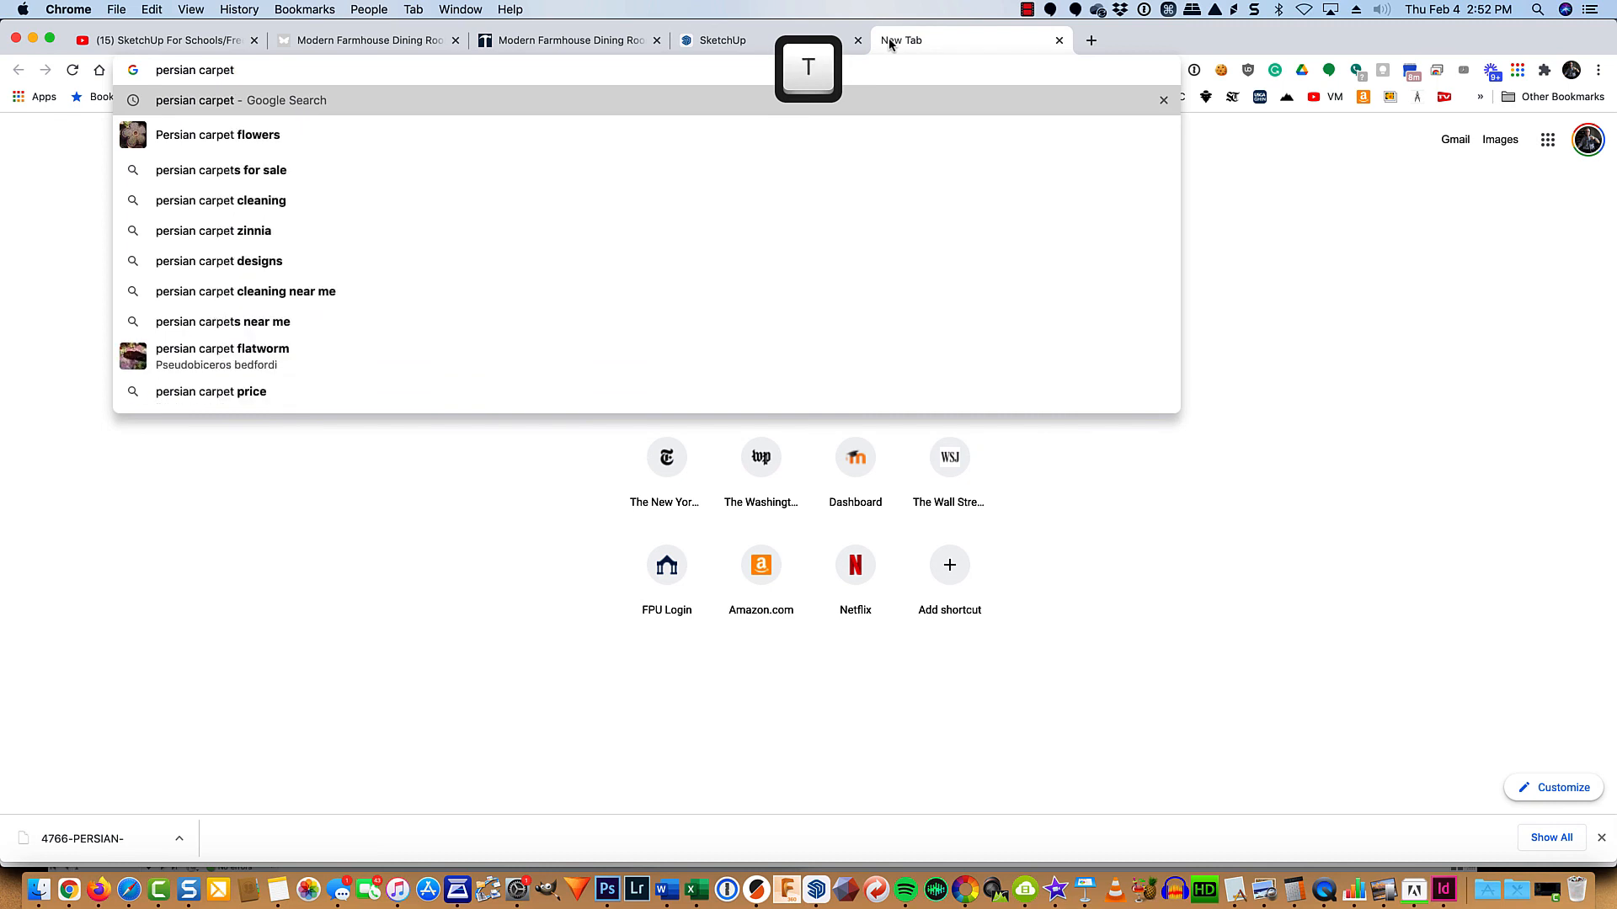
pyautogui.press('Return')
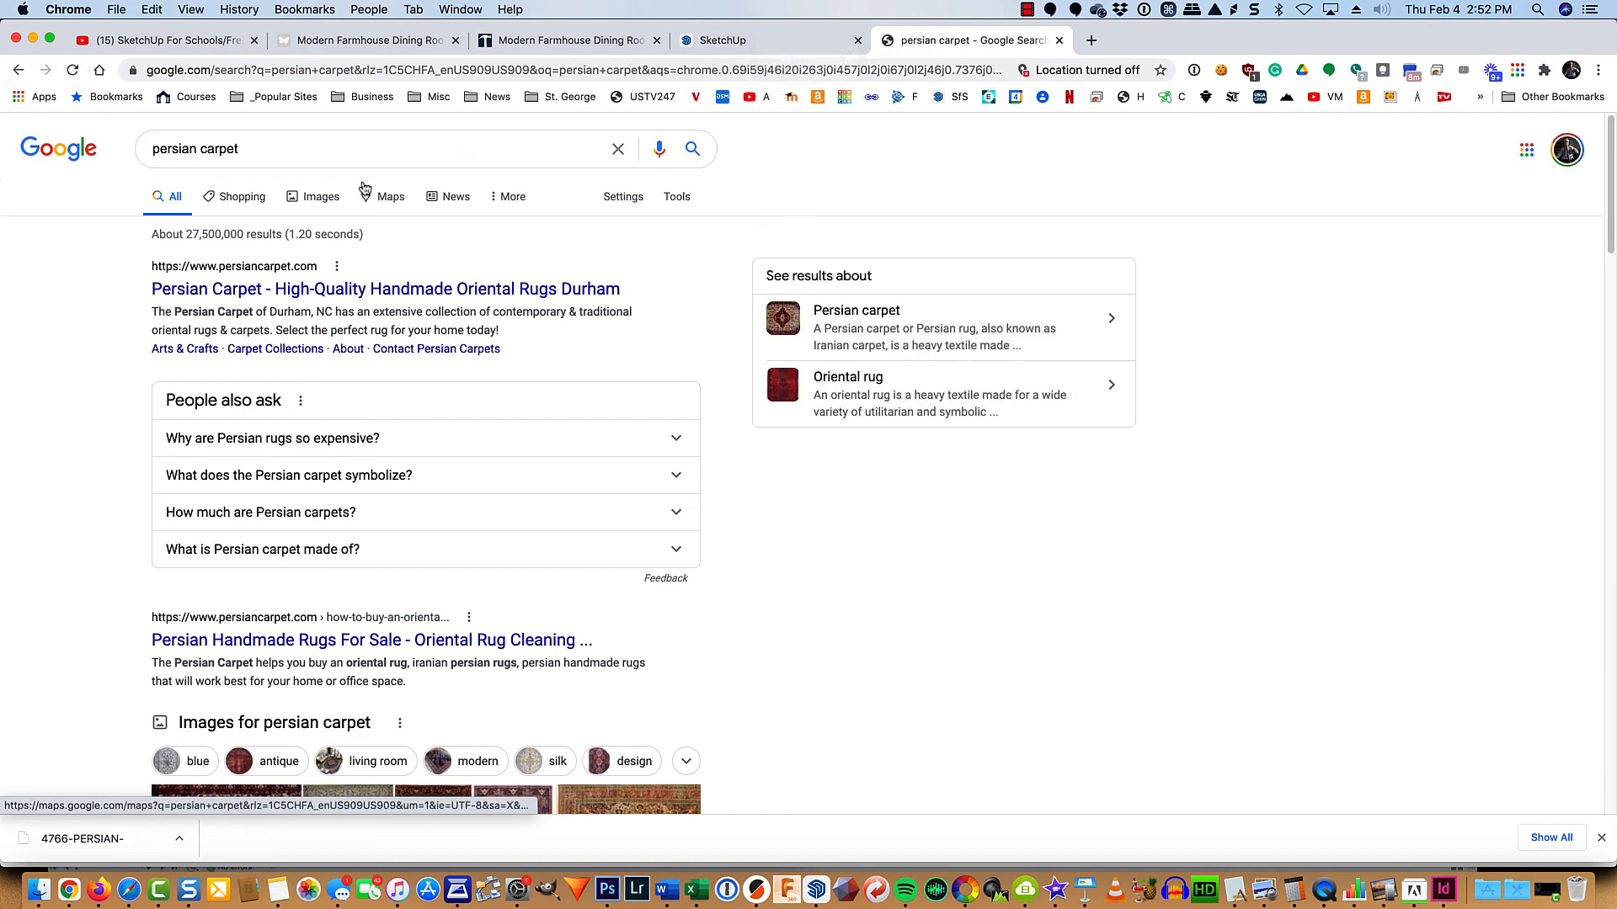
# Step: Show the image results for the carpet search and restrict them to the Large size
pyautogui.click(331, 203)
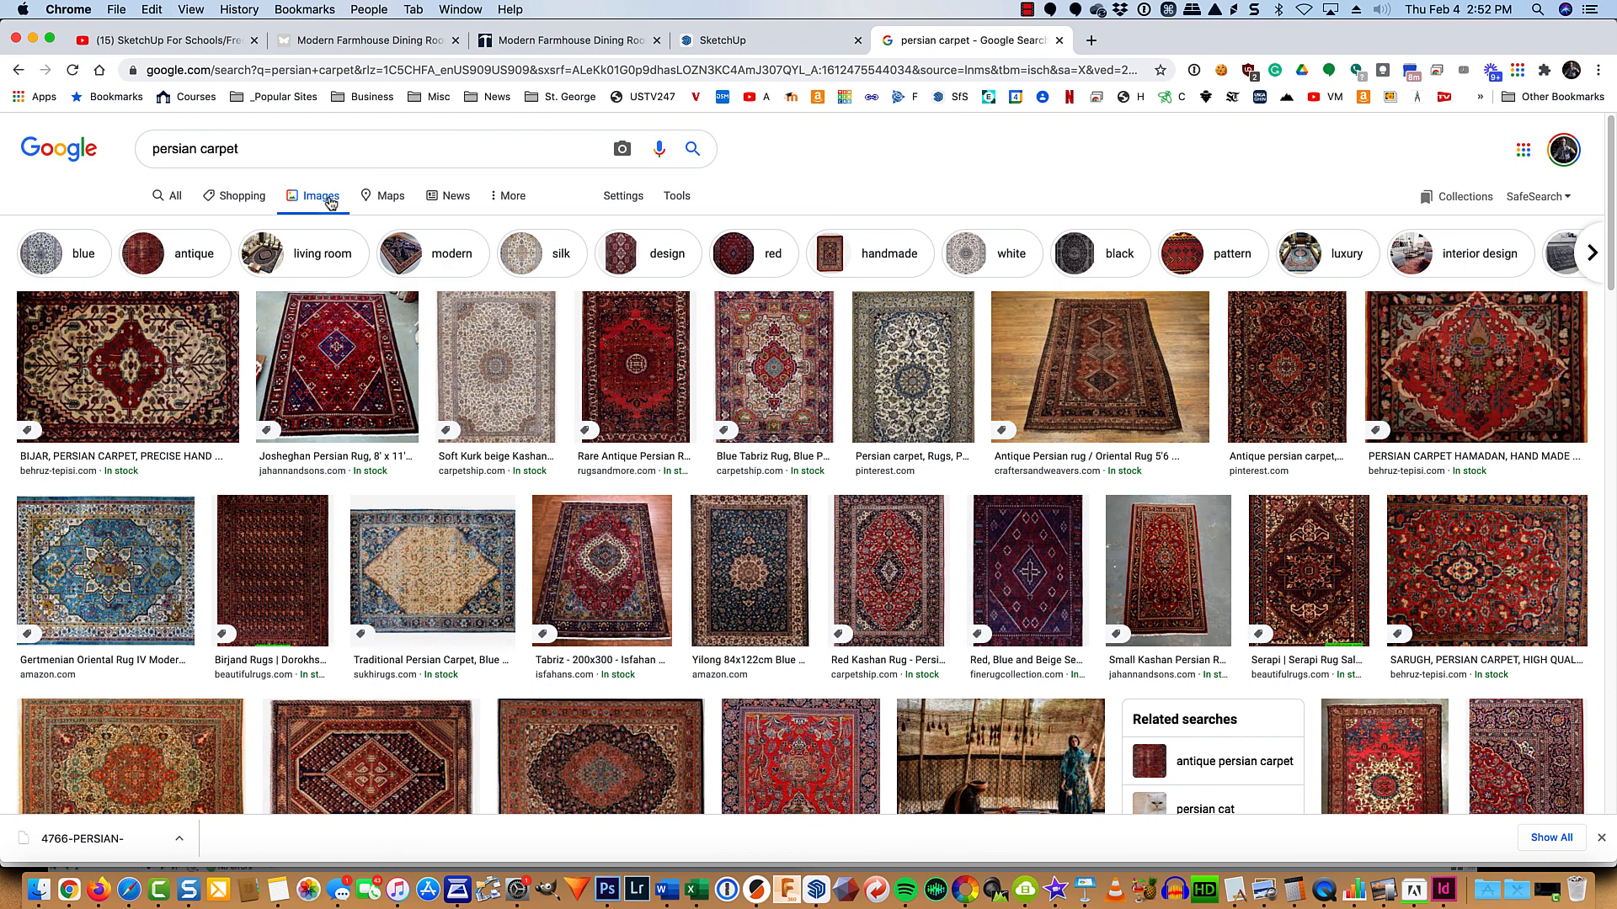
pyautogui.click(677, 197)
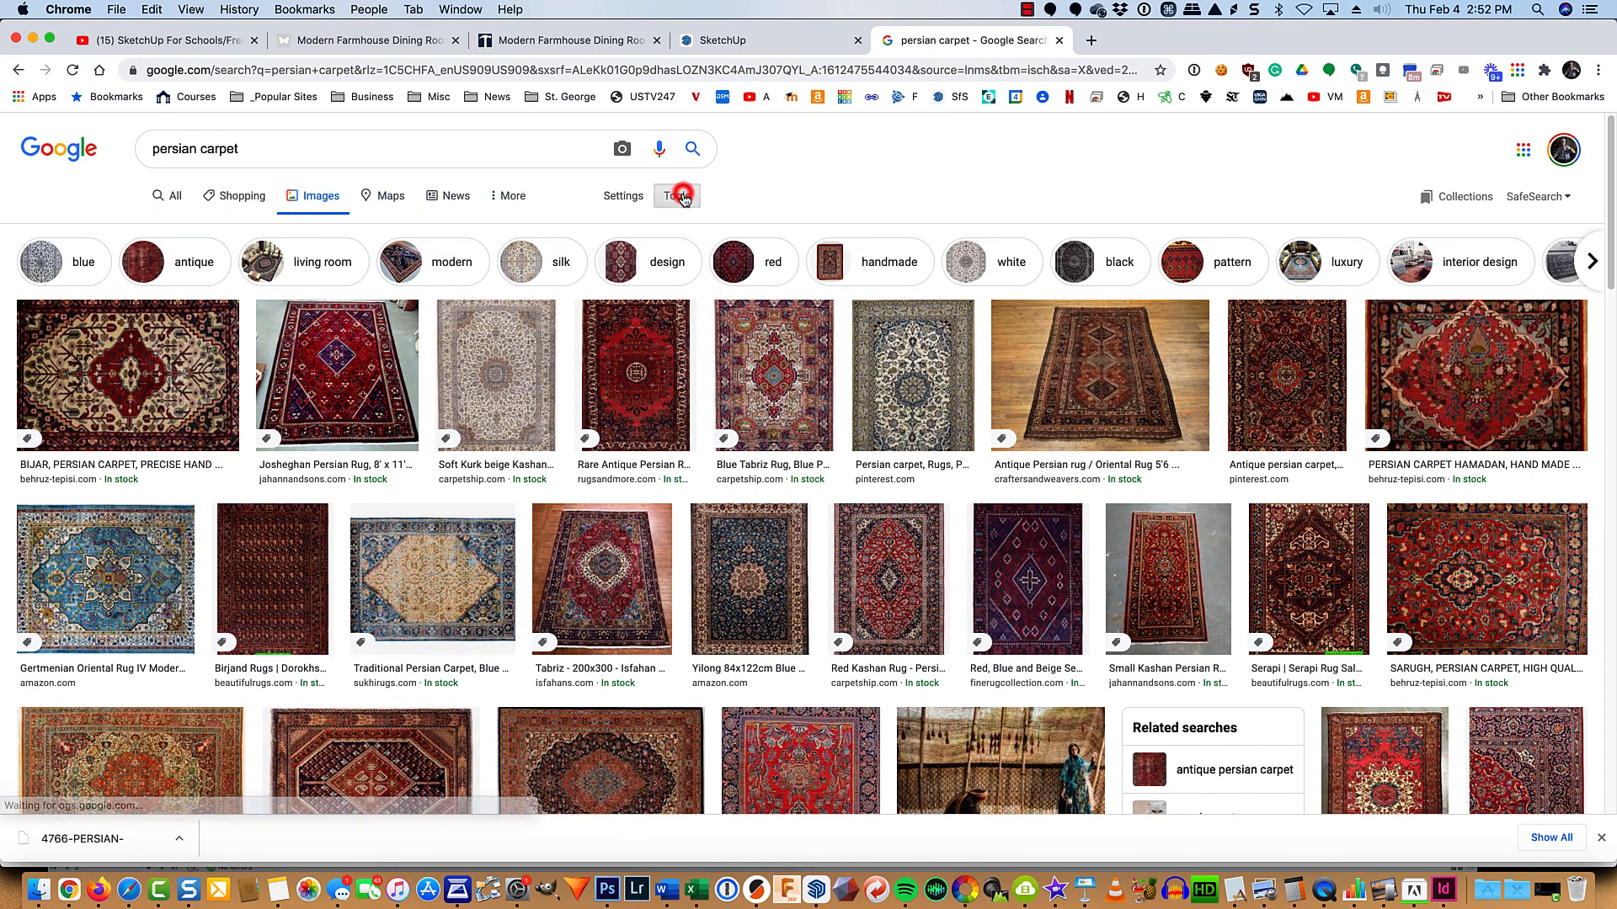
pyautogui.click(158, 229)
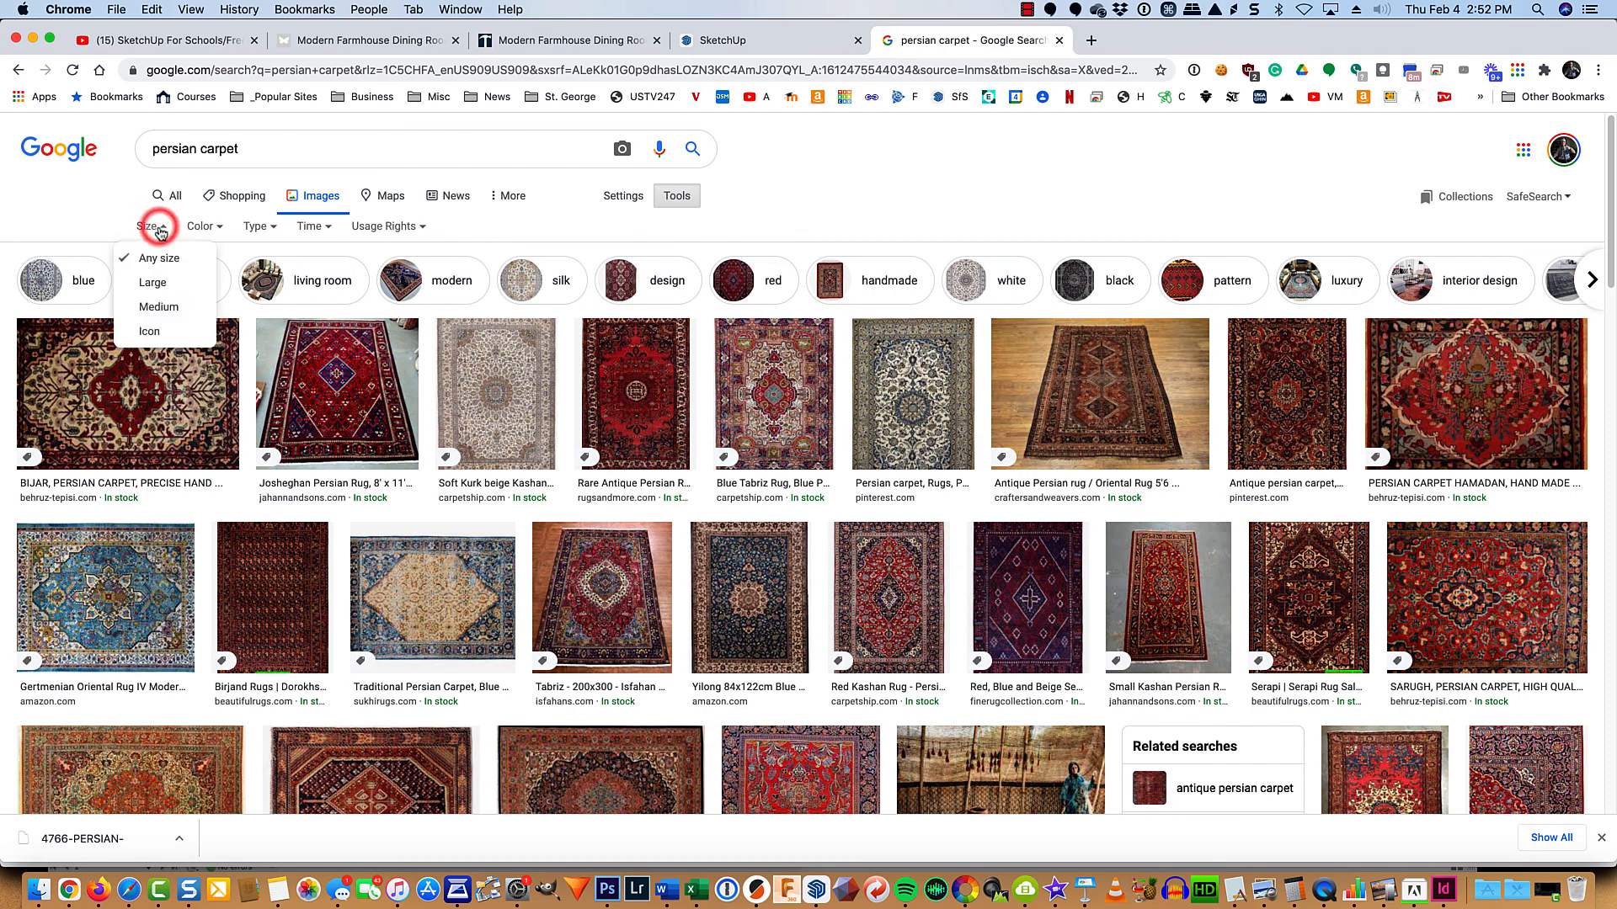
pyautogui.click(156, 286)
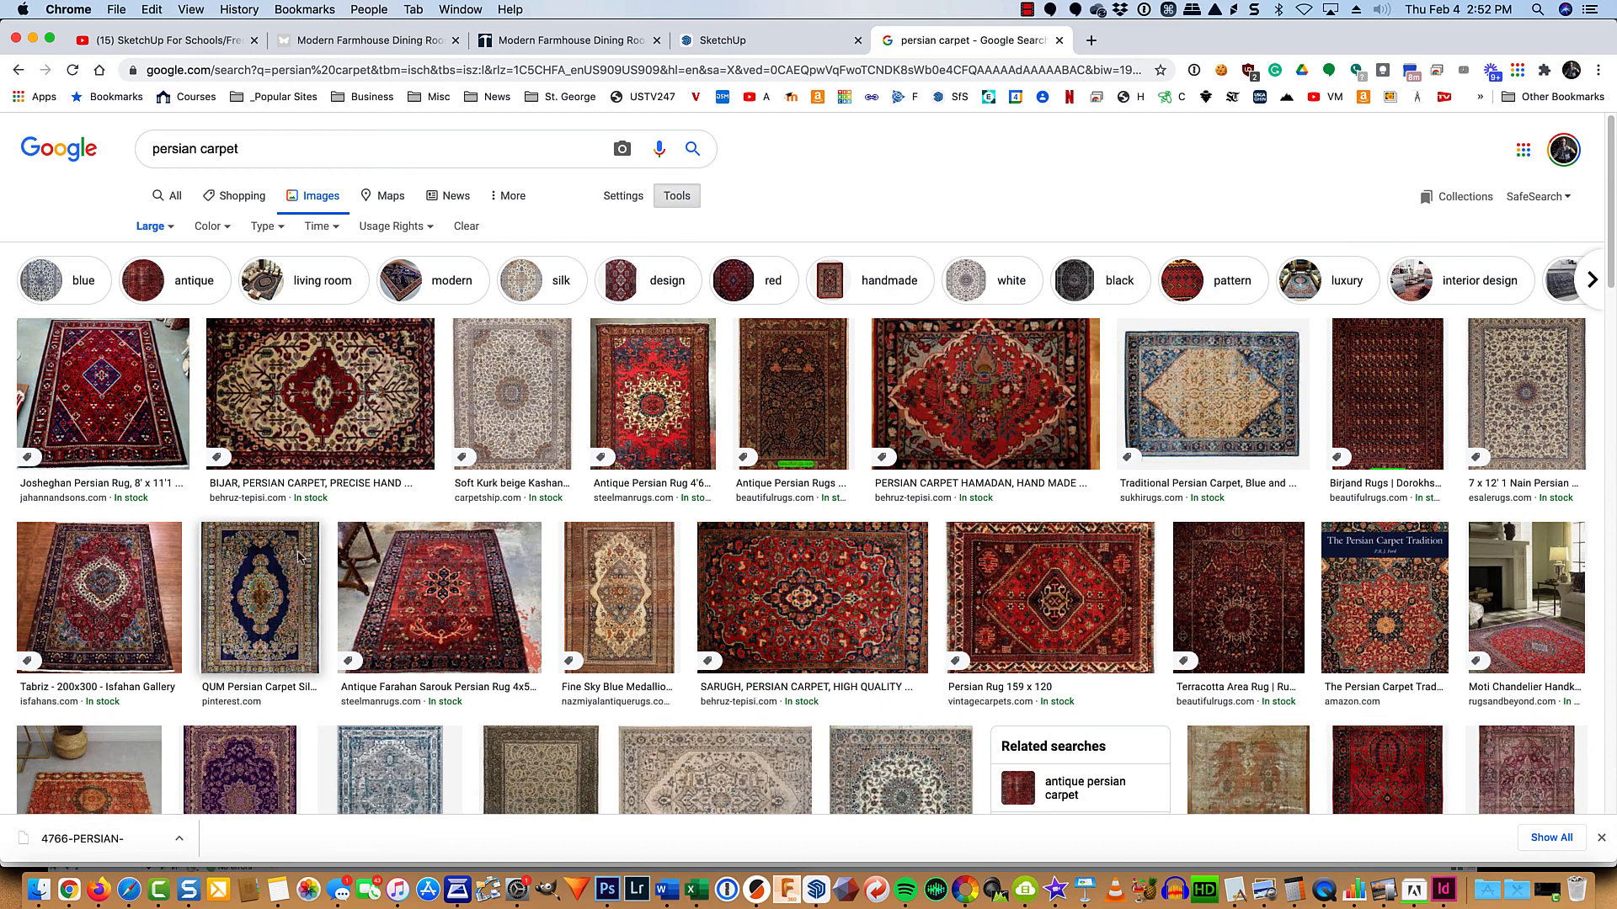
# Step: Open the cream and red BIJAR Persian carpet image and save it to the Toss folder as rug
pyautogui.click(309, 408)
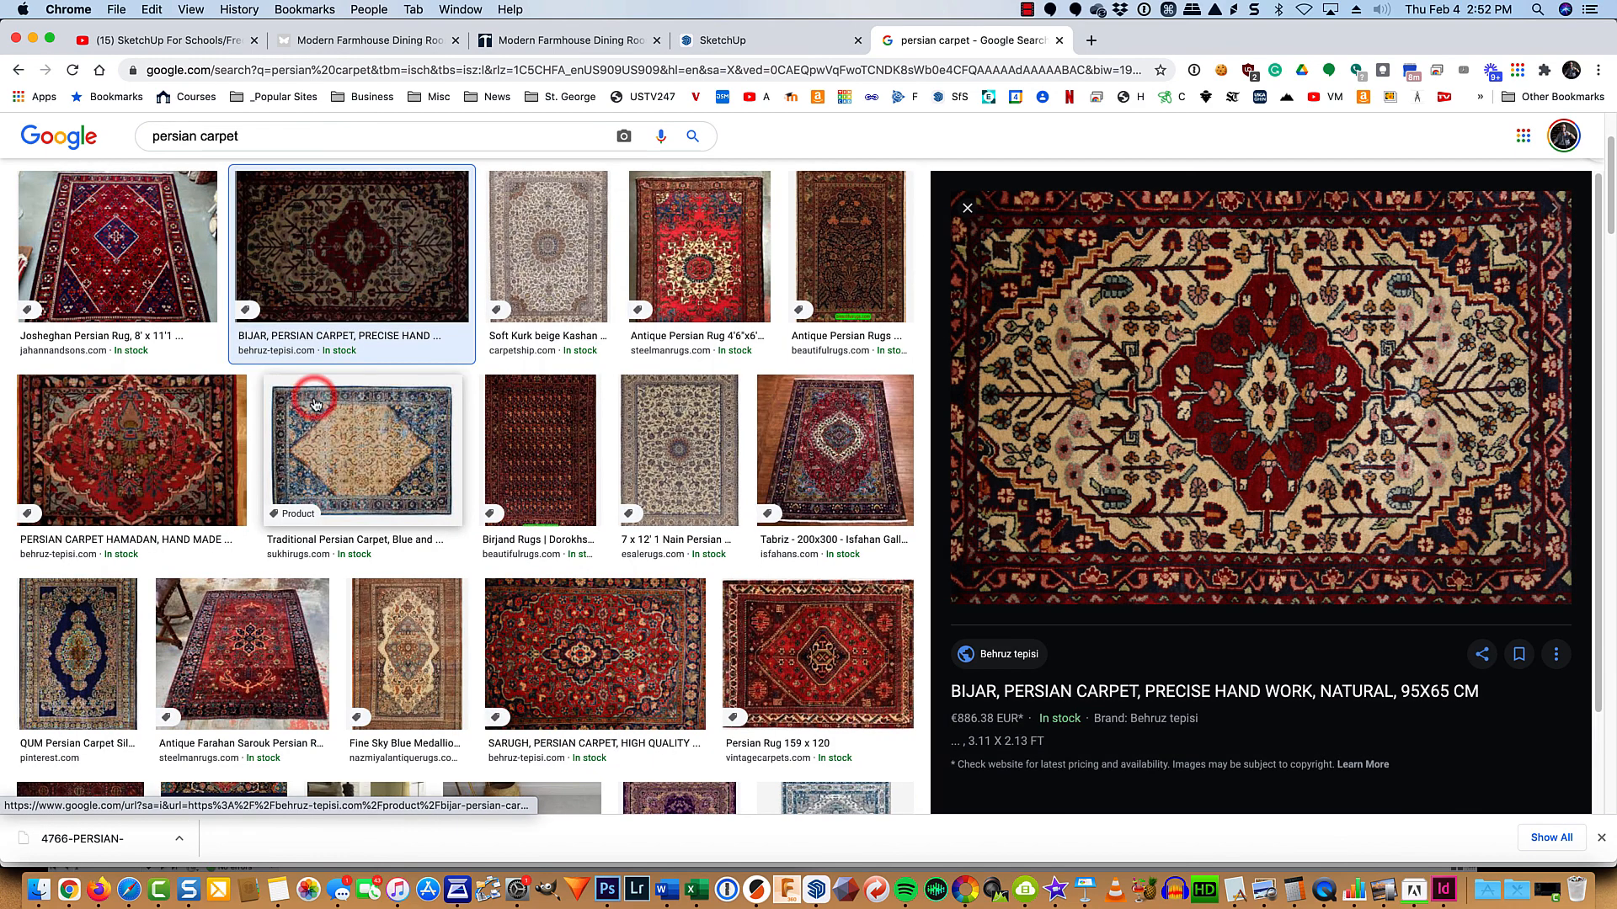
pyautogui.rightClick(1238, 395)
pyautogui.click(1263, 536)
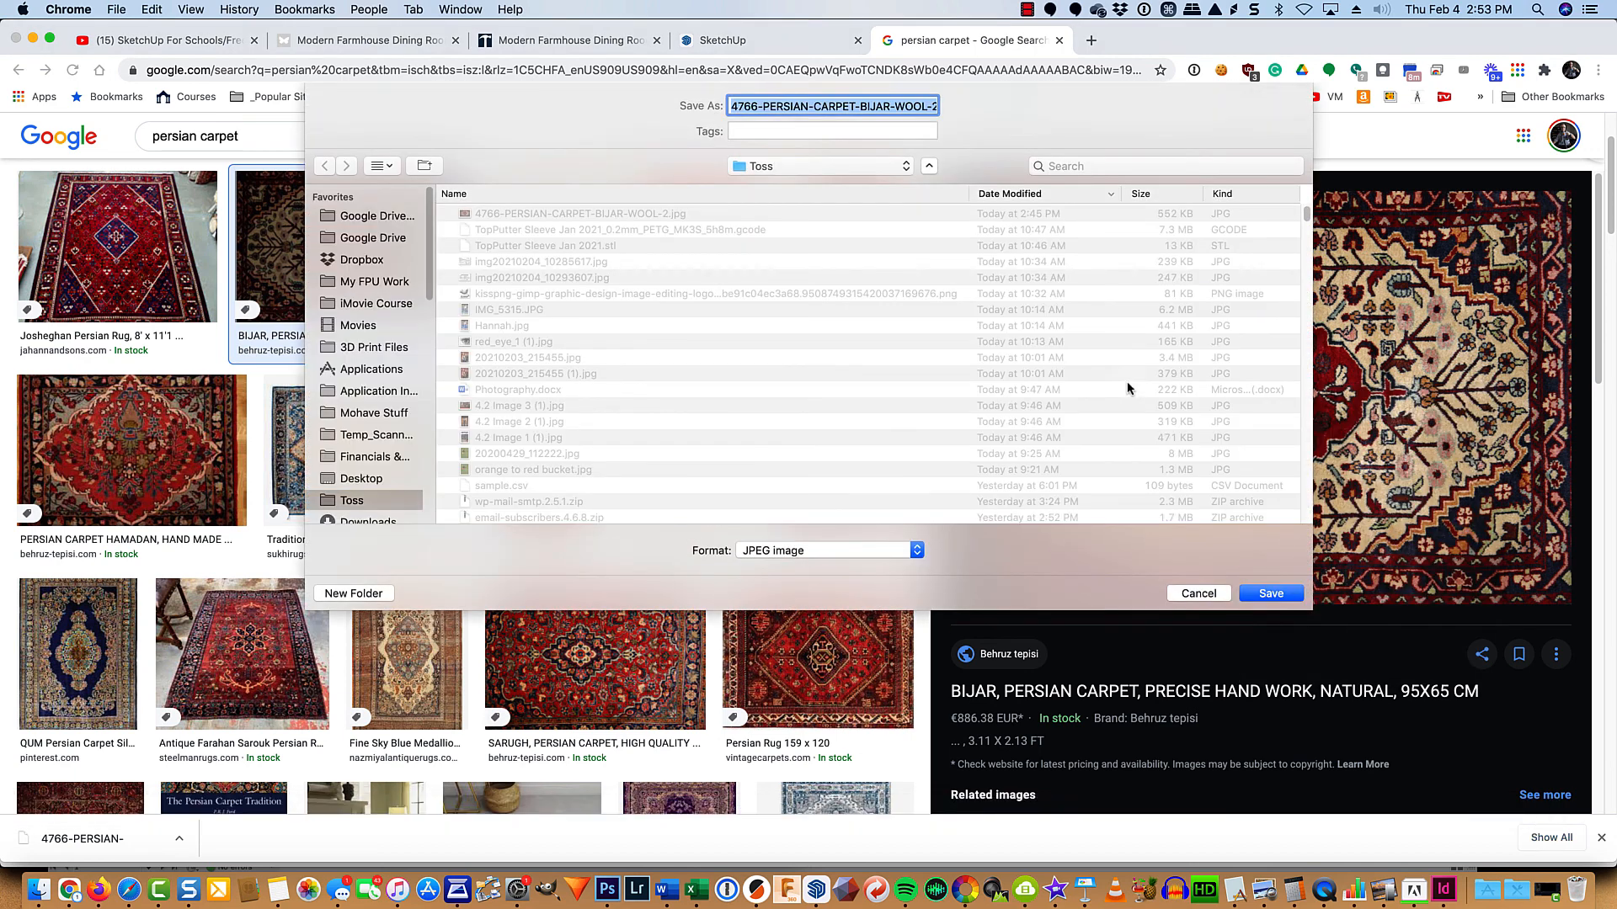
pyautogui.write('rug')
pyautogui.press('Return')
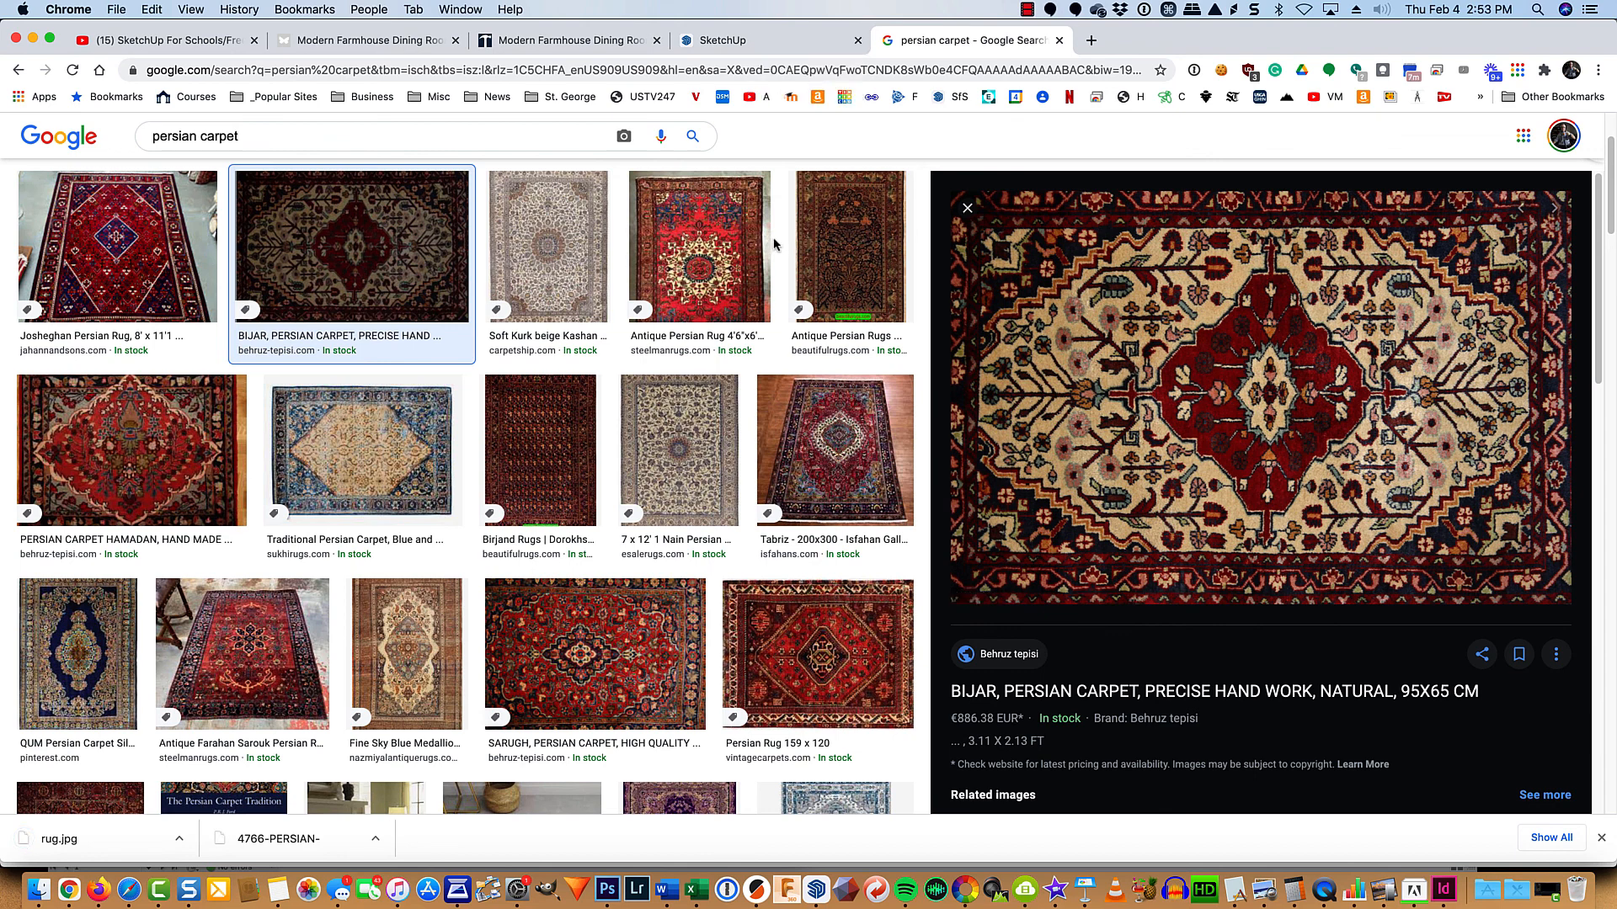
# Step: Switch back to SketchUp, insert rug.jpg from the computer as an image and place it on the ground about 10' 15/16" wide
pyautogui.click(747, 41)
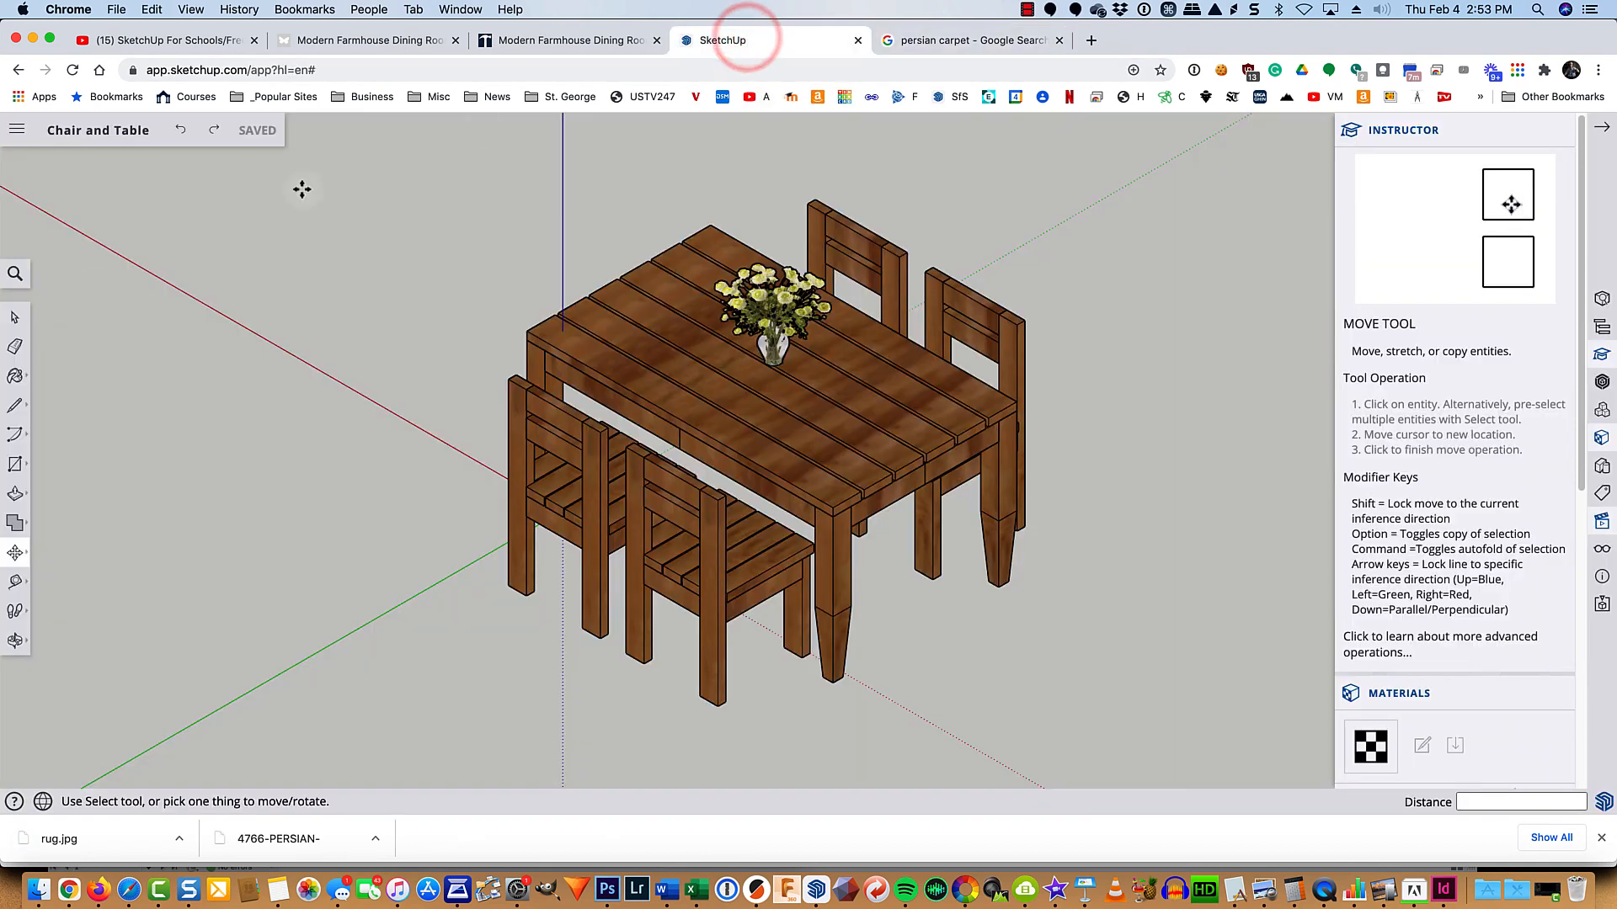
pyautogui.click(17, 130)
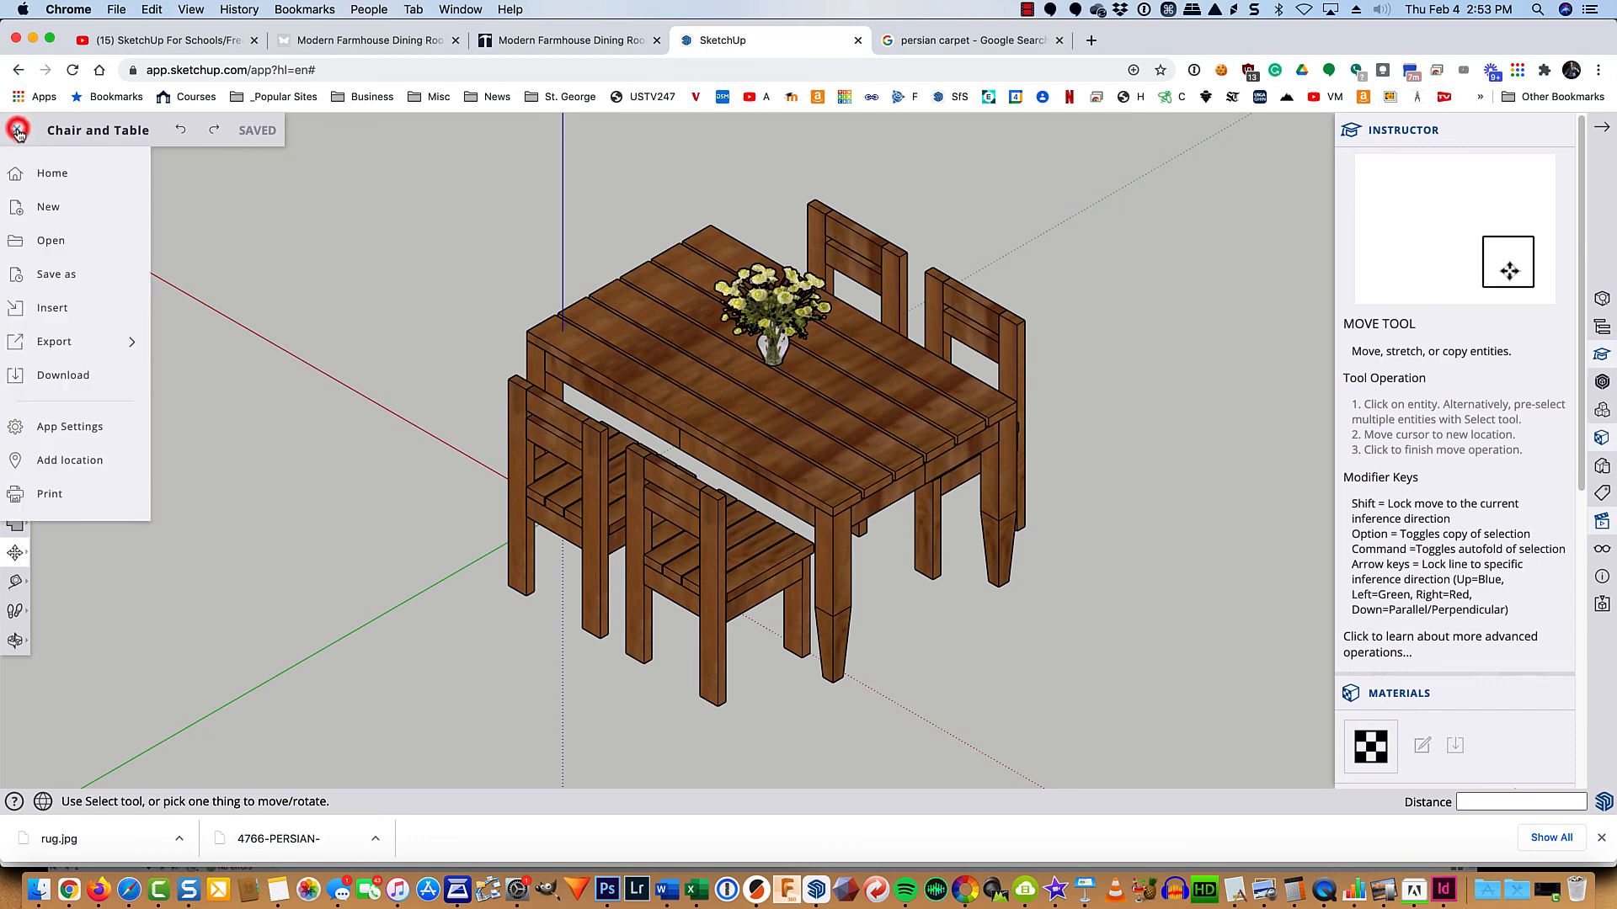
pyautogui.click(31, 310)
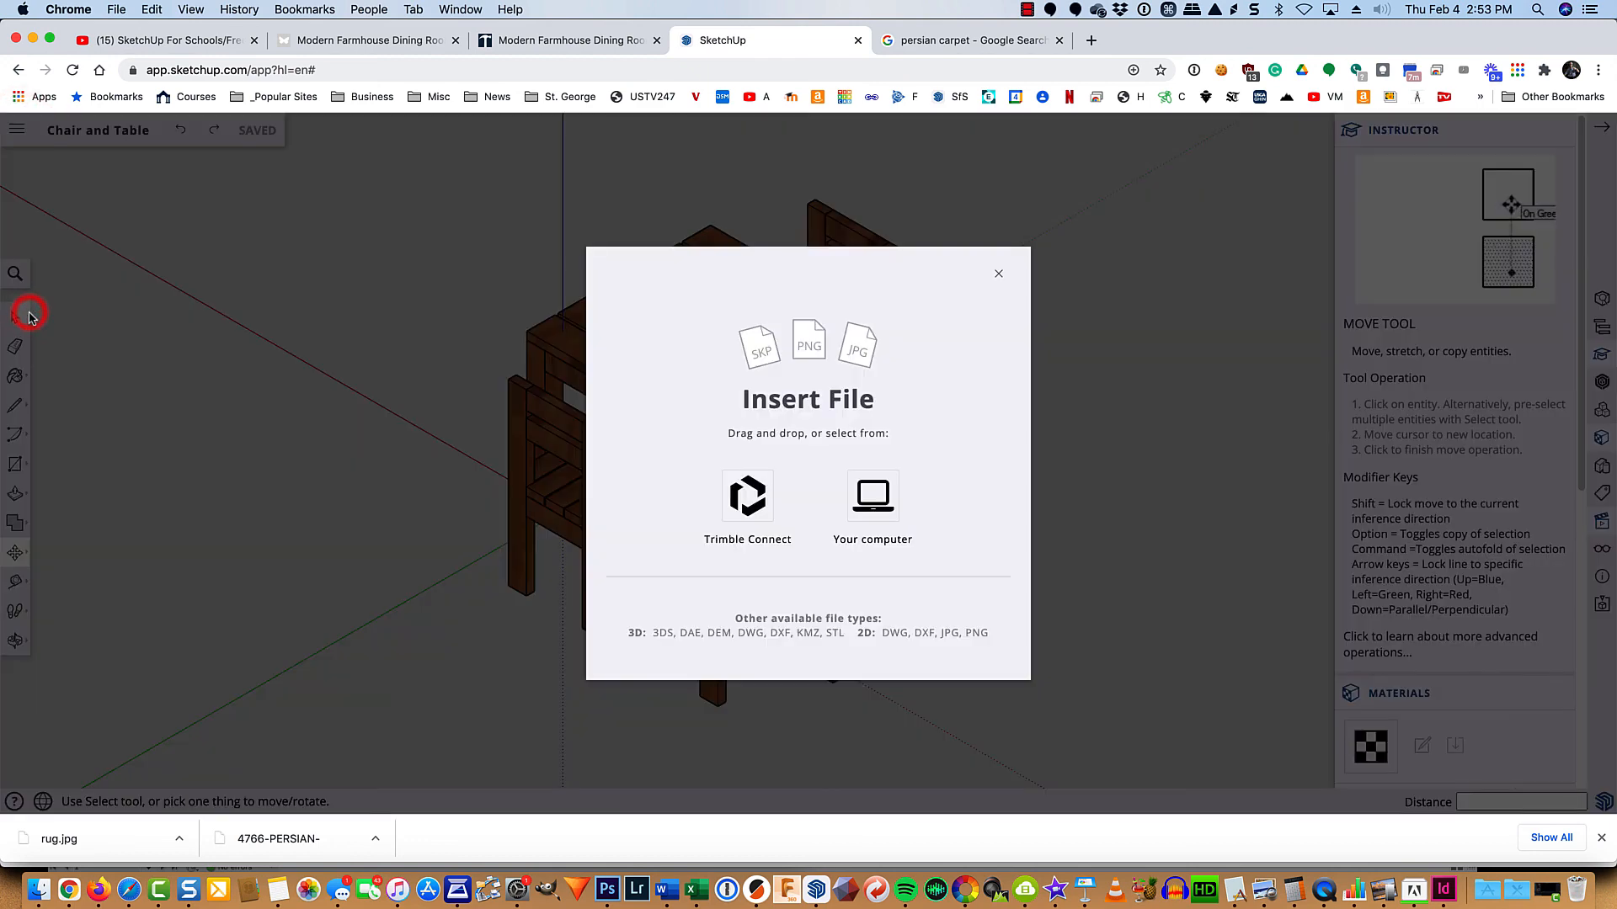
pyautogui.click(870, 500)
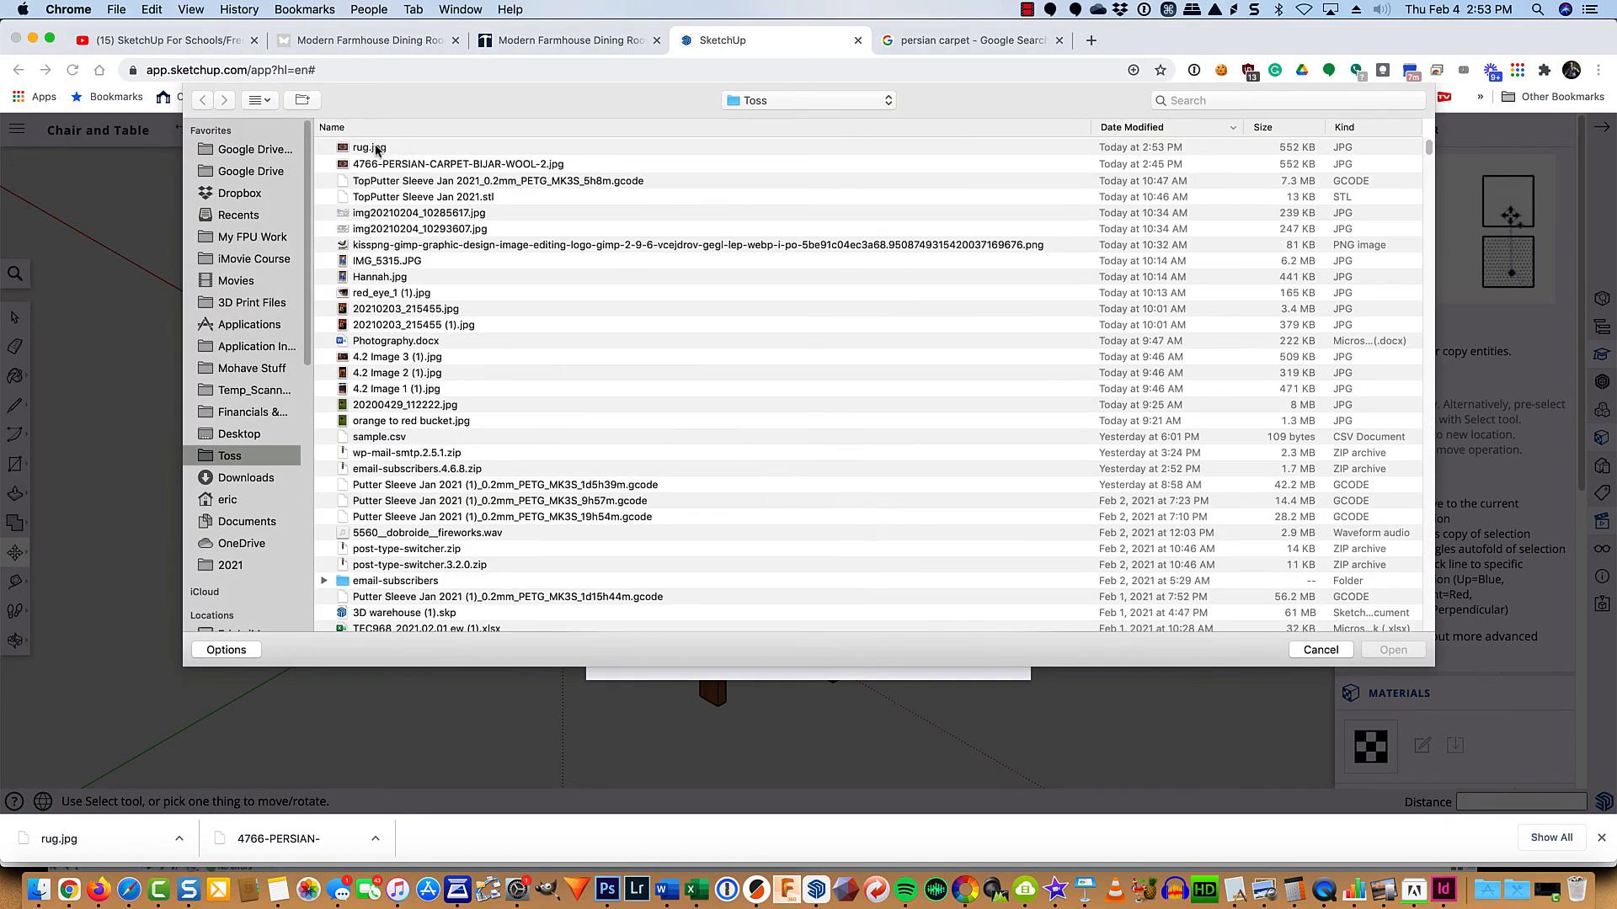
pyautogui.doubleClick(369, 147)
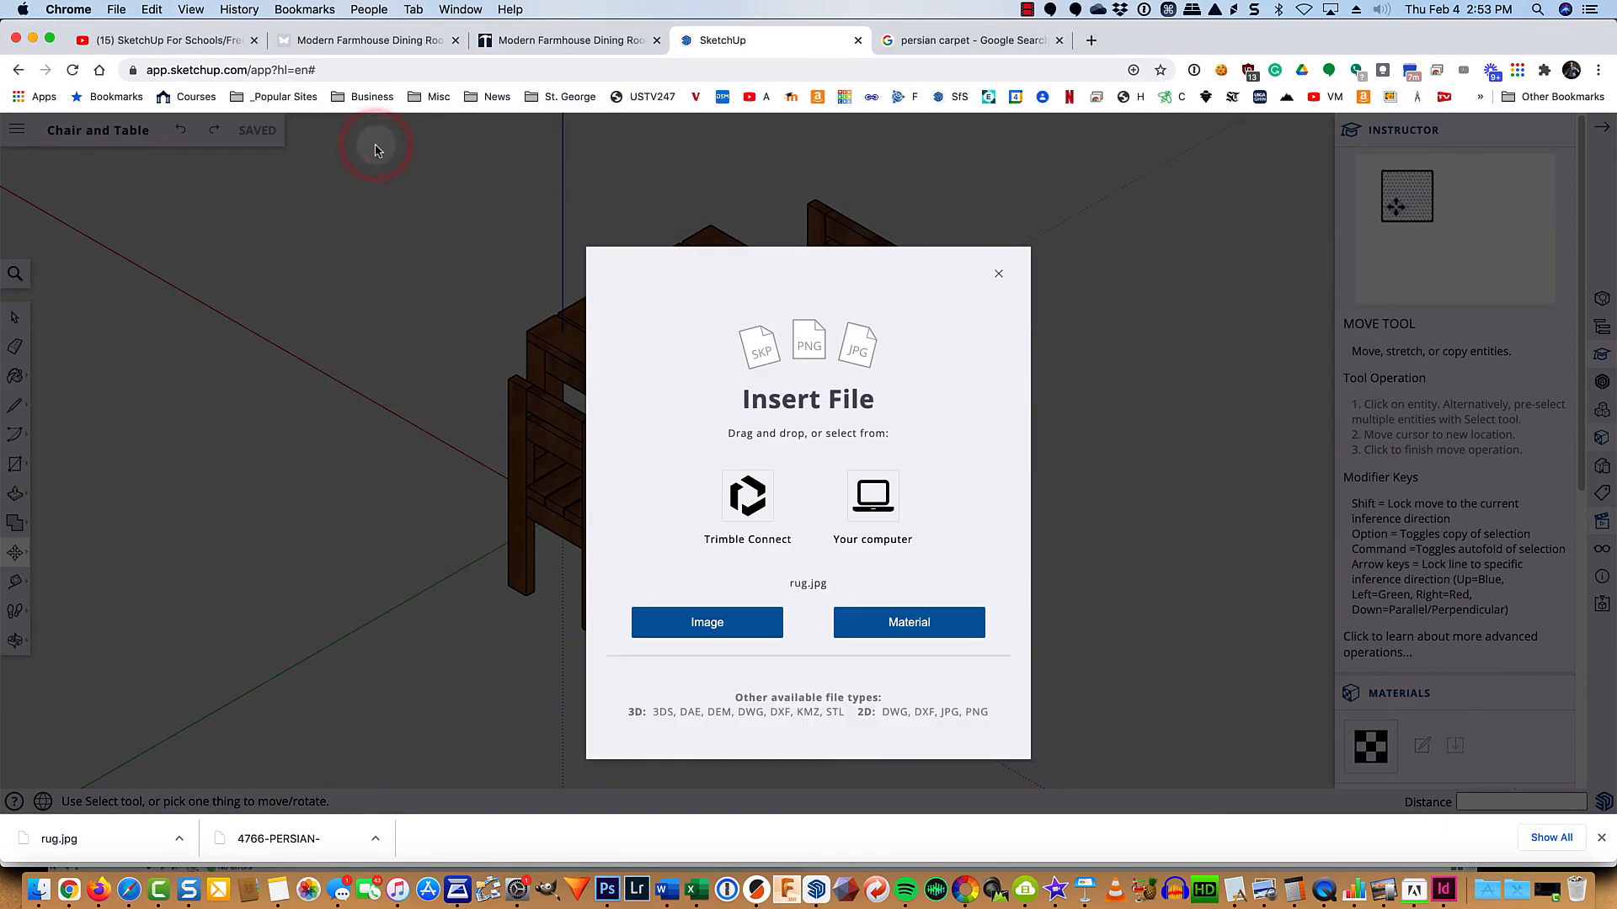
pyautogui.click(722, 630)
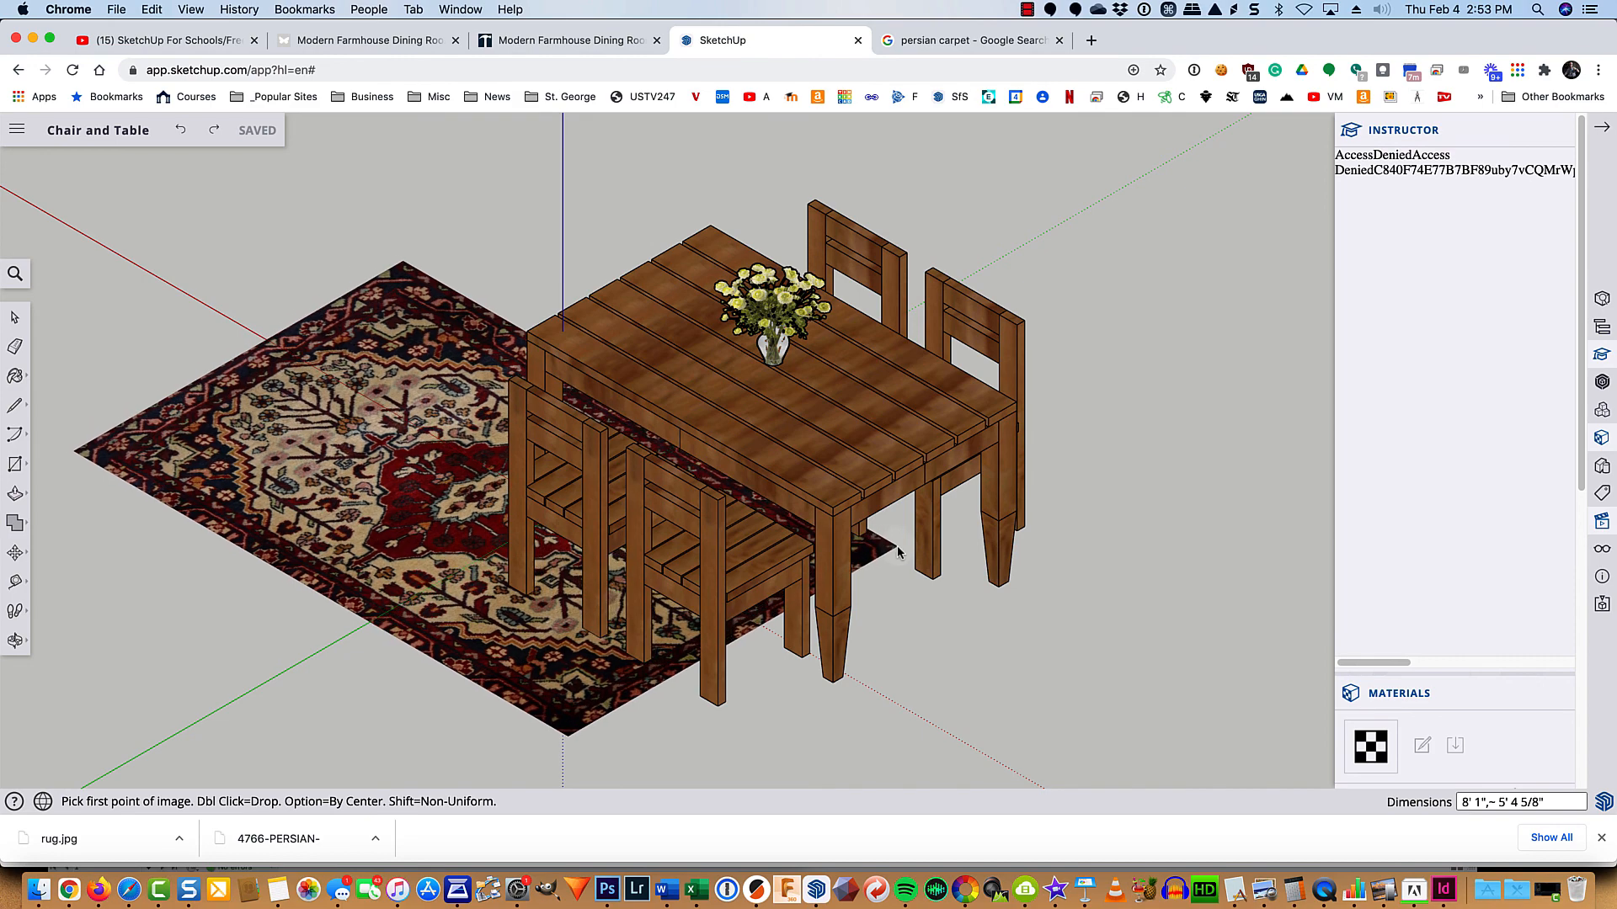
pyautogui.click(898, 549)
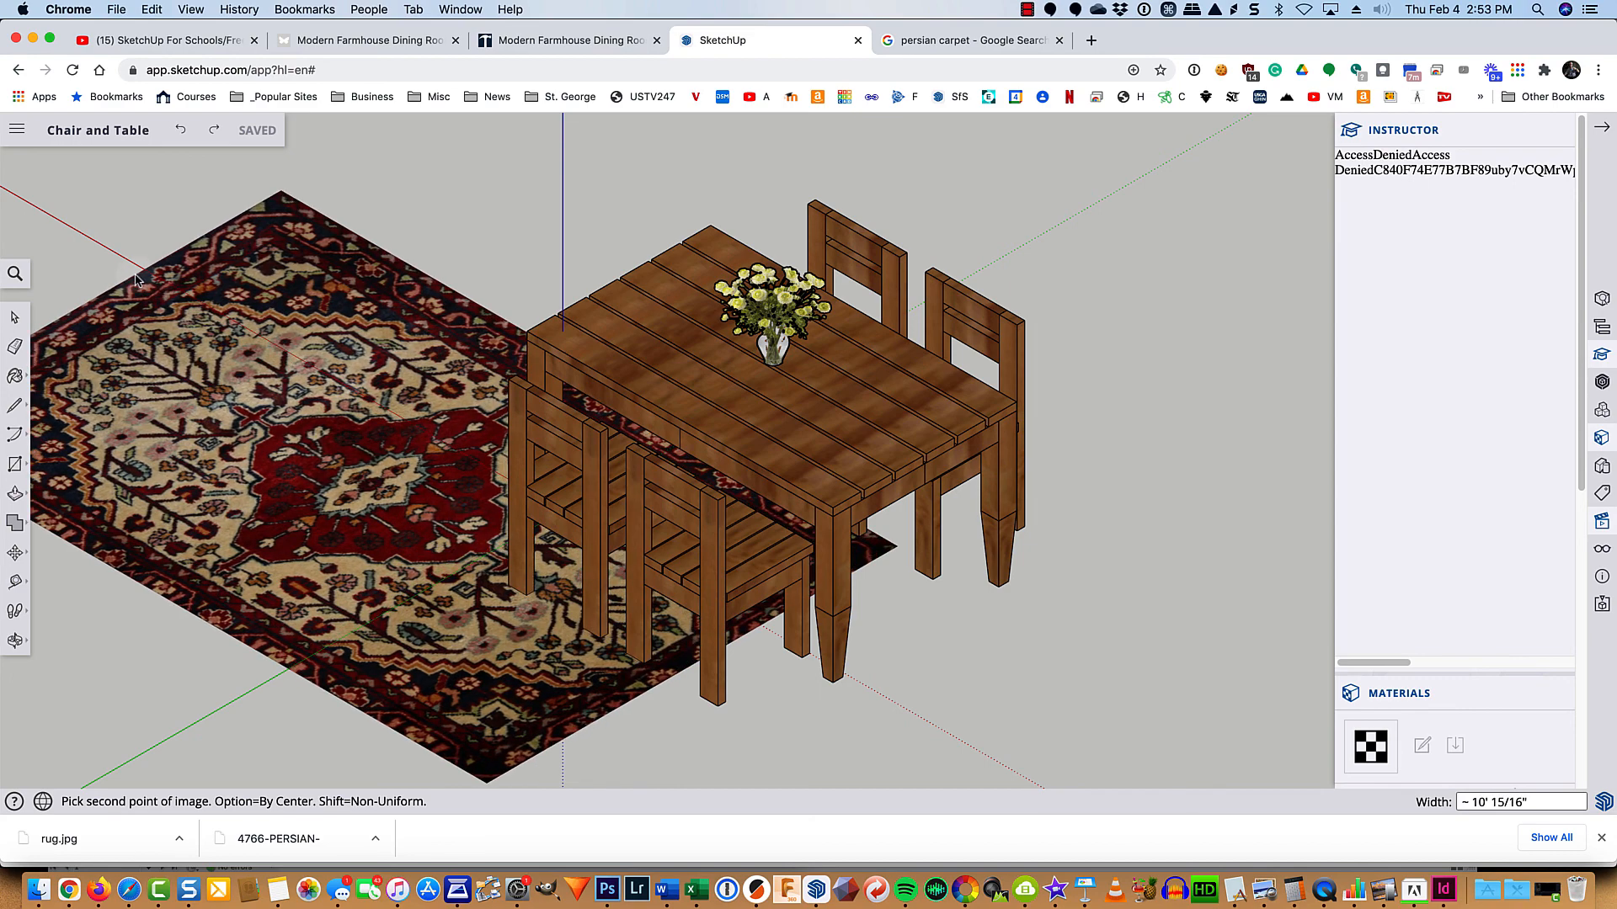
pyautogui.click(136, 278)
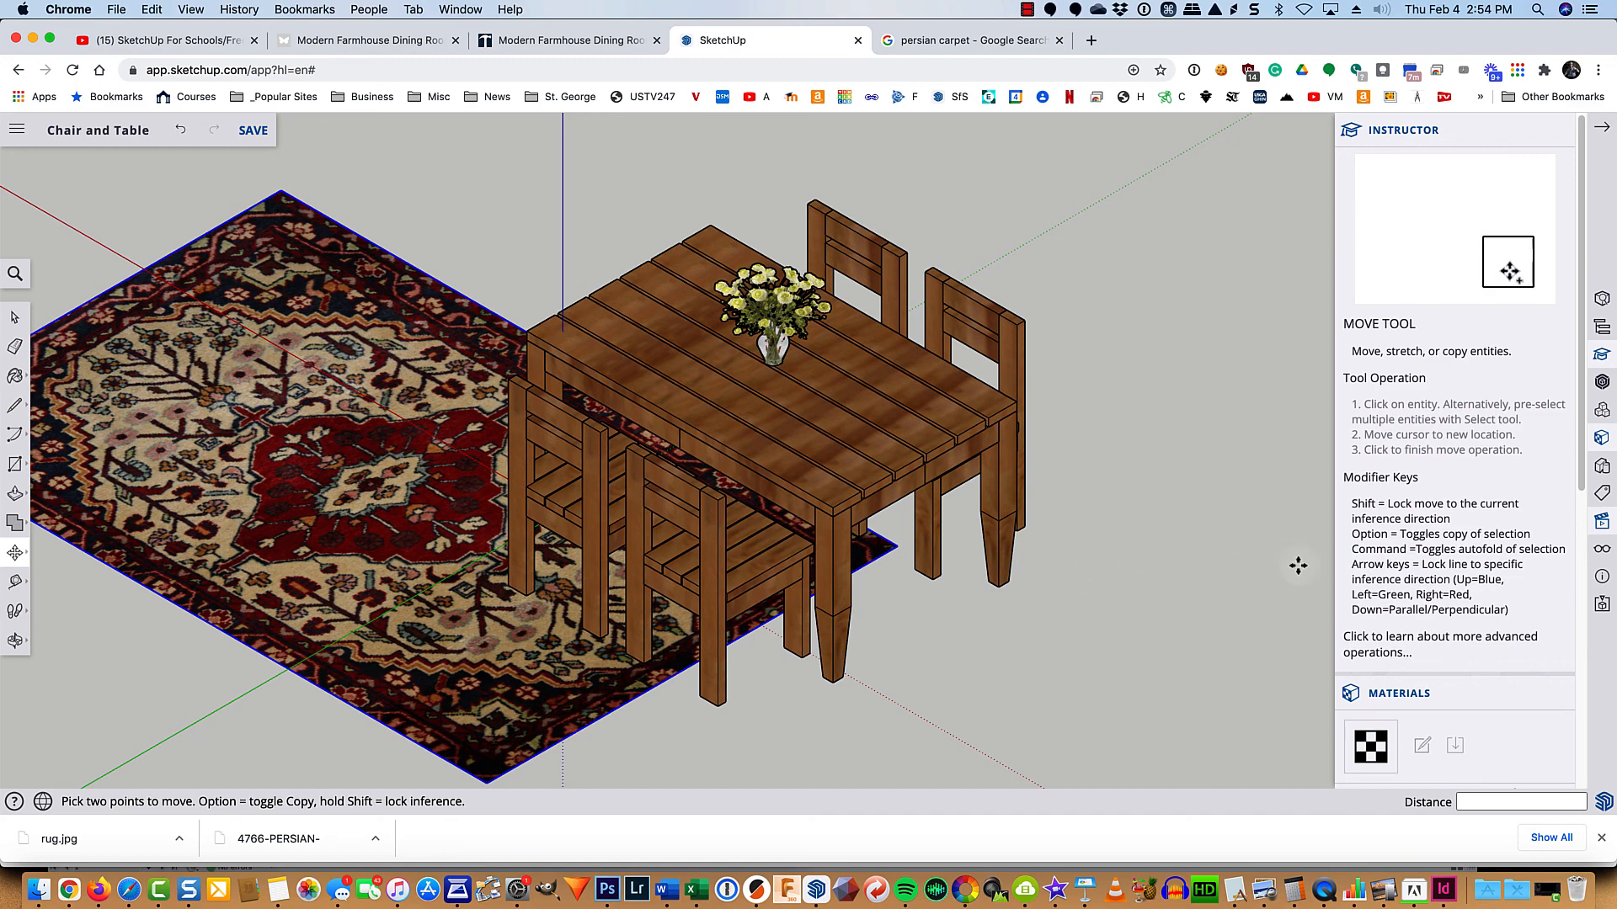
# Step: In top view, move the rug image about 4' 1 13/16" so it lies centred beneath the table and chairs
pyautogui.scroll(-1, 1391, 626)
pyautogui.scroll(-10, 1391, 626)
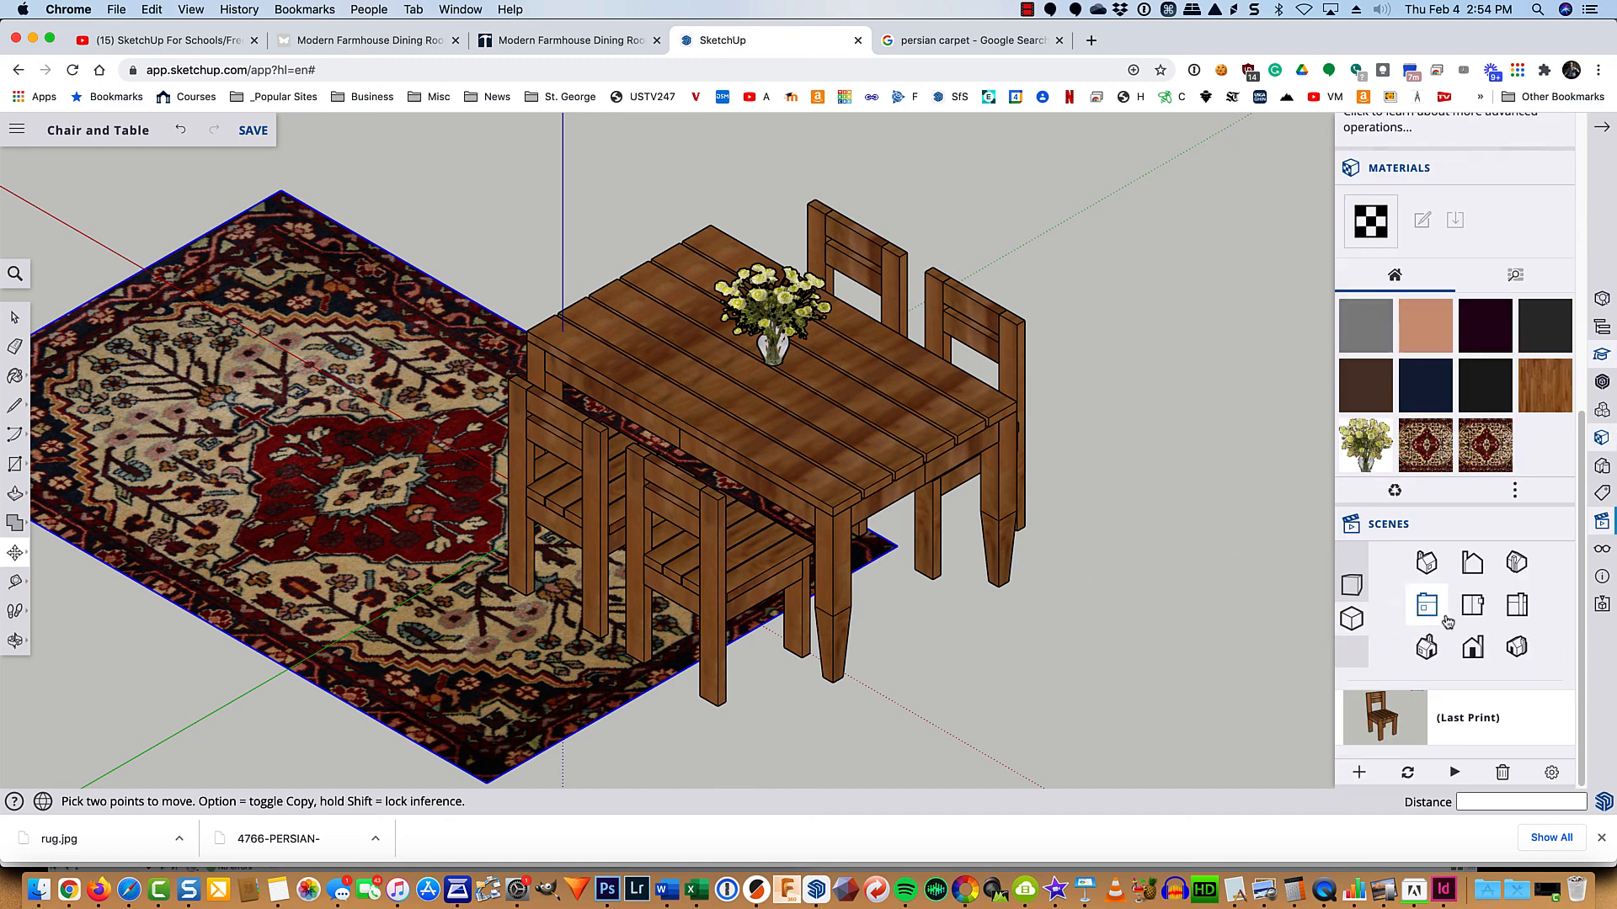
pyautogui.click(1471, 606)
pyautogui.scroll(-3, 1289, 555)
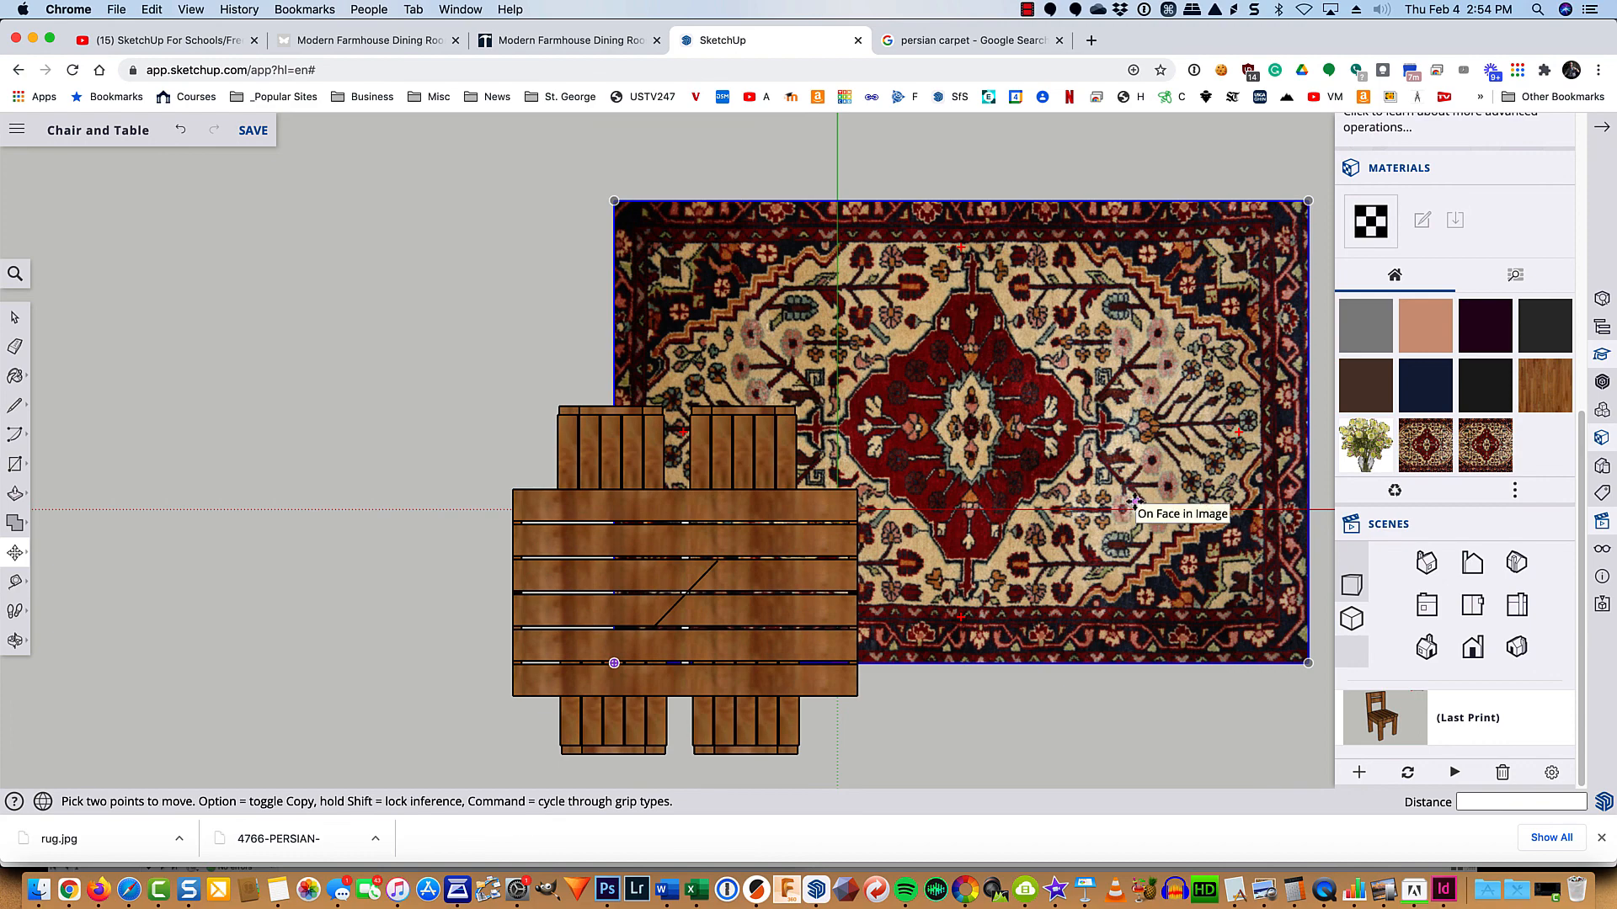
pyautogui.press('m')
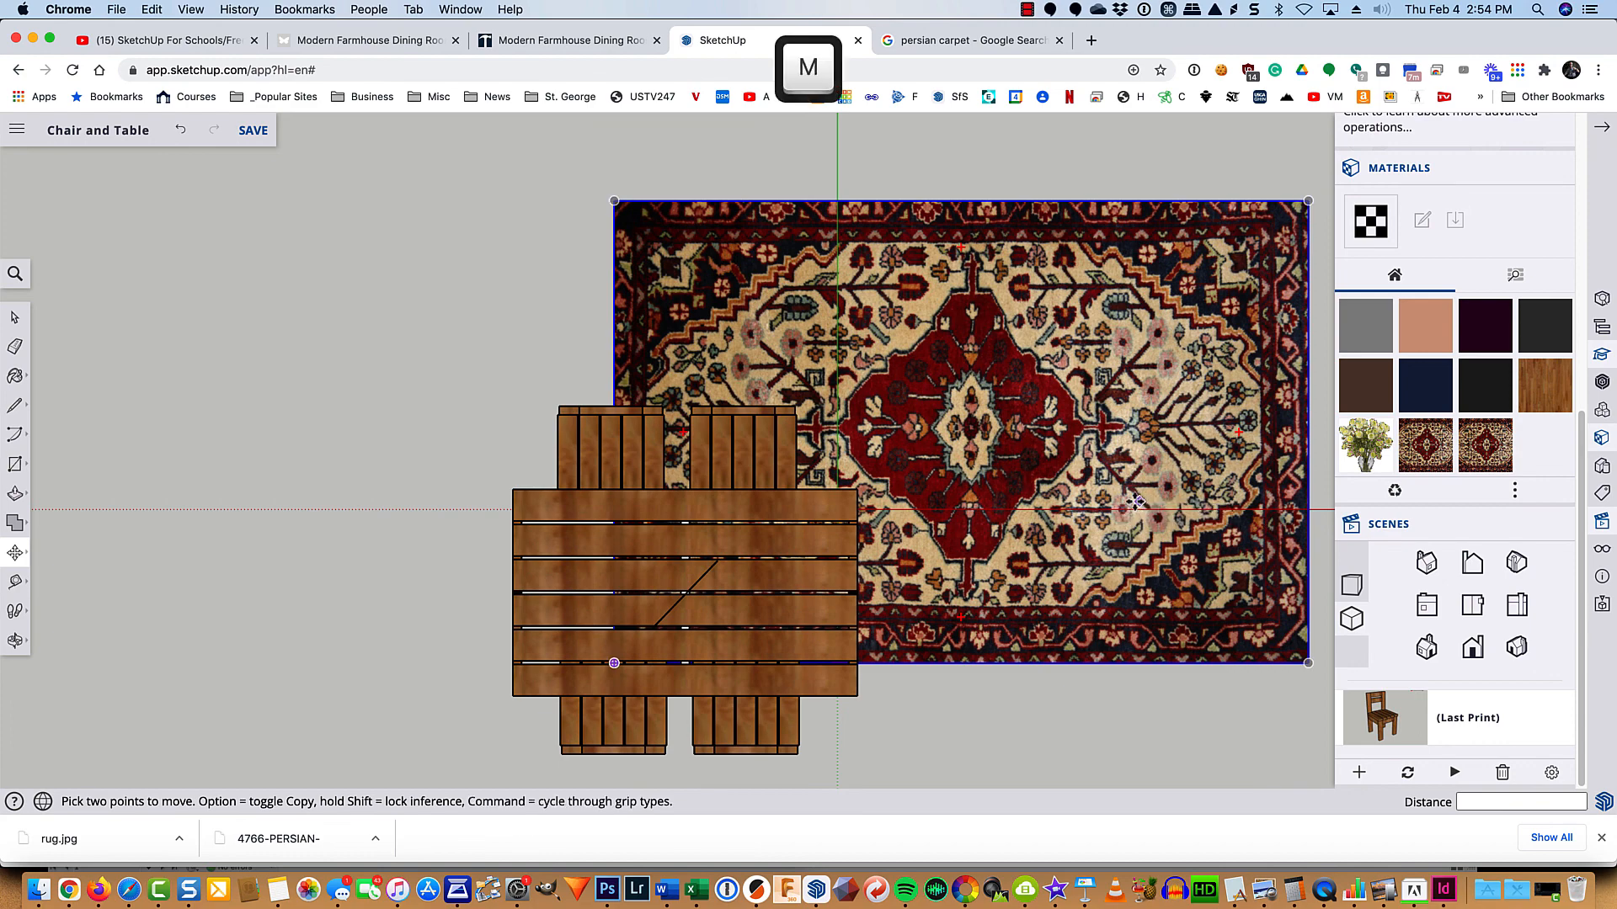
pyautogui.click(1258, 253)
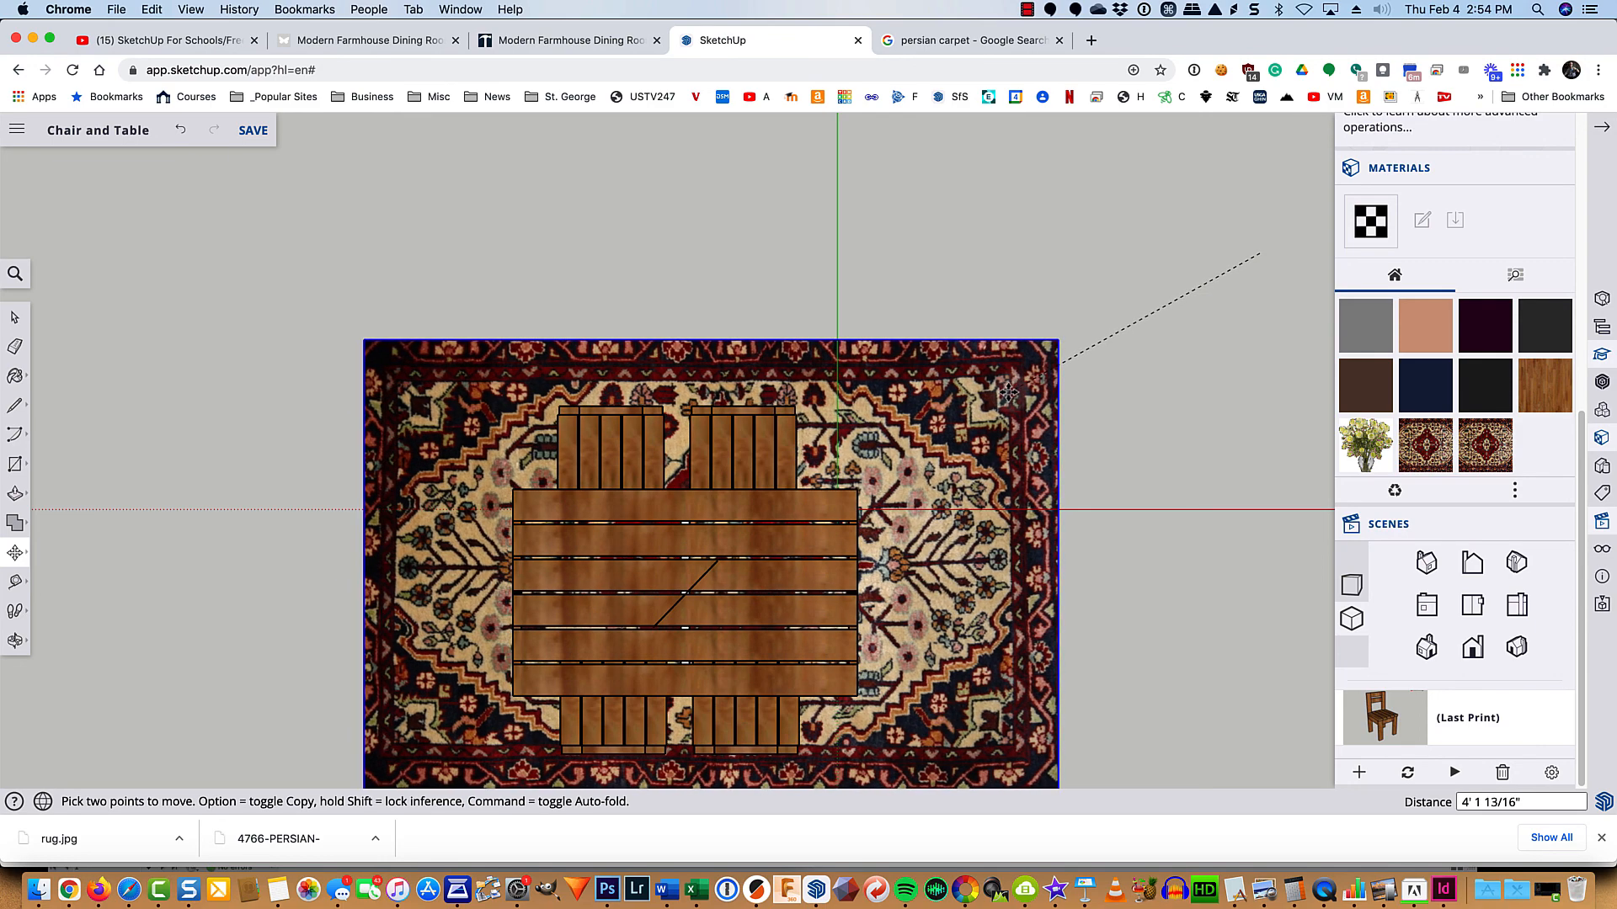
pyautogui.click(1007, 393)
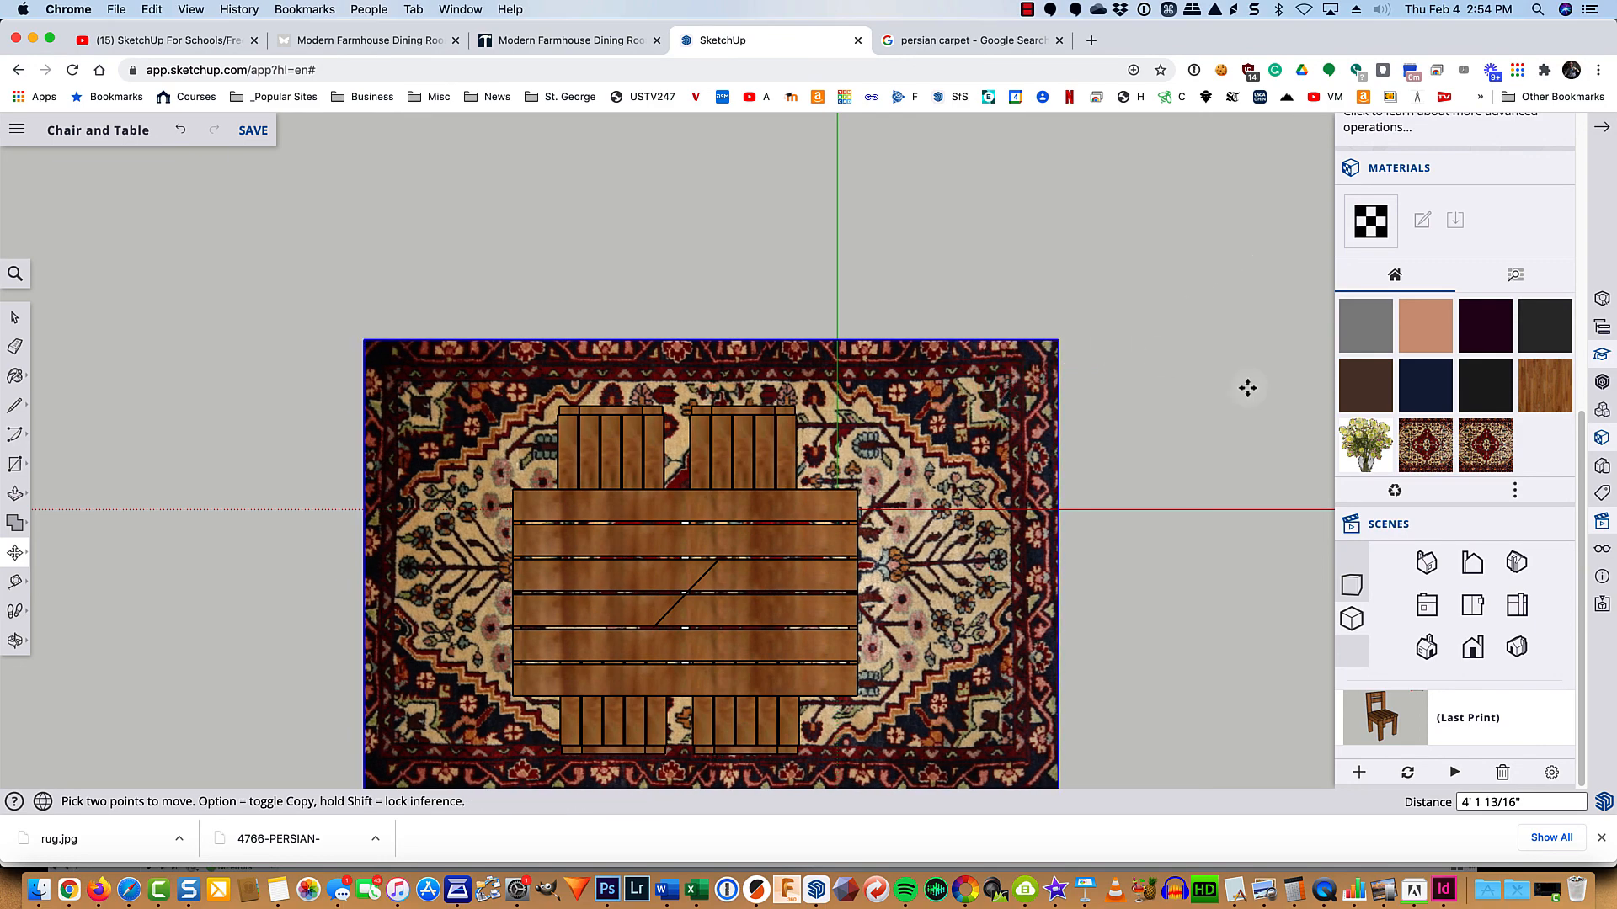